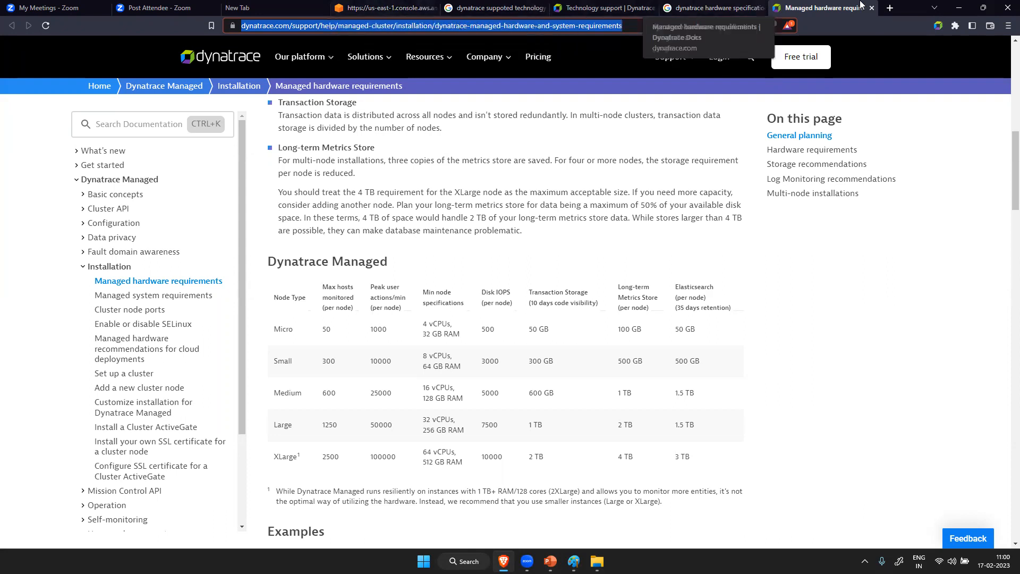
- Switch to the AWS console, search for the EC2 service and open its list of running instances
{"action": "left_click", "coordinate": [378, 5]}
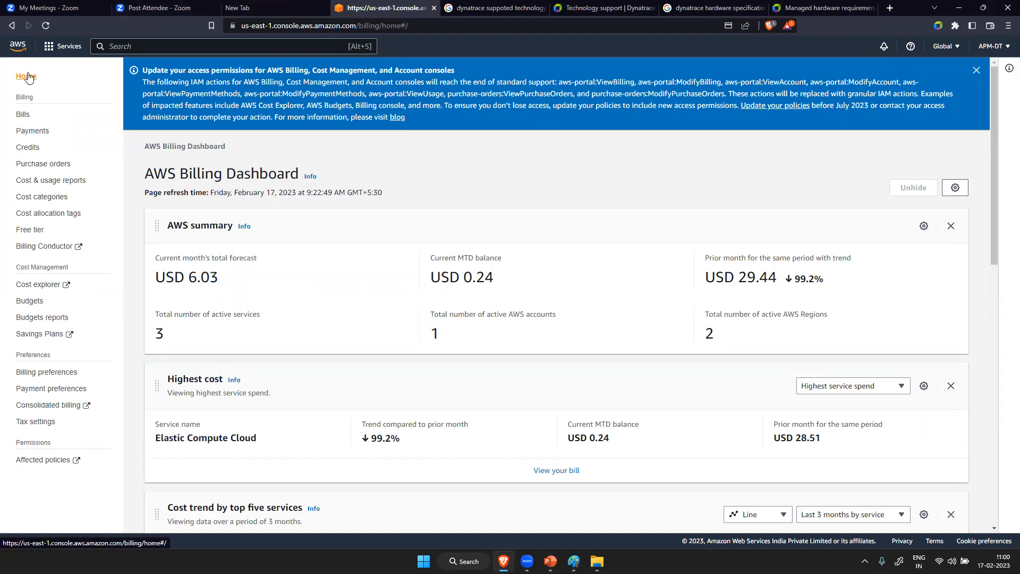
{"action": "left_click", "coordinate": [142, 50]}
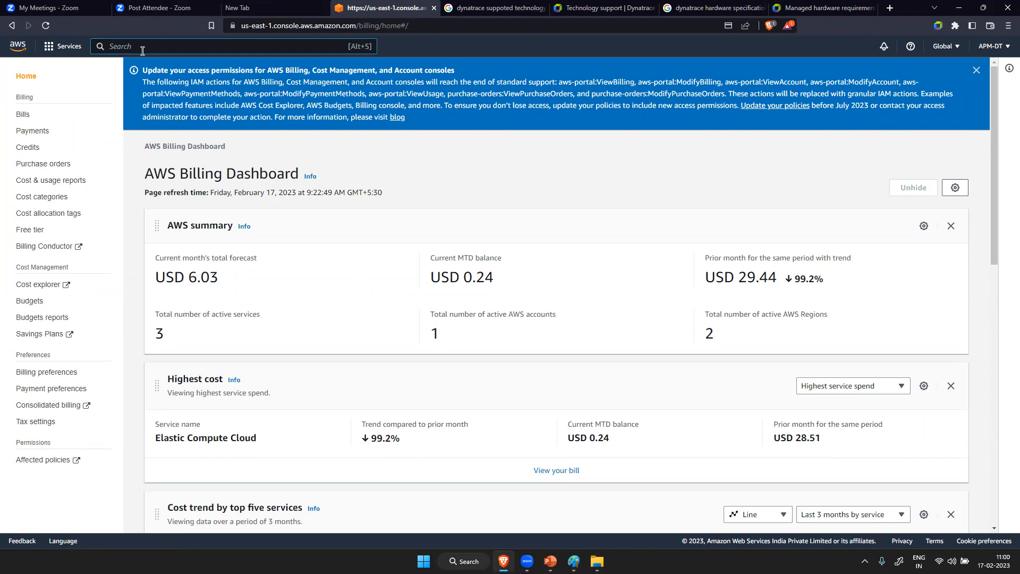
{"action": "type", "text": "ec2"}
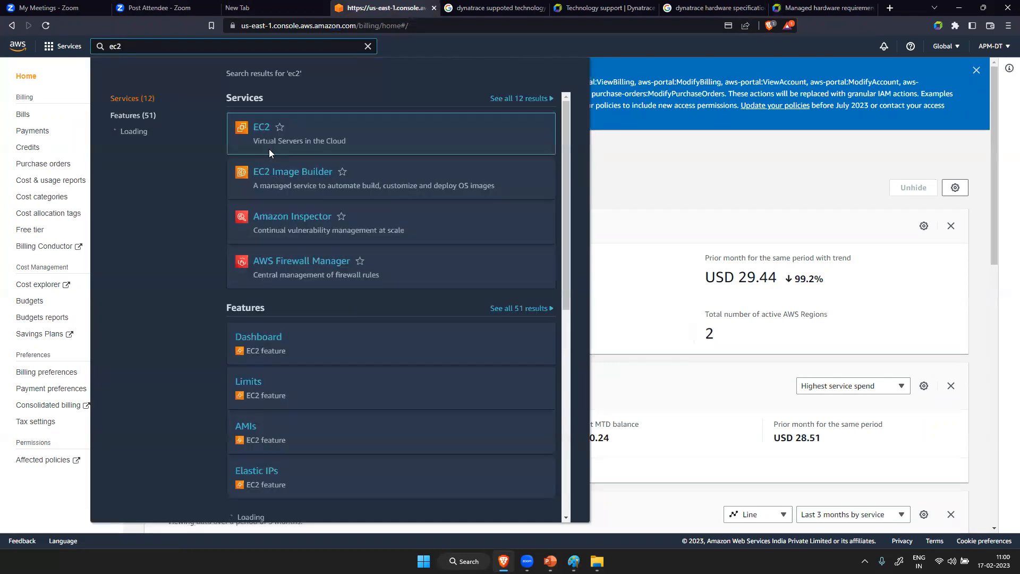
{"action": "left_click", "coordinate": [261, 129]}
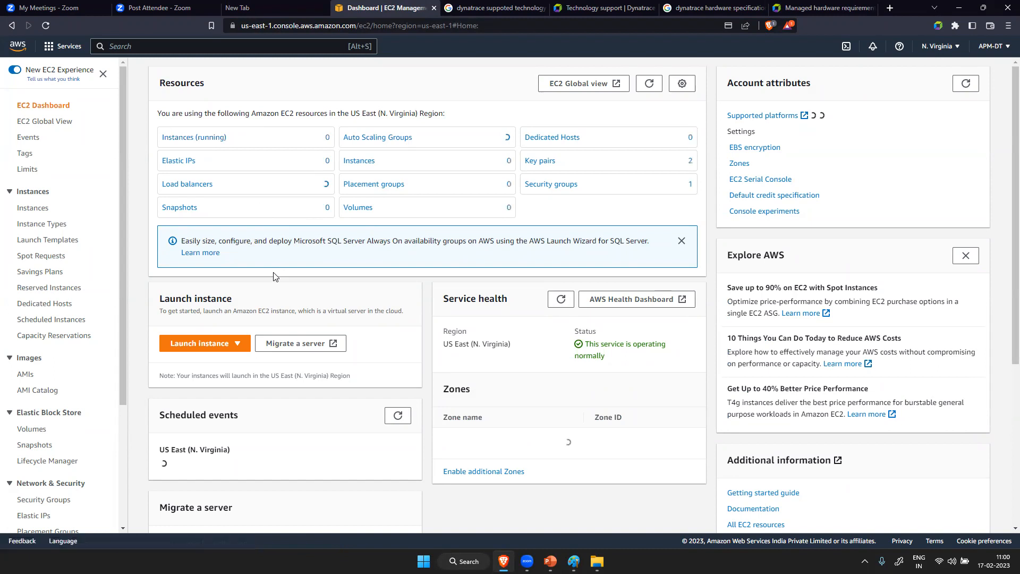
{"action": "left_click", "coordinate": [193, 139]}
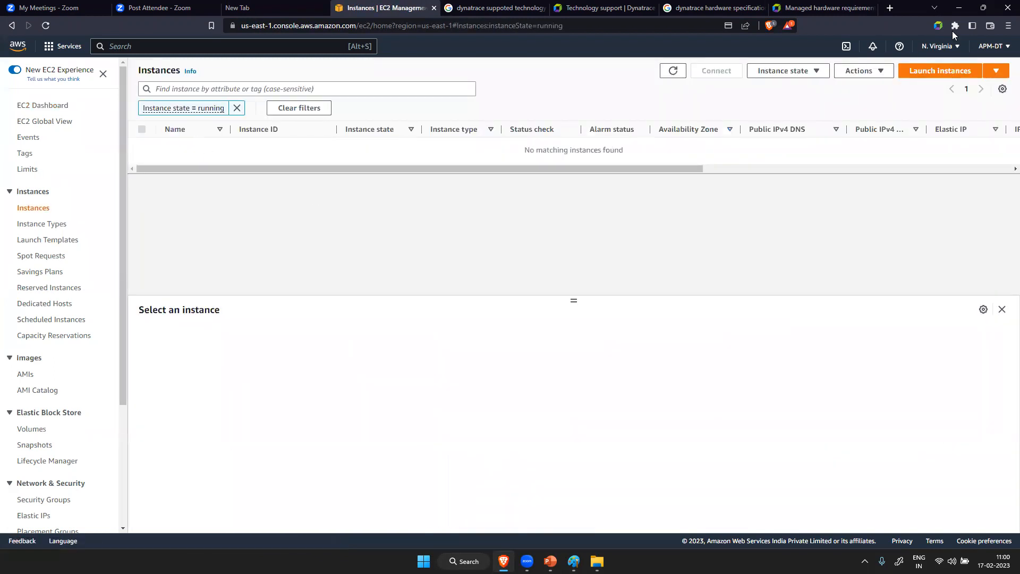
- Start a new instance launch and name the instance EasyTravel Application
{"action": "left_click", "coordinate": [919, 73]}
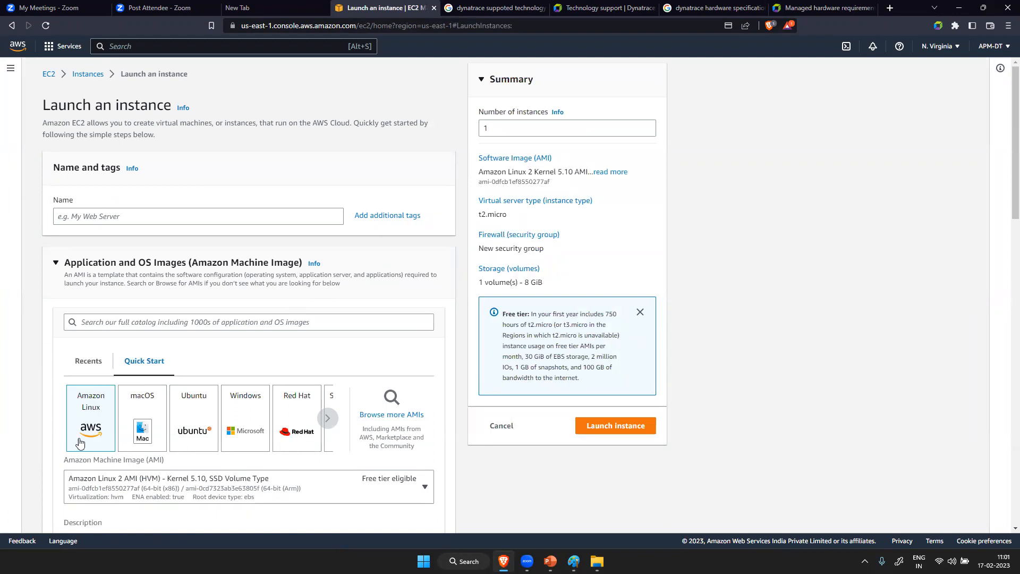
{"action": "left_click", "coordinate": [126, 214]}
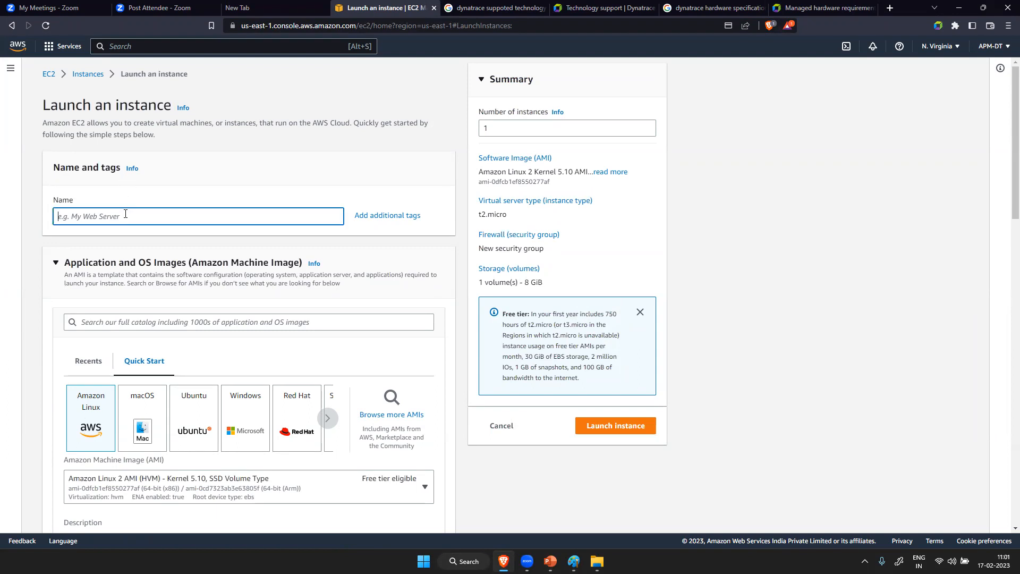
{"action": "key", "text": "Caps_Lock"}
{"action": "type", "text": "E"}
{"action": "key", "text": "Caps_Lock"}
{"action": "type", "text": "asy"}
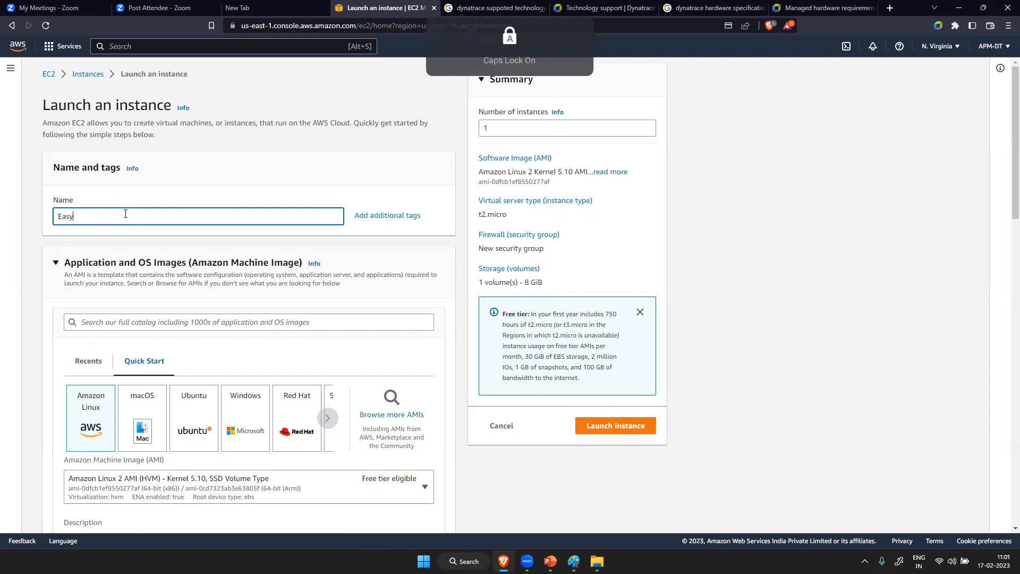
{"action": "type", "text": "Travel"}
{"action": "key", "text": "Caps_Lock"}
{"action": "type", "text": "A"}
{"action": "key", "text": "Caps_Lock"}
{"action": "type", "text": "pplication"}
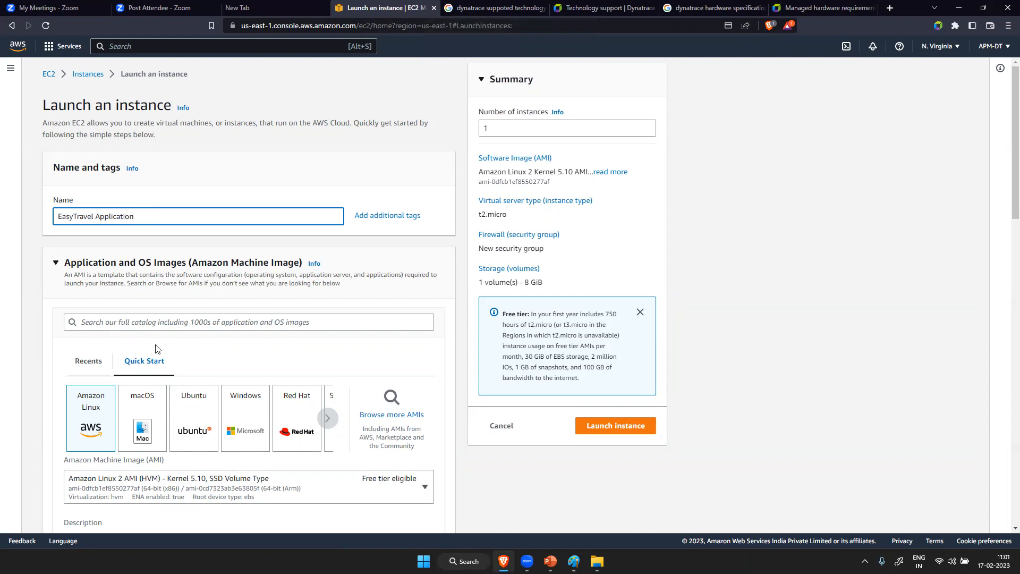
- Choose t3.xlarge (4 vCPU, 16 GiB memory) as the instance type
{"action": "scroll", "coordinate": [155, 349], "scroll_direction": "down", "scroll_amount": 5}
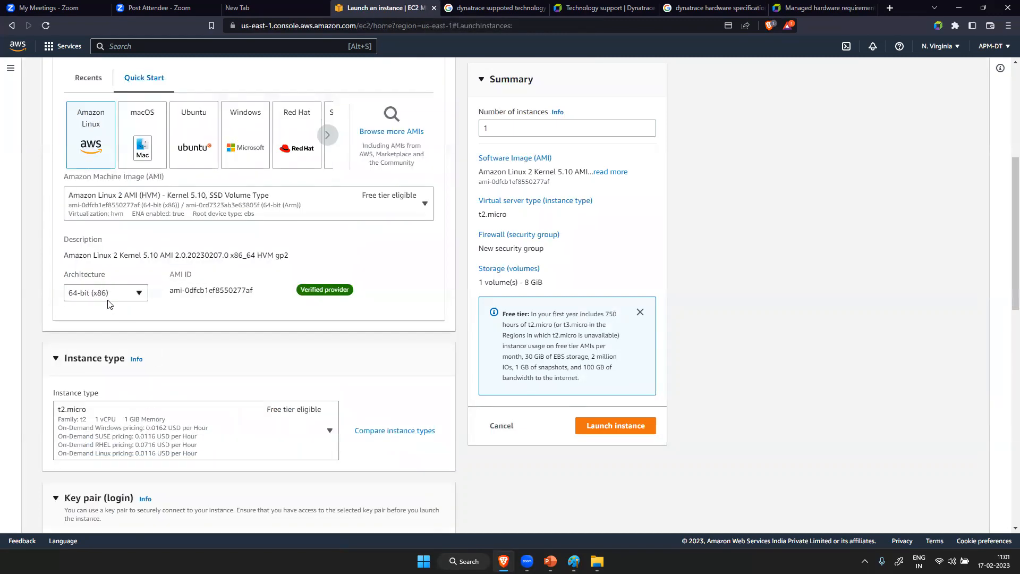
{"action": "scroll", "coordinate": [196, 380], "scroll_direction": "down", "scroll_amount": 5}
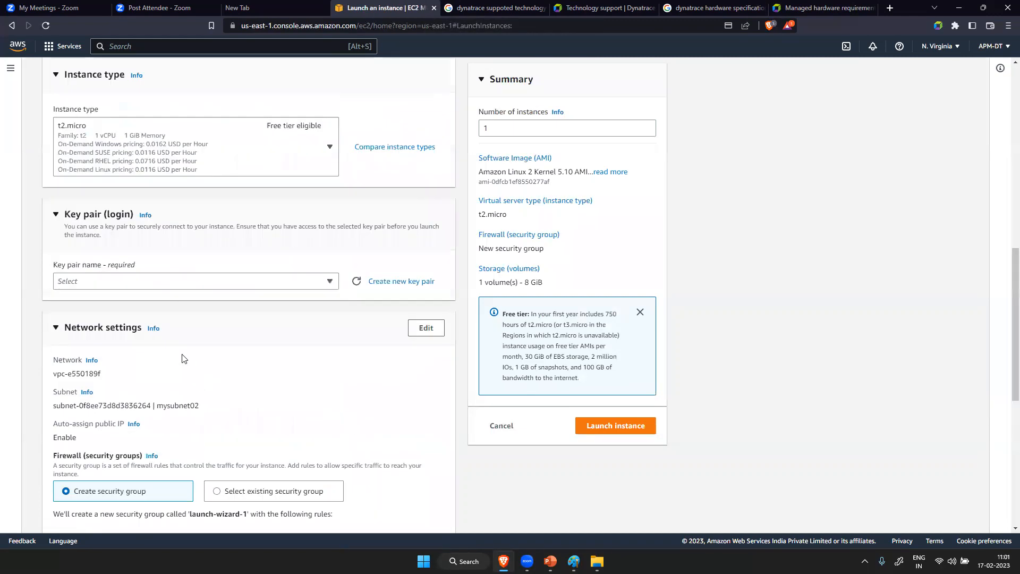
{"action": "left_click", "coordinate": [272, 150]}
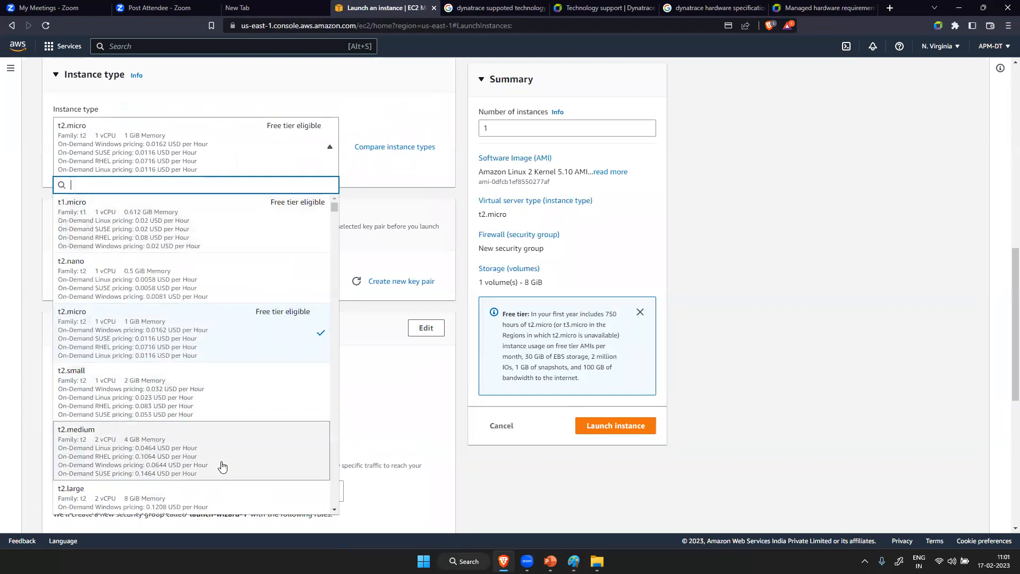
{"action": "scroll", "coordinate": [223, 466], "scroll_direction": "down", "scroll_amount": 5}
{"action": "scroll", "coordinate": [222, 466], "scroll_direction": "down", "scroll_amount": 5}
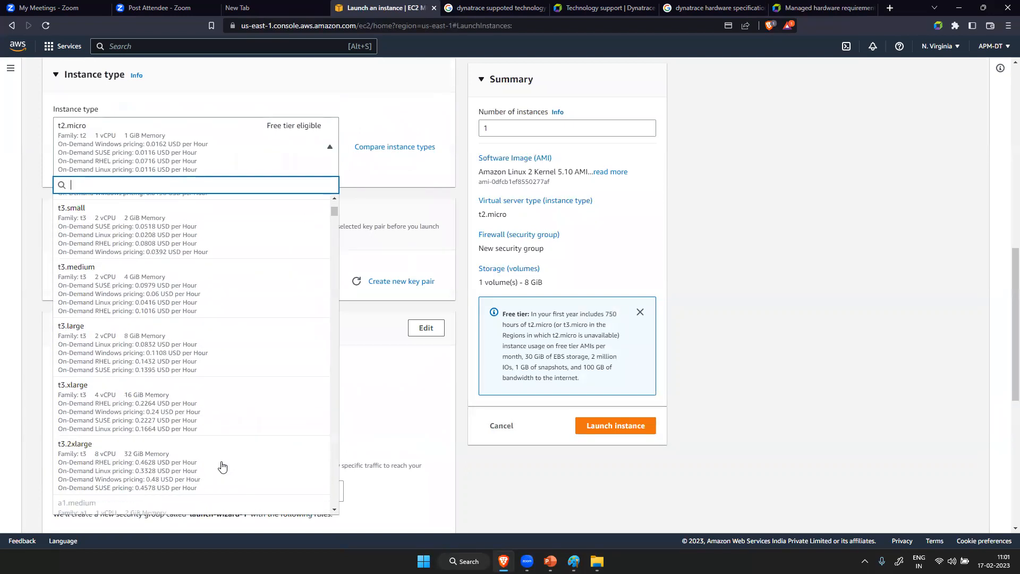
{"action": "left_click", "coordinate": [185, 405]}
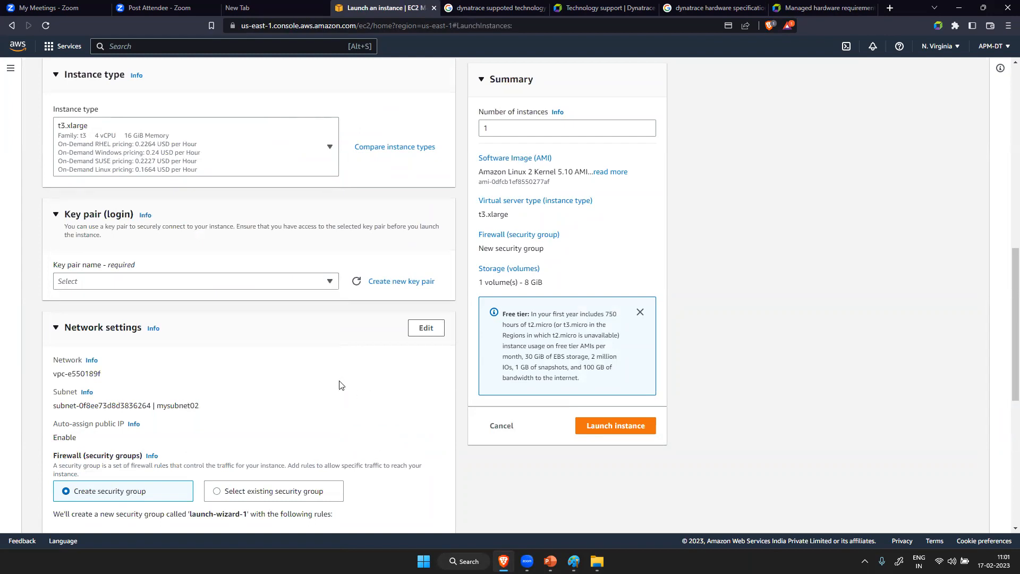
- Use an existing security group for the instance's firewall and assign the default group
{"action": "scroll", "coordinate": [299, 309], "scroll_direction": "down", "scroll_amount": 5}
{"action": "left_click", "coordinate": [216, 209]}
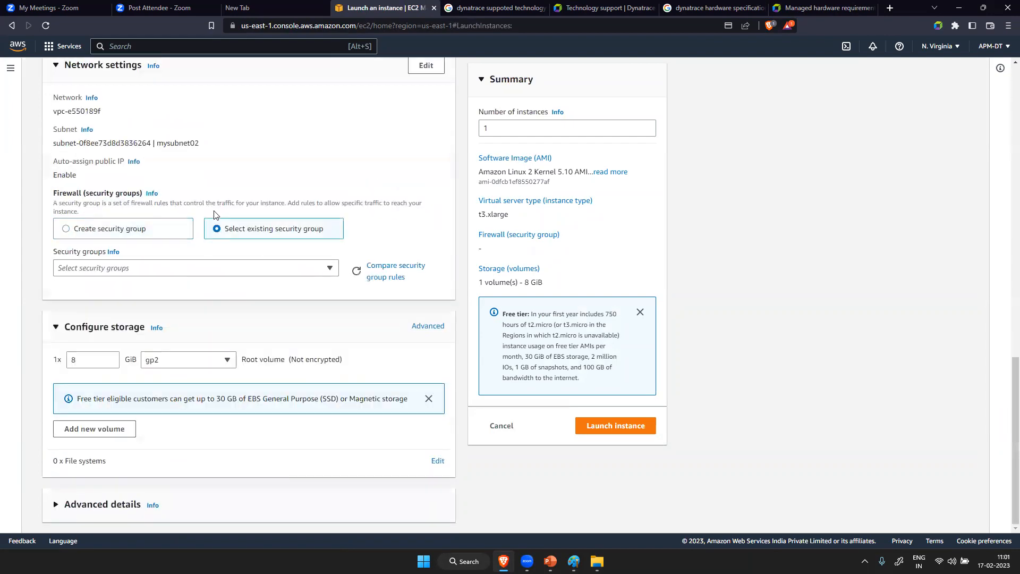
{"action": "left_click", "coordinate": [180, 272]}
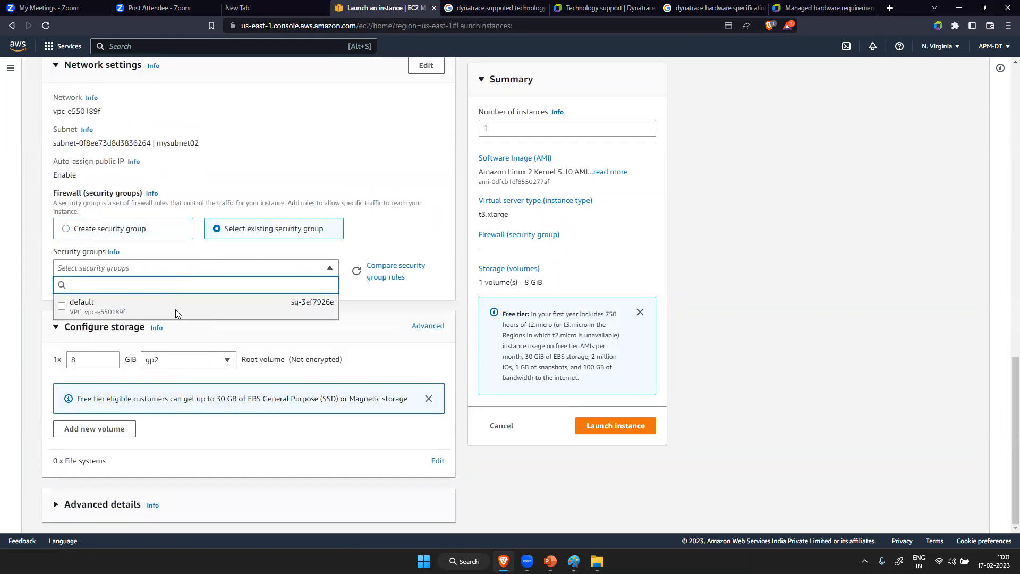
{"action": "left_click", "coordinate": [177, 313]}
- Set the root volume size to 80 GiB and try to launch the instance
{"action": "left_click", "coordinate": [97, 380]}
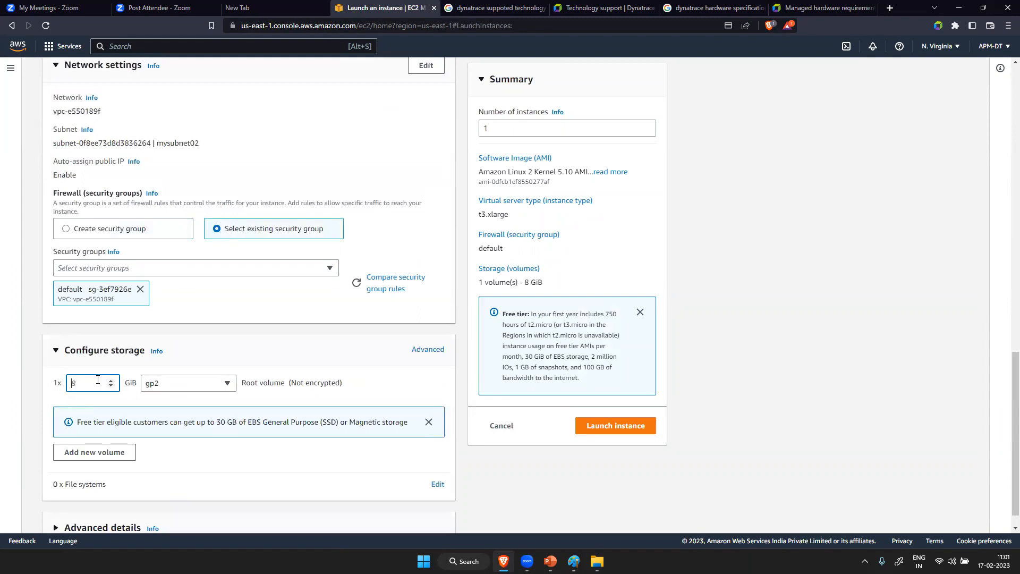
{"action": "type", "text": "80"}
{"action": "scroll", "coordinate": [263, 442], "scroll_direction": "down", "scroll_amount": 1}
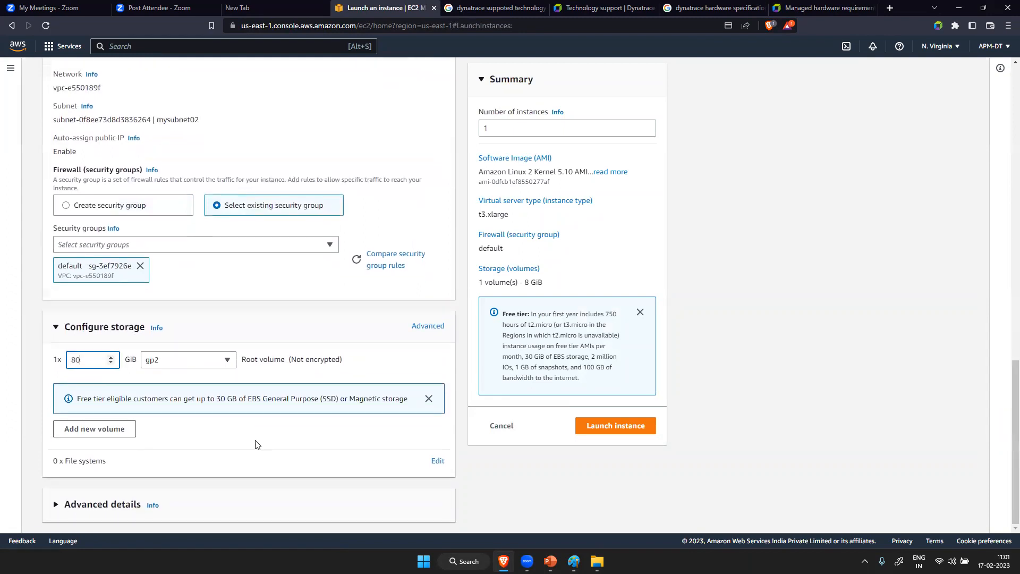
{"action": "left_click", "coordinate": [609, 428]}
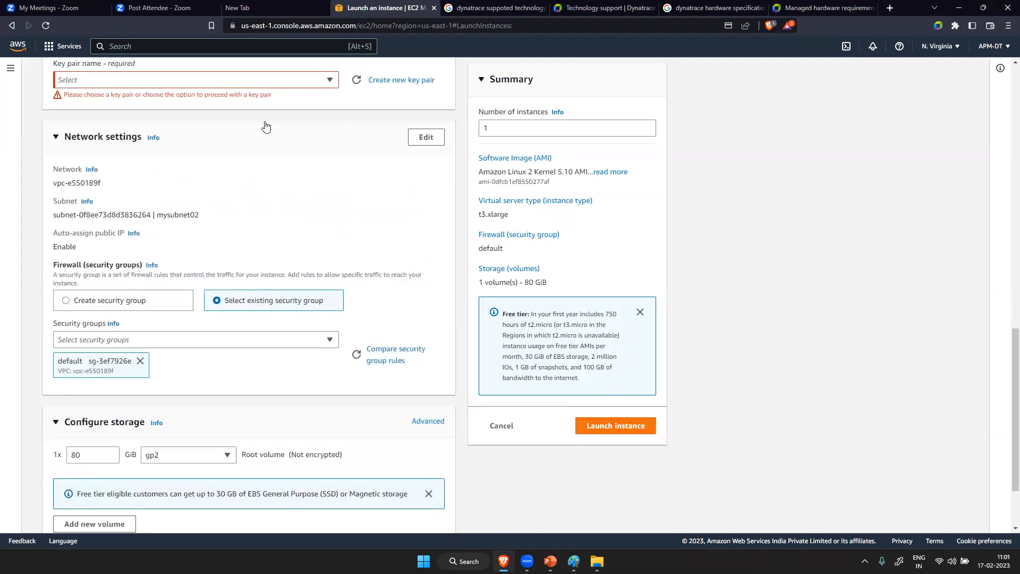
- Create a new RSA key pair named easytravelapp and save its .pem file in the Downloads folder
{"action": "scroll", "coordinate": [276, 139], "scroll_direction": "up", "scroll_amount": 5}
{"action": "left_click", "coordinate": [329, 365]}
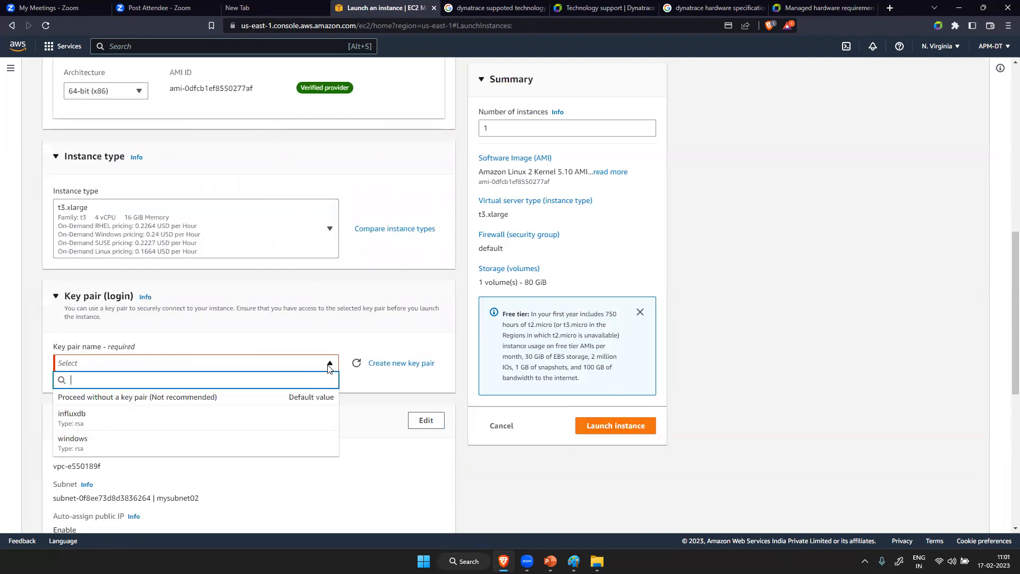
{"action": "left_click", "coordinate": [418, 364]}
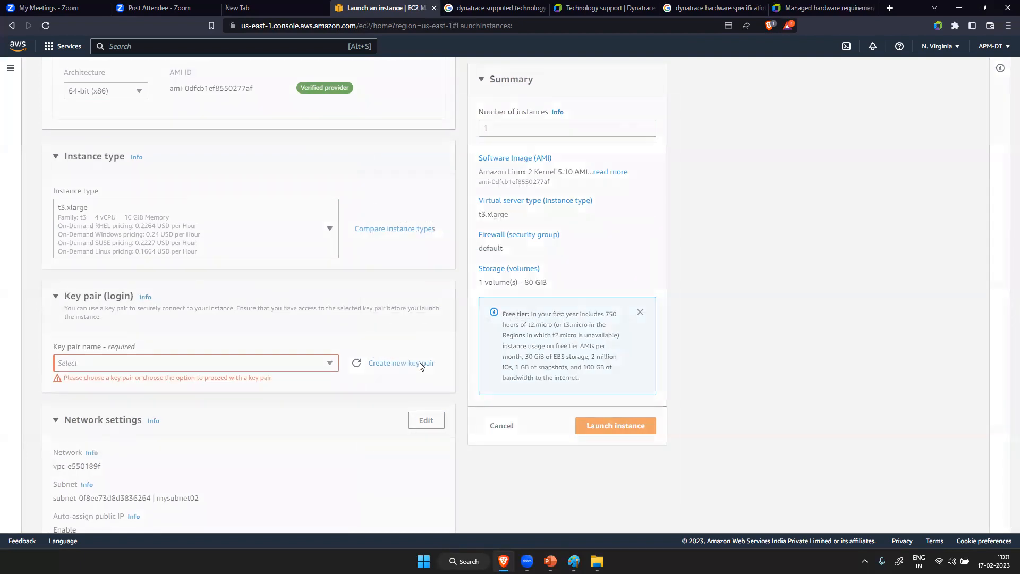
{"action": "left_click", "coordinate": [433, 300]}
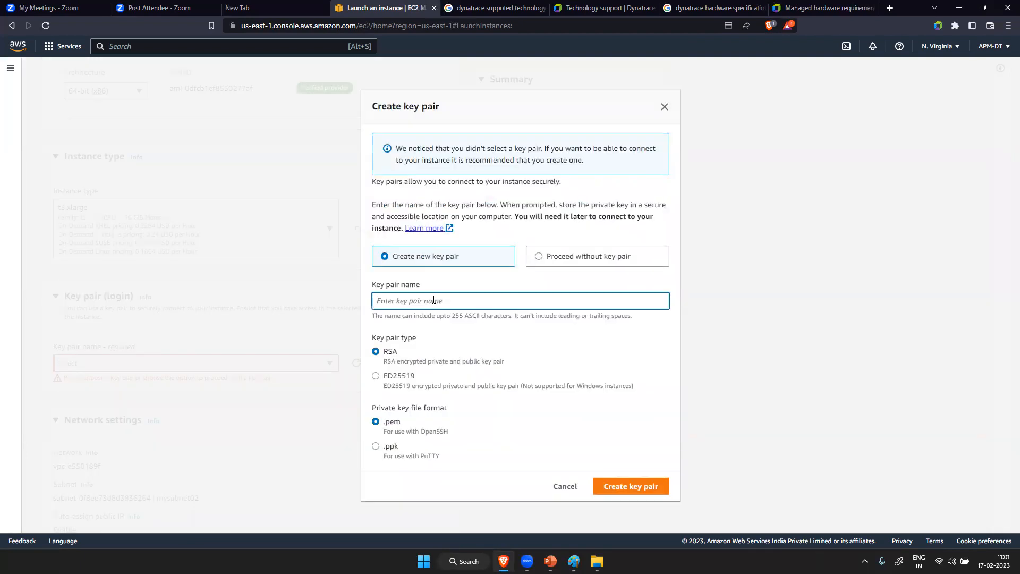
{"action": "type", "text": "easytravelapp"}
{"action": "left_click", "coordinate": [633, 486]}
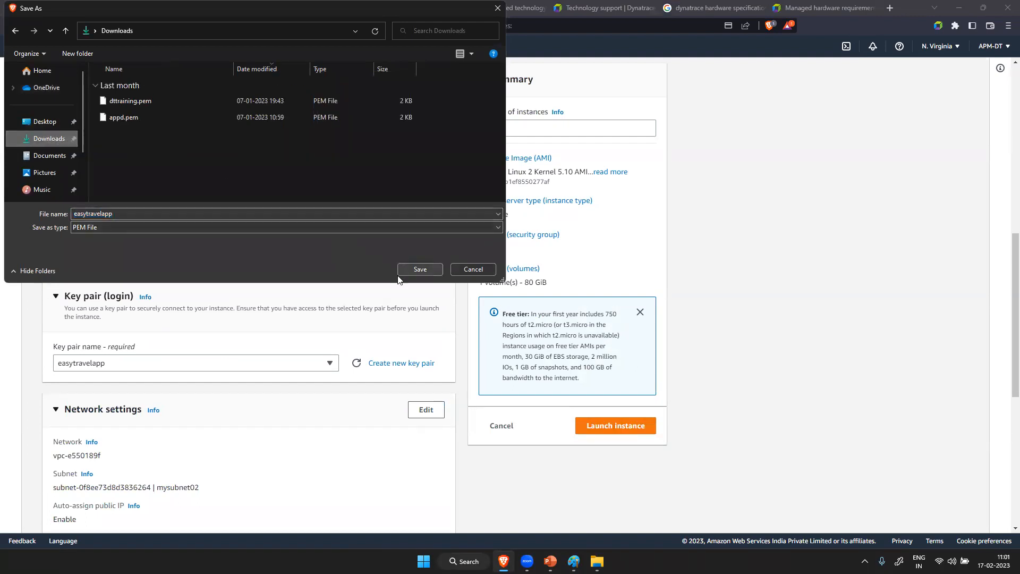
{"action": "left_click", "coordinate": [411, 265]}
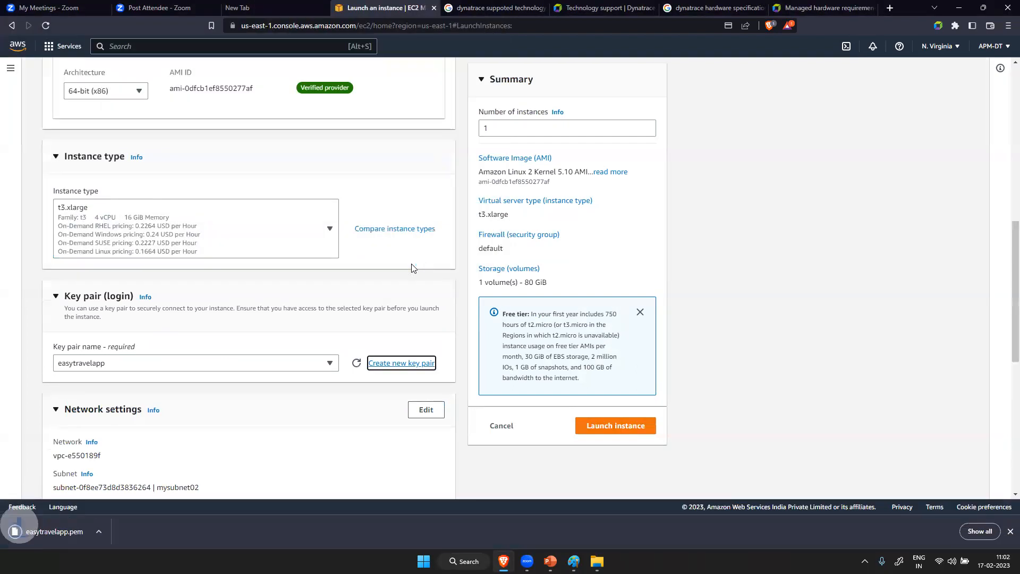
- Launch the configured instance and open the list of all instances
{"action": "left_click", "coordinate": [619, 425]}
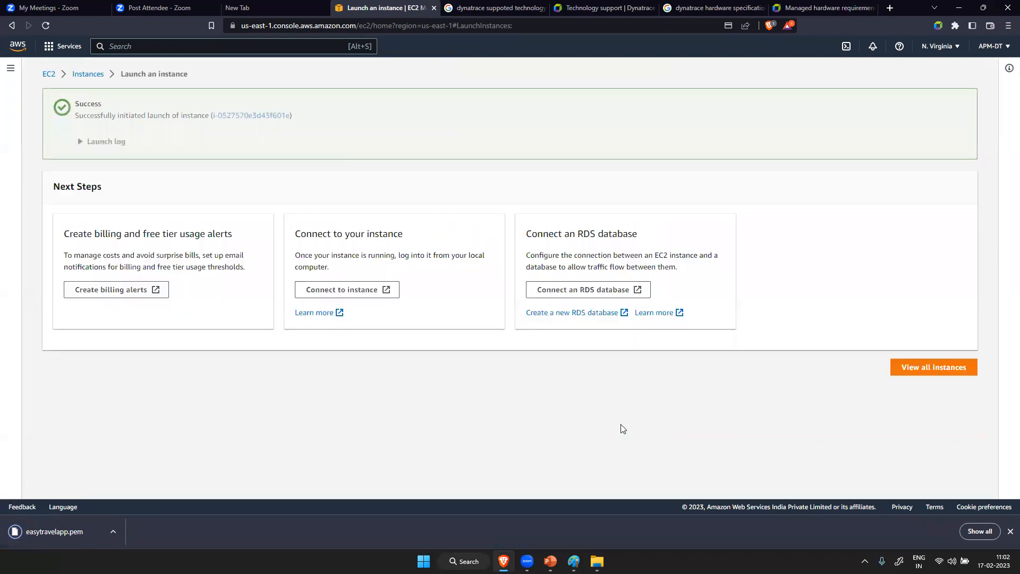
{"action": "left_click", "coordinate": [938, 367]}
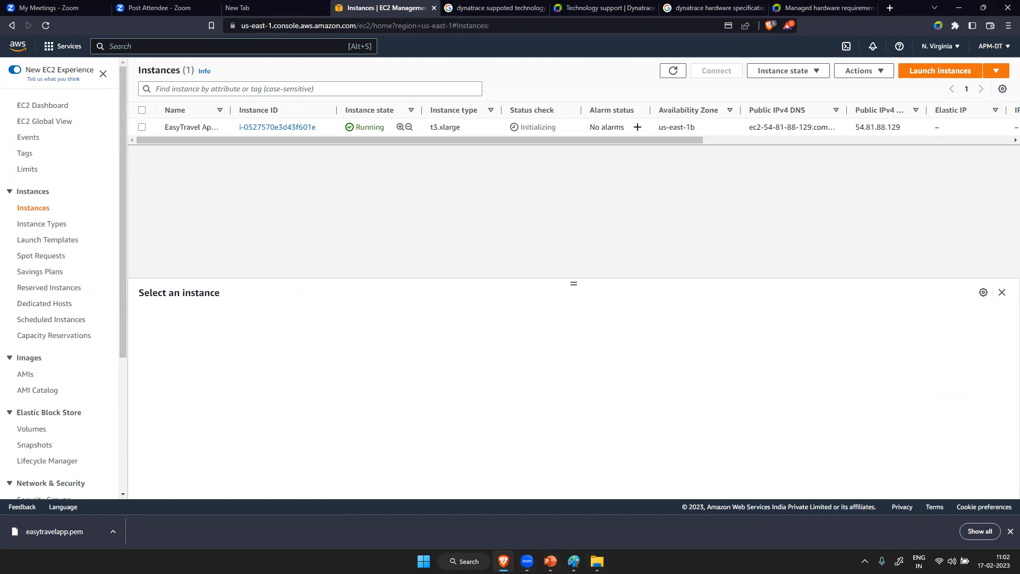
- Open MobaXterm and begin a new SSH session
{"action": "left_click", "coordinate": [464, 561]}
{"action": "type", "text": "mobaXterm"}
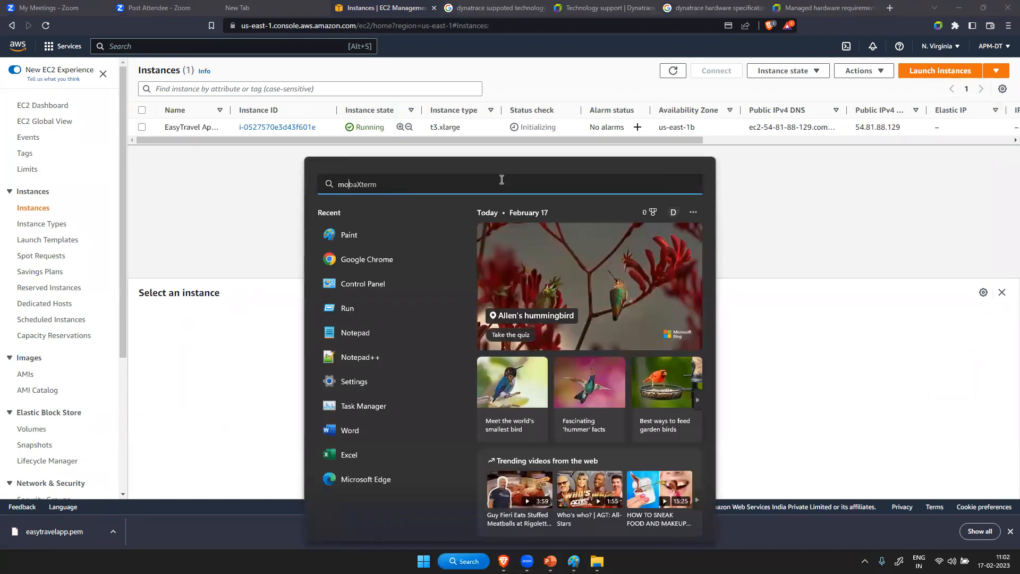
{"action": "type", "text": "ba"}
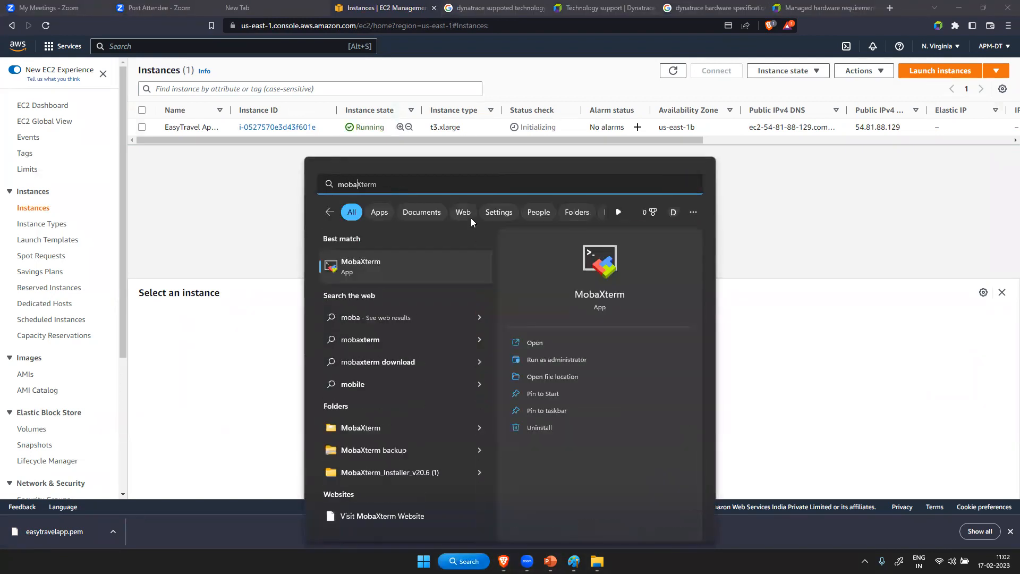
{"action": "left_click", "coordinate": [385, 262]}
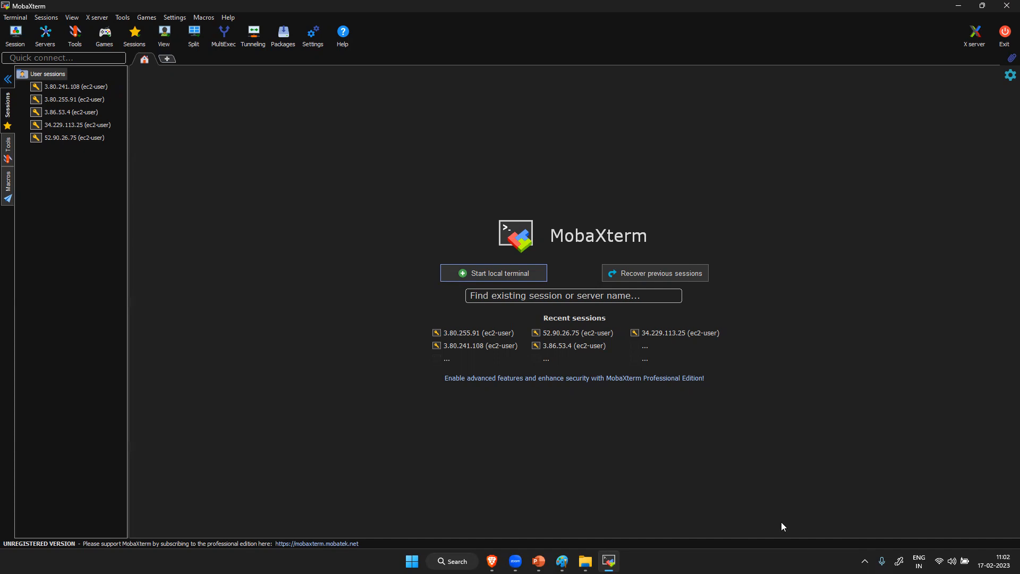
{"action": "left_click", "coordinate": [15, 38]}
{"action": "left_click", "coordinate": [296, 170]}
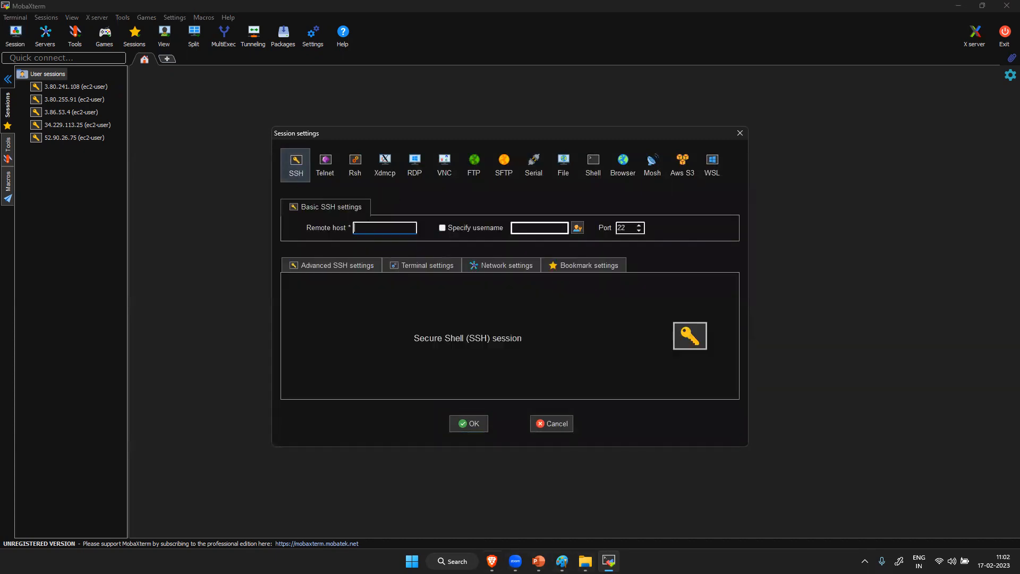
- Copy the EasyTravel Application instance's public IPv4 address from the AWS console and enter it as the SSH session's remote host
{"action": "left_click", "coordinate": [491, 561]}
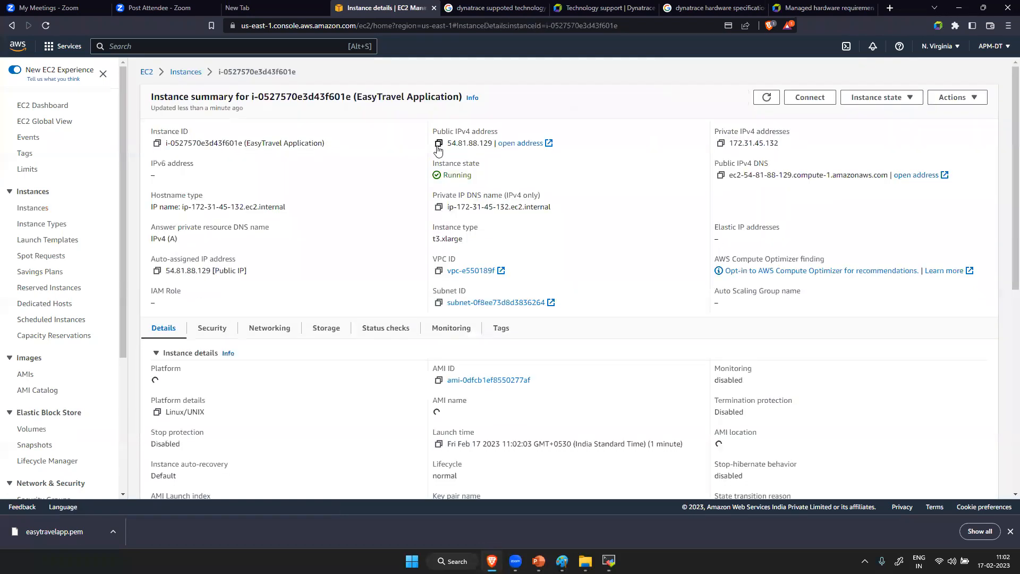
{"action": "left_click", "coordinate": [439, 144]}
{"action": "left_click", "coordinate": [609, 561]}
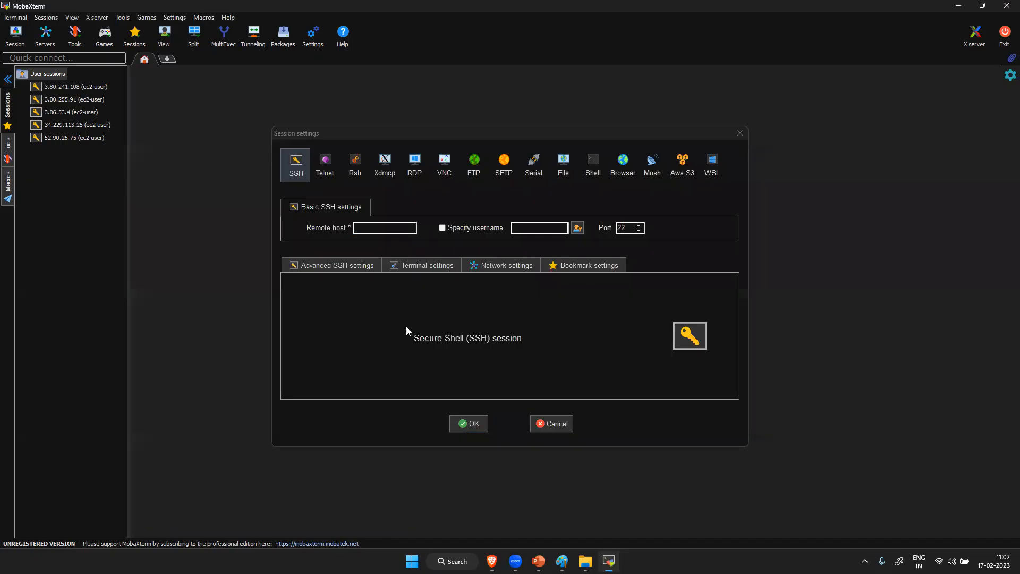
{"action": "left_click", "coordinate": [390, 227]}
{"action": "key", "text": "ctrl+v"}
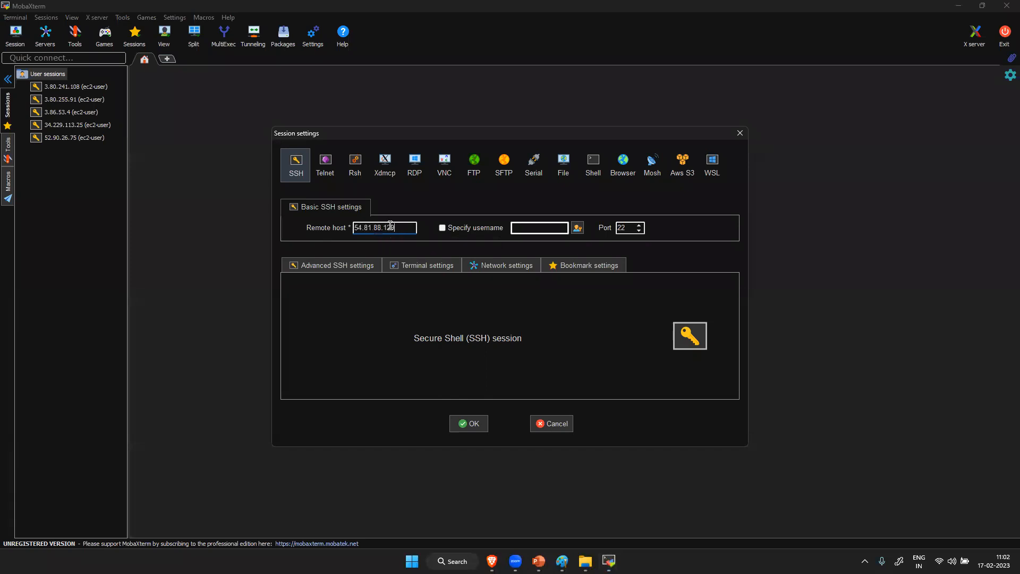
- Specify ec2-user as the login username for the SSH session
{"action": "left_click", "coordinate": [474, 227]}
{"action": "left_click", "coordinate": [521, 224]}
{"action": "type", "text": "ec2-user"}
- Enable private key authentication with easytravelapp.pem from Downloads in the advanced SSH settings and start the session
{"action": "left_click", "coordinate": [358, 264]}
{"action": "left_click", "coordinate": [363, 361]}
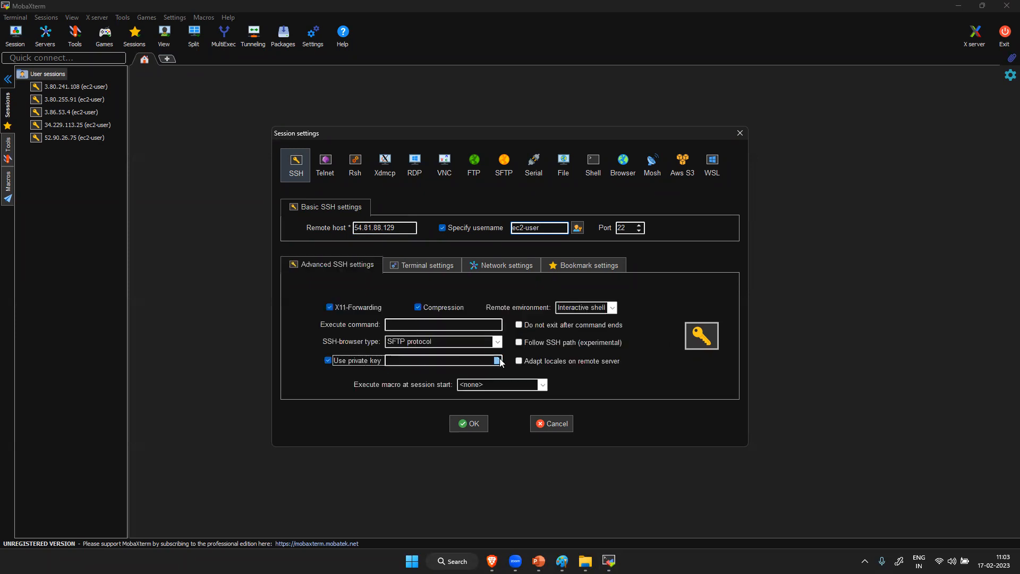
{"action": "left_click", "coordinate": [497, 361]}
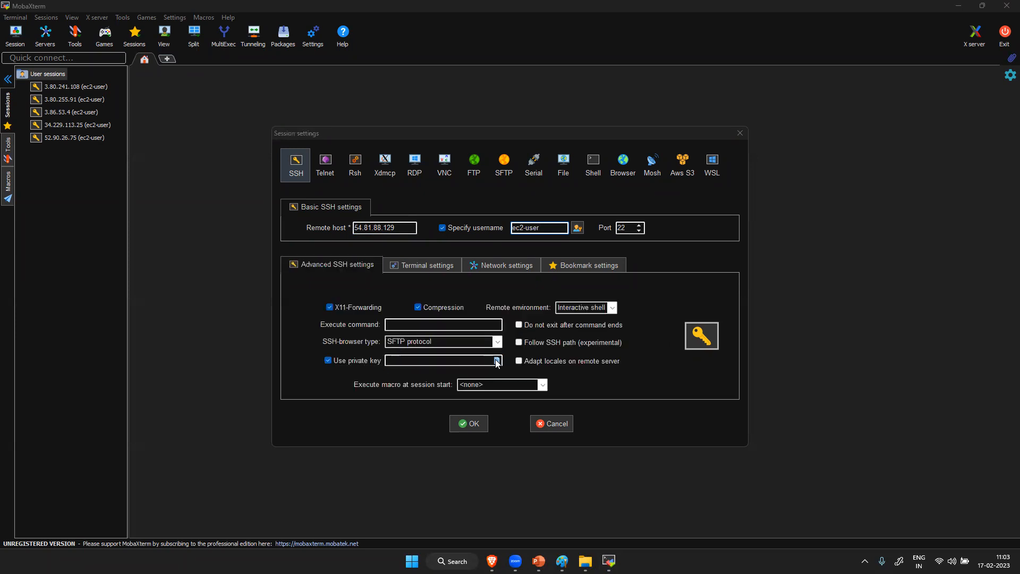
{"action": "left_click", "coordinate": [449, 249]}
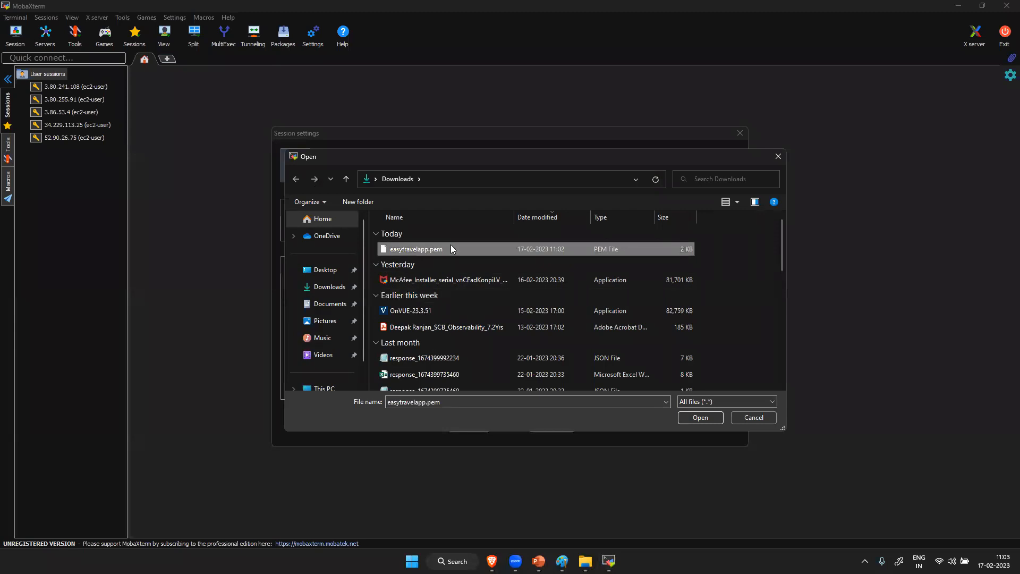
{"action": "left_click", "coordinate": [697, 418]}
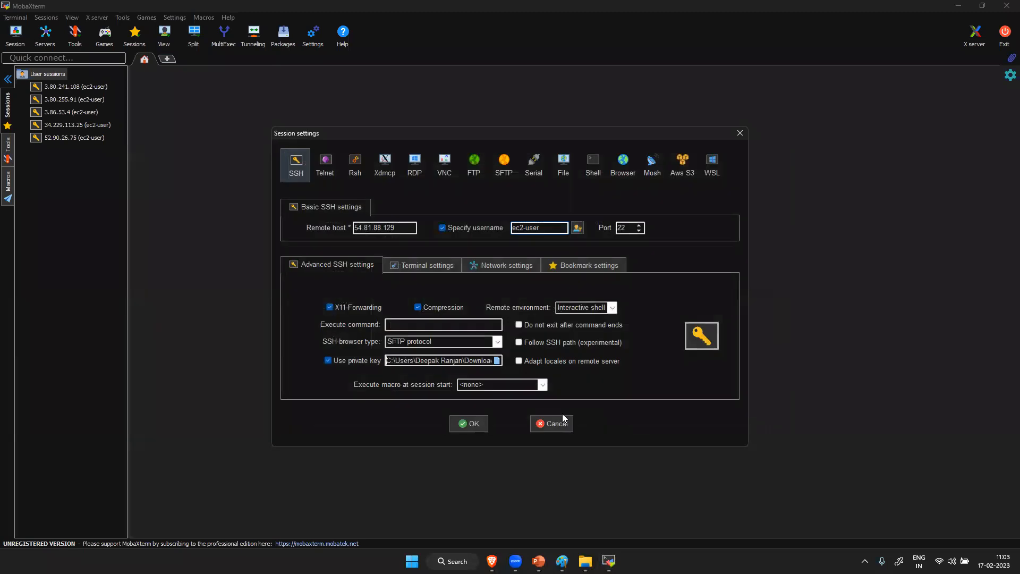
{"action": "left_click", "coordinate": [473, 424]}
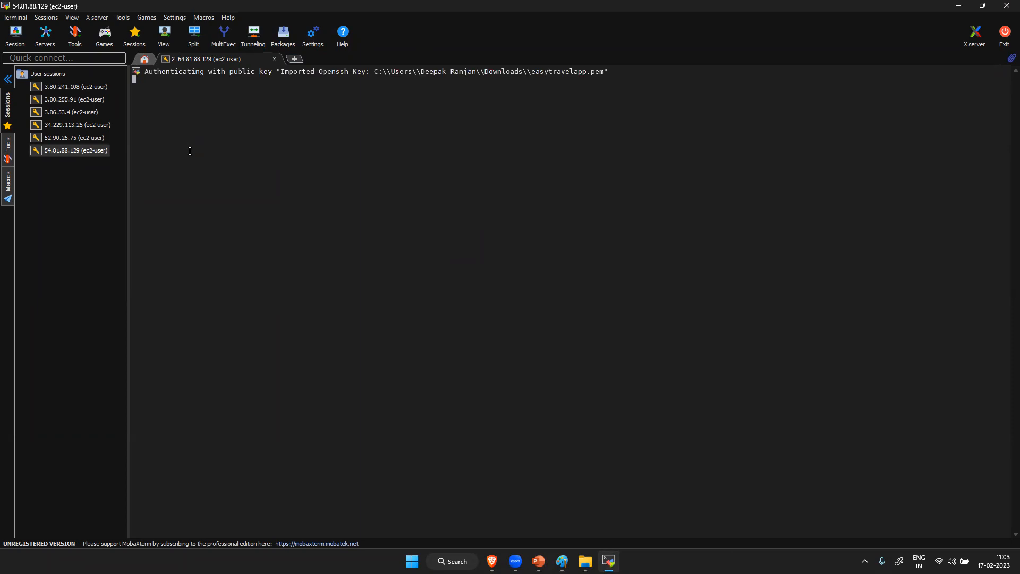
- Switch to the root user with sudo su and update the system packages with yum update -y
{"action": "type", "text": "sudo su"}
{"action": "key", "text": "Return"}
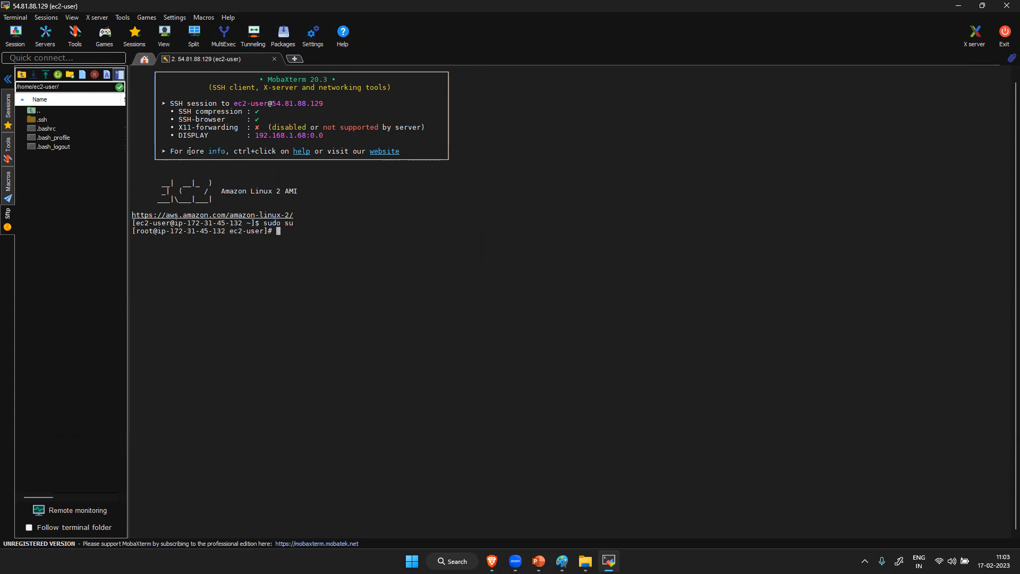
{"action": "type", "text": "yum update -y"}
{"action": "key", "text": "Return"}
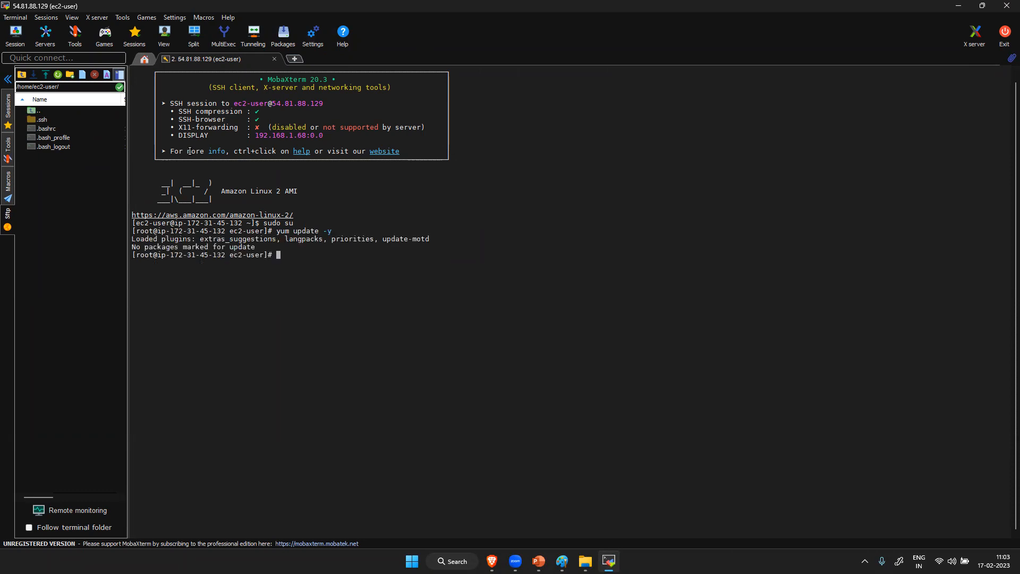
- Create a directory named apps, list the home folder's contents and change into apps
{"action": "type", "text": "mks"}
{"action": "key", "text": "BackSpace"}
{"action": "type", "text": "dir apps"}
{"action": "key", "text": "Return"}
{"action": "type", "text": "l"}
{"action": "type", "text": "cd apps/"}
{"action": "key", "text": "Return"}
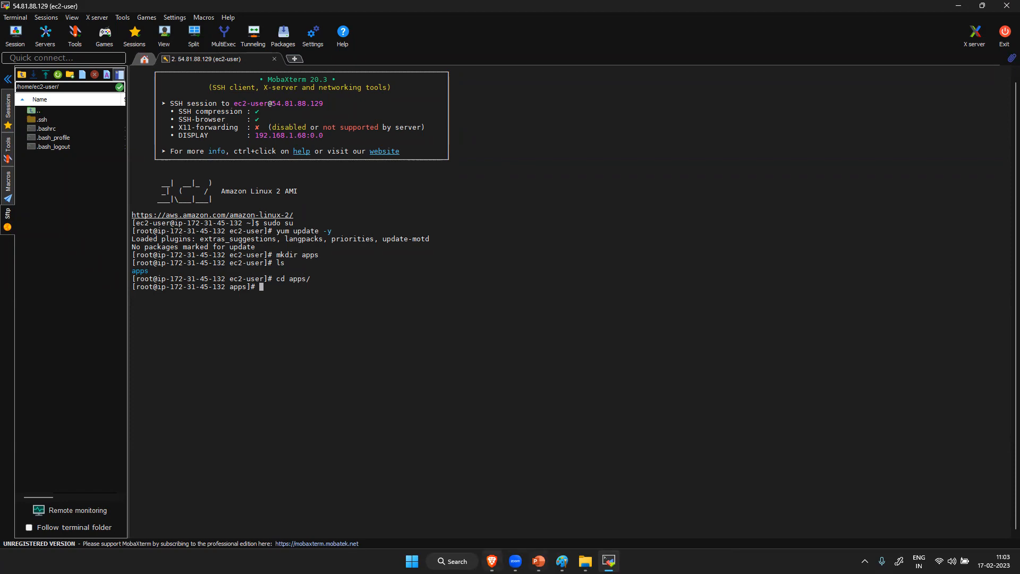
- Switch to the Brave browser and search in a new tab for "install java on amazon linux ecww2 server"
{"action": "left_click", "coordinate": [491, 561]}
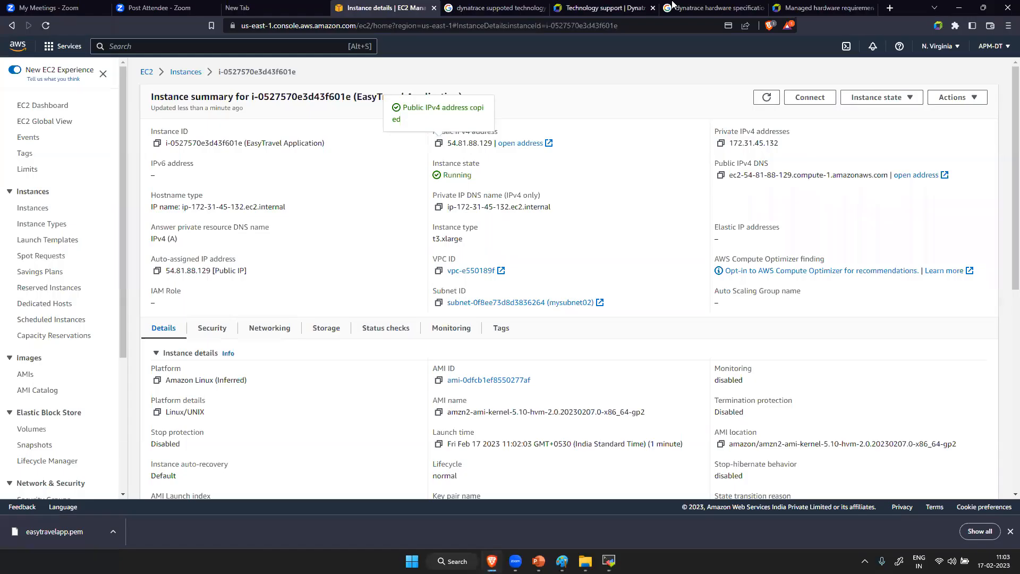
{"action": "left_click", "coordinate": [889, 8]}
{"action": "left_click", "coordinate": [407, 23]}
{"action": "type", "text": "in"}
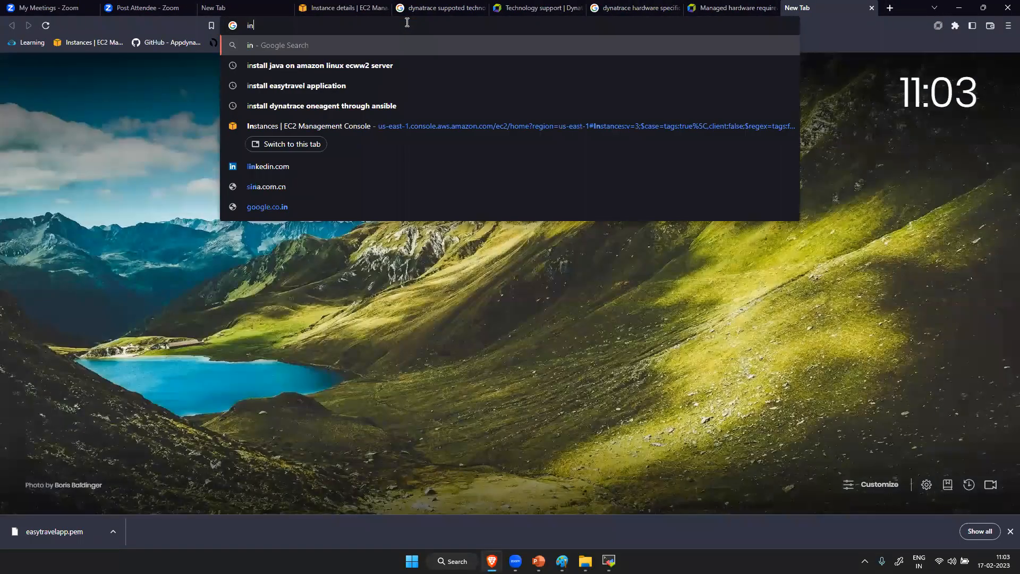
{"action": "type", "text": "stall java"}
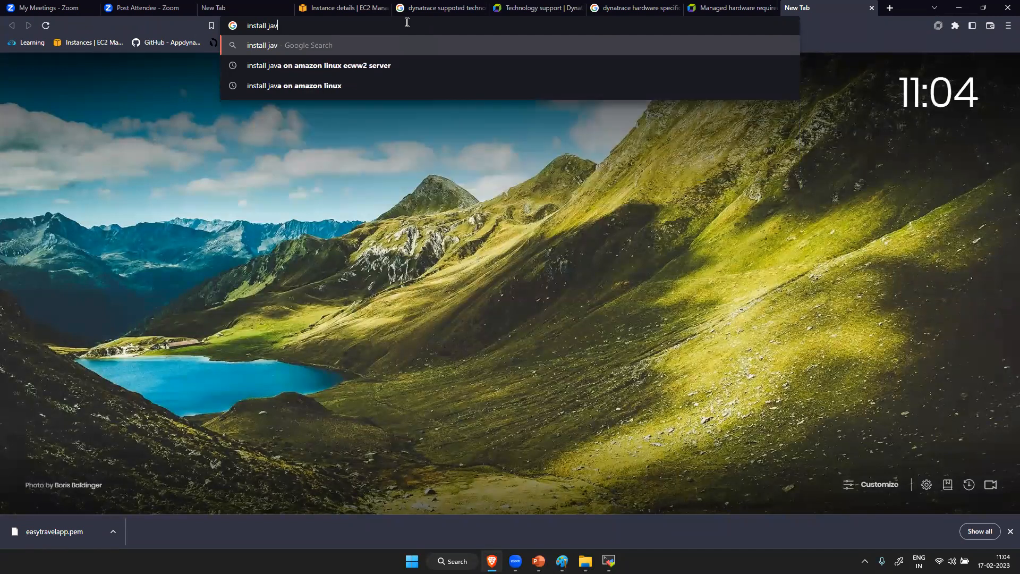
{"action": "left_click", "coordinate": [401, 68]}
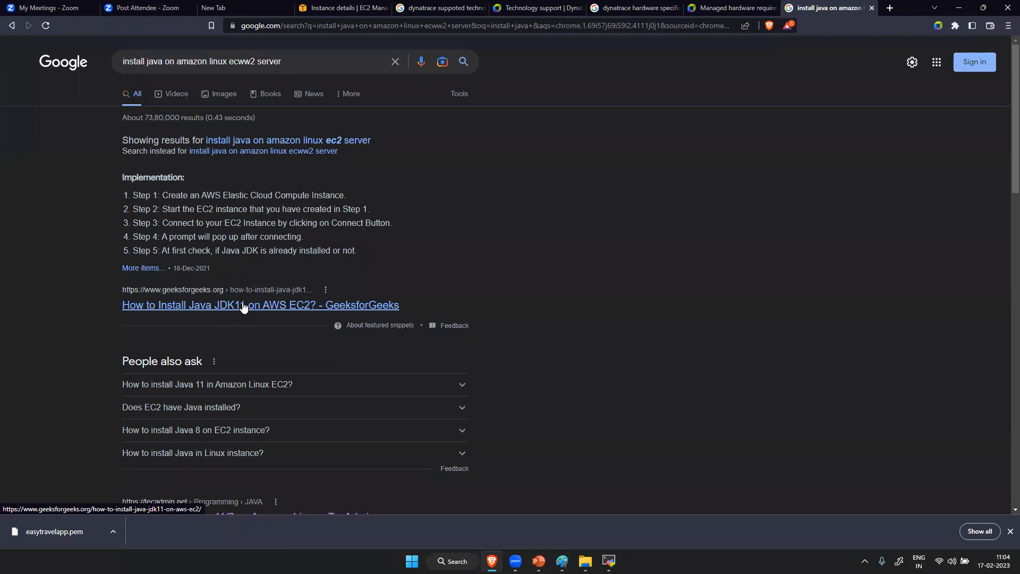
- Look through the search results and open TecAdmin's article on installing Java 11/8 on Amazon Linux
{"action": "left_click", "coordinate": [242, 304]}
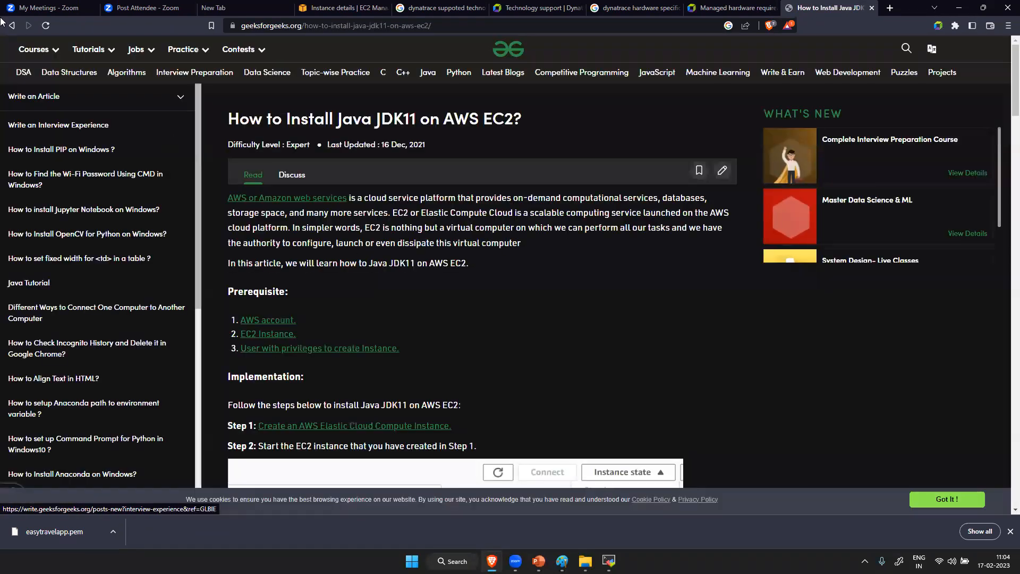
{"action": "left_click", "coordinate": [13, 30]}
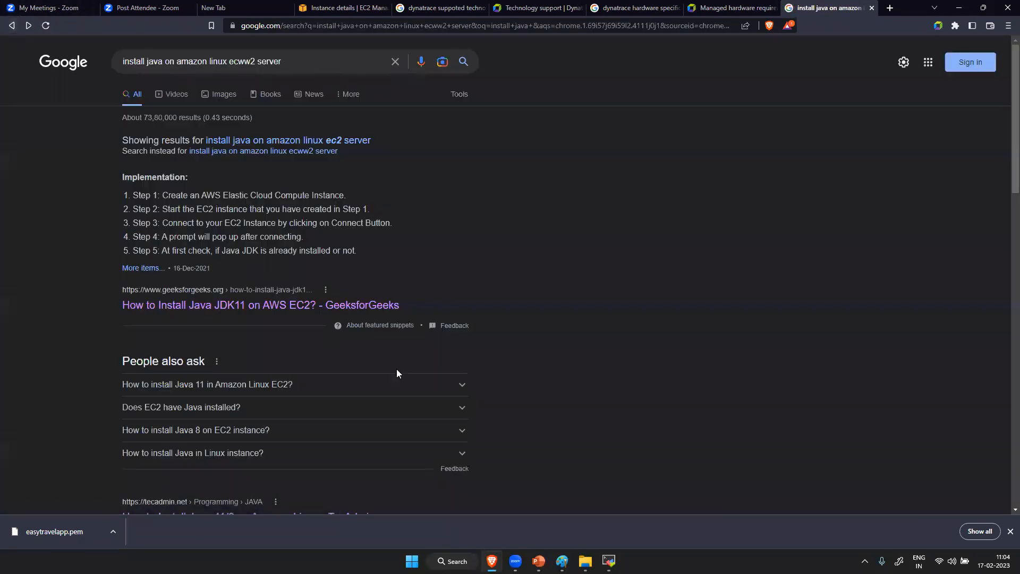
{"action": "scroll", "coordinate": [397, 368], "scroll_direction": "down", "scroll_amount": 5}
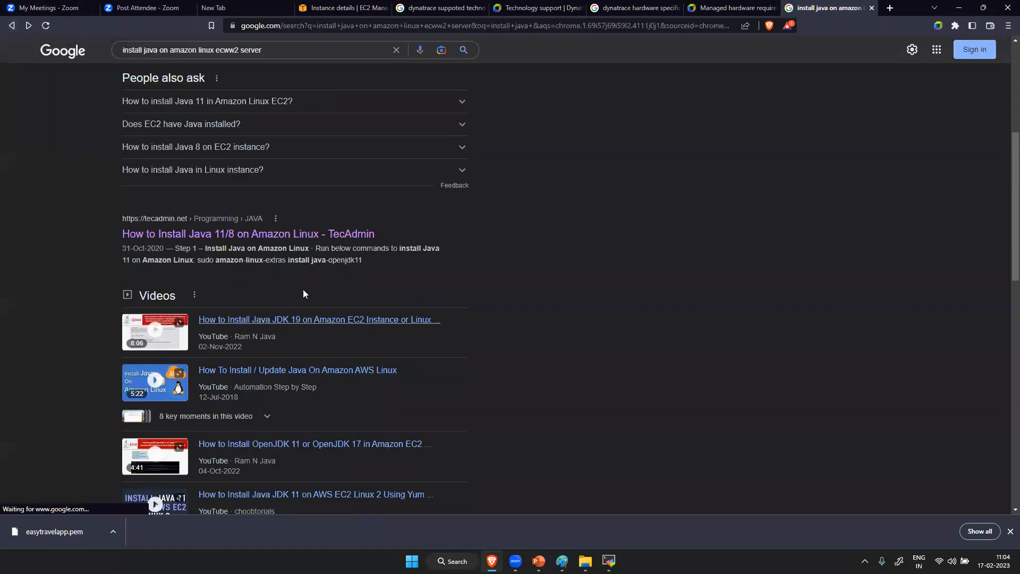
{"action": "left_click", "coordinate": [276, 235]}
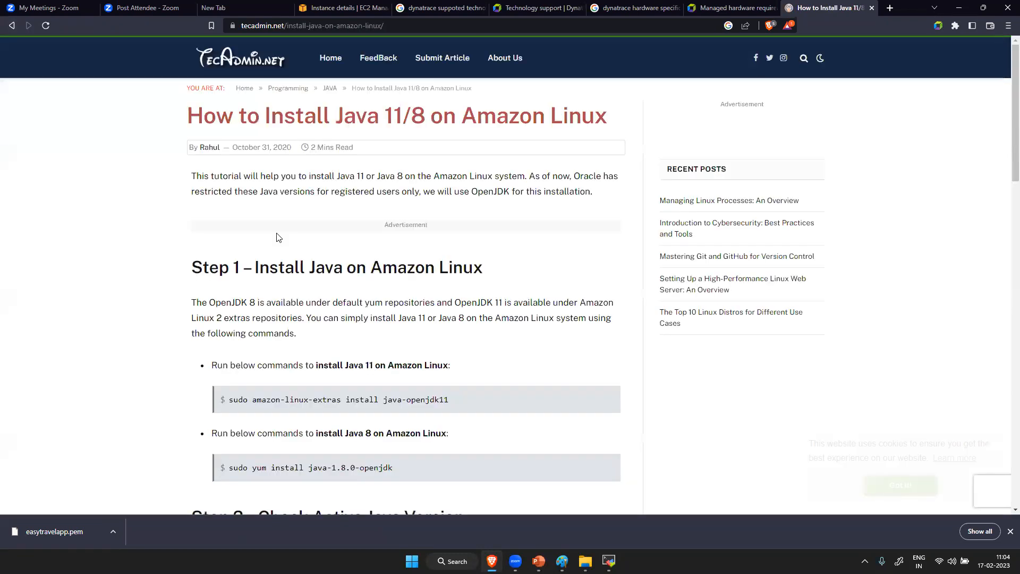
- Copy the article's Java 11 command, sudo amazon-linux-extras install java-openjdk11, run it in MobaXterm with the installation accepted, and list the apps folder
{"action": "left_click_drag", "start_coordinate": [472, 399], "coordinate": [222, 415]}
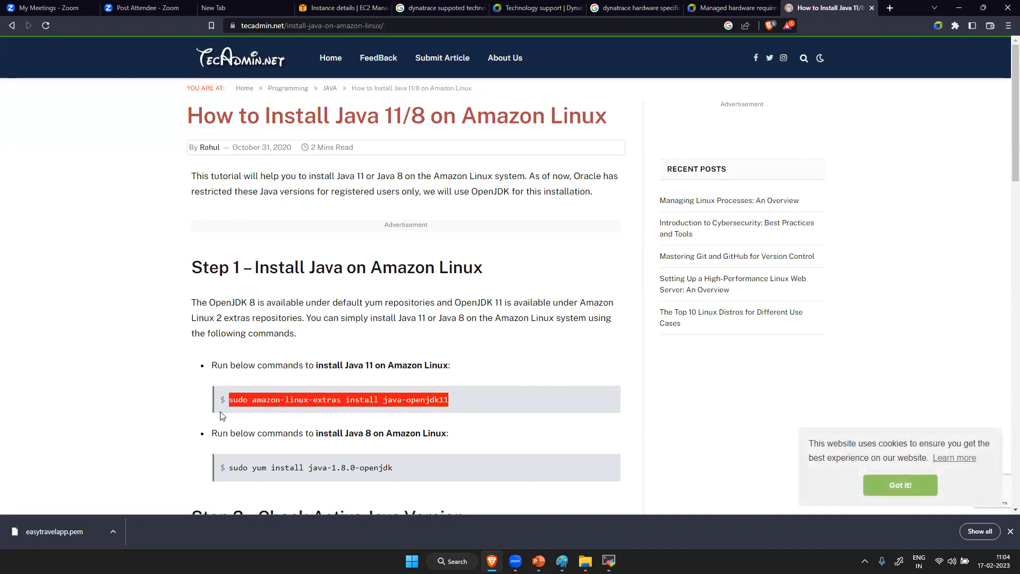
{"action": "key", "text": "alt+Tab"}
{"action": "right_click", "coordinate": [388, 286]}
{"action": "key", "text": "Return"}
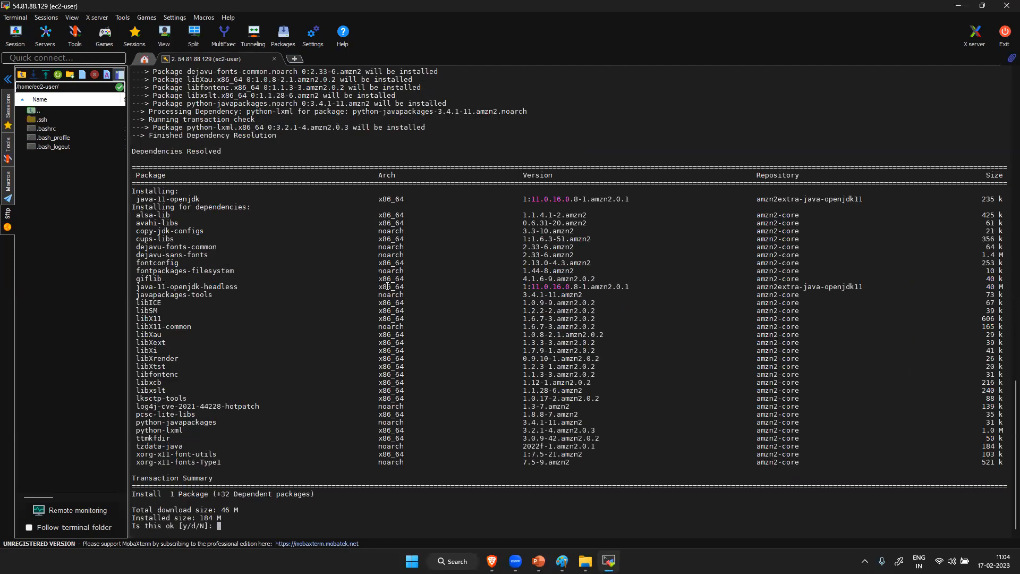
{"action": "type", "text": "y"}
{"action": "key", "text": "Return"}
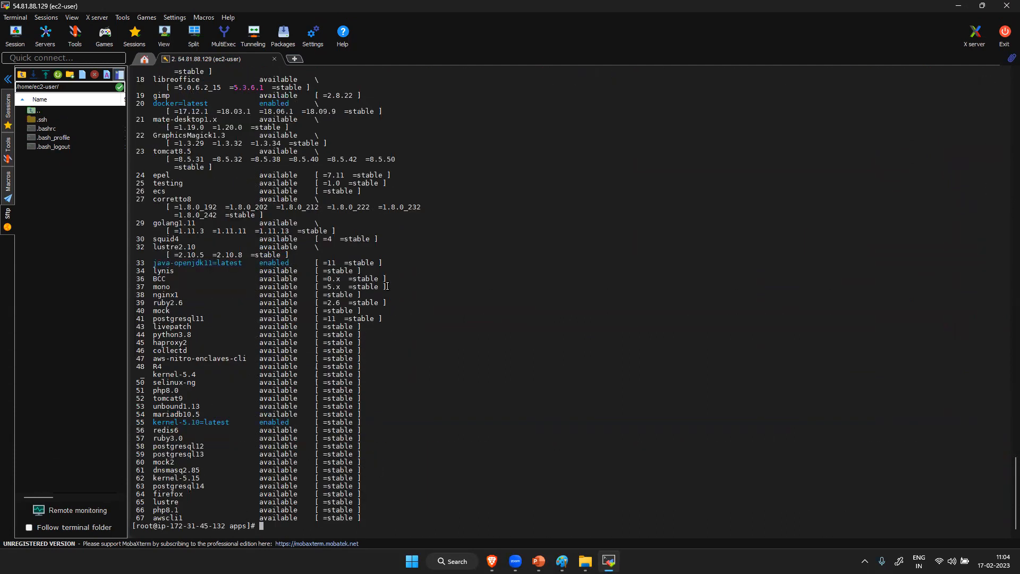
{"action": "type", "text": "ls"}
{"action": "key", "text": "Return"}
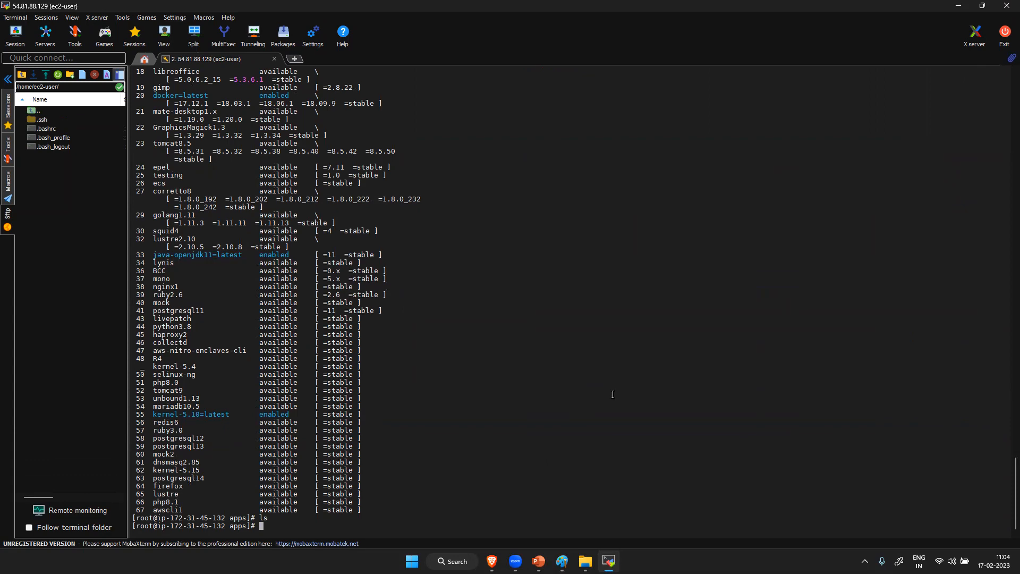
- Return to the Brave browser and search in a new tab for "downlaod easytravel application"
{"action": "left_click", "coordinate": [491, 560]}
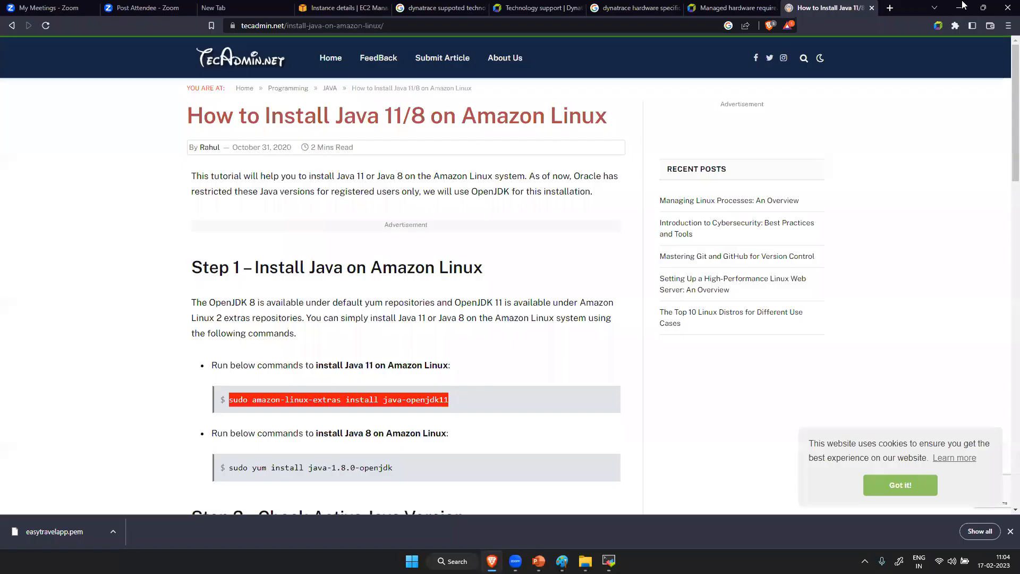
{"action": "left_click", "coordinate": [887, 8]}
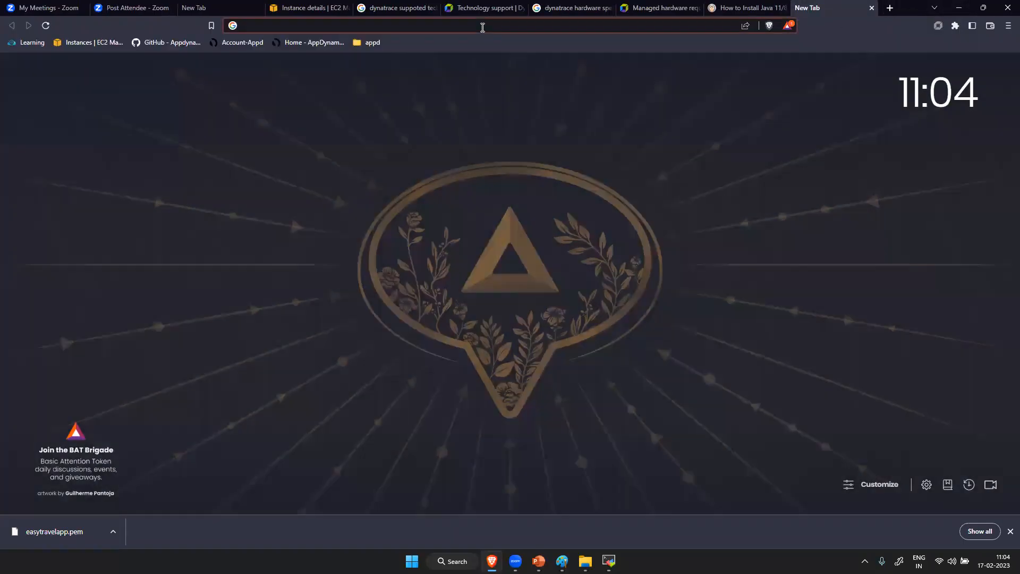
{"action": "type", "text": "downl"}
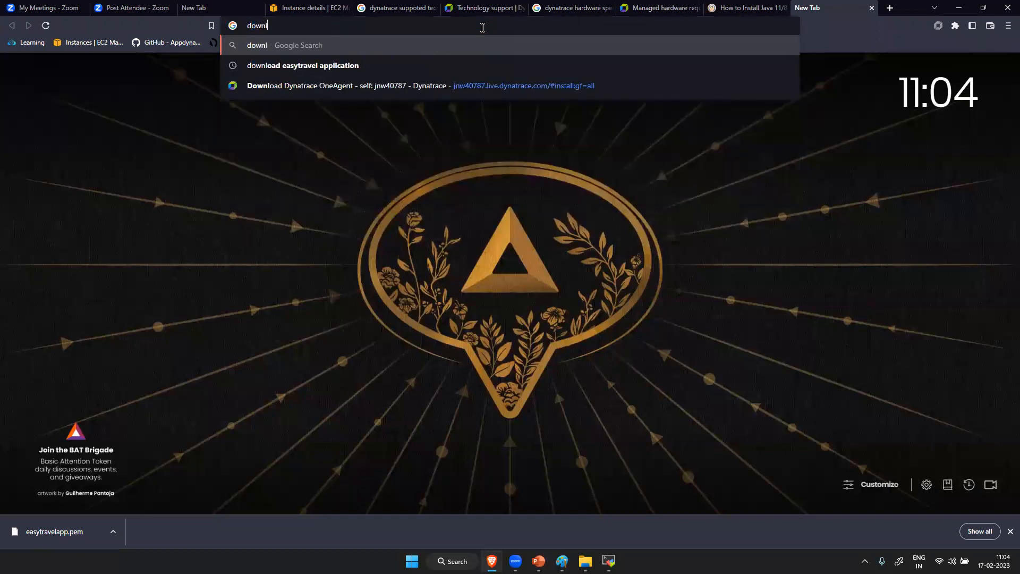
{"action": "type", "text": "aod eas"}
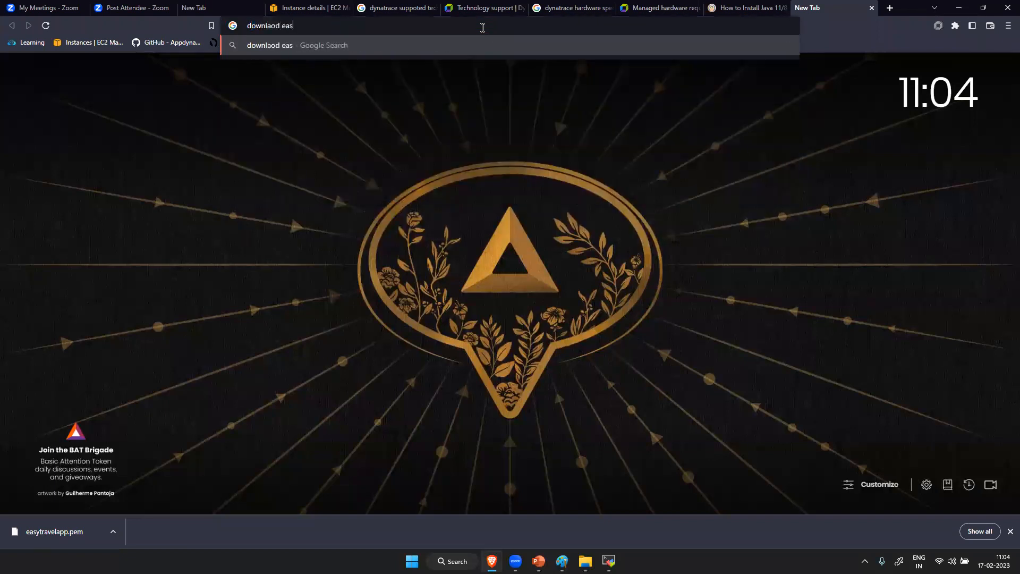
{"action": "type", "text": "ytravel application"}
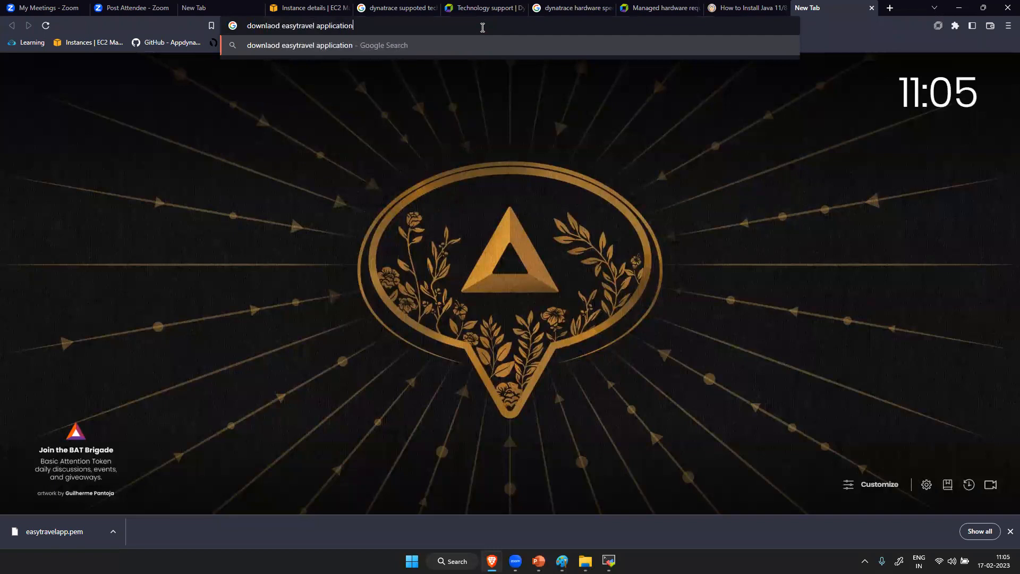
{"action": "key", "text": "Return"}
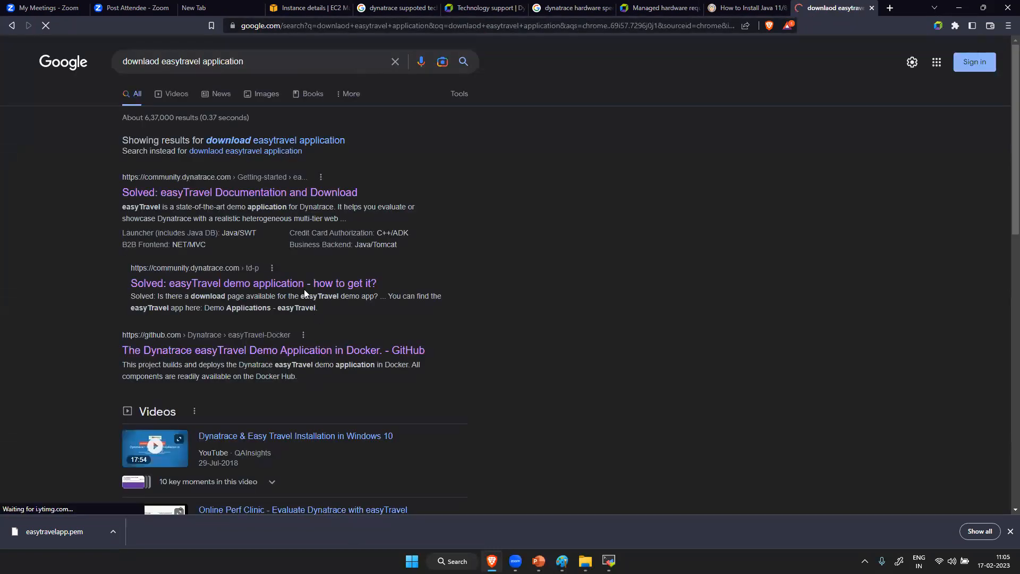
- Open the two Dynatrace Community easyTravel results and the GitHub easyTravel Docker result in separate new tabs
{"action": "right_click", "coordinate": [267, 195]}
{"action": "left_click", "coordinate": [298, 202]}
{"action": "right_click", "coordinate": [263, 285]}
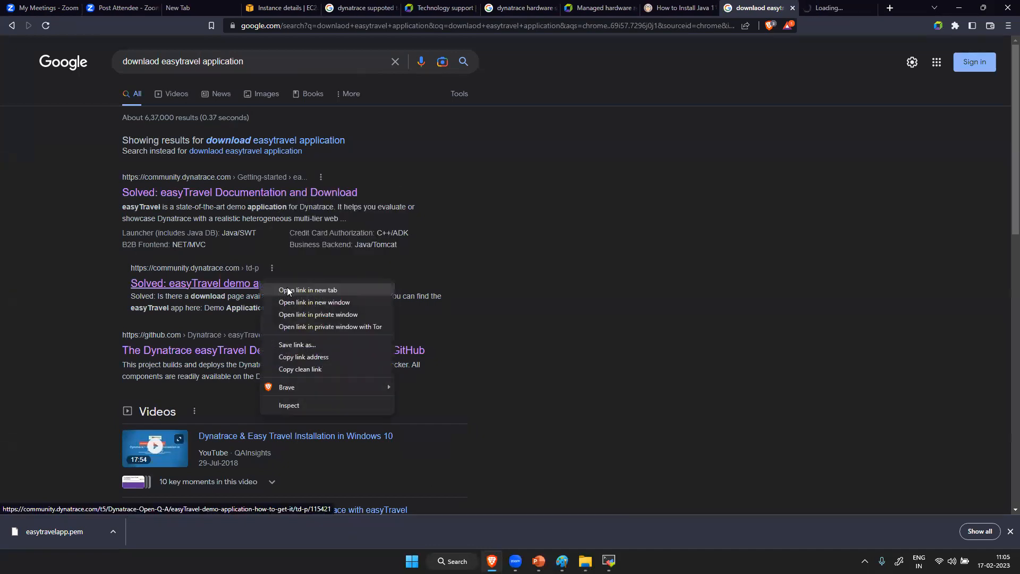
{"action": "left_click", "coordinate": [287, 290]}
{"action": "right_click", "coordinate": [273, 353]}
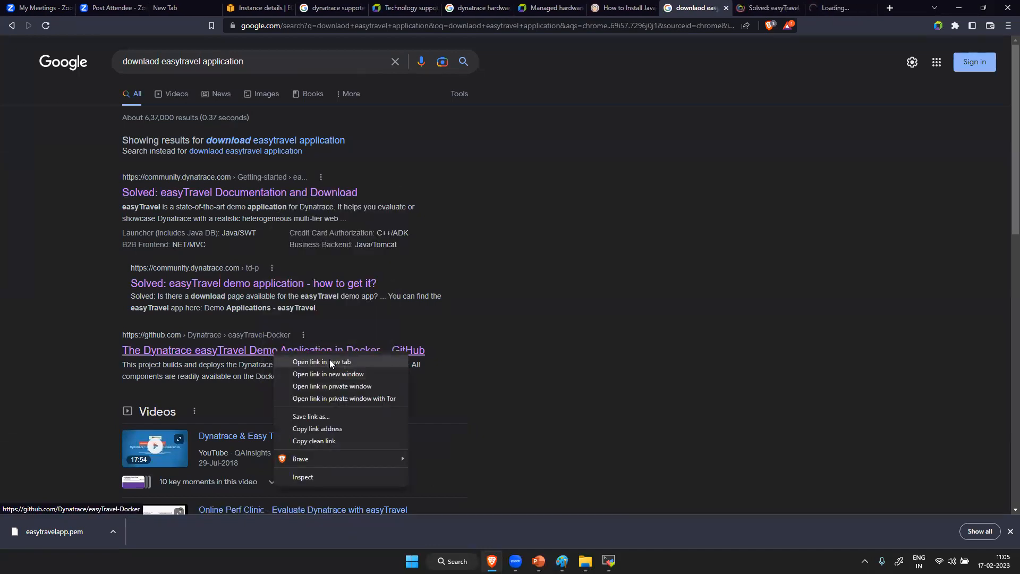
{"action": "left_click", "coordinate": [329, 363]}
- Copy the easyTravel 2 64-bit Linux download link from the Dynatrace Community documentation and download page
{"action": "left_click", "coordinate": [709, 7]}
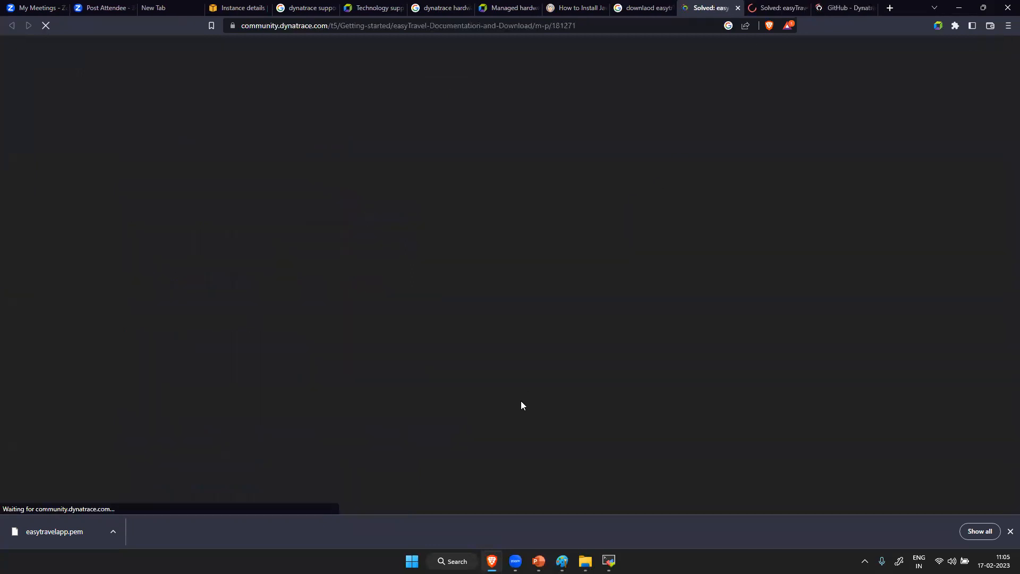
{"action": "scroll", "coordinate": [418, 409], "scroll_direction": "down", "scroll_amount": 10}
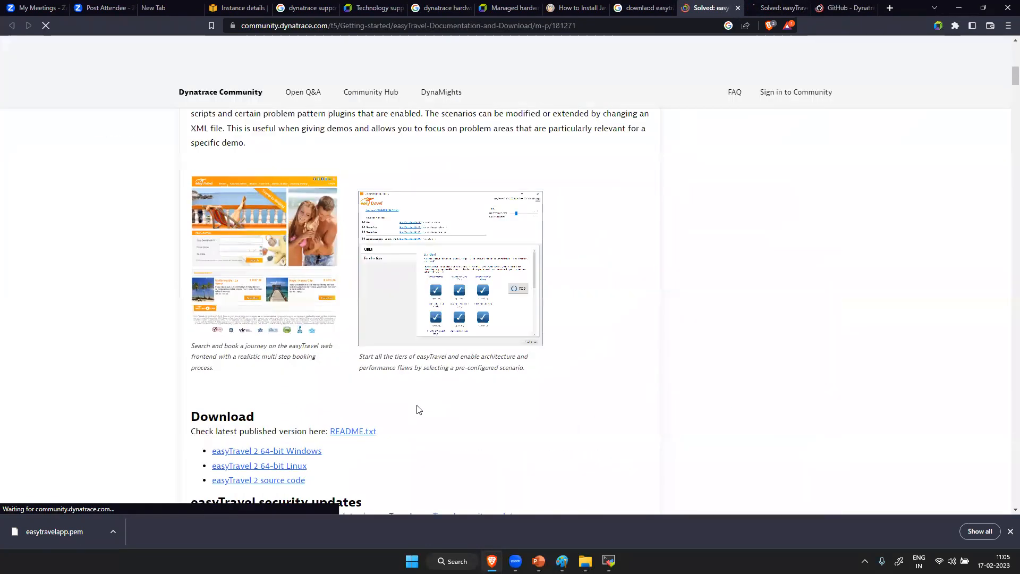
{"action": "scroll", "coordinate": [418, 409], "scroll_direction": "down", "scroll_amount": 5}
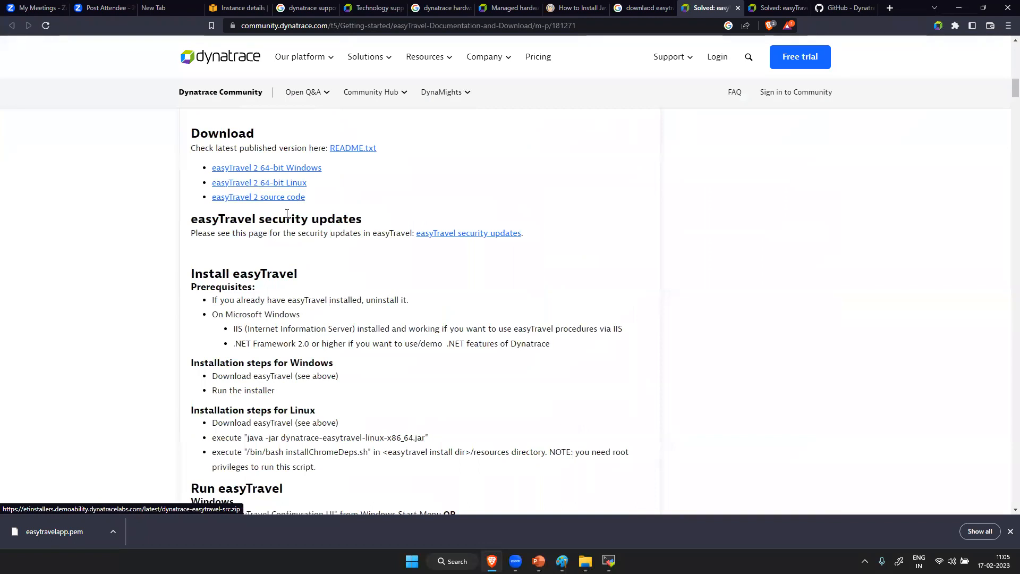
{"action": "right_click", "coordinate": [261, 186]}
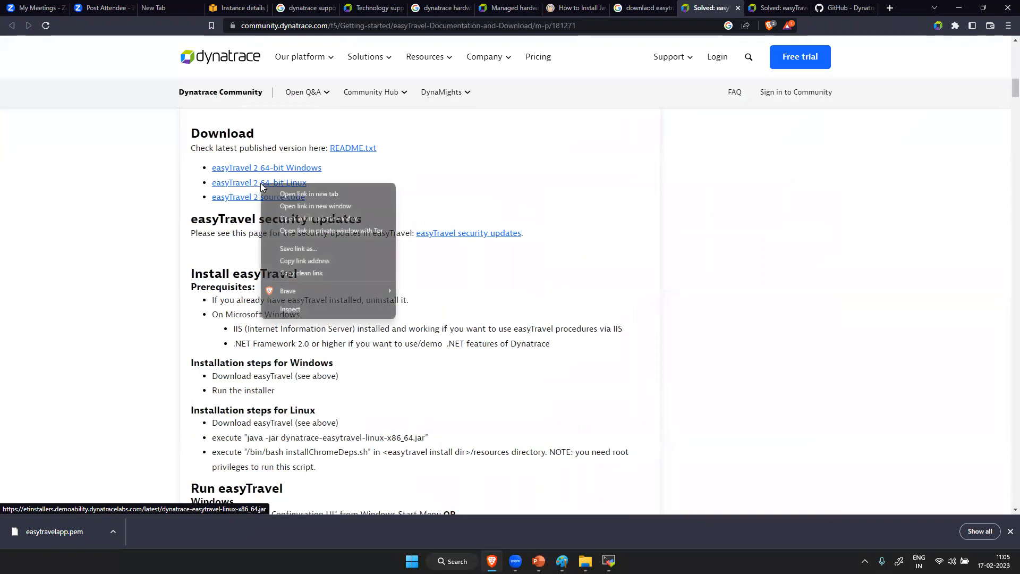
{"action": "left_click", "coordinate": [344, 260]}
- Switch to MobaXterm and download dynatrace-easytravel-linux-x86_64.jar into the apps directory using wget with the copied link
{"action": "mouse_move", "coordinate": [608, 560]}
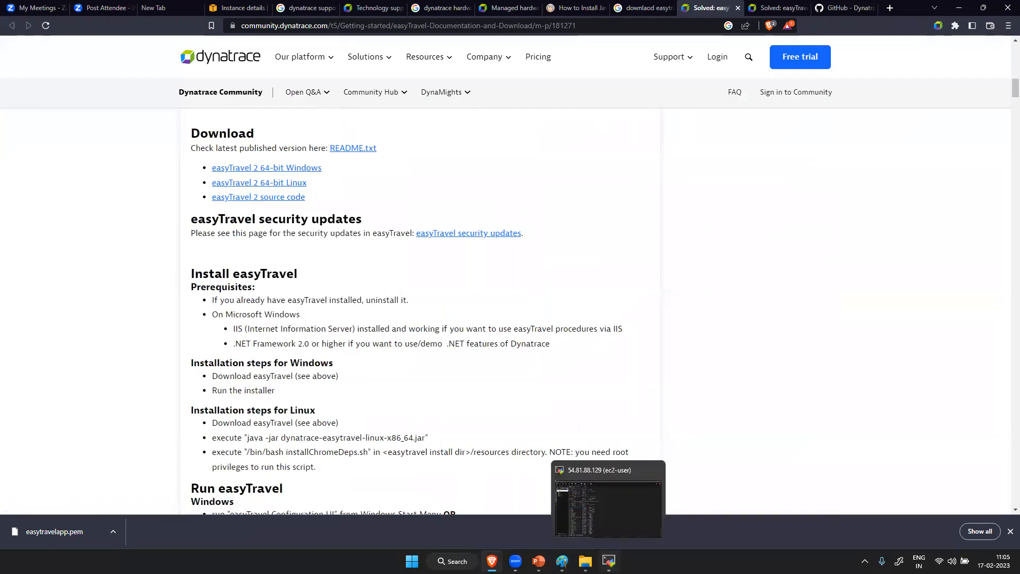
{"action": "left_click", "coordinate": [607, 508]}
{"action": "type", "text": "wget"}
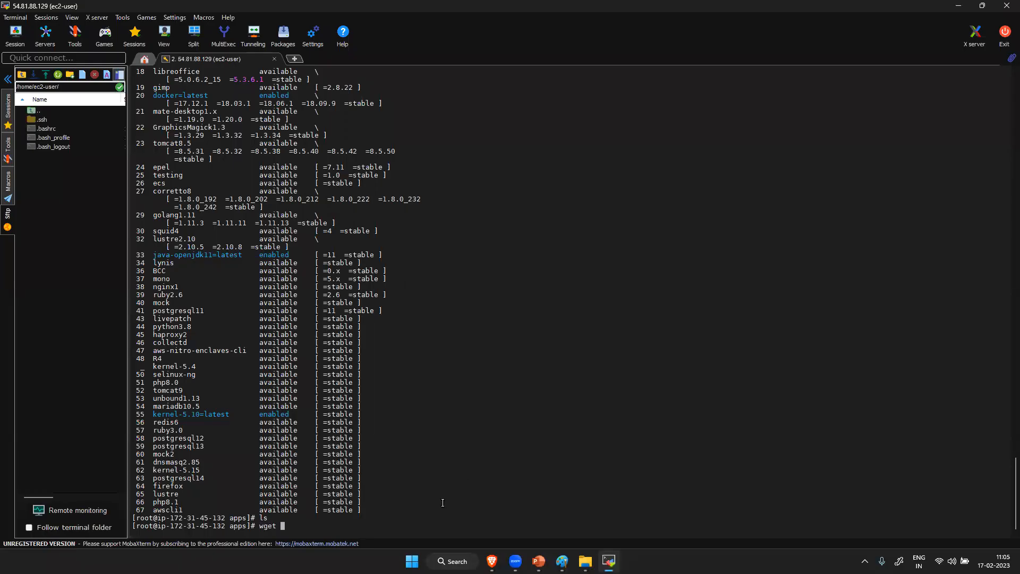
{"action": "right_click", "coordinate": [442, 502]}
{"action": "key", "text": "Return"}
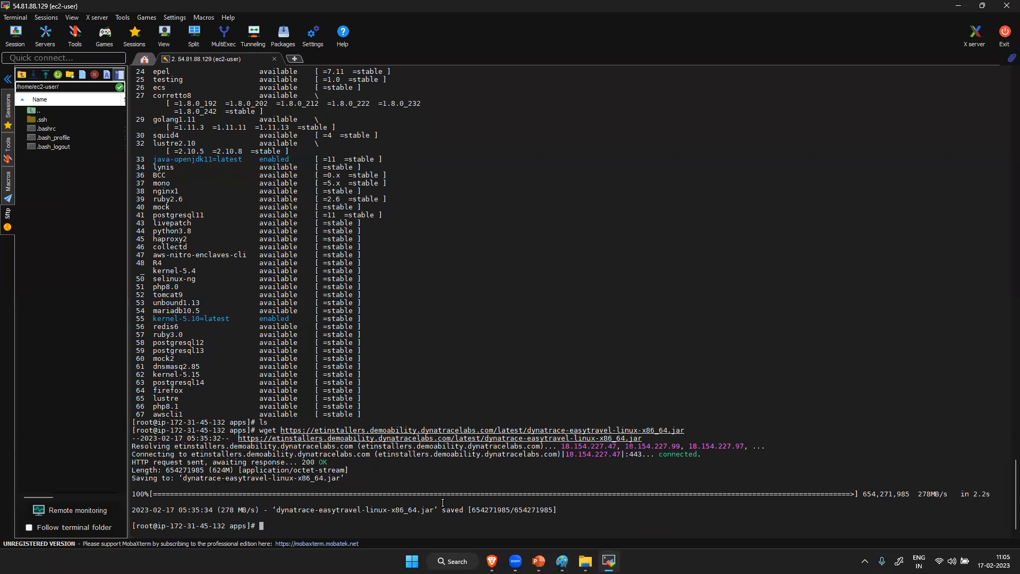
- List the apps directory and try to give dynatrace-easytravel-linux-x86_64.jar 777 permissions using chmode
{"action": "type", "text": "ls"}
{"action": "key", "text": "Return"}
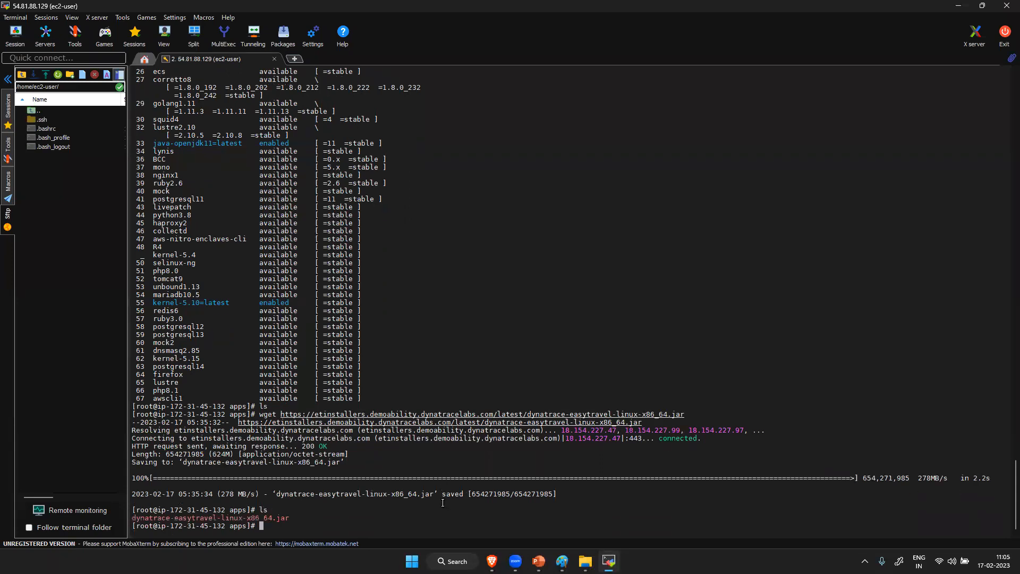
{"action": "type", "text": "chmode 777 d"}
{"action": "key", "text": "Tab"}
{"action": "key", "text": "BackSpace"}
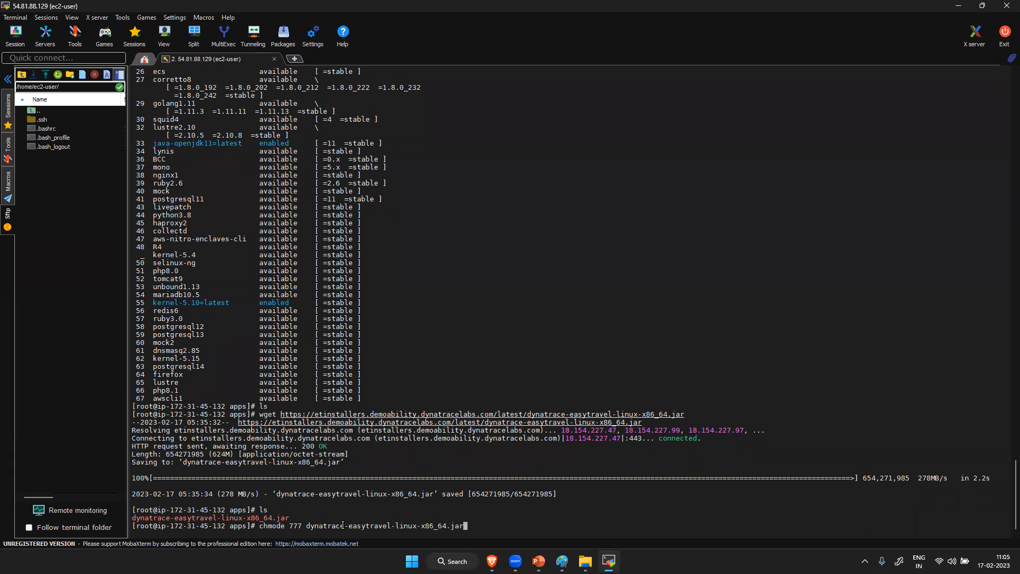
{"action": "key", "text": "Return"}
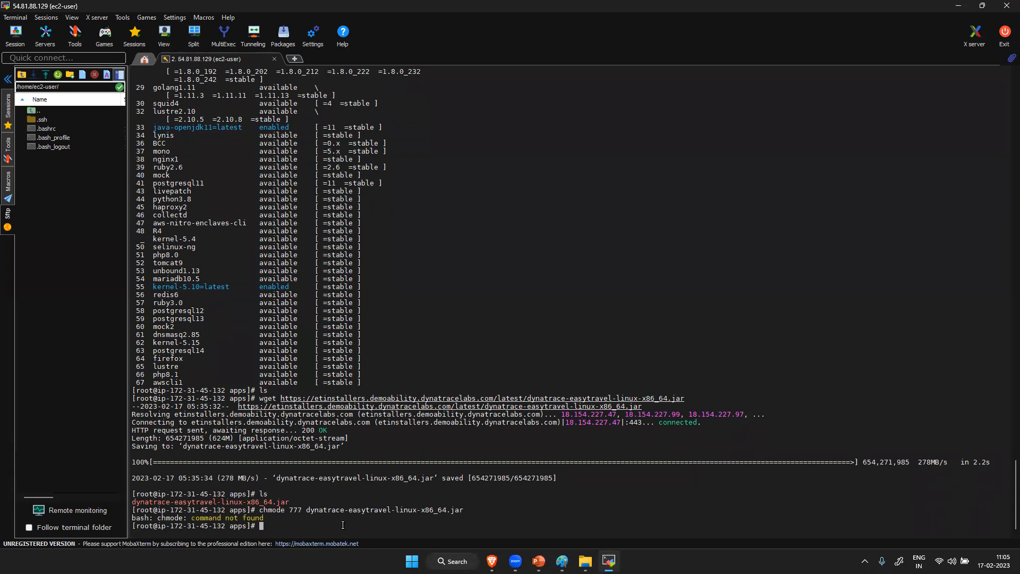
- Give dynatrace-easytravel-linux-x86_64.jar 777 permissions with chmod and list the directory again
{"action": "type", "text": "chmod 777 d"}
{"action": "key", "text": "Tab"}
{"action": "key", "text": "Return"}
{"action": "type", "text": "ls"}
{"action": "key", "text": "Return"}
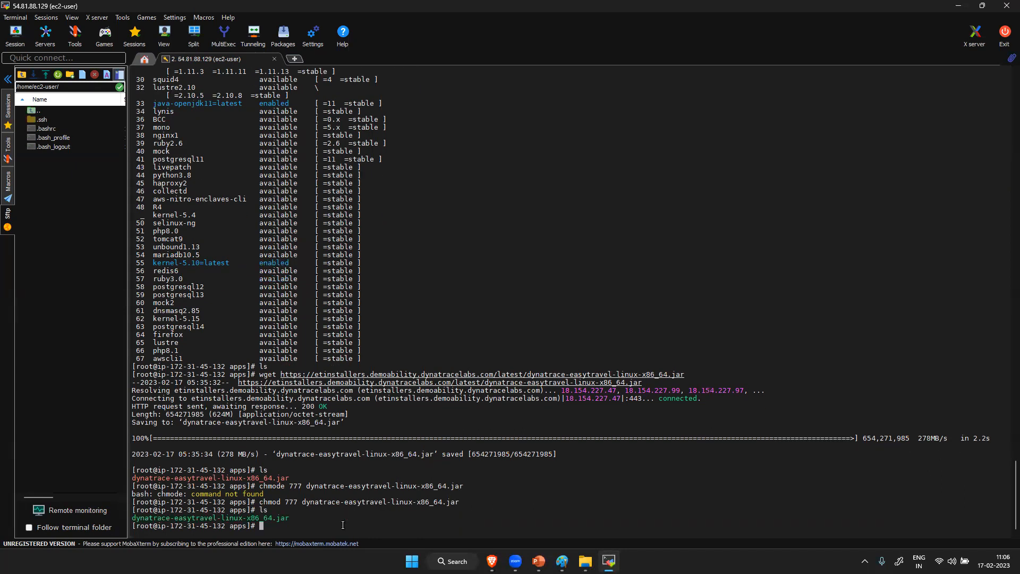
- Run dynatrace-easytravel-linux-x86_64.jar with java -jar in MobaXterm, checking the command against the Linux installation steps in Brave
{"action": "type", "text": "jva"}
{"action": "key", "text": "BackSpace"}
{"action": "key", "text": "BackSpace"}
{"action": "key", "text": "BackSpace"}
{"action": "type", "text": "java -jar"}
{"action": "double_click", "coordinate": [252, 518]}
{"action": "right_click", "coordinate": [387, 522]}
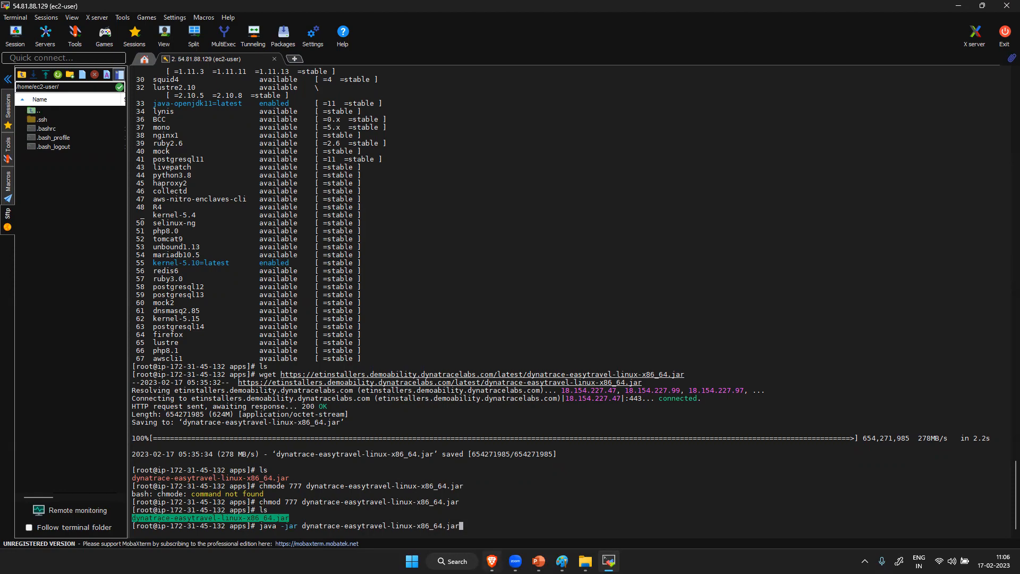
{"action": "left_click", "coordinate": [491, 561]}
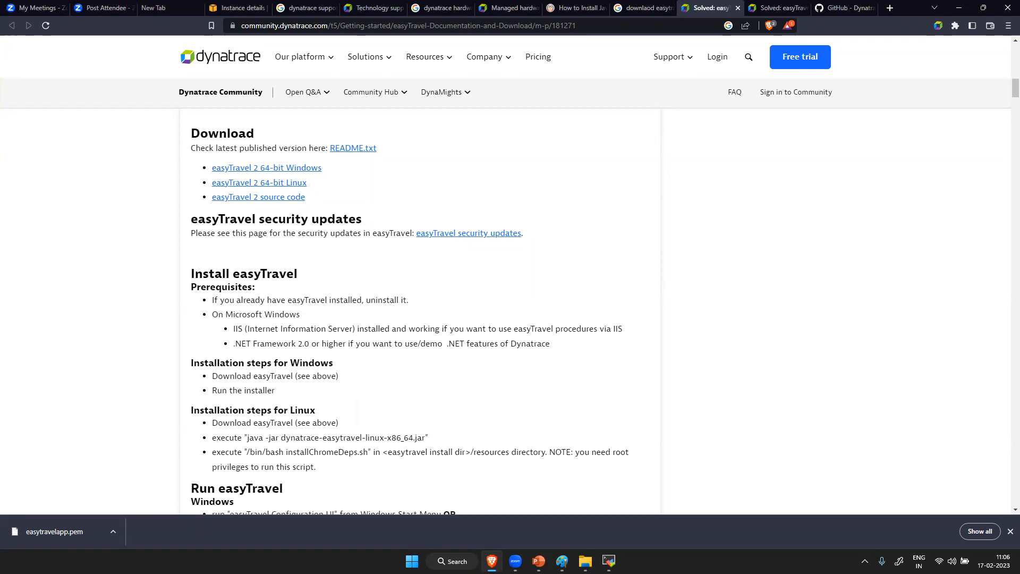
{"action": "mouse_move", "coordinate": [608, 561]}
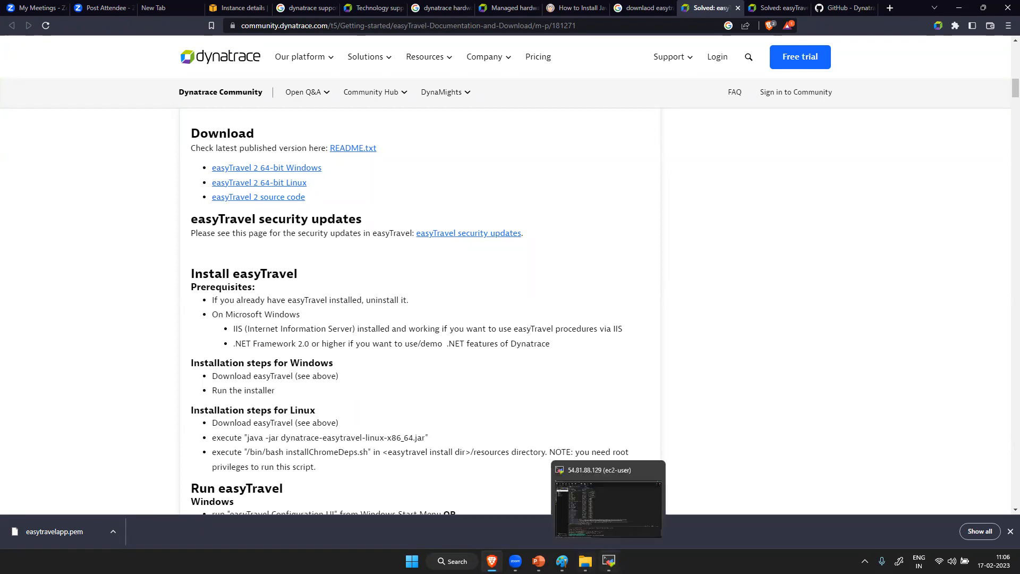
{"action": "left_click", "coordinate": [561, 474]}
{"action": "key", "text": "Return"}
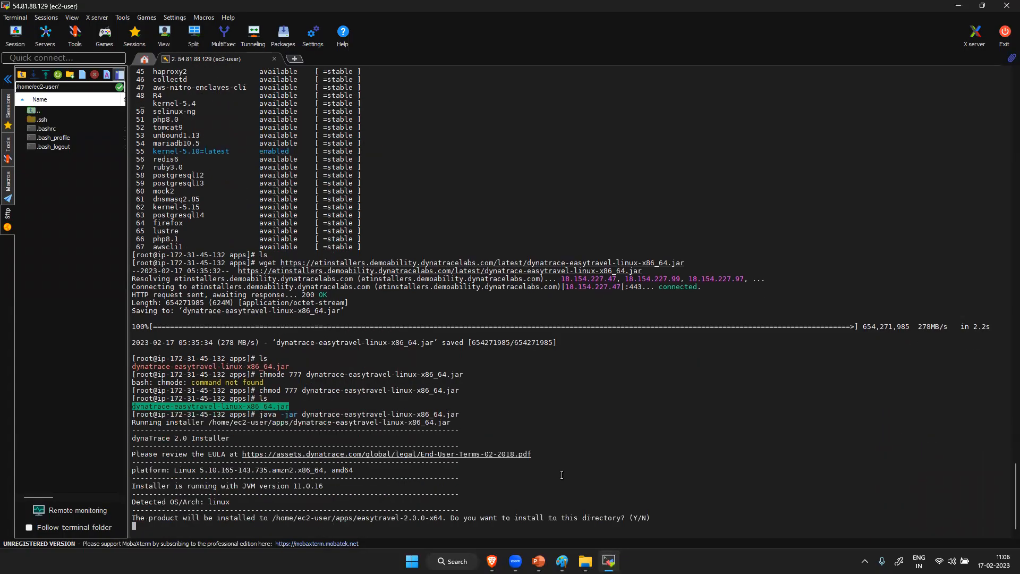
- Accept installing into /home/ec2-user/apps/easytravel-2.0.0-x64 and list the apps directory once the installer finishes
{"action": "type", "text": "y"}
{"action": "key", "text": "Return"}
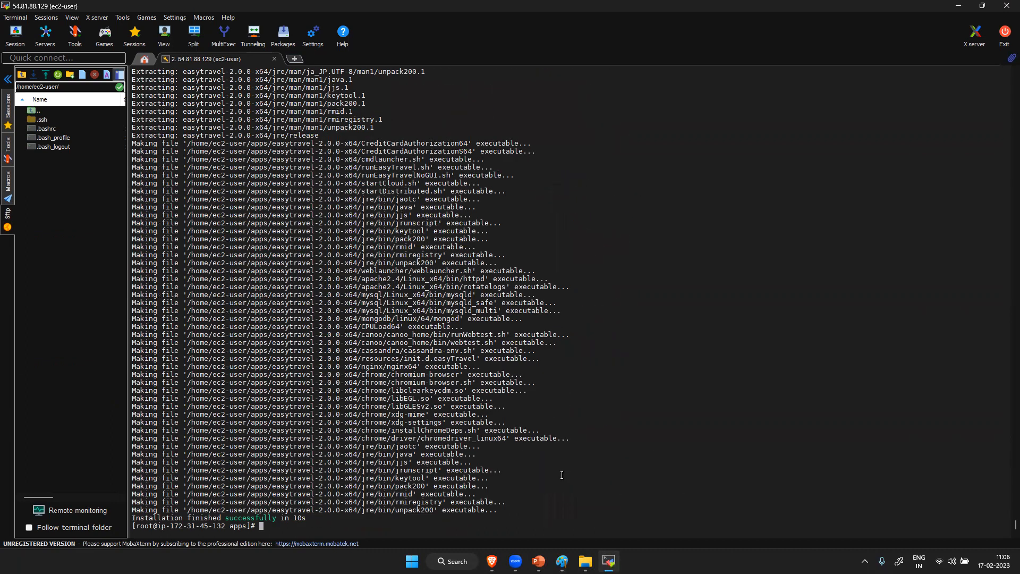
{"action": "type", "text": "ls"}
{"action": "key", "text": "Return"}
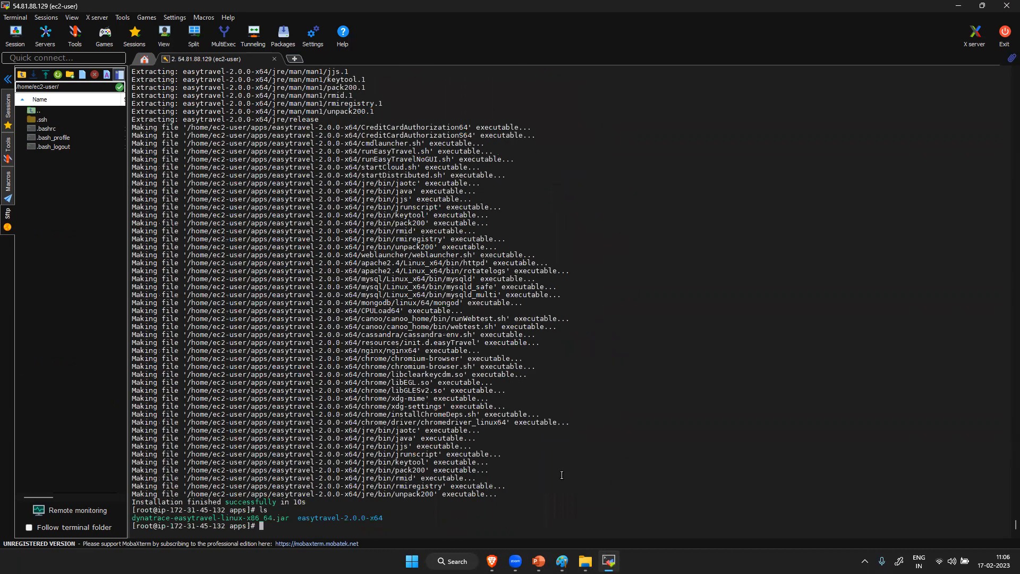
- Change into easytravel-2.0.0-x64 and its weblauncher subdirectory, listing the contents of each
{"action": "type", "text": "cd easytravel-2.0.0-x64/"}
{"action": "key", "text": "Return"}
{"action": "type", "text": "ls"}
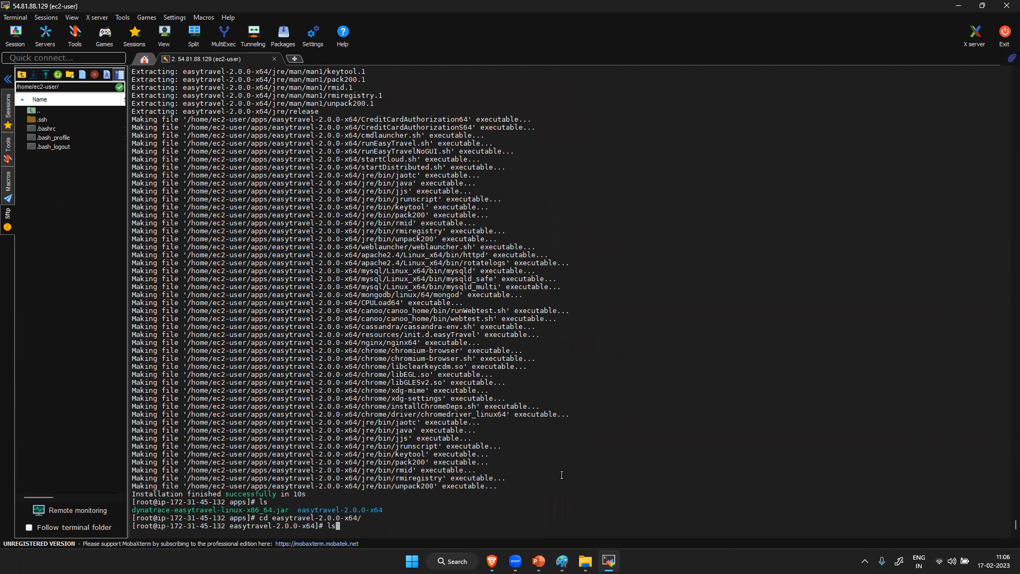
{"action": "key", "text": "Return"}
{"action": "type", "text": "cd"}
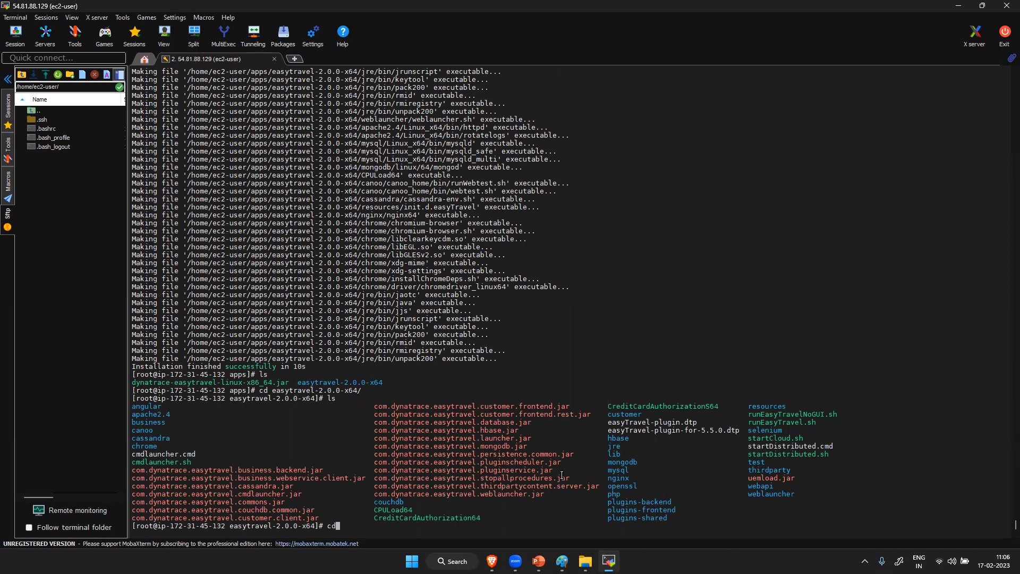
{"action": "type", "text": " weblauncher/"}
{"action": "key", "text": "Return"}
{"action": "type", "text": "ls"}
{"action": "key", "text": "Return"}
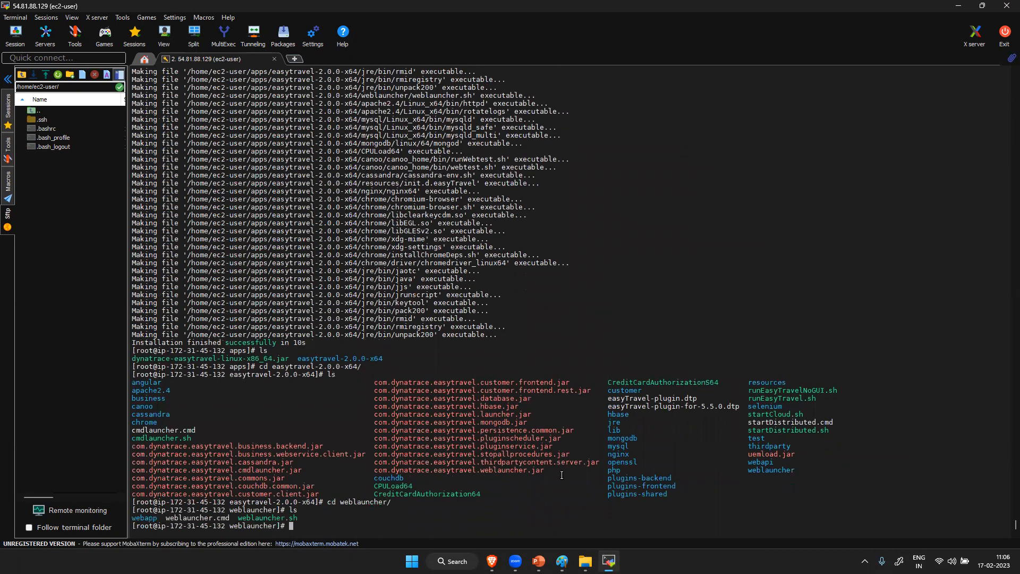
- Run weblauncher.sh from the weblauncher directory as a background process
{"action": "type", "text": "./"}
{"action": "double_click", "coordinate": [265, 518]}
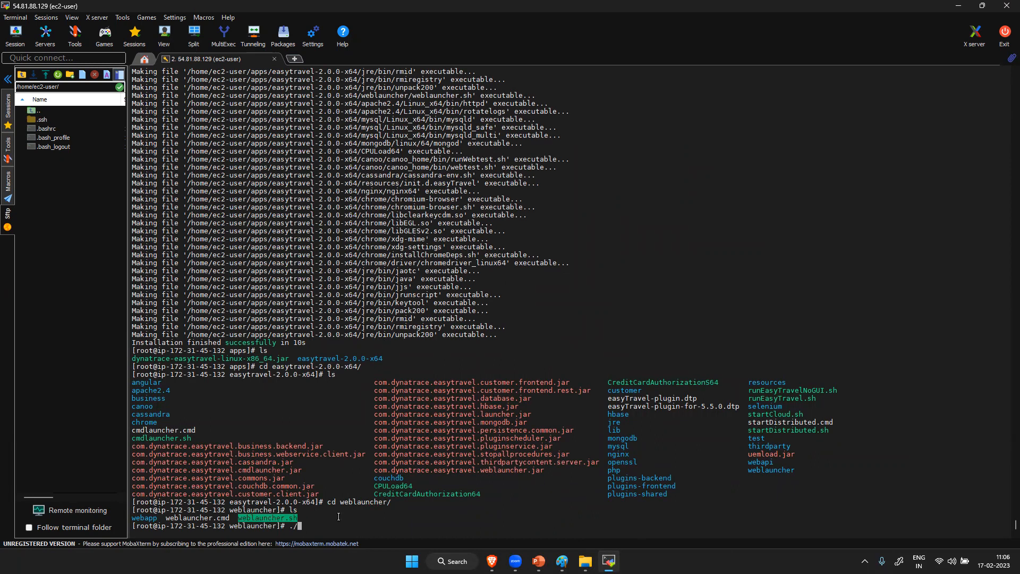
{"action": "right_click", "coordinate": [339, 517]}
{"action": "type", "text": "&"}
{"action": "key", "text": "Return"}
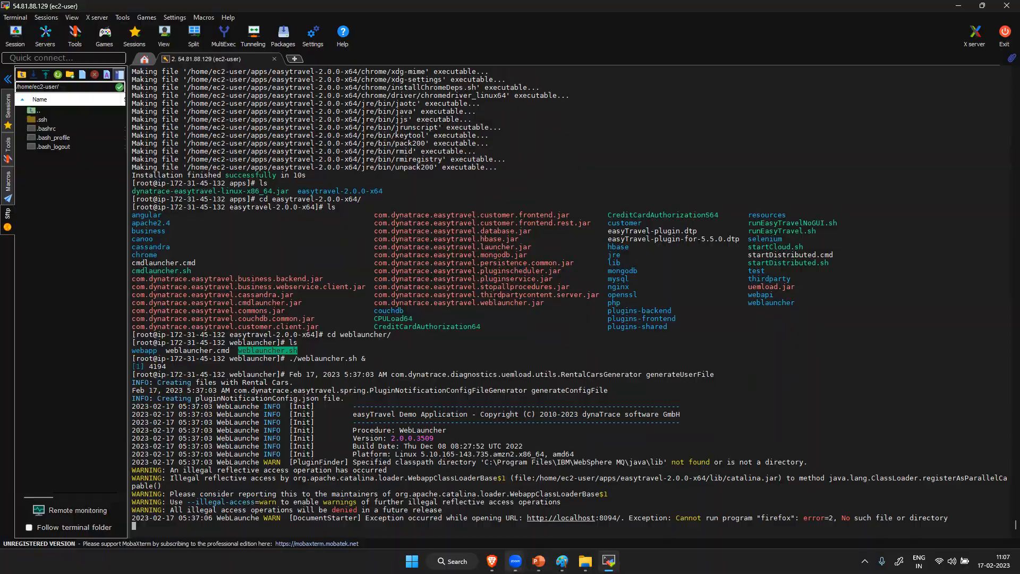
- Switch to Brave, copy the EC2 instance's public IPv4 address and open 54.81.88.129:8094 in a new tab
{"action": "left_click", "coordinate": [491, 561]}
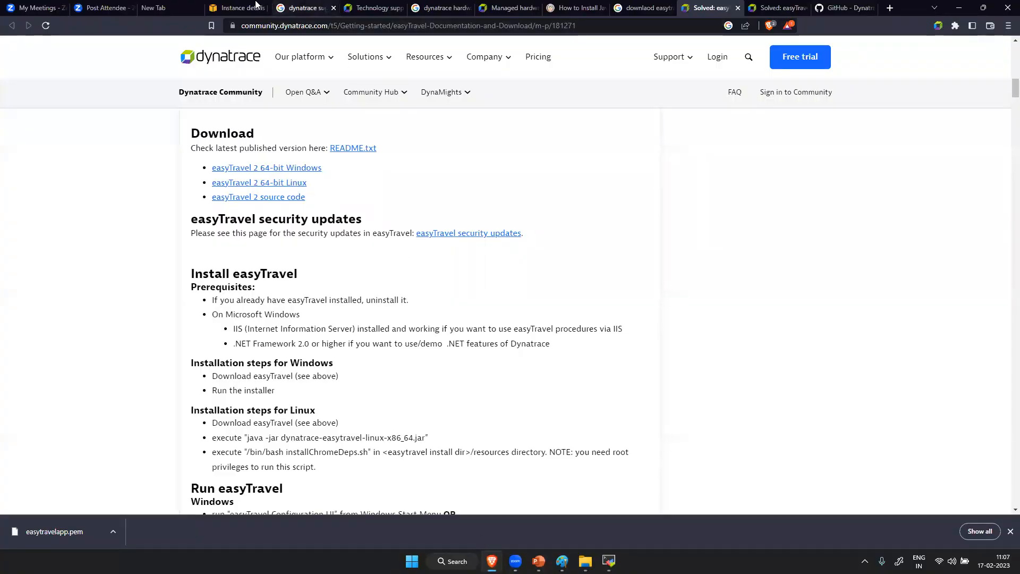
{"action": "left_click", "coordinate": [239, 8]}
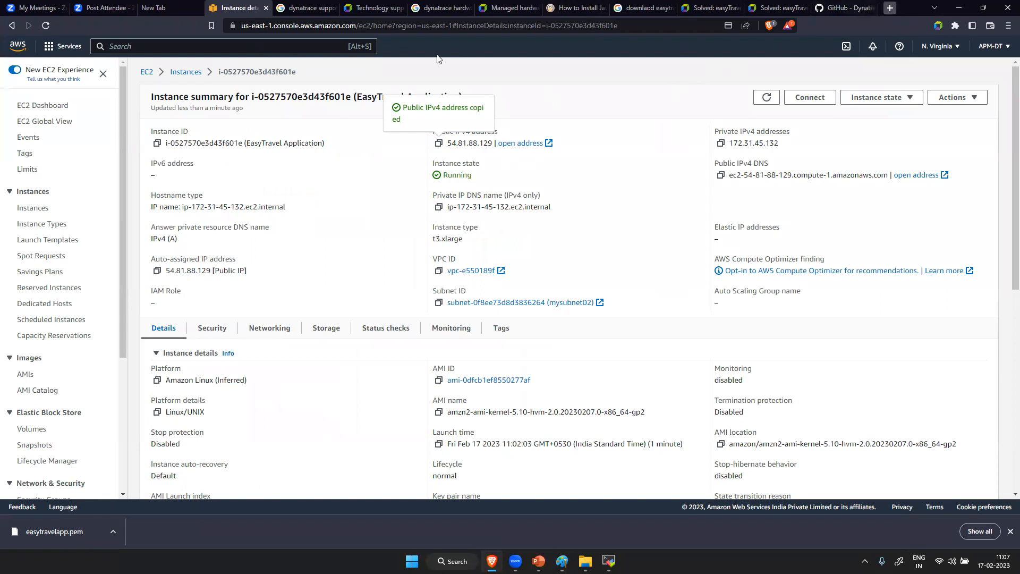
{"action": "key", "text": "ctrl+t"}
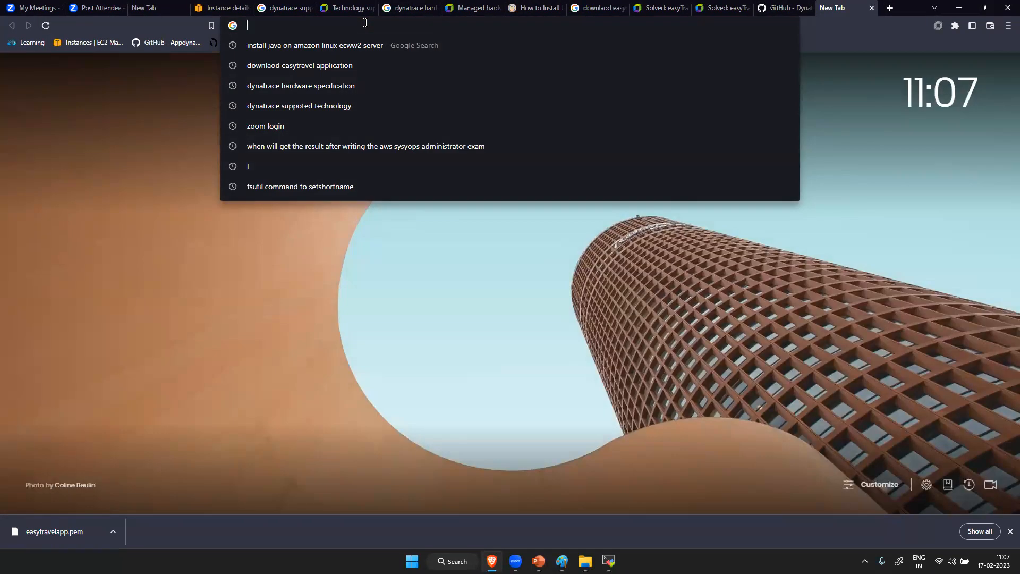
{"action": "key", "text": "ctrl+v"}
{"action": "type", "text": ":8094"}
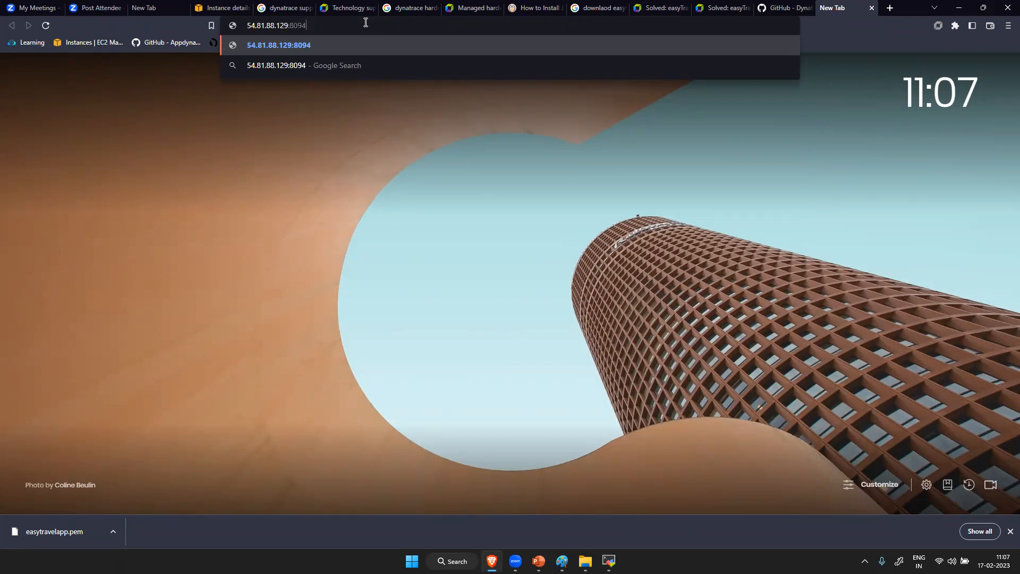
{"action": "key", "text": "Return"}
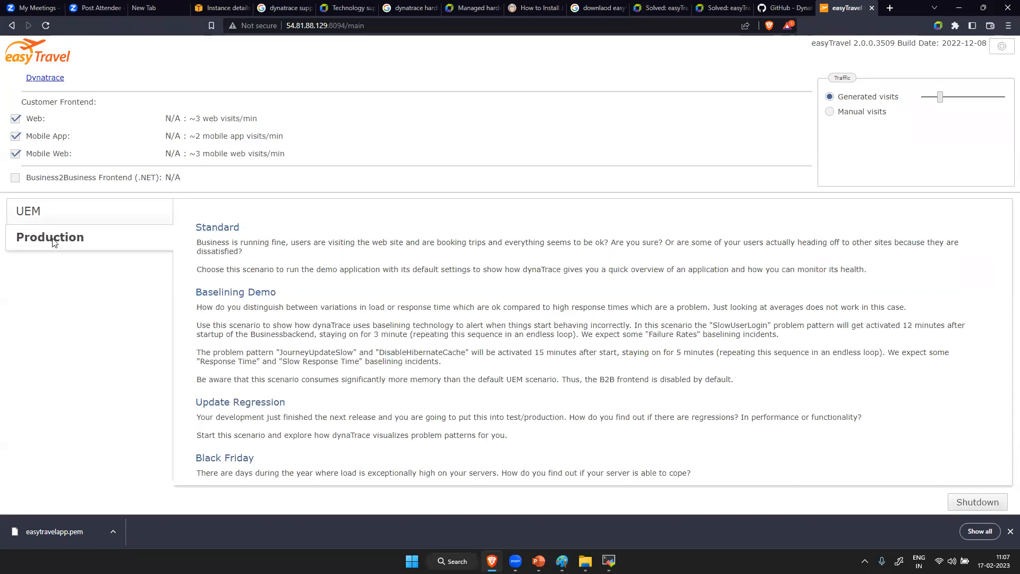
- Enable the Business2Business Frontend (.NET) and start the Baselining Demo scenario in the Production group
{"action": "left_click", "coordinate": [15, 178]}
{"action": "scroll", "coordinate": [255, 239], "scroll_direction": "down", "scroll_amount": 5}
{"action": "scroll", "coordinate": [255, 239], "scroll_direction": "up", "scroll_amount": 5}
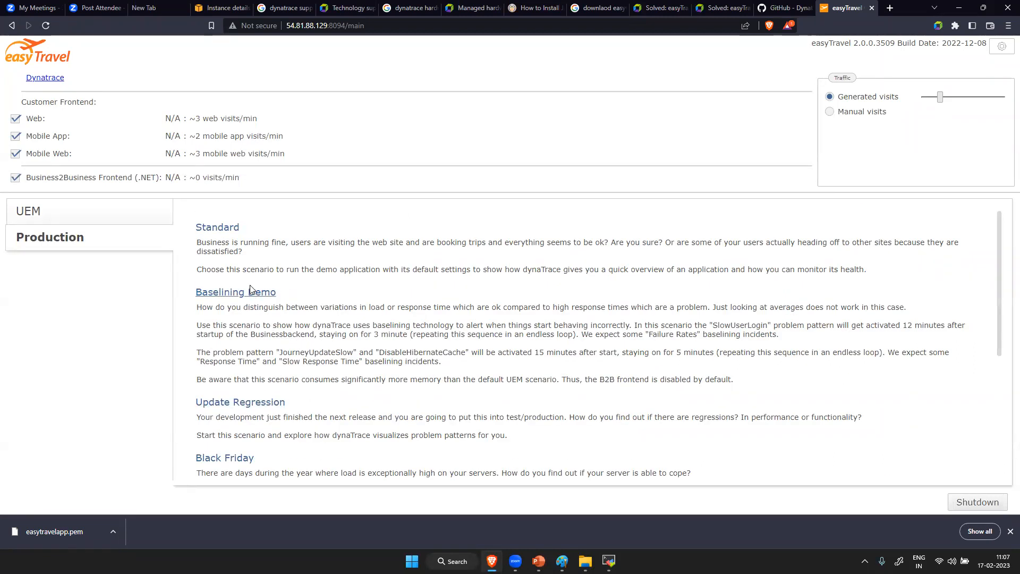
{"action": "left_click", "coordinate": [250, 298]}
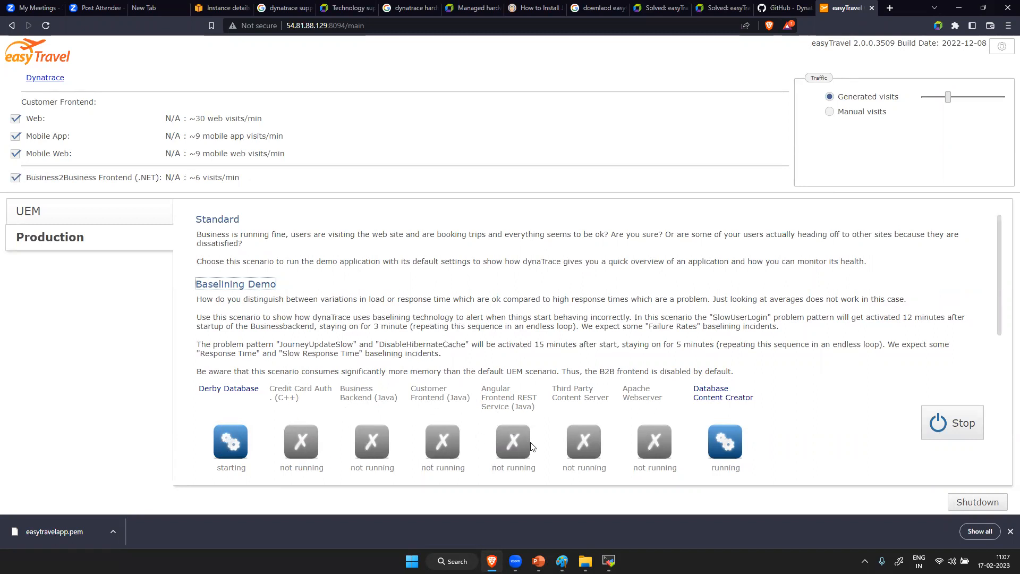
- Start the Credit Card Auth. (C++), Business Backend (Java) and Customer Frontend (Java) procedures of the Baselining Demo
{"action": "scroll", "coordinate": [834, 391], "scroll_direction": "down", "scroll_amount": 5}
{"action": "scroll", "coordinate": [832, 391], "scroll_direction": "up", "scroll_amount": 5}
{"action": "left_click_drag", "start_coordinate": [1004, 256], "coordinate": [1005, 296]}
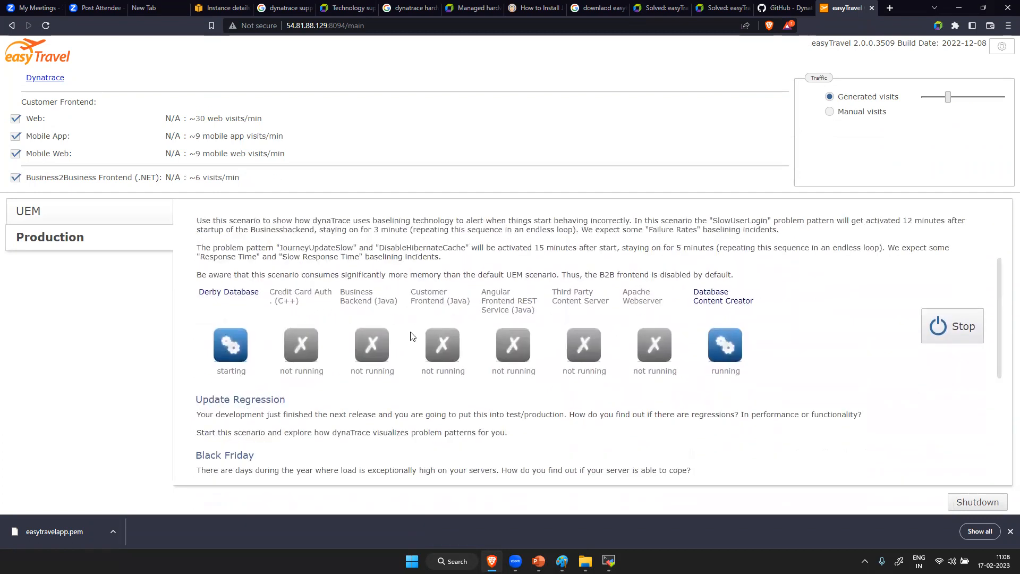
{"action": "right_click", "coordinate": [297, 344]}
{"action": "left_click", "coordinate": [316, 355]}
{"action": "right_click", "coordinate": [369, 341]}
{"action": "left_click", "coordinate": [378, 347]}
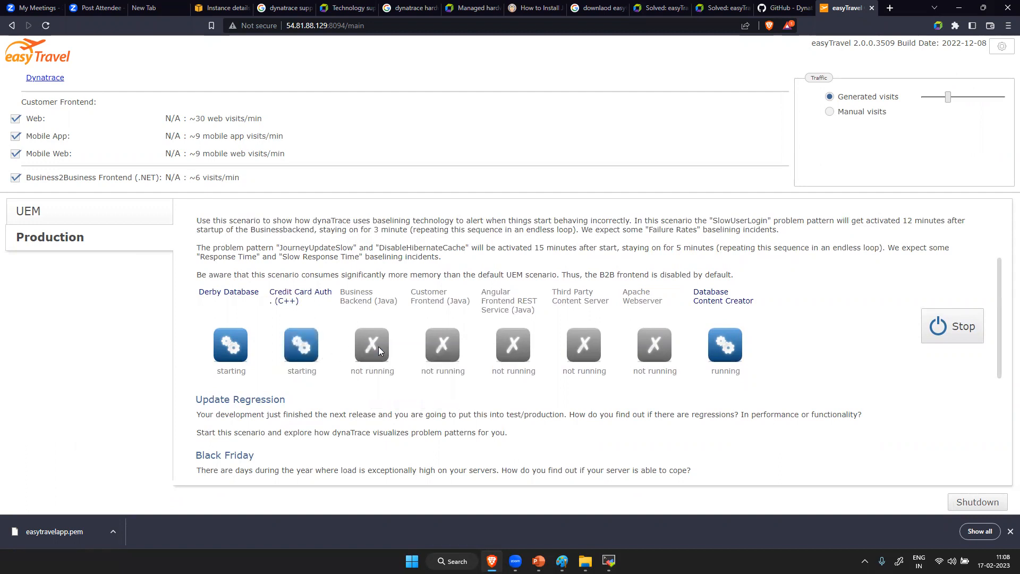
{"action": "right_click", "coordinate": [443, 346]}
{"action": "left_click", "coordinate": [449, 353]}
- Start the Angular Frontend REST Service (Java), Third Party Content Server and Apache Webserver procedures of the Baselining Demo
{"action": "right_click", "coordinate": [505, 344]}
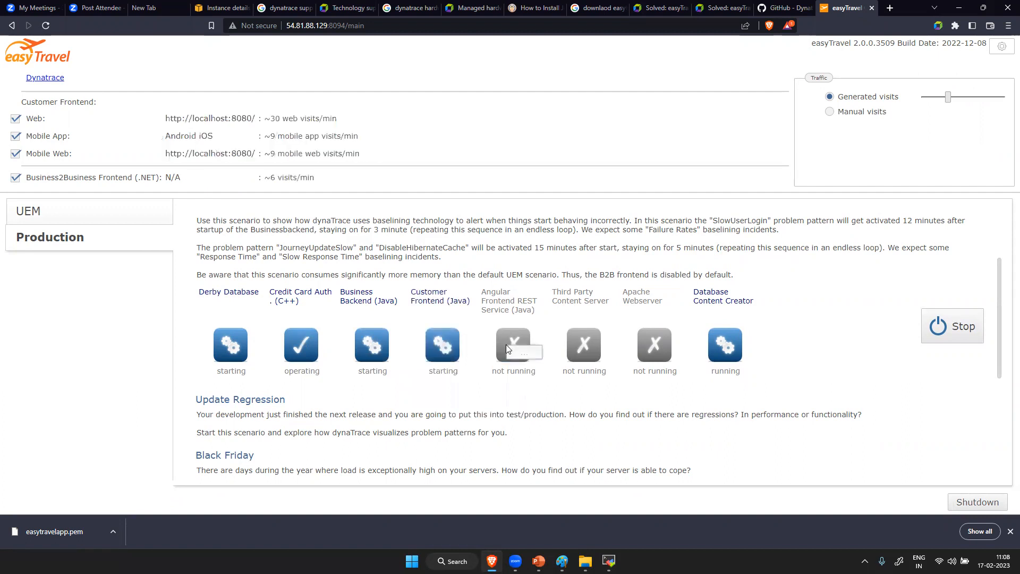
{"action": "left_click", "coordinate": [509, 349]}
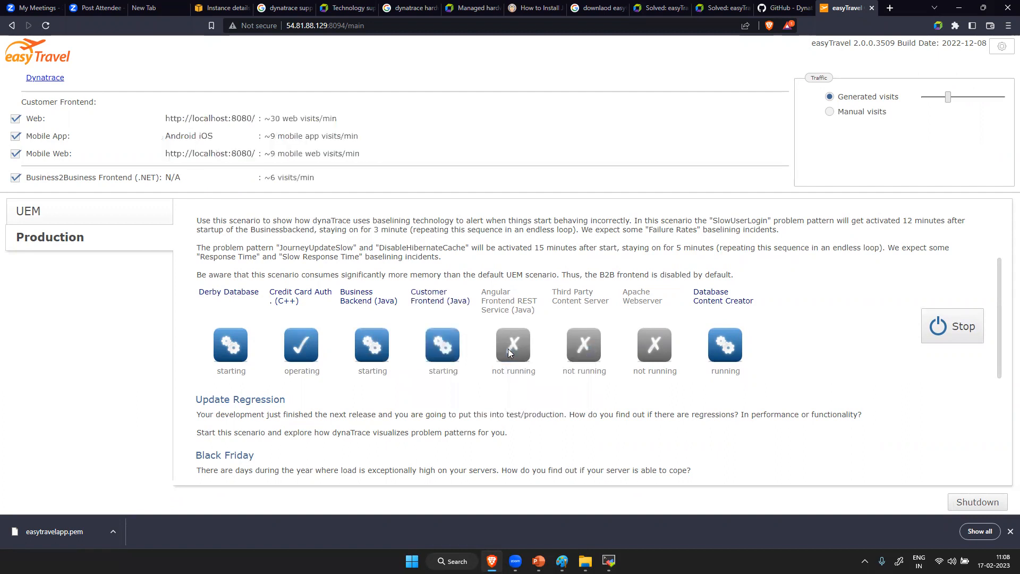
{"action": "right_click", "coordinate": [592, 346]}
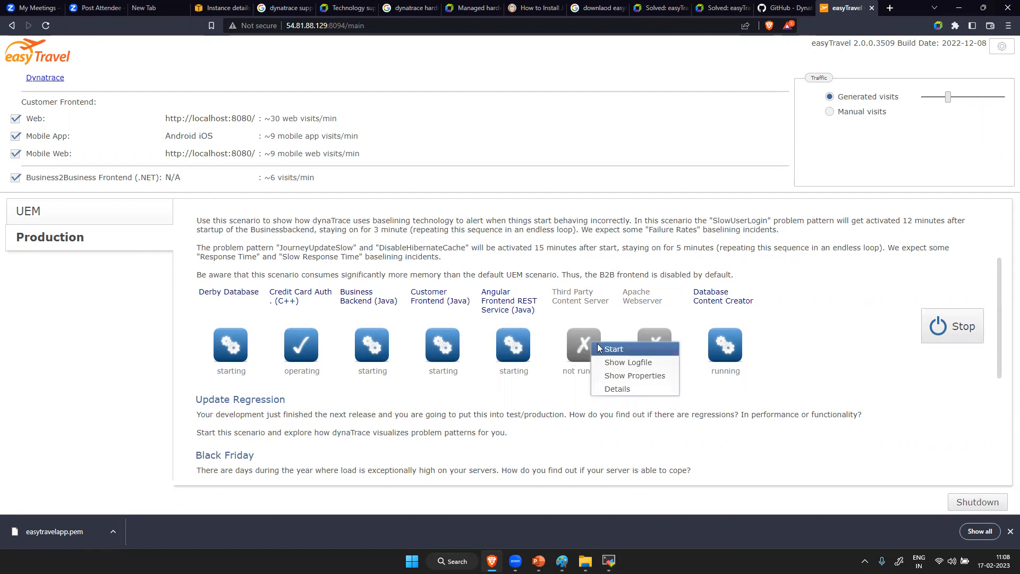
{"action": "left_click", "coordinate": [612, 349]}
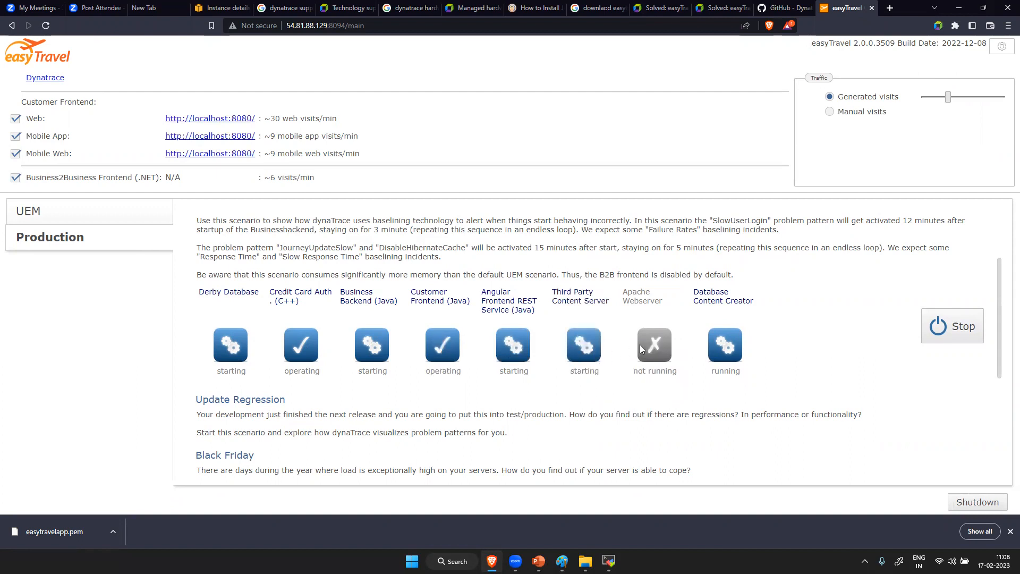
{"action": "right_click", "coordinate": [652, 342]}
{"action": "left_click", "coordinate": [667, 347]}
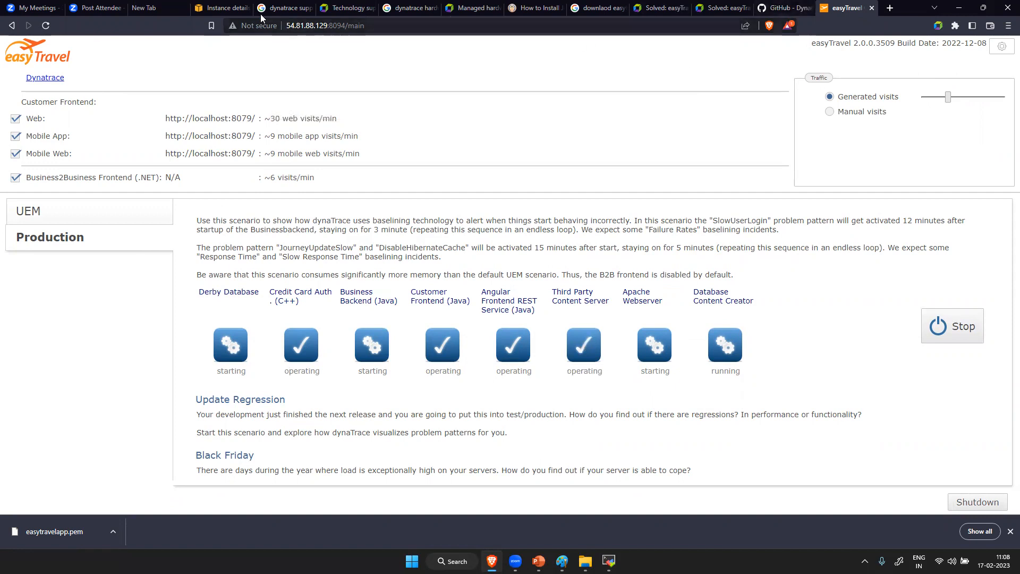
- Copy the EC2 instance's public IPv4 address, open 54.81.88.129:8079 in a new tab and check the procedures in the configuration web UI
{"action": "left_click", "coordinate": [215, 7]}
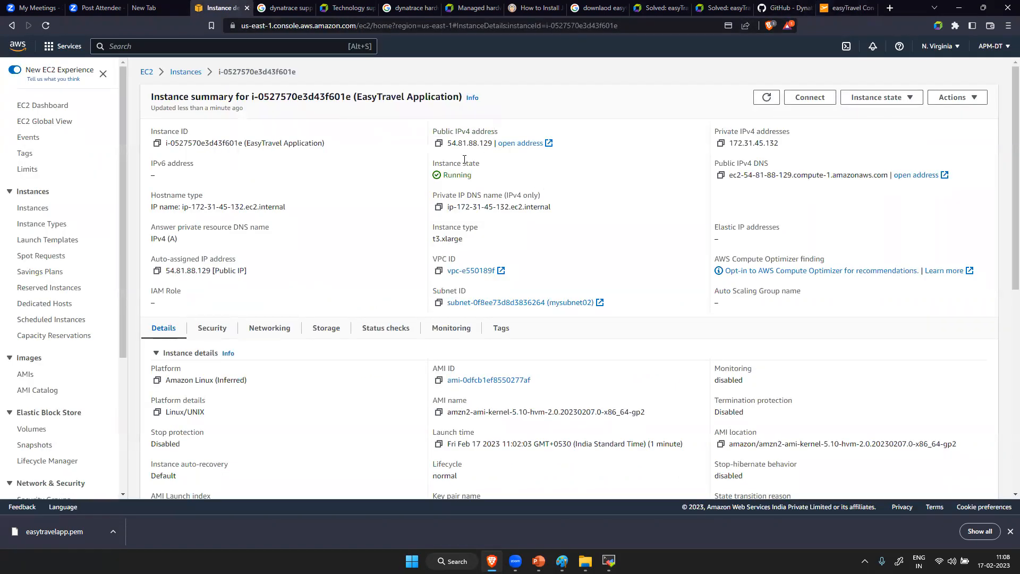
{"action": "left_click", "coordinate": [439, 144]}
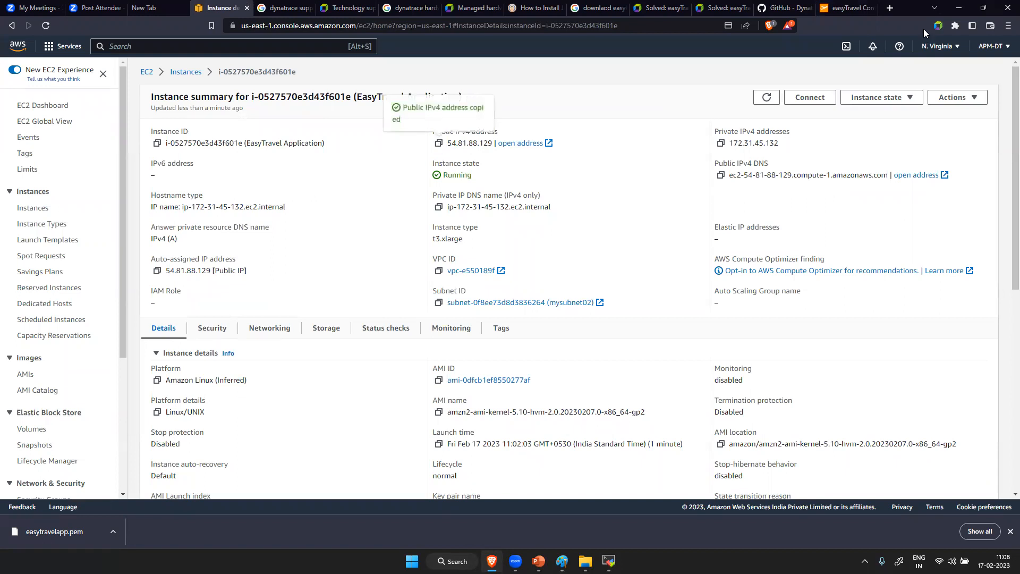
{"action": "left_click", "coordinate": [893, 8]}
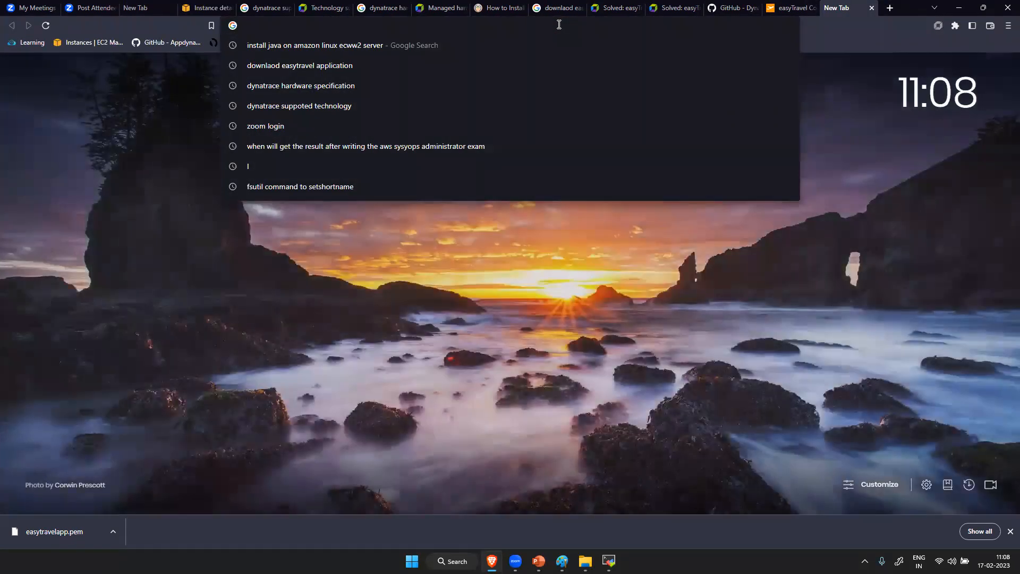
{"action": "key", "text": "ctrl+v"}
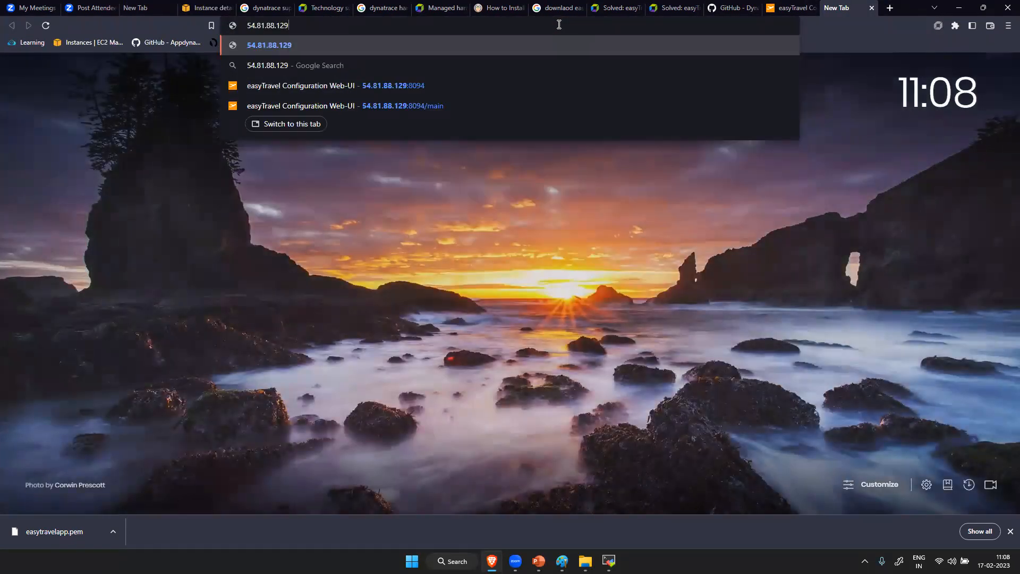
{"action": "type", "text": ":"}
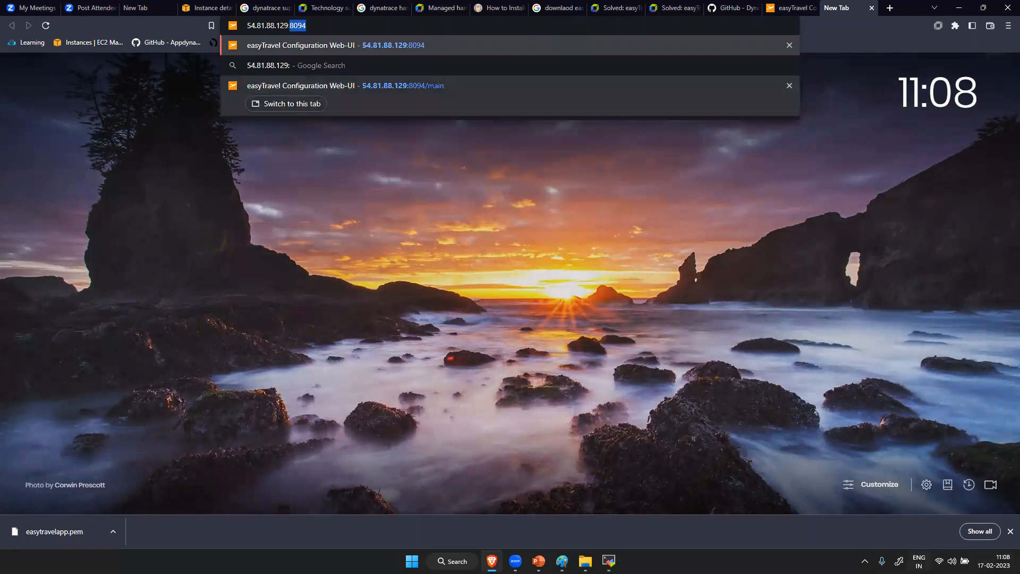
{"action": "left_click", "coordinate": [449, 22]}
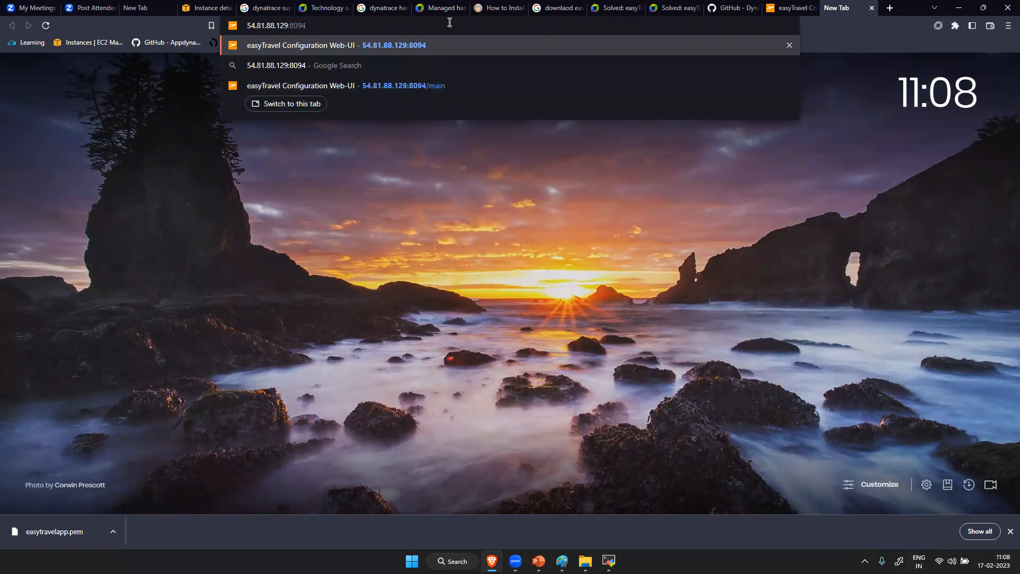
{"action": "key", "text": "BackSpace"}
{"action": "key", "text": "BackSpace"}
{"action": "type", "text": "79"}
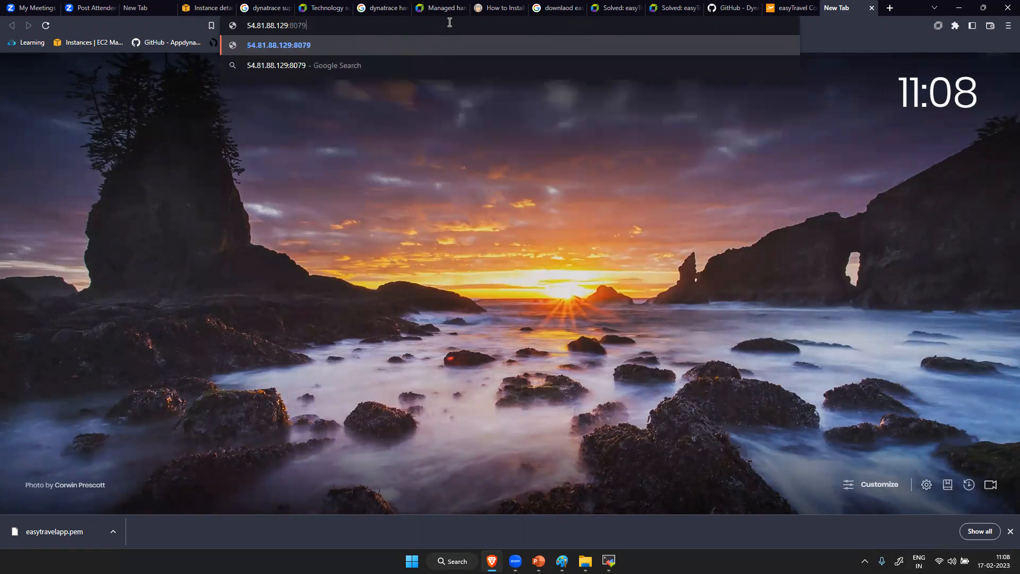
{"action": "key", "text": "Return"}
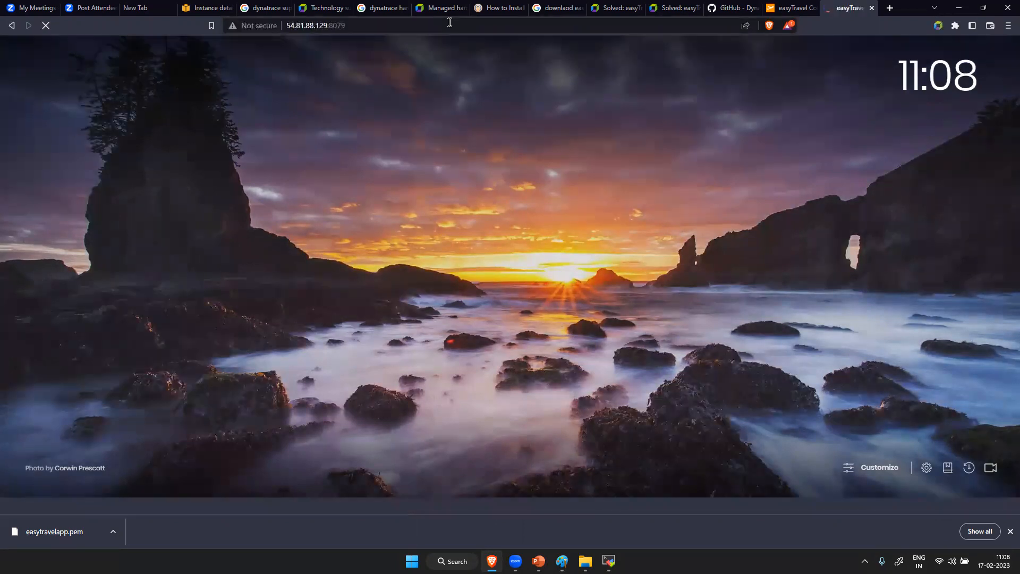
{"action": "left_click", "coordinate": [791, 8]}
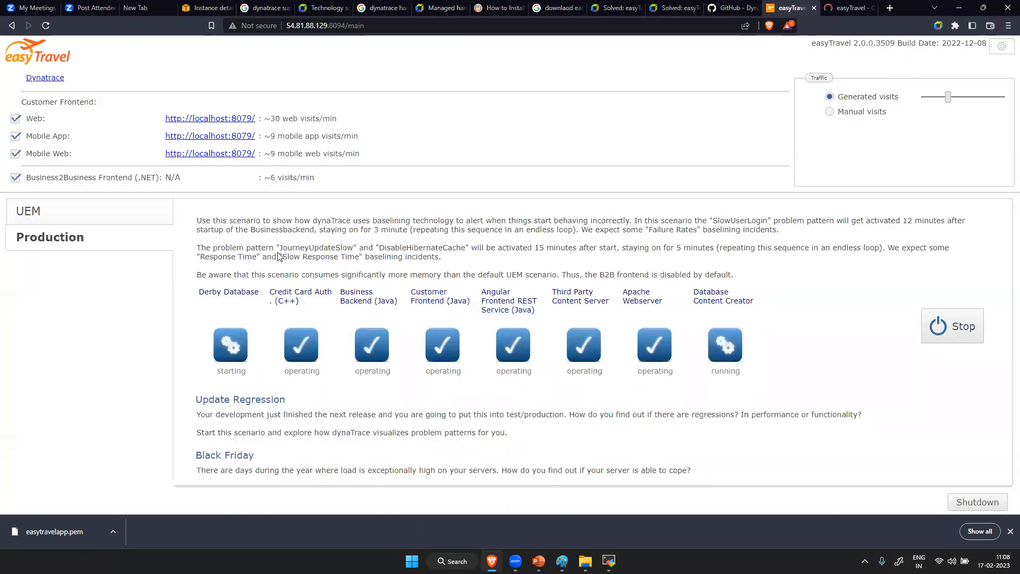
{"action": "left_click", "coordinate": [845, 8]}
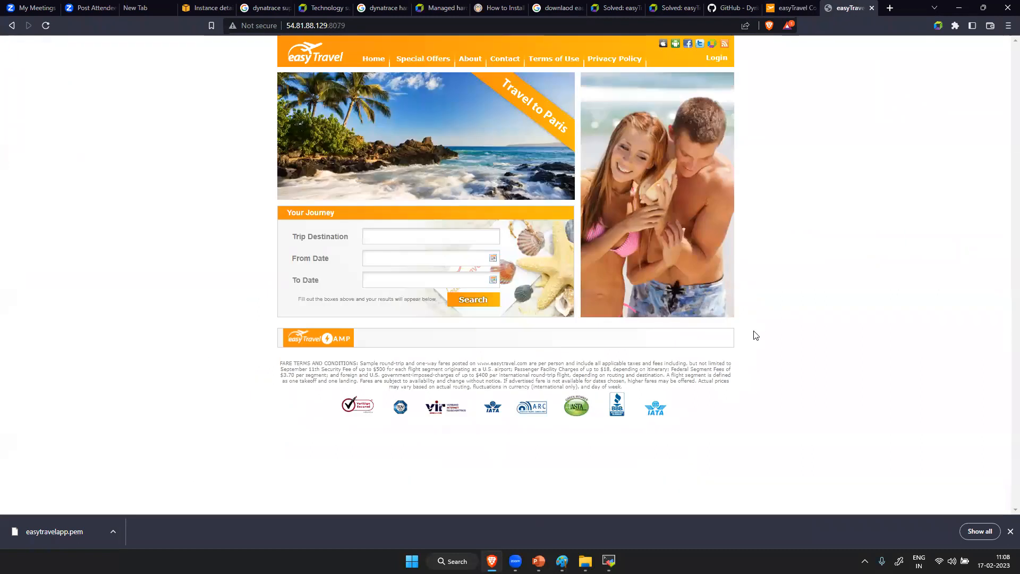
- Log in to the easyTravel site with one of the predefined sample users offered by the login form
{"action": "left_click", "coordinate": [714, 57]}
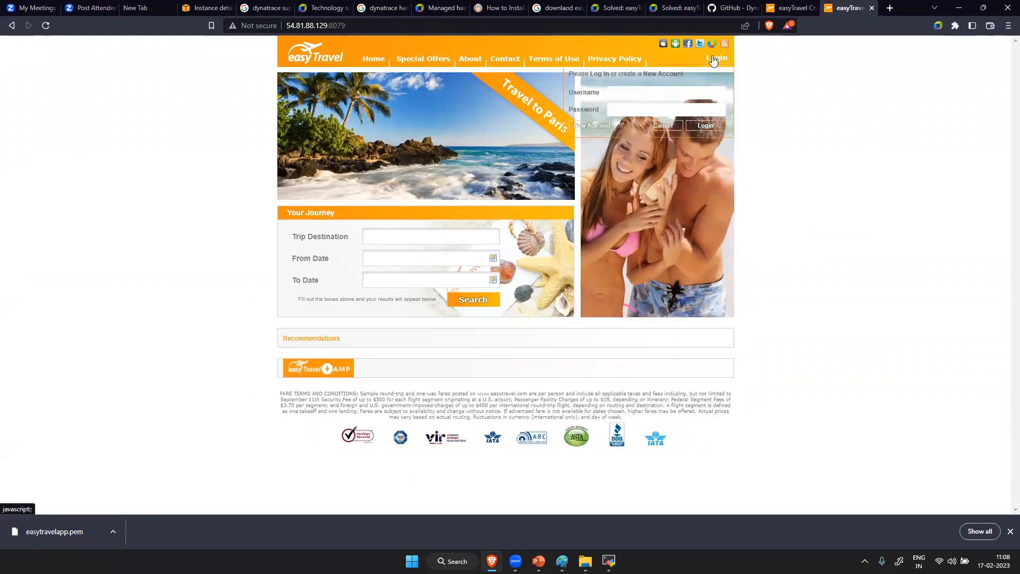
{"action": "left_click", "coordinate": [620, 126]}
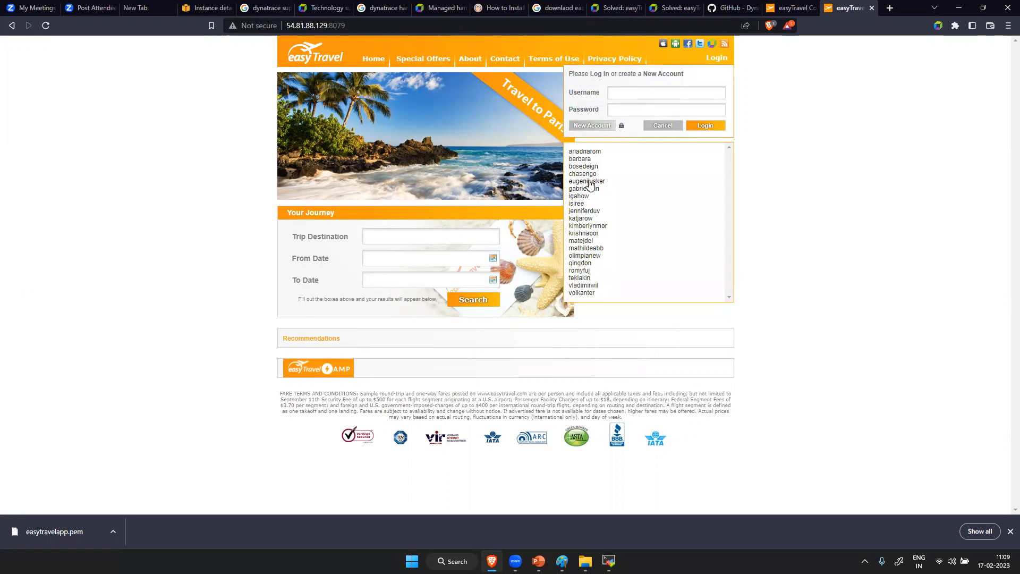
{"action": "left_click", "coordinate": [598, 183]}
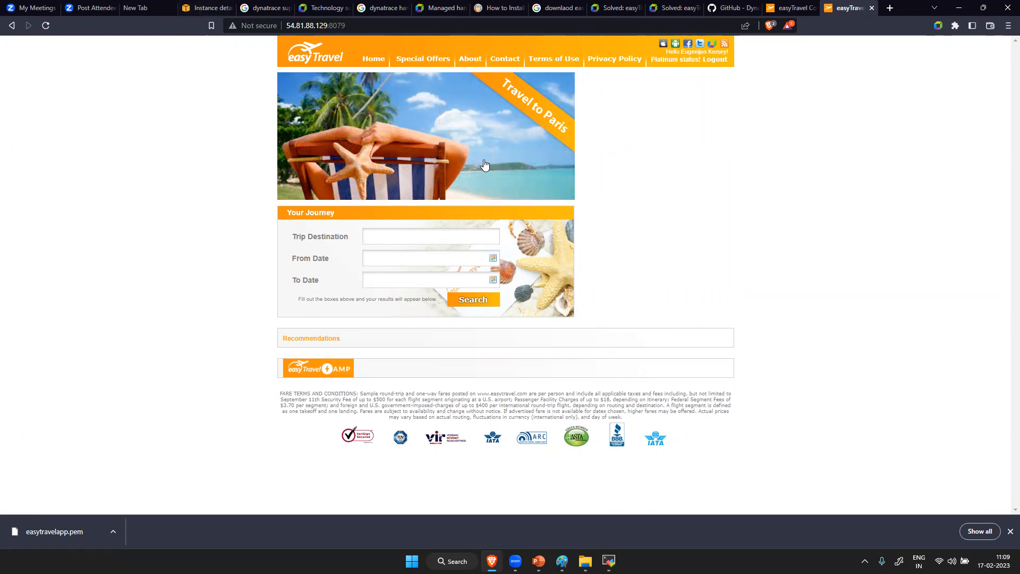
- Search the web for "dynatrace trail" in a new tab and open the Dynatrace website from the 30-Day Free Trial ad
{"action": "left_click", "coordinate": [890, 8]}
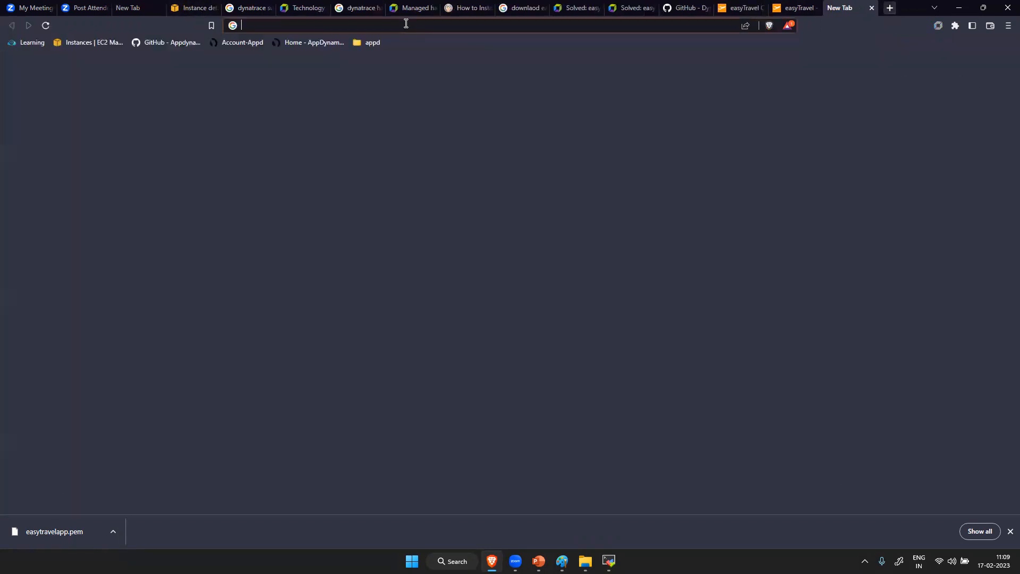
{"action": "type", "text": "dynatrace tra"}
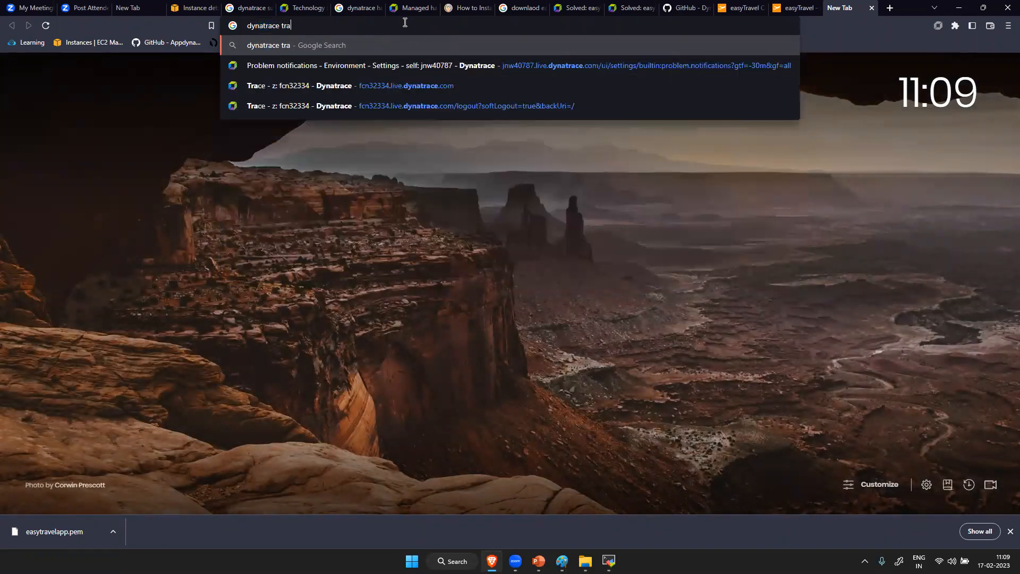
{"action": "type", "text": "il"}
{"action": "key", "text": "Return"}
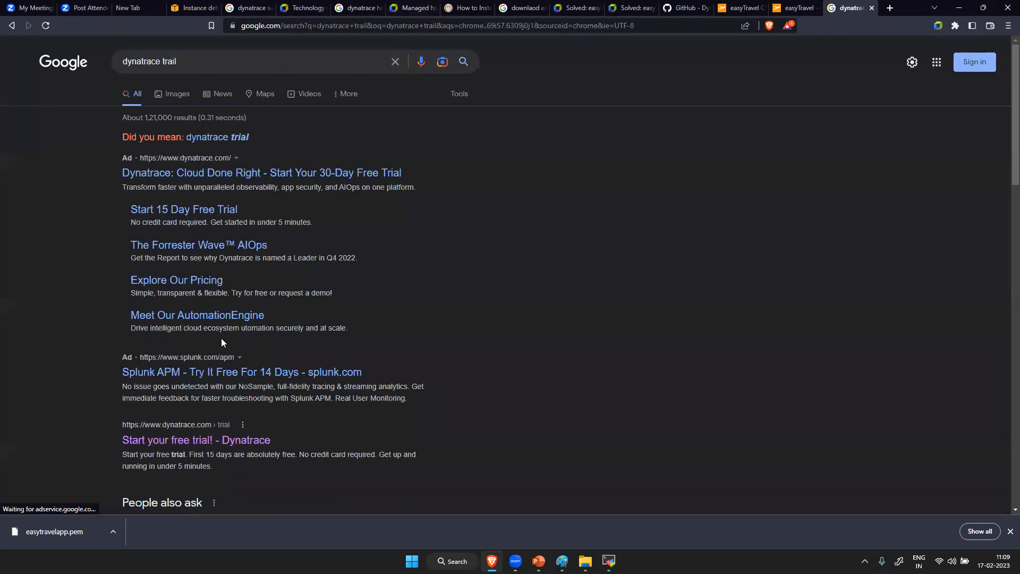
{"action": "left_click", "coordinate": [209, 174]}
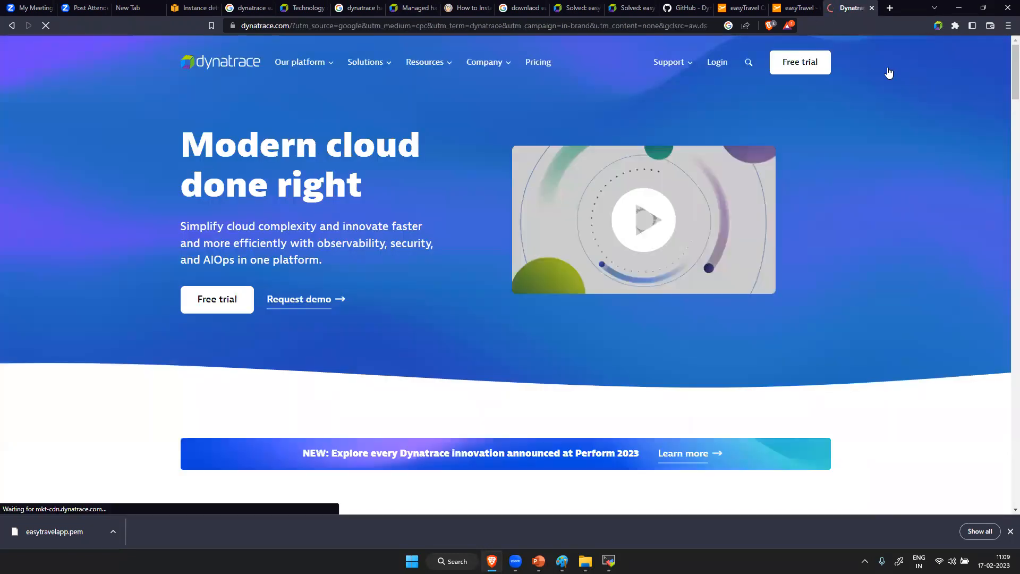
- Log in to Dynatrace with the account's e-mail address and password
{"action": "left_click", "coordinate": [717, 64]}
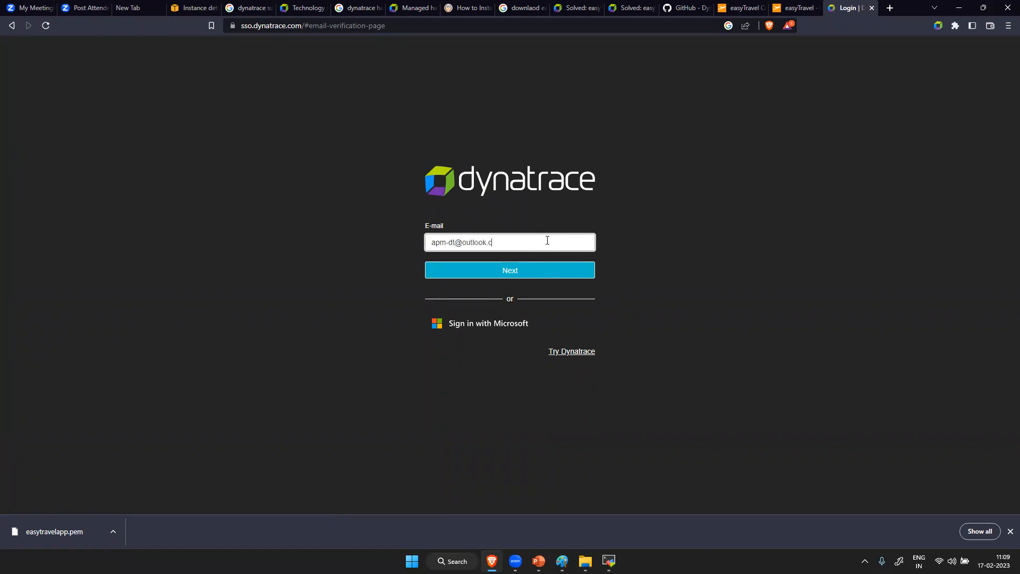
{"action": "left_click", "coordinate": [504, 270]}
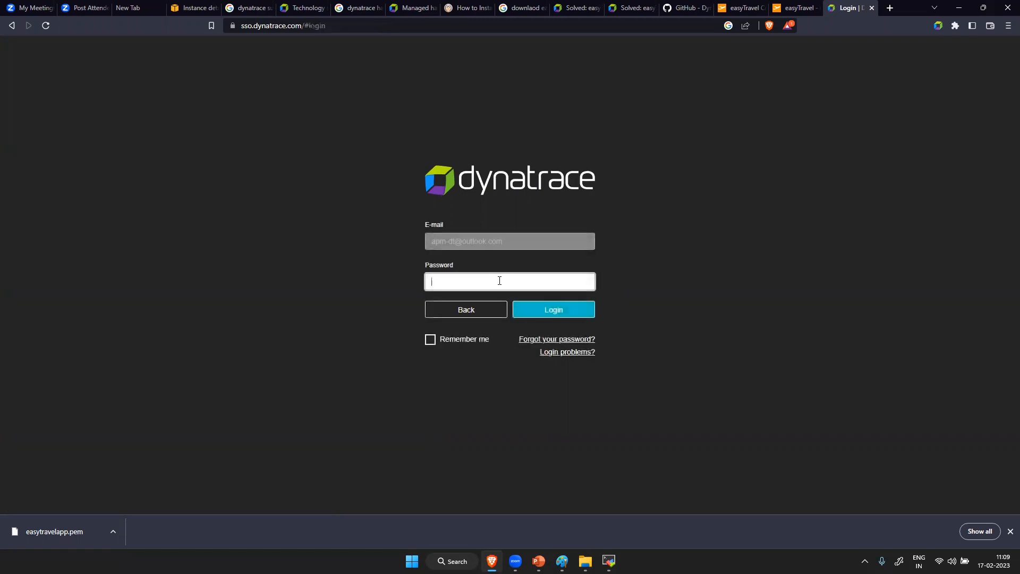
{"action": "key", "text": "Caps_Lock"}
{"action": "type", "text": "•"}
{"action": "key", "text": "Caps_Lock"}
{"action": "type", "text": "••••••"}
{"action": "key", "text": "Return"}
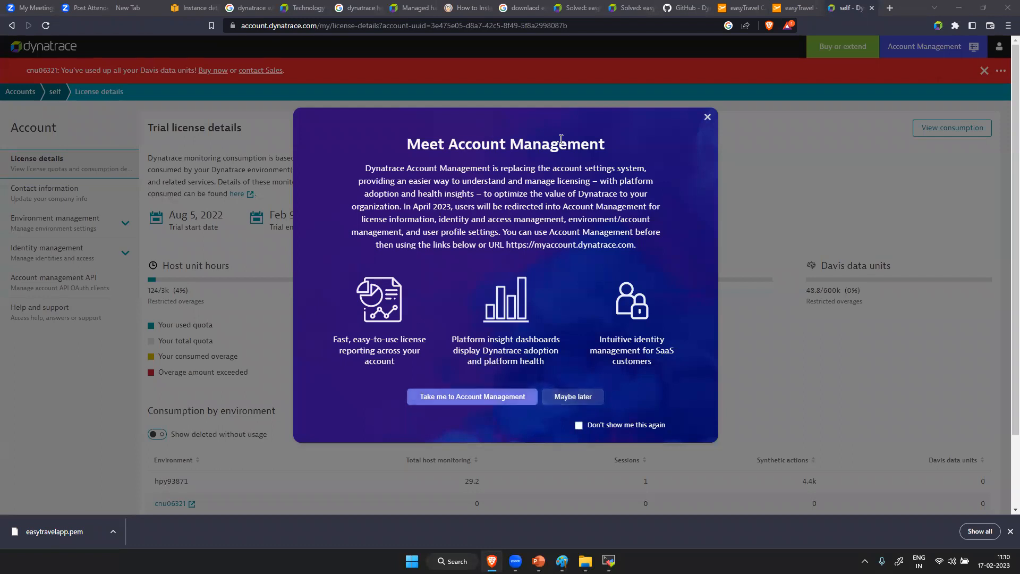
- Dismiss the Account Management introduction, review the trial license details and consumption by environment, and sign out of Dynatrace
{"action": "left_click", "coordinate": [573, 397]}
{"action": "scroll", "coordinate": [298, 372], "scroll_direction": "down", "scroll_amount": 2}
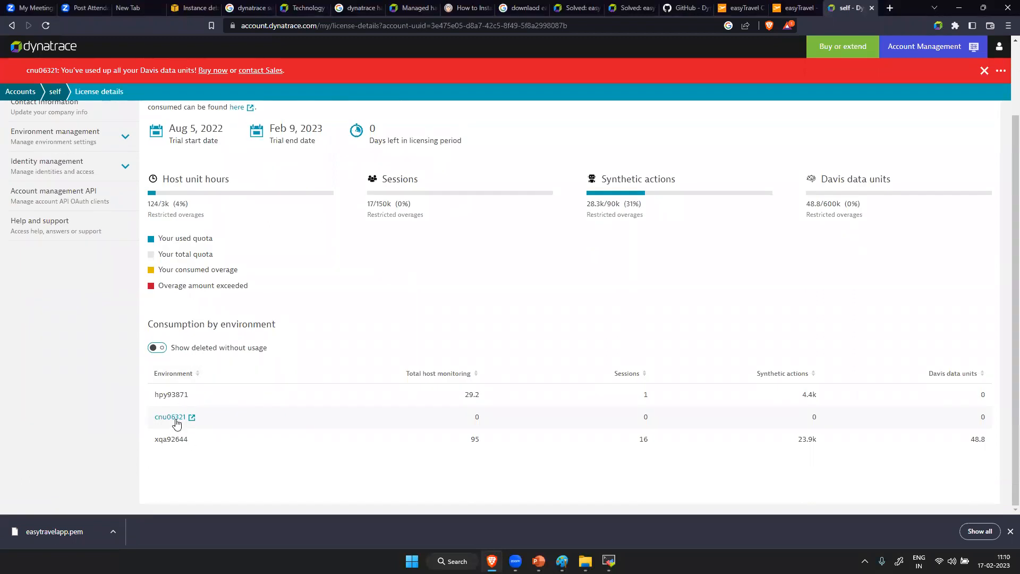
{"action": "scroll", "coordinate": [552, 342], "scroll_direction": "up", "scroll_amount": 2}
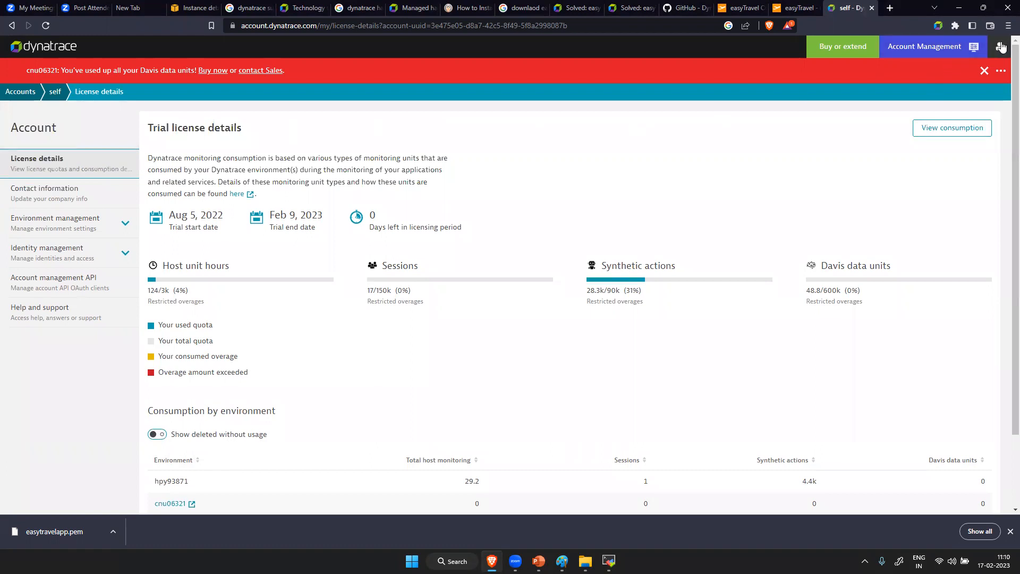
{"action": "left_click", "coordinate": [1006, 47]}
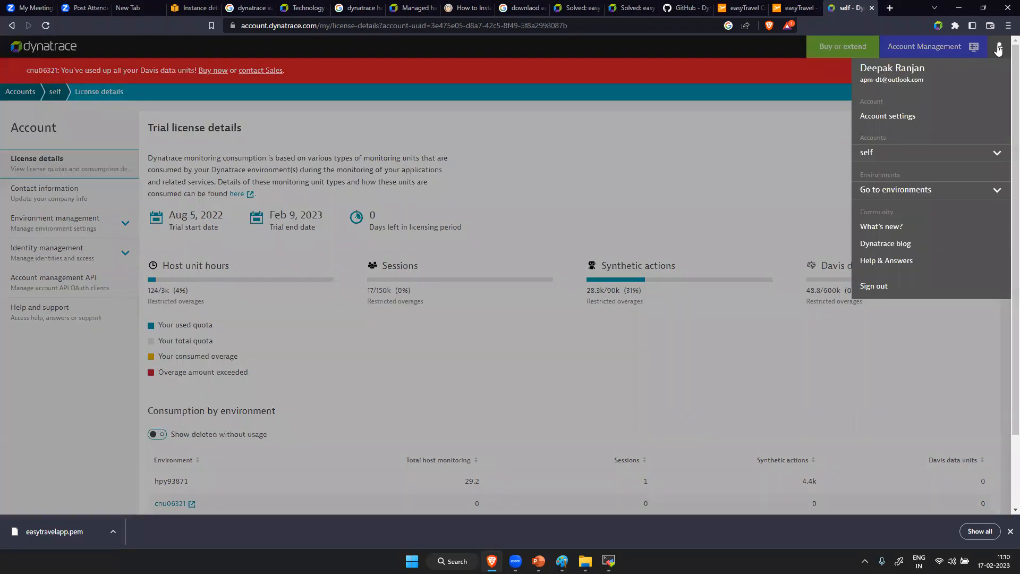
{"action": "left_click", "coordinate": [872, 286]}
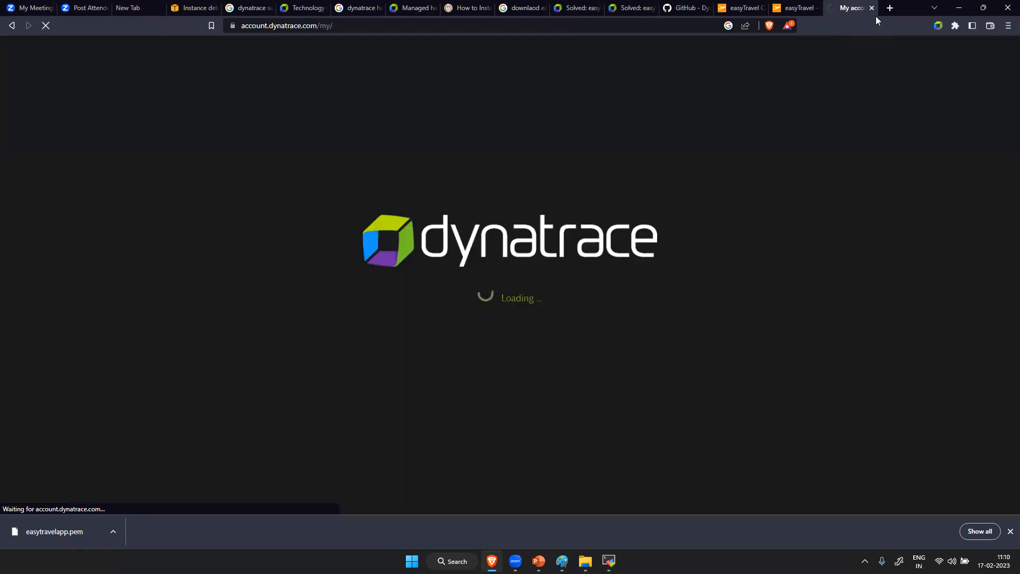
- Search the web for "temp email" in a new tab and open the temp-mail.org disposable e-mail site
{"action": "key", "text": "ctrl+t"}
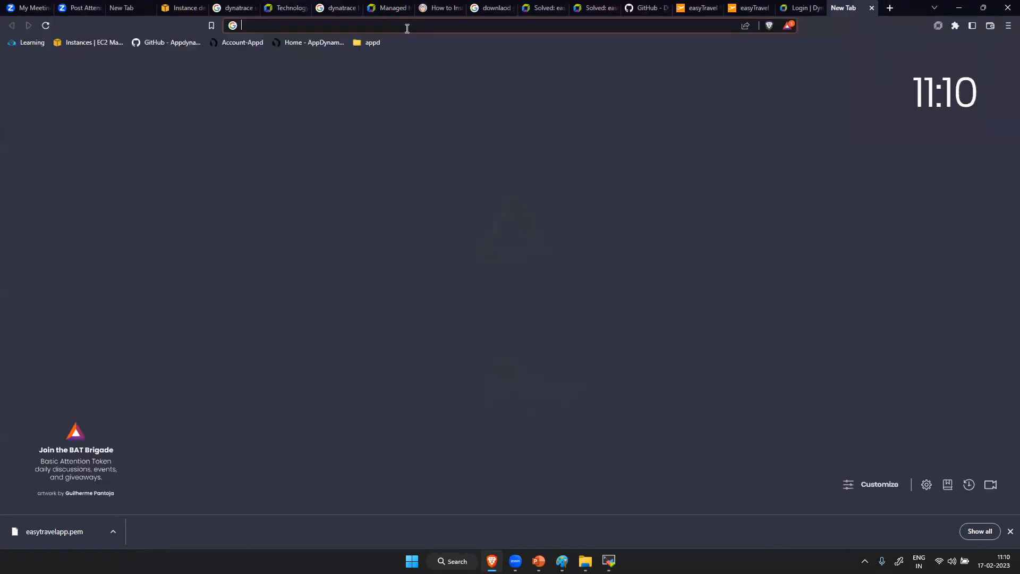
{"action": "left_click", "coordinate": [407, 25]}
{"action": "type", "text": "tem"}
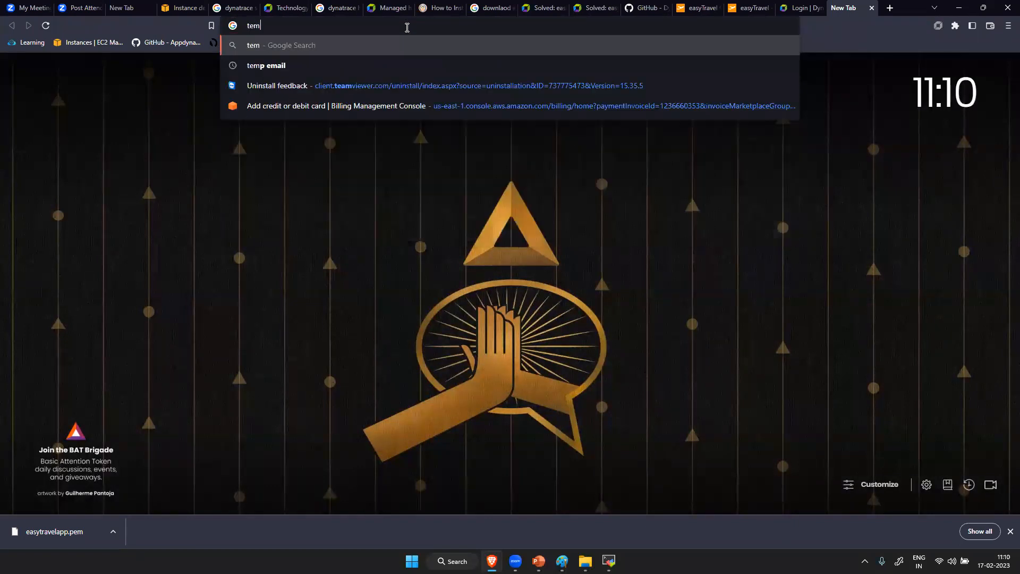
{"action": "type", "text": "p email"}
{"action": "key", "text": "Return"}
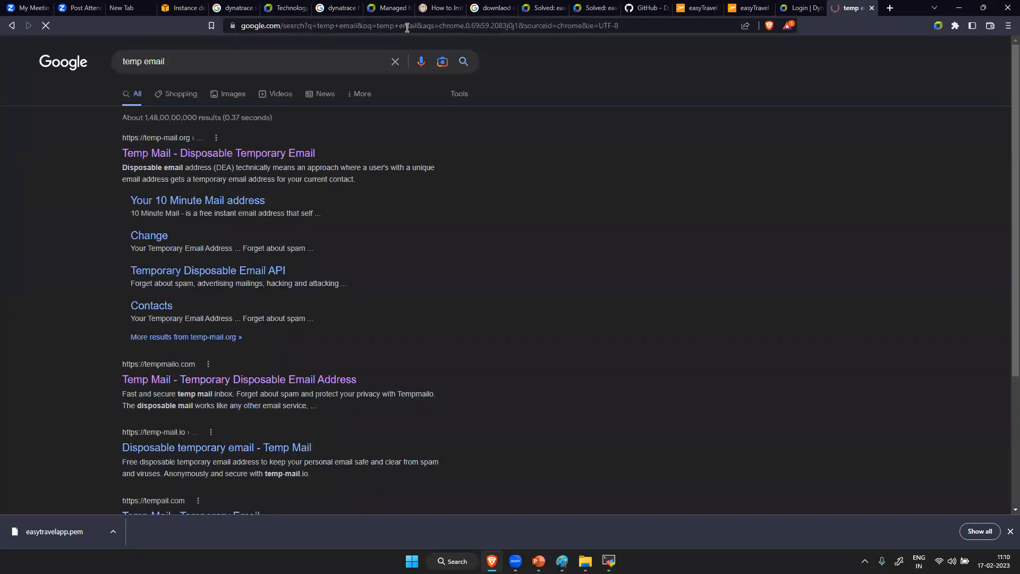
{"action": "left_click", "coordinate": [214, 154]}
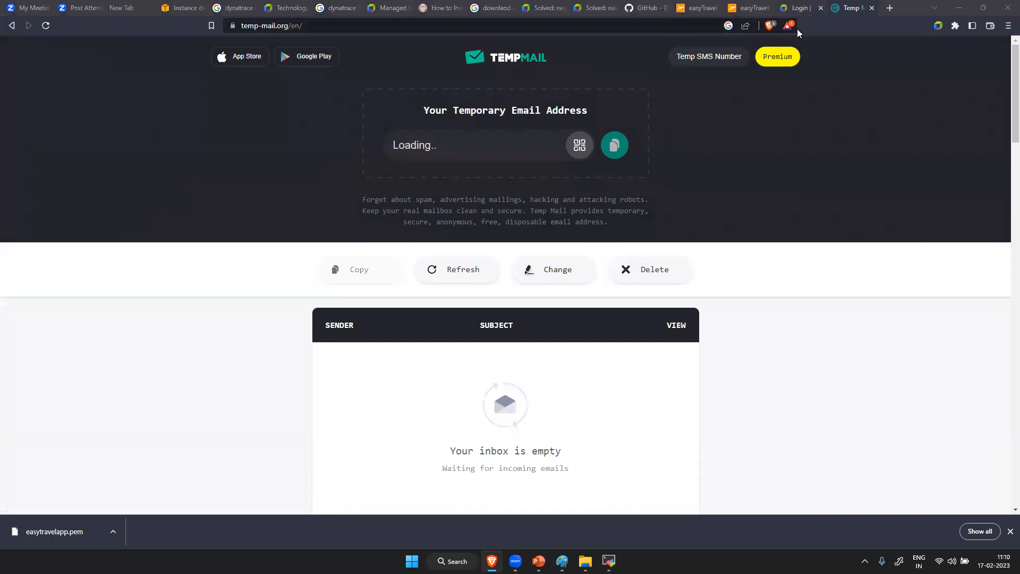
- Try to go back from the Dynatrace login page, and search "dynatrace saas trial" in a new tab to open the free trial page
{"action": "left_click", "coordinate": [798, 8]}
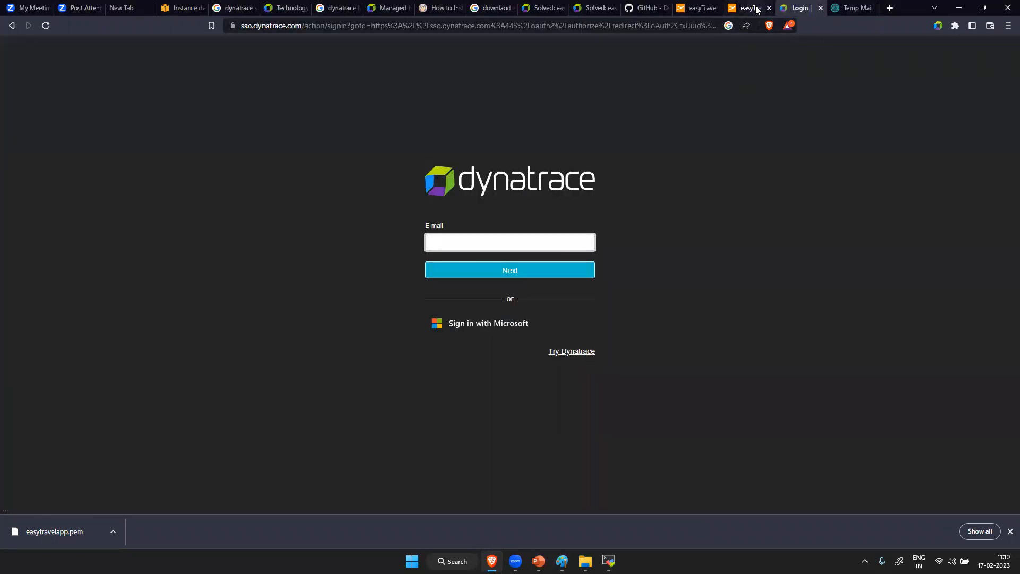
{"action": "left_click", "coordinate": [11, 26]}
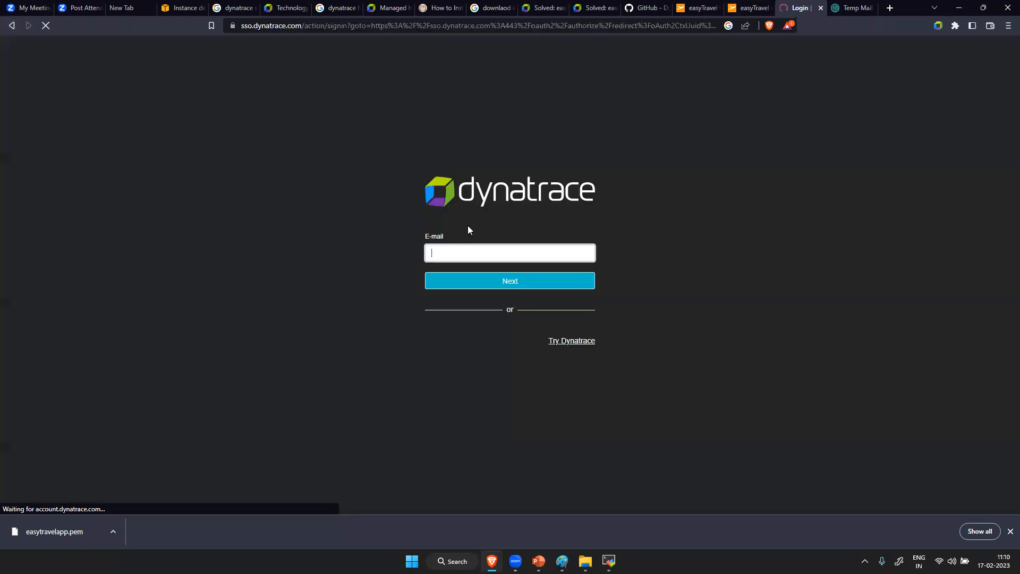
{"action": "left_click", "coordinate": [890, 8]}
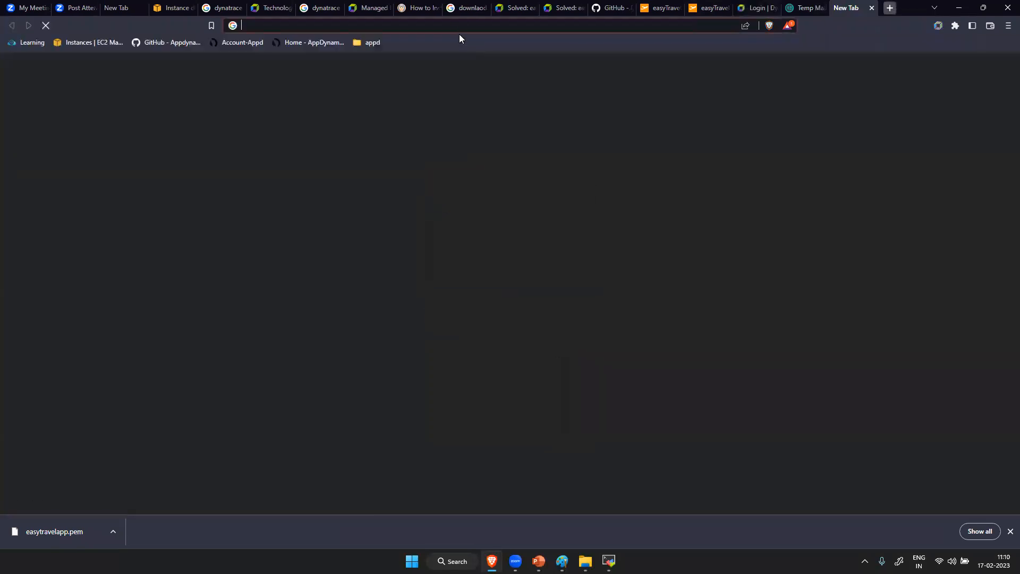
{"action": "type", "text": "dynatrace saa"}
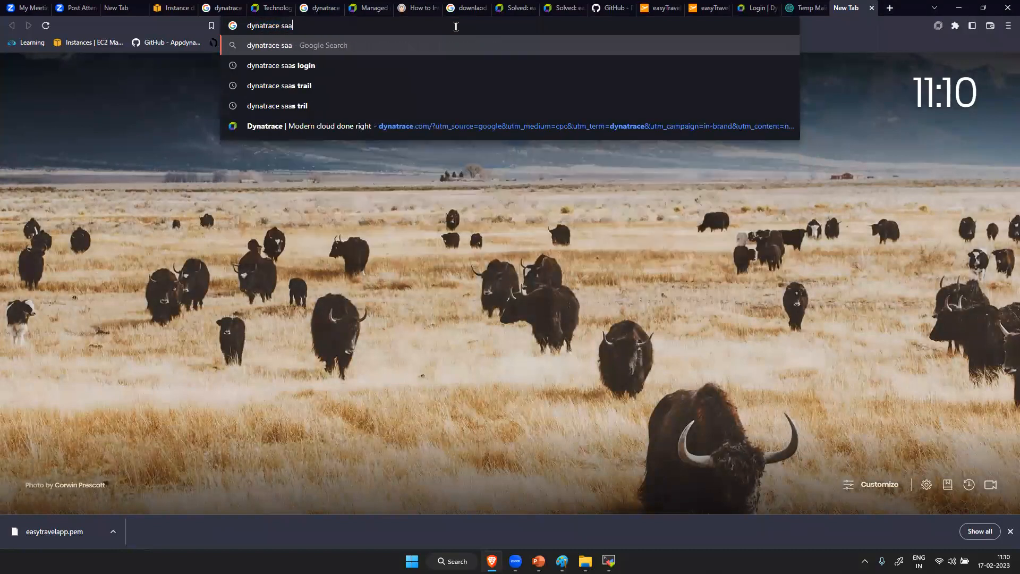
{"action": "type", "text": "s trial"}
{"action": "key", "text": "Return"}
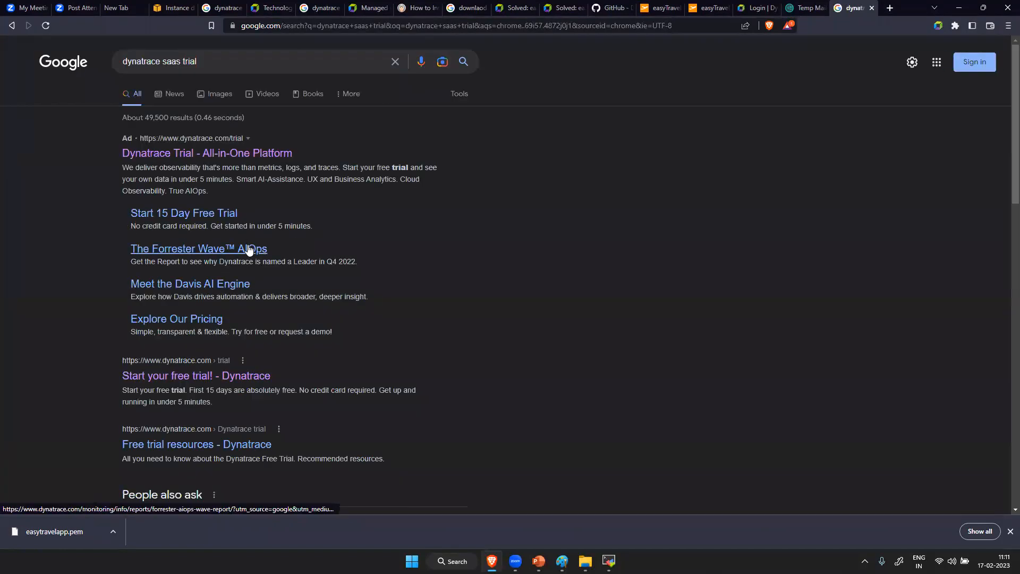
{"action": "left_click", "coordinate": [214, 378]}
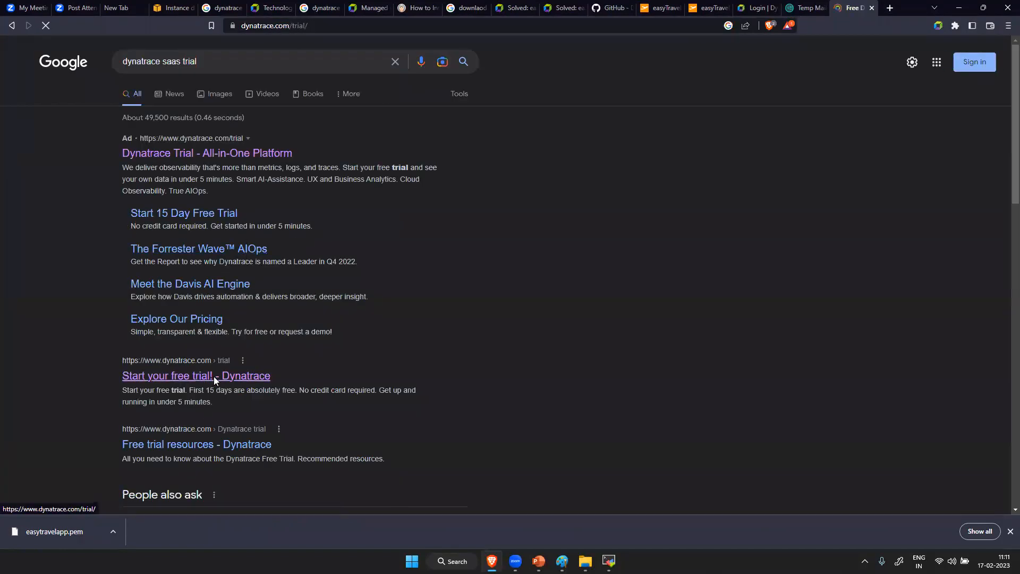
- Copy the temporary e-mail address from Temp Mail into a new Notepad note and minimize the note
{"action": "left_click", "coordinate": [808, 8]}
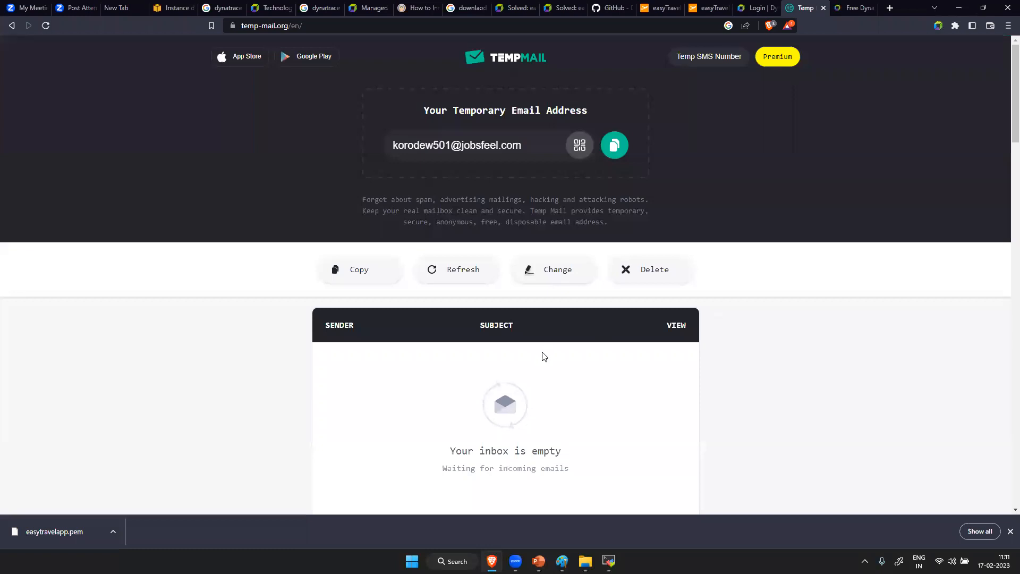
{"action": "left_click_drag", "start_coordinate": [530, 147], "coordinate": [394, 145]}
{"action": "key", "text": "ctrl+c"}
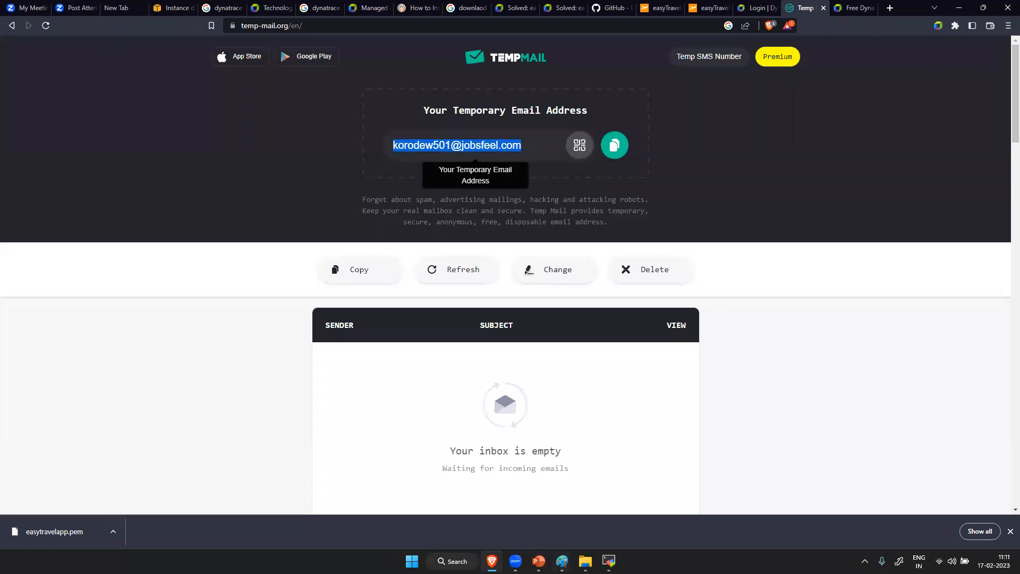
{"action": "left_click", "coordinate": [452, 561]}
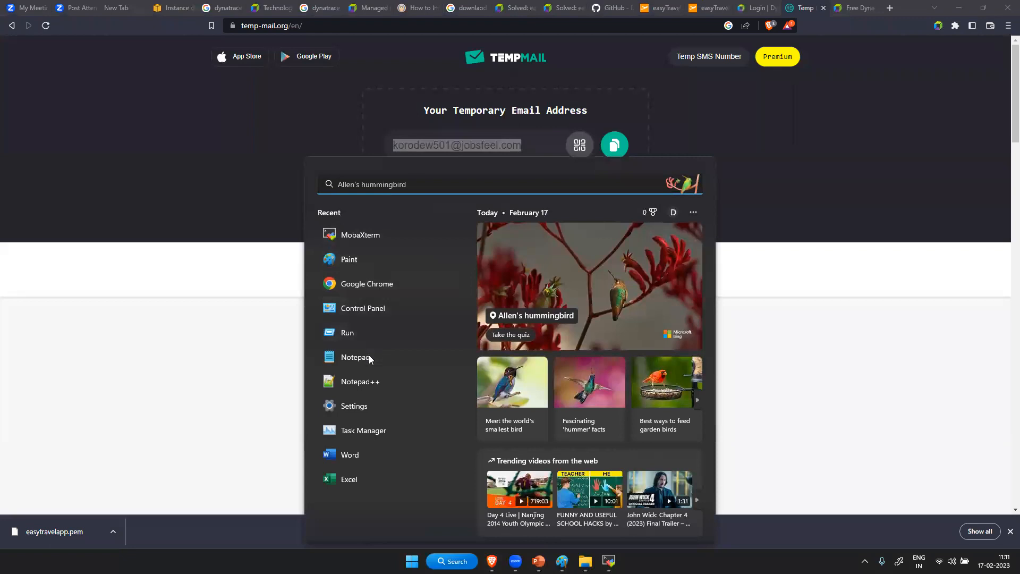
{"action": "left_click", "coordinate": [368, 357]}
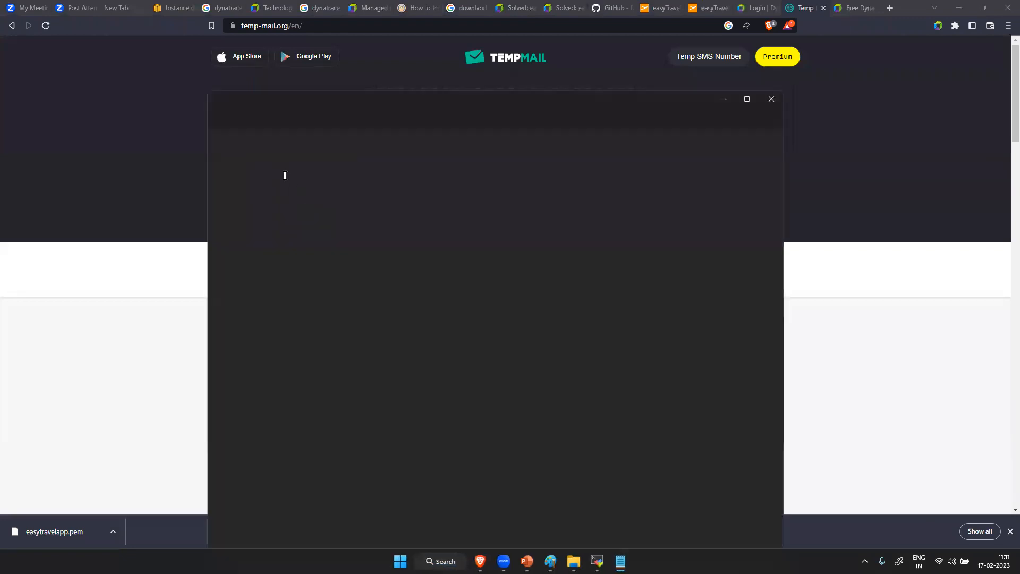
{"action": "key", "text": "ctrl+v"}
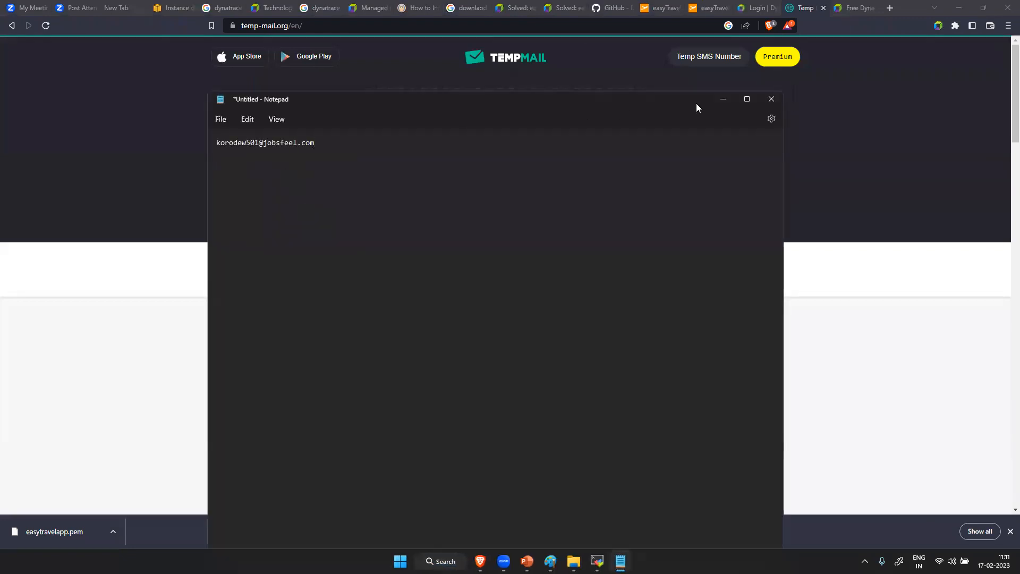
{"action": "left_click", "coordinate": [720, 100]}
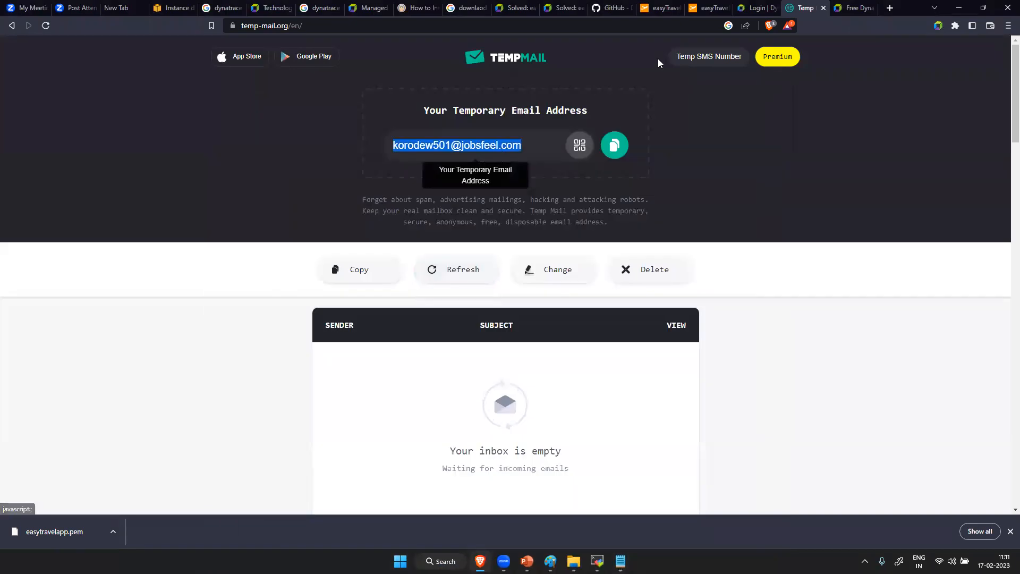
- Start the Dynatrace free trial signup with the temporary e-mail address as the business e-mail
{"action": "left_click", "coordinate": [847, 5]}
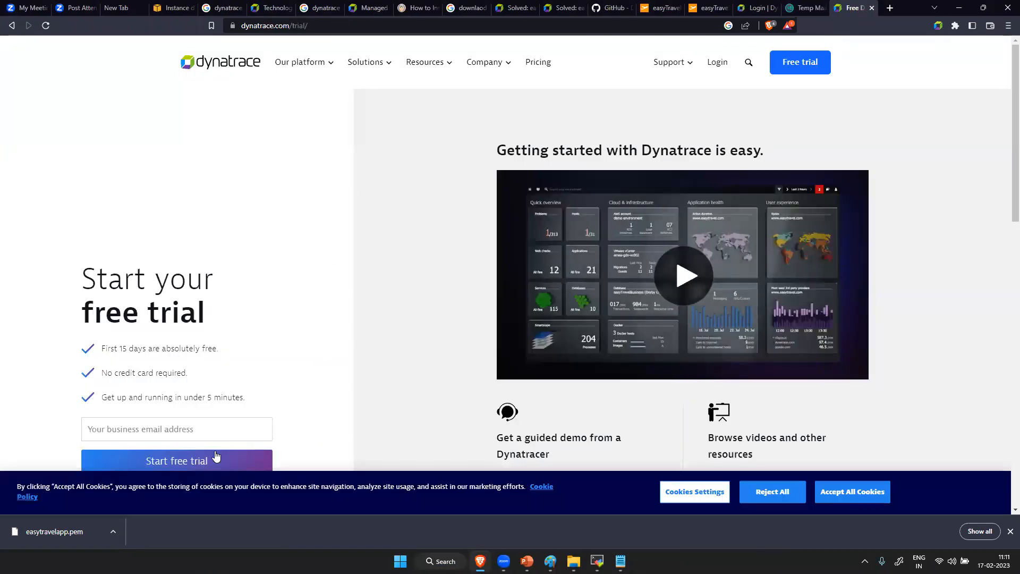
{"action": "key", "text": "ctrl+v"}
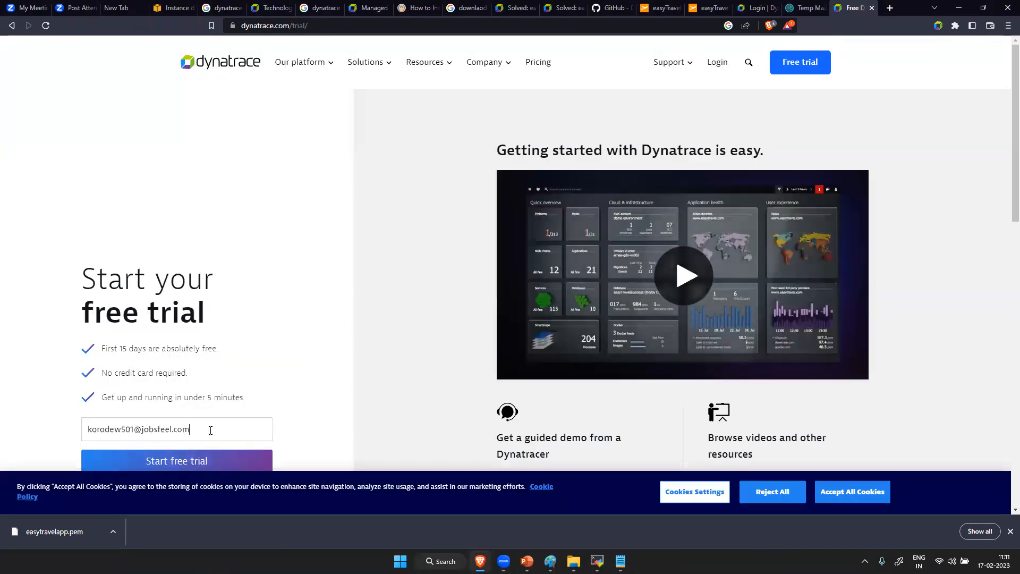
{"action": "left_click", "coordinate": [207, 465]}
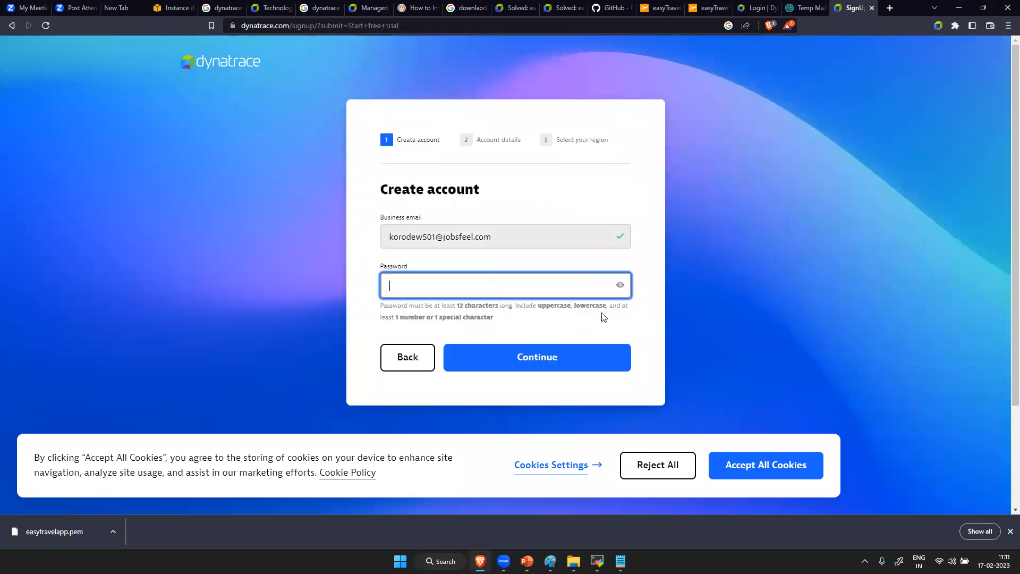
- Enter a new account password for the trial signup and reveal it in the password field
{"action": "key", "text": "Caps_Lock"}
{"action": "type", "text": "P"}
{"action": "key", "text": "Caps_Lock"}
{"action": "type", "text": "••••••••"}
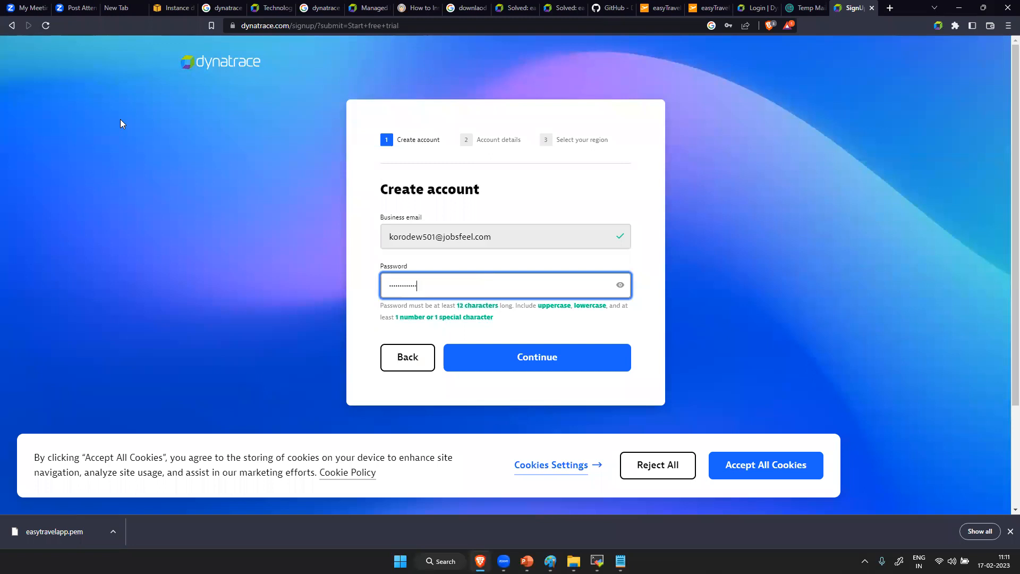
{"action": "left_click", "coordinate": [619, 285]}
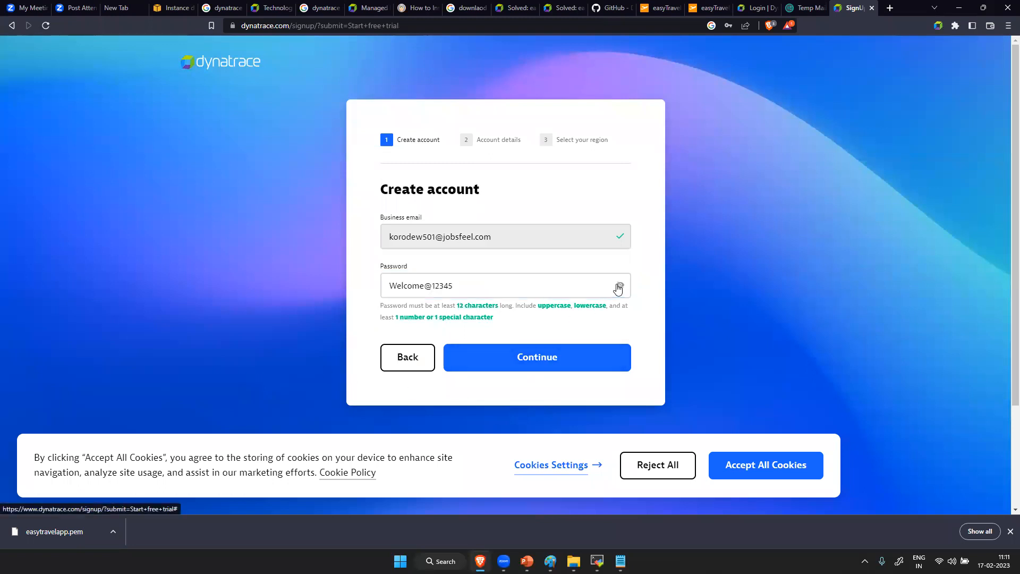
- Copy the account password into the Notepad note below the e-mail address and continue the signup to the account details
{"action": "left_click_drag", "start_coordinate": [455, 286], "coordinate": [337, 303]}
{"action": "key", "text": "ctrl+c"}
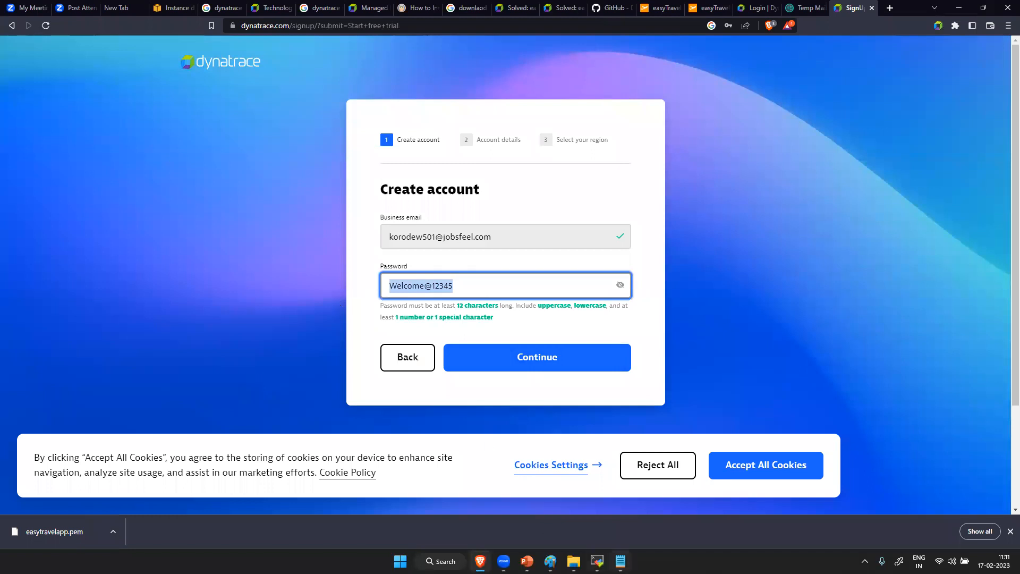
{"action": "left_click", "coordinate": [620, 560]}
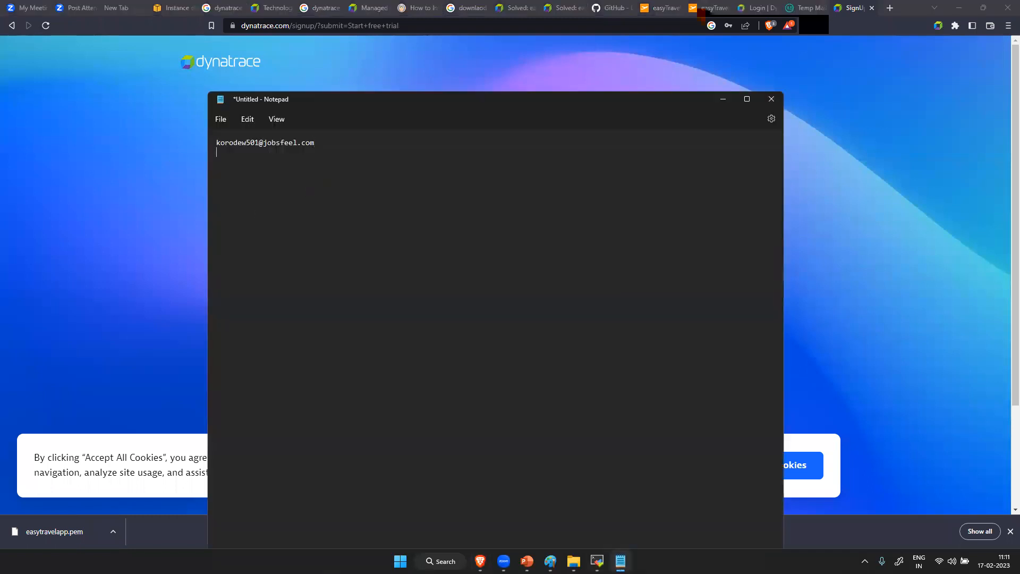
{"action": "key", "text": "ctrl+v"}
{"action": "left_click", "coordinate": [723, 99]}
{"action": "left_click", "coordinate": [535, 364]}
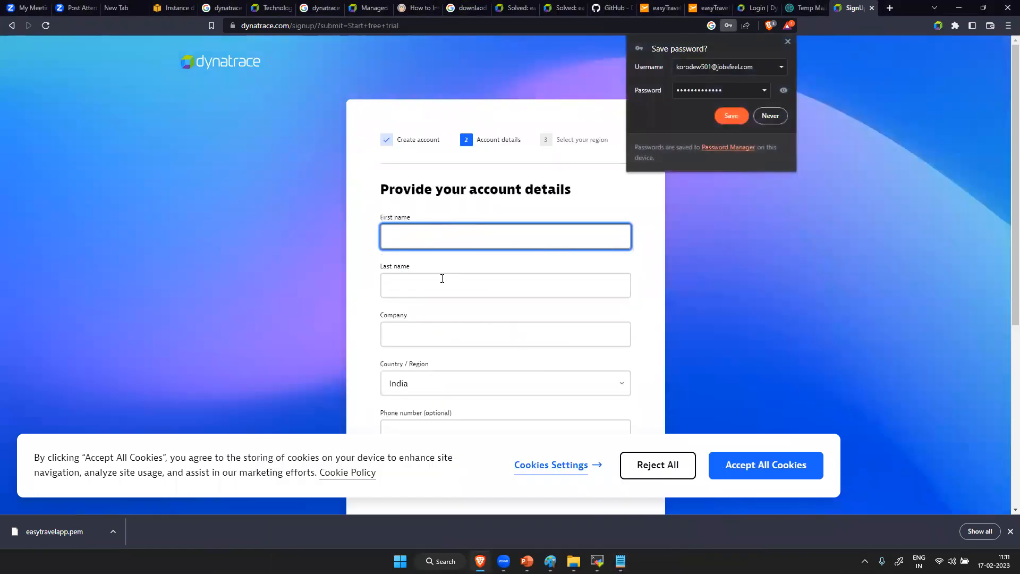
- Move the Notepad note lower to consult the saved e-mail address, and fill in the account's first and last name
{"action": "left_click", "coordinate": [619, 561]}
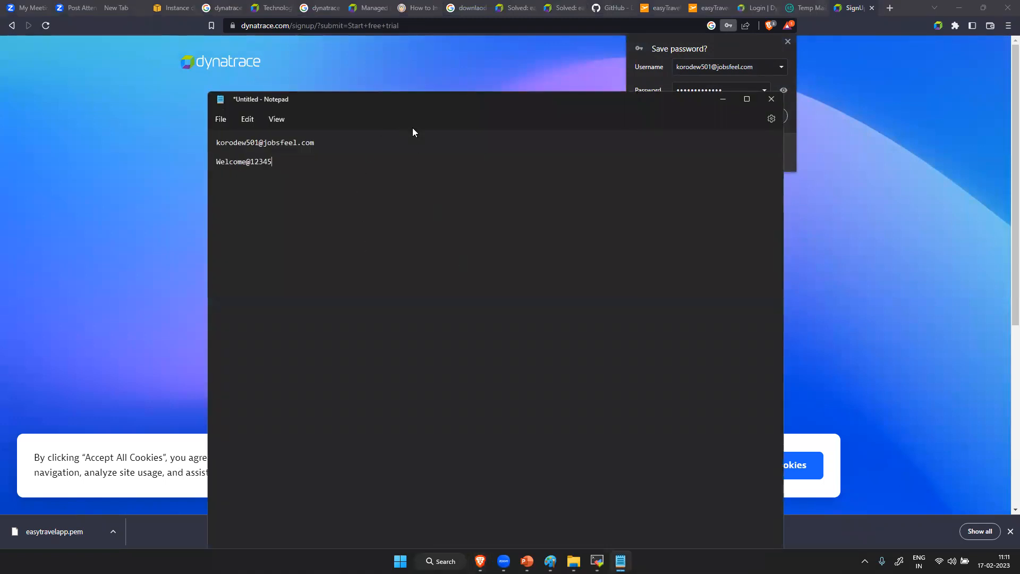
{"action": "left_click_drag", "start_coordinate": [413, 99], "coordinate": [483, 303]}
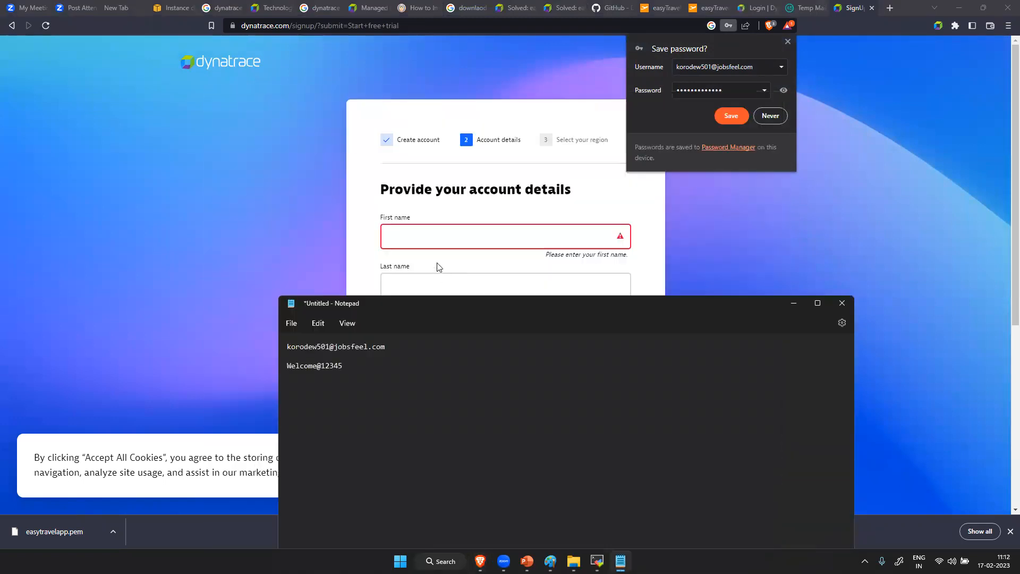
{"action": "left_click", "coordinate": [430, 232]}
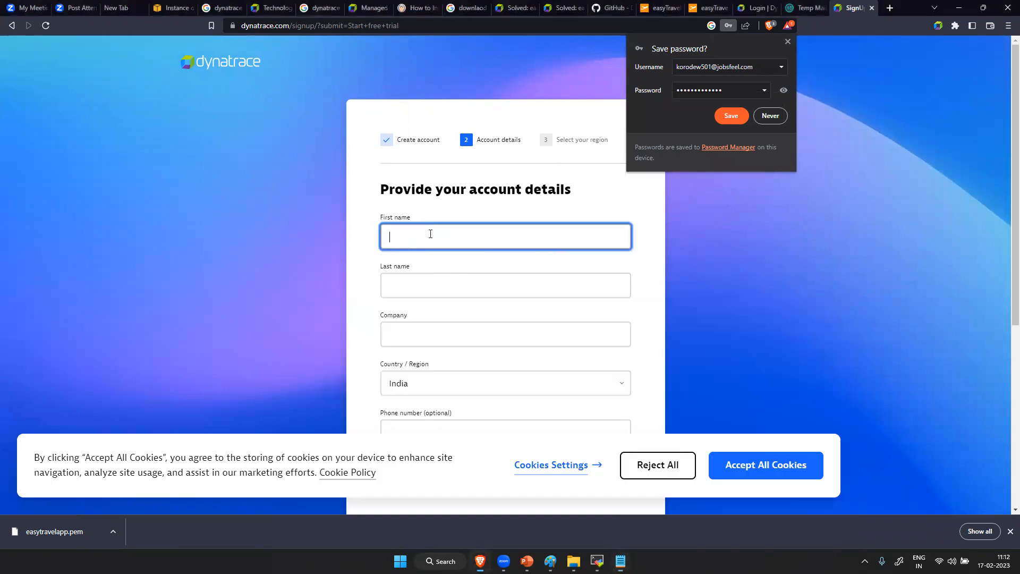
{"action": "left_click", "coordinate": [419, 279]}
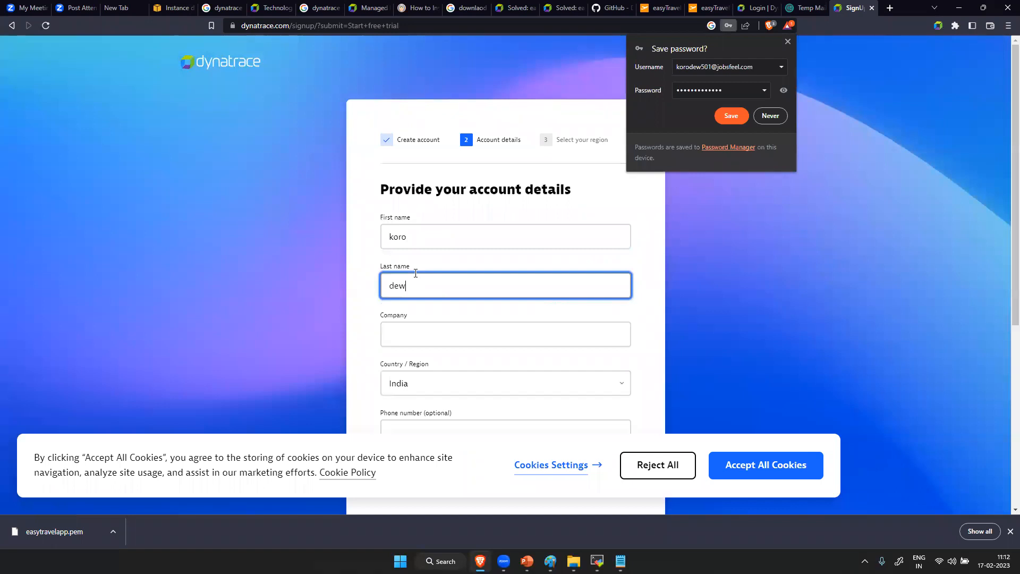
- Enter "jobsfeel" as the company, keep India as the country, and continue to the region selection
{"action": "left_click", "coordinate": [409, 336]}
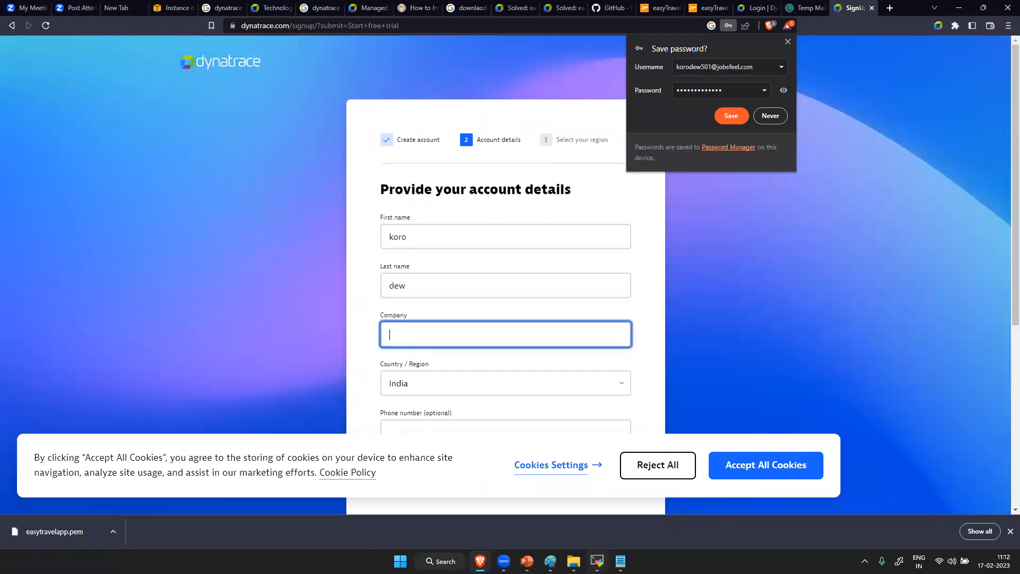
{"action": "left_click", "coordinate": [621, 561]}
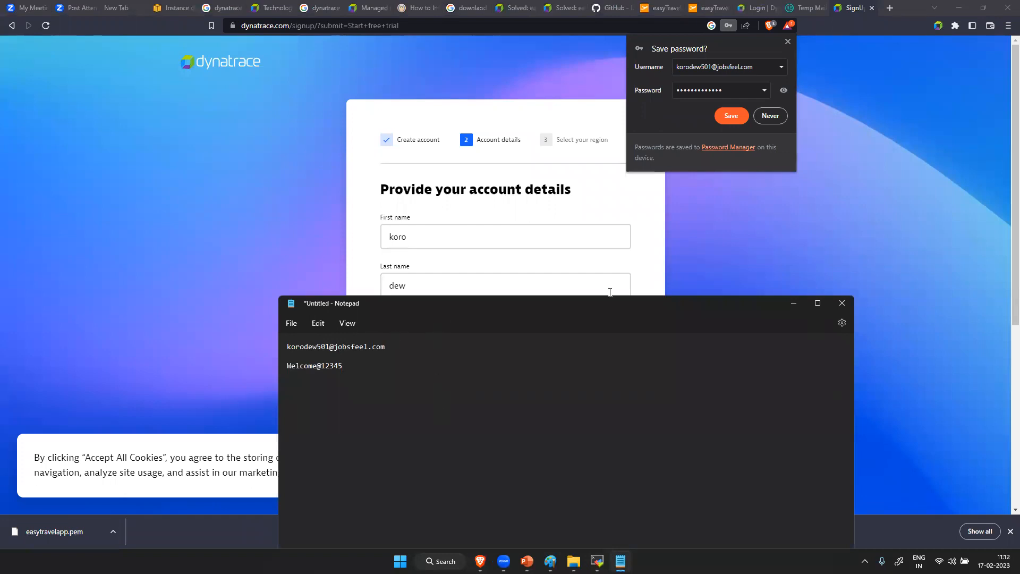
{"action": "left_click", "coordinate": [792, 304]}
{"action": "type", "text": "jobsfeel"}
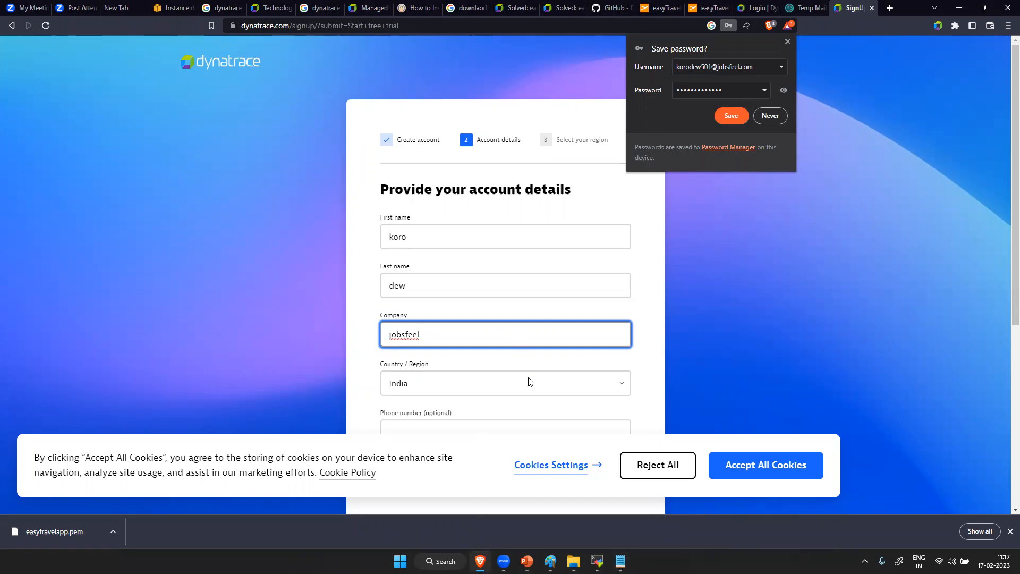
{"action": "scroll", "coordinate": [526, 396], "scroll_direction": "down", "scroll_amount": 5}
{"action": "scroll", "coordinate": [501, 237], "scroll_direction": "up", "scroll_amount": 5}
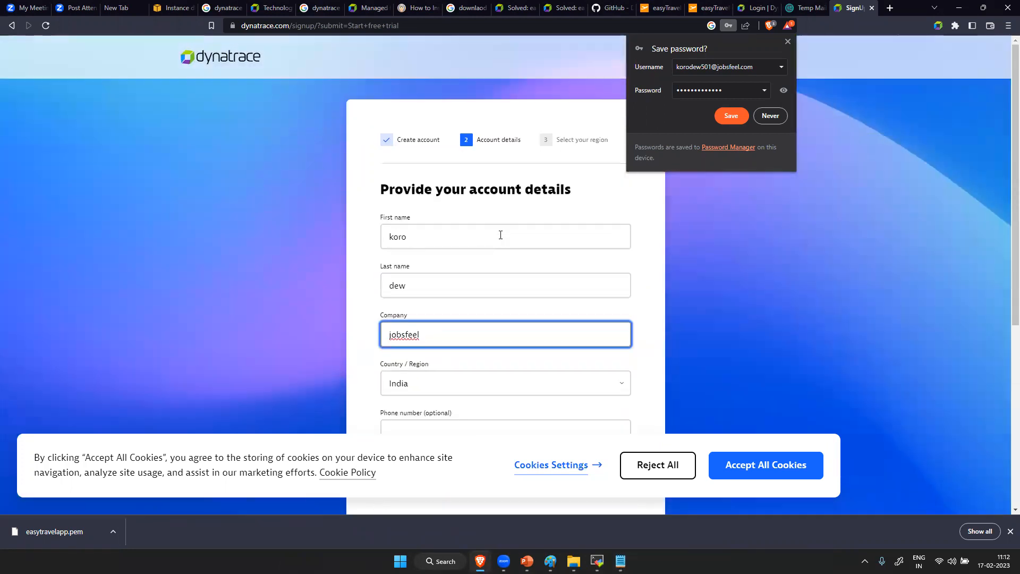
{"action": "scroll", "coordinate": [468, 342], "scroll_direction": "down", "scroll_amount": 5}
{"action": "left_click", "coordinate": [536, 248]}
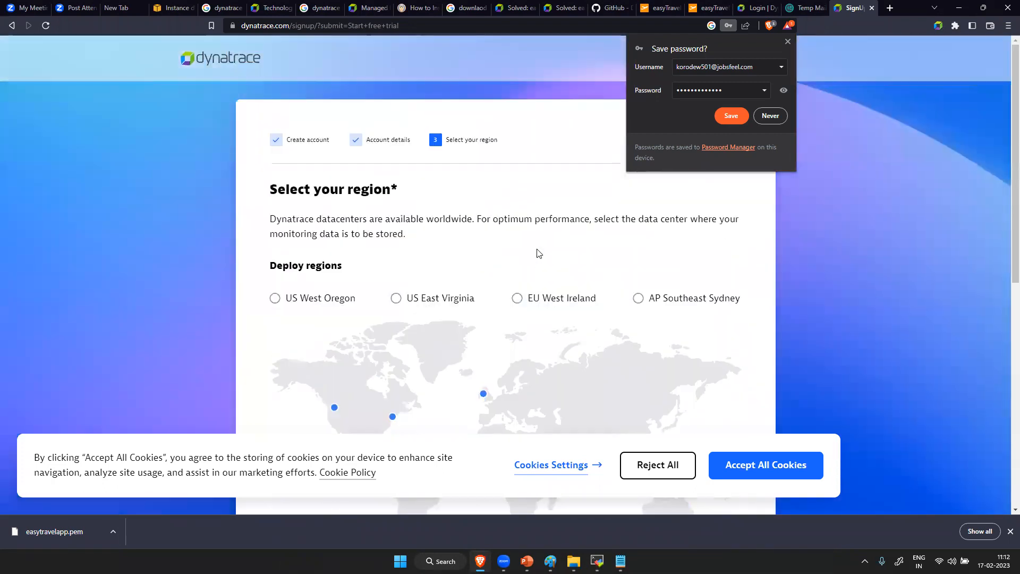
- Select US West Oregon as the deploy region, agree to the terms and conditions, and submit the signup
{"action": "left_click", "coordinate": [274, 298]}
{"action": "scroll", "coordinate": [380, 315], "scroll_direction": "down", "scroll_amount": 8}
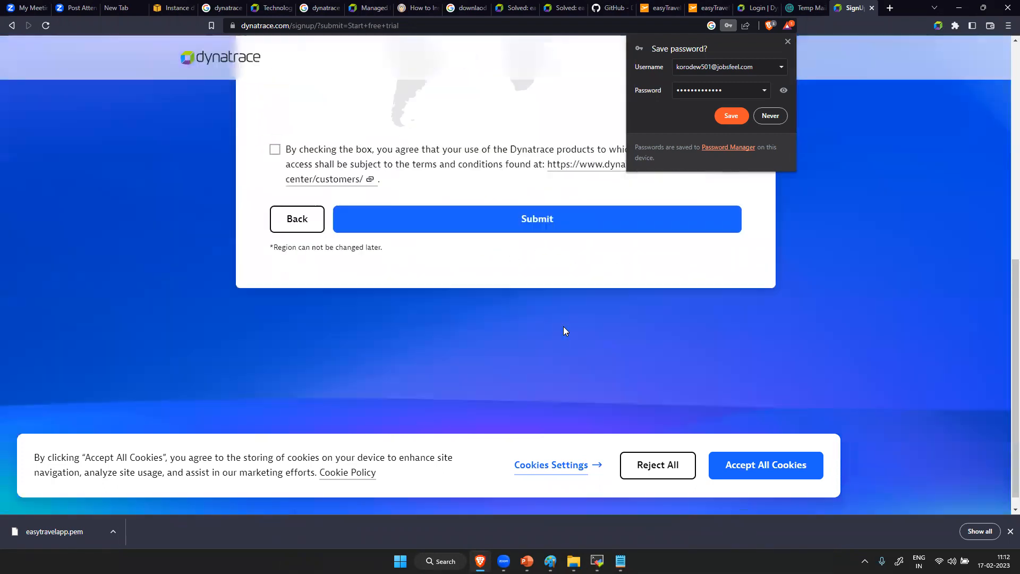
{"action": "left_click", "coordinate": [275, 133]}
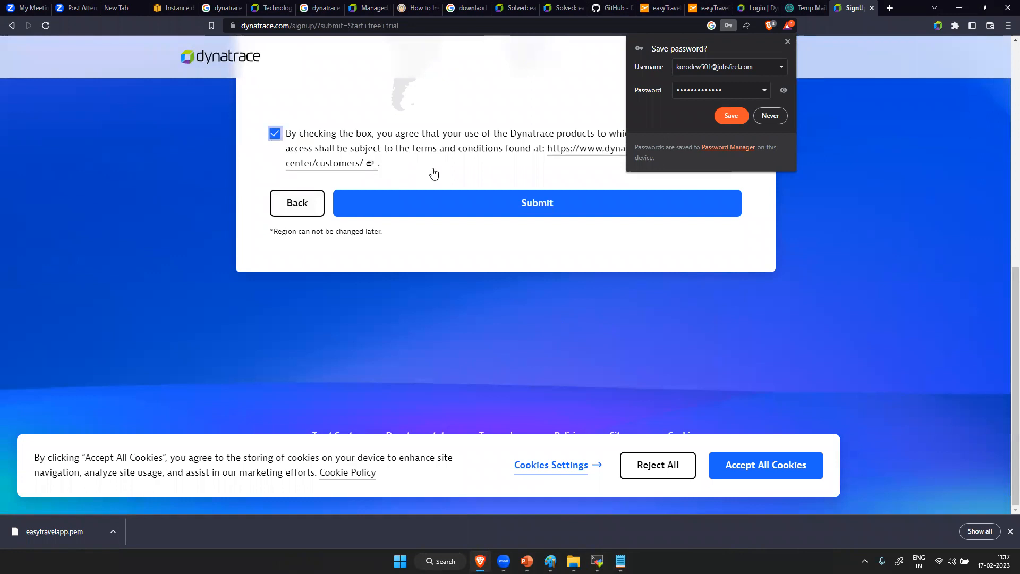
{"action": "left_click", "coordinate": [549, 208]}
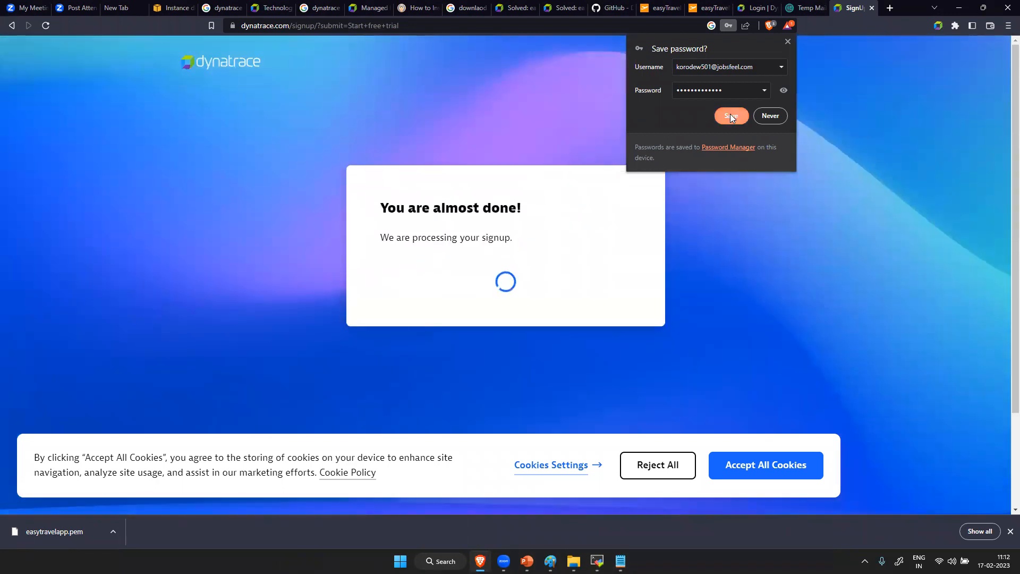
- Save the new Dynatrace login in the browser's password manager and accept all cookies
{"action": "left_click", "coordinate": [731, 114]}
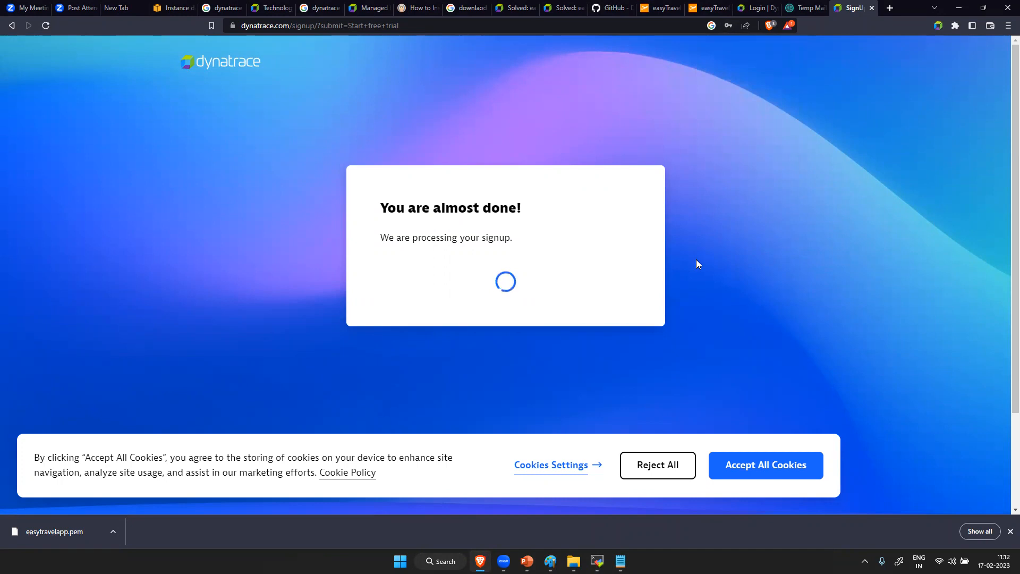
{"action": "left_click", "coordinate": [764, 464]}
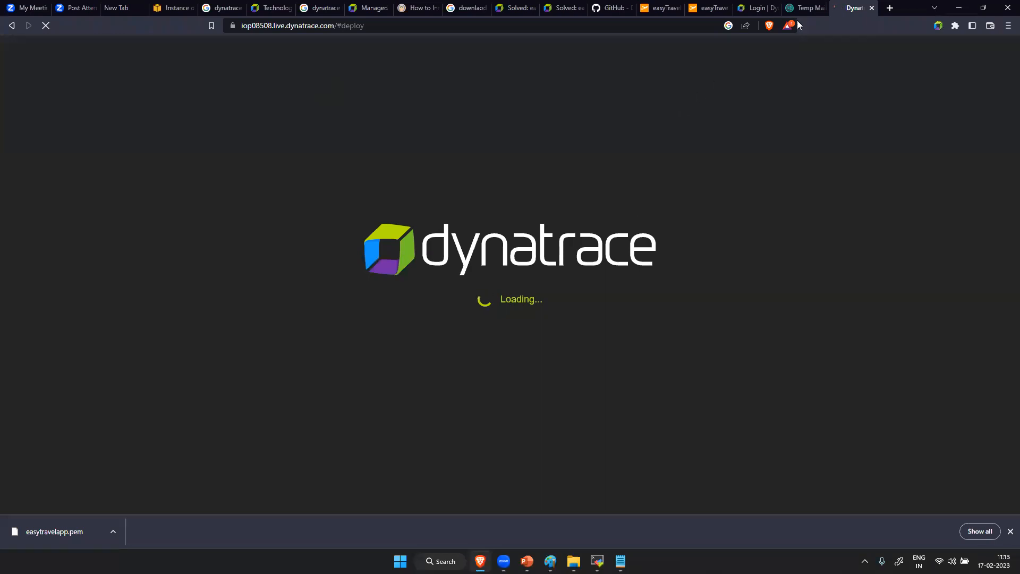
- Open the "Welcome to Dynatrace!" message in the temporary inbox and access the trial environment from it
{"action": "key", "text": "ctrl+shift+Tab"}
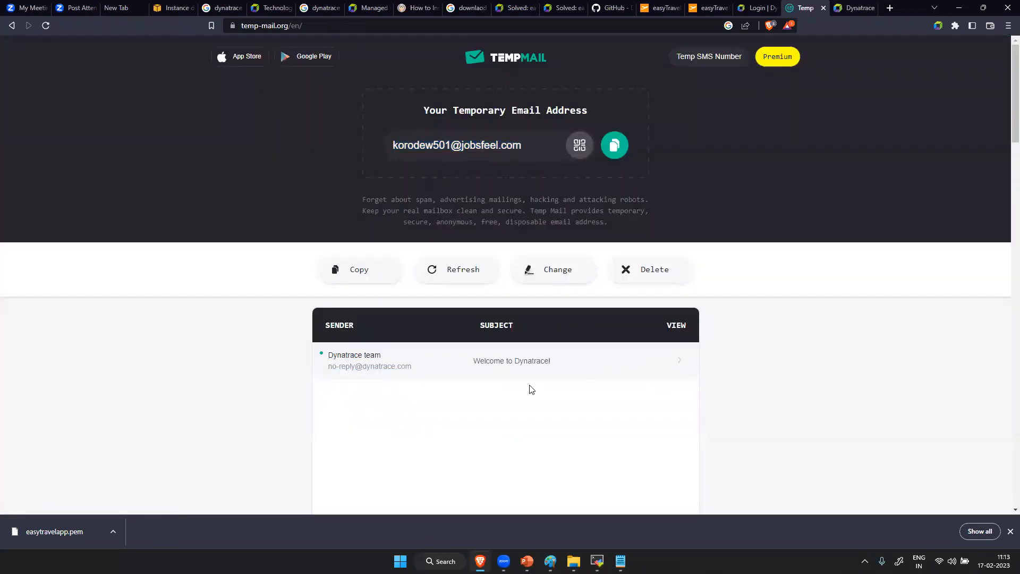
{"action": "left_click", "coordinate": [399, 376]}
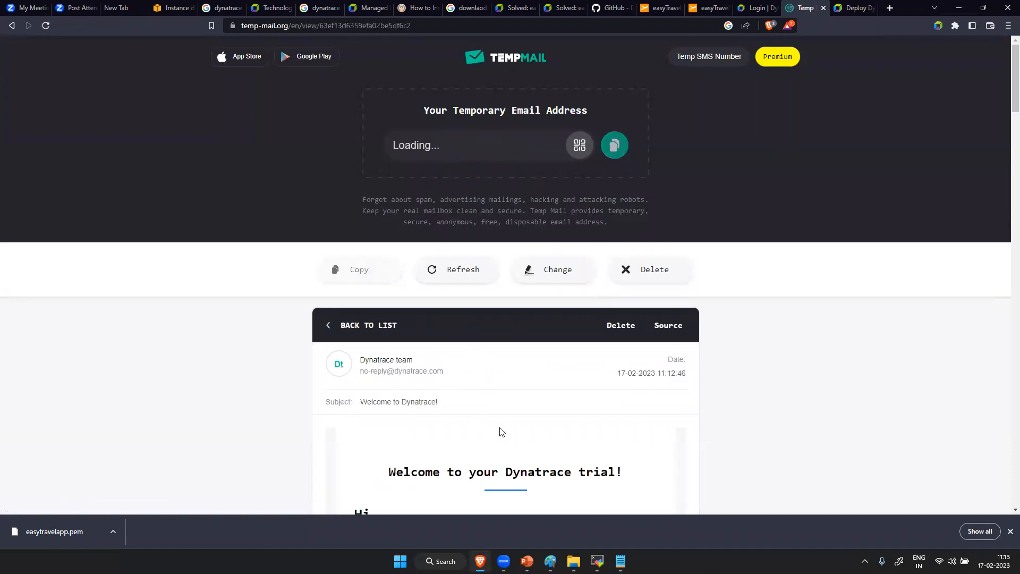
{"action": "scroll", "coordinate": [485, 433], "scroll_direction": "down", "scroll_amount": 5}
{"action": "scroll", "coordinate": [485, 434], "scroll_direction": "down", "scroll_amount": 5}
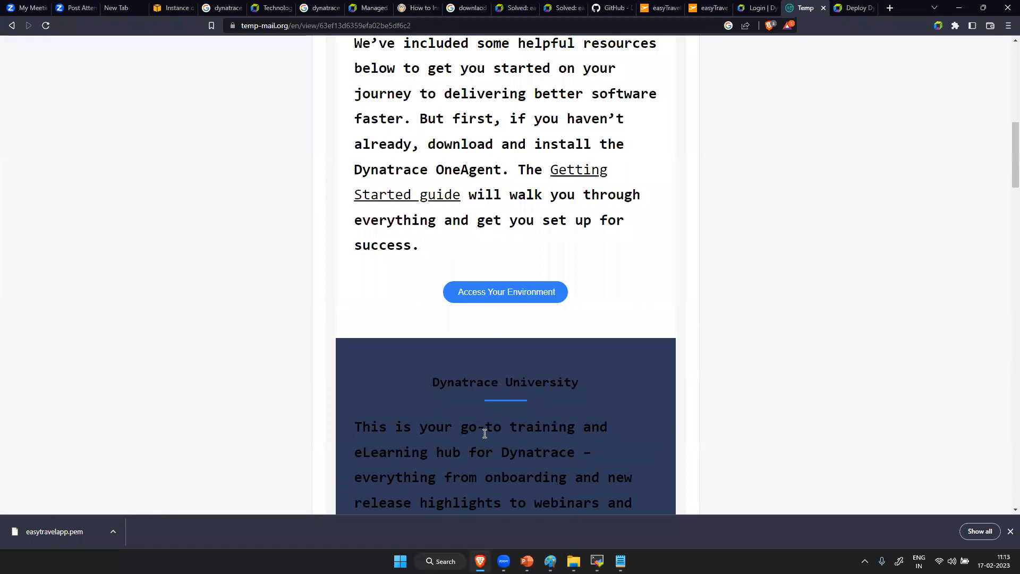
{"action": "left_click", "coordinate": [537, 291]}
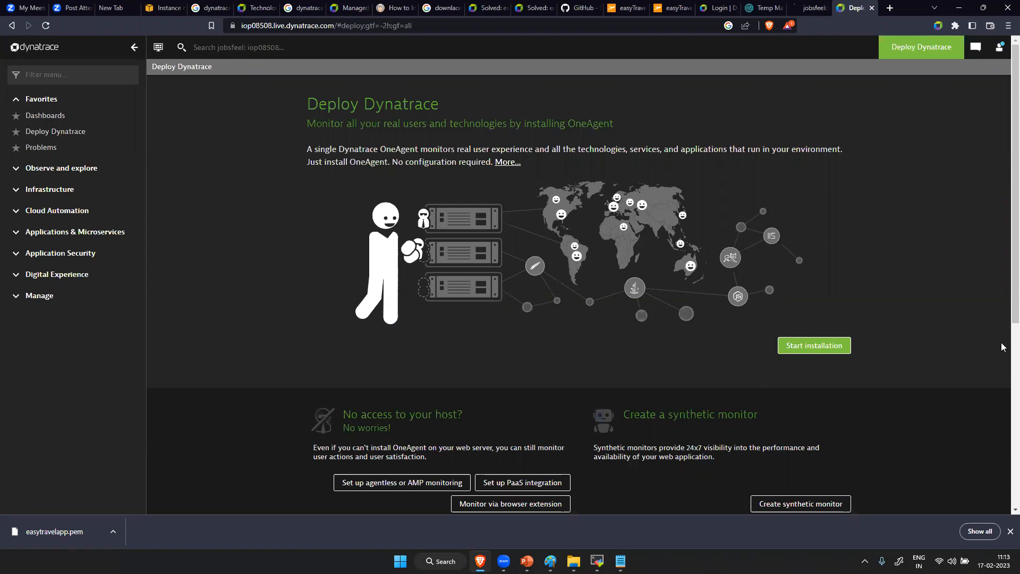
- Open the account settings of the trial and permanently dismiss the "Meet Account Management" announcement without switching to it
{"action": "left_click", "coordinate": [999, 51]}
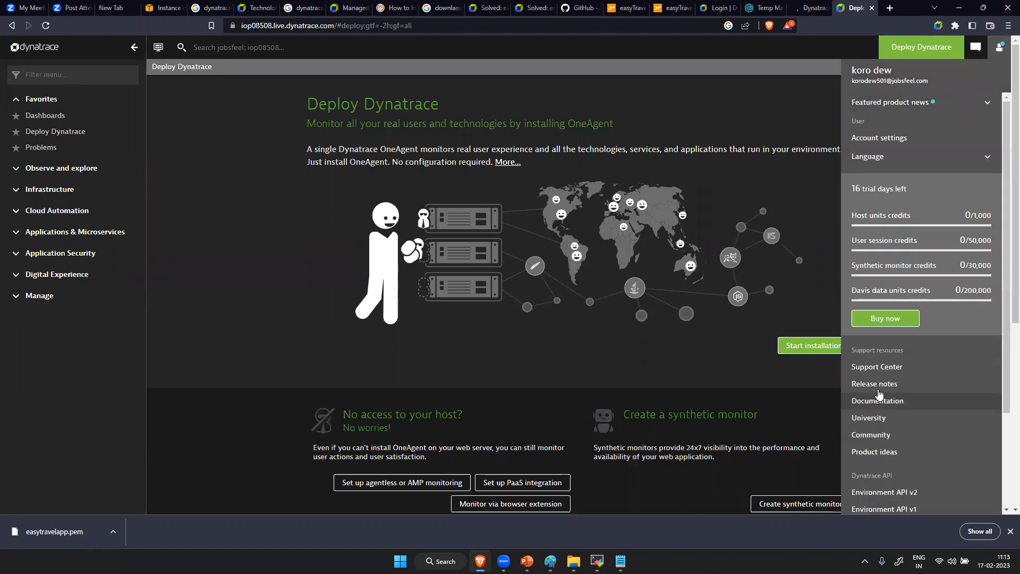
{"action": "left_click", "coordinate": [874, 138]}
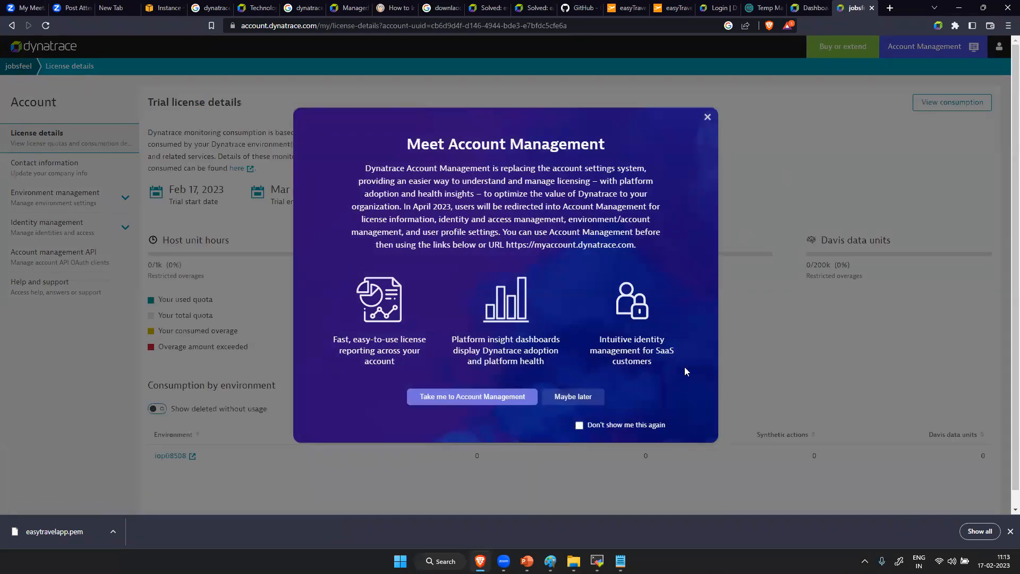
{"action": "left_click", "coordinate": [624, 424]}
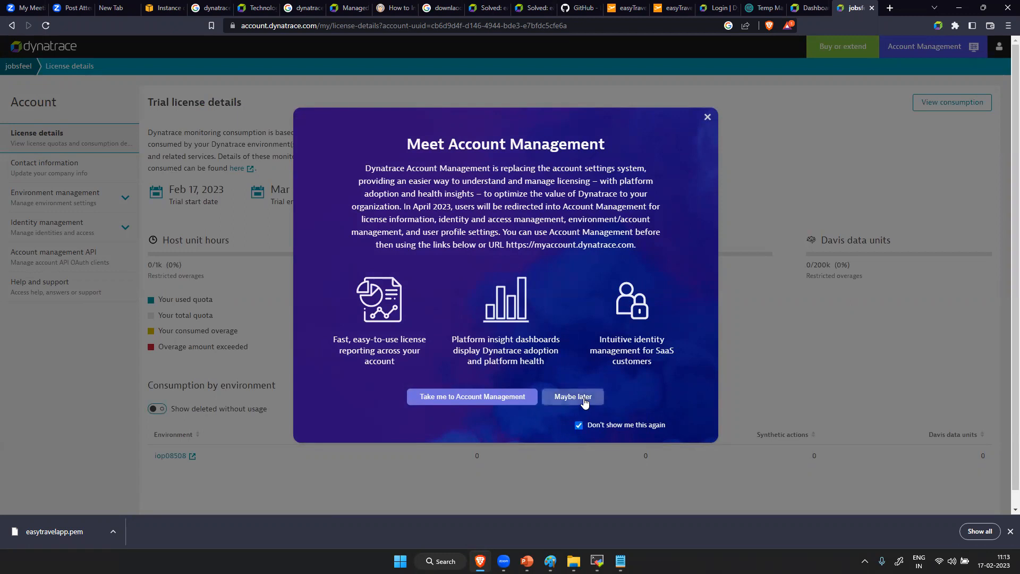
{"action": "left_click", "coordinate": [584, 402]}
- Start a user invitation in the account's user management and fill in the invitee's e-mail address
{"action": "left_click", "coordinate": [53, 232]}
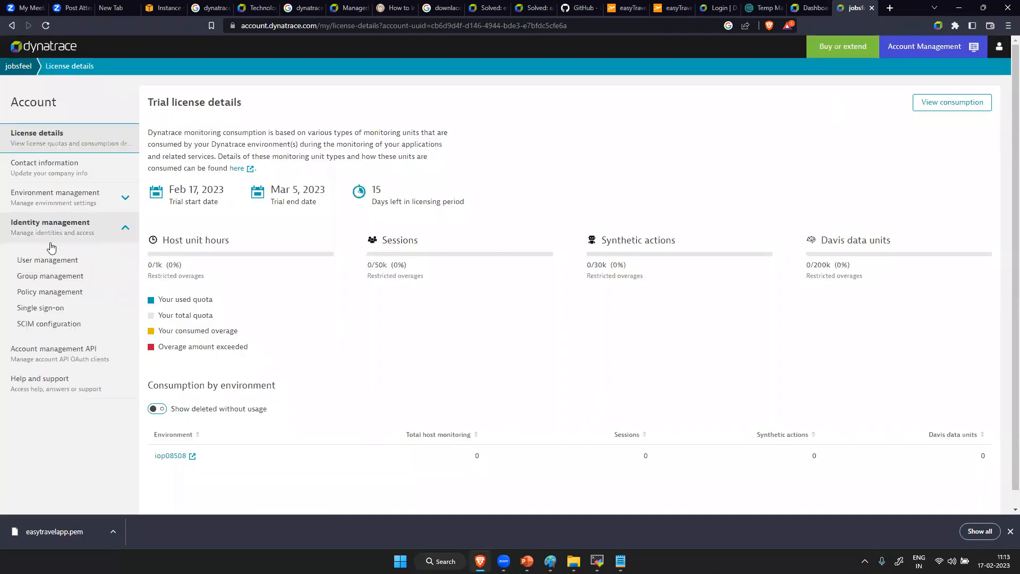
{"action": "left_click", "coordinate": [49, 260]}
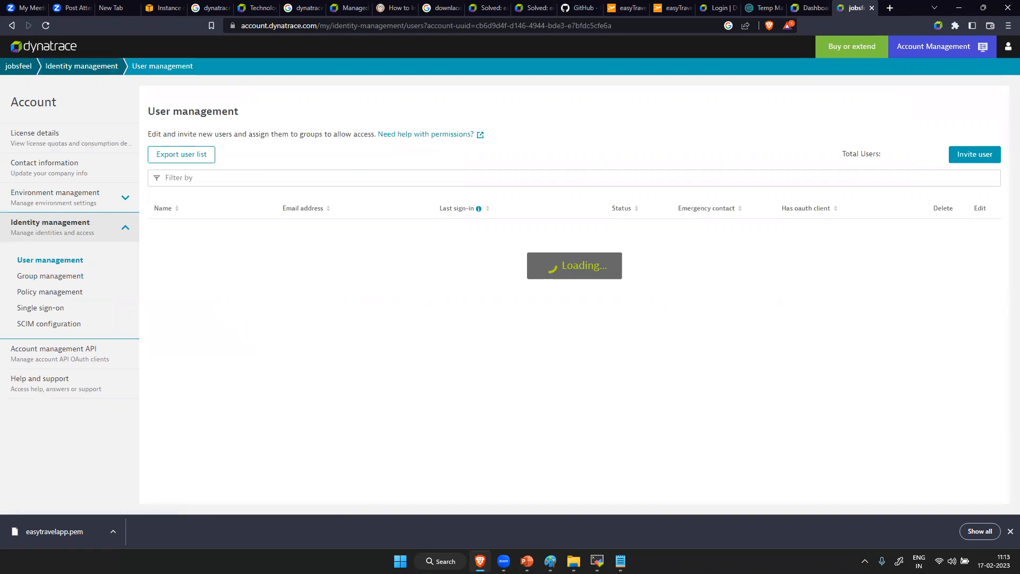
{"action": "left_click", "coordinate": [972, 155]}
{"action": "left_click", "coordinate": [175, 189]}
{"action": "key", "text": "ctrl+v"}
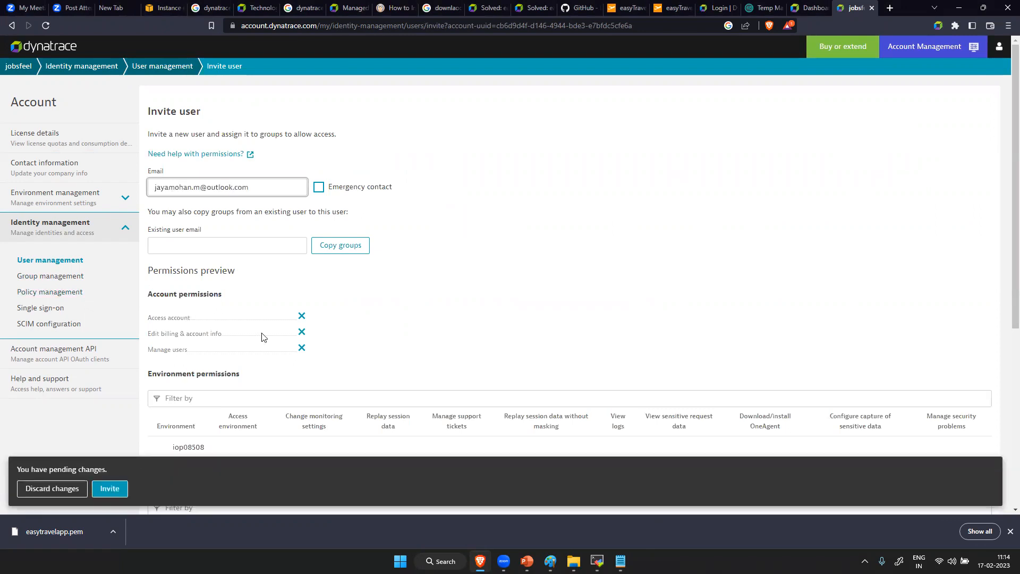
- Assign the invitee to every group from Account manager to Security admin, send the invitation and review the resulting permissions
{"action": "scroll", "coordinate": [262, 337], "scroll_direction": "down", "scroll_amount": 5}
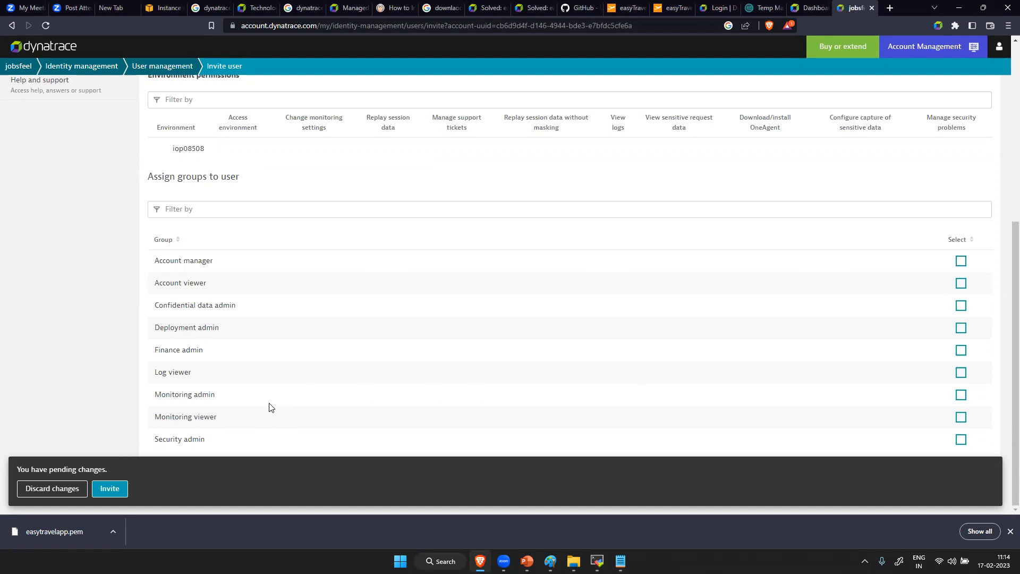
{"action": "left_click", "coordinate": [965, 397]}
{"action": "left_click", "coordinate": [963, 282]}
{"action": "left_click", "coordinate": [961, 261]}
{"action": "left_click", "coordinate": [960, 305]}
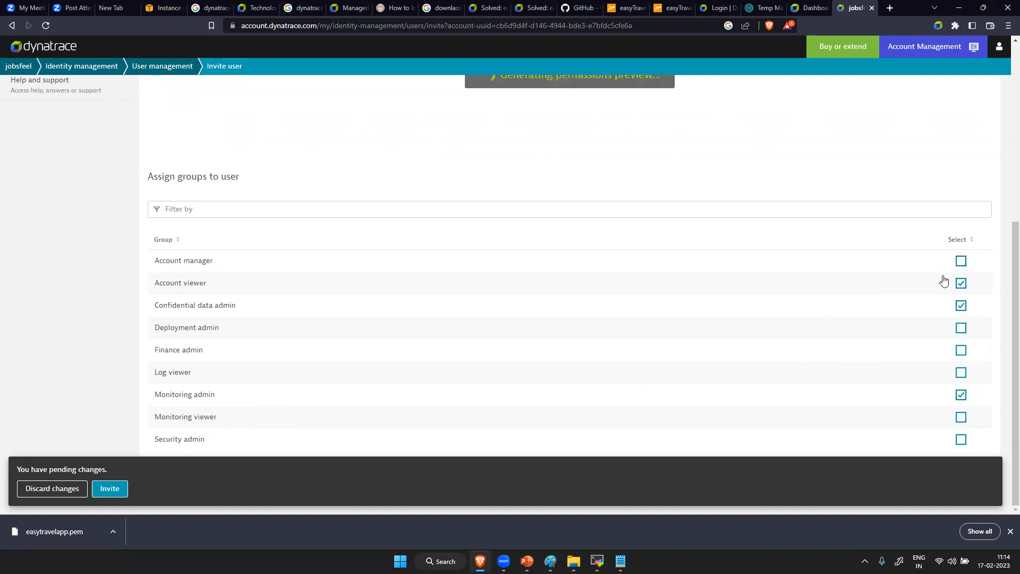
{"action": "left_click", "coordinate": [961, 417]}
{"action": "left_click", "coordinate": [961, 372]}
{"action": "left_click", "coordinate": [961, 350]}
{"action": "left_click", "coordinate": [962, 330]}
{"action": "left_click", "coordinate": [961, 440]}
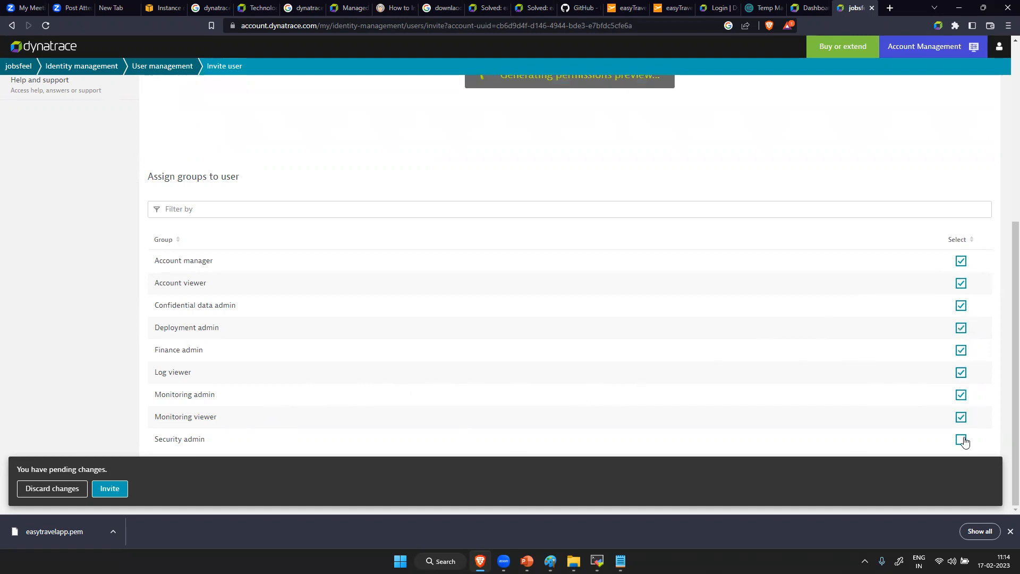
{"action": "left_click", "coordinate": [111, 489]}
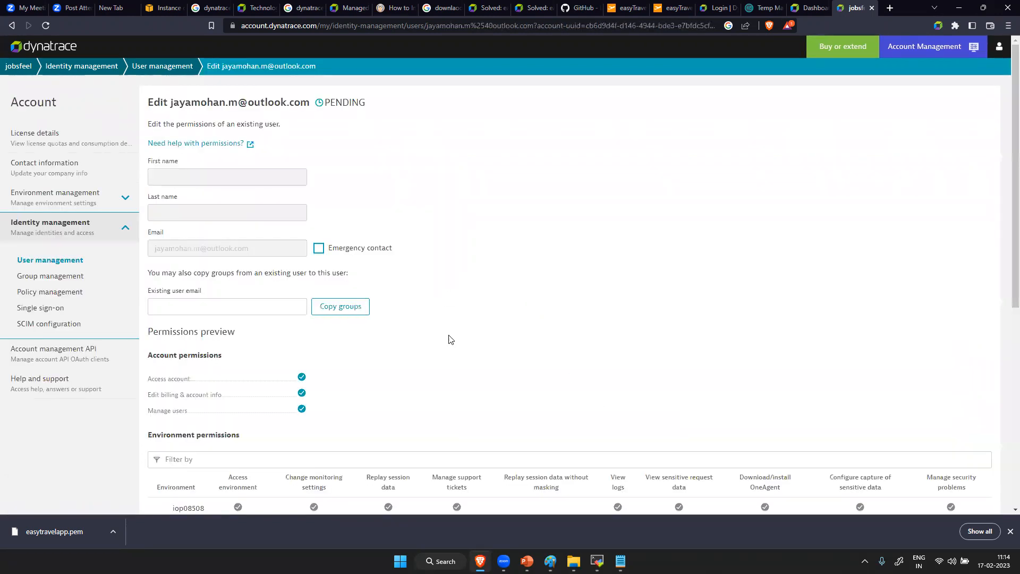
{"action": "scroll", "coordinate": [658, 491], "scroll_direction": "down", "scroll_amount": 4}
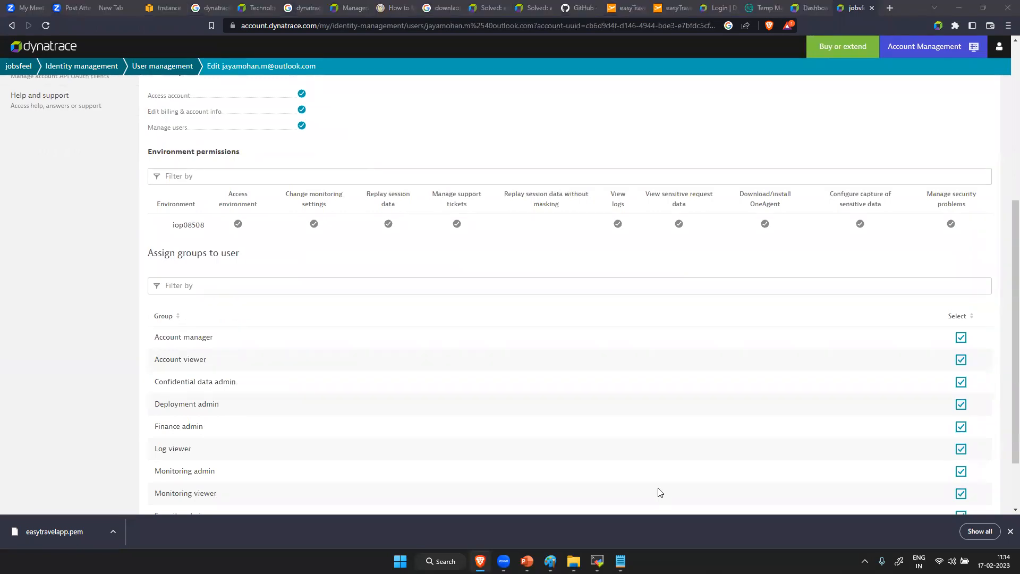
{"action": "scroll", "coordinate": [223, 268], "scroll_direction": "up", "scroll_amount": 5}
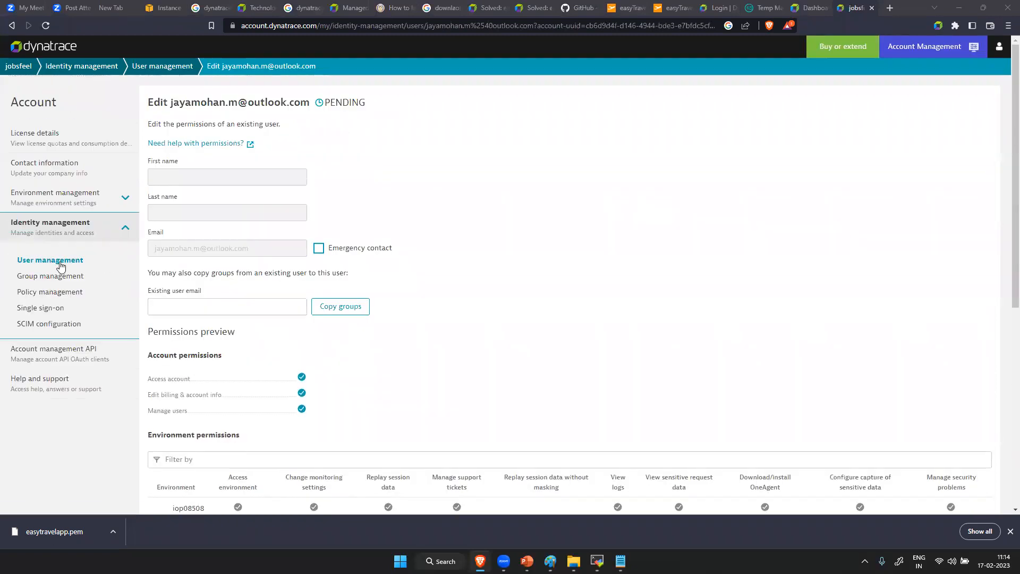
- Start a second user invitation and fill in the other invitee's e-mail address
{"action": "left_click", "coordinate": [60, 262]}
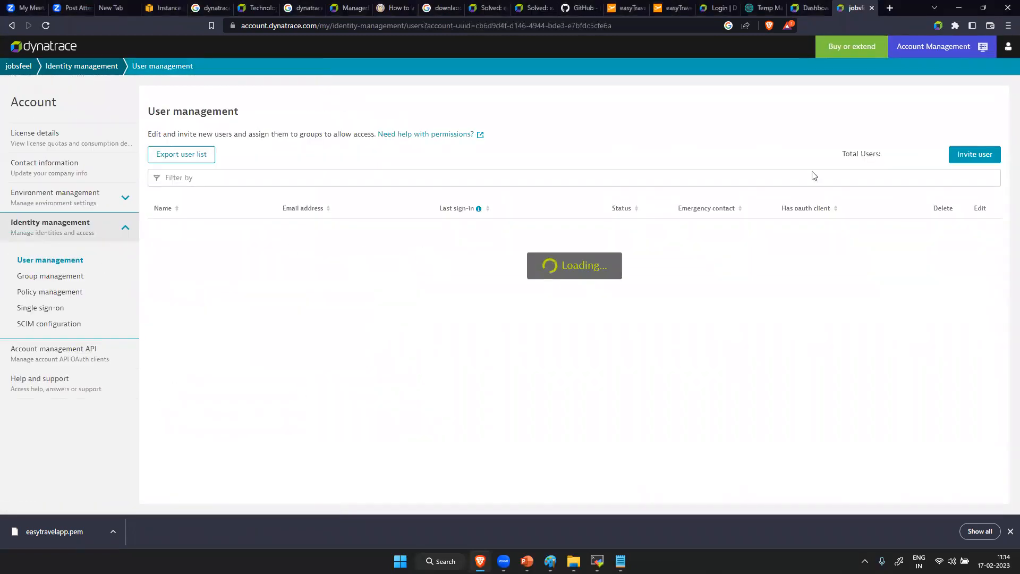
{"action": "left_click", "coordinate": [974, 154]}
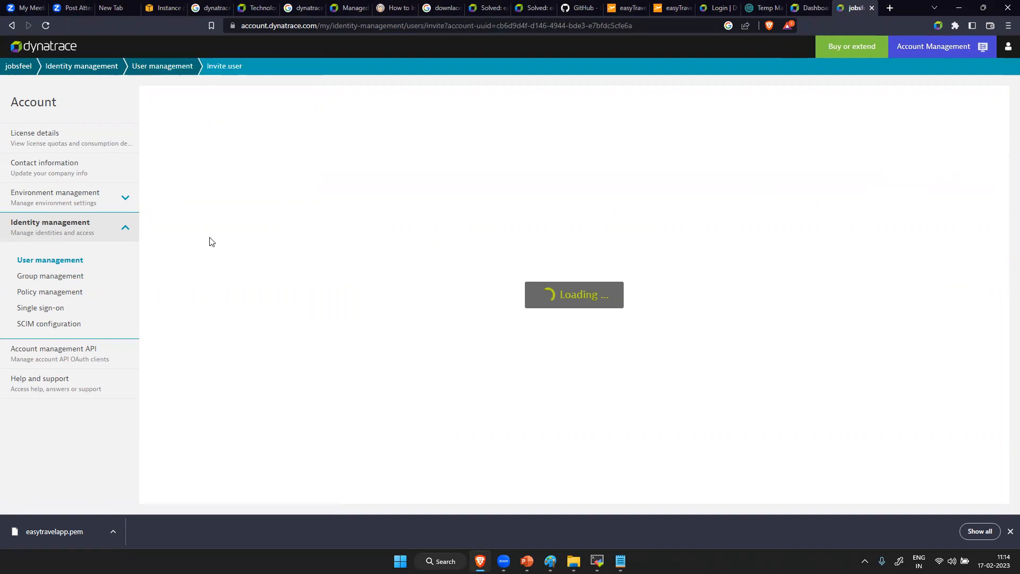
{"action": "left_click", "coordinate": [200, 187]}
{"action": "key", "text": "ctrl+v"}
- Give the second invitee all the available groups, including Deployment admin, Monitoring admin and Security admin, and send the invitation
{"action": "scroll", "coordinate": [292, 351], "scroll_direction": "down", "scroll_amount": 5}
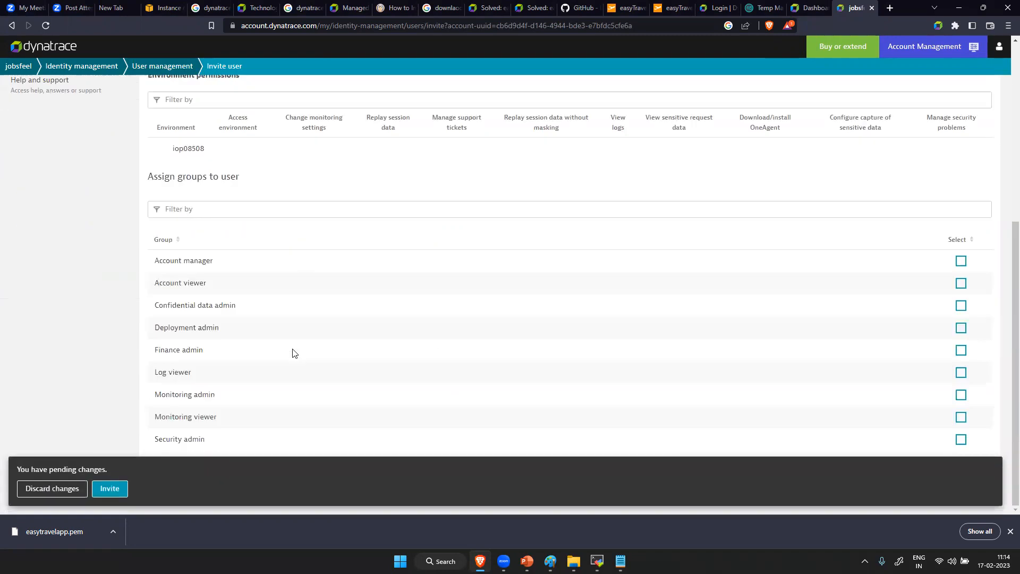
{"action": "left_click", "coordinate": [960, 261]}
{"action": "left_click", "coordinate": [960, 283]}
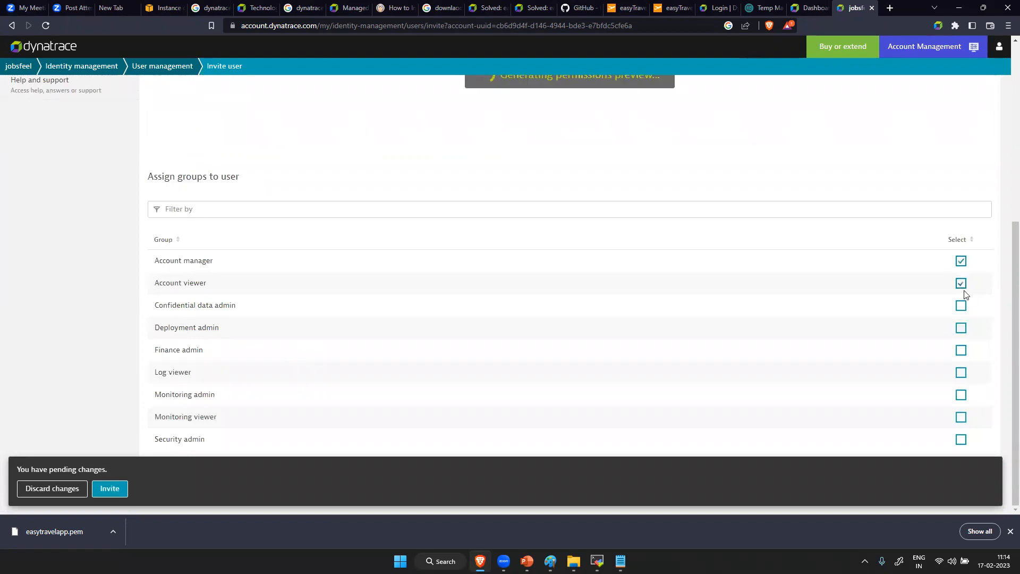
{"action": "left_click", "coordinate": [960, 328]}
{"action": "left_click", "coordinate": [960, 350]}
{"action": "left_click", "coordinate": [960, 372]}
{"action": "left_click", "coordinate": [960, 395]}
{"action": "left_click", "coordinate": [961, 417]}
{"action": "left_click", "coordinate": [960, 439]}
{"action": "left_click", "coordinate": [115, 492]}
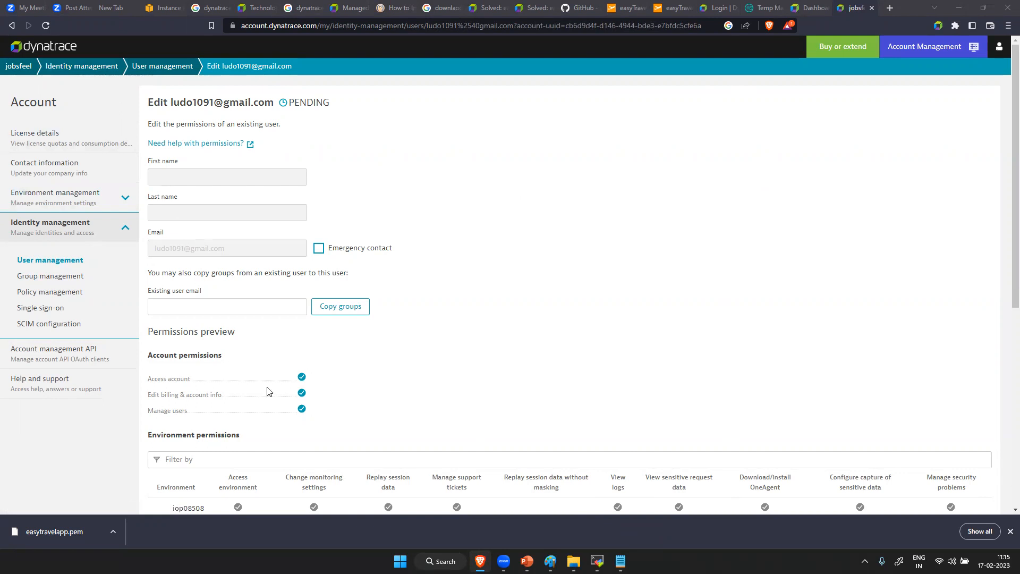
- Return to the trial license details and open the iop08508 environment from the consumption table
{"action": "scroll", "coordinate": [298, 256], "scroll_direction": "down", "scroll_amount": 7}
{"action": "scroll", "coordinate": [298, 262], "scroll_direction": "up", "scroll_amount": 7}
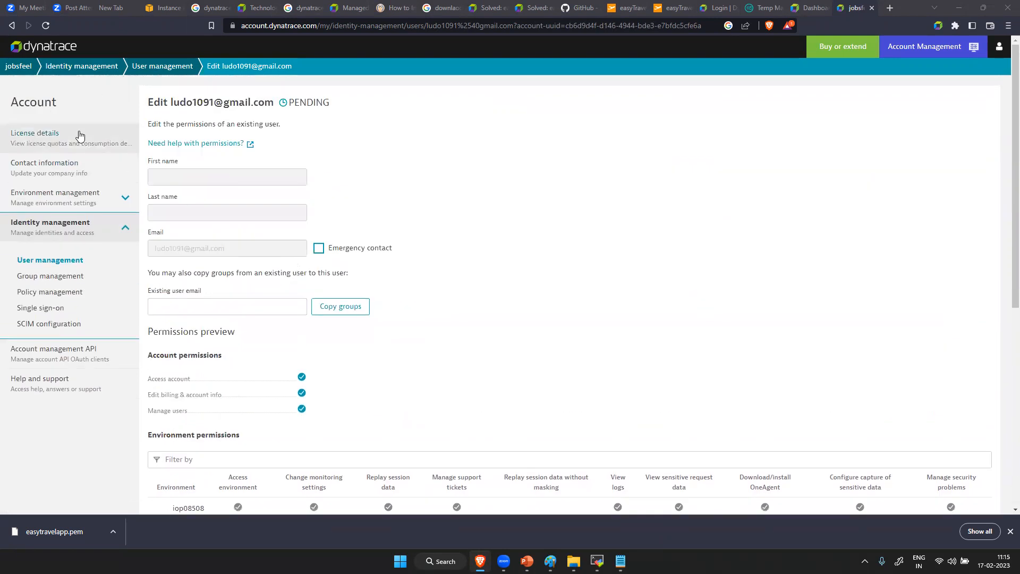
{"action": "left_click", "coordinate": [78, 136]}
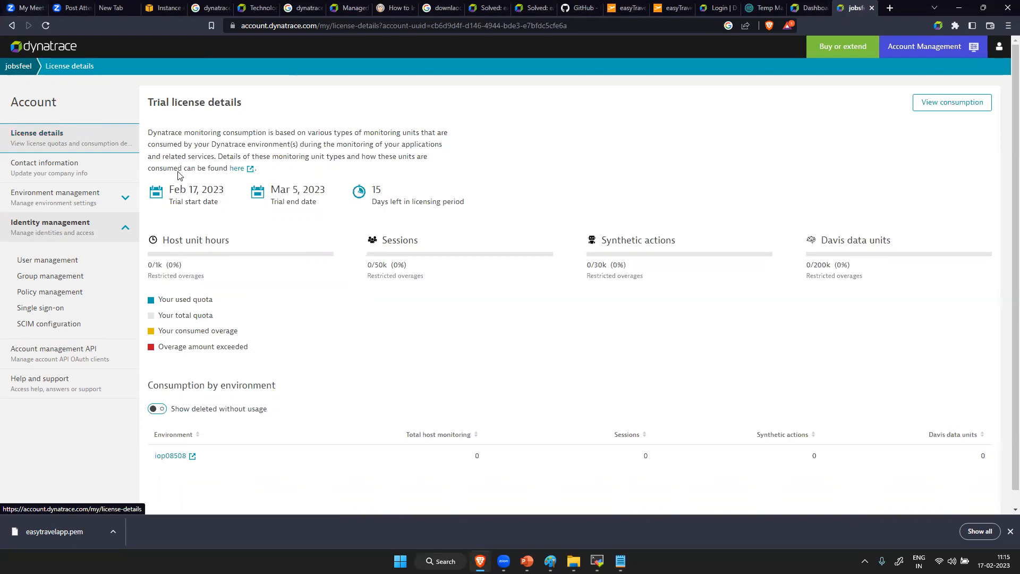
{"action": "left_click", "coordinate": [191, 455]}
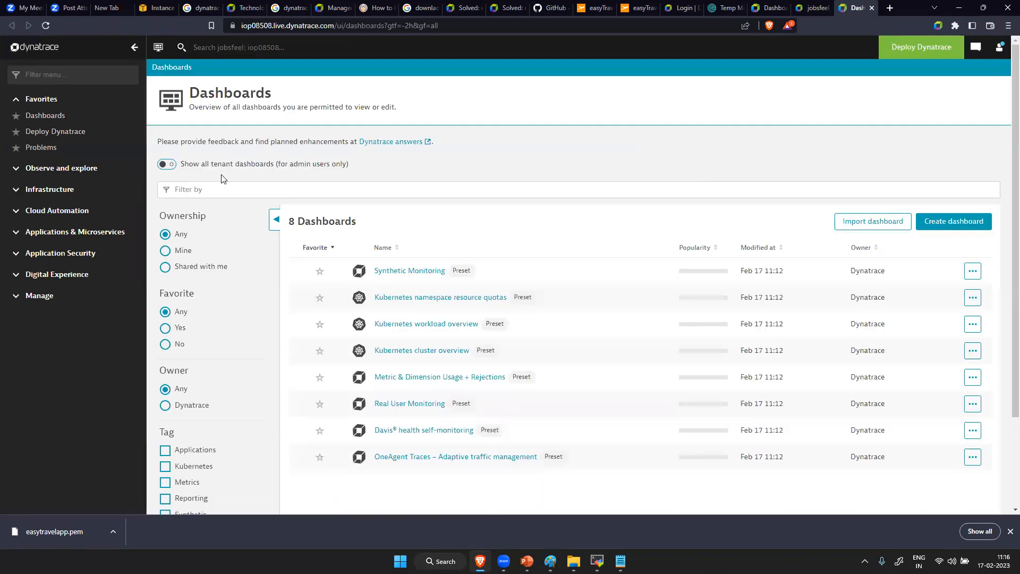
- Start the OneAgent installation from Deploy Dynatrace and choose Linux as the platform
{"action": "left_click", "coordinate": [64, 297]}
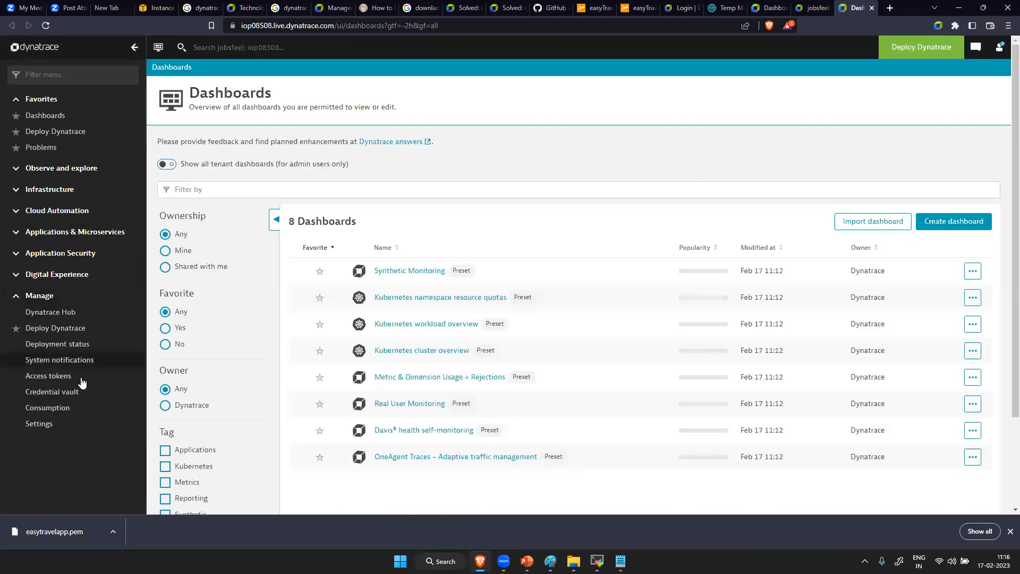
{"action": "left_click", "coordinate": [101, 336]}
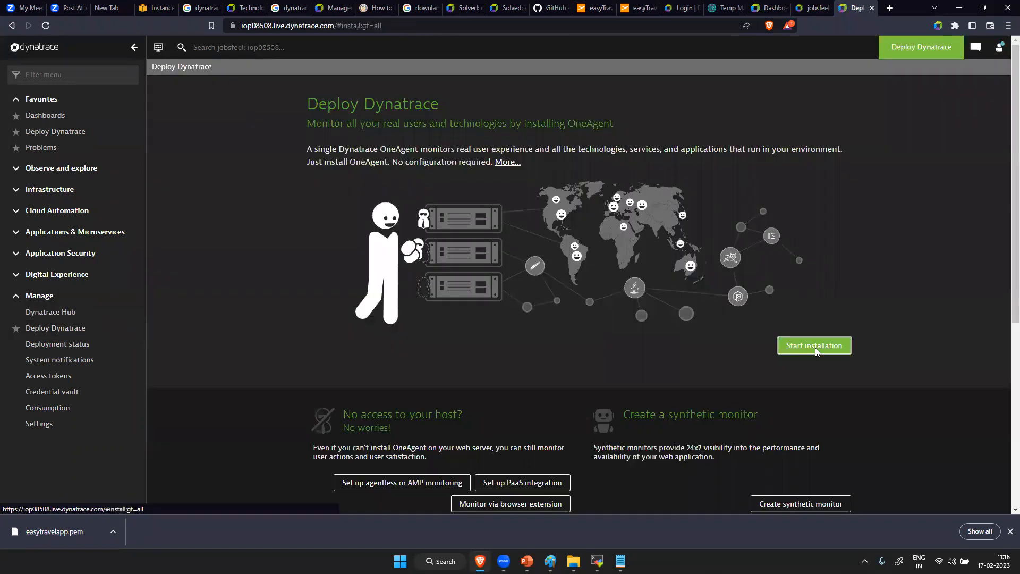
{"action": "left_click", "coordinate": [815, 348]}
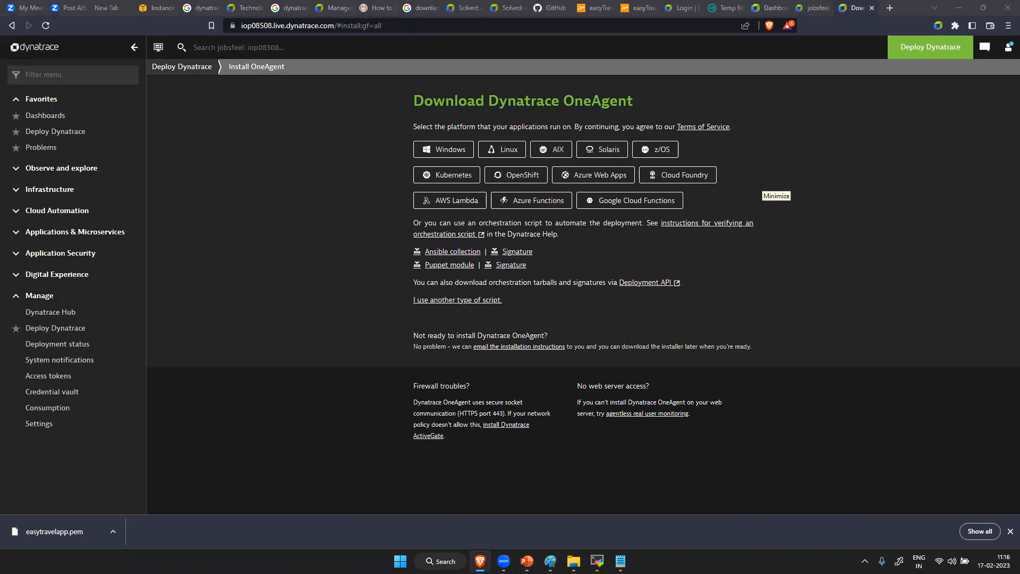
{"action": "left_click", "coordinate": [509, 149]}
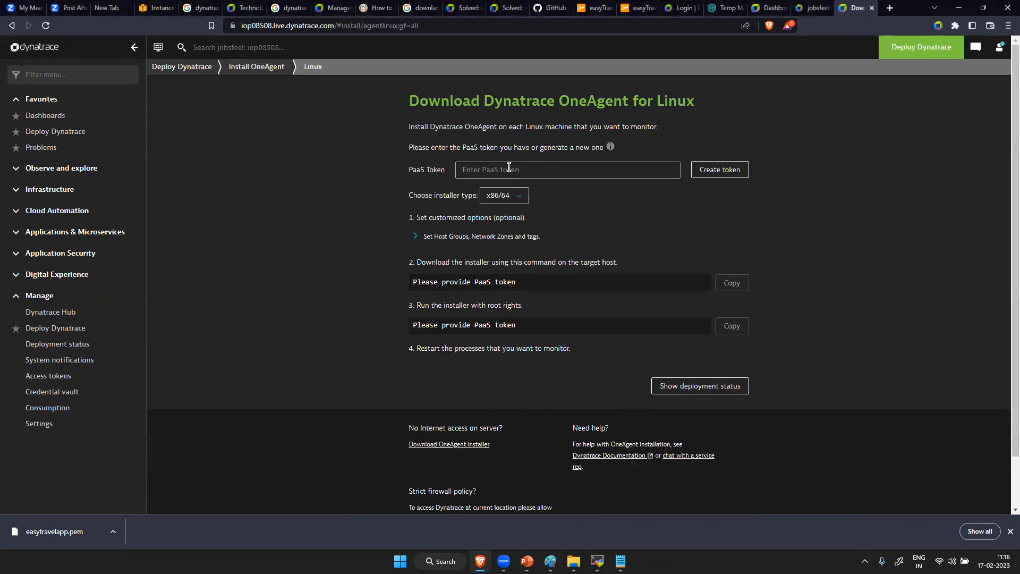
{"action": "left_click", "coordinate": [272, 68]}
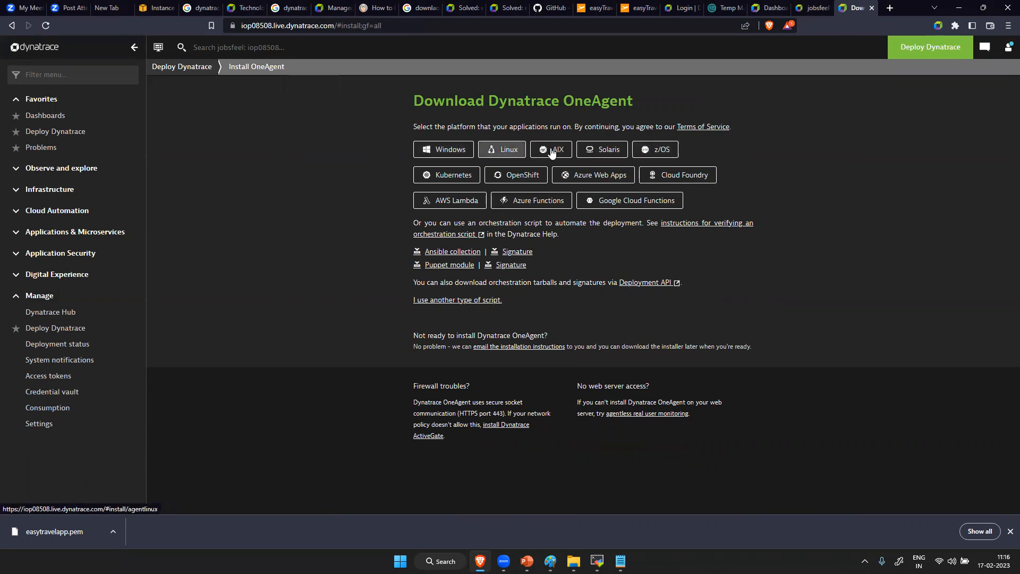
{"action": "left_click", "coordinate": [501, 150]}
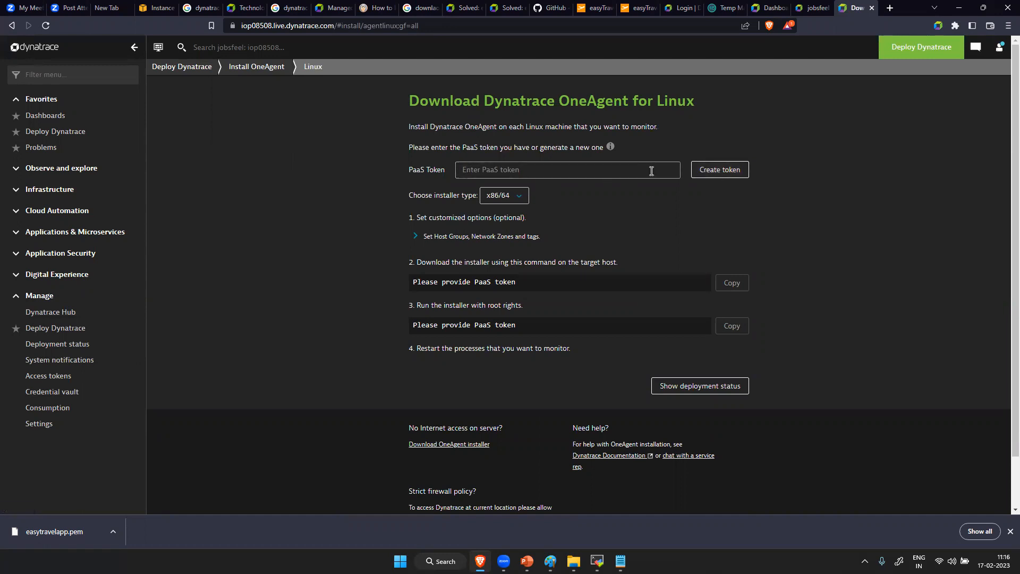
- Open the Access tokens page in a new browser tab and close the leftover meeting, search, documentation, GitHub and easyTravel tabs
{"action": "right_click", "coordinate": [59, 378]}
{"action": "left_click", "coordinate": [125, 386]}
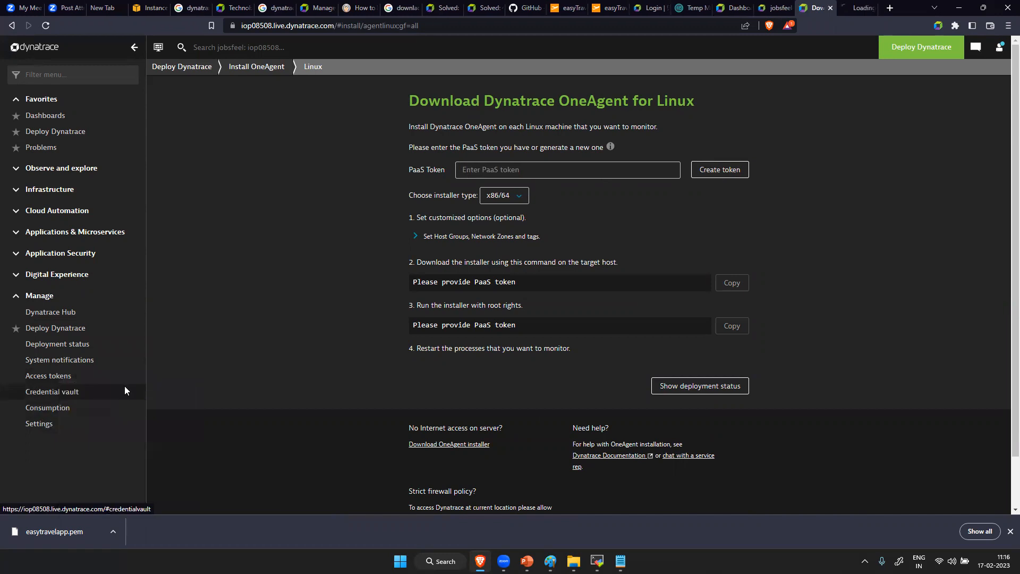
{"action": "left_click", "coordinate": [36, 8]}
{"action": "left_click", "coordinate": [37, 8]}
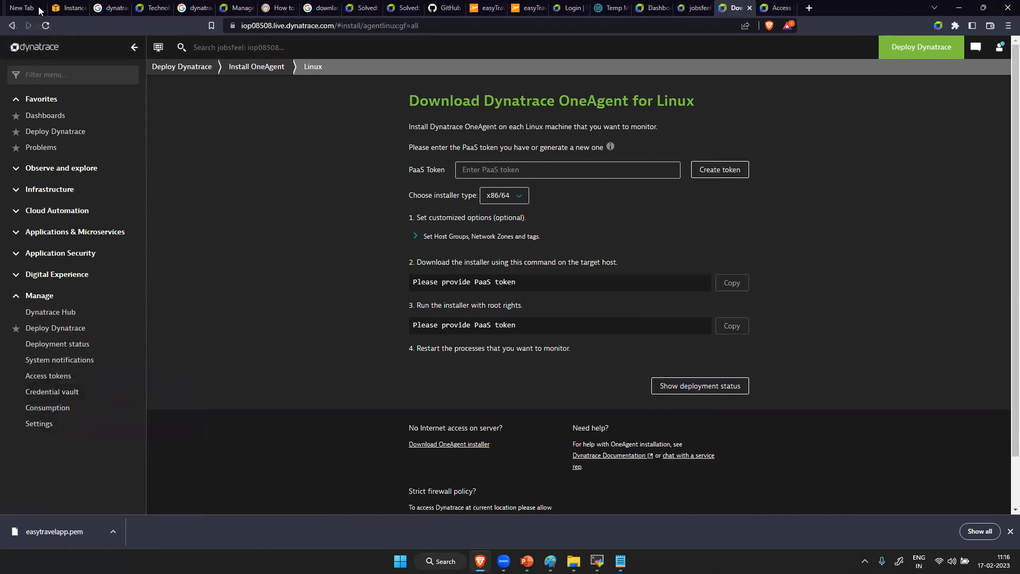
{"action": "left_click", "coordinate": [39, 9]}
{"action": "left_click", "coordinate": [79, 9]}
{"action": "left_click", "coordinate": [78, 9]}
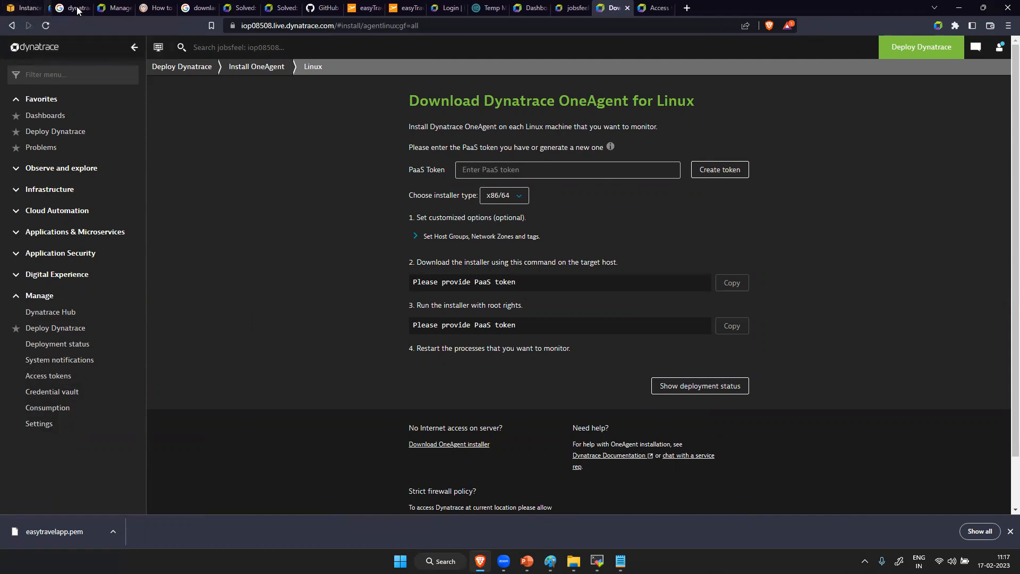
{"action": "left_click", "coordinate": [78, 8]}
{"action": "left_click", "coordinate": [77, 9]}
{"action": "left_click", "coordinate": [77, 8]}
{"action": "left_click", "coordinate": [77, 9]}
{"action": "left_click", "coordinate": [79, 8]}
{"action": "left_click", "coordinate": [79, 8]}
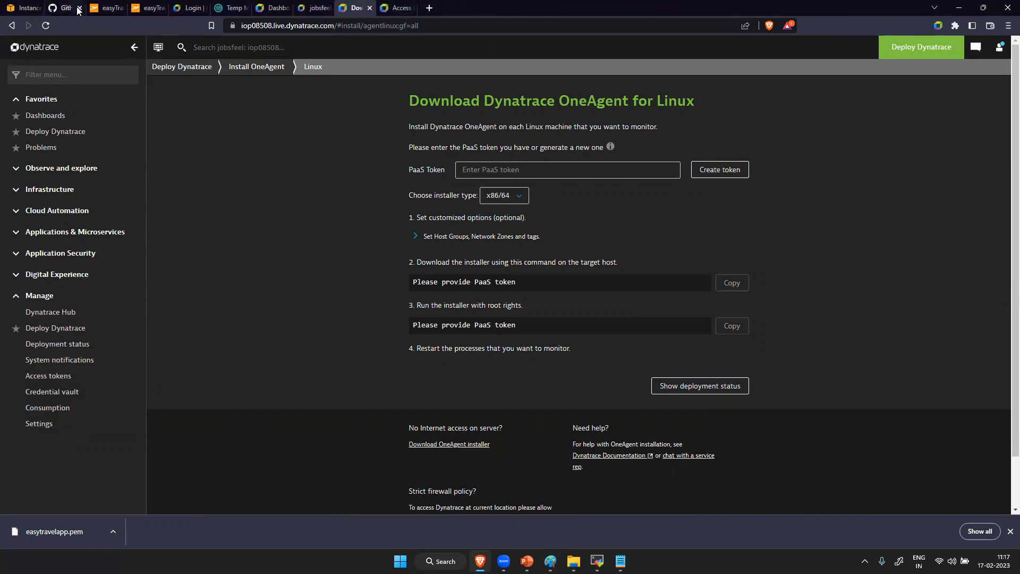
{"action": "left_click", "coordinate": [78, 8]}
{"action": "left_click", "coordinate": [79, 8]}
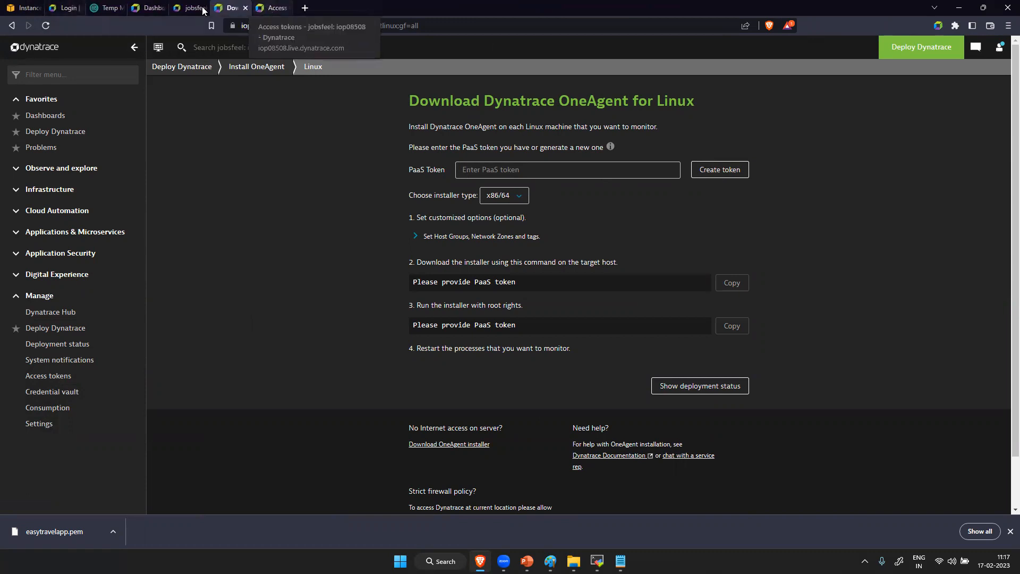
- Start generating a new access token on the Access tokens page and name it oneagent
{"action": "left_click", "coordinate": [274, 6]}
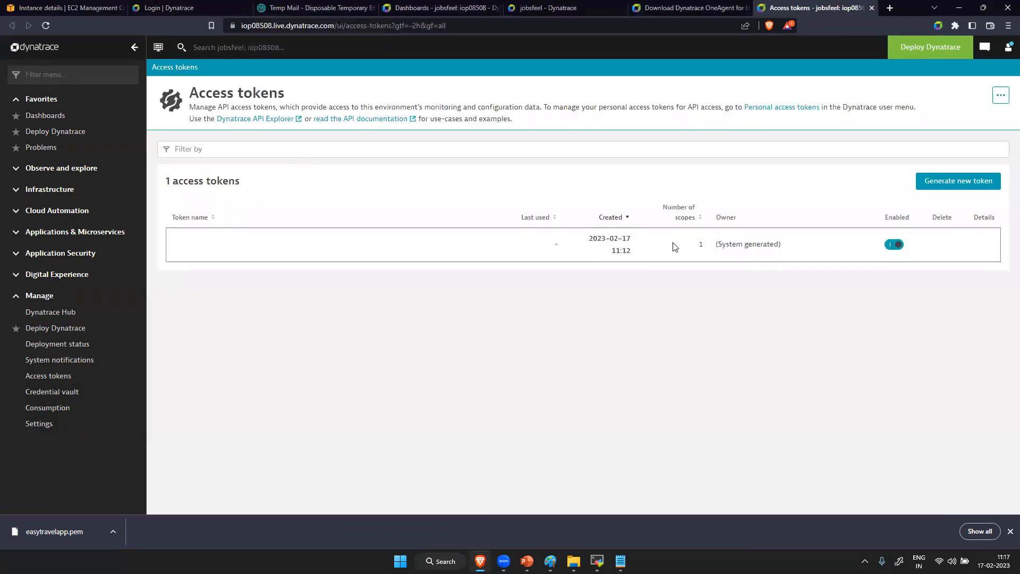
{"action": "left_click", "coordinate": [976, 180]}
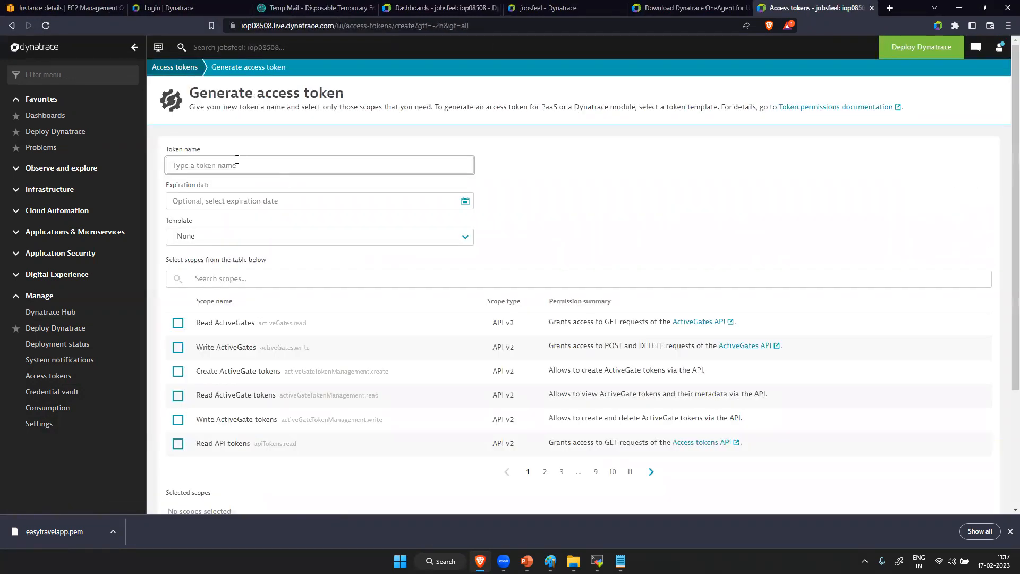
{"action": "left_click", "coordinate": [227, 200]}
{"action": "left_click", "coordinate": [225, 164]}
{"action": "type", "text": "pass"}
{"action": "key", "text": "BackSpace"}
{"action": "key", "text": "BackSpace"}
{"action": "key", "text": "BackSpace"}
{"action": "type", "text": "oneagent"}
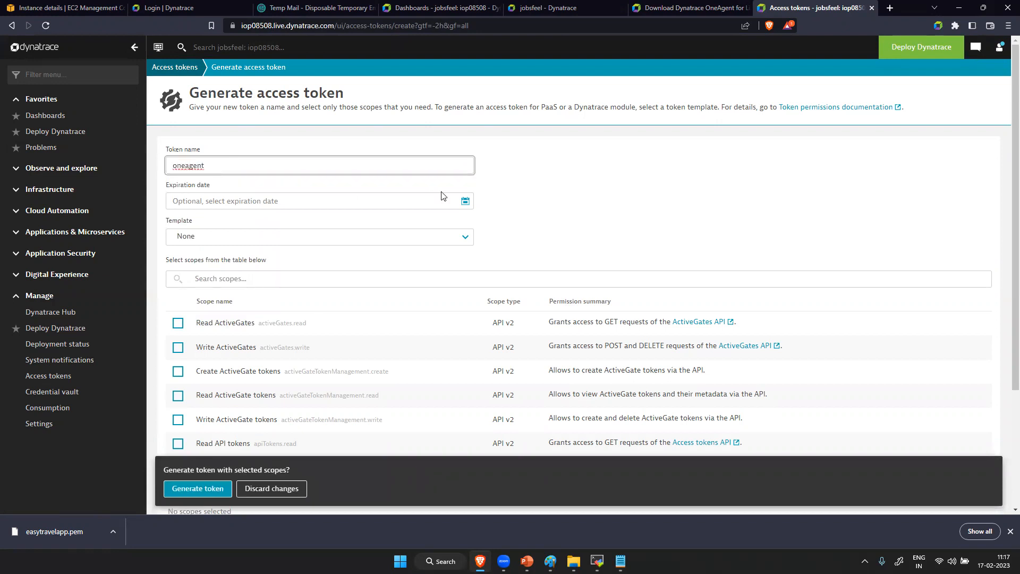
- Set the token's expiration date to 20 February 2023, choose the PaaS template and generate the token
{"action": "left_click", "coordinate": [465, 206]}
{"action": "left_click", "coordinate": [466, 206]}
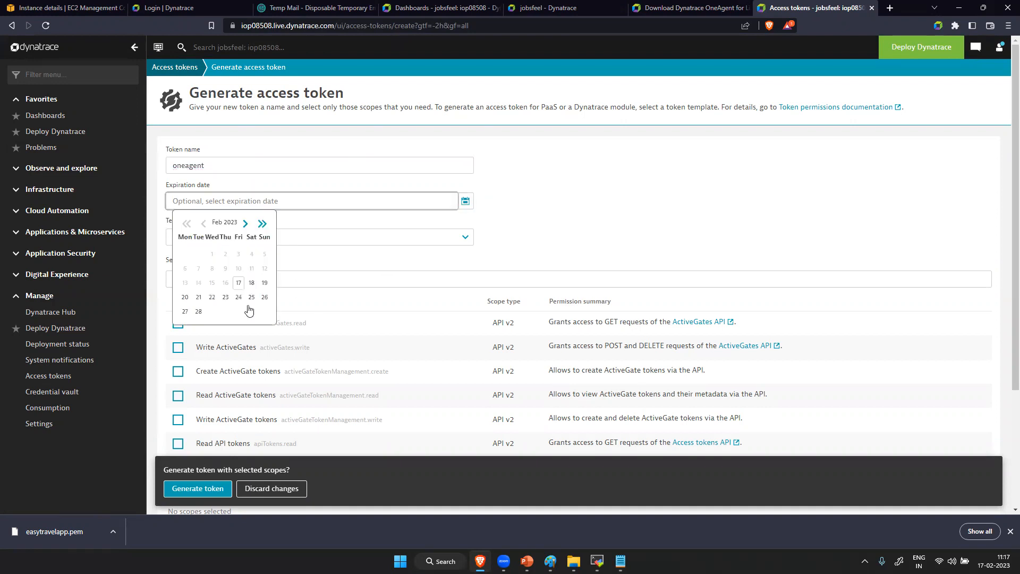
{"action": "left_click", "coordinate": [186, 304]}
{"action": "left_click", "coordinate": [247, 239]}
{"action": "left_click", "coordinate": [231, 268]}
{"action": "left_click", "coordinate": [211, 487]}
- Copy the generated access token and paste it into the PaaS Token field of the Linux OneAgent download page
{"action": "left_click", "coordinate": [354, 324]}
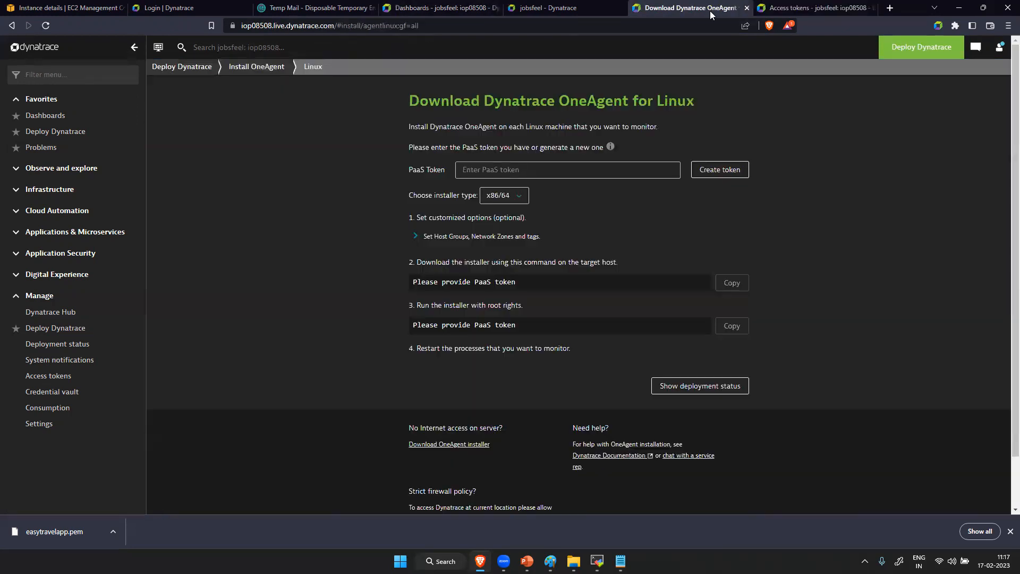
{"action": "left_click", "coordinate": [710, 9]}
{"action": "left_click", "coordinate": [574, 176]}
{"action": "key", "text": "ctrl+v"}
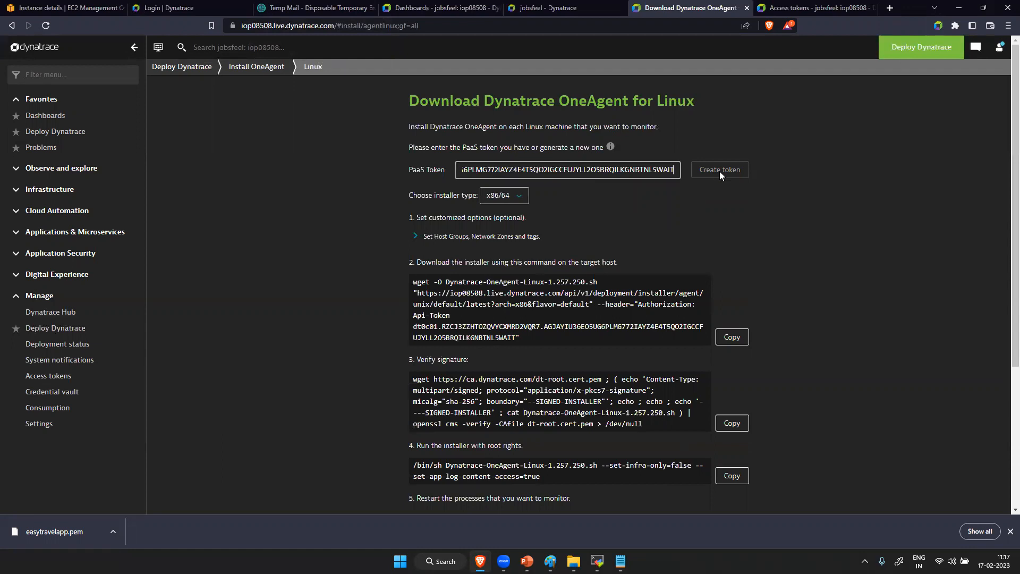
{"action": "left_click", "coordinate": [788, 8]}
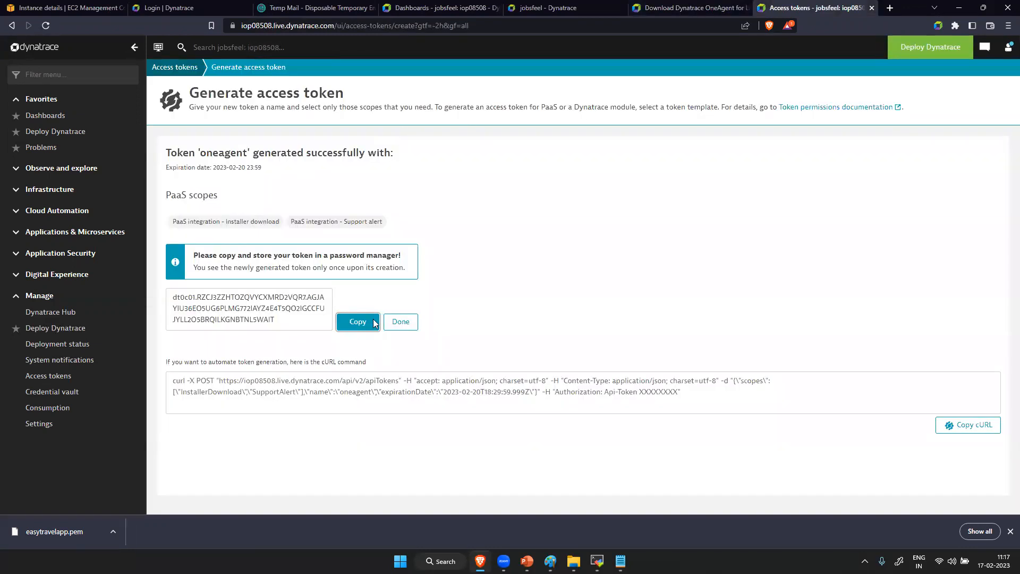
{"action": "left_click", "coordinate": [355, 323]}
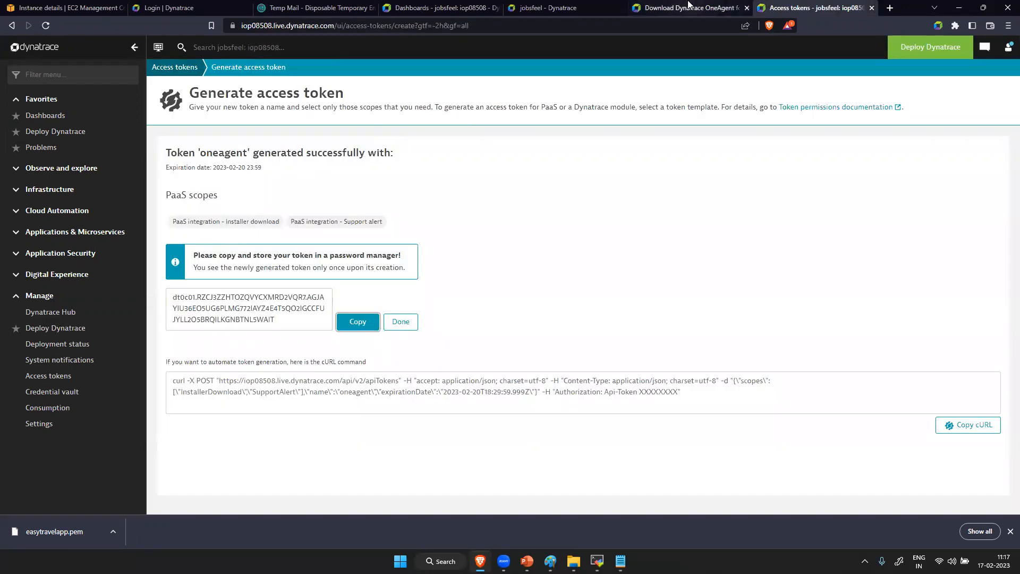
{"action": "left_click", "coordinate": [690, 8]}
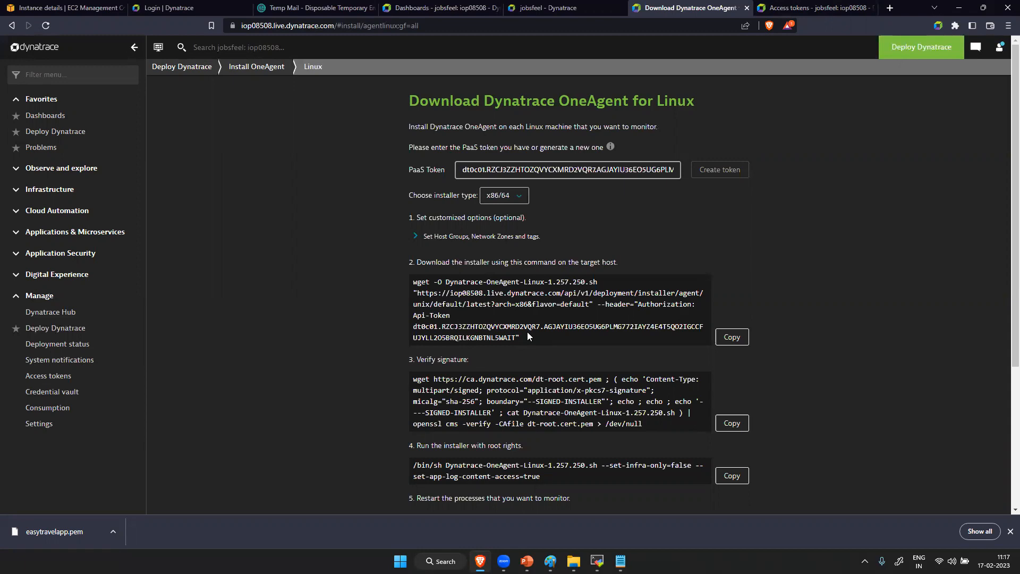
- Switch to MobaXterm, duplicate the running EC2 SSH session and close the original one
{"action": "key", "text": "alt+Tab"}
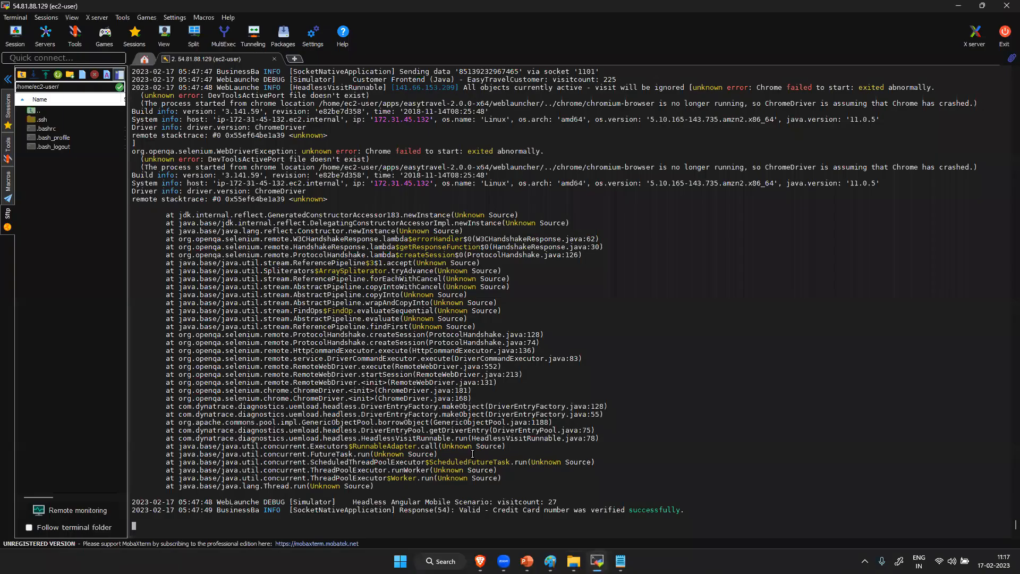
{"action": "right_click", "coordinate": [214, 61]}
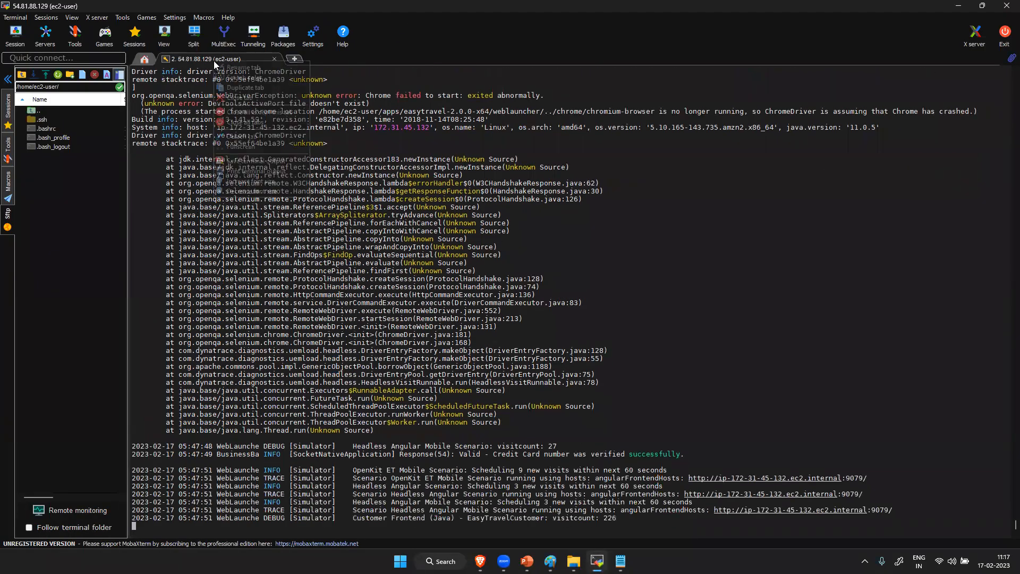
{"action": "left_click", "coordinate": [249, 86]}
{"action": "left_click", "coordinate": [274, 58]}
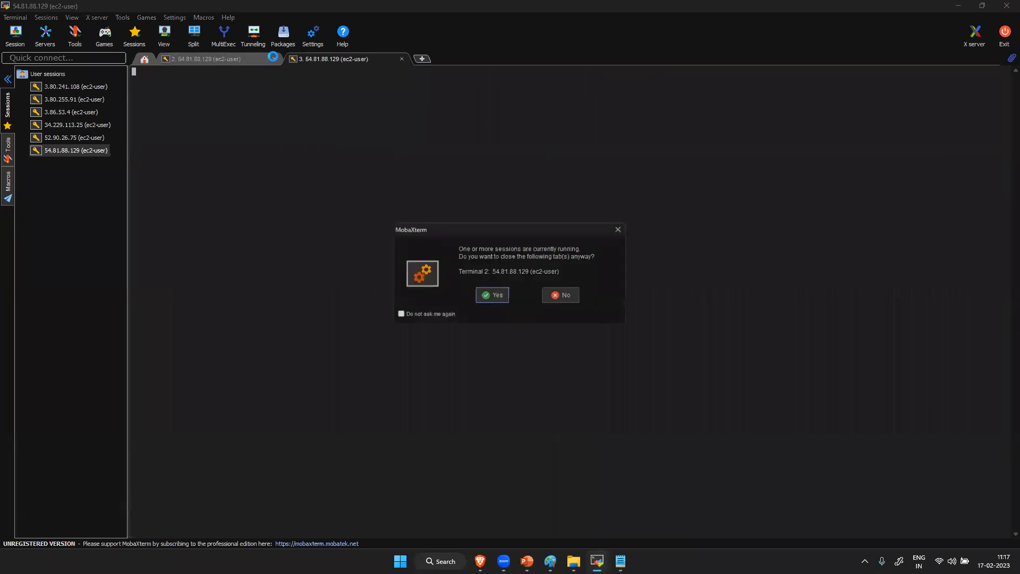
{"action": "left_click", "coordinate": [491, 296]}
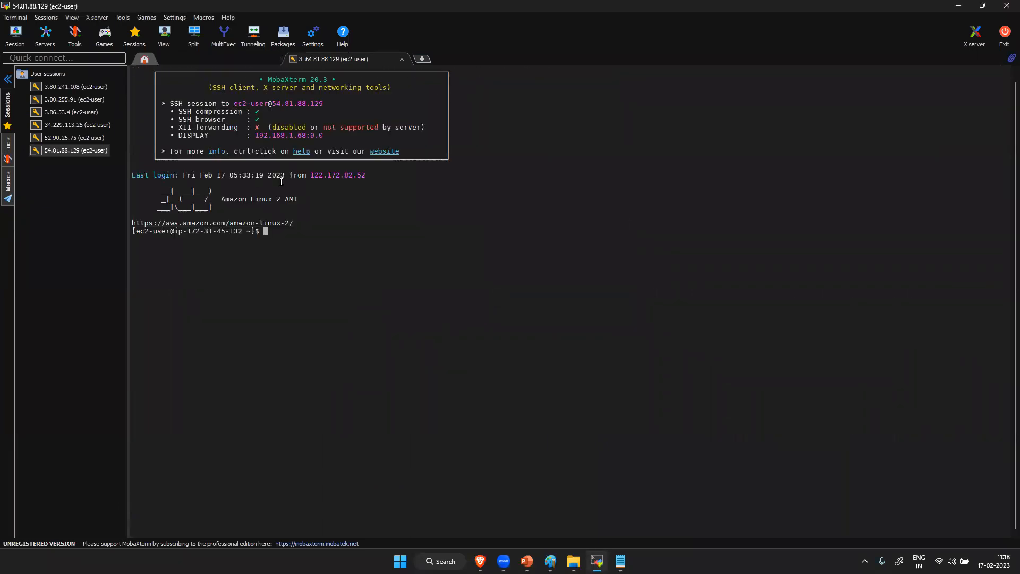
- Become root with sudo su and run Dynatrace's wget command with its API token to download Dynatrace-OneAgent-Linux-1.257.250.sh
{"action": "type", "text": "sudo su"}
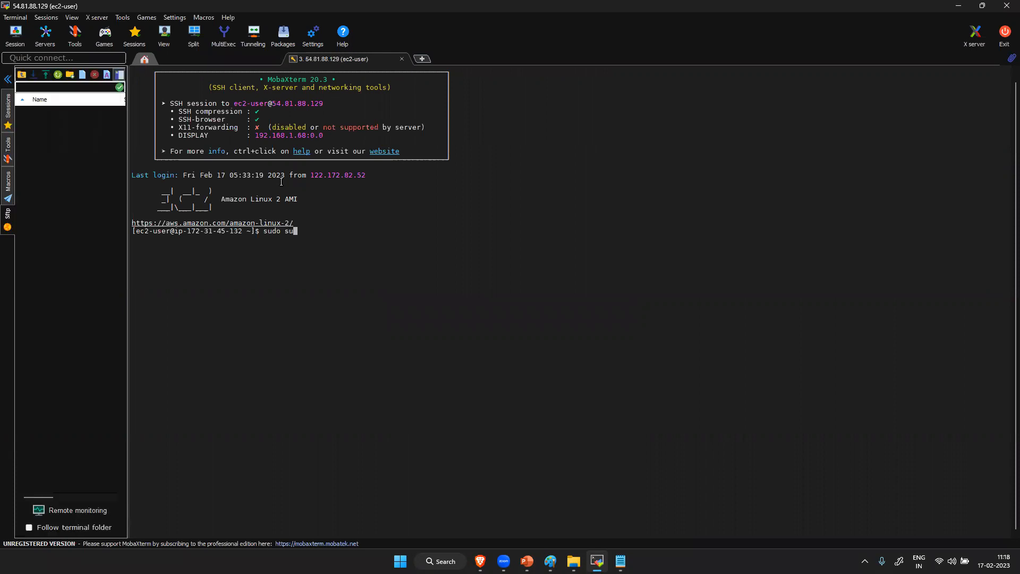
{"action": "key", "text": "Return"}
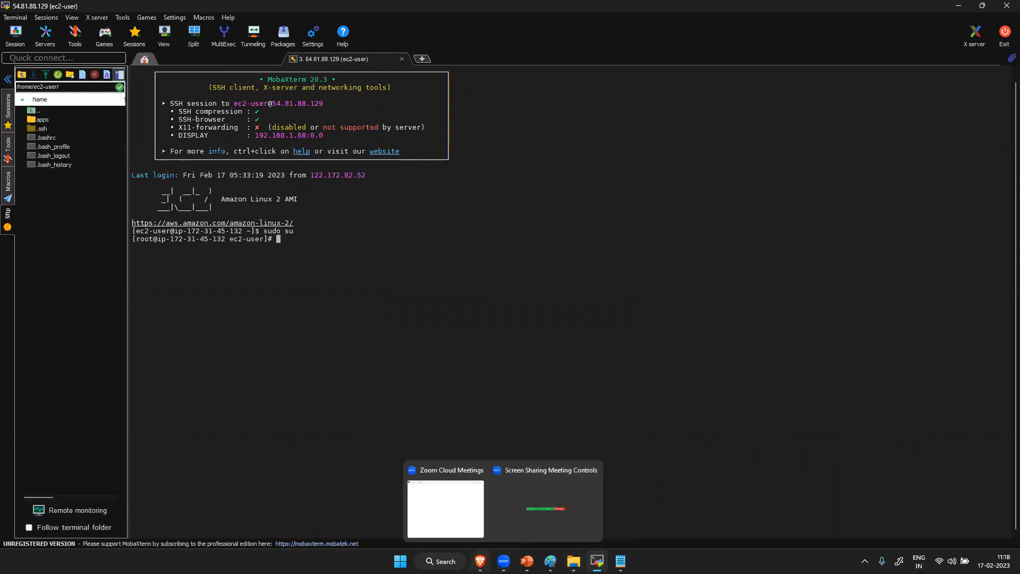
{"action": "left_click", "coordinate": [486, 507]}
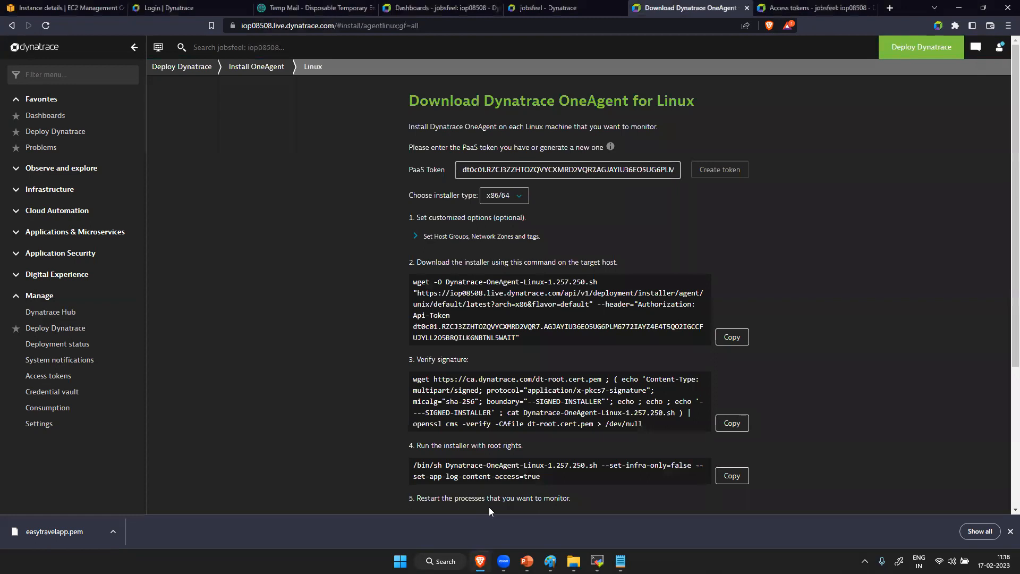
{"action": "left_click", "coordinate": [732, 336]}
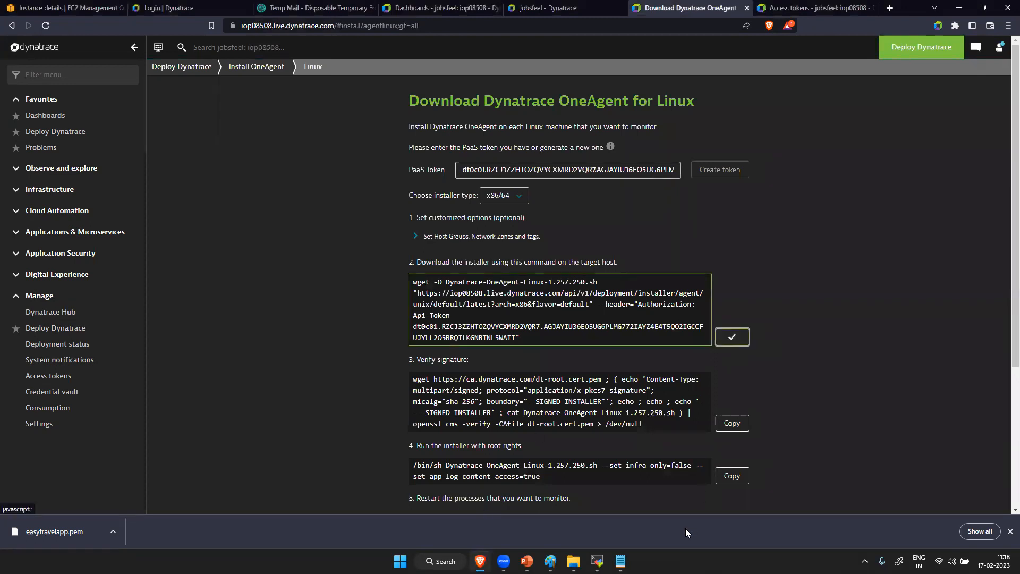
{"action": "key", "text": "alt+Tab"}
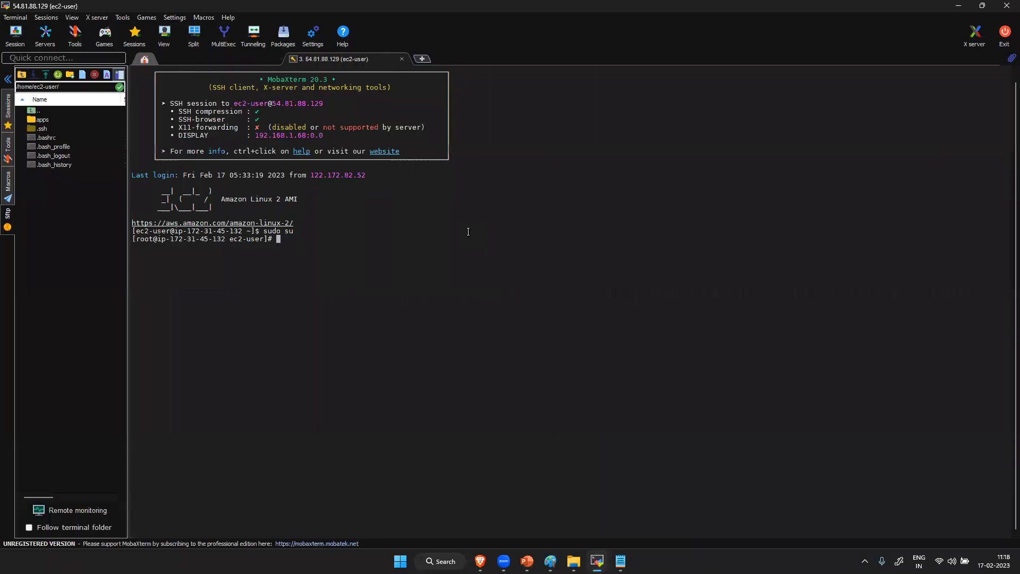
{"action": "right_click", "coordinate": [468, 231]}
{"action": "key", "text": "Return"}
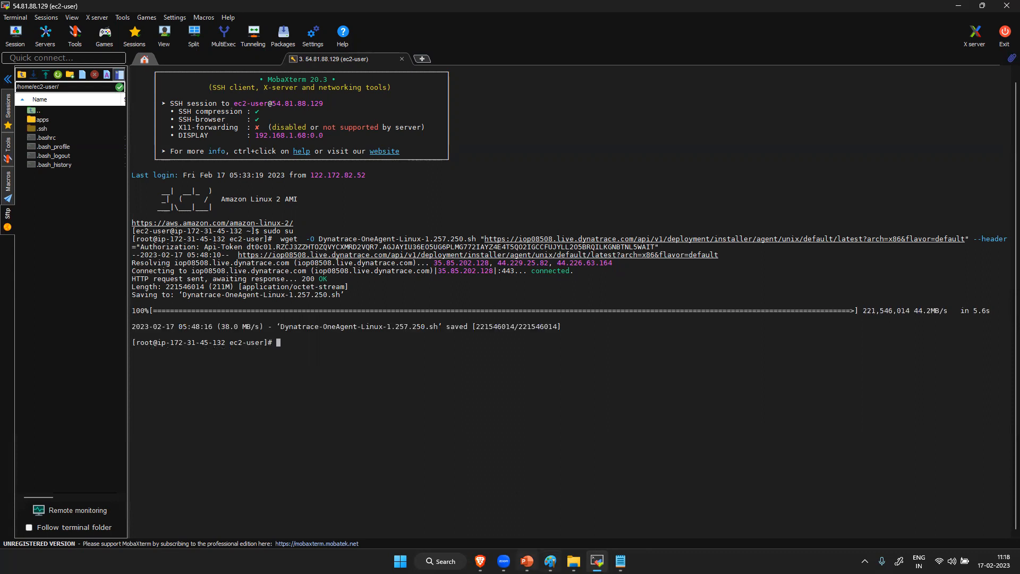
- Copy the signature verification command from the OneAgent page and run it in the EC2 terminal
{"action": "left_click", "coordinate": [480, 561]}
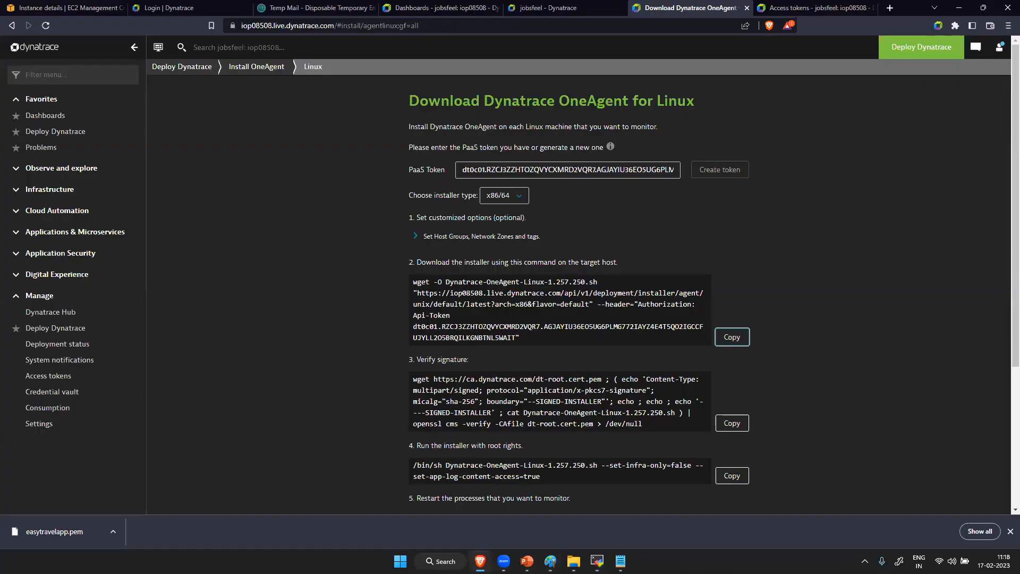
{"action": "left_click", "coordinate": [737, 430]}
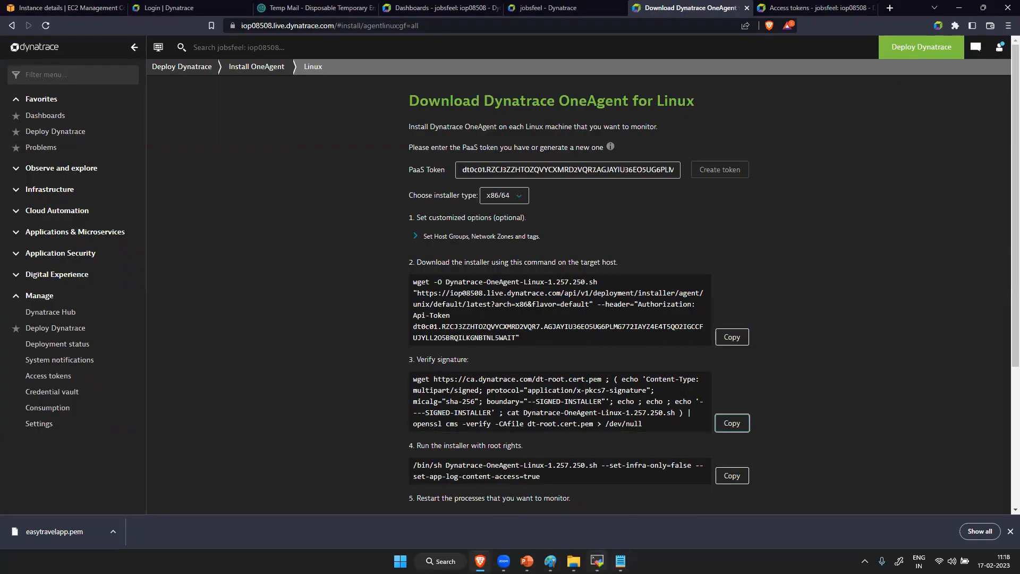
{"action": "key", "text": "alt+Tab"}
{"action": "right_click", "coordinate": [490, 388]}
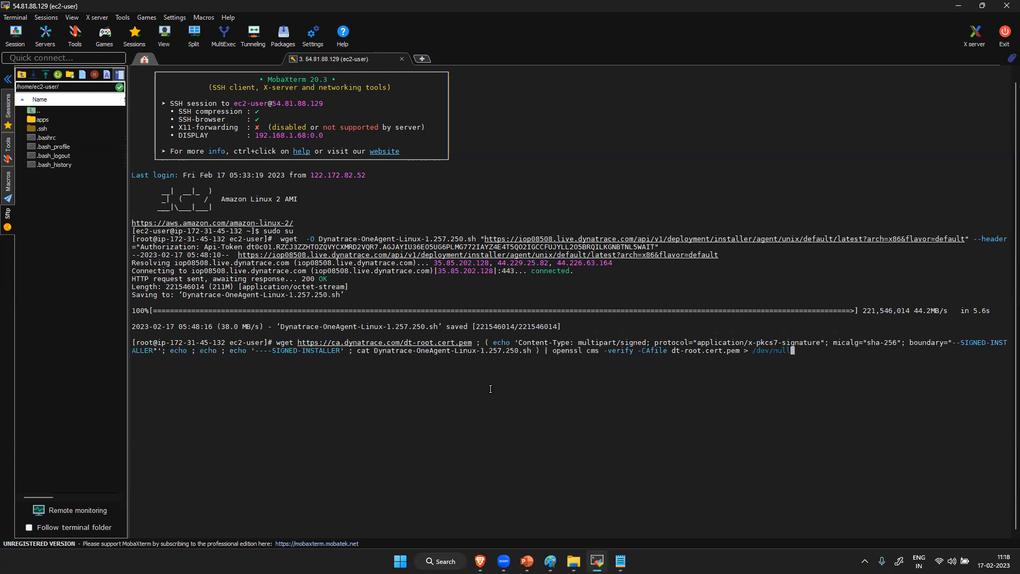
{"action": "key", "text": "Return"}
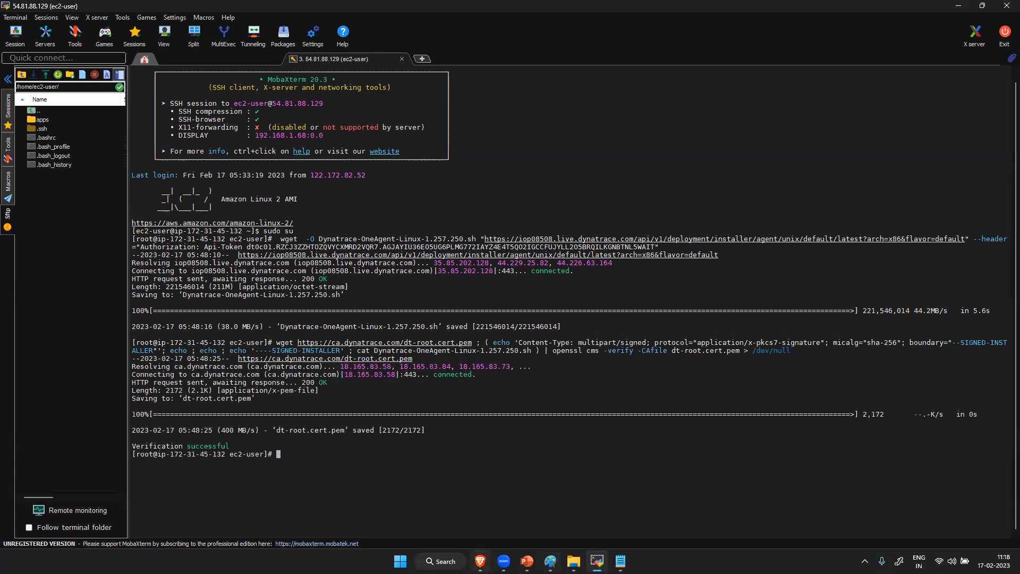
- Copy the installer command with --set-infra-only=false and --set-app-log-content-access=true from the OneAgent page and run it in the root terminal
{"action": "left_click", "coordinate": [482, 561]}
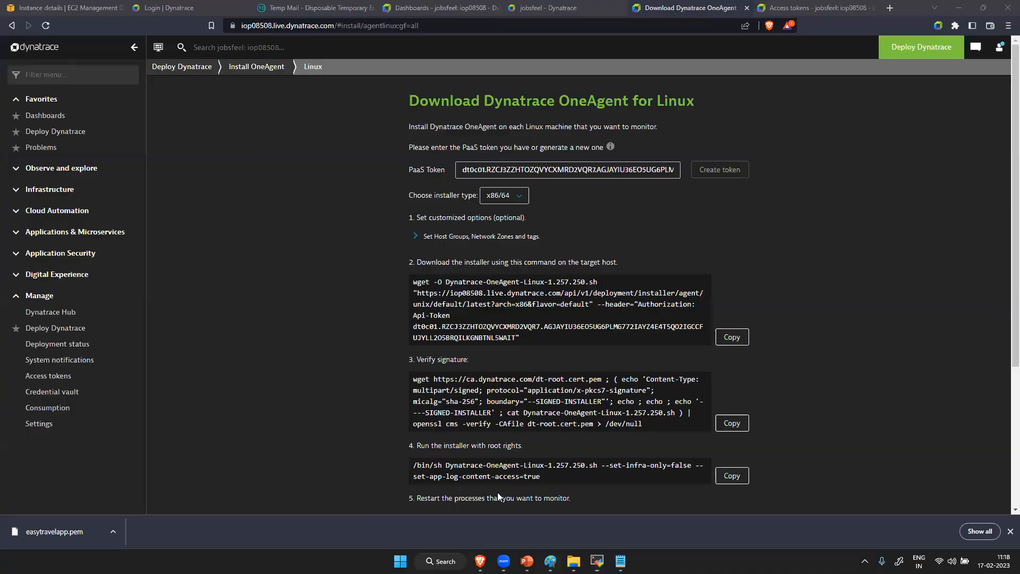
{"action": "left_click", "coordinate": [731, 477]}
{"action": "scroll", "coordinate": [586, 472], "scroll_direction": "down", "scroll_amount": 4}
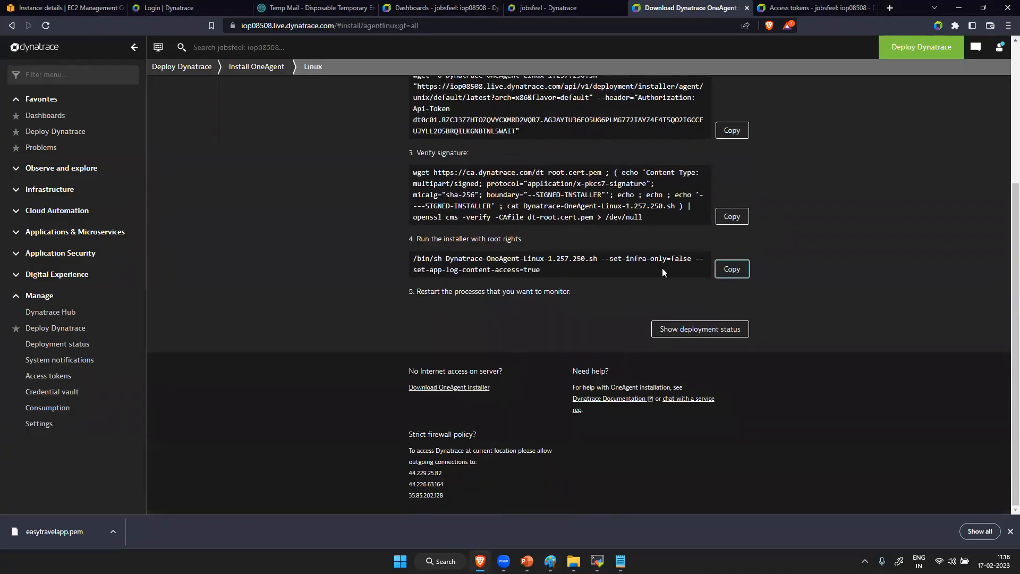
{"action": "left_click", "coordinate": [733, 269]}
{"action": "left_click", "coordinate": [597, 561]}
{"action": "right_click", "coordinate": [500, 461]}
{"action": "key", "text": "Return"}
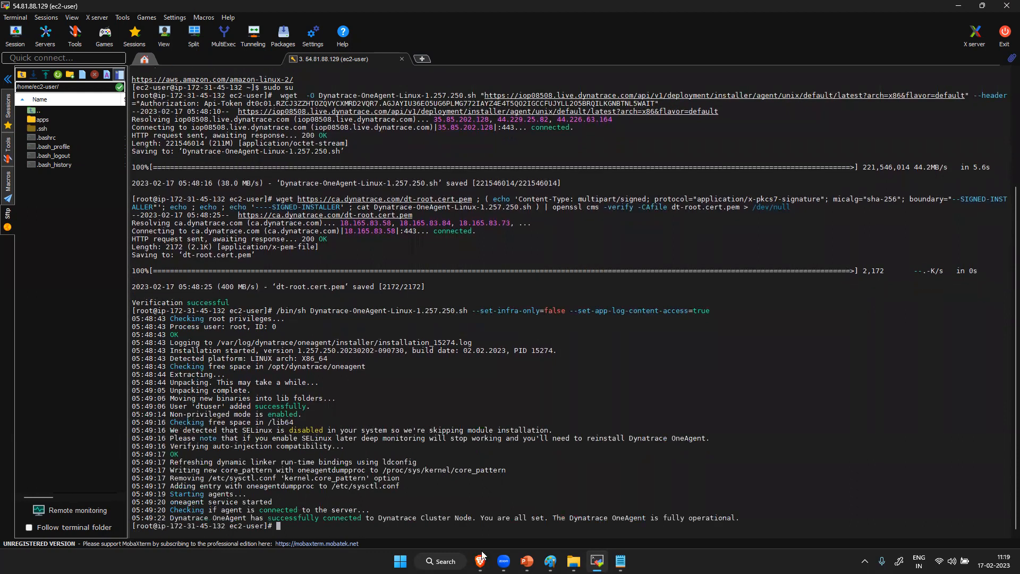
- Return to the Linux OneAgent page in the browser and review the installation steps for what remains after the installer
{"action": "mouse_move", "coordinate": [481, 562]}
{"action": "left_click", "coordinate": [479, 504]}
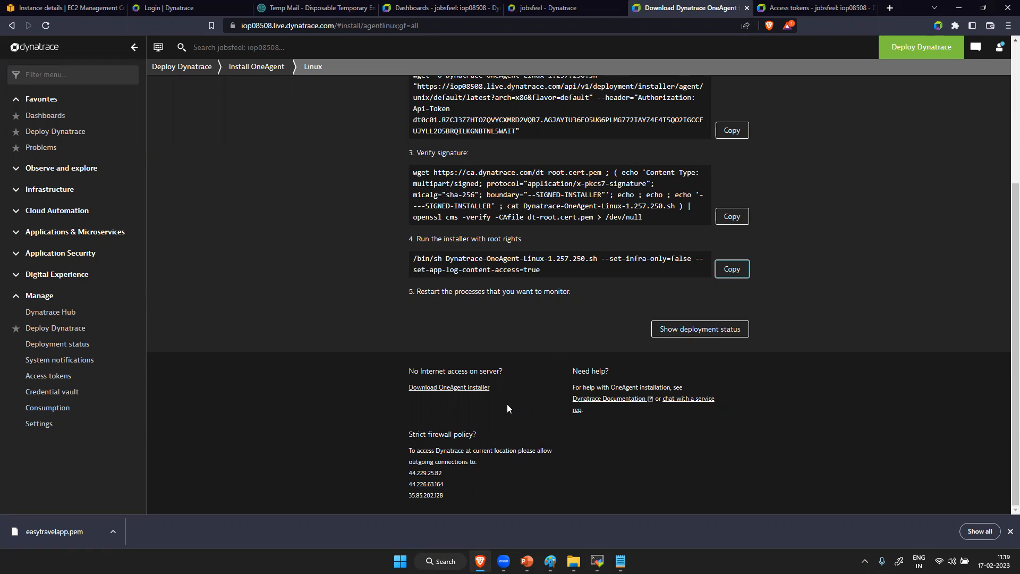
{"action": "scroll", "coordinate": [519, 367], "scroll_direction": "up", "scroll_amount": 4}
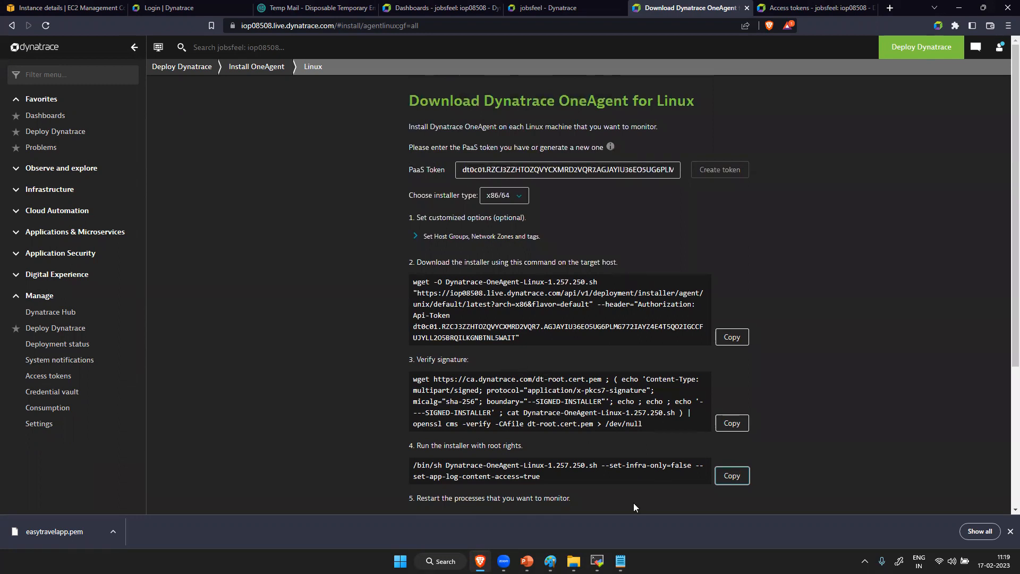
{"action": "key", "text": "alt+Tab"}
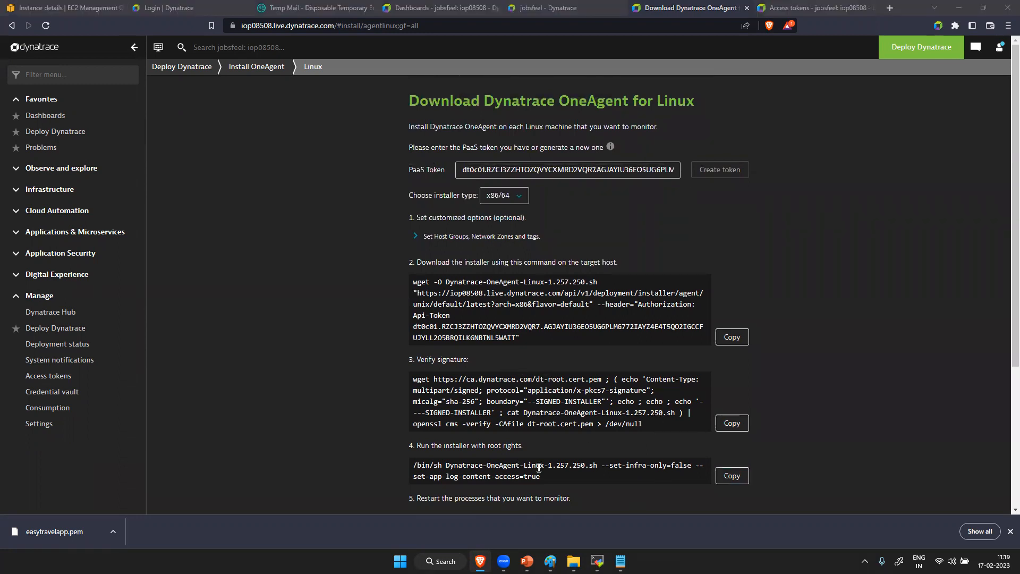
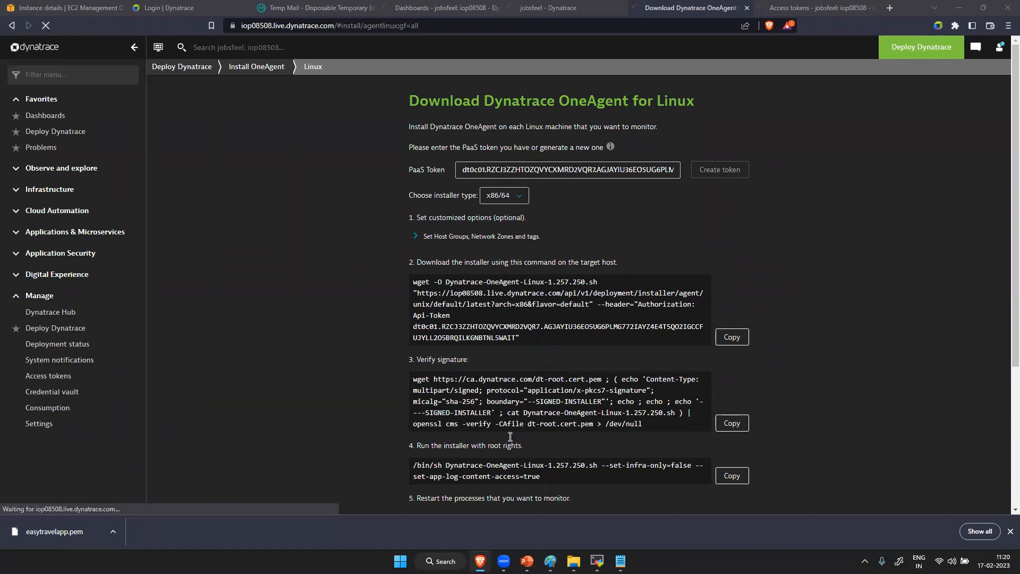
- Review the remaining OneAgent instructions and the Strict firewall policy section alongside the installer output in the MobaXterm terminal
{"action": "scroll", "coordinate": [540, 342], "scroll_direction": "down", "scroll_amount": 4}
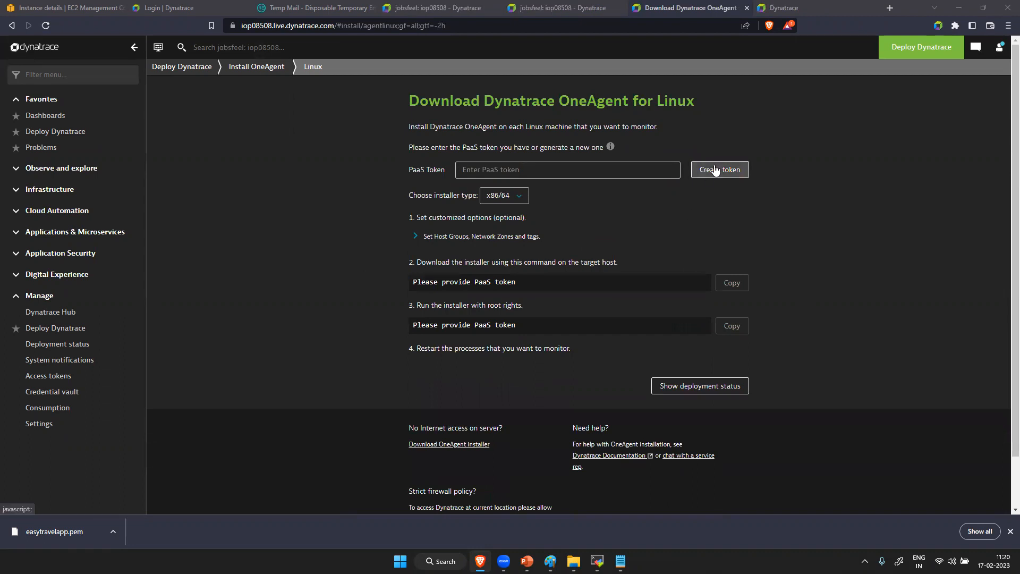
{"action": "left_click", "coordinate": [597, 561]}
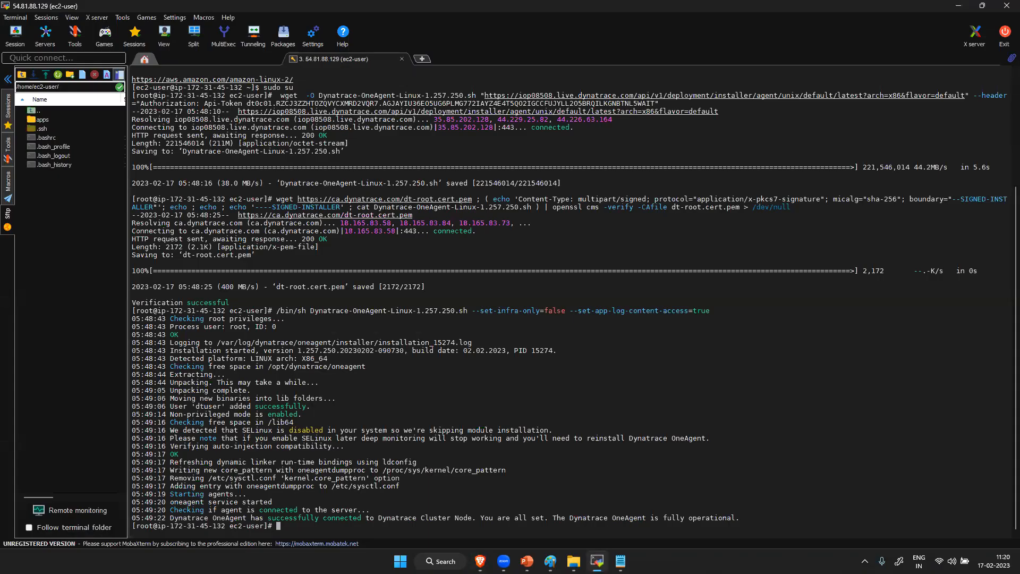
{"action": "left_click", "coordinate": [480, 561]}
{"action": "scroll", "coordinate": [476, 380], "scroll_direction": "down", "scroll_amount": 2}
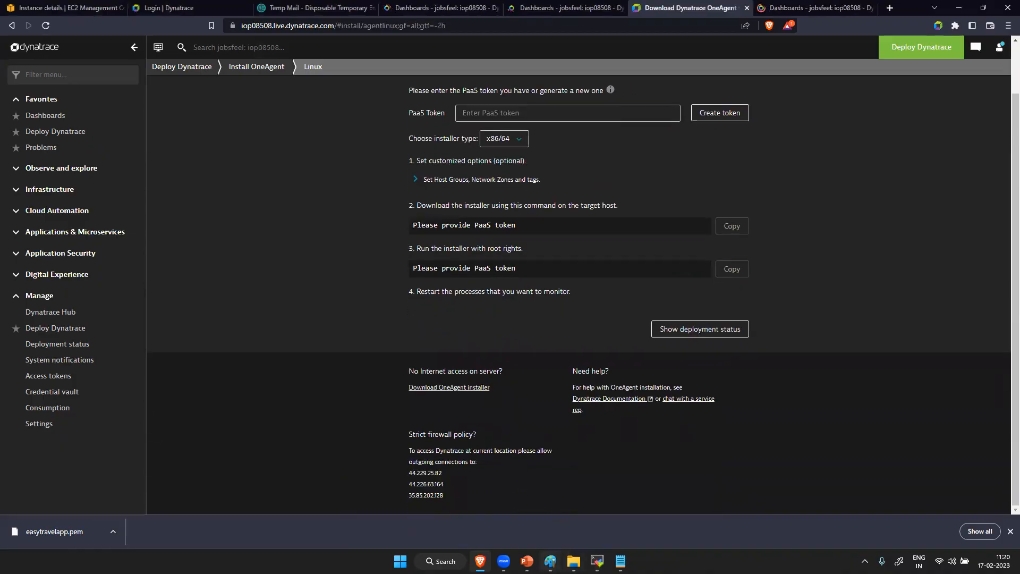
{"action": "mouse_move", "coordinate": [550, 561]}
{"action": "left_click", "coordinate": [597, 561]}
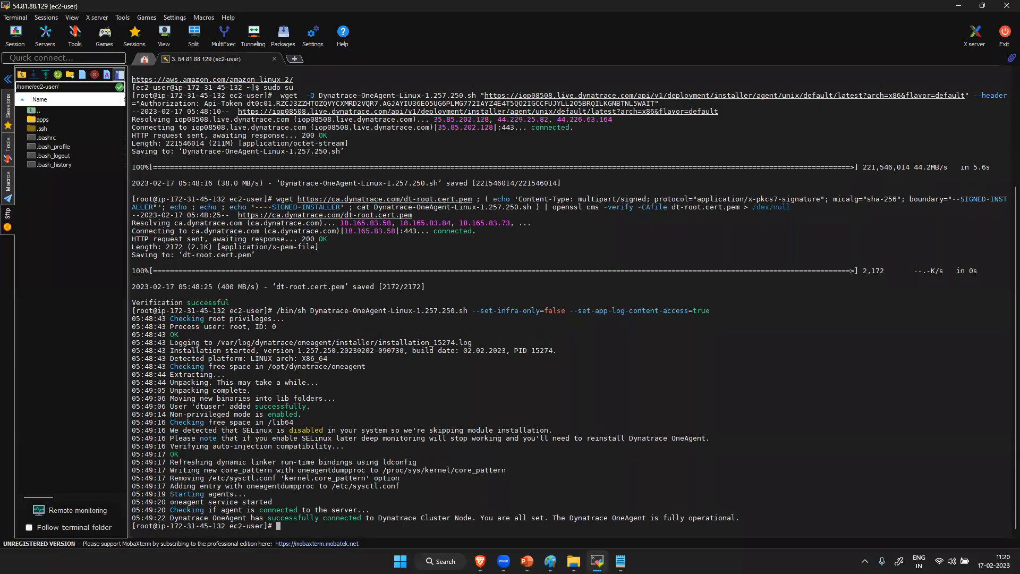
- Switch to Paint and start a new blank drawing, discarding the current unsaved sketch
{"action": "left_click", "coordinate": [551, 561]}
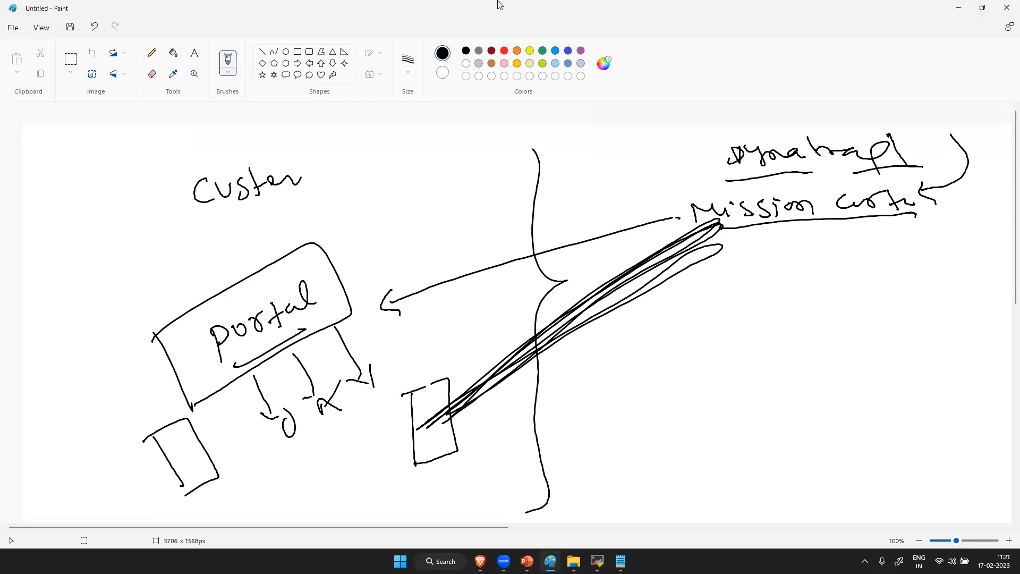
{"action": "left_click", "coordinate": [13, 28]}
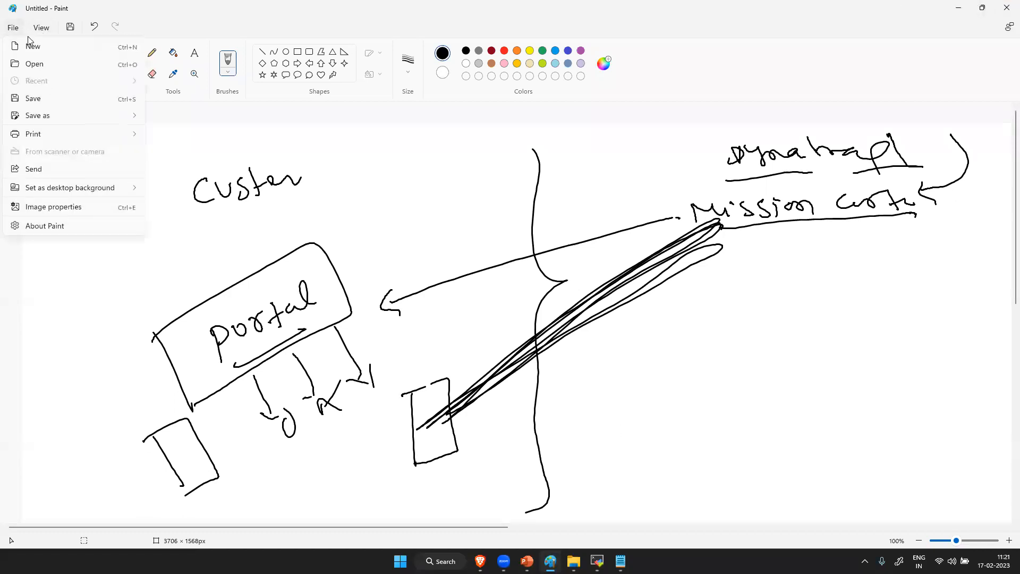
{"action": "left_click", "coordinate": [42, 50]}
{"action": "left_click", "coordinate": [505, 305]}
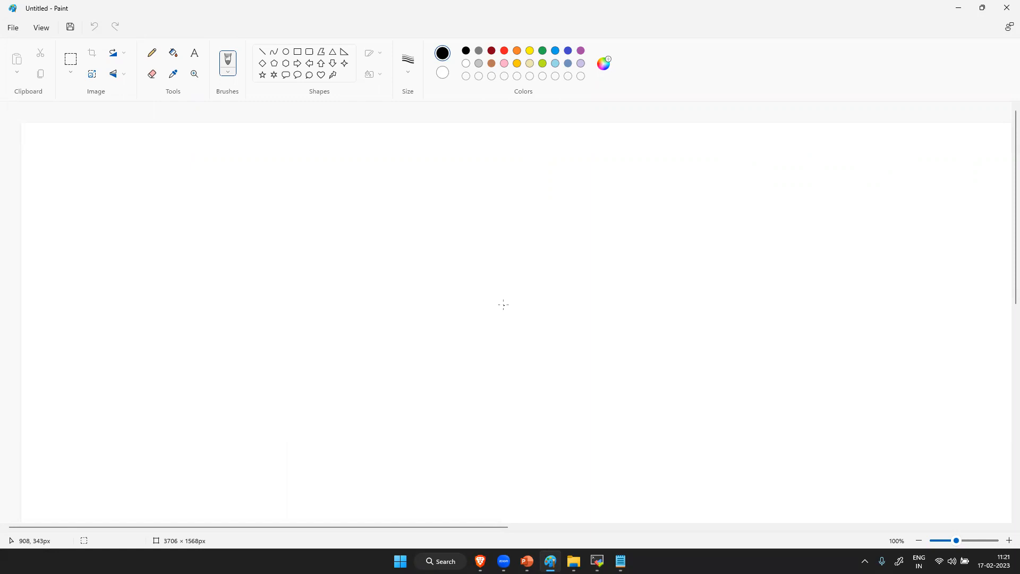
- Sketch a box with a small agent figure inside and a long curved arrow leading from the figure to the other side
{"action": "mouse_move", "coordinate": [111, 284]}
{"action": "left_mouse_down"}
{"action": "mouse_move", "coordinate": [118, 376]}
{"action": "mouse_move", "coordinate": [208, 309]}
{"action": "mouse_move", "coordinate": [131, 375]}
{"action": "left_mouse_up"}
{"action": "mouse_move", "coordinate": [161, 330]}
{"action": "left_mouse_down"}
{"action": "mouse_move", "coordinate": [171, 369]}
{"action": "mouse_move", "coordinate": [194, 374]}
{"action": "left_mouse_up"}
{"action": "mouse_move", "coordinate": [170, 338]}
{"action": "left_mouse_down"}
{"action": "mouse_move", "coordinate": [433, 253]}
{"action": "mouse_move", "coordinate": [428, 267]}
{"action": "left_mouse_up"}
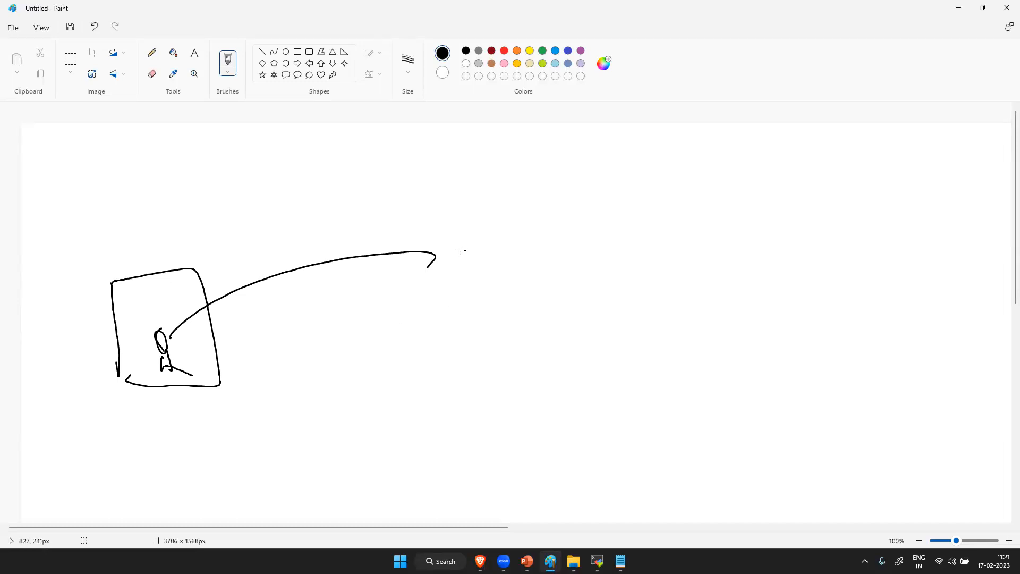
- Draw a larger second box at the arrow's end, with a short arrow from it to the handwritten text "Web UI"
{"action": "left_click_drag", "start_coordinate": [464, 228], "coordinate": [485, 330]}
{"action": "mouse_move", "coordinate": [459, 217]}
{"action": "left_mouse_down"}
{"action": "mouse_move", "coordinate": [481, 216]}
{"action": "mouse_move", "coordinate": [610, 335]}
{"action": "mouse_move", "coordinate": [517, 331]}
{"action": "left_mouse_up"}
{"action": "mouse_move", "coordinate": [576, 197]}
{"action": "left_mouse_down"}
{"action": "mouse_move", "coordinate": [622, 141]}
{"action": "mouse_move", "coordinate": [625, 173]}
{"action": "left_mouse_up"}
{"action": "mouse_move", "coordinate": [667, 140]}
{"action": "left_mouse_down"}
{"action": "mouse_move", "coordinate": [682, 158]}
{"action": "mouse_move", "coordinate": [716, 142]}
{"action": "left_mouse_up"}
{"action": "left_click_drag", "start_coordinate": [723, 151], "coordinate": [732, 158]}
{"action": "mouse_move", "coordinate": [744, 131]}
{"action": "left_mouse_down"}
{"action": "mouse_move", "coordinate": [747, 162]}
{"action": "mouse_move", "coordinate": [745, 153]}
{"action": "left_mouse_up"}
{"action": "mouse_move", "coordinate": [780, 137]}
{"action": "left_mouse_down"}
{"action": "mouse_move", "coordinate": [787, 153]}
{"action": "mouse_move", "coordinate": [799, 137]}
{"action": "left_mouse_up"}
{"action": "mouse_move", "coordinate": [817, 135]}
{"action": "left_mouse_down"}
{"action": "mouse_move", "coordinate": [817, 160]}
{"action": "mouse_move", "coordinate": [825, 134]}
{"action": "left_mouse_up"}
{"action": "left_click_drag", "start_coordinate": [812, 161], "coordinate": [841, 163]}
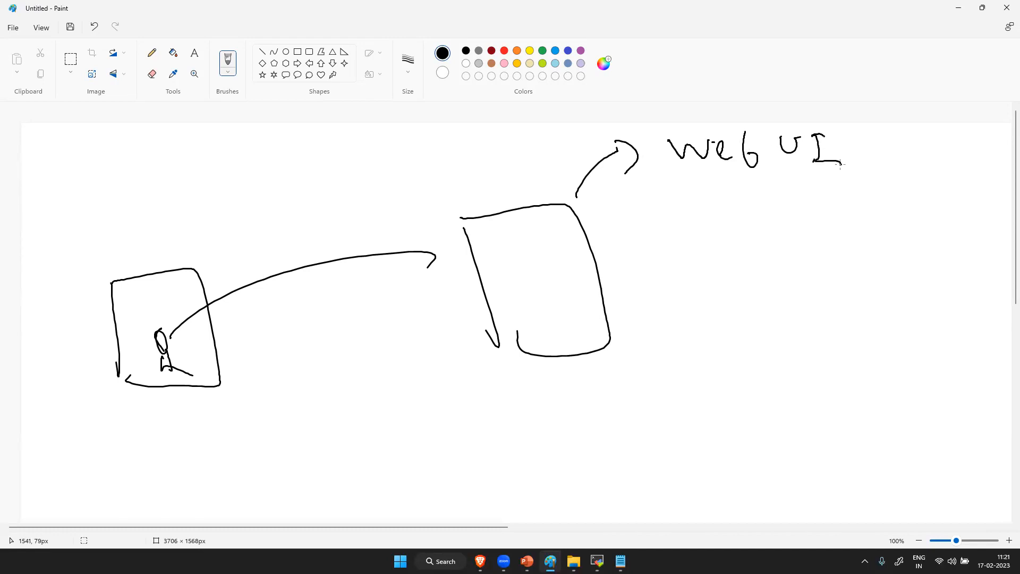
- Handwrite the label "Source" beneath the box containing the agent figure
{"action": "mouse_move", "coordinate": [132, 439]}
{"action": "left_mouse_down"}
{"action": "mouse_move", "coordinate": [149, 460]}
{"action": "mouse_move", "coordinate": [133, 468]}
{"action": "left_mouse_up"}
{"action": "mouse_move", "coordinate": [158, 445]}
{"action": "left_mouse_down"}
{"action": "mouse_move", "coordinate": [177, 450]}
{"action": "mouse_move", "coordinate": [168, 444]}
{"action": "left_mouse_up"}
{"action": "mouse_move", "coordinate": [182, 434]}
{"action": "left_mouse_down"}
{"action": "mouse_move", "coordinate": [199, 442]}
{"action": "mouse_move", "coordinate": [209, 420]}
{"action": "left_mouse_up"}
{"action": "left_click_drag", "start_coordinate": [220, 414], "coordinate": [249, 425]}
{"action": "left_click_drag", "start_coordinate": [241, 420], "coordinate": [275, 423]}
- Handwrite the label "Destination" beneath the larger box
{"action": "left_click_drag", "start_coordinate": [554, 400], "coordinate": [567, 423]}
{"action": "mouse_move", "coordinate": [558, 398]}
{"action": "left_mouse_down"}
{"action": "mouse_move", "coordinate": [567, 423]}
{"action": "mouse_move", "coordinate": [600, 413]}
{"action": "left_mouse_up"}
{"action": "mouse_move", "coordinate": [599, 413]}
{"action": "left_mouse_down"}
{"action": "mouse_move", "coordinate": [626, 395]}
{"action": "mouse_move", "coordinate": [617, 421]}
{"action": "left_mouse_up"}
{"action": "mouse_move", "coordinate": [637, 383]}
{"action": "left_mouse_down"}
{"action": "mouse_move", "coordinate": [645, 420]}
{"action": "mouse_move", "coordinate": [665, 404]}
{"action": "left_mouse_up"}
{"action": "left_click_drag", "start_coordinate": [675, 389], "coordinate": [707, 410]}
{"action": "mouse_move", "coordinate": [714, 393]}
{"action": "left_mouse_down"}
{"action": "mouse_move", "coordinate": [704, 404]}
{"action": "mouse_move", "coordinate": [728, 398]}
{"action": "left_mouse_up"}
{"action": "mouse_move", "coordinate": [746, 370]}
{"action": "left_mouse_down"}
{"action": "mouse_move", "coordinate": [749, 405]}
{"action": "mouse_move", "coordinate": [763, 387]}
{"action": "mouse_move", "coordinate": [823, 423]}
{"action": "left_mouse_up"}
{"action": "left_click", "coordinate": [768, 394]}
- Handwrite "Server IP" below the Source label and underline it
{"action": "mouse_move", "coordinate": [158, 482]}
{"action": "left_mouse_down"}
{"action": "mouse_move", "coordinate": [145, 496]}
{"action": "mouse_move", "coordinate": [150, 505]}
{"action": "left_mouse_up"}
{"action": "mouse_move", "coordinate": [162, 491]}
{"action": "left_mouse_down"}
{"action": "mouse_move", "coordinate": [214, 467]}
{"action": "mouse_move", "coordinate": [300, 476]}
{"action": "left_mouse_up"}
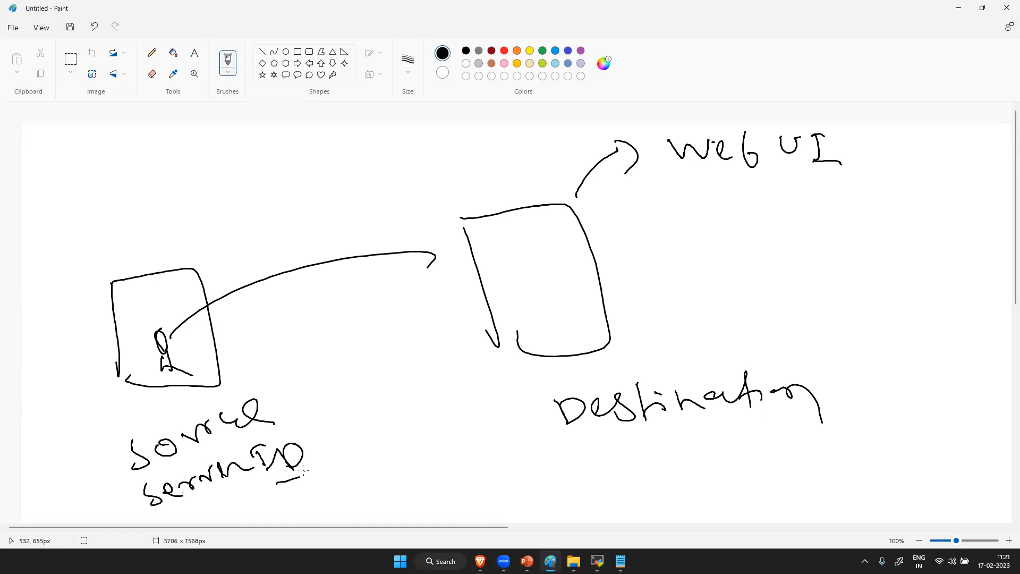
{"action": "left_click_drag", "start_coordinate": [159, 506], "coordinate": [207, 491]}
- In the browser, highlight the outgoing connection IPs under Strict firewall policy and the environment ID in the page address
{"action": "key", "text": "alt+Tab"}
{"action": "left_click_drag", "start_coordinate": [444, 493], "coordinate": [411, 474]}
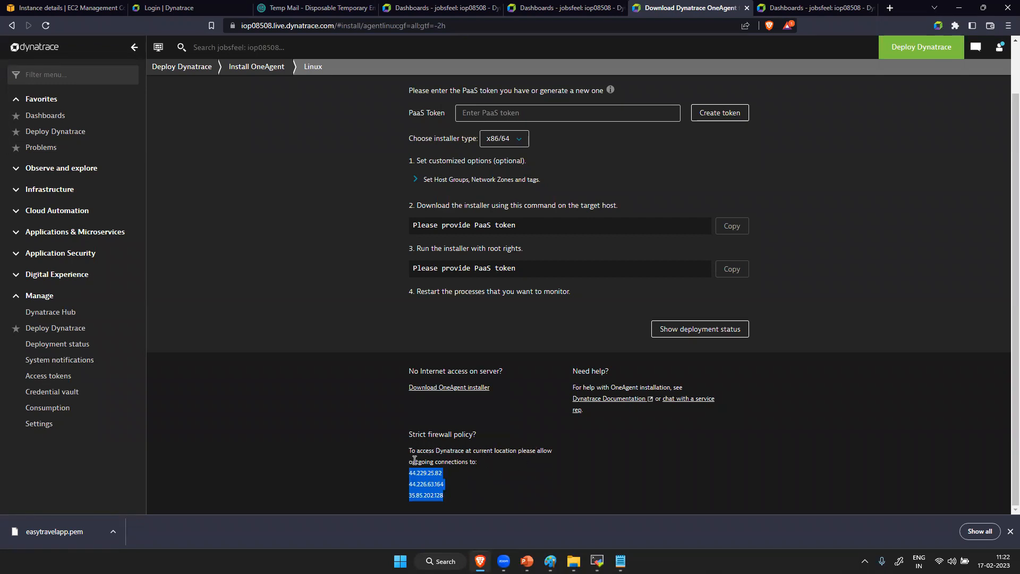
{"action": "left_click", "coordinate": [452, 500]}
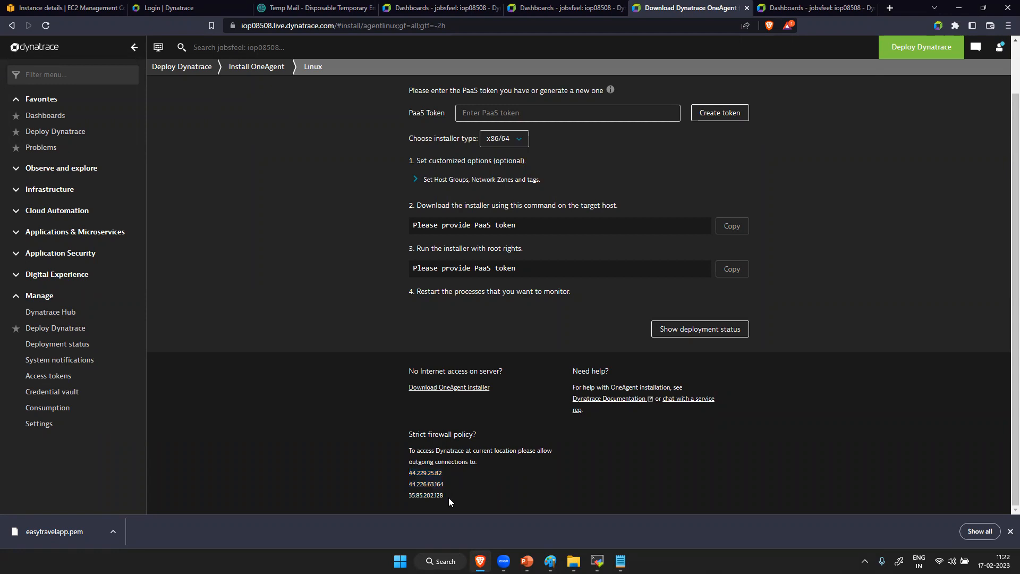
{"action": "left_click_drag", "start_coordinate": [448, 497], "coordinate": [409, 483]}
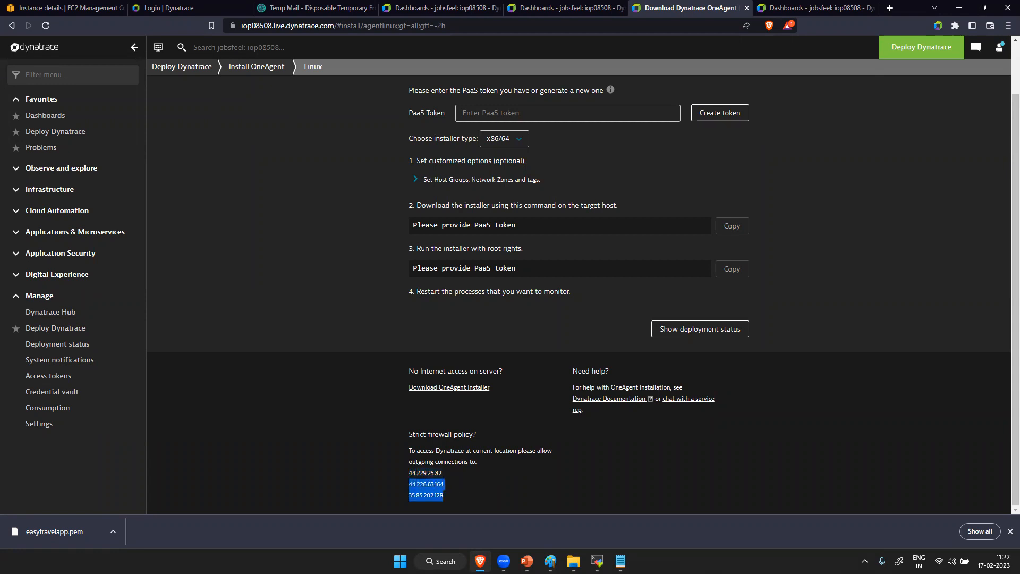
{"action": "mouse_move", "coordinate": [620, 561]}
{"action": "left_click", "coordinate": [640, 523]}
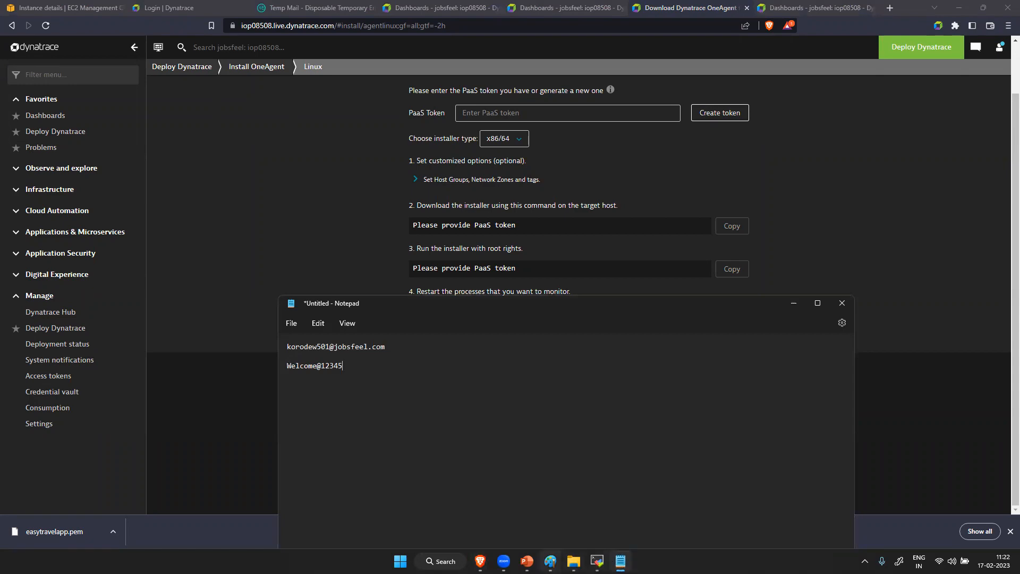
{"action": "left_click", "coordinate": [550, 561]}
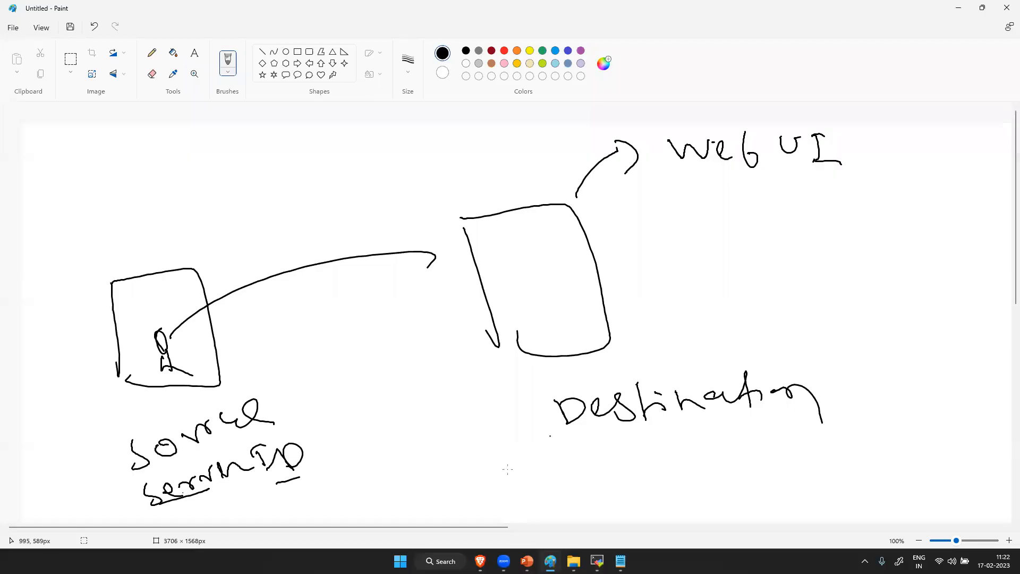
{"action": "left_click", "coordinate": [481, 561]}
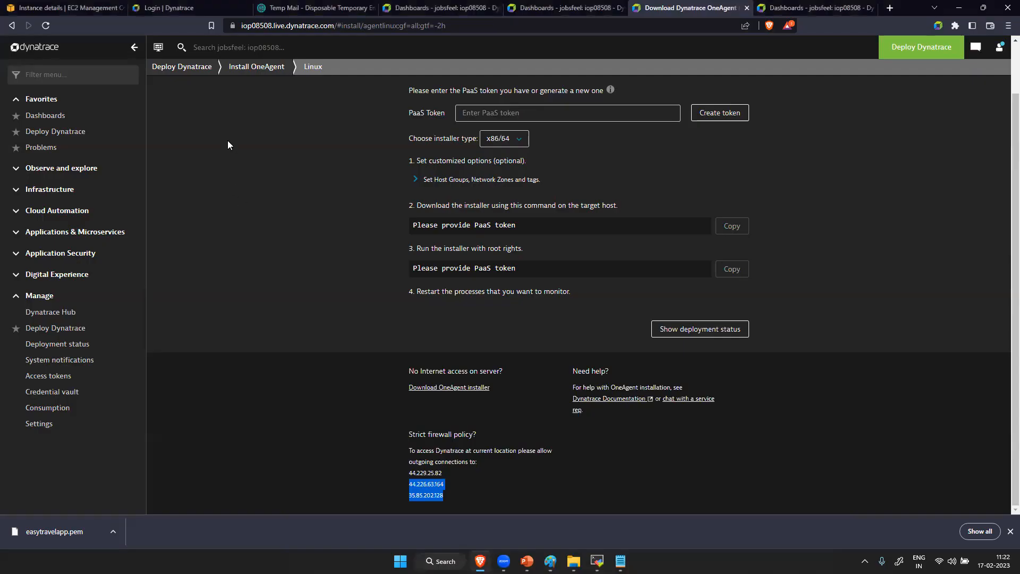
{"action": "double_click", "coordinate": [257, 31]}
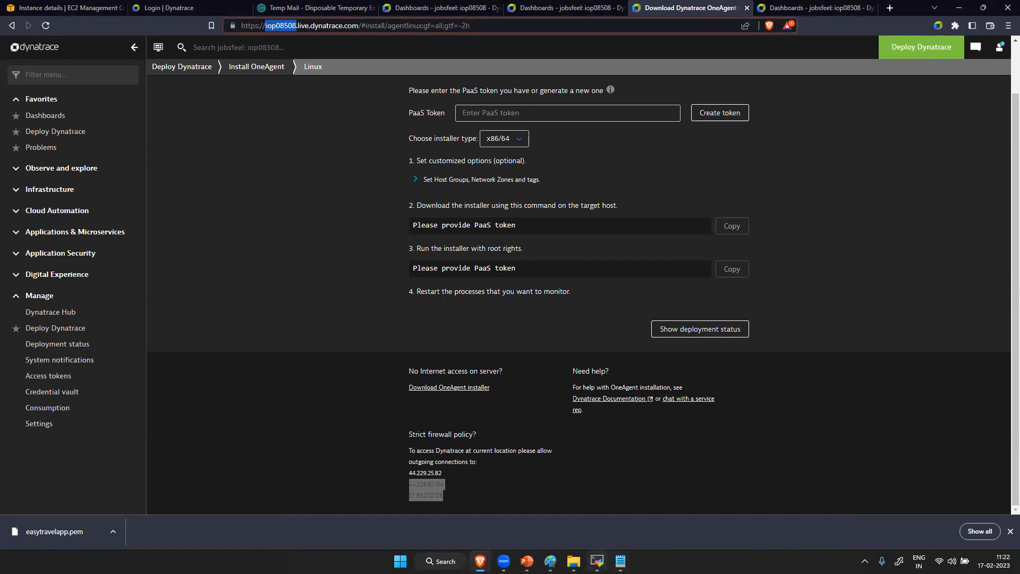
- In Paint, write "*.live.dynatrace.com" under Destination, underline it, and link the circled wildcard to a circled note
{"action": "mouse_move", "coordinate": [597, 562]}
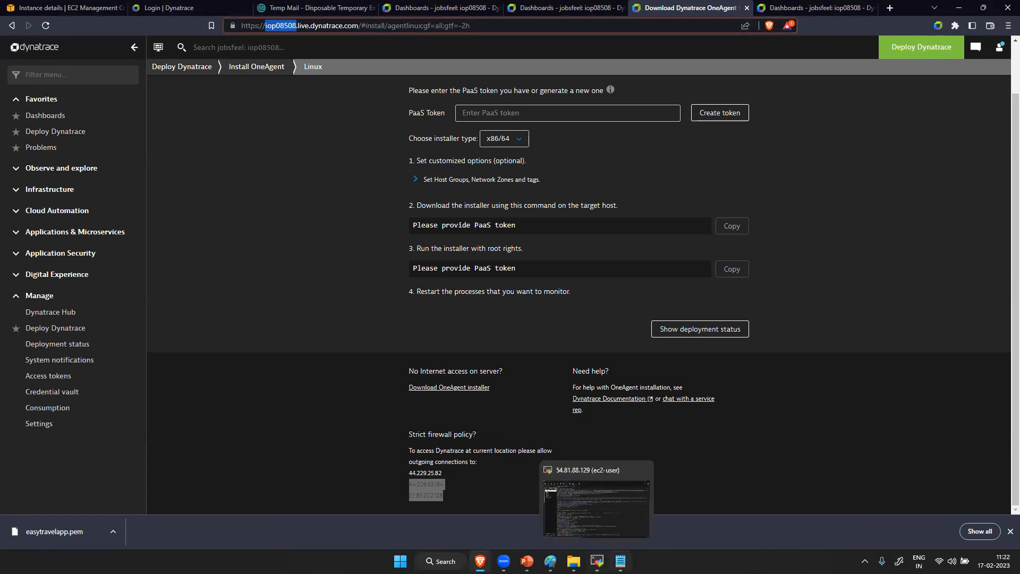
{"action": "mouse_move", "coordinate": [550, 561]}
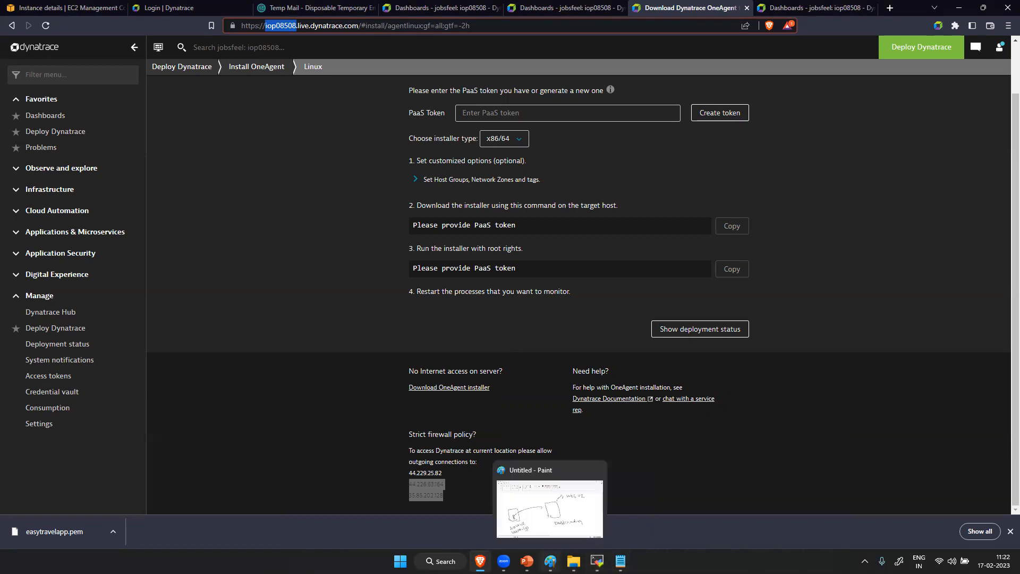
{"action": "left_click", "coordinate": [550, 561]}
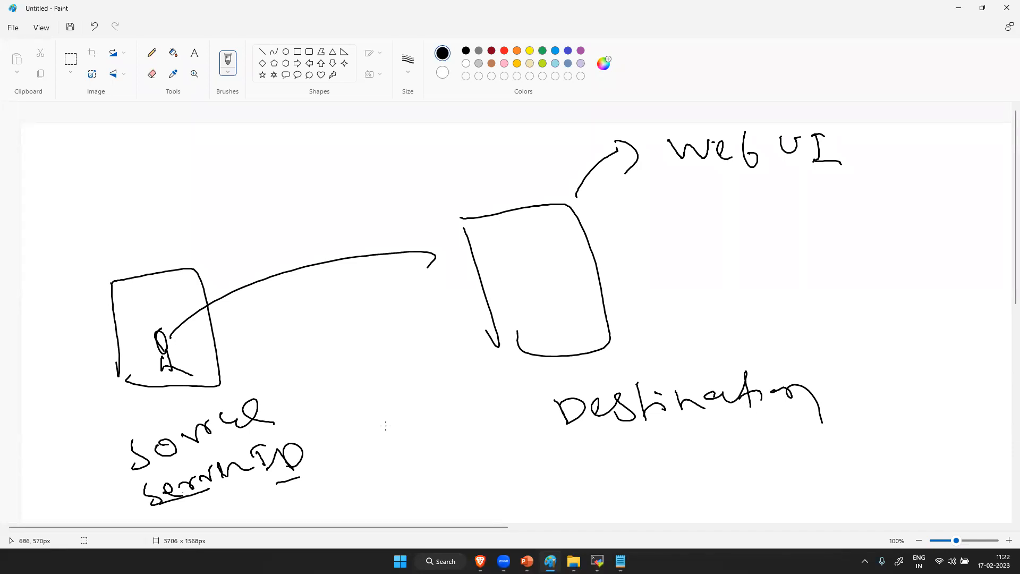
{"action": "mouse_move", "coordinate": [659, 450]}
{"action": "left_mouse_down"}
{"action": "mouse_move", "coordinate": [685, 466]}
{"action": "mouse_move", "coordinate": [664, 469]}
{"action": "mouse_move", "coordinate": [731, 456]}
{"action": "mouse_move", "coordinate": [754, 438]}
{"action": "mouse_move", "coordinate": [775, 449]}
{"action": "mouse_move", "coordinate": [830, 442]}
{"action": "mouse_move", "coordinate": [806, 449]}
{"action": "mouse_move", "coordinate": [944, 405]}
{"action": "mouse_move", "coordinate": [988, 415]}
{"action": "left_mouse_up"}
{"action": "left_click_drag", "start_coordinate": [956, 434], "coordinate": [978, 425]}
{"action": "left_click_drag", "start_coordinate": [671, 484], "coordinate": [727, 474]}
{"action": "left_click_drag", "start_coordinate": [825, 470], "coordinate": [972, 445]}
{"action": "mouse_move", "coordinate": [682, 439]}
{"action": "left_mouse_down"}
{"action": "mouse_move", "coordinate": [643, 449]}
{"action": "mouse_move", "coordinate": [688, 449]}
{"action": "mouse_move", "coordinate": [515, 475]}
{"action": "mouse_move", "coordinate": [539, 462]}
{"action": "left_mouse_up"}
{"action": "left_click_drag", "start_coordinate": [545, 445], "coordinate": [556, 460]}
{"action": "mouse_move", "coordinate": [571, 445]}
{"action": "left_mouse_down"}
{"action": "mouse_move", "coordinate": [506, 442]}
{"action": "mouse_move", "coordinate": [527, 469]}
{"action": "left_mouse_up"}
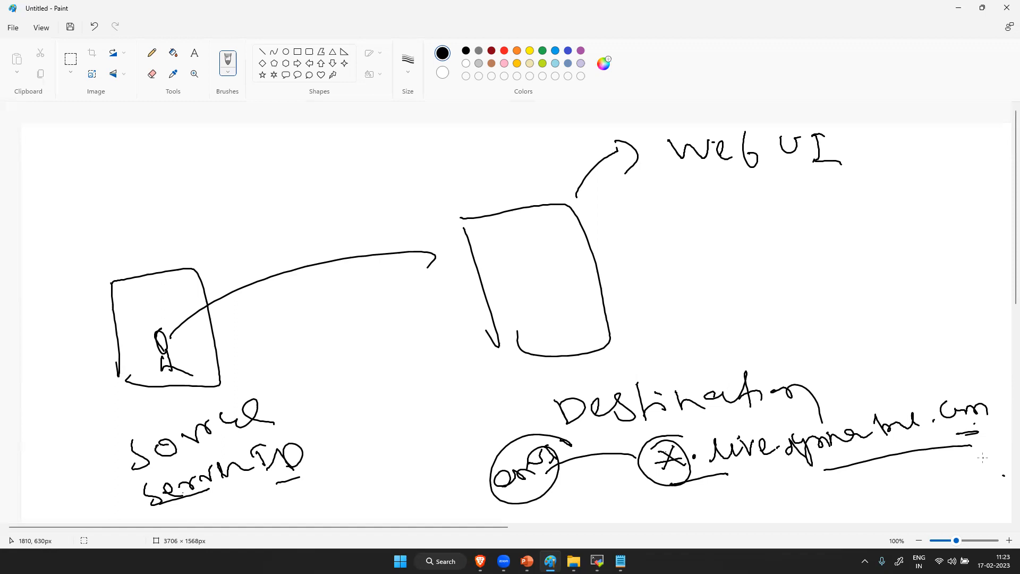
{"action": "left_click_drag", "start_coordinate": [722, 477], "coordinate": [795, 465]}
- Return to the browser and highlight the Dynatrace environment's base URL in the page address
{"action": "key", "text": "alt+Tab"}
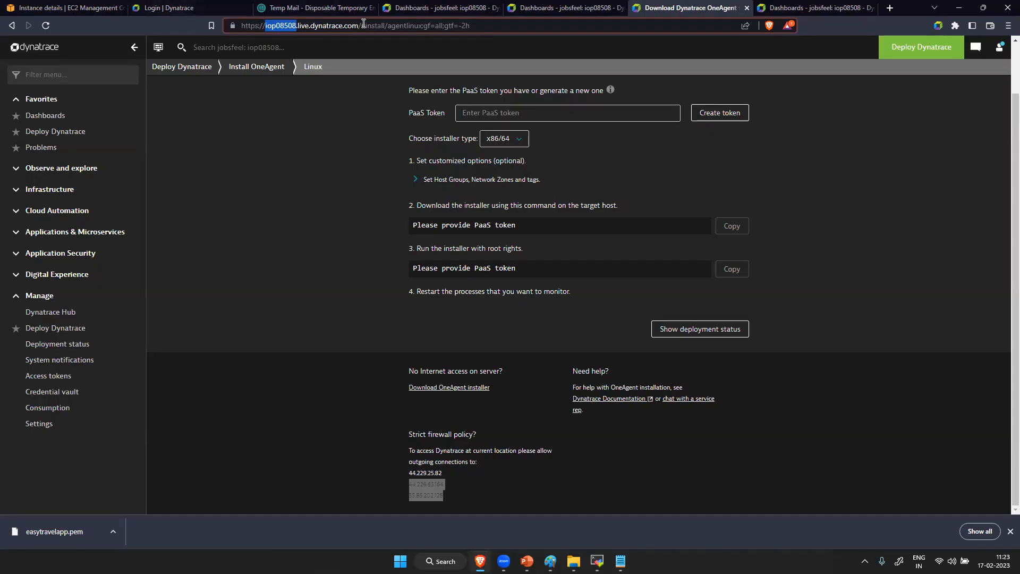
{"action": "left_click_drag", "start_coordinate": [360, 25], "coordinate": [241, 26]}
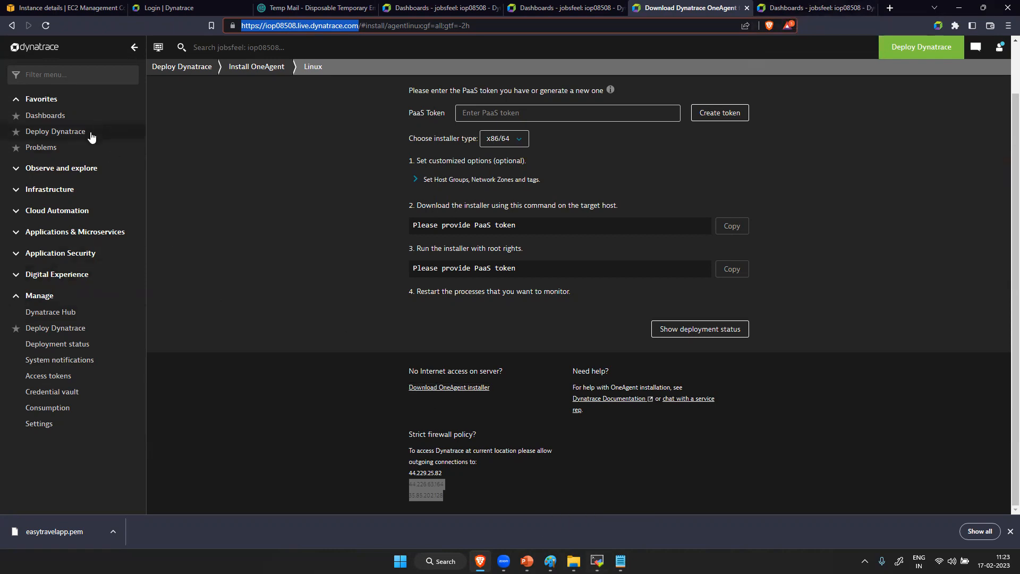
- Filter the Dynatrace navigation by "hos", go to Hosts, and open the ip-172-31-45-132.ec2.internal host
{"action": "left_click", "coordinate": [53, 74]}
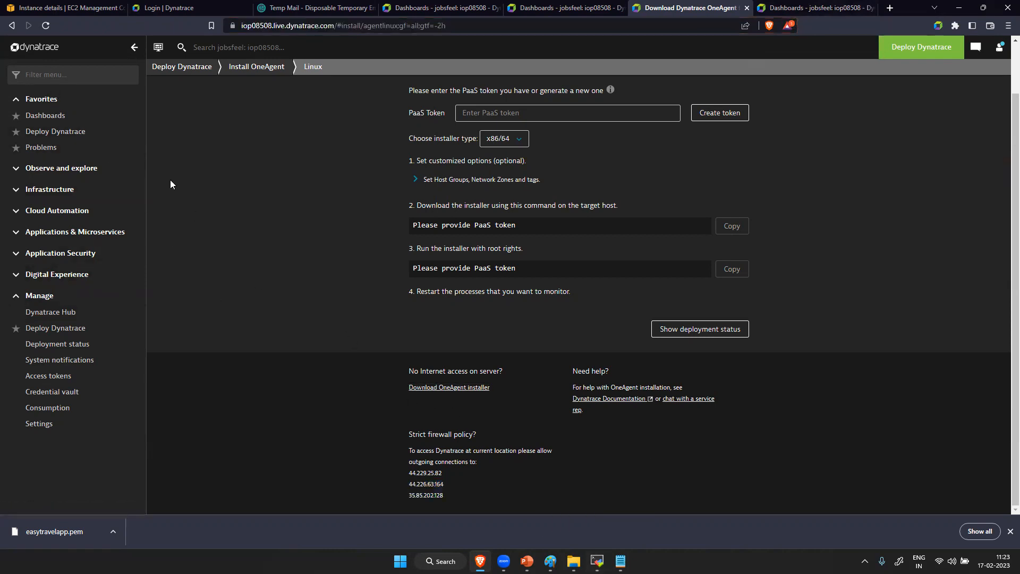
{"action": "type", "text": "h"}
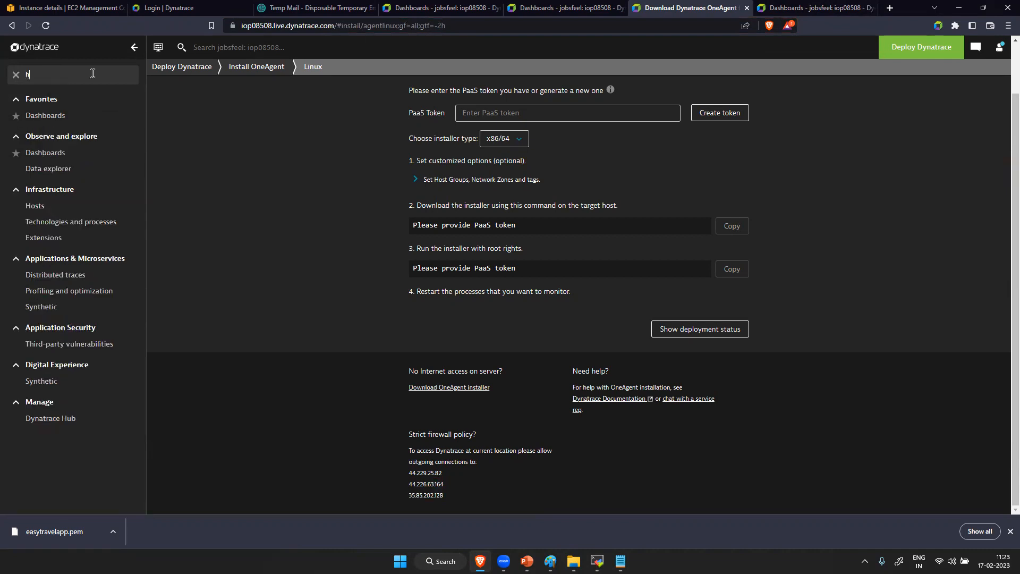
{"action": "type", "text": "os"}
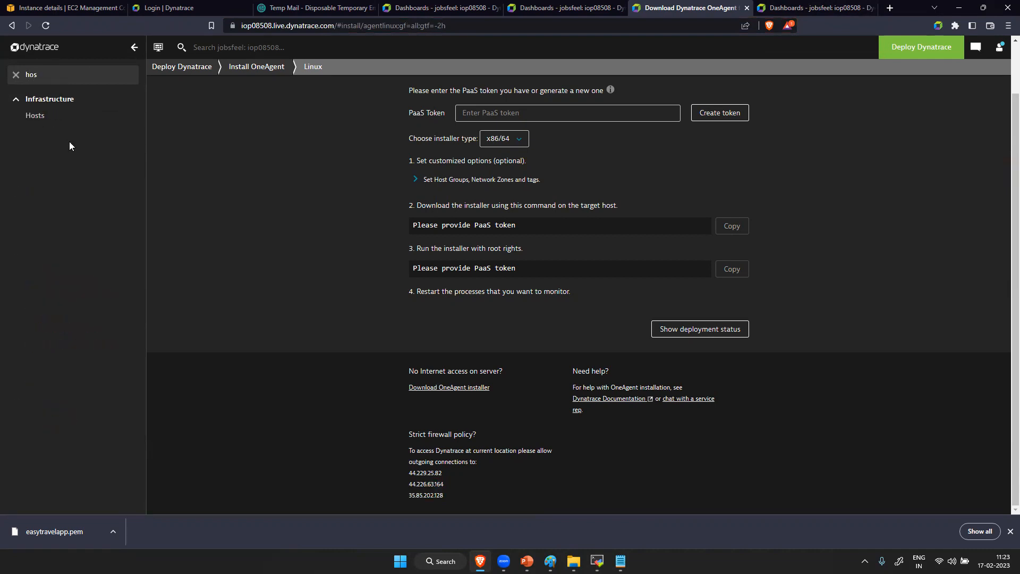
{"action": "left_click", "coordinate": [65, 113]}
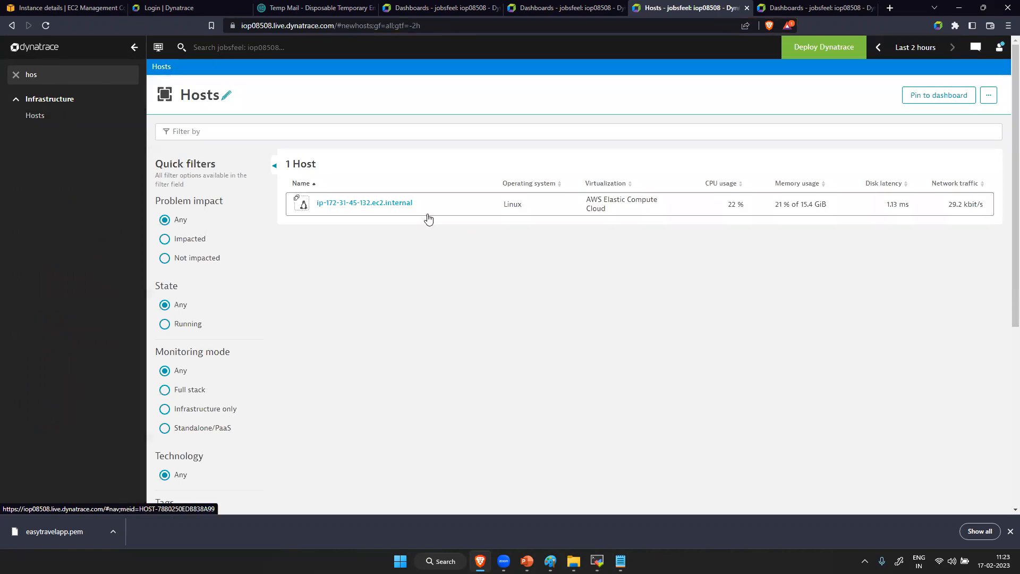
{"action": "left_click", "coordinate": [394, 207]}
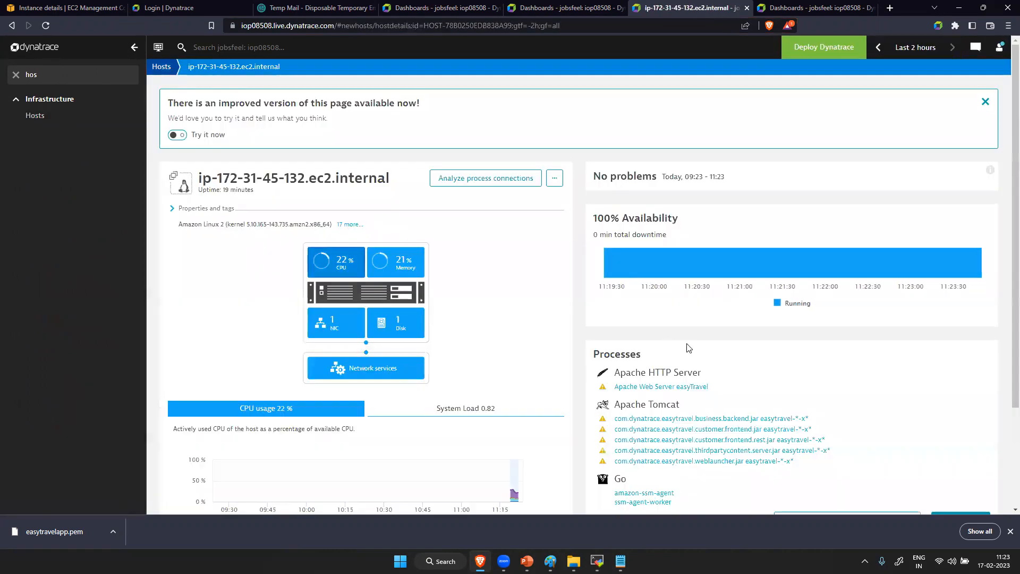
- Examine the host's process list and the Apache Web Server easyTravel process details, then return to the host's processes
{"action": "scroll", "coordinate": [686, 346], "scroll_direction": "down", "scroll_amount": 2}
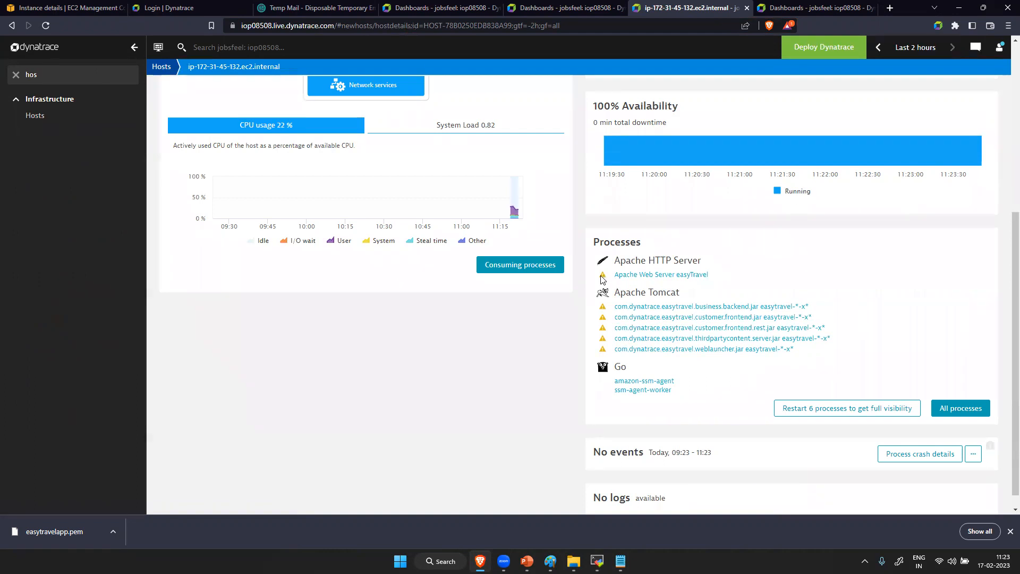
{"action": "left_click", "coordinate": [633, 275]}
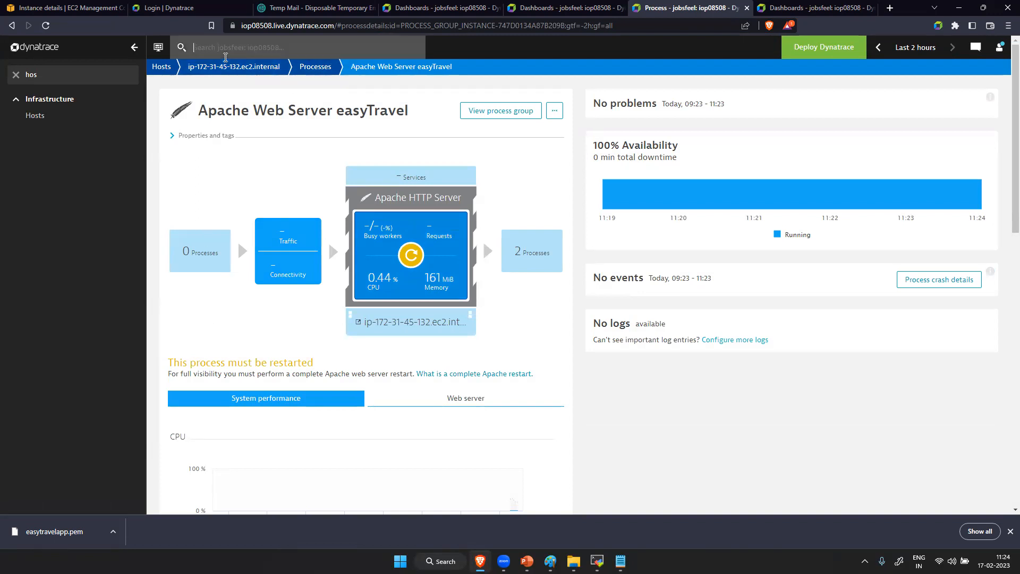
{"action": "left_click", "coordinate": [231, 67]}
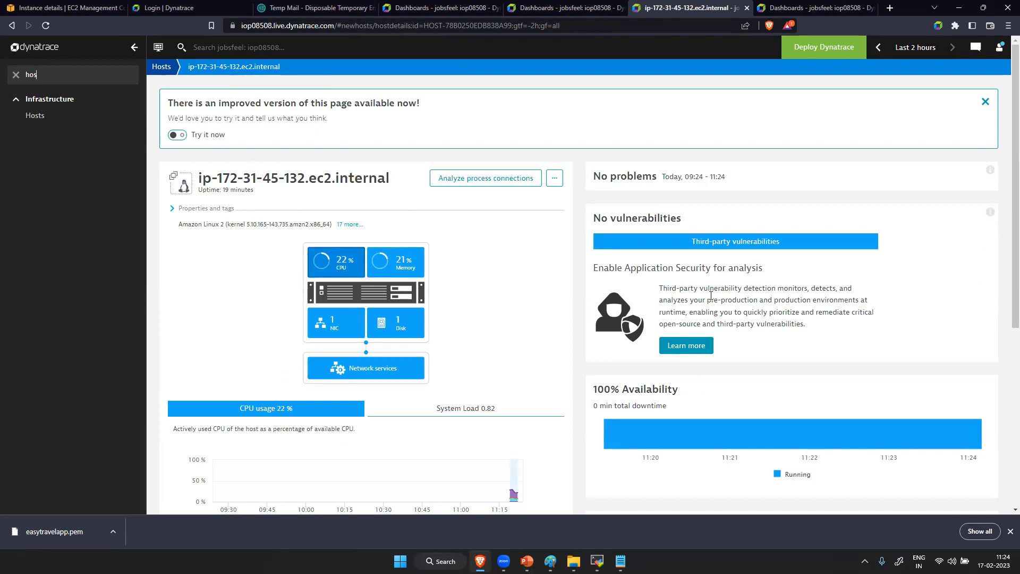
{"action": "scroll", "coordinate": [727, 365], "scroll_direction": "down", "scroll_amount": 5}
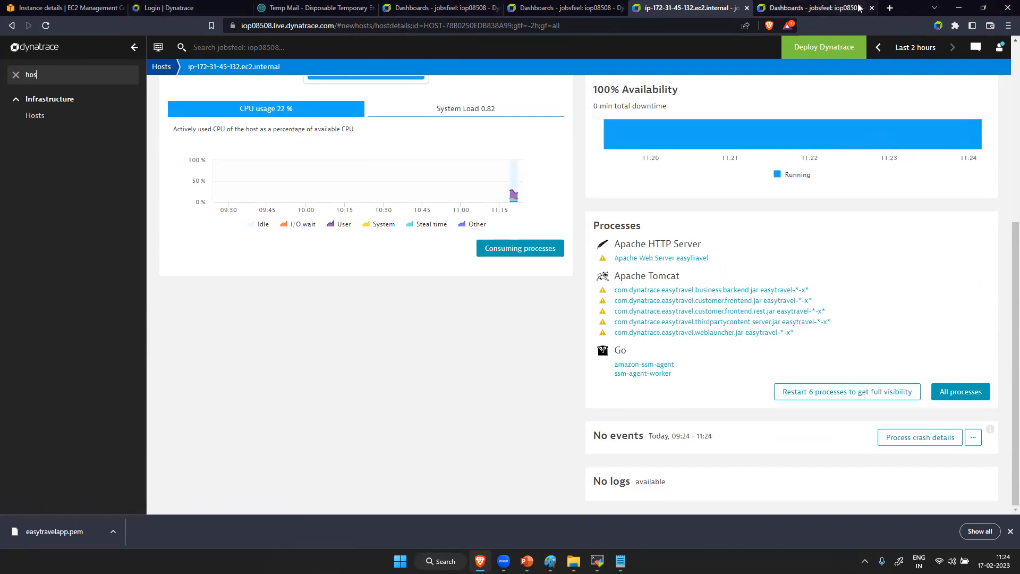
- Open the easyTravel Configuration Web-UI at 54.81.88.129:8094 in a new browser tab, using the public IP copied from the EC2 instance
{"action": "left_click", "coordinate": [63, 9]}
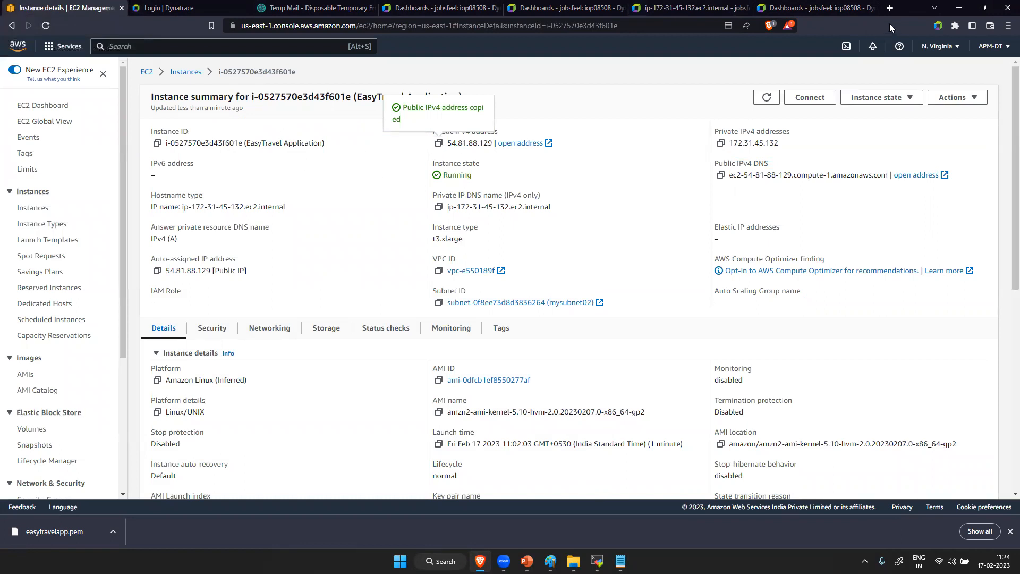
{"action": "left_click", "coordinate": [890, 8]}
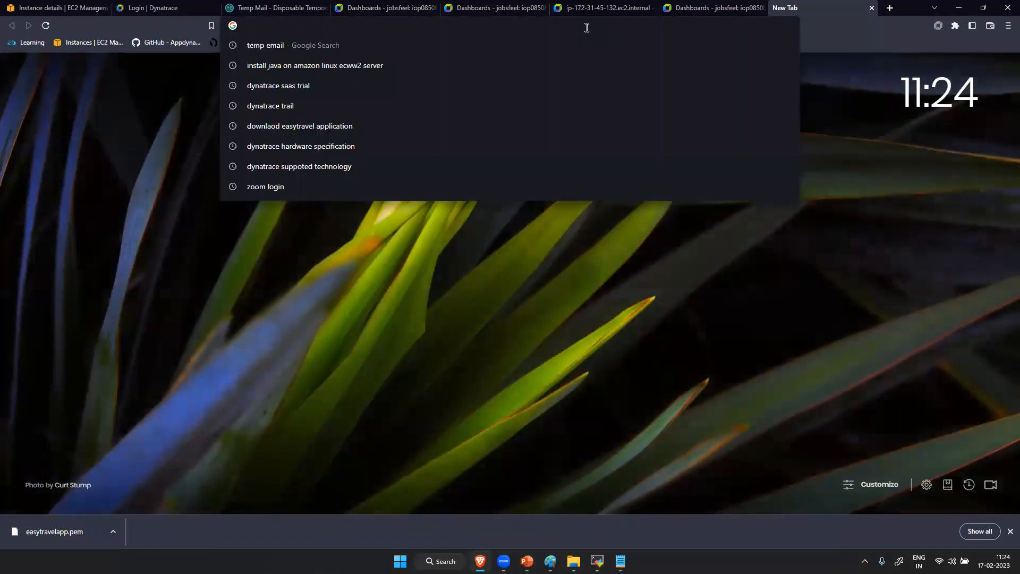
{"action": "type", "text": "54.81.88.129"}
{"action": "type", "text": ":809"}
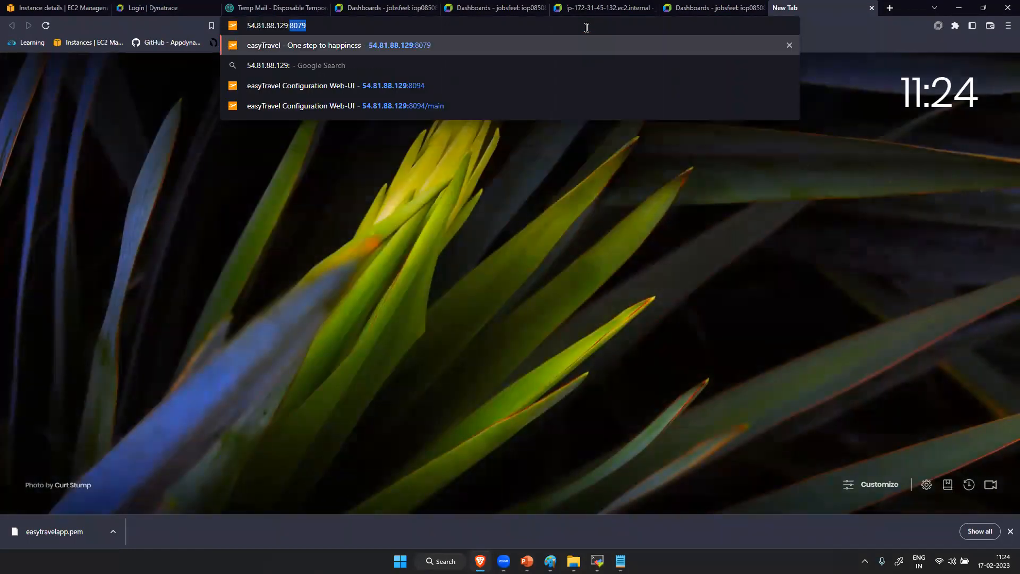
{"action": "type", "text": "4"}
{"action": "key", "text": "Return"}
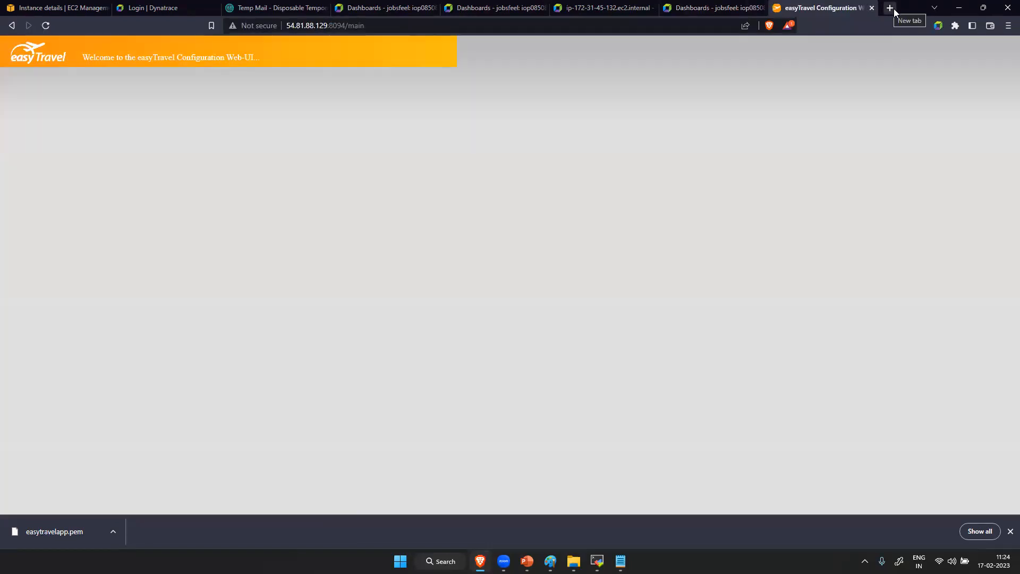
- Open the easyTravel customer site at 54.81.88.129:8079 in another new browser tab
{"action": "left_click", "coordinate": [890, 8]}
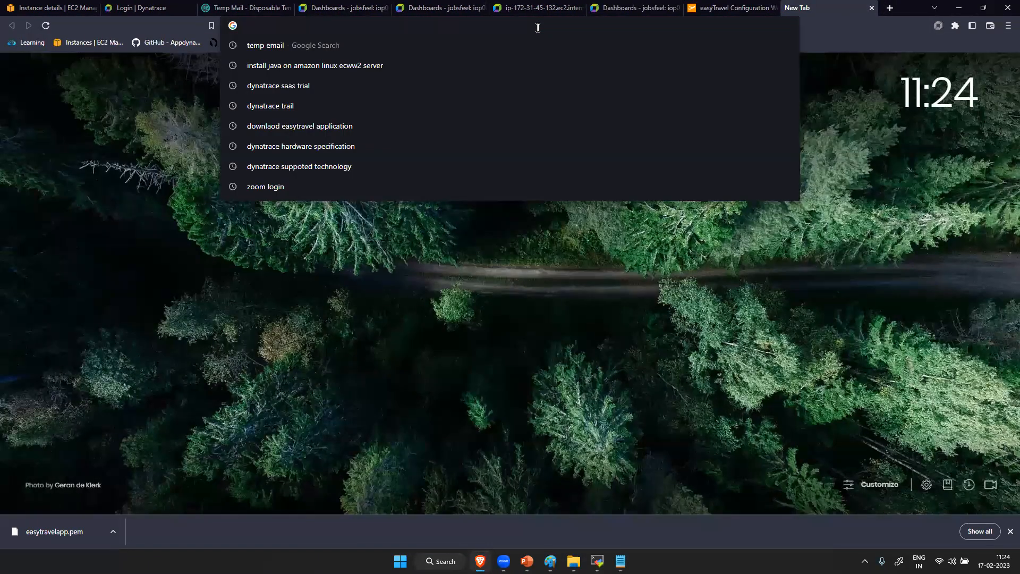
{"action": "type", "text": "54.81.88.129"}
{"action": "type", "text": ":8"}
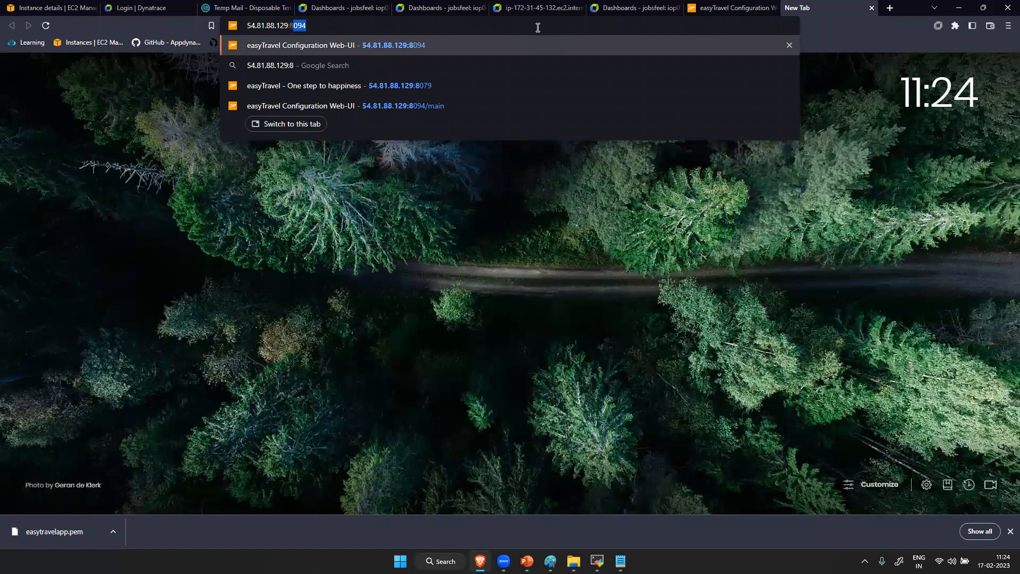
{"action": "type", "text": "079"}
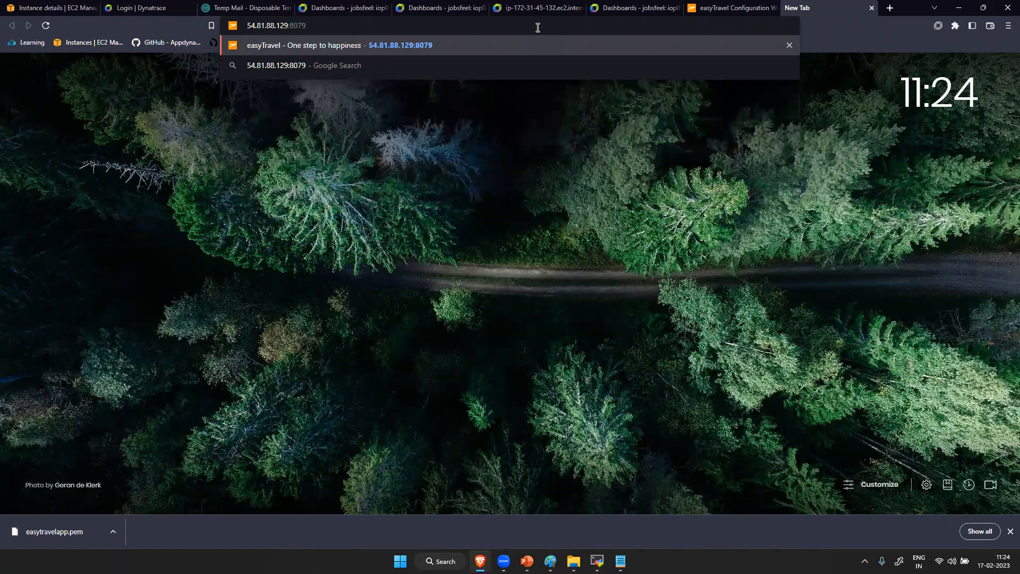
{"action": "key", "text": "Return"}
- Return to the easyTravel Configuration Web-UI, look through the UEM scenarios, and start the Lightweight scenario
{"action": "left_click", "coordinate": [732, 8]}
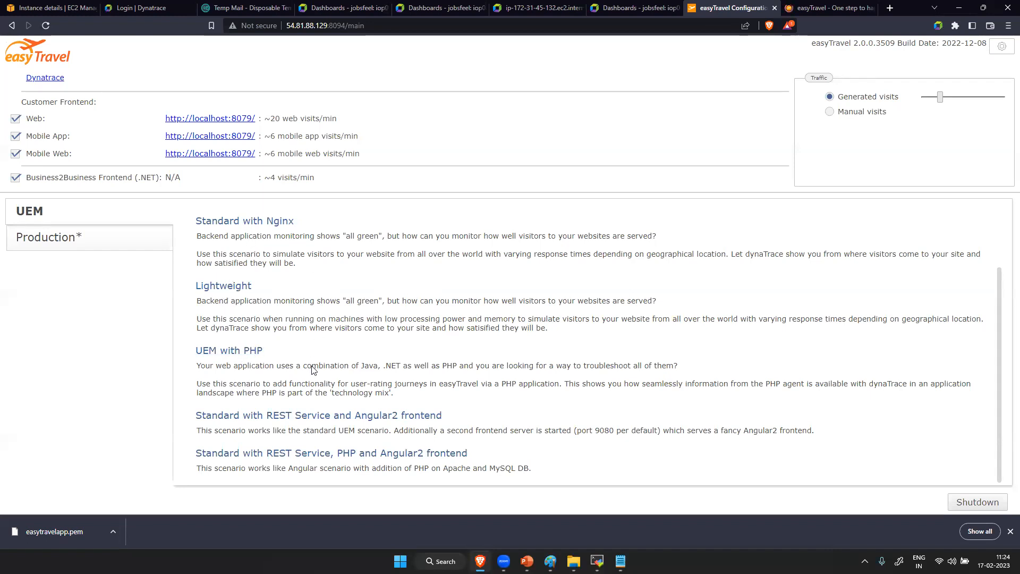
{"action": "scroll", "coordinate": [347, 252], "scroll_direction": "up", "scroll_amount": 1}
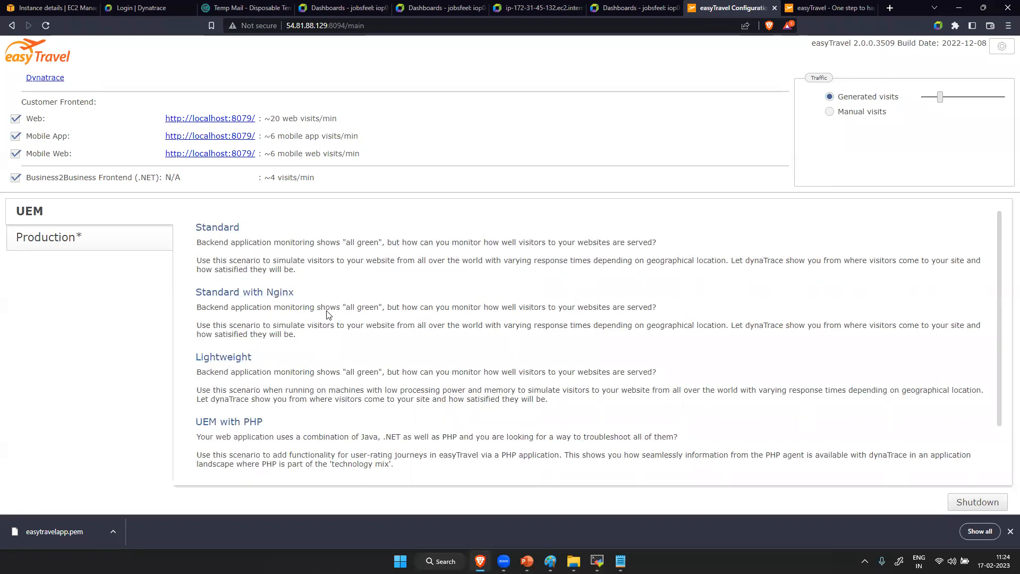
{"action": "scroll", "coordinate": [268, 362], "scroll_direction": "down", "scroll_amount": 1}
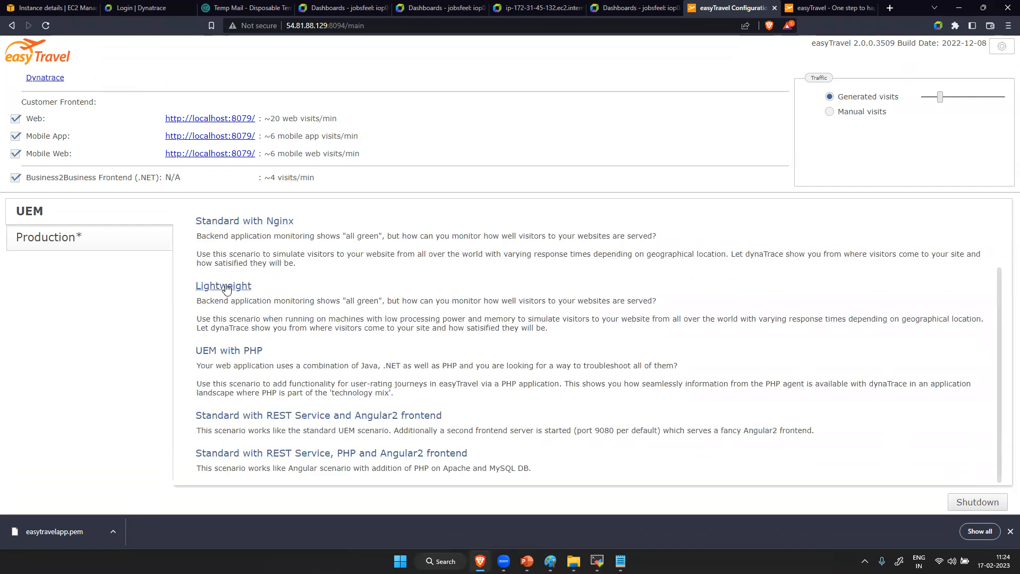
{"action": "scroll", "coordinate": [313, 353], "scroll_direction": "up", "scroll_amount": 1}
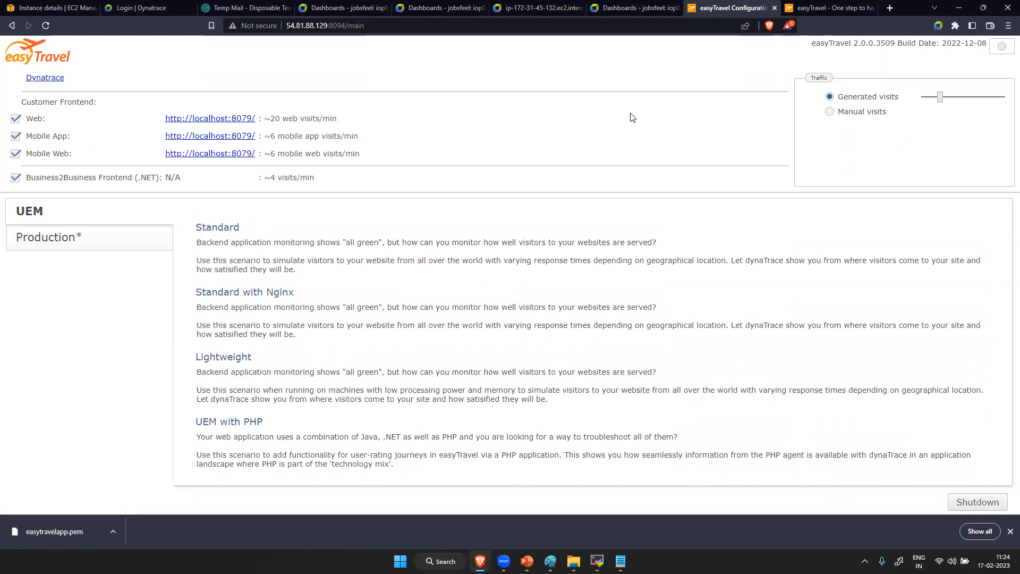
{"action": "left_click", "coordinate": [230, 358]}
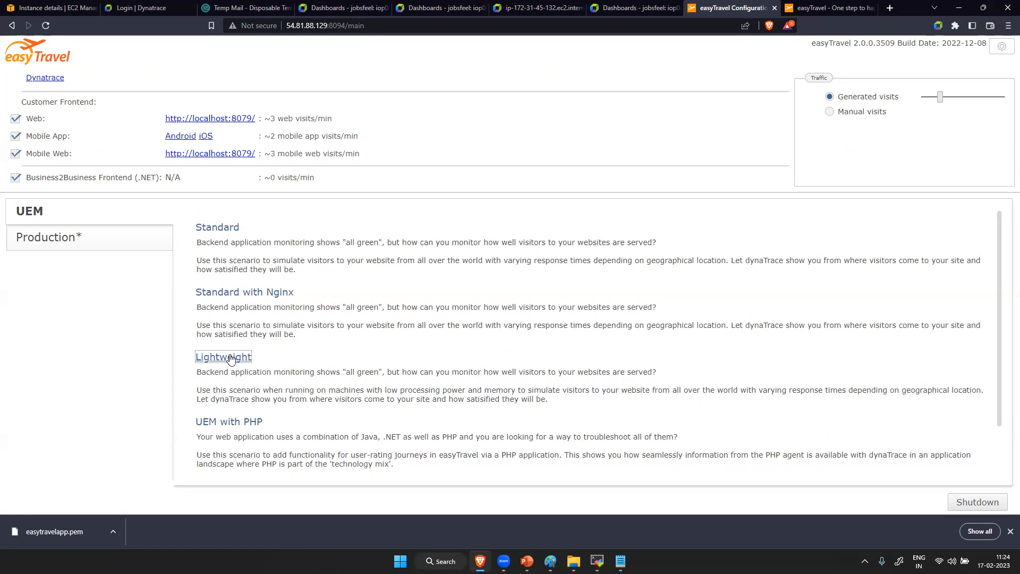
{"action": "scroll", "coordinate": [230, 358], "scroll_direction": "down", "scroll_amount": 1}
{"action": "scroll", "coordinate": [231, 358], "scroll_direction": "up", "scroll_amount": 1}
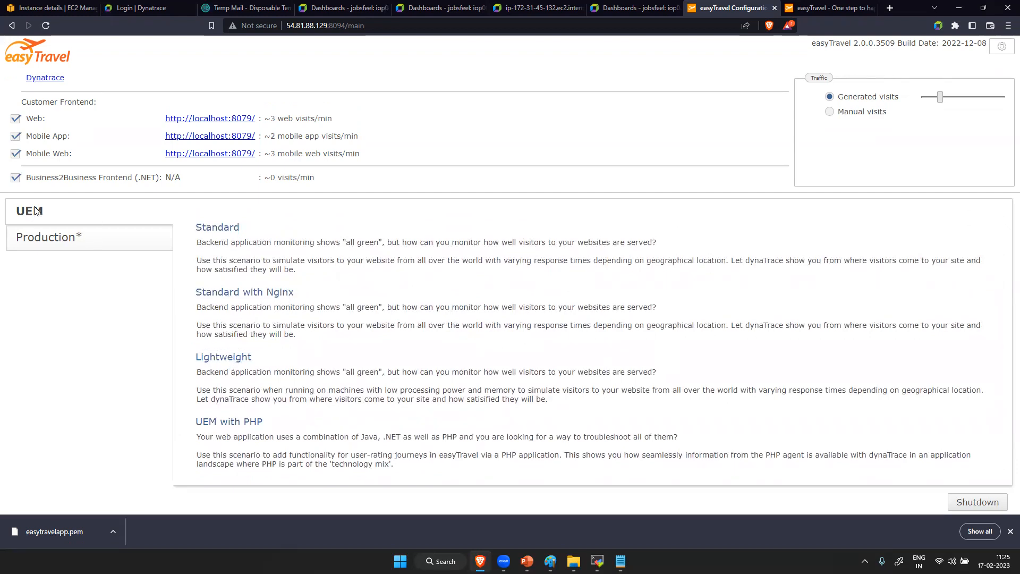
- Show the Production scenarios in the easyTravel configuration and start the Baselining Demo scenario
{"action": "left_click", "coordinate": [53, 241]}
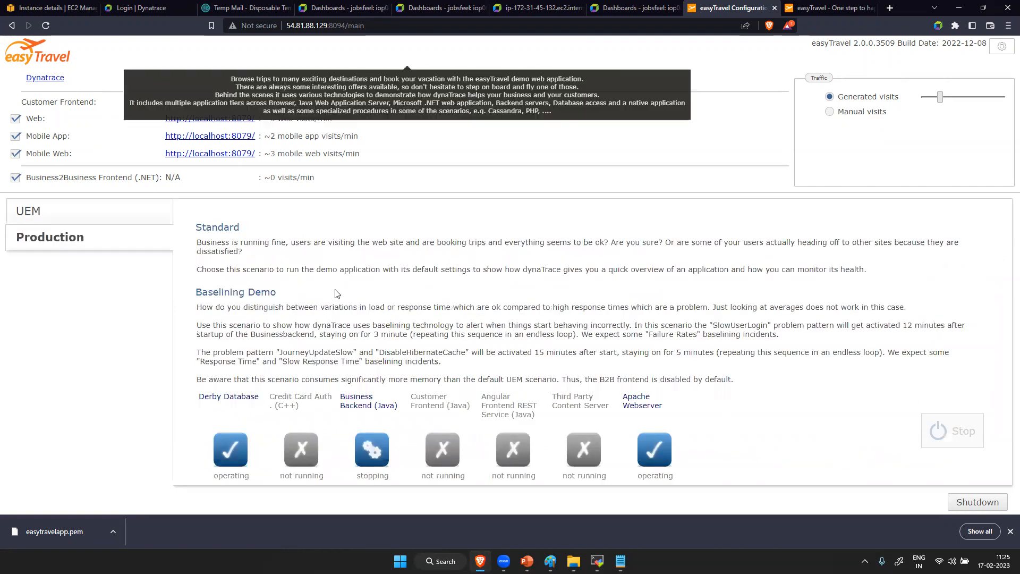
{"action": "scroll", "coordinate": [337, 291], "scroll_direction": "down", "scroll_amount": 1}
{"action": "scroll", "coordinate": [244, 267], "scroll_direction": "up", "scroll_amount": 1}
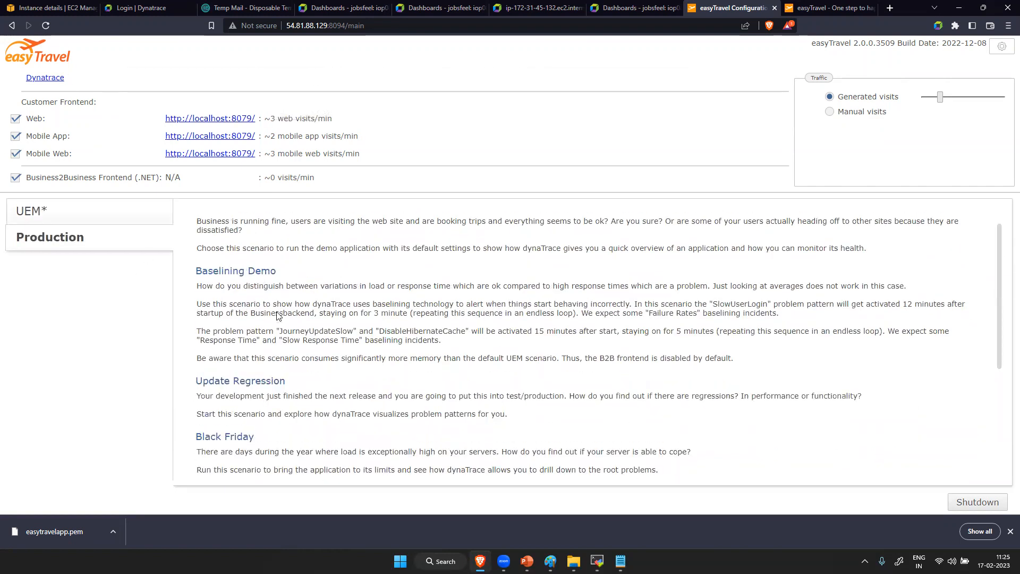
{"action": "left_click", "coordinate": [224, 297]}
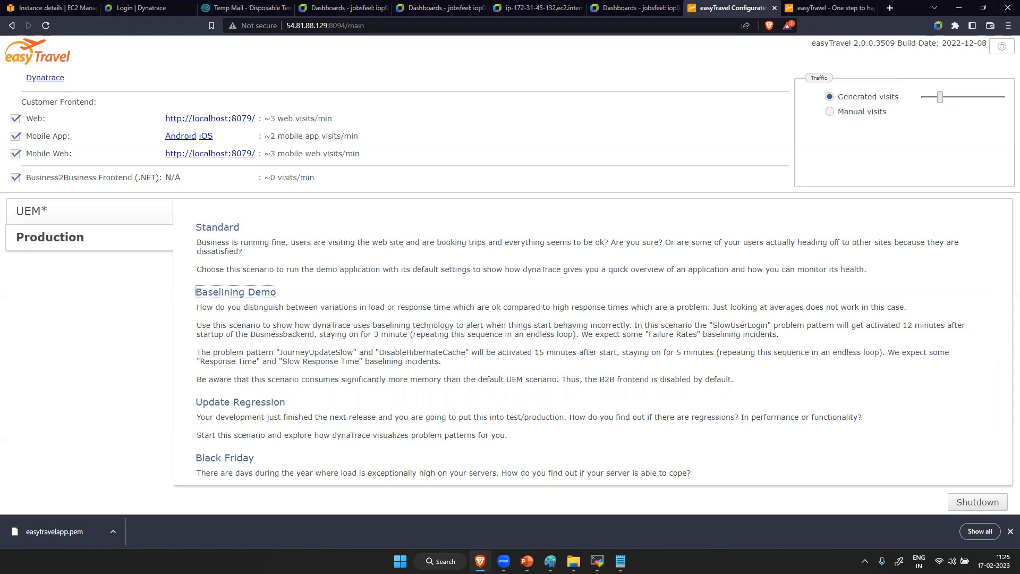
- Switch to Paint and handwrite "ps -ef | grep" followed by a process name below the "Web UI" label
{"action": "left_click", "coordinate": [620, 560]}
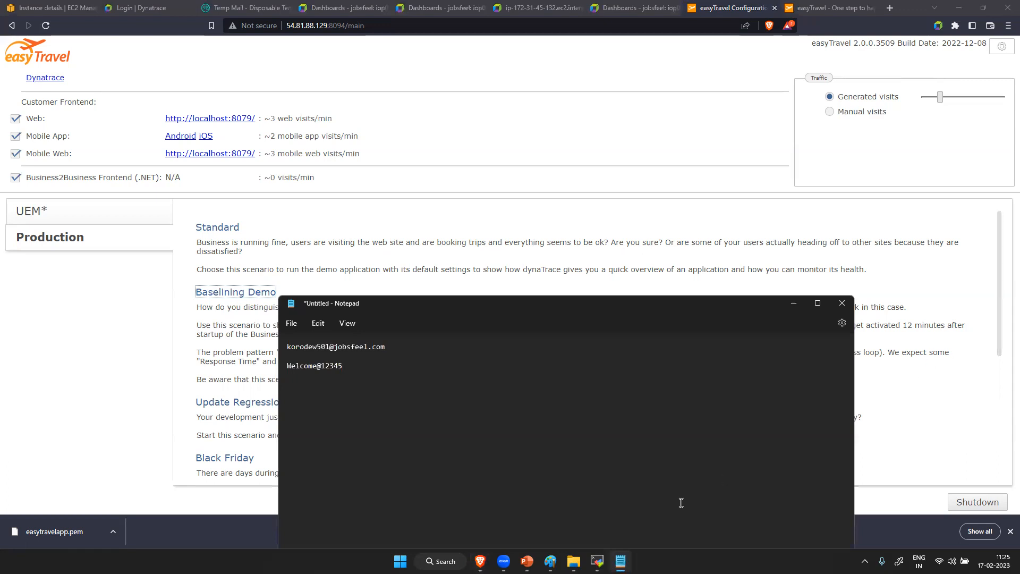
{"action": "key", "text": "alt+Tab"}
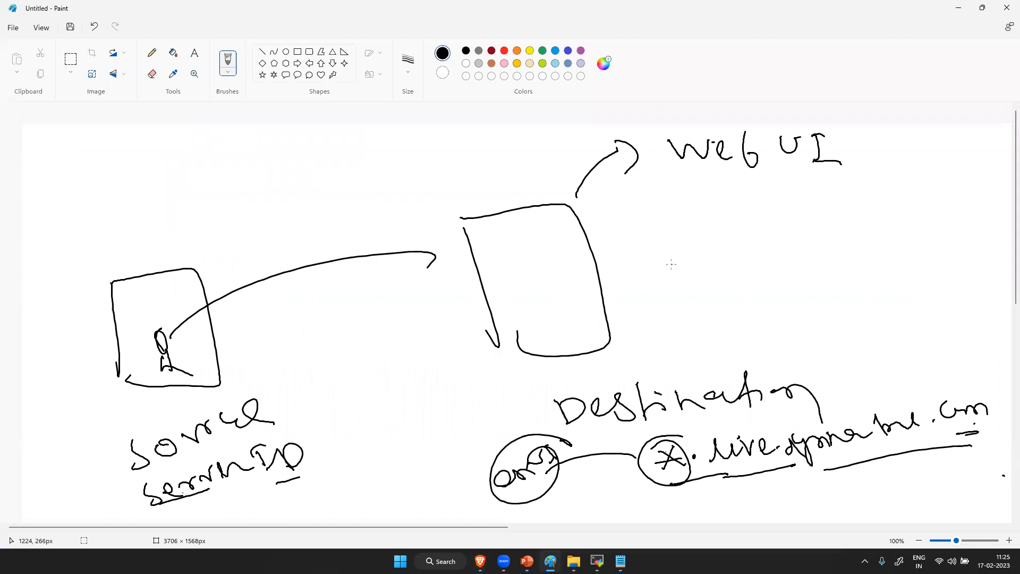
{"action": "mouse_move", "coordinate": [659, 262]}
{"action": "left_mouse_down"}
{"action": "mouse_move", "coordinate": [668, 273]}
{"action": "mouse_move", "coordinate": [701, 270]}
{"action": "mouse_move", "coordinate": [693, 277]}
{"action": "left_mouse_up"}
{"action": "mouse_move", "coordinate": [718, 262]}
{"action": "left_mouse_down"}
{"action": "mouse_move", "coordinate": [767, 232]}
{"action": "mouse_move", "coordinate": [772, 256]}
{"action": "left_mouse_up"}
{"action": "left_click_drag", "start_coordinate": [762, 248], "coordinate": [816, 251]}
{"action": "left_click", "coordinate": [831, 228]}
{"action": "mouse_move", "coordinate": [836, 217]}
{"action": "left_mouse_down"}
{"action": "mouse_move", "coordinate": [892, 215]}
{"action": "mouse_move", "coordinate": [969, 186]}
{"action": "left_mouse_up"}
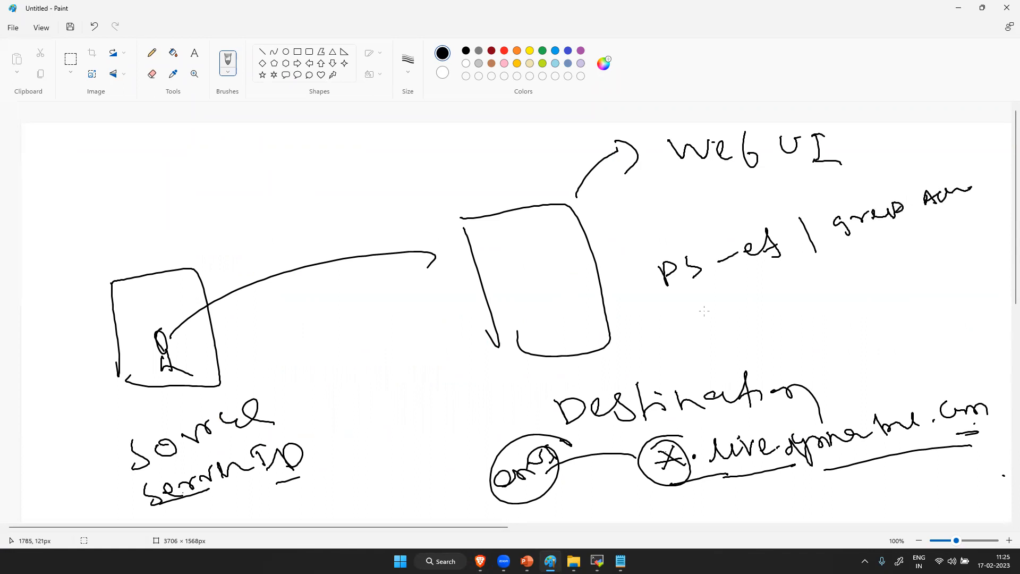
- Handwrite a "kill -9" command with a process ID placeholder beneath the ps command
{"action": "mouse_move", "coordinate": [715, 314]}
{"action": "left_mouse_down"}
{"action": "mouse_move", "coordinate": [718, 340]}
{"action": "mouse_move", "coordinate": [735, 328]}
{"action": "left_mouse_up"}
{"action": "mouse_move", "coordinate": [732, 318]}
{"action": "left_mouse_down"}
{"action": "mouse_move", "coordinate": [740, 330]}
{"action": "mouse_move", "coordinate": [756, 323]}
{"action": "left_mouse_up"}
{"action": "left_click_drag", "start_coordinate": [757, 306], "coordinate": [775, 321]}
{"action": "left_click_drag", "start_coordinate": [798, 301], "coordinate": [843, 302]}
{"action": "mouse_move", "coordinate": [891, 266]}
{"action": "left_mouse_down"}
{"action": "mouse_move", "coordinate": [930, 258]}
{"action": "mouse_move", "coordinate": [897, 287]}
{"action": "mouse_move", "coordinate": [918, 264]}
{"action": "left_mouse_up"}
{"action": "left_click_drag", "start_coordinate": [912, 269], "coordinate": [927, 272]}
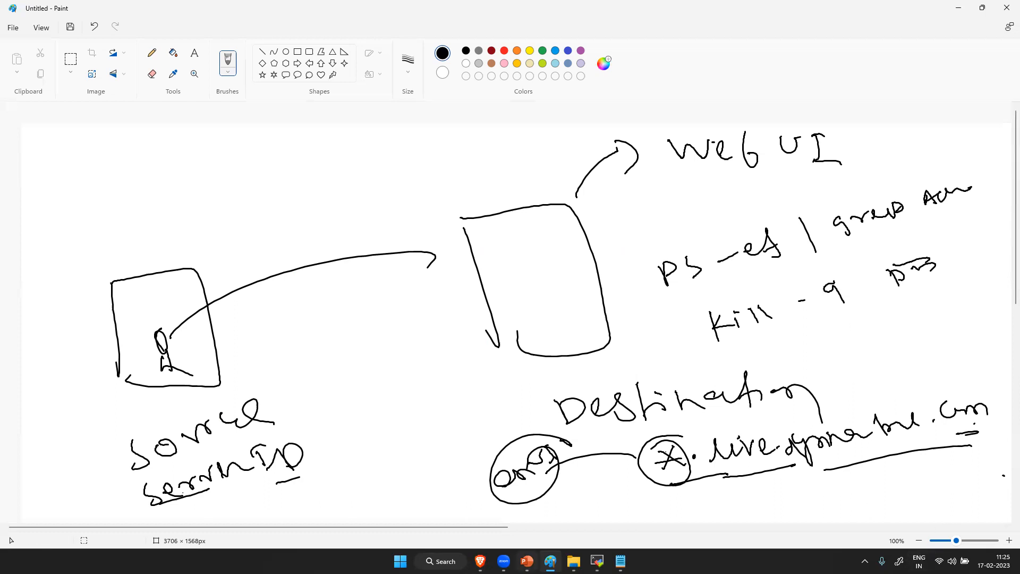
- Switch back to the browser's easyTravel configuration page and check the status of each Baselining Demo component
{"action": "mouse_move", "coordinate": [600, 561]}
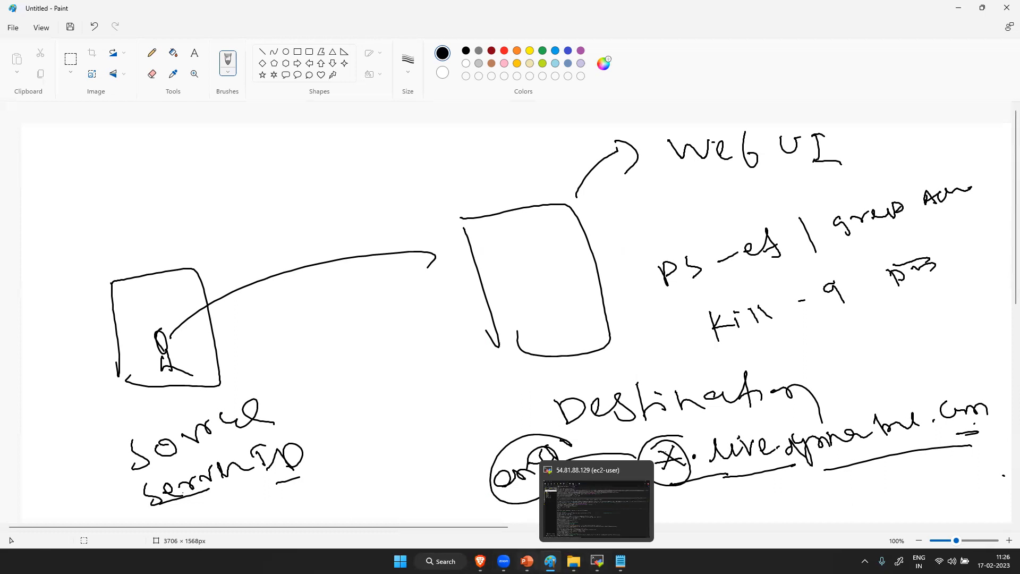
{"action": "mouse_move", "coordinate": [480, 561]}
{"action": "left_click", "coordinate": [479, 502]}
{"action": "scroll", "coordinate": [723, 372], "scroll_direction": "down", "scroll_amount": 5}
{"action": "scroll", "coordinate": [666, 337], "scroll_direction": "up", "scroll_amount": 5}
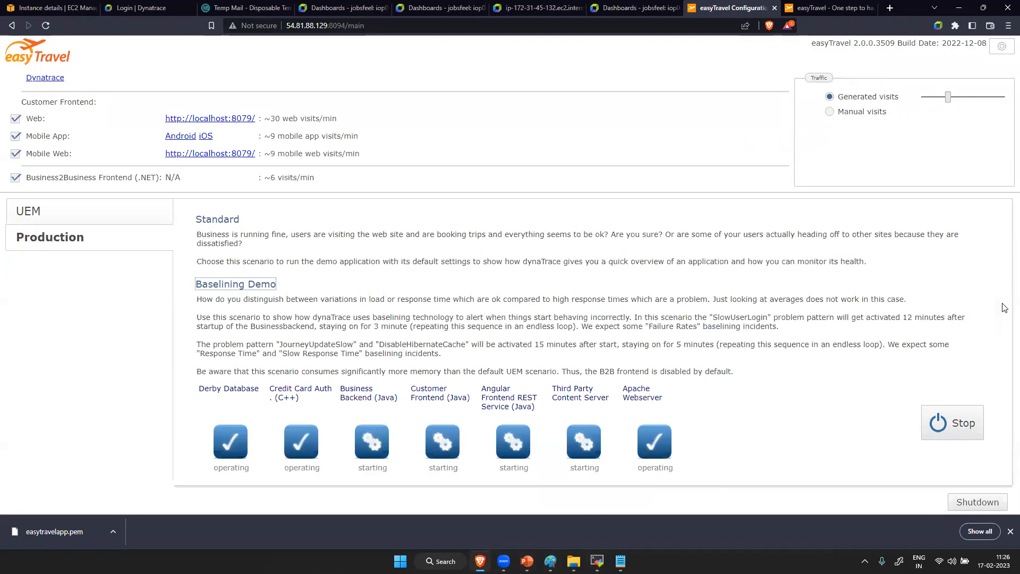
{"action": "scroll", "coordinate": [997, 299], "scroll_direction": "down", "scroll_amount": 1}
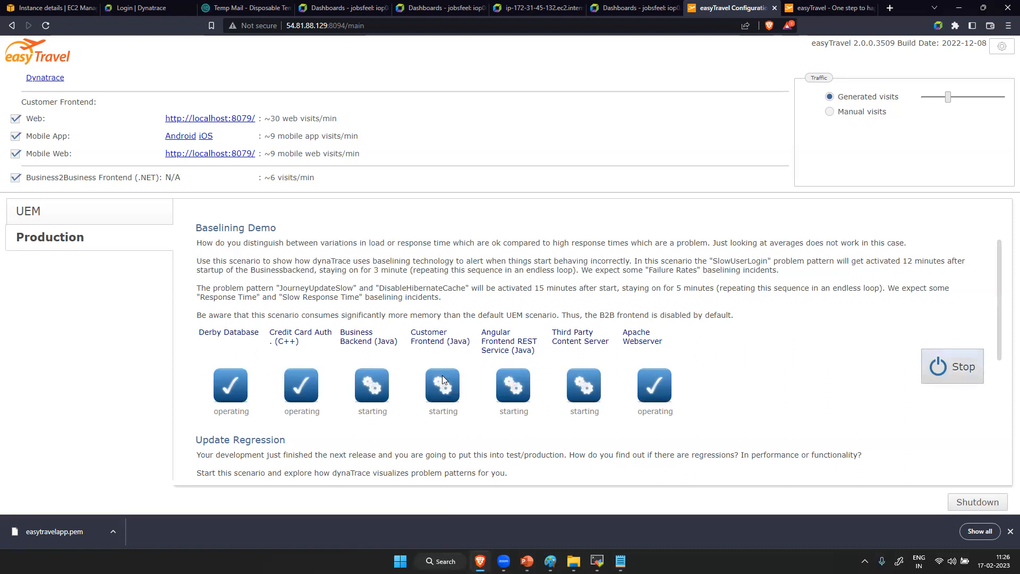
- Stop the running Baselining Demo scenario and start it again so its processes restart
{"action": "left_click", "coordinate": [224, 390]}
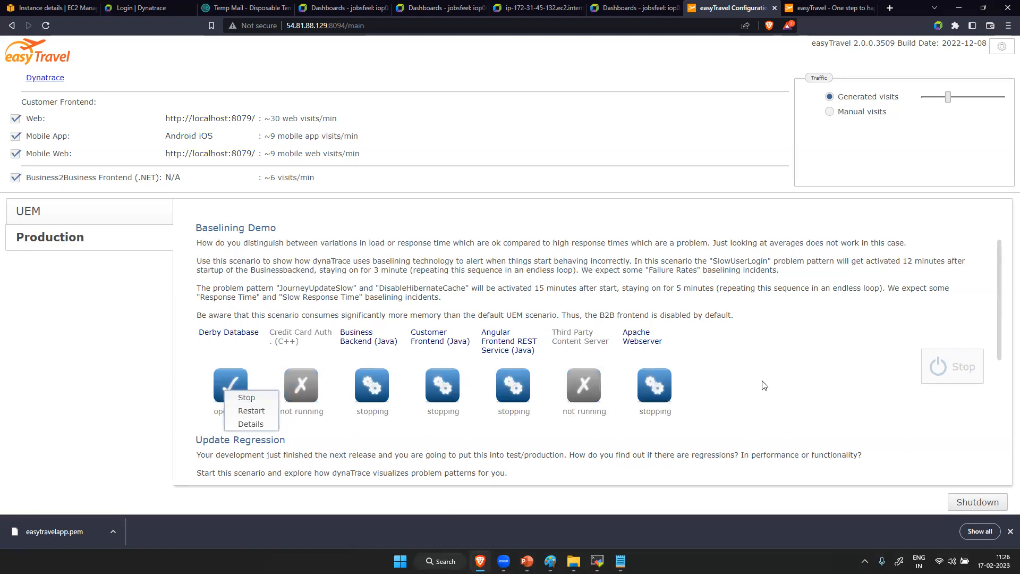
{"action": "left_click", "coordinate": [732, 385]}
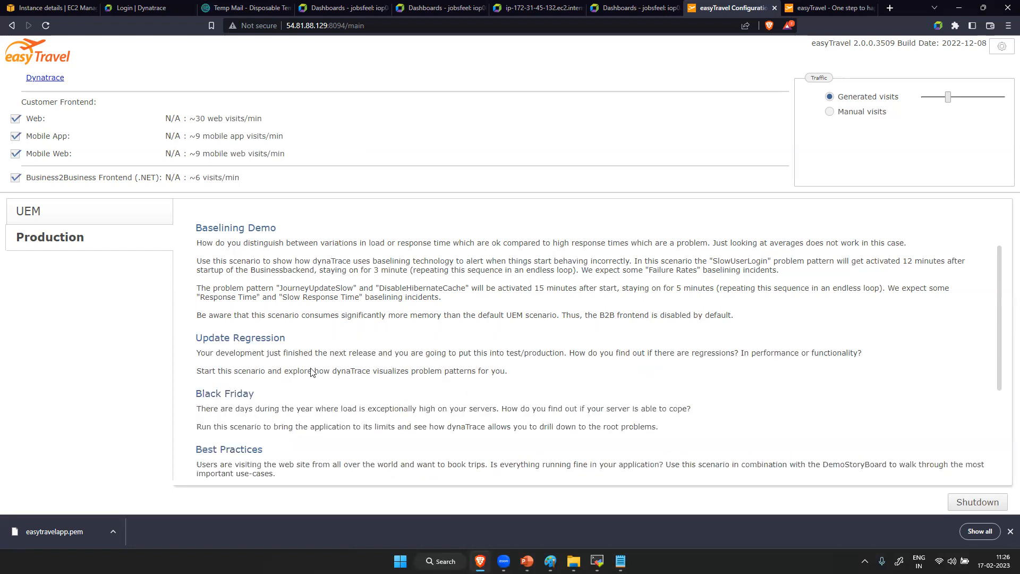
{"action": "left_click", "coordinate": [252, 229]}
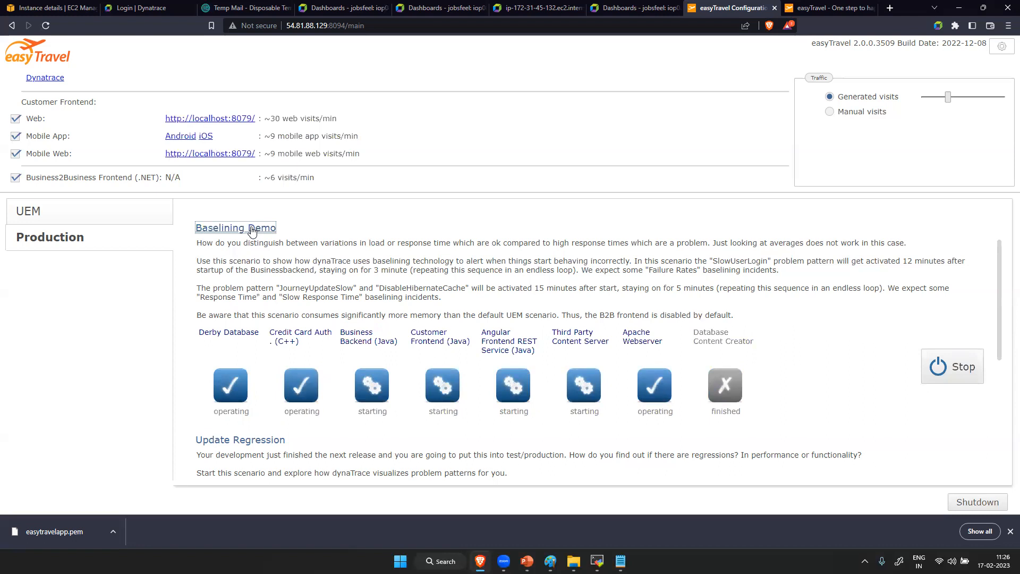
- Return to the Dynatrace page of host ip-172-31-45-132.ec2.internal, reload it, and examine the host's process list
{"action": "left_click", "coordinate": [533, 8]}
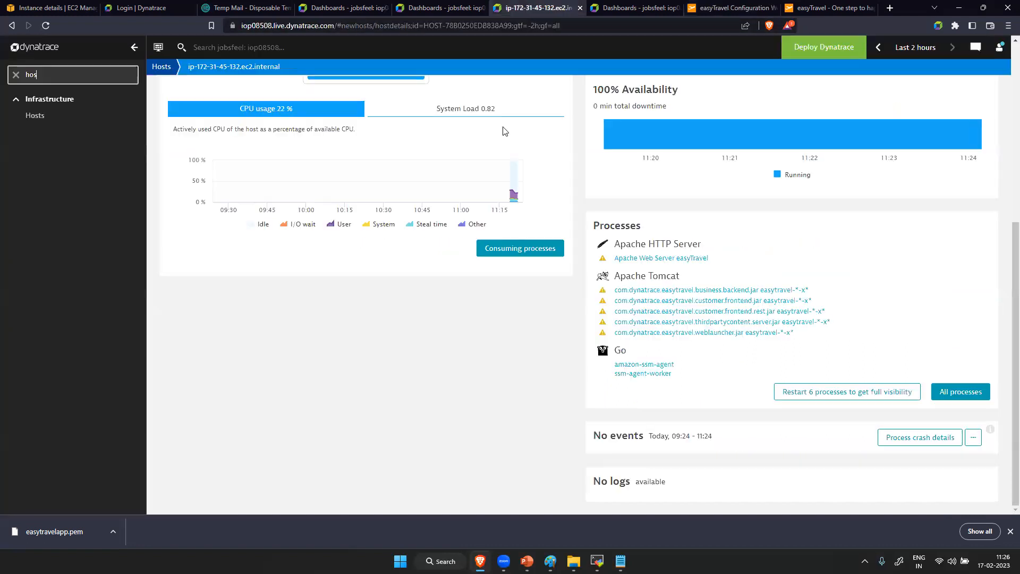
{"action": "left_click", "coordinate": [46, 25]}
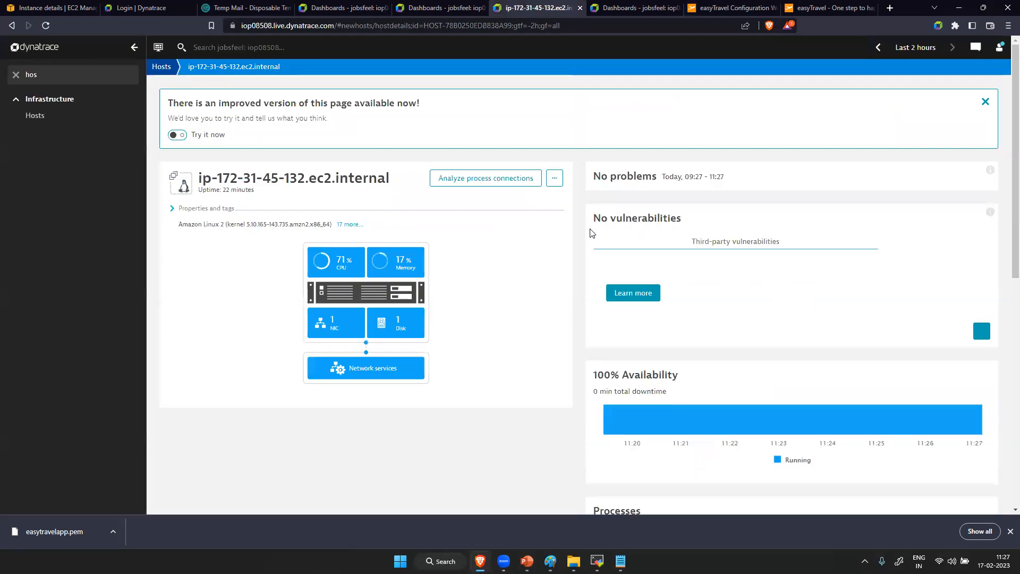
{"action": "scroll", "coordinate": [908, 361], "scroll_direction": "down", "scroll_amount": 5}
{"action": "scroll", "coordinate": [907, 362], "scroll_direction": "up", "scroll_amount": 4}
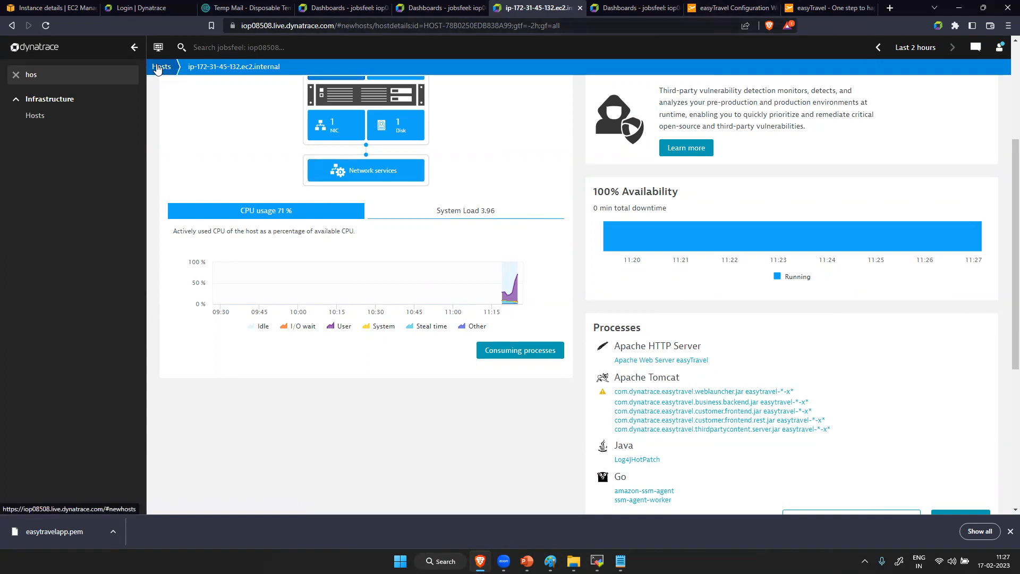
- Go back to the Hosts list, filter the Dynatrace navigation by "serv", and open Services to review the detected services
{"action": "left_click", "coordinate": [158, 68]}
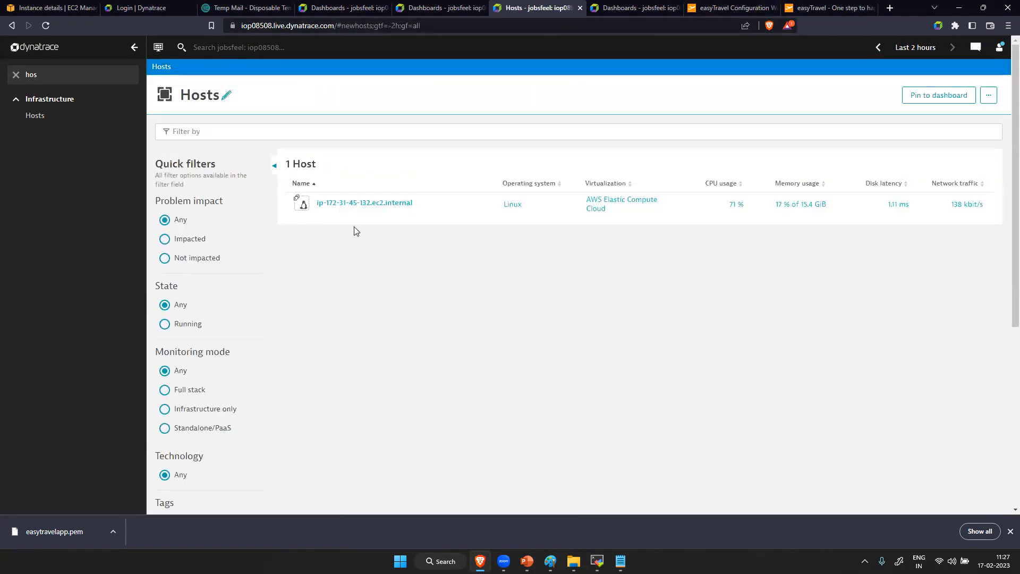
{"action": "key", "text": "BackSpace"}
{"action": "key", "text": "BackSpace"}
{"action": "key", "text": "BackSpace"}
{"action": "type", "text": "serv"}
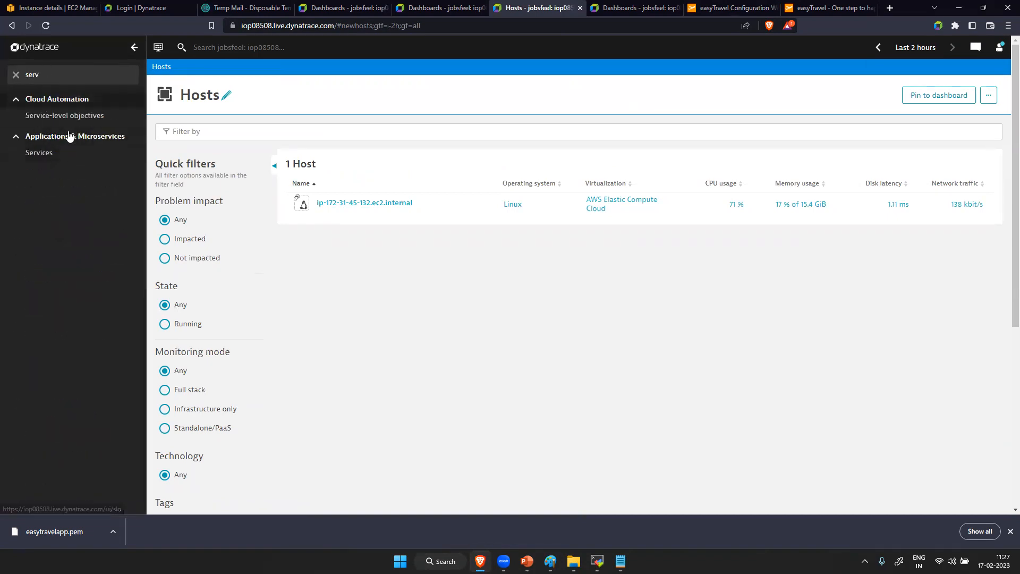
{"action": "left_click", "coordinate": [41, 154]}
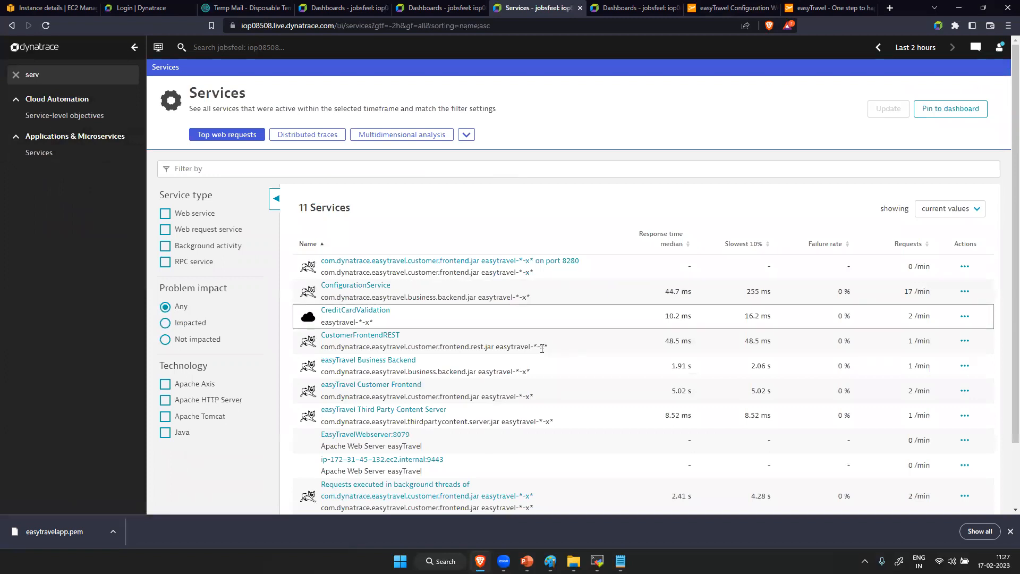
{"action": "scroll", "coordinate": [541, 348], "scroll_direction": "down", "scroll_amount": 2}
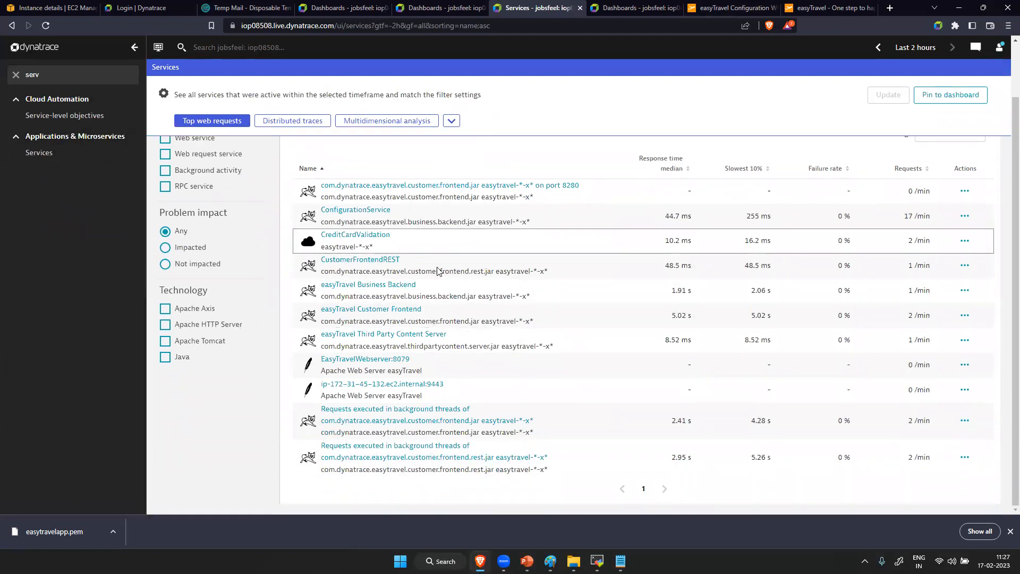
{"action": "scroll", "coordinate": [343, 248], "scroll_direction": "up", "scroll_amount": 2}
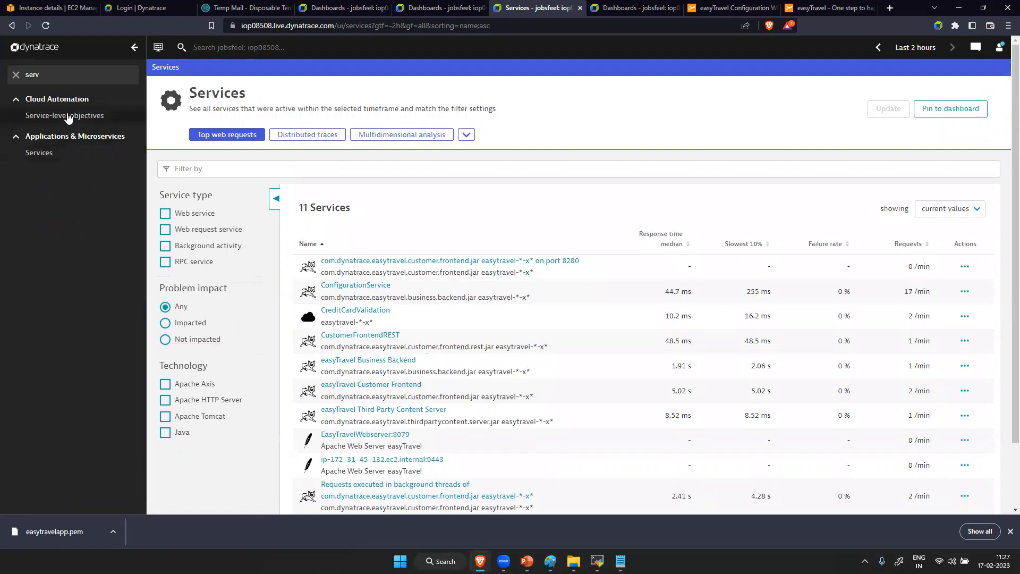
- Filter the Dynatrace navigation by "tech" and open Technologies and processes
{"action": "key", "text": "BackSpace"}
{"action": "key", "text": "BackSpace"}
{"action": "key", "text": "BackSpace"}
{"action": "key", "text": "BackSpace"}
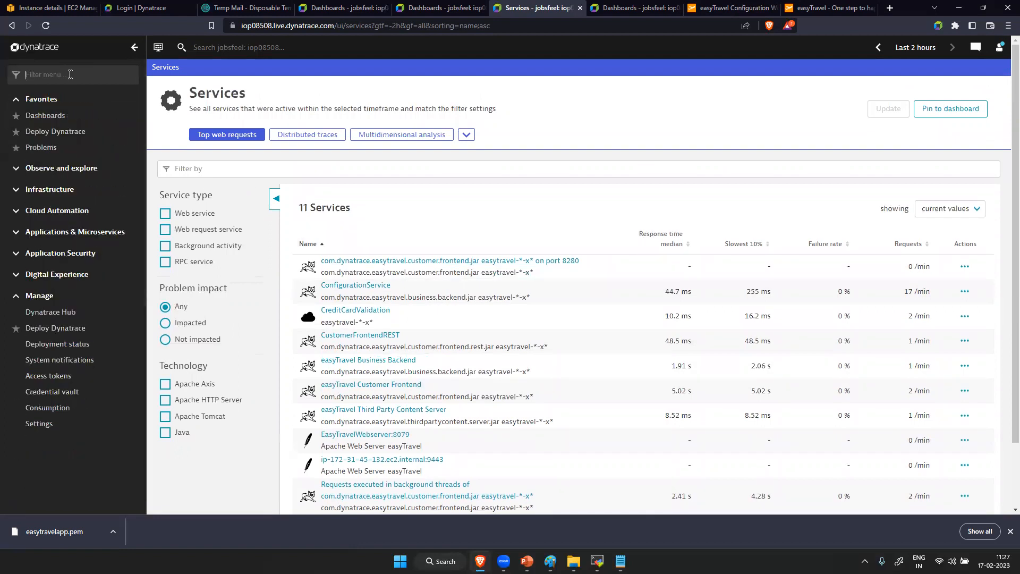
{"action": "type", "text": "tech"}
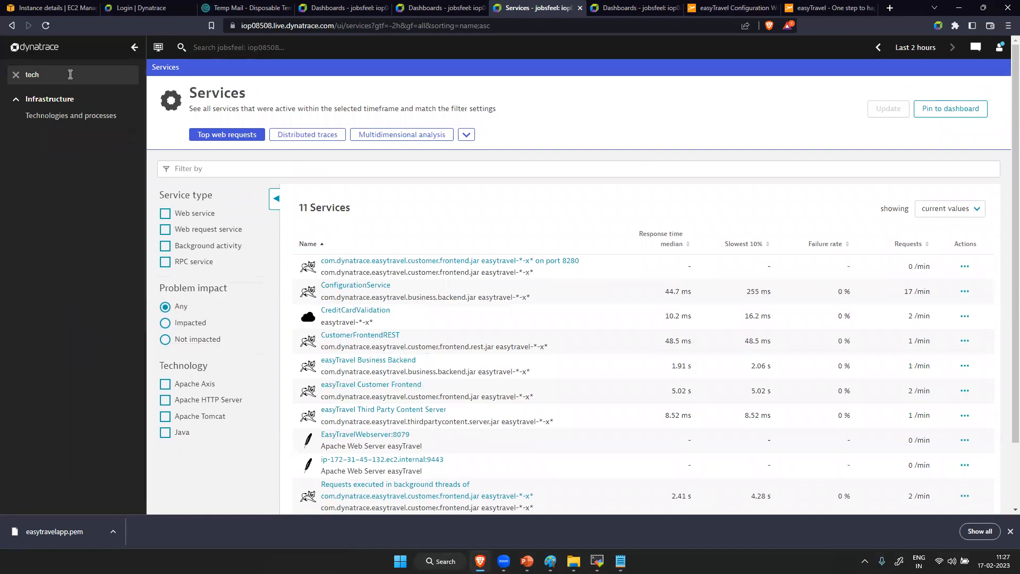
{"action": "left_click", "coordinate": [82, 116]}
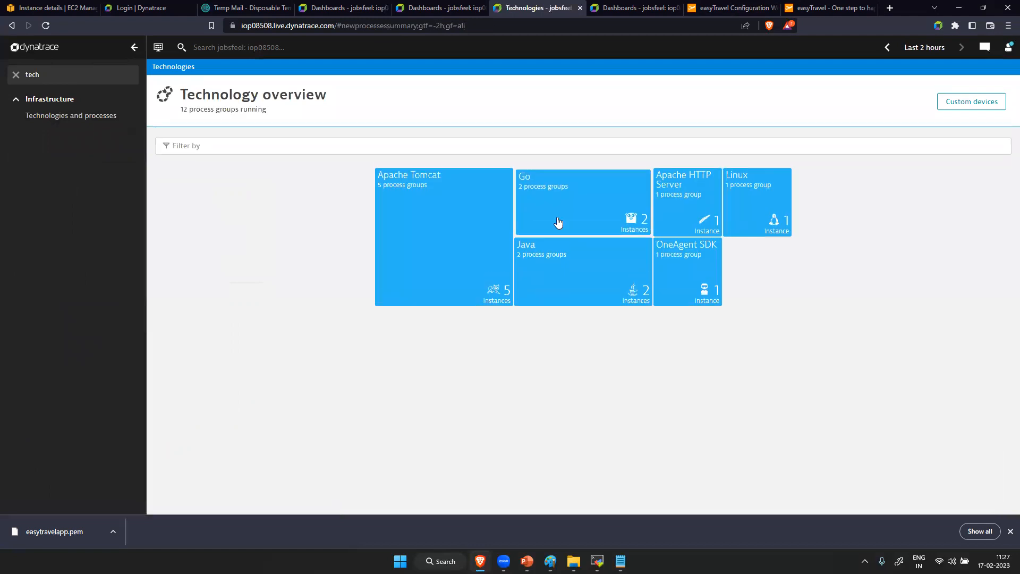
- Examine the process groups of each technology: Apache Tomcat, Go, Apache HTTP Server, Linux, OneAgent SDK and Java
{"action": "left_click", "coordinate": [464, 220]}
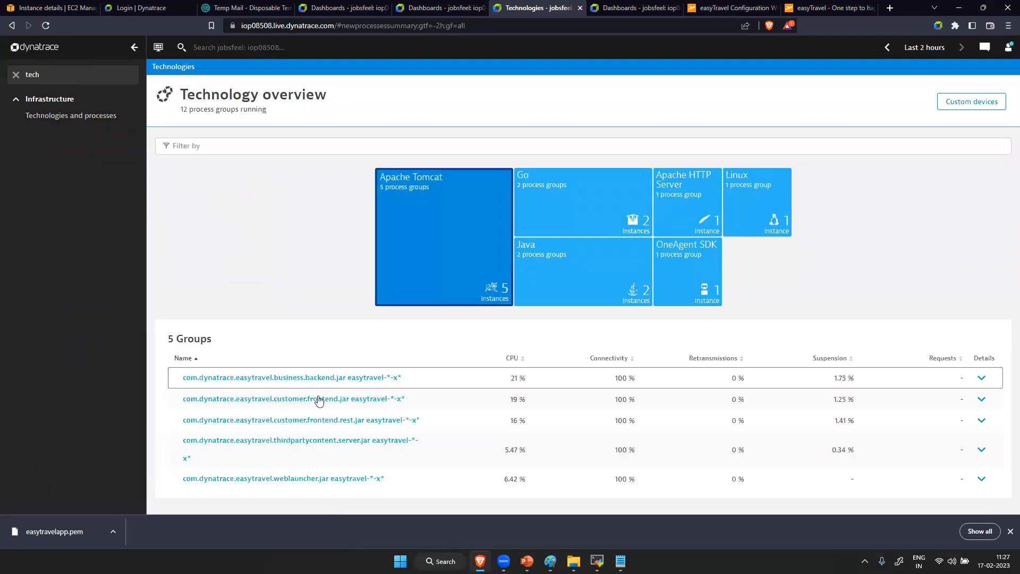
{"action": "left_click", "coordinate": [594, 207]}
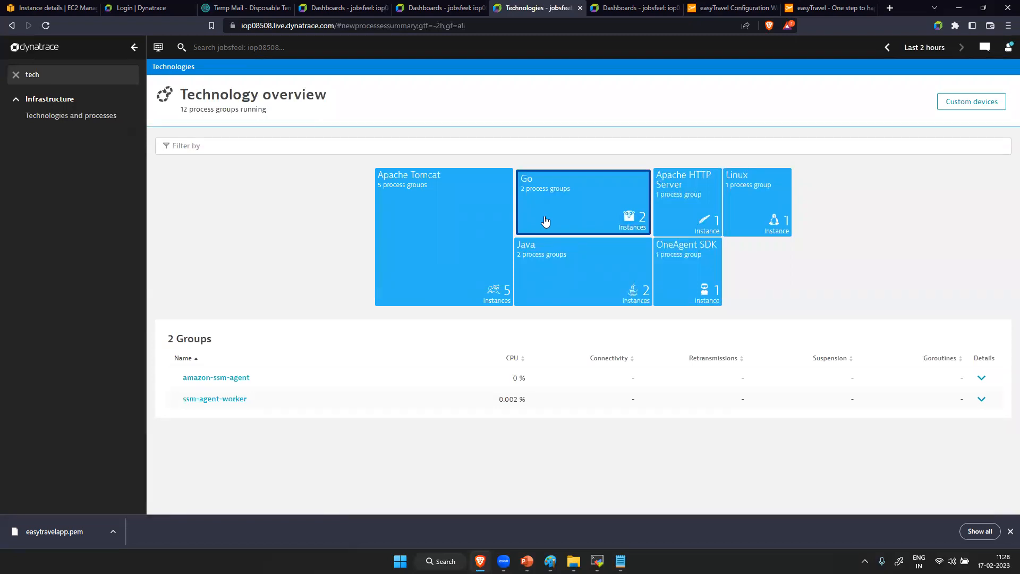
{"action": "left_click", "coordinate": [690, 206]}
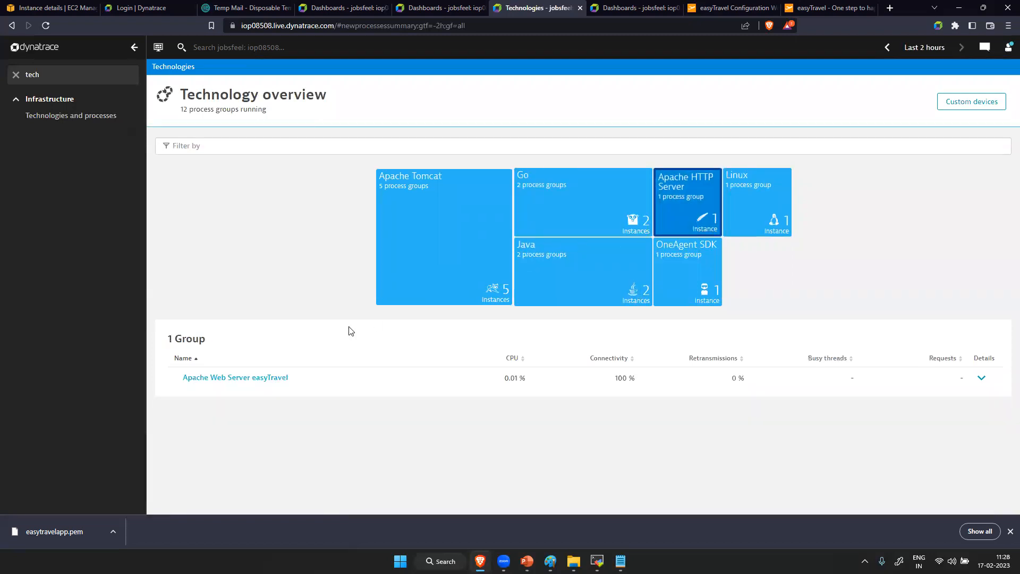
{"action": "left_click", "coordinate": [763, 212]}
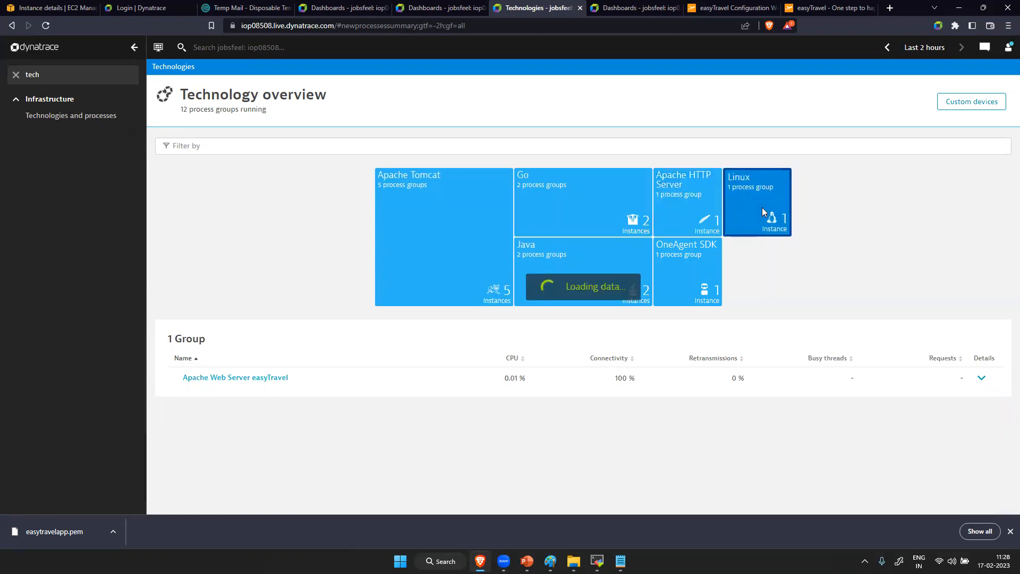
{"action": "left_click", "coordinate": [698, 264]}
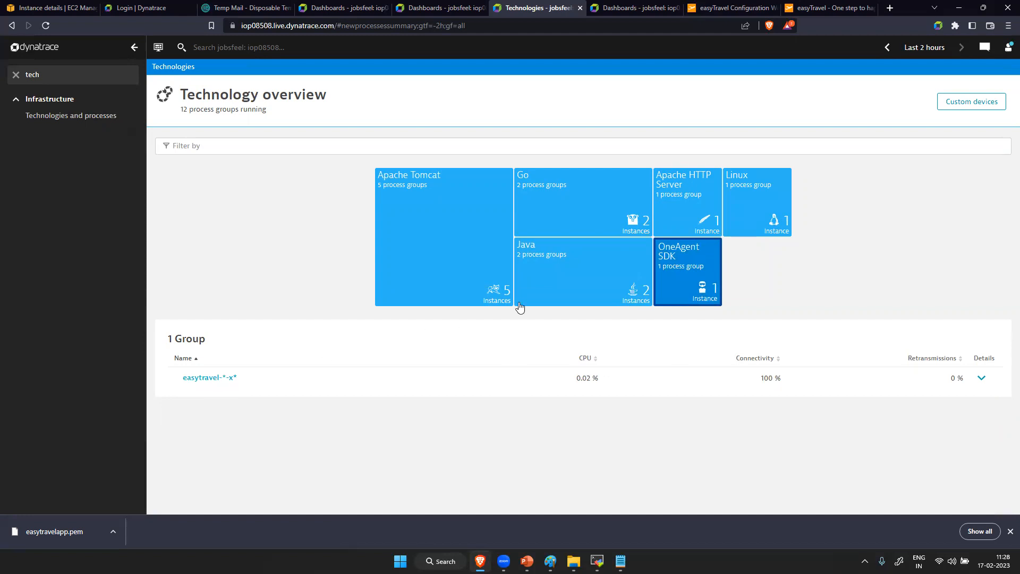
{"action": "left_click", "coordinate": [547, 300]}
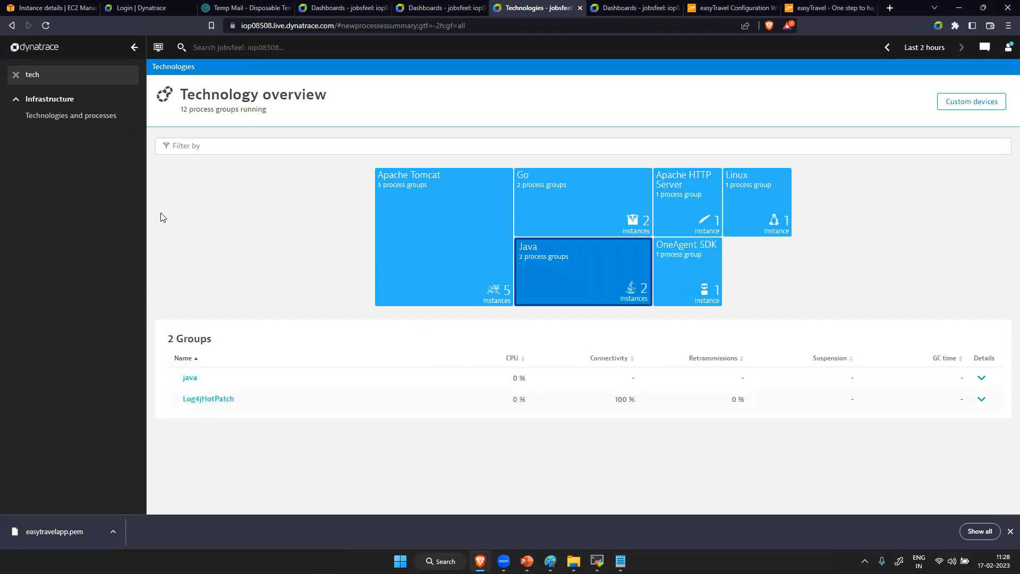
- Filter the navigation by "hos", open the only host in the Hosts list and look through its details page
{"action": "key", "text": "BackSpace"}
{"action": "key", "text": "BackSpace"}
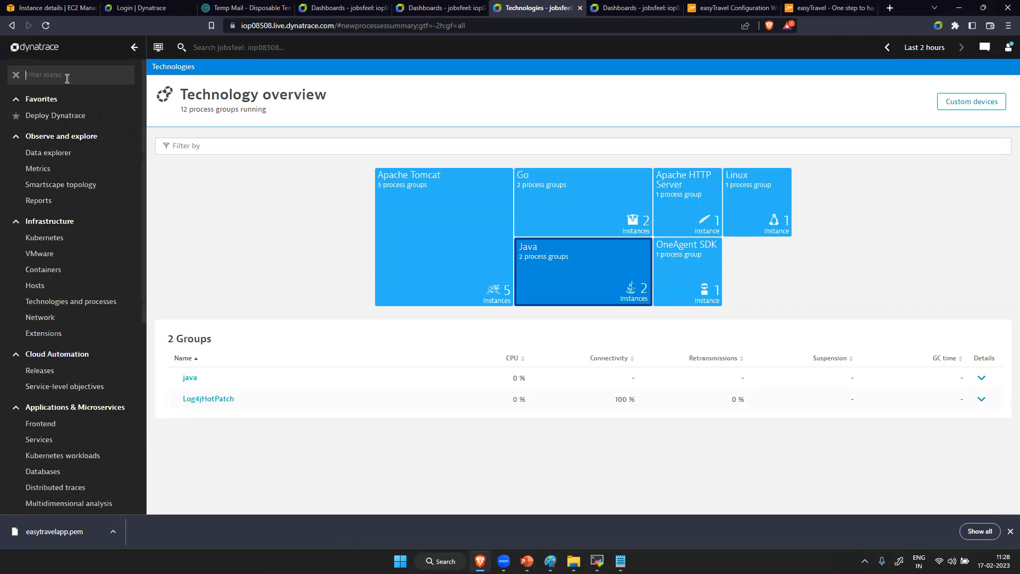
{"action": "type", "text": "hos"}
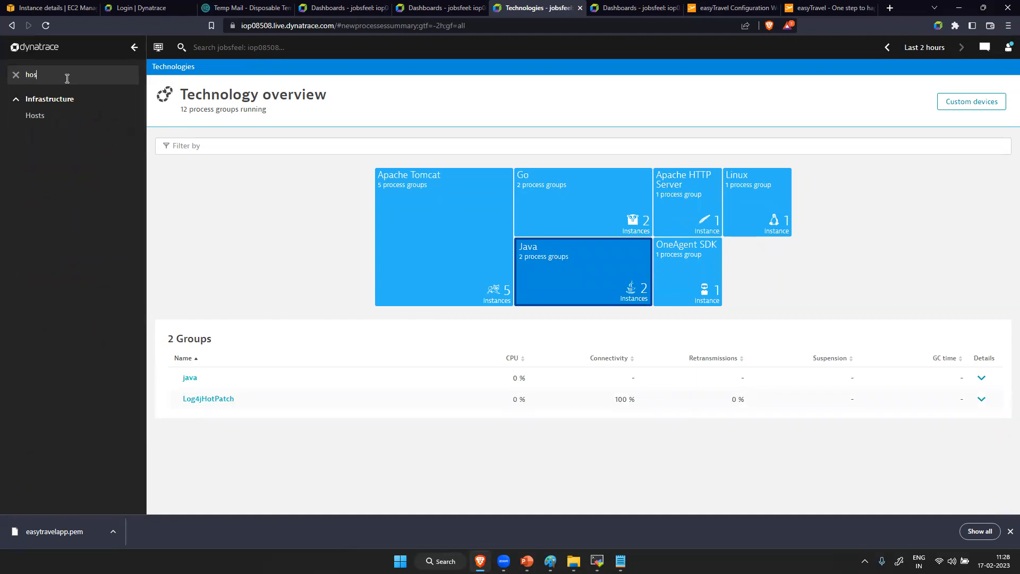
{"action": "left_click", "coordinate": [67, 119]}
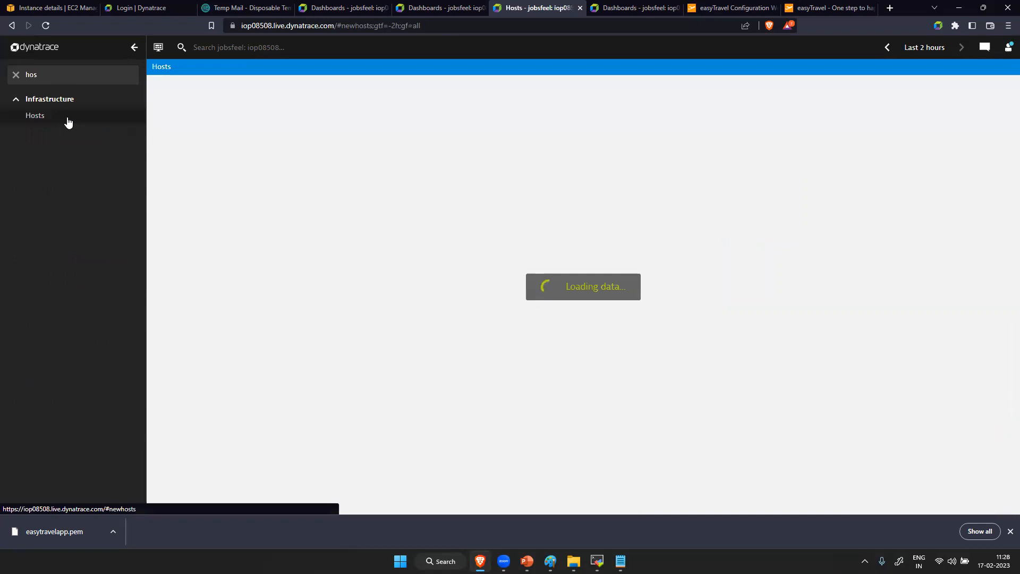
{"action": "left_click", "coordinate": [380, 203]}
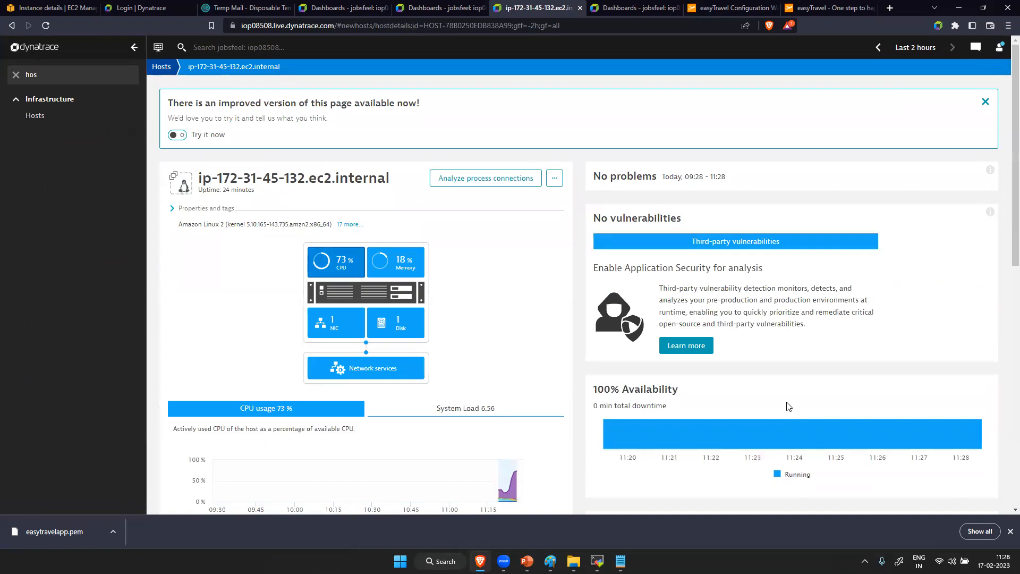
{"action": "scroll", "coordinate": [734, 404], "scroll_direction": "down", "scroll_amount": 10}
{"action": "scroll", "coordinate": [734, 405], "scroll_direction": "up", "scroll_amount": 10}
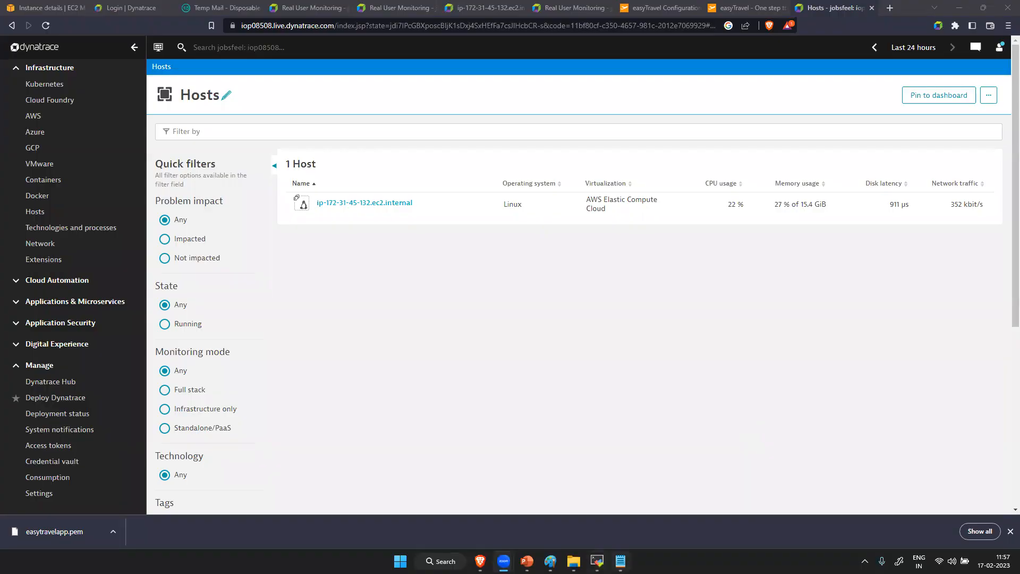
- Switch to Paint, start a new drawing without saving the old sketch, and close Paint
{"action": "key", "text": "alt+Tab"}
{"action": "left_click", "coordinate": [13, 28]}
{"action": "left_click", "coordinate": [44, 47]}
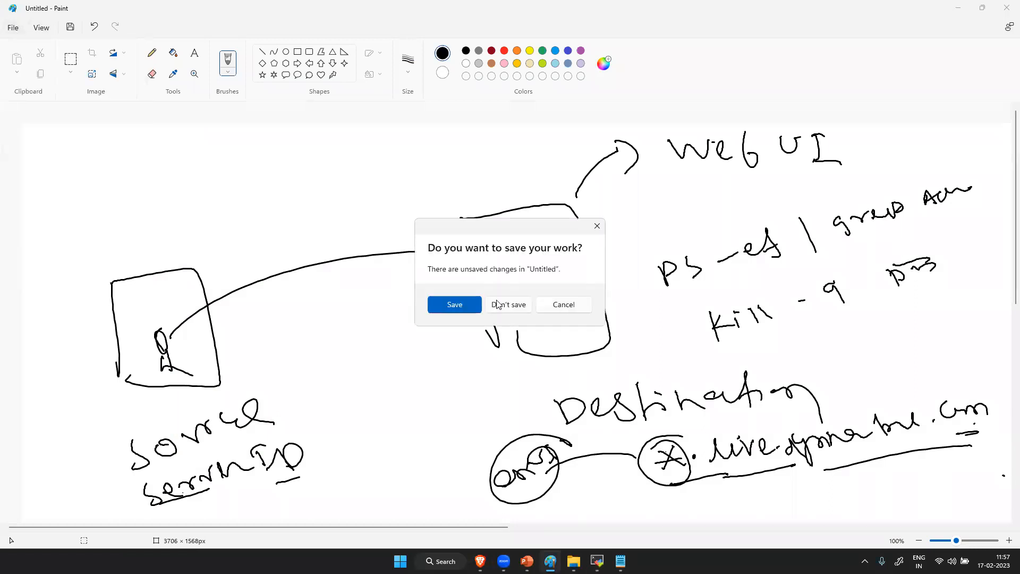
{"action": "left_click", "coordinate": [510, 305]}
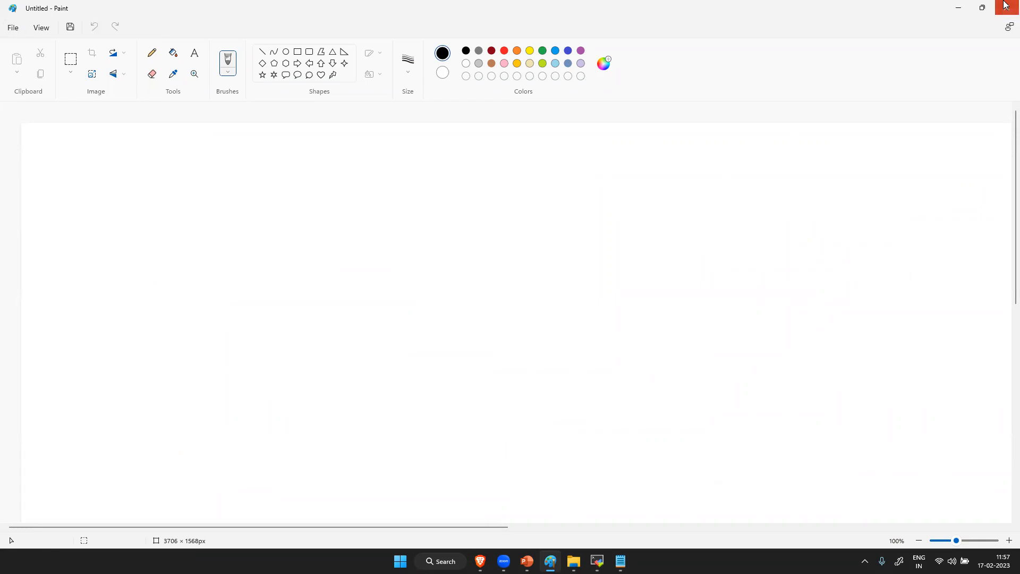
{"action": "left_click", "coordinate": [1005, 6]}
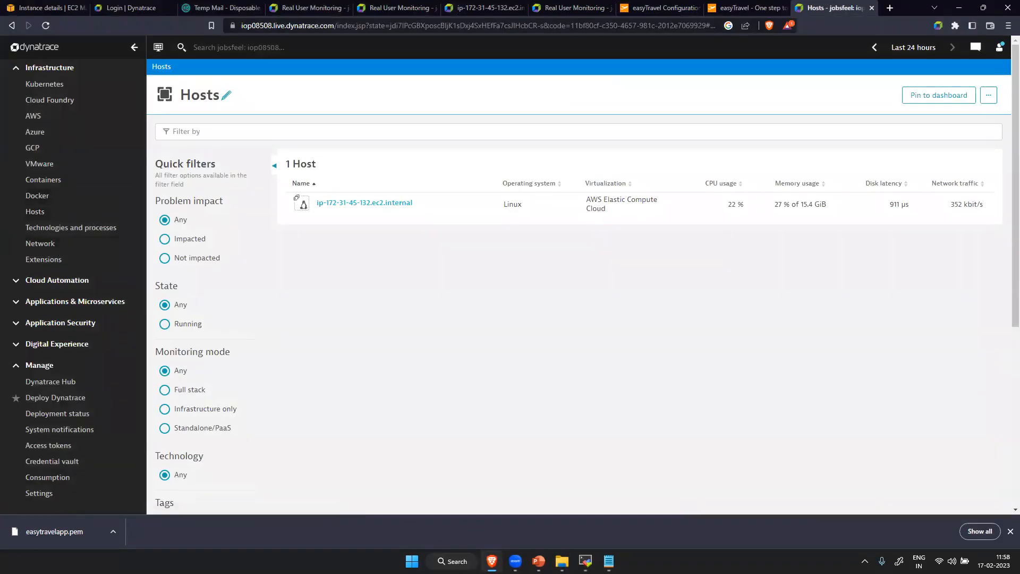
{"action": "left_click", "coordinate": [452, 561]}
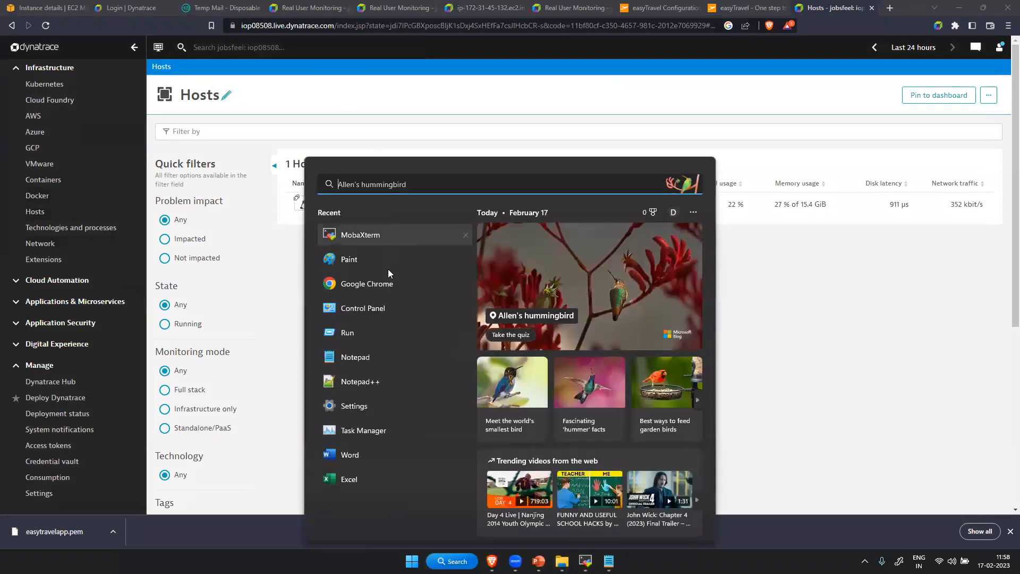
{"action": "left_click", "coordinate": [373, 241]}
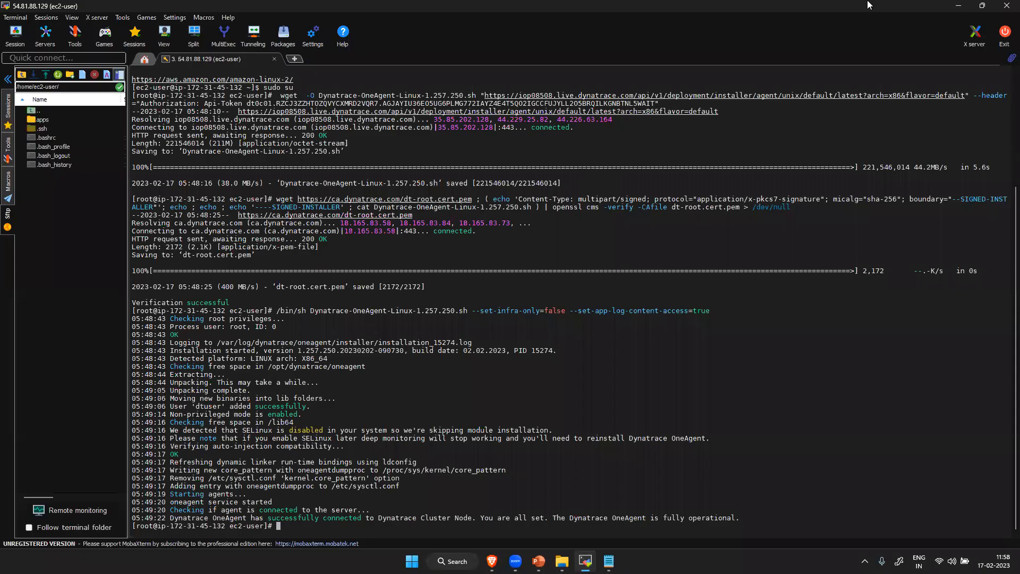
{"action": "left_click", "coordinate": [958, 7]}
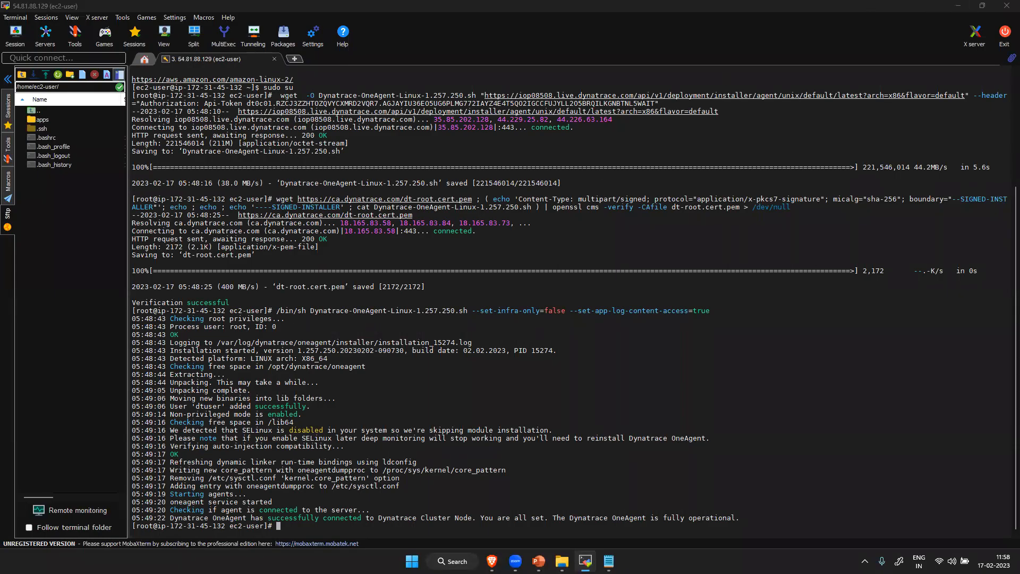
- Open Paint and handwrite the heading "Two Types of Agent" across the upper part of the canvas, underlining "Types"
{"action": "key", "text": "super+s"}
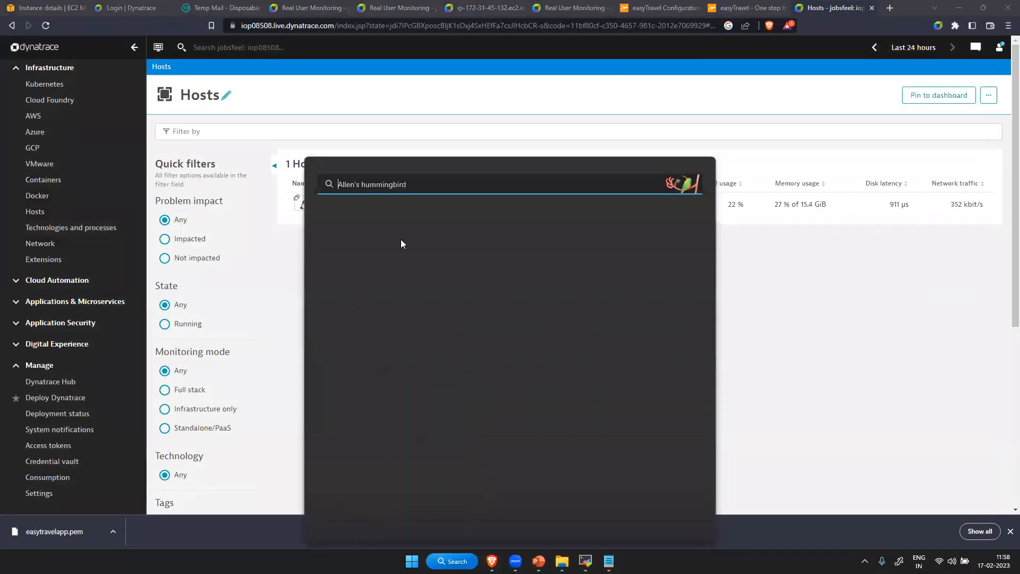
{"action": "left_click", "coordinate": [394, 263]}
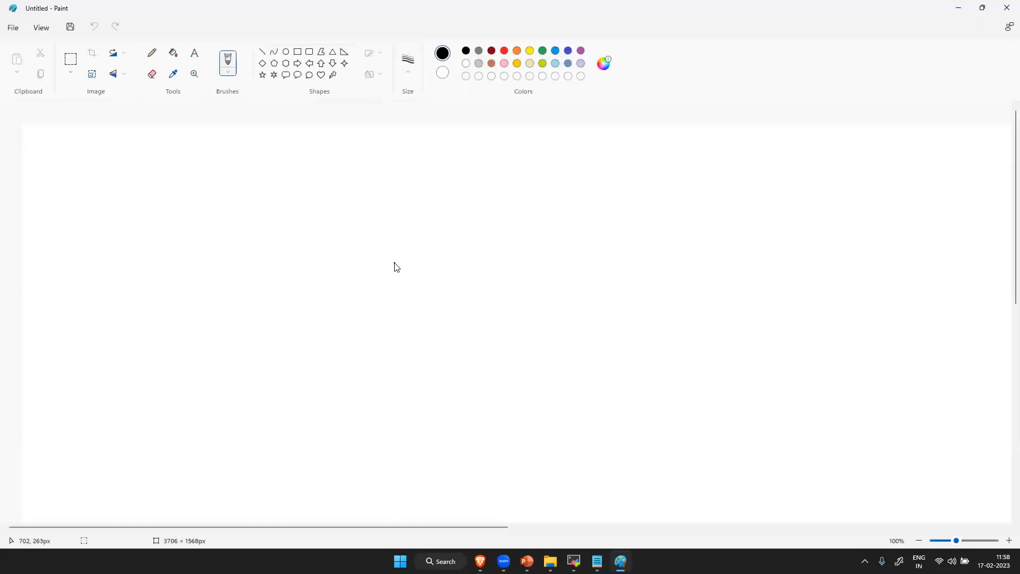
{"action": "mouse_move", "coordinate": [77, 170]}
{"action": "left_mouse_down"}
{"action": "mouse_move", "coordinate": [80, 196]}
{"action": "mouse_move", "coordinate": [92, 170]}
{"action": "left_mouse_up"}
{"action": "left_click_drag", "start_coordinate": [92, 176], "coordinate": [142, 180]}
{"action": "left_click", "coordinate": [164, 177]}
{"action": "mouse_move", "coordinate": [182, 172]}
{"action": "left_mouse_down"}
{"action": "mouse_move", "coordinate": [178, 191]}
{"action": "mouse_move", "coordinate": [195, 168]}
{"action": "mouse_move", "coordinate": [187, 198]}
{"action": "mouse_move", "coordinate": [224, 182]}
{"action": "mouse_move", "coordinate": [255, 186]}
{"action": "mouse_move", "coordinate": [243, 188]}
{"action": "left_mouse_up"}
{"action": "mouse_move", "coordinate": [191, 207]}
{"action": "left_mouse_down"}
{"action": "mouse_move", "coordinate": [259, 202]}
{"action": "mouse_move", "coordinate": [311, 171]}
{"action": "mouse_move", "coordinate": [303, 204]}
{"action": "mouse_move", "coordinate": [321, 186]}
{"action": "left_mouse_up"}
{"action": "left_click", "coordinate": [342, 179]}
{"action": "mouse_move", "coordinate": [354, 186]}
{"action": "left_mouse_down"}
{"action": "mouse_move", "coordinate": [388, 175]}
{"action": "mouse_move", "coordinate": [469, 178]}
{"action": "left_mouse_up"}
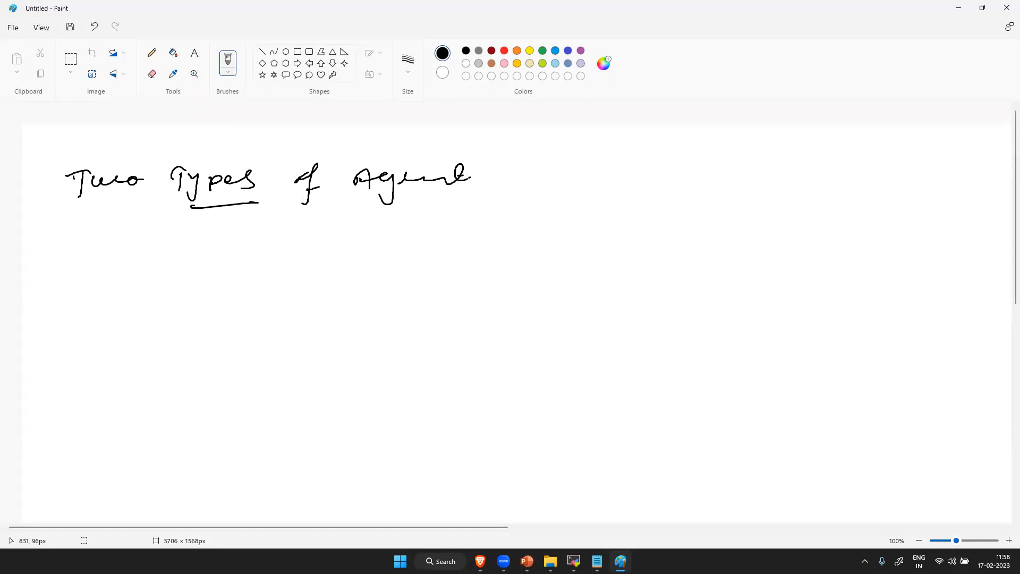
- Handwrite a list below the heading with circled numbers, 1 "Full Stack" and 2 "Infra", and draw a curly brace beside both
{"action": "mouse_move", "coordinate": [94, 240]}
{"action": "left_mouse_down"}
{"action": "mouse_move", "coordinate": [107, 245]}
{"action": "mouse_move", "coordinate": [90, 242]}
{"action": "left_mouse_up"}
{"action": "mouse_move", "coordinate": [158, 255]}
{"action": "left_mouse_down"}
{"action": "mouse_move", "coordinate": [154, 279]}
{"action": "mouse_move", "coordinate": [174, 254]}
{"action": "left_mouse_up"}
{"action": "left_click_drag", "start_coordinate": [159, 266], "coordinate": [219, 272]}
{"action": "mouse_move", "coordinate": [225, 256]}
{"action": "left_mouse_down"}
{"action": "mouse_move", "coordinate": [227, 272]}
{"action": "mouse_move", "coordinate": [278, 277]}
{"action": "left_mouse_up"}
{"action": "mouse_move", "coordinate": [271, 260]}
{"action": "left_mouse_down"}
{"action": "mouse_move", "coordinate": [320, 254]}
{"action": "mouse_move", "coordinate": [335, 272]}
{"action": "mouse_move", "coordinate": [364, 271]}
{"action": "left_mouse_up"}
{"action": "mouse_move", "coordinate": [73, 366]}
{"action": "left_mouse_down"}
{"action": "mouse_move", "coordinate": [80, 387]}
{"action": "mouse_move", "coordinate": [100, 373]}
{"action": "left_mouse_up"}
{"action": "mouse_move", "coordinate": [78, 351]}
{"action": "left_mouse_down"}
{"action": "mouse_move", "coordinate": [158, 385]}
{"action": "mouse_move", "coordinate": [168, 357]}
{"action": "left_mouse_up"}
{"action": "mouse_move", "coordinate": [158, 387]}
{"action": "left_mouse_down"}
{"action": "mouse_move", "coordinate": [180, 372]}
{"action": "mouse_move", "coordinate": [193, 389]}
{"action": "left_mouse_up"}
{"action": "left_click_drag", "start_coordinate": [214, 346], "coordinate": [210, 411]}
{"action": "left_click_drag", "start_coordinate": [204, 377], "coordinate": [260, 378]}
{"action": "left_click_drag", "start_coordinate": [429, 219], "coordinate": [460, 467]}
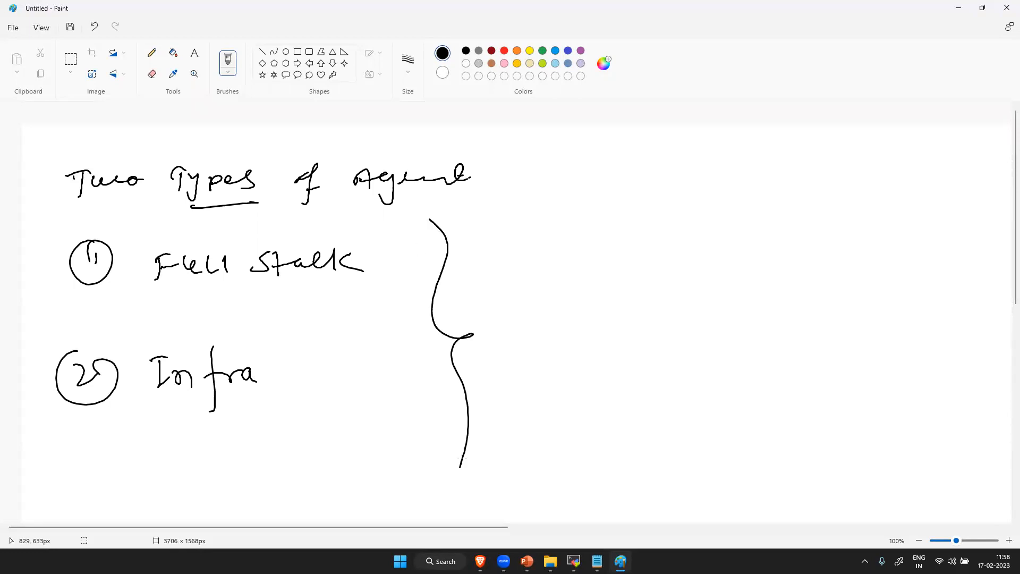
- Draw an arrow from "Infra" to the letters "C M D N" and write "process" on an underlined line beneath them
{"action": "mouse_move", "coordinate": [312, 374]}
{"action": "left_mouse_down"}
{"action": "mouse_move", "coordinate": [576, 355]}
{"action": "mouse_move", "coordinate": [560, 373]}
{"action": "left_mouse_up"}
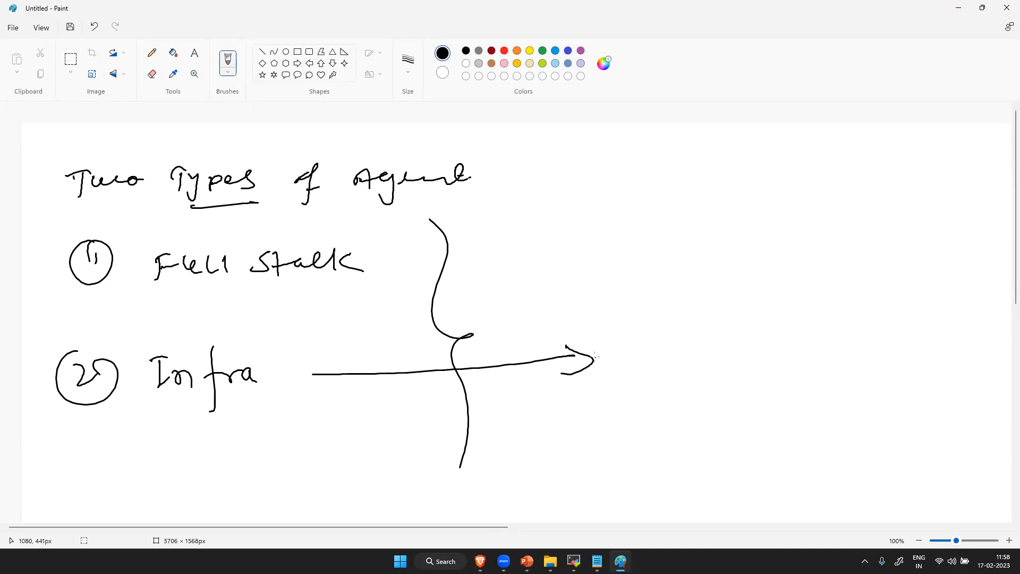
{"action": "mouse_move", "coordinate": [622, 362]}
{"action": "left_mouse_down"}
{"action": "mouse_move", "coordinate": [639, 346]}
{"action": "mouse_move", "coordinate": [705, 344]}
{"action": "mouse_move", "coordinate": [708, 363]}
{"action": "mouse_move", "coordinate": [768, 351]}
{"action": "mouse_move", "coordinate": [746, 357]}
{"action": "left_mouse_up"}
{"action": "left_click_drag", "start_coordinate": [829, 335], "coordinate": [808, 347]}
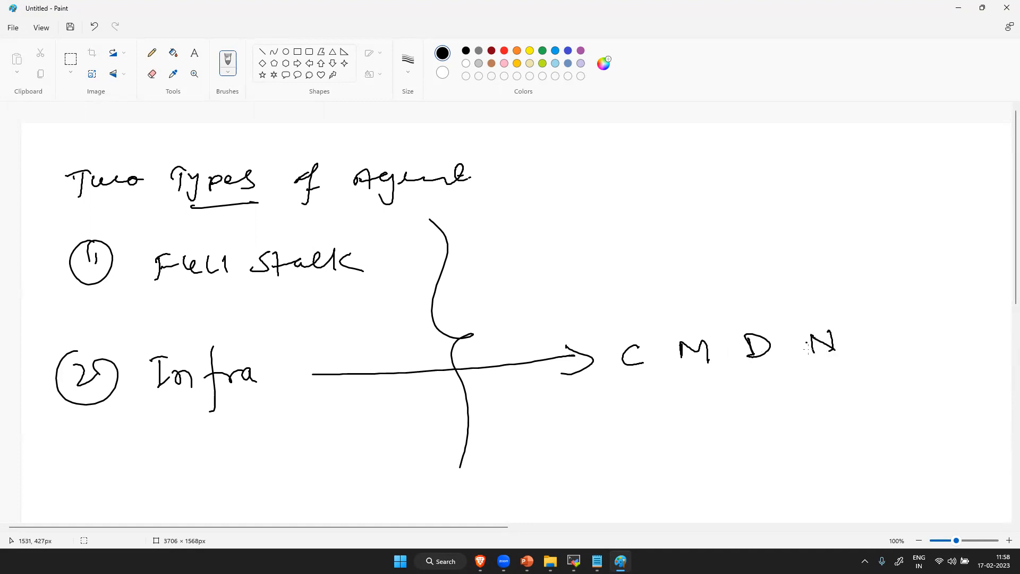
{"action": "left_click_drag", "start_coordinate": [652, 382], "coordinate": [836, 369]}
{"action": "mouse_move", "coordinate": [740, 408]}
{"action": "left_mouse_down"}
{"action": "mouse_move", "coordinate": [753, 430]}
{"action": "mouse_move", "coordinate": [750, 419]}
{"action": "left_mouse_up"}
{"action": "mouse_move", "coordinate": [765, 409]}
{"action": "left_mouse_down"}
{"action": "mouse_move", "coordinate": [848, 398]}
{"action": "mouse_move", "coordinate": [843, 410]}
{"action": "left_mouse_up"}
- Draw an arrow from "Full Stack" and write "Infra + services" beside it
{"action": "mouse_move", "coordinate": [381, 257]}
{"action": "left_mouse_down"}
{"action": "mouse_move", "coordinate": [531, 210]}
{"action": "mouse_move", "coordinate": [529, 242]}
{"action": "left_mouse_up"}
{"action": "mouse_move", "coordinate": [604, 197]}
{"action": "left_mouse_down"}
{"action": "mouse_move", "coordinate": [611, 216]}
{"action": "mouse_move", "coordinate": [734, 198]}
{"action": "mouse_move", "coordinate": [735, 209]}
{"action": "left_mouse_up"}
{"action": "mouse_move", "coordinate": [762, 189]}
{"action": "left_mouse_down"}
{"action": "mouse_move", "coordinate": [750, 203]}
{"action": "mouse_move", "coordinate": [818, 183]}
{"action": "left_mouse_up"}
{"action": "mouse_move", "coordinate": [818, 177]}
{"action": "left_mouse_down"}
{"action": "mouse_move", "coordinate": [819, 193]}
{"action": "mouse_move", "coordinate": [852, 205]}
{"action": "left_mouse_up"}
- Frame the "C M D N" and "process" notes with an arrow up to "Infra", and underline "services"
{"action": "mouse_move", "coordinate": [606, 335]}
{"action": "left_mouse_down"}
{"action": "mouse_move", "coordinate": [626, 400]}
{"action": "mouse_move", "coordinate": [860, 344]}
{"action": "mouse_move", "coordinate": [707, 428]}
{"action": "mouse_move", "coordinate": [655, 389]}
{"action": "left_mouse_up"}
{"action": "mouse_move", "coordinate": [669, 287]}
{"action": "left_mouse_down"}
{"action": "mouse_move", "coordinate": [689, 323]}
{"action": "mouse_move", "coordinate": [661, 232]}
{"action": "left_mouse_up"}
{"action": "mouse_move", "coordinate": [644, 242]}
{"action": "left_mouse_down"}
{"action": "mouse_move", "coordinate": [657, 229]}
{"action": "mouse_move", "coordinate": [671, 237]}
{"action": "left_mouse_up"}
{"action": "left_click_drag", "start_coordinate": [766, 215], "coordinate": [854, 204]}
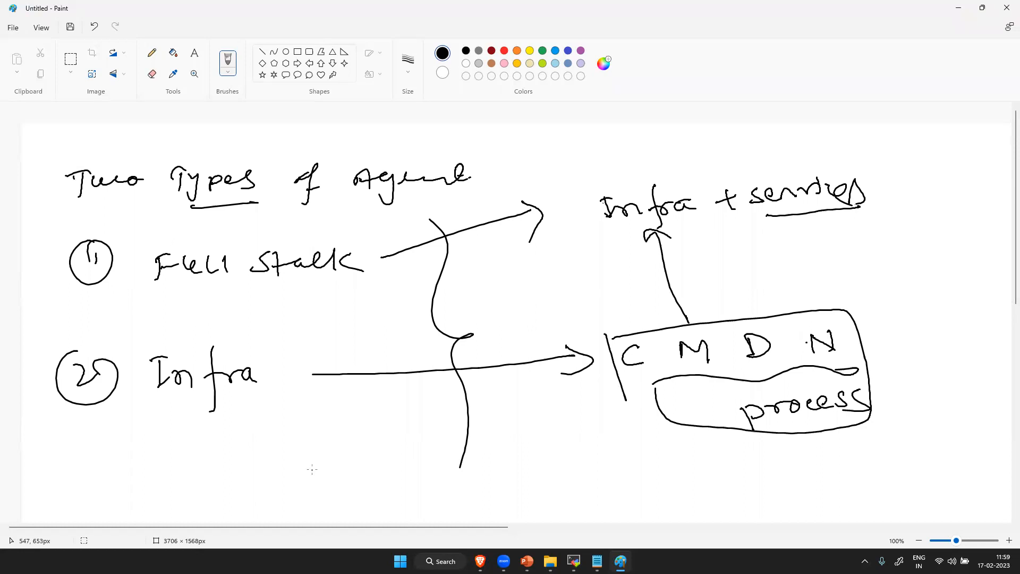
- Write "Full Stack" at a slant below the Infra arrow and circle it
{"action": "mouse_move", "coordinate": [338, 485]}
{"action": "left_mouse_down"}
{"action": "mouse_move", "coordinate": [345, 466]}
{"action": "mouse_move", "coordinate": [384, 443]}
{"action": "mouse_move", "coordinate": [425, 398]}
{"action": "mouse_move", "coordinate": [458, 393]}
{"action": "left_mouse_up"}
{"action": "left_click_drag", "start_coordinate": [403, 463], "coordinate": [343, 503]}
{"action": "mouse_move", "coordinate": [462, 405]}
{"action": "left_mouse_down"}
{"action": "mouse_move", "coordinate": [340, 498]}
{"action": "mouse_move", "coordinate": [363, 488]}
{"action": "left_mouse_up"}
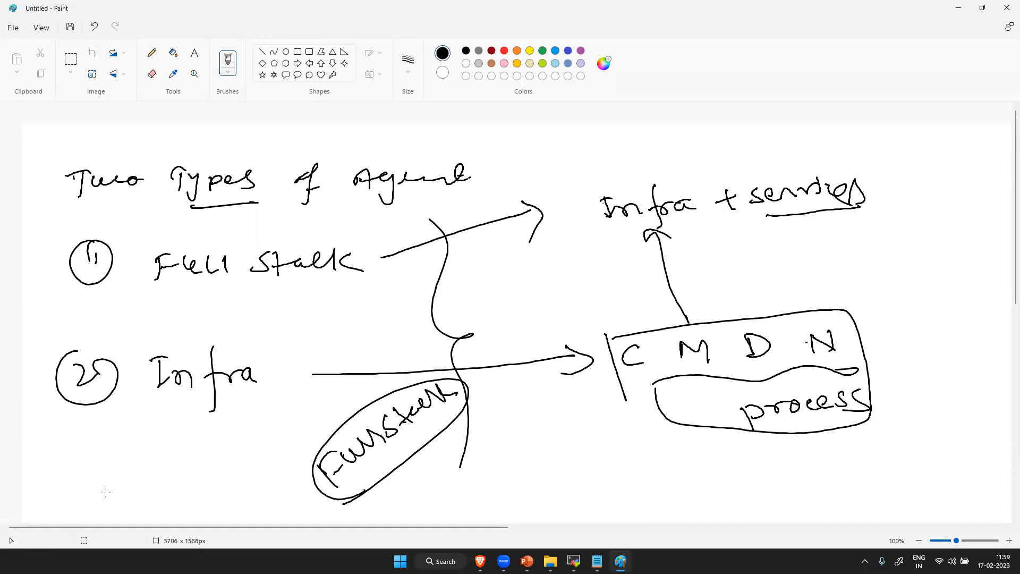
- Switch to Dynatrace in the browser, open host ip-172-31-45-132.ec2.internal and review its metrics and process list
{"action": "mouse_move", "coordinate": [481, 561]}
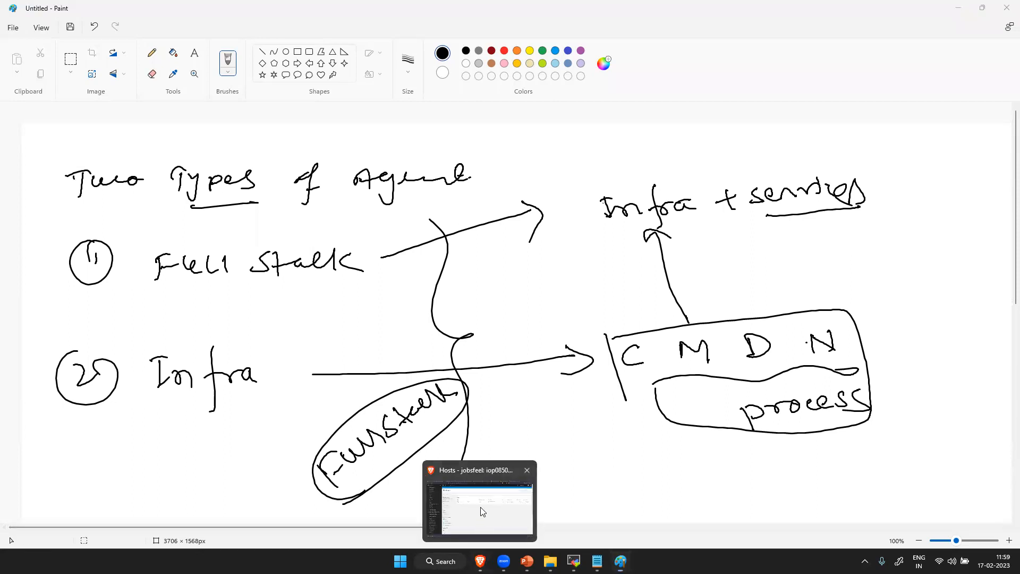
{"action": "left_click", "coordinate": [480, 506]}
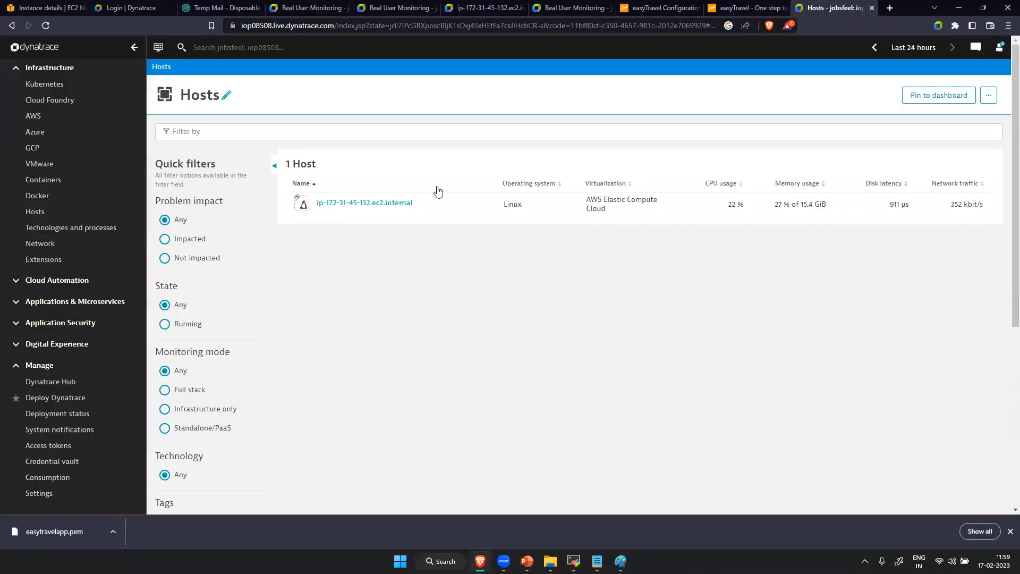
{"action": "left_click", "coordinate": [375, 206]}
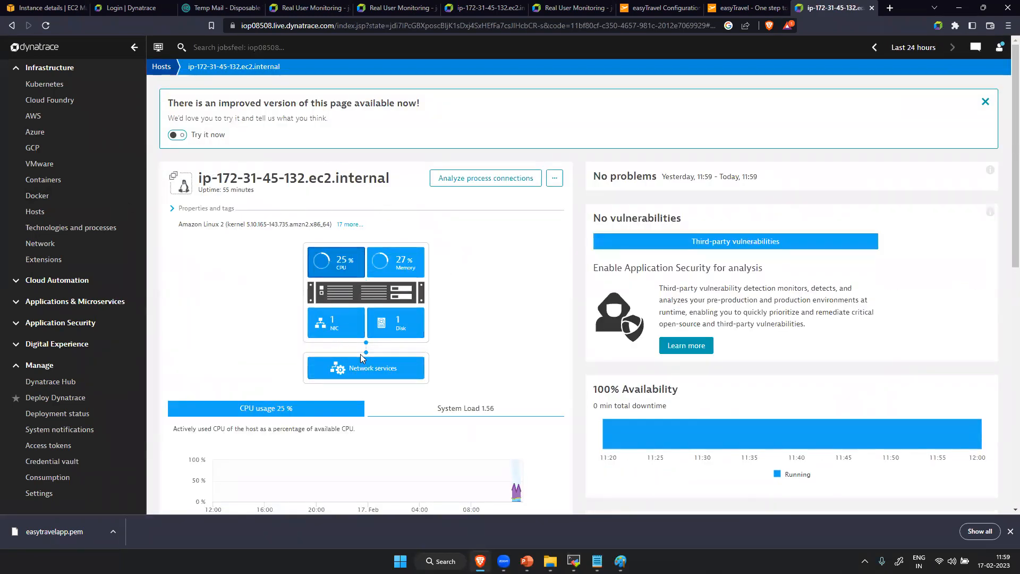
{"action": "scroll", "coordinate": [480, 349], "scroll_direction": "down", "scroll_amount": 5}
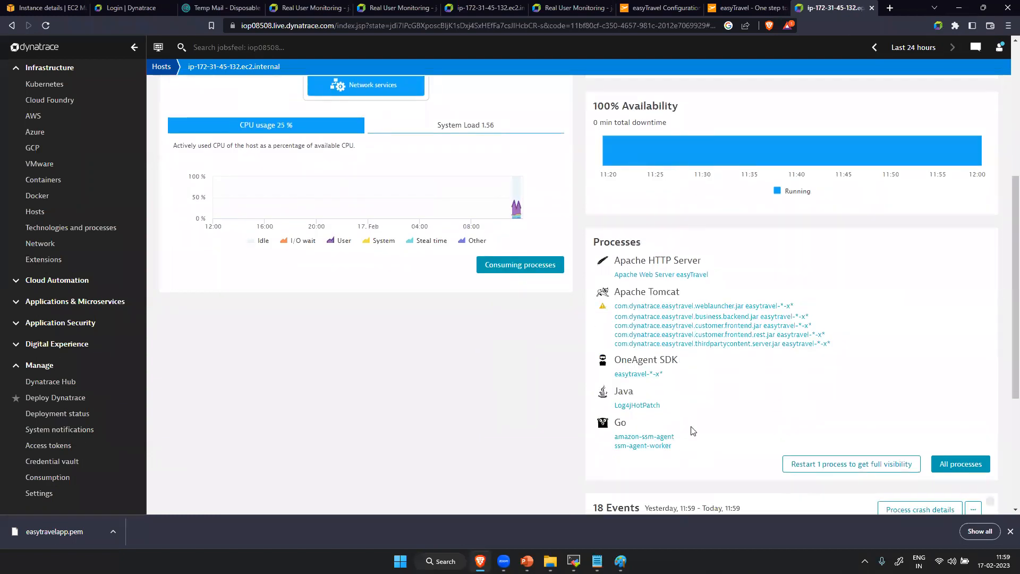
{"action": "scroll", "coordinate": [702, 401], "scroll_direction": "up", "scroll_amount": 5}
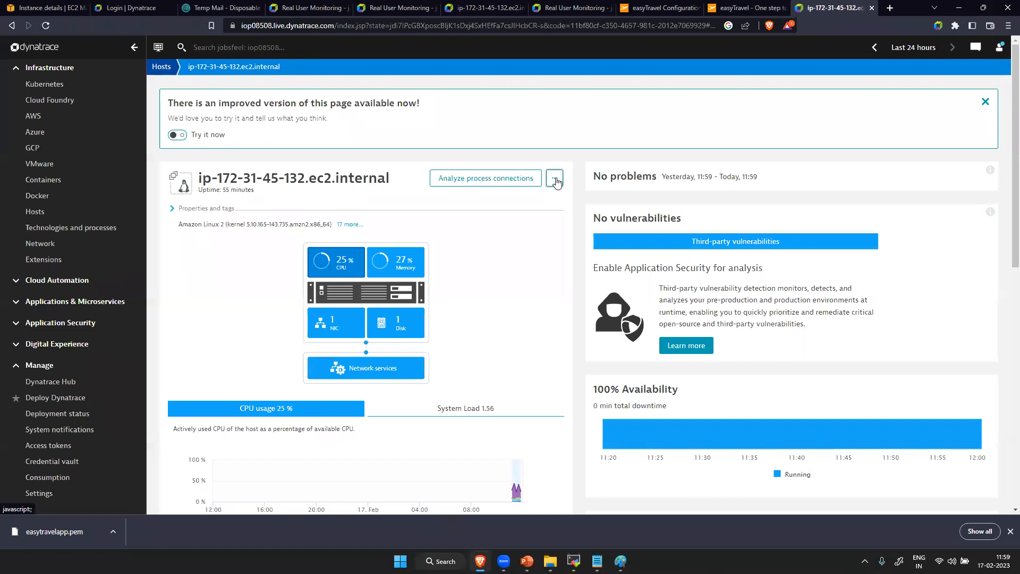
- Open the Smartscape topology view of the host to examine its related services, processes and data center
{"action": "left_click", "coordinate": [553, 180]}
{"action": "left_click", "coordinate": [524, 215]}
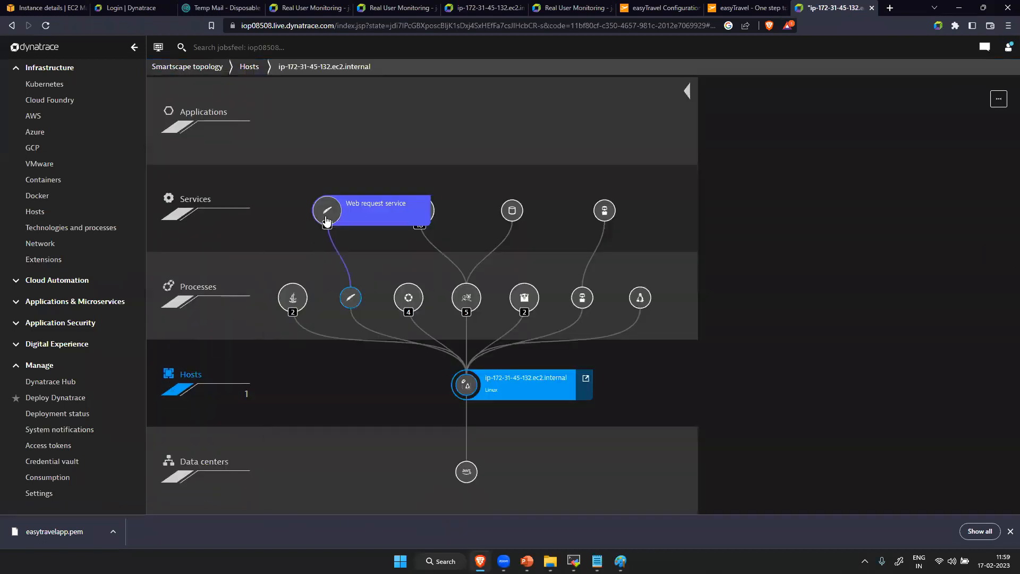
{"action": "scroll", "coordinate": [68, 69], "scroll_direction": "up", "scroll_amount": 3}
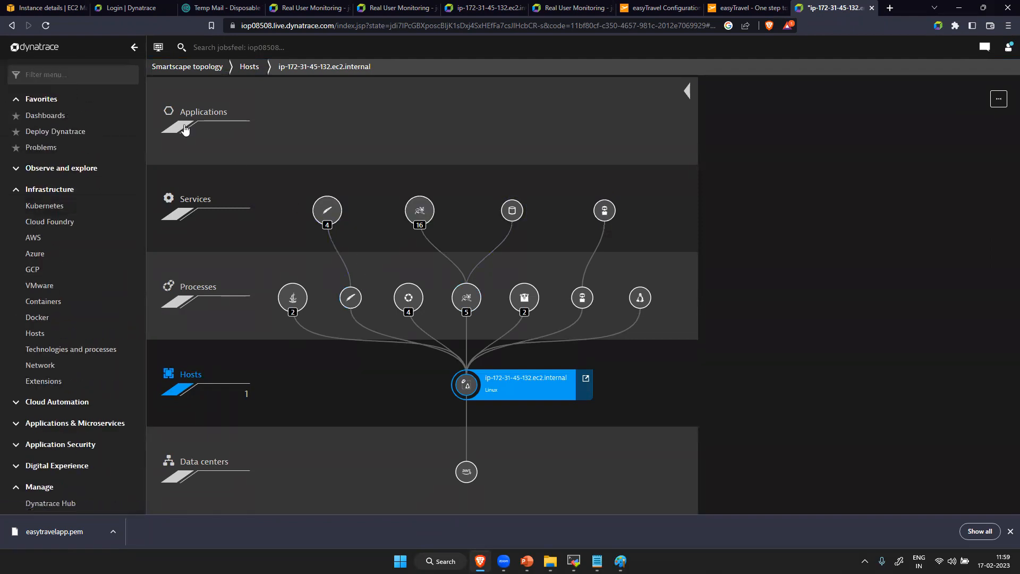
- Return from the Smartscape topology to the host's overview page and open its Monitoring settings
{"action": "left_click", "coordinate": [66, 72]}
{"action": "type", "text": "ser"}
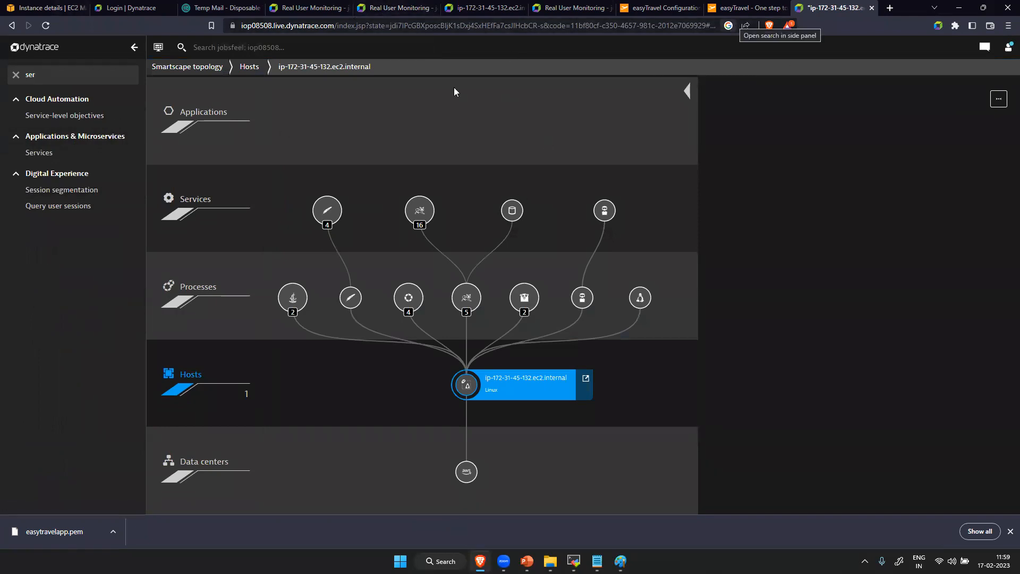
{"action": "left_click", "coordinate": [12, 27]}
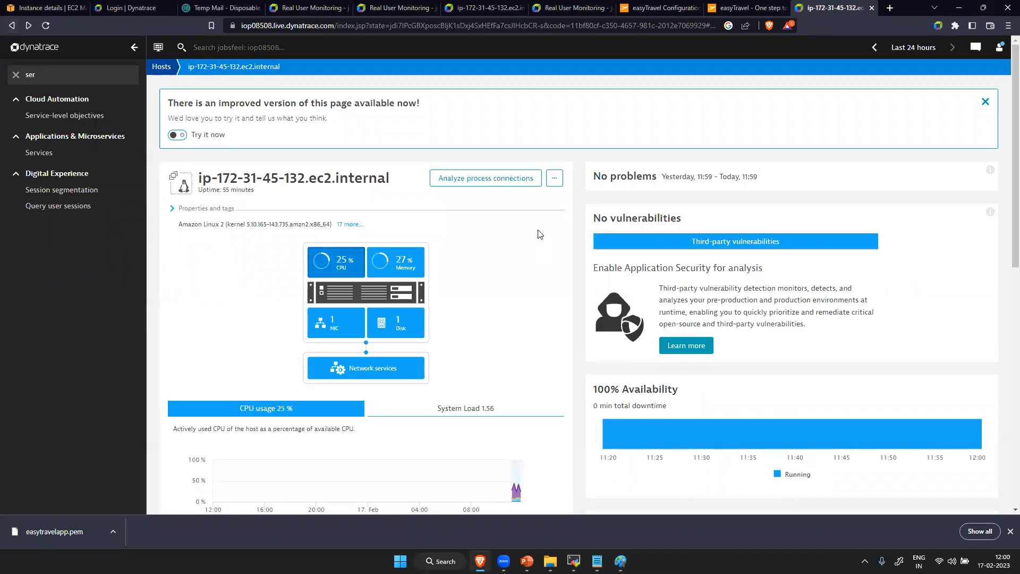
{"action": "left_click", "coordinate": [554, 178]}
{"action": "left_click", "coordinate": [542, 197]}
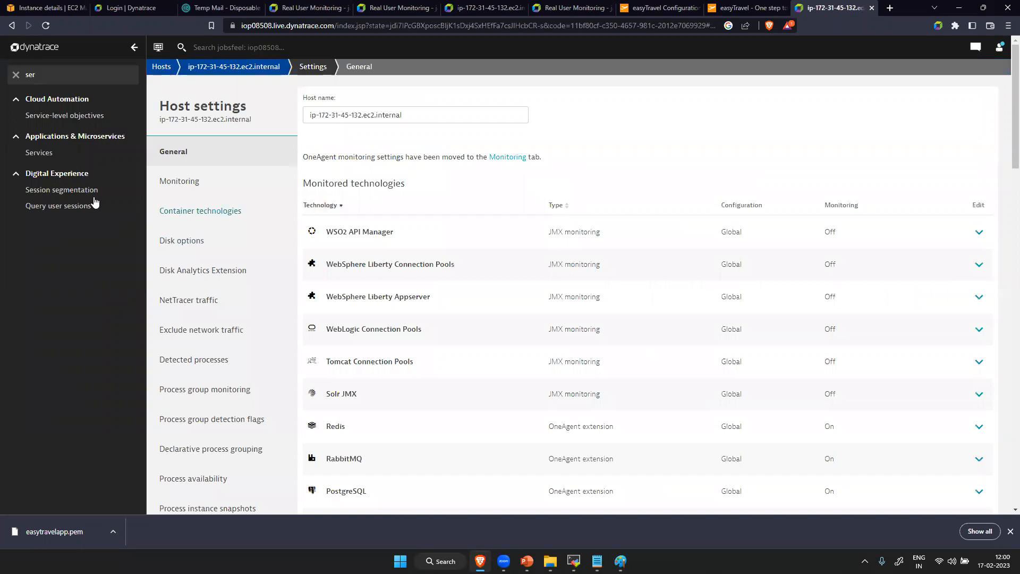
{"action": "left_click", "coordinate": [179, 181]}
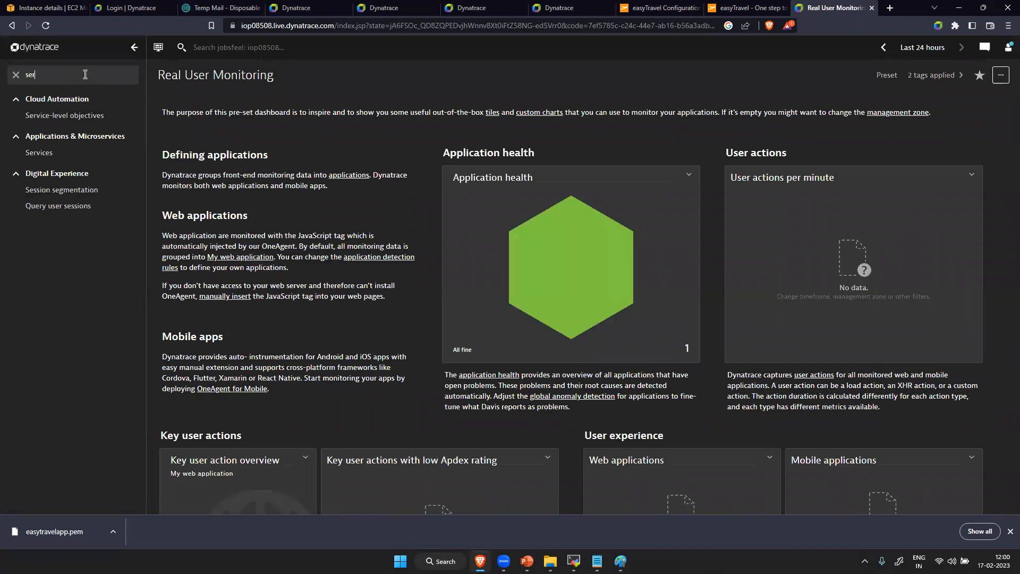
- Filter the navigation menu for "hos" instead of "ser" and clear the filter to list all entries again
{"action": "key", "text": "BackSpace"}
{"action": "key", "text": "BackSpace"}
{"action": "key", "text": "BackSpace"}
{"action": "type", "text": "hos"}
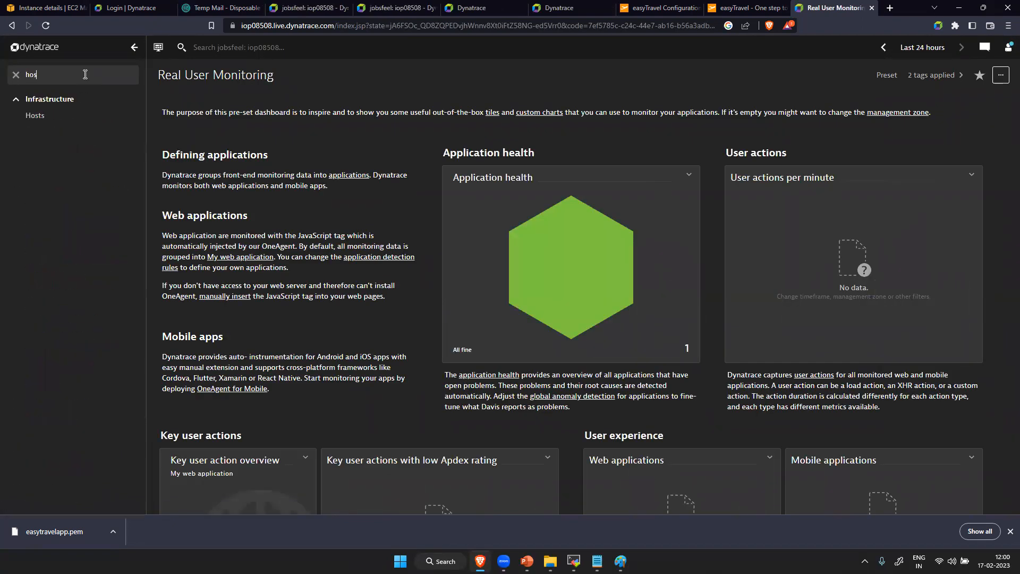
{"action": "key", "text": "BackSpace"}
{"action": "key", "text": "BackSpace"}
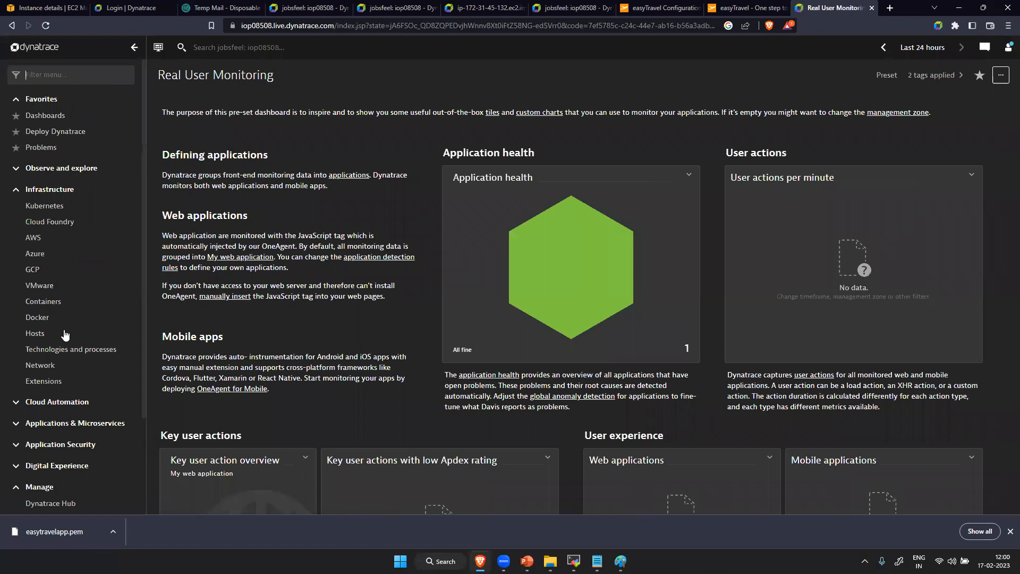
- Start a OneAgent installation from Deploy Dynatrace and open the download instructions for Linux
{"action": "scroll", "coordinate": [76, 472], "scroll_direction": "down", "scroll_amount": 3}
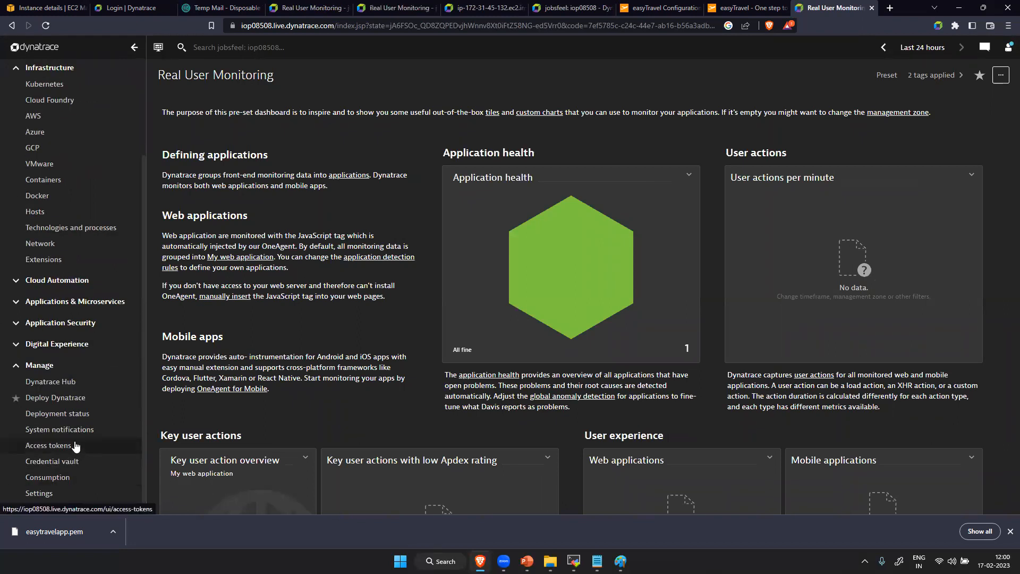
{"action": "left_click", "coordinate": [76, 398]}
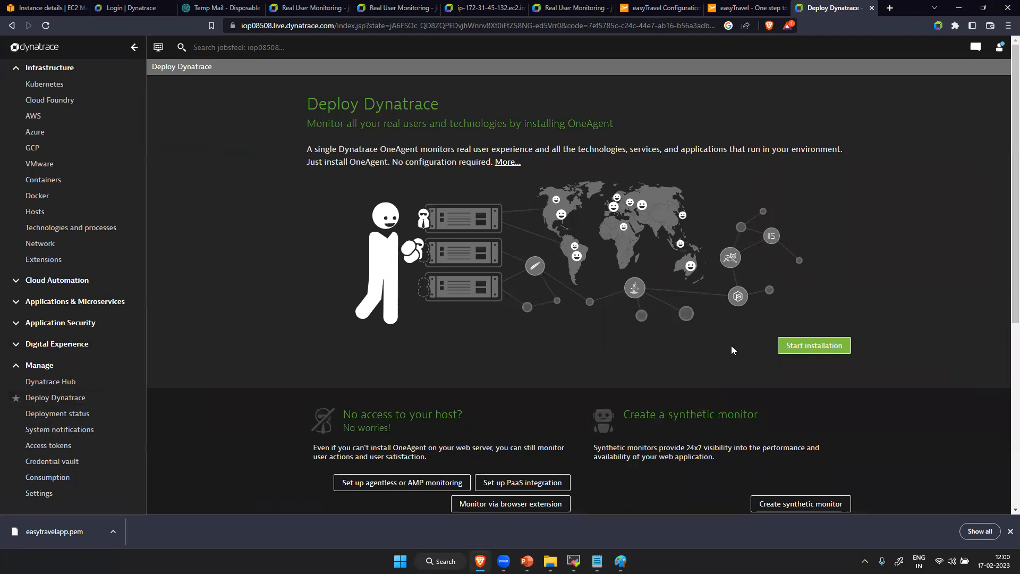
{"action": "left_click", "coordinate": [813, 345]}
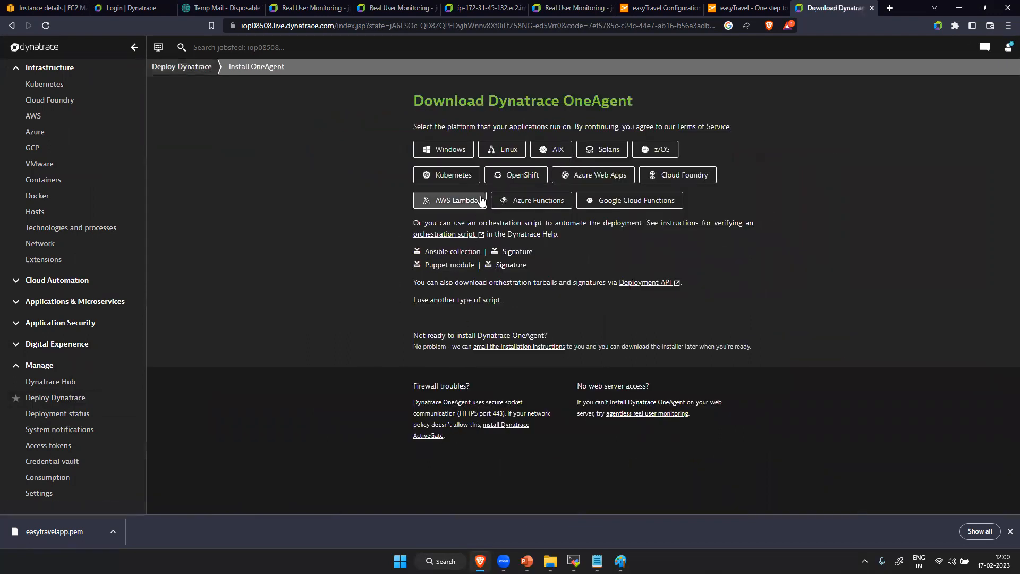
{"action": "left_click", "coordinate": [503, 150]}
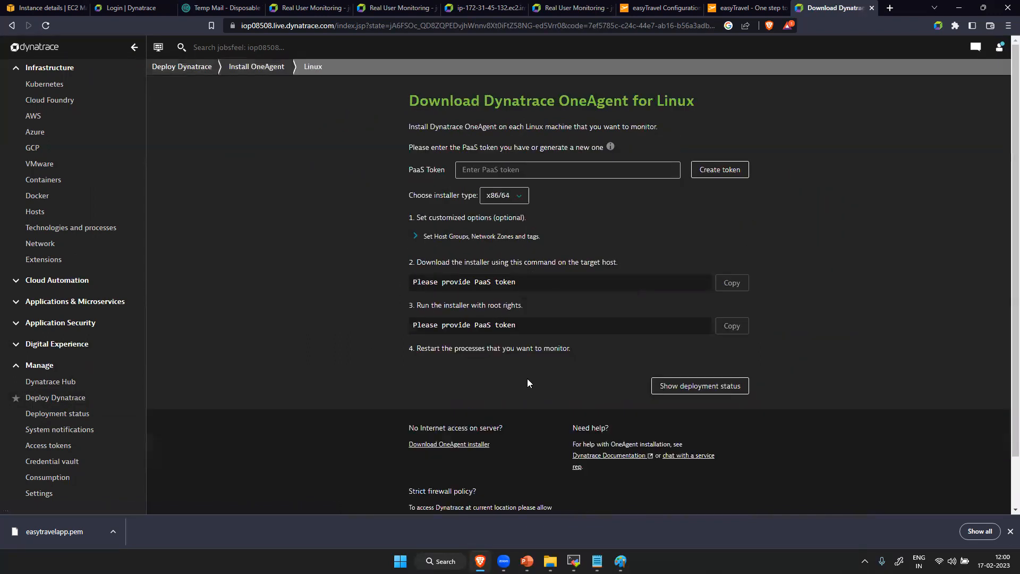
- Expand the installer's host group, network zone and tag options, and try switching full-stack monitoring off and back on
{"action": "left_click", "coordinate": [417, 236]}
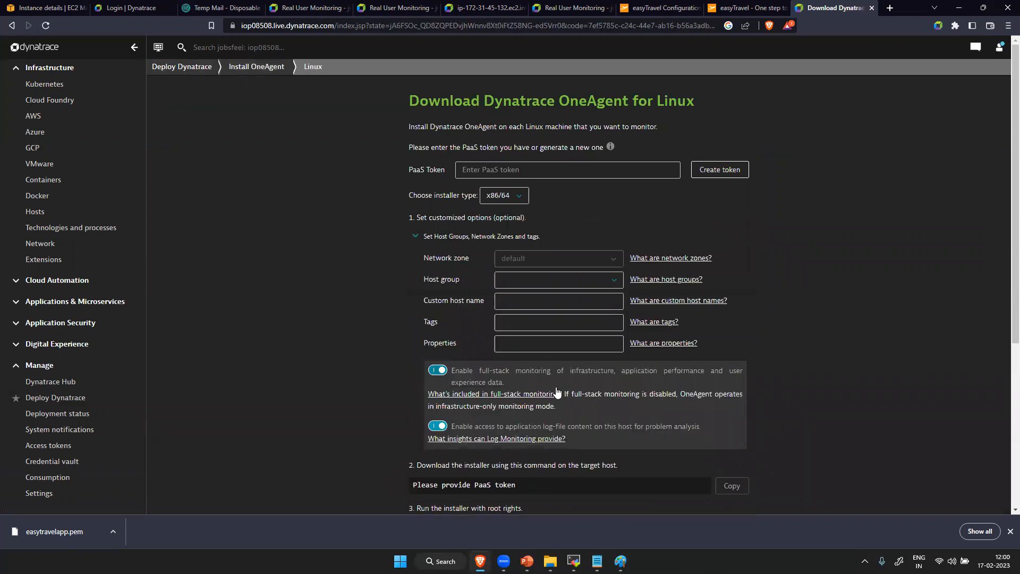
{"action": "left_click", "coordinate": [437, 372]}
{"action": "left_click", "coordinate": [437, 372]}
{"action": "scroll", "coordinate": [106, 446], "scroll_direction": "down", "scroll_amount": 5}
{"action": "scroll", "coordinate": [118, 274], "scroll_direction": "up", "scroll_amount": 2}
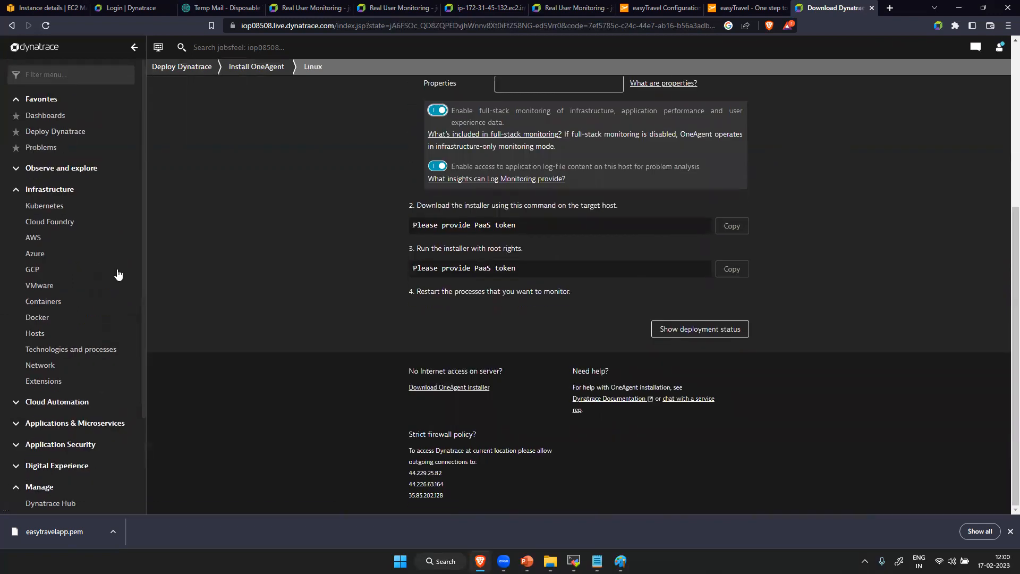
- Open host ip-172-31-45-132.ec2.internal from the Hosts list and review the full-stack option in its Monitoring settings
{"action": "left_click", "coordinate": [59, 336]}
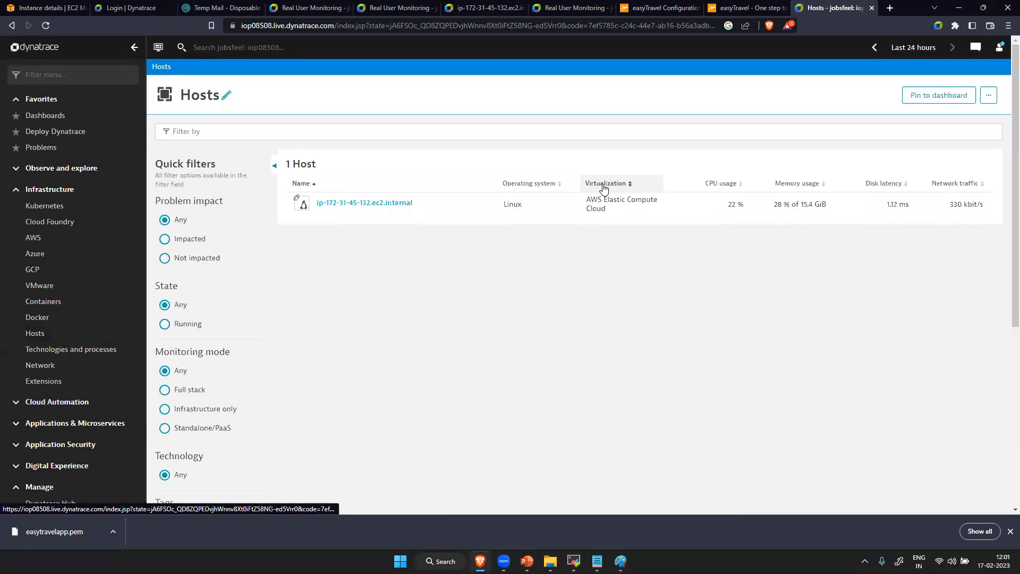
{"action": "left_click", "coordinate": [365, 202]}
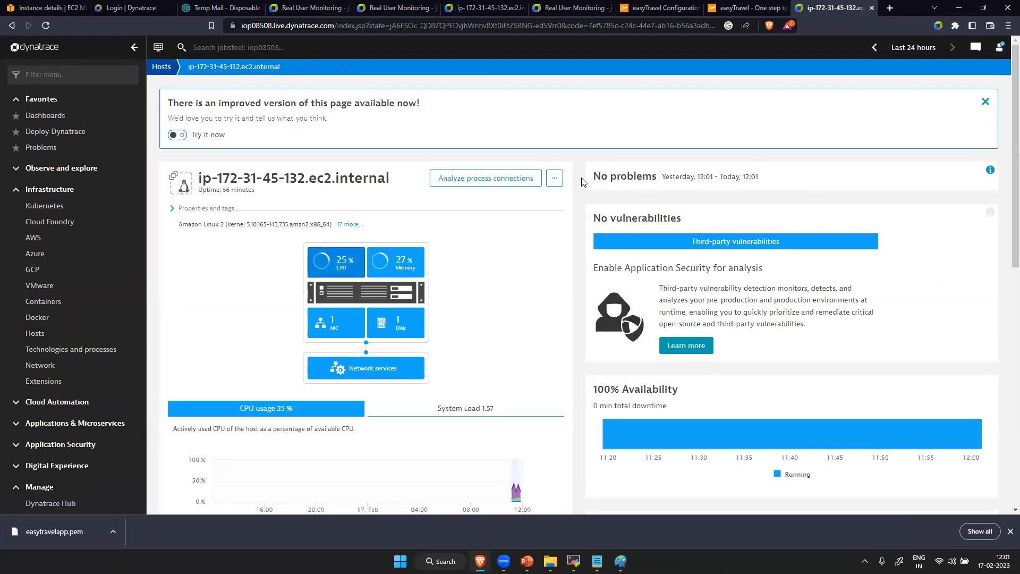
{"action": "left_click", "coordinate": [554, 178]}
{"action": "left_click", "coordinate": [539, 195]}
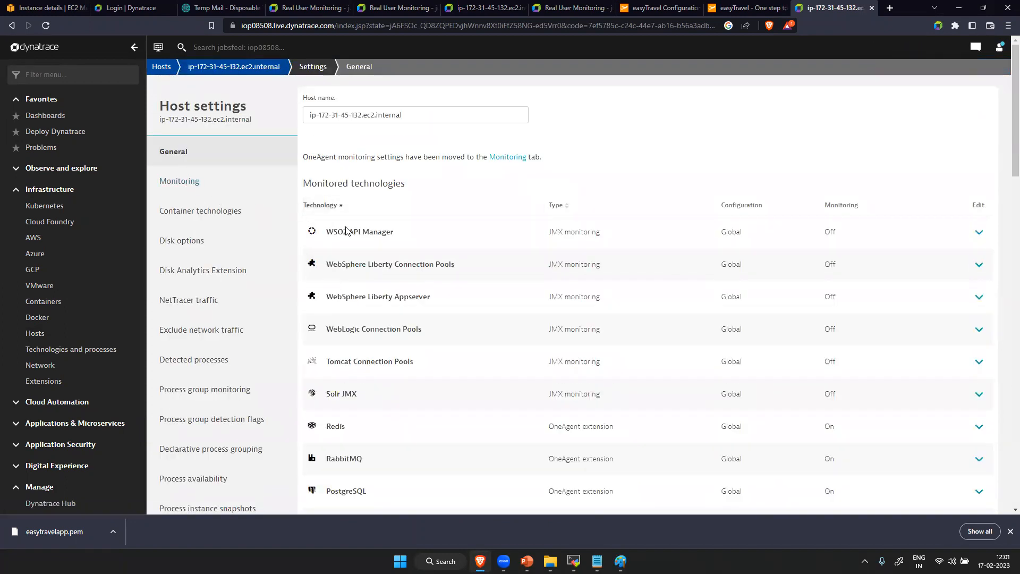
{"action": "left_click", "coordinate": [193, 187]}
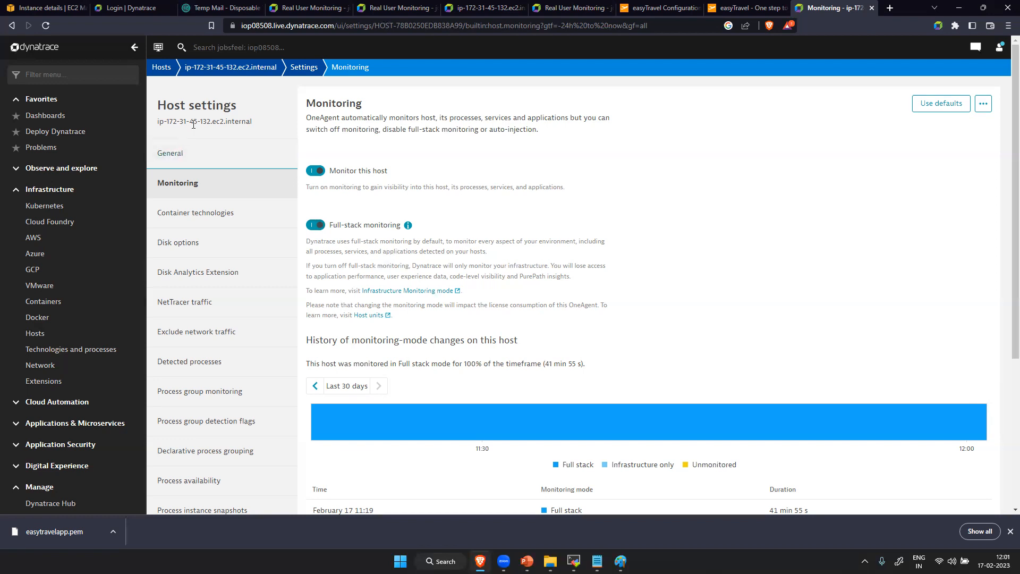
- Rename the host as Easytravelwebapp in its general host settings
{"action": "left_click", "coordinate": [181, 155]}
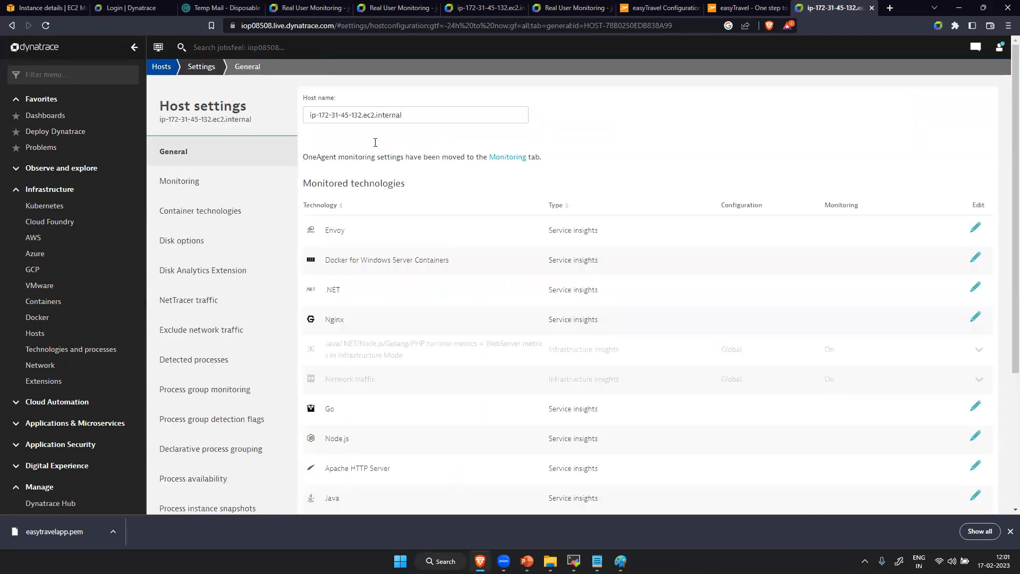
{"action": "left_click", "coordinate": [412, 114]}
{"action": "key", "text": "BackSpace"}
{"action": "key", "text": "BackSpace"}
{"action": "key", "text": "BackSpace"}
{"action": "key", "text": "BackSpace"}
{"action": "key", "text": "BackSpace"}
{"action": "key", "text": "BackSpace"}
{"action": "key", "text": "BackSpace"}
{"action": "key", "text": "BackSpace"}
{"action": "key", "text": "BackSpace"}
{"action": "key", "text": "BackSpace"}
{"action": "key", "text": "BackSpace"}
{"action": "key", "text": "BackSpace"}
{"action": "key", "text": "BackSpace"}
{"action": "key", "text": "BackSpace"}
{"action": "key", "text": "Caps_Lock"}
{"action": "type", "text": "E"}
{"action": "key", "text": "Caps_Lock"}
{"action": "type", "text": "asytravelwebapp"}
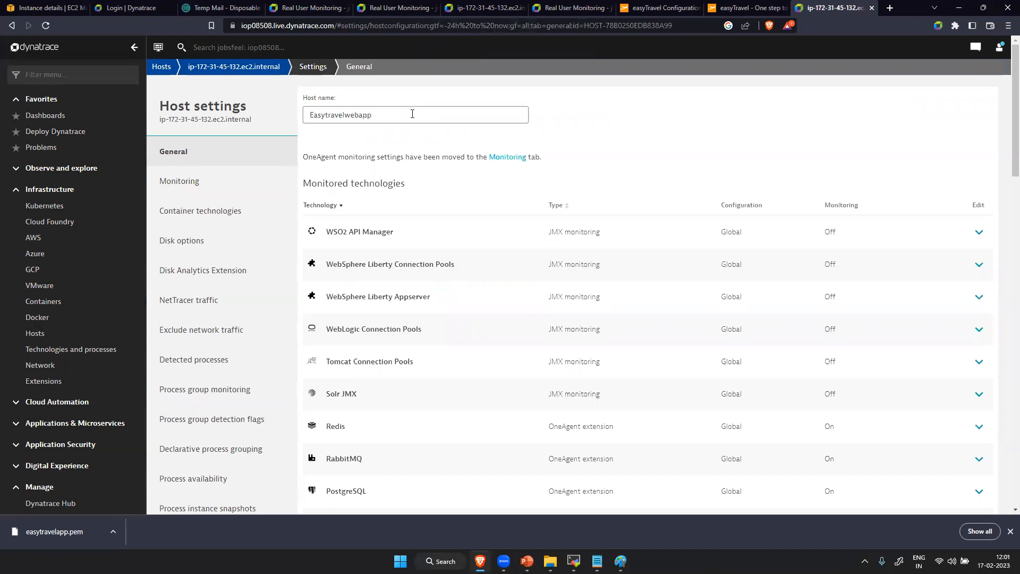
{"action": "left_click", "coordinate": [639, 129]}
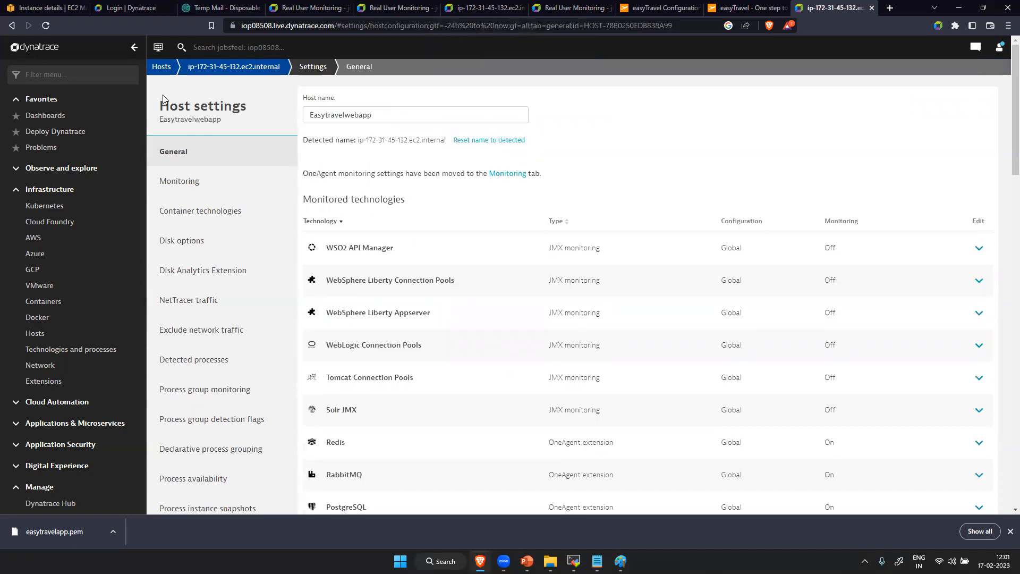
- Open the Easytravelwebapp host overview and look through its metrics
{"action": "left_click", "coordinate": [234, 71]}
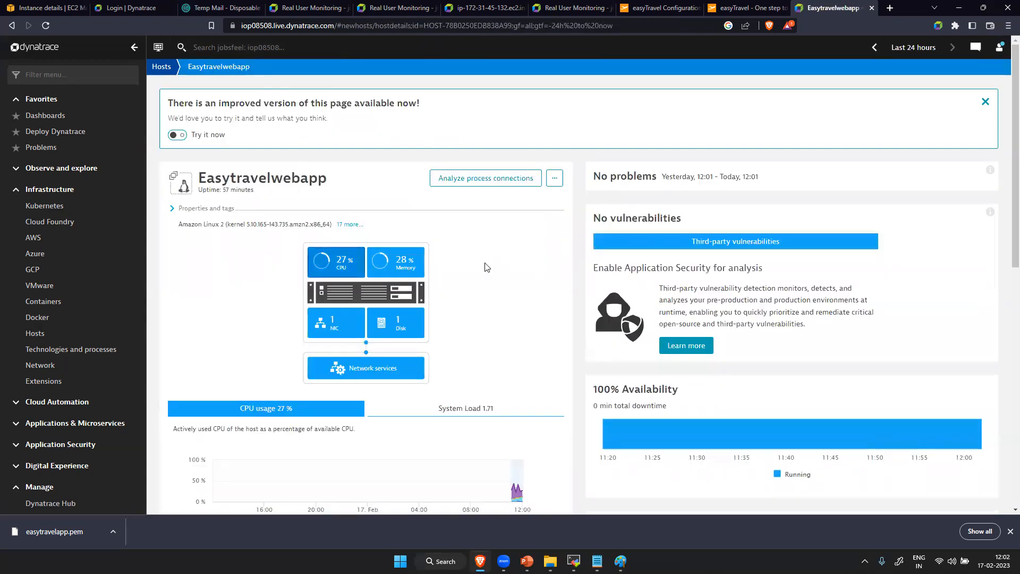
{"action": "scroll", "coordinate": [454, 345], "scroll_direction": "down", "scroll_amount": 15}
{"action": "scroll", "coordinate": [454, 350], "scroll_direction": "up", "scroll_amount": 15}
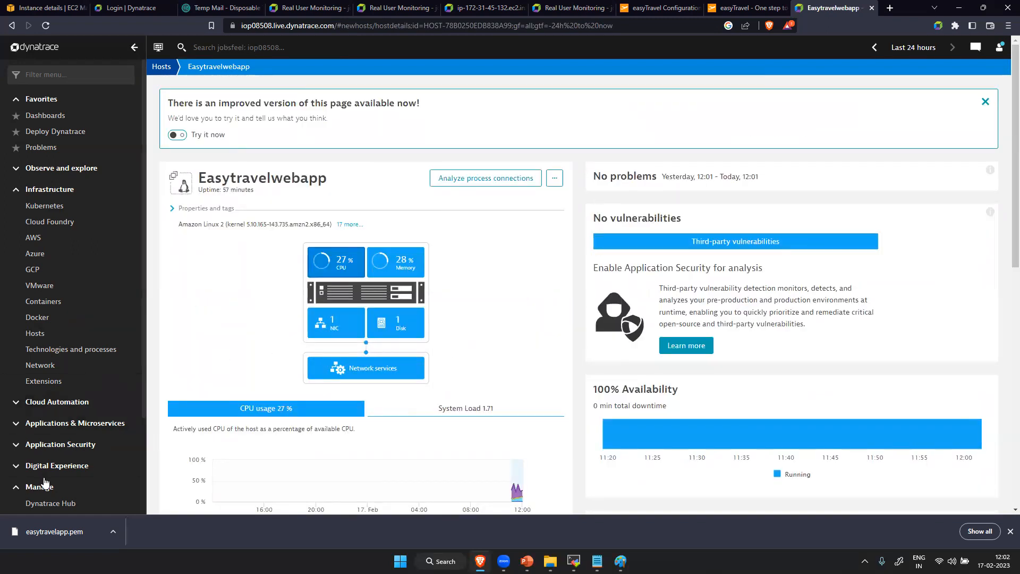
- Open the ActiveGate installation instructions for Linux from Deploy Dynatrace
{"action": "scroll", "coordinate": [85, 319], "scroll_direction": "down", "scroll_amount": 2}
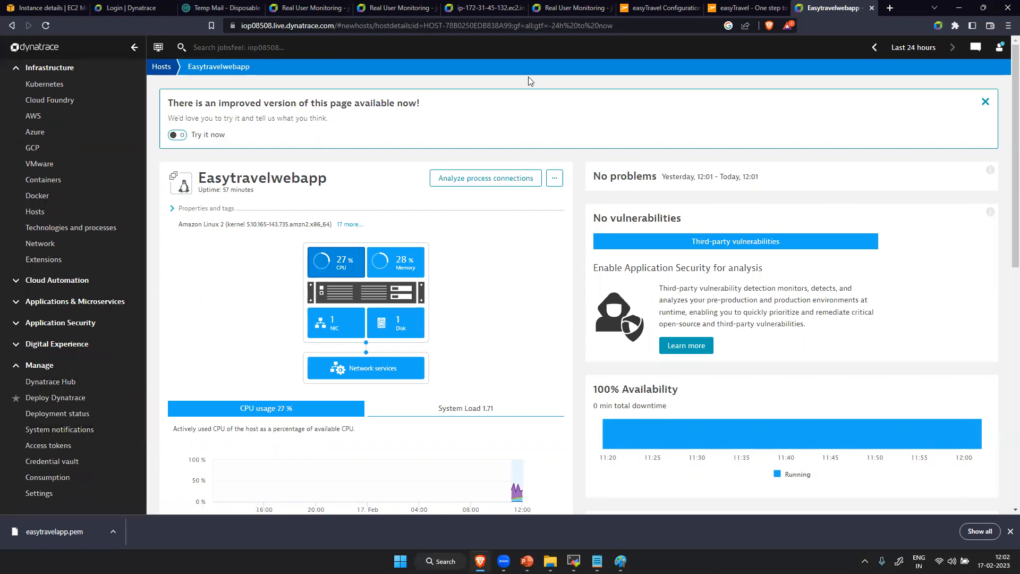
{"action": "left_click", "coordinate": [88, 399]}
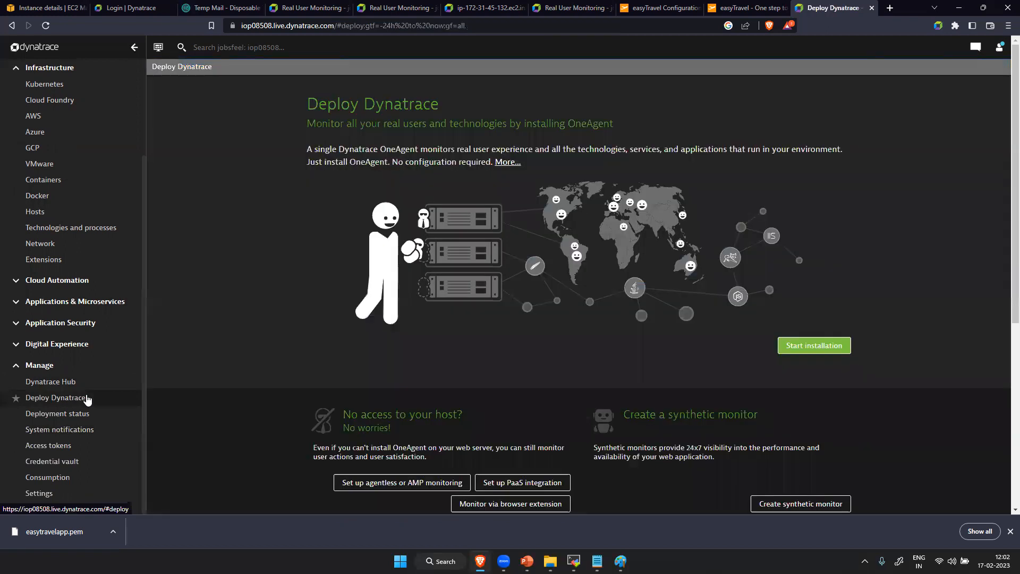
{"action": "scroll", "coordinate": [543, 329], "scroll_direction": "down", "scroll_amount": 5}
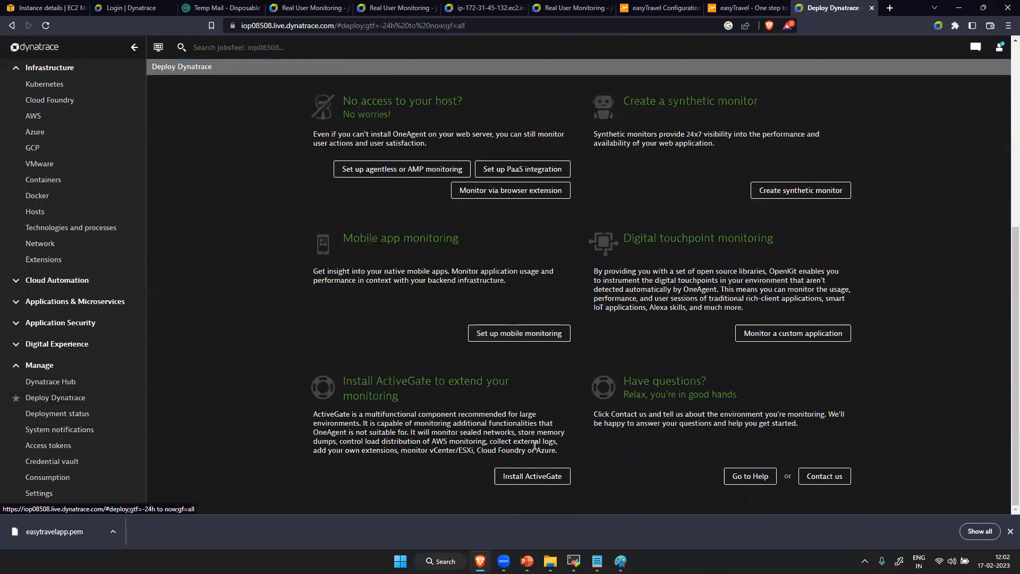
{"action": "left_click", "coordinate": [534, 478]}
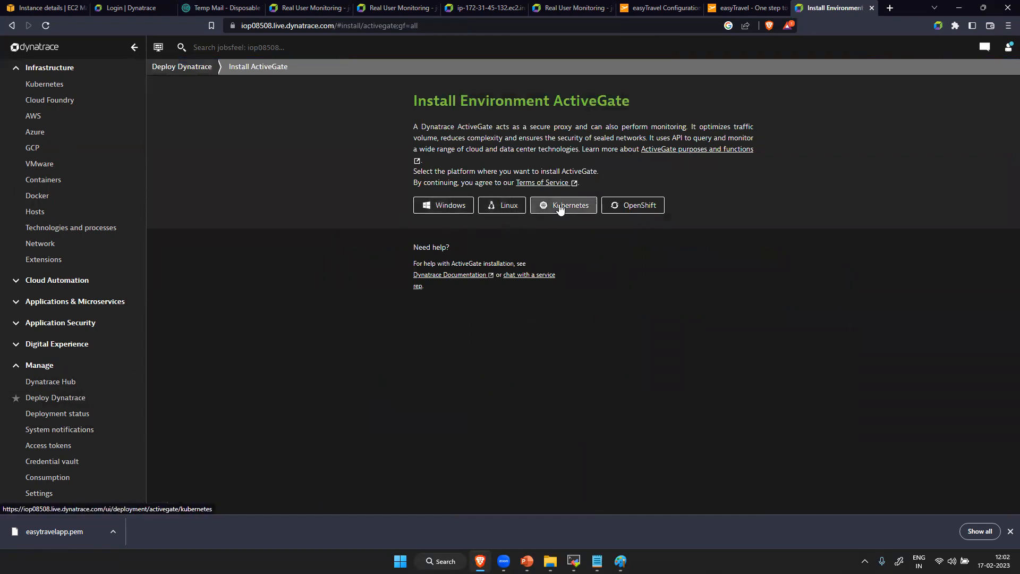
{"action": "left_click", "coordinate": [499, 206]}
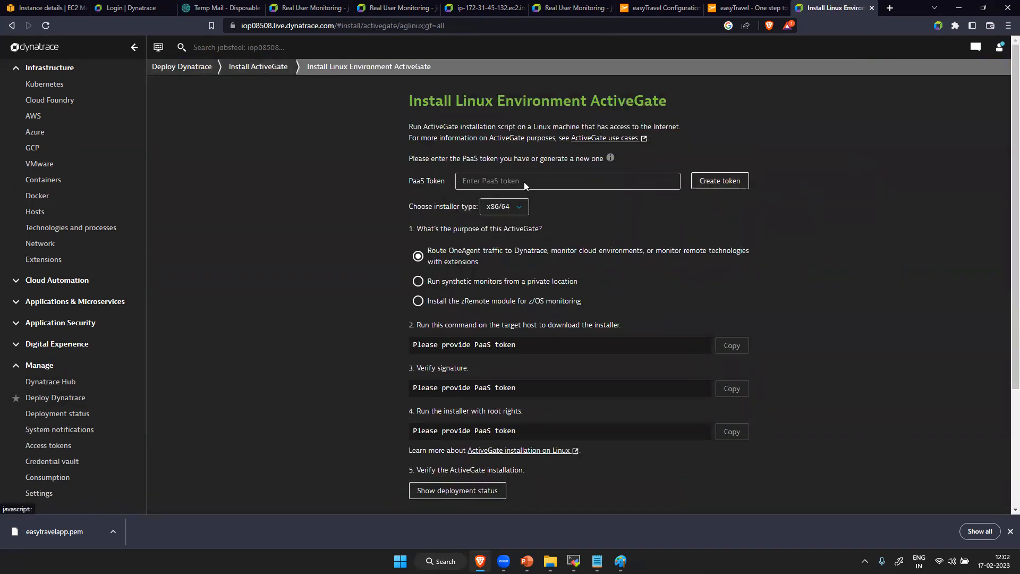
- Switch to the AWS EC2 console and start launching a new instance
{"action": "left_click", "coordinate": [40, 8]}
{"action": "left_click", "coordinate": [185, 74]}
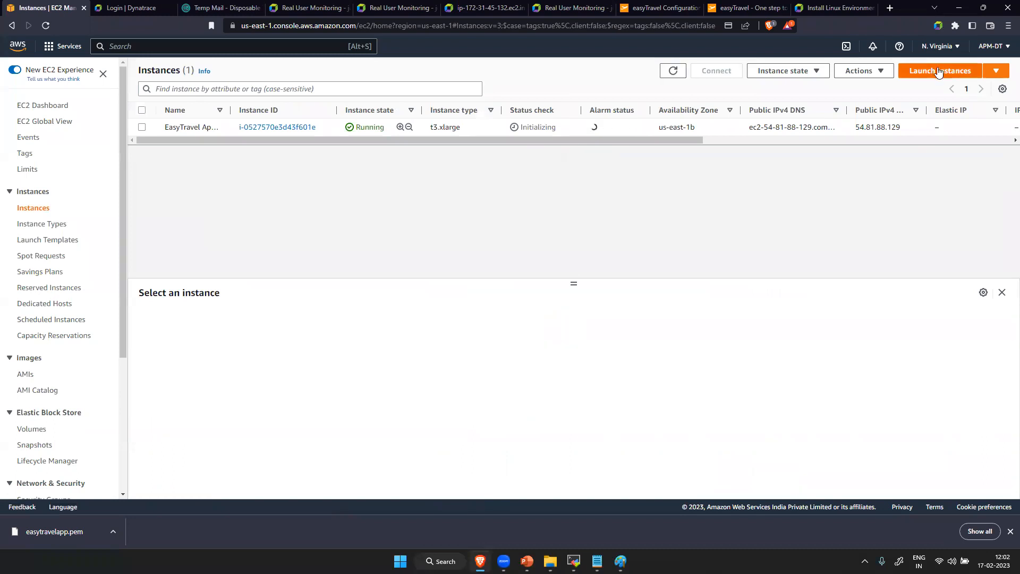
{"action": "left_click", "coordinate": [938, 71]}
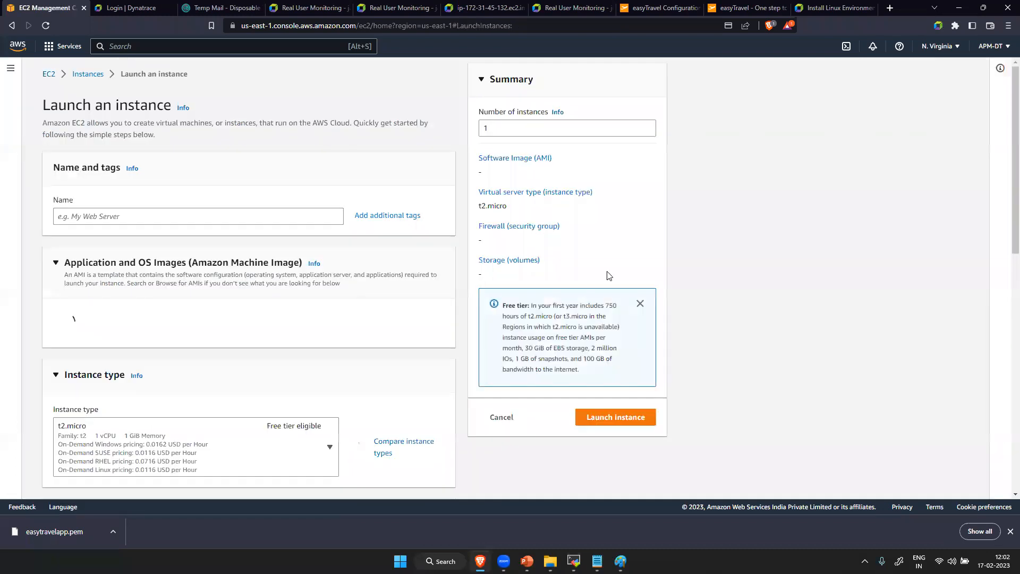
{"action": "left_click", "coordinate": [197, 215]}
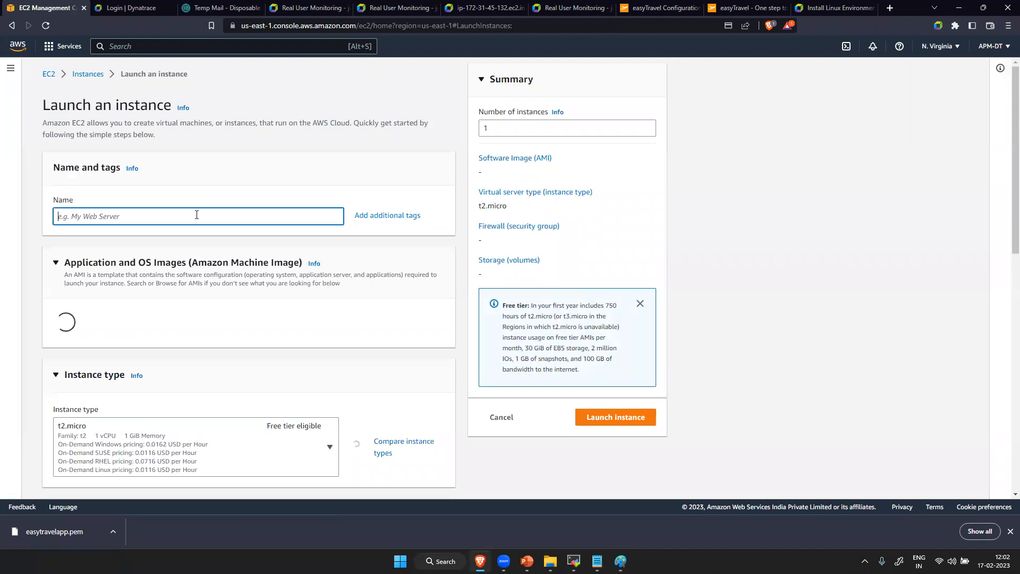
{"action": "key", "text": "Caps_Lock"}
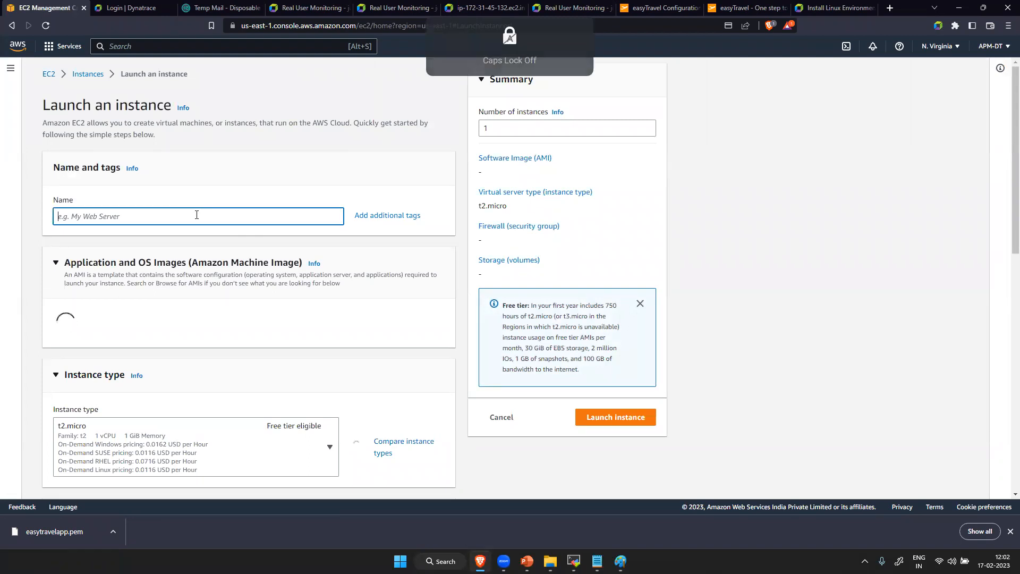
{"action": "type", "text": "E"}
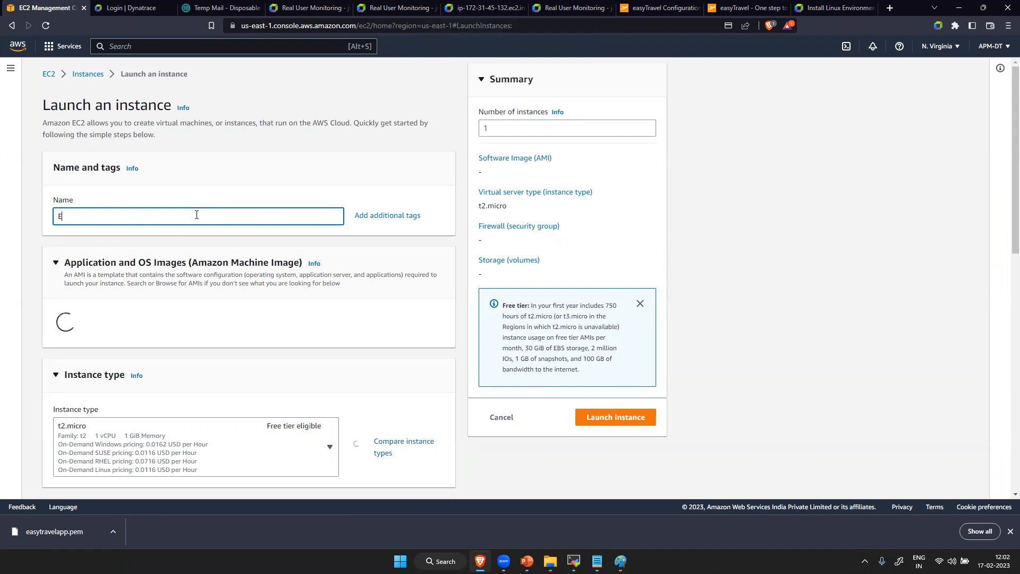
{"action": "type", "text": "nv"}
{"action": "left_click", "coordinate": [40, 26]}
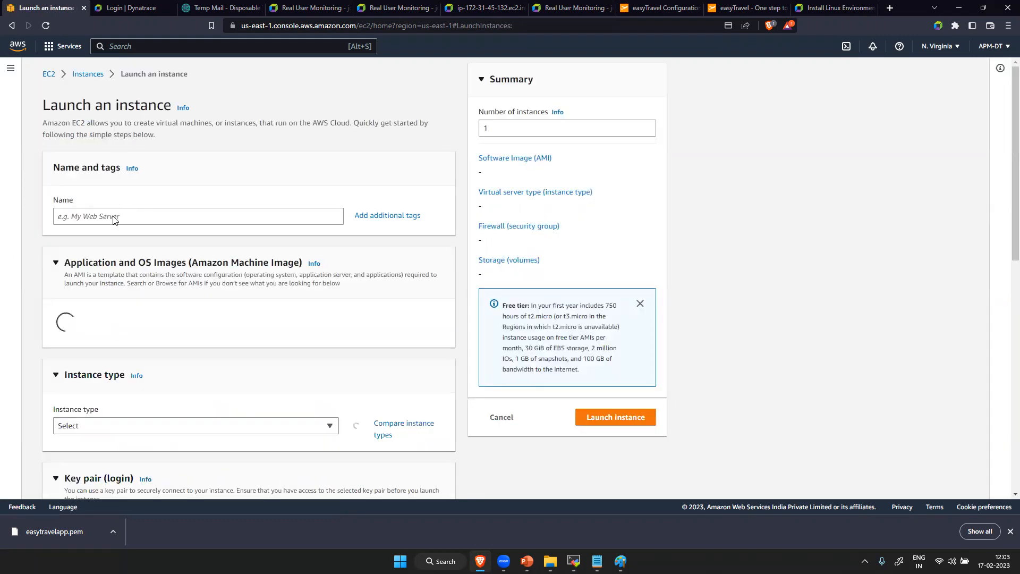
- Name the new EC2 instance AG1
{"action": "left_click", "coordinate": [116, 216]}
{"action": "key", "text": "Caps_Lock"}
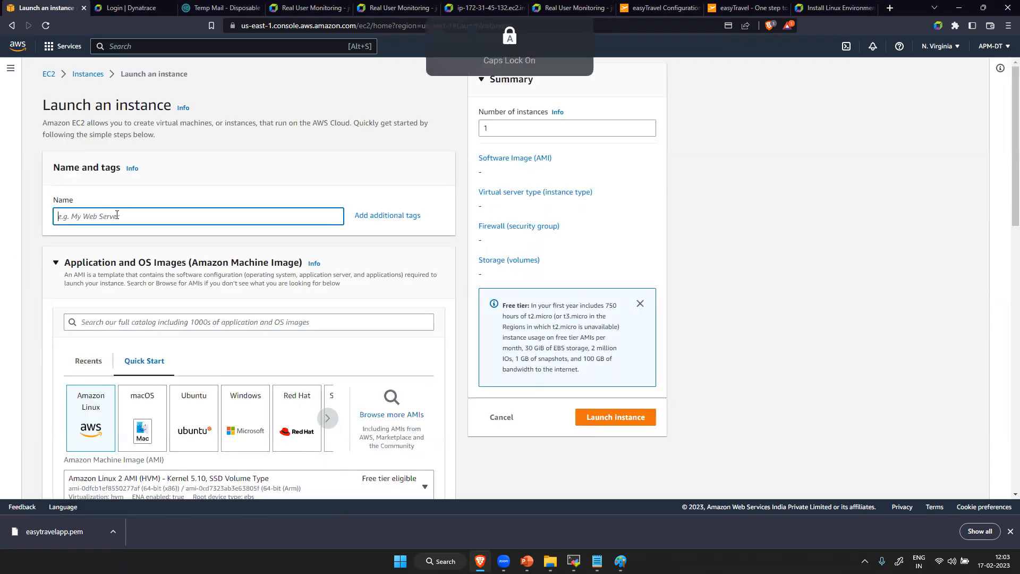
{"action": "type", "text": "AG1"}
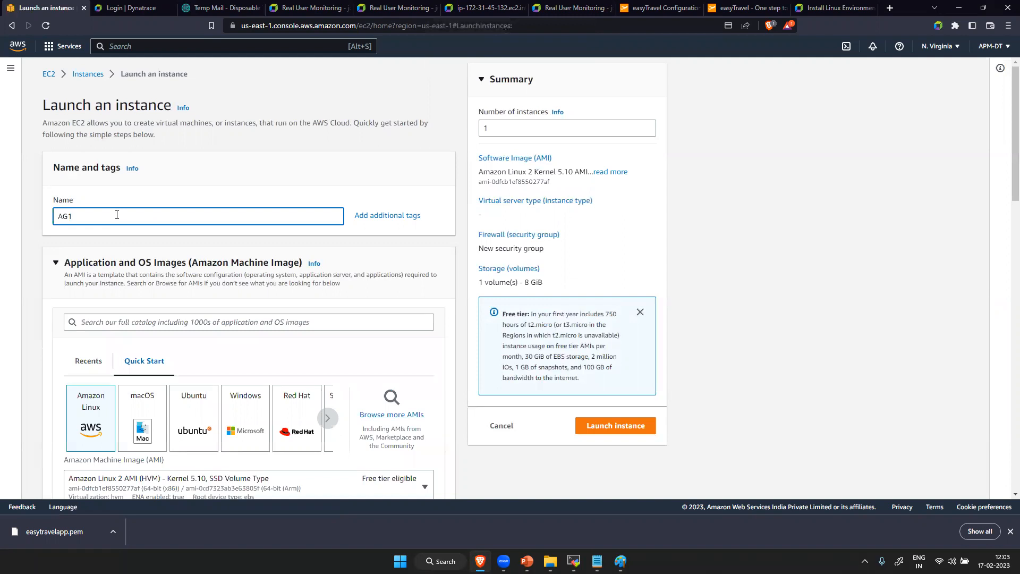
{"action": "left_click", "coordinate": [205, 357]}
{"action": "scroll", "coordinate": [234, 357], "scroll_direction": "down", "scroll_amount": 5}
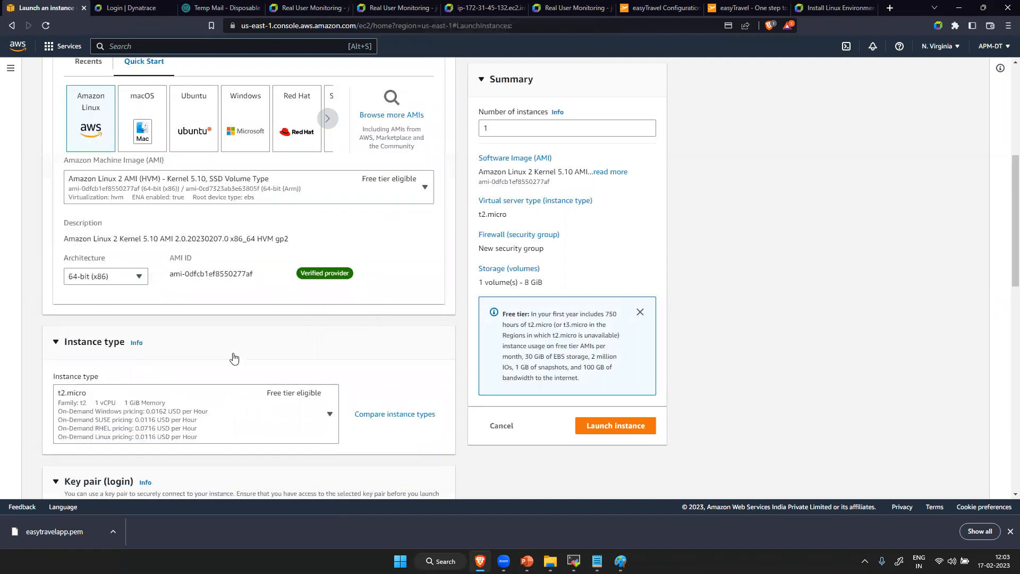
- Set the instance type to t2.medium and choose easytravelapp as the login key pair
{"action": "scroll", "coordinate": [234, 359], "scroll_direction": "up", "scroll_amount": 1}
{"action": "double_click", "coordinate": [292, 434]}
{"action": "left_click", "coordinate": [290, 432]}
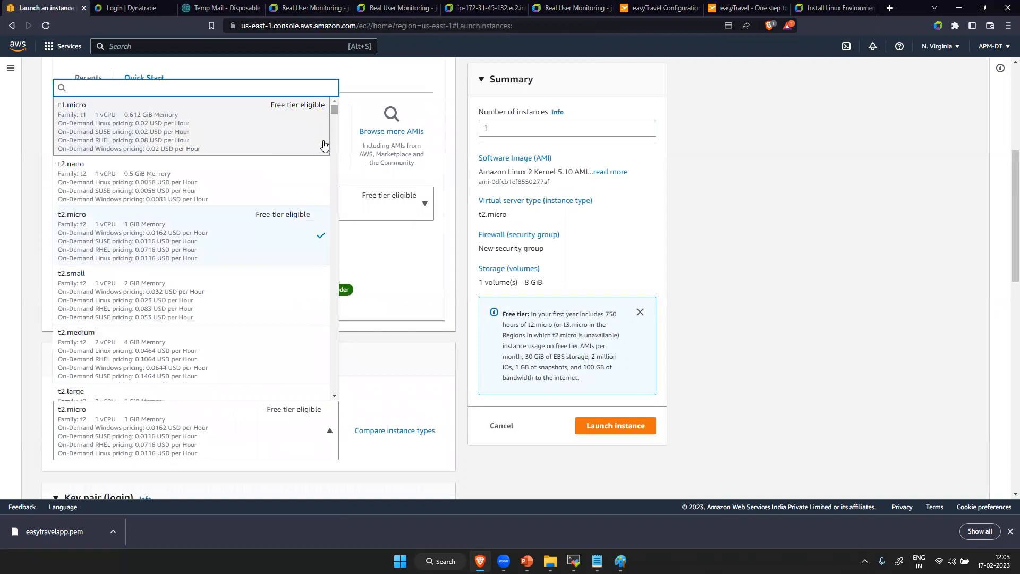
{"action": "left_click", "coordinate": [152, 357]}
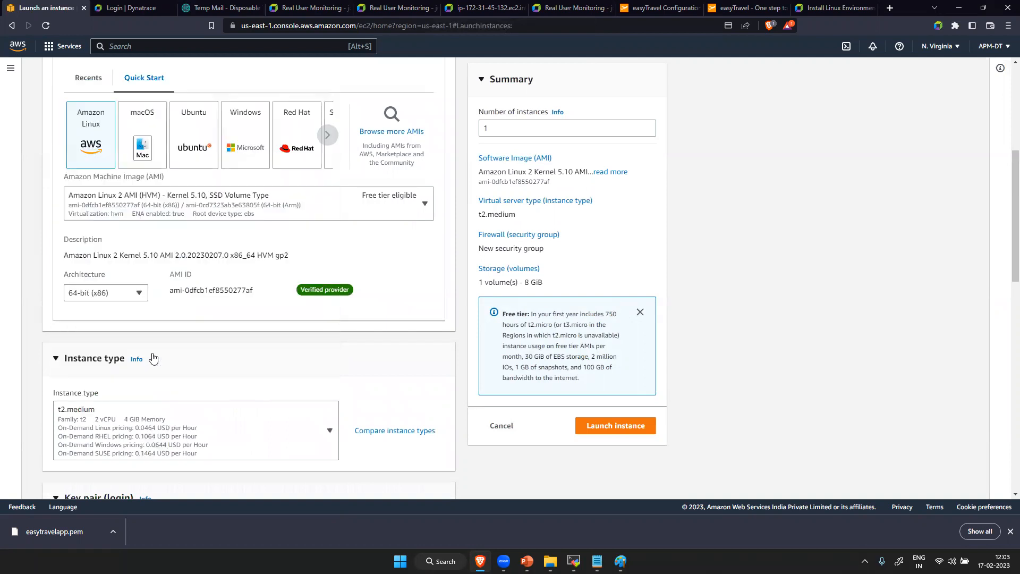
{"action": "scroll", "coordinate": [215, 395], "scroll_direction": "down", "scroll_amount": 5}
{"action": "left_click", "coordinate": [150, 284]}
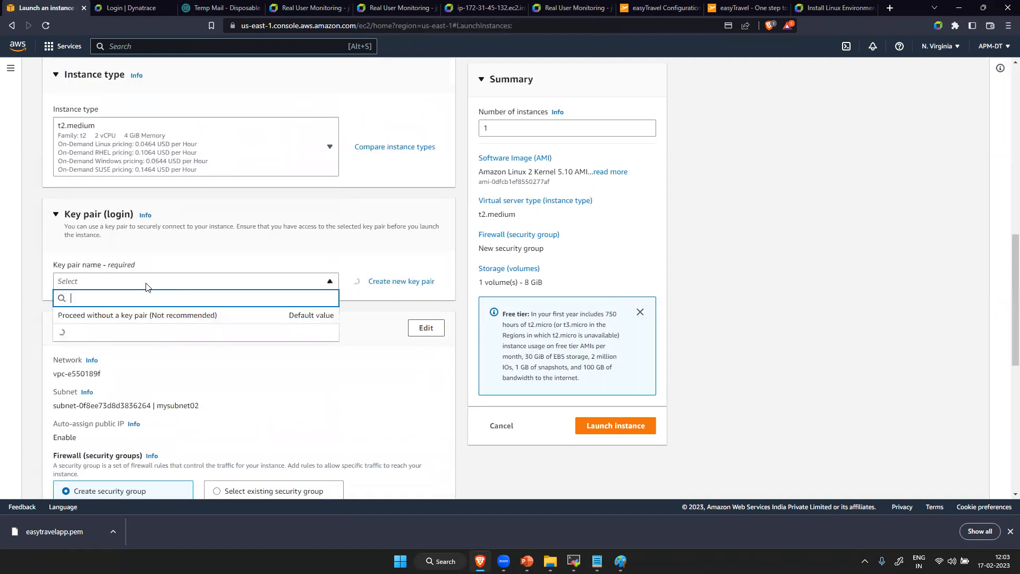
{"action": "left_click", "coordinate": [130, 387]}
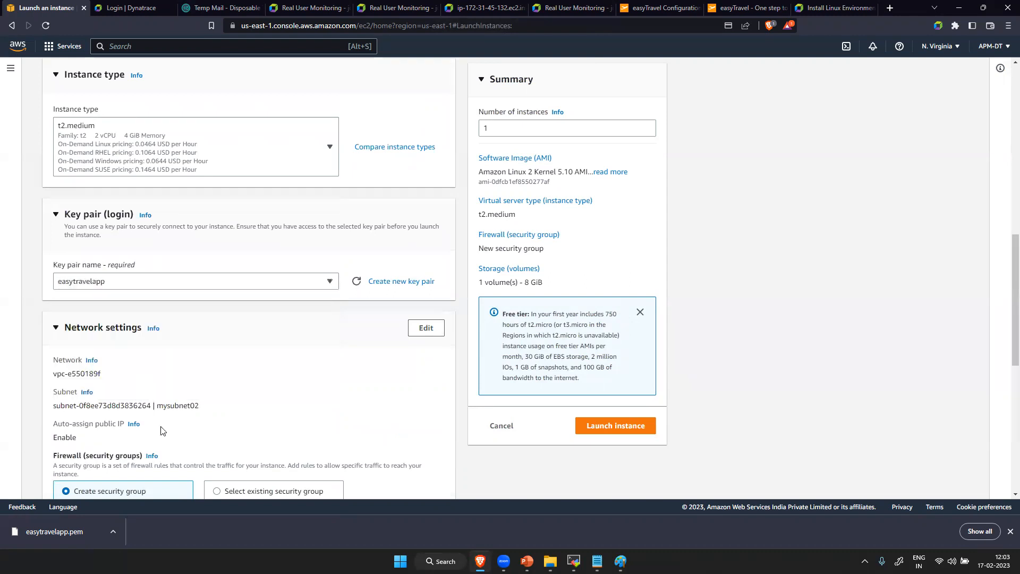
- Assign the existing default security group to the new instance
{"action": "scroll", "coordinate": [179, 430], "scroll_direction": "down", "scroll_amount": 5}
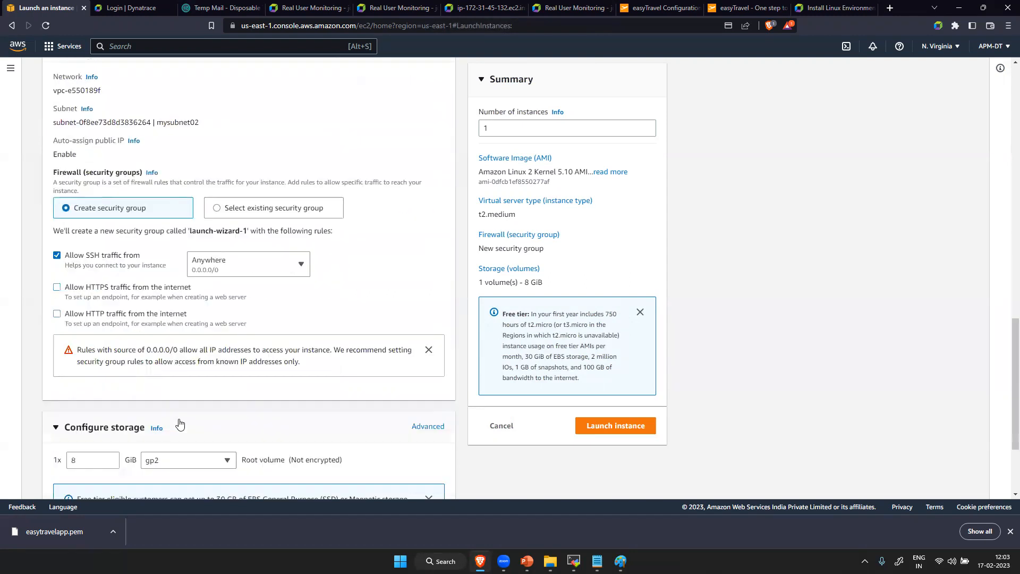
{"action": "left_click", "coordinate": [218, 208]}
{"action": "left_click", "coordinate": [211, 248]}
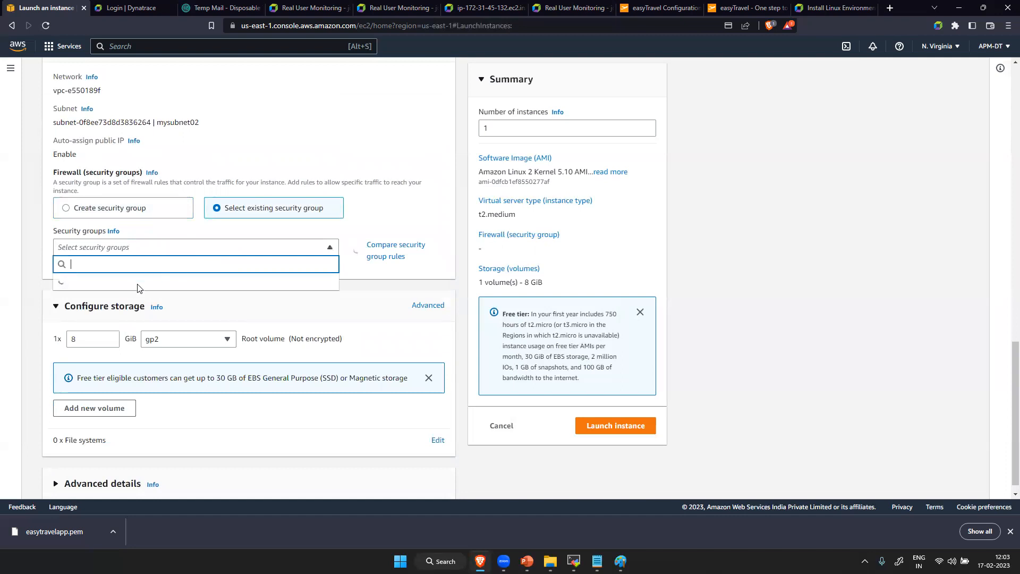
{"action": "left_click", "coordinate": [124, 286]}
- Set the root volume size to 40 GiB and launch the instance
{"action": "left_click", "coordinate": [98, 365]}
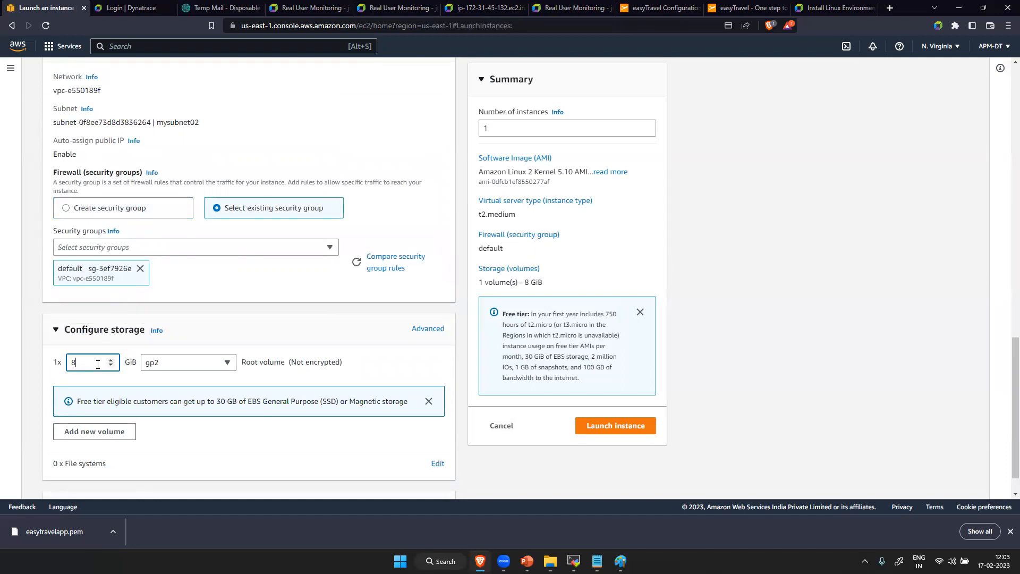
{"action": "type", "text": "30"}
{"action": "key", "text": "BackSpace"}
{"action": "key", "text": "BackSpace"}
{"action": "scroll", "coordinate": [151, 436], "scroll_direction": "down", "scroll_amount": 1}
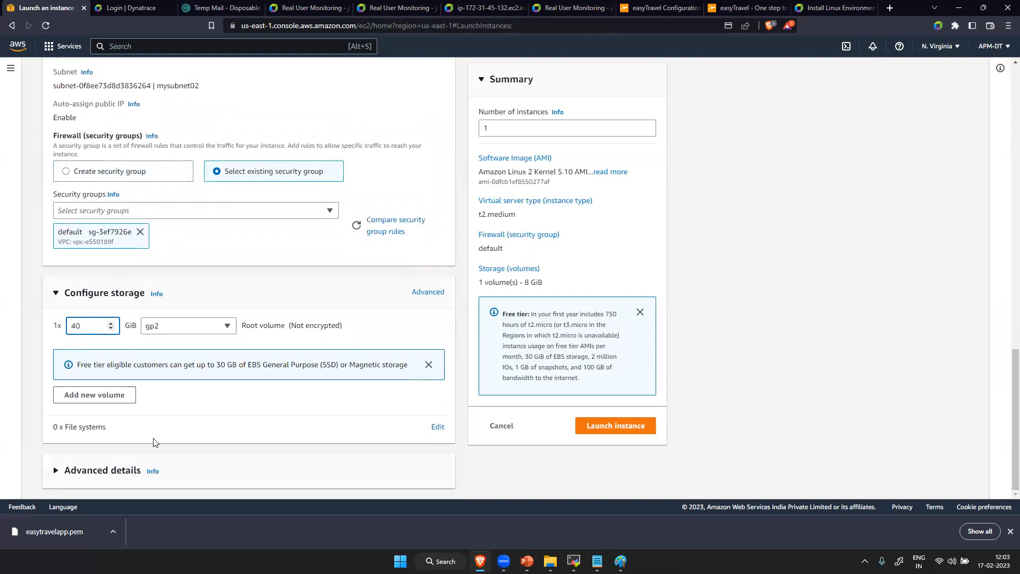
{"action": "left_click", "coordinate": [603, 428]}
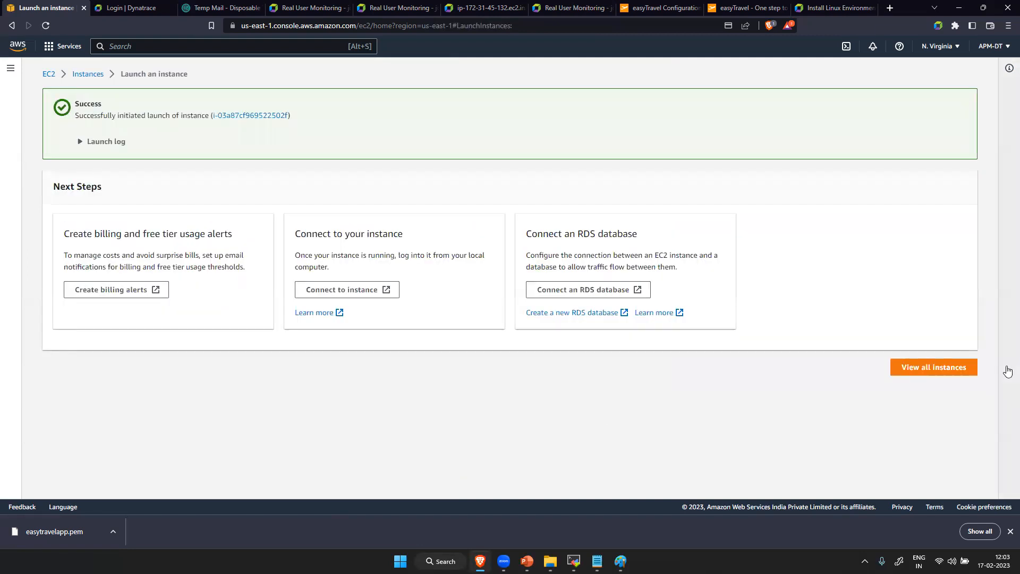
- Open the AG1 instance's details from the instance list and copy its public IPv4 address
{"action": "left_click", "coordinate": [945, 373]}
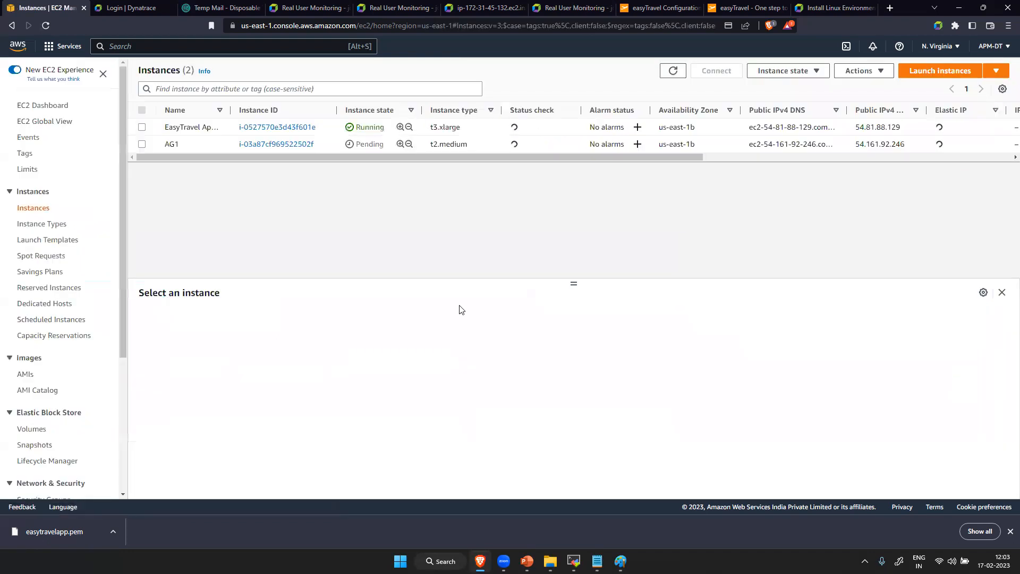
{"action": "left_click", "coordinate": [300, 146]}
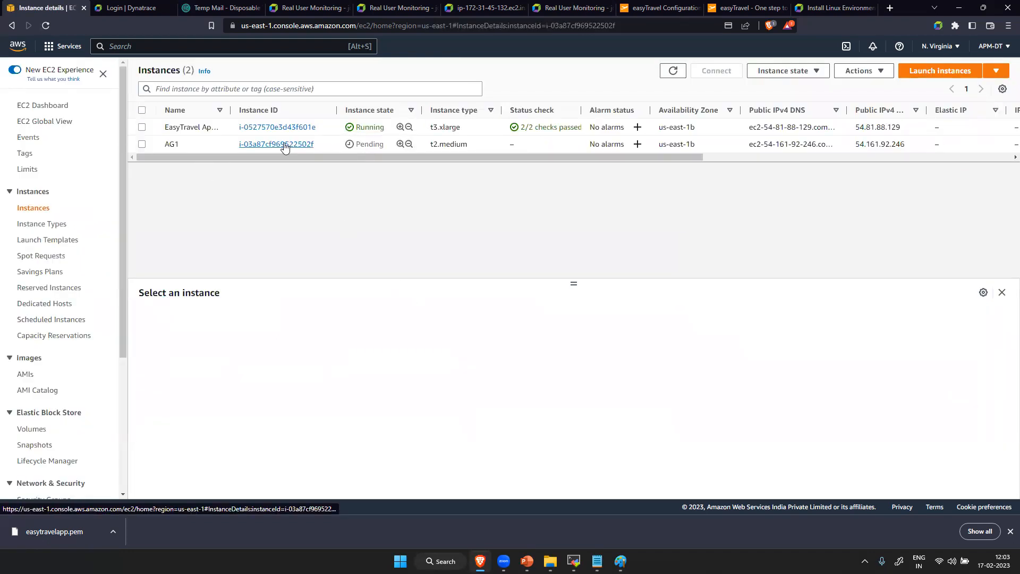
{"action": "left_click", "coordinate": [438, 143]}
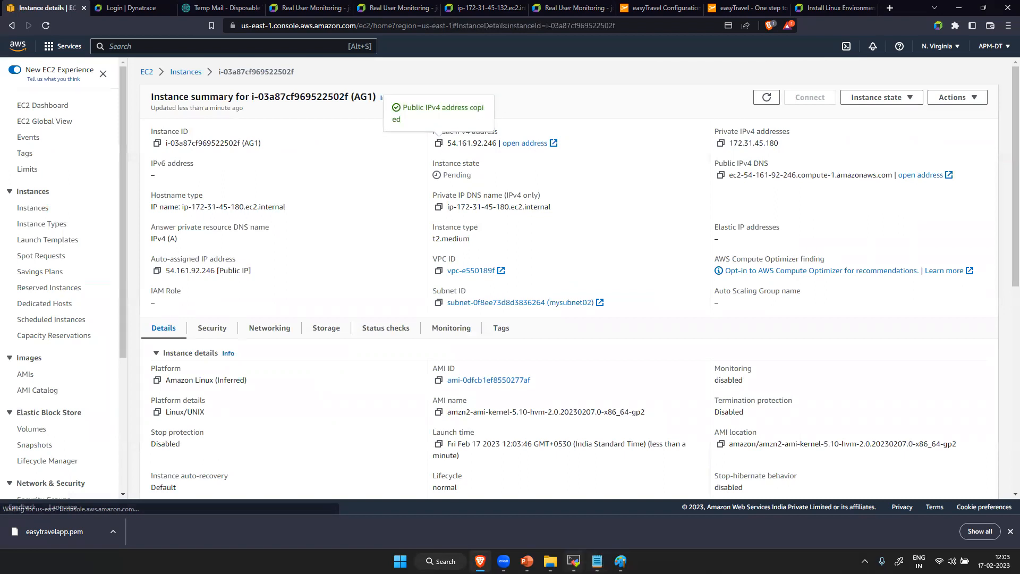
- Switch to MobaXterm and create a new SSH session with AG1's copied public IP as the remote host
{"action": "left_click", "coordinate": [574, 561]}
{"action": "left_click", "coordinate": [17, 40]}
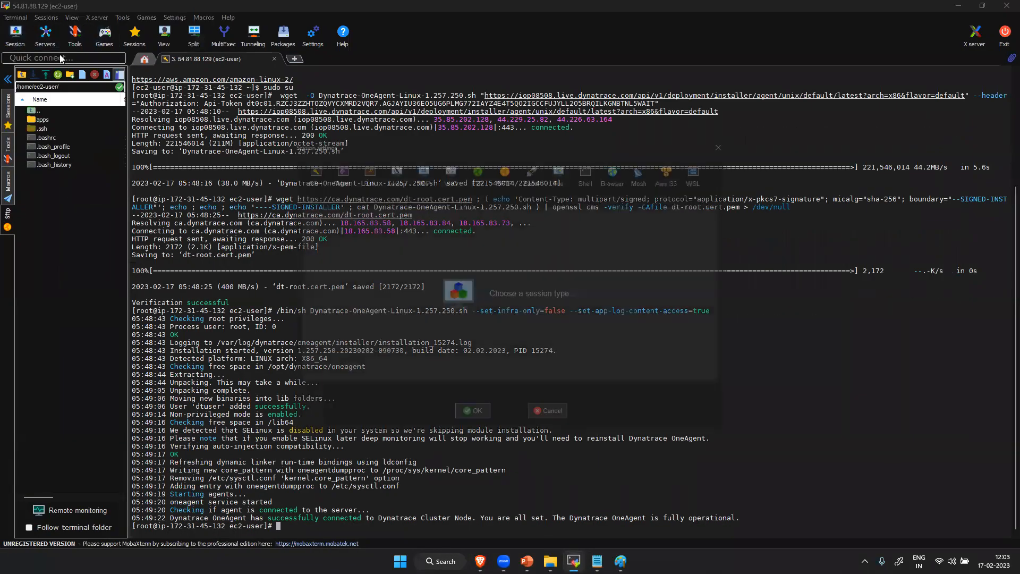
{"action": "left_click", "coordinate": [296, 162]}
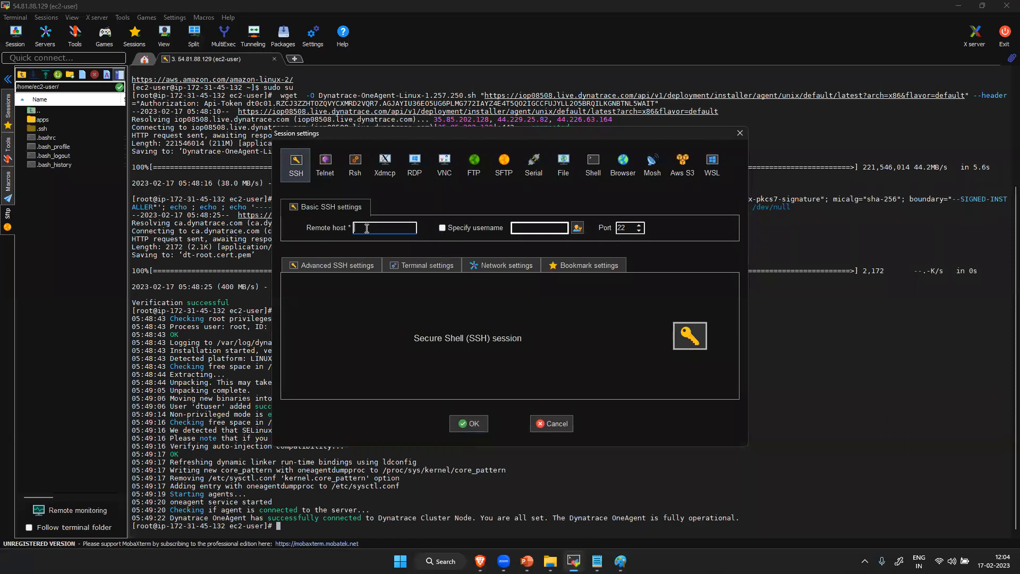
{"action": "key", "text": "ctrl+v"}
- Specify ec2-user in lowercase as the username for the SSH session
{"action": "left_click", "coordinate": [469, 230]}
{"action": "type", "text": "EC2"}
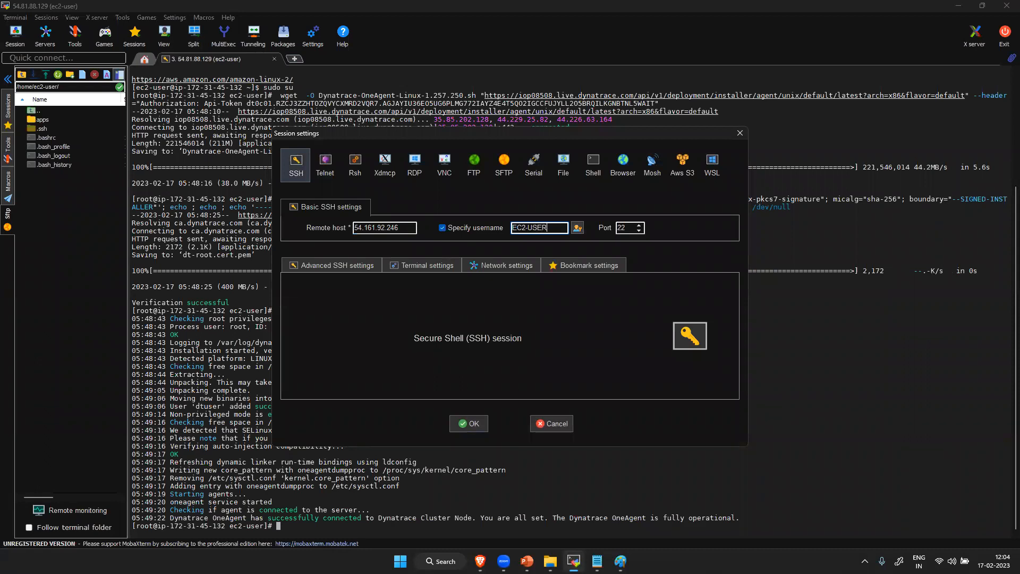
{"action": "type", "text": "-USE"}
{"action": "key", "text": "BackSpace"}
{"action": "key", "text": "BackSpace"}
{"action": "key", "text": "BackSpace"}
{"action": "key", "text": "BackSpace"}
{"action": "key", "text": "BackSpace"}
{"action": "key", "text": "BackSpace"}
{"action": "key", "text": "BackSpace"}
{"action": "key", "text": "Caps_Lock"}
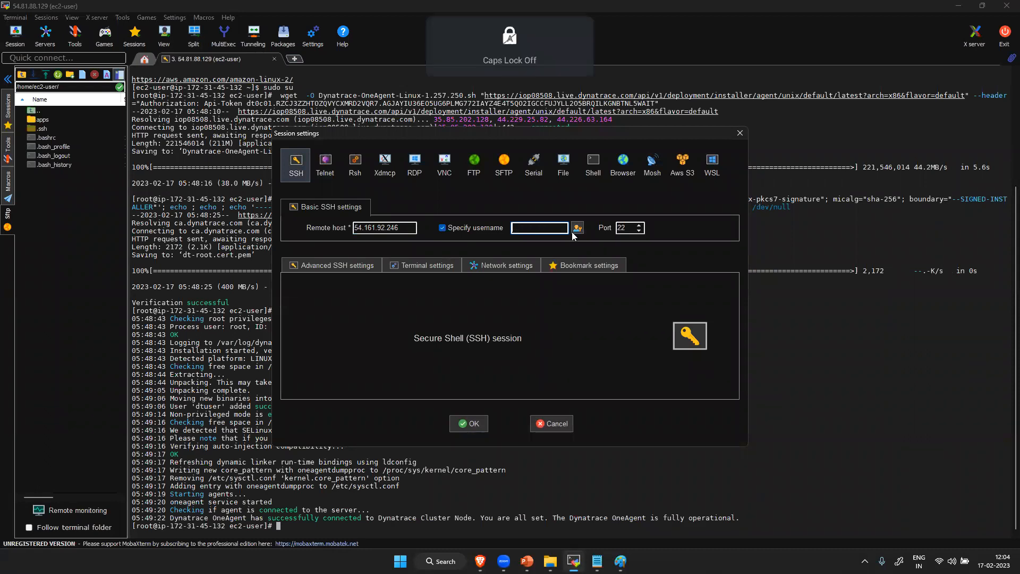
{"action": "type", "text": "ec2-user"}
- Use easytravelapp.pem from Downloads as the private key and connect the SSH session
{"action": "left_click", "coordinate": [342, 268]}
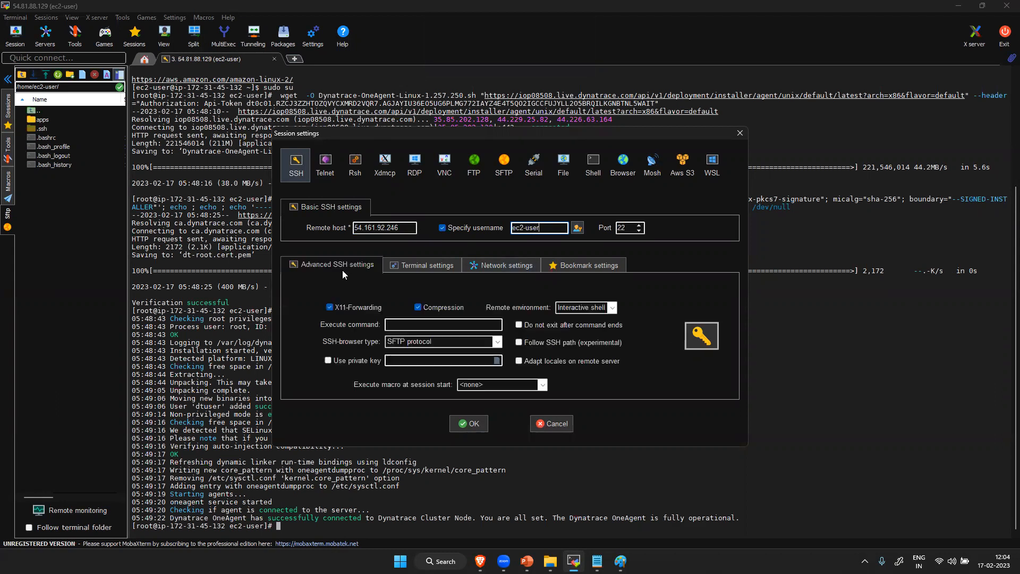
{"action": "left_click", "coordinate": [350, 361]}
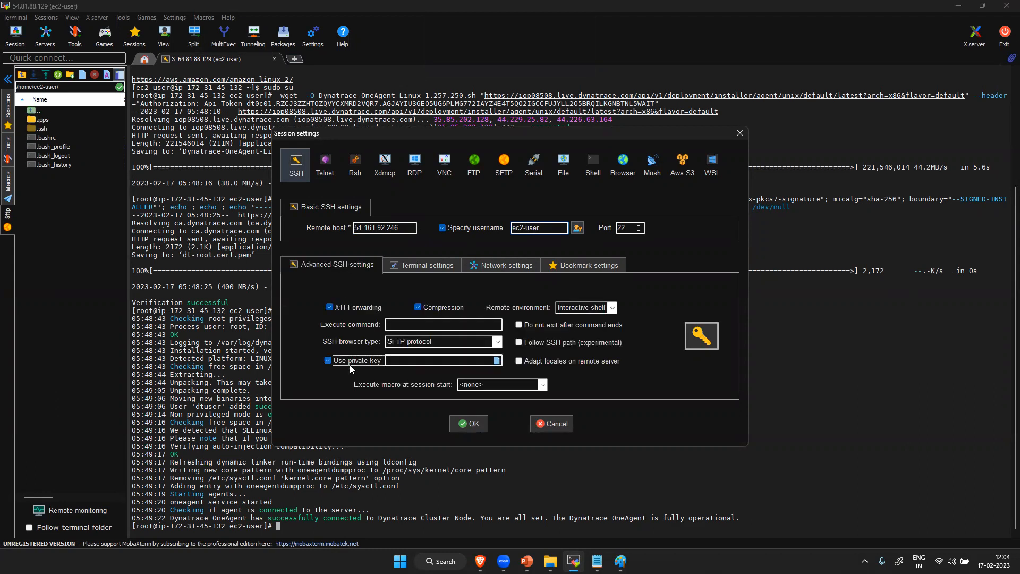
{"action": "left_click", "coordinate": [496, 361]}
{"action": "left_click", "coordinate": [443, 248]}
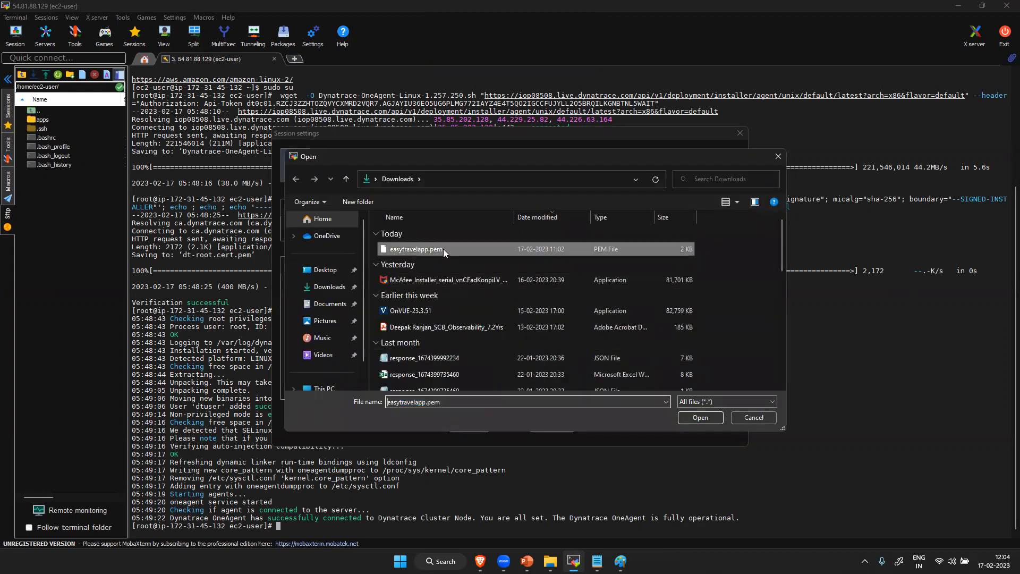
{"action": "left_click", "coordinate": [702, 417]}
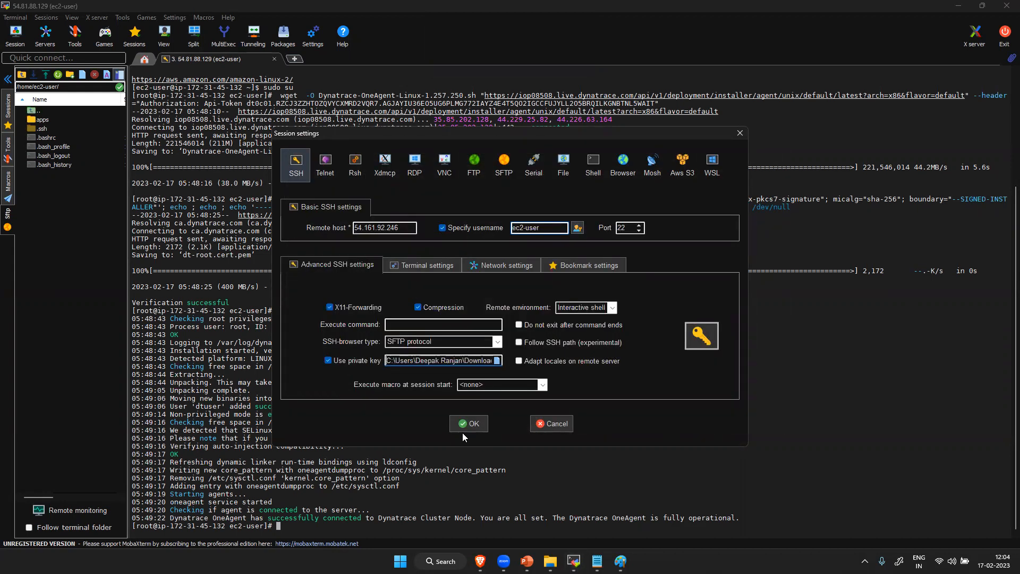
{"action": "left_click", "coordinate": [473, 425]}
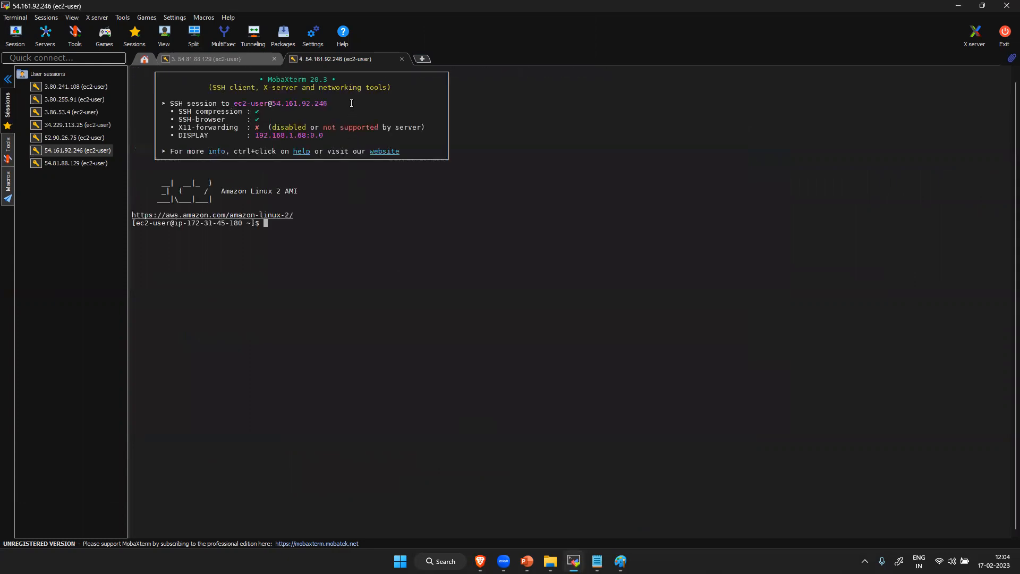
- Switch to the root user on the AG1 server with sudo su
{"action": "type", "text": "sudos u"}
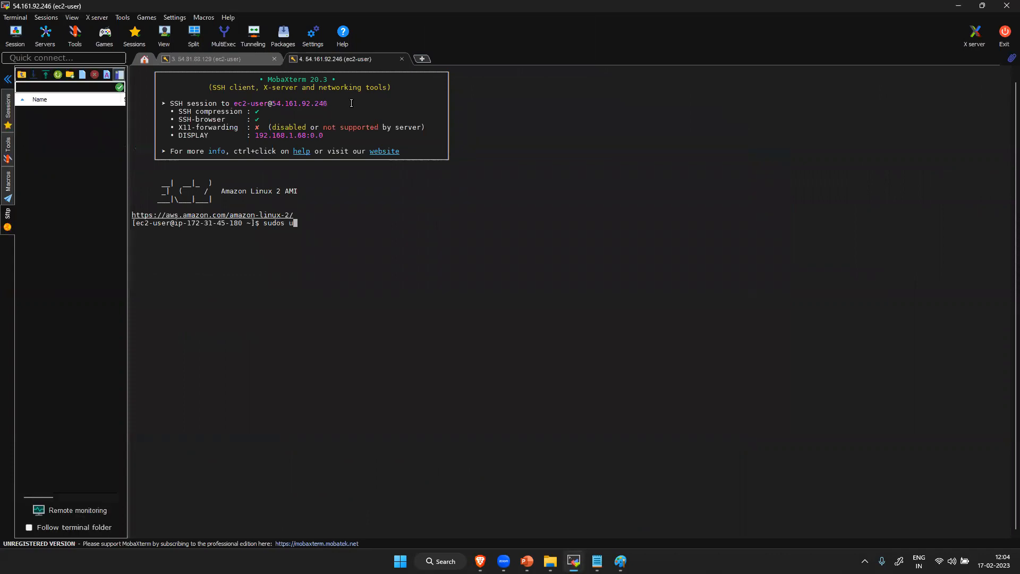
{"action": "key", "text": "Return"}
{"action": "type", "text": "sudo su"}
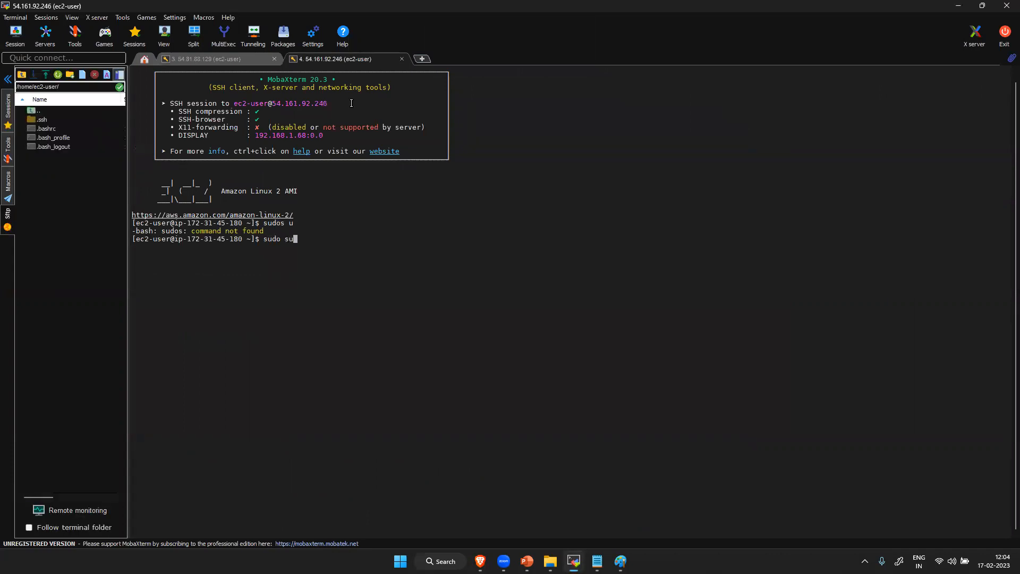
{"action": "key", "text": "Return"}
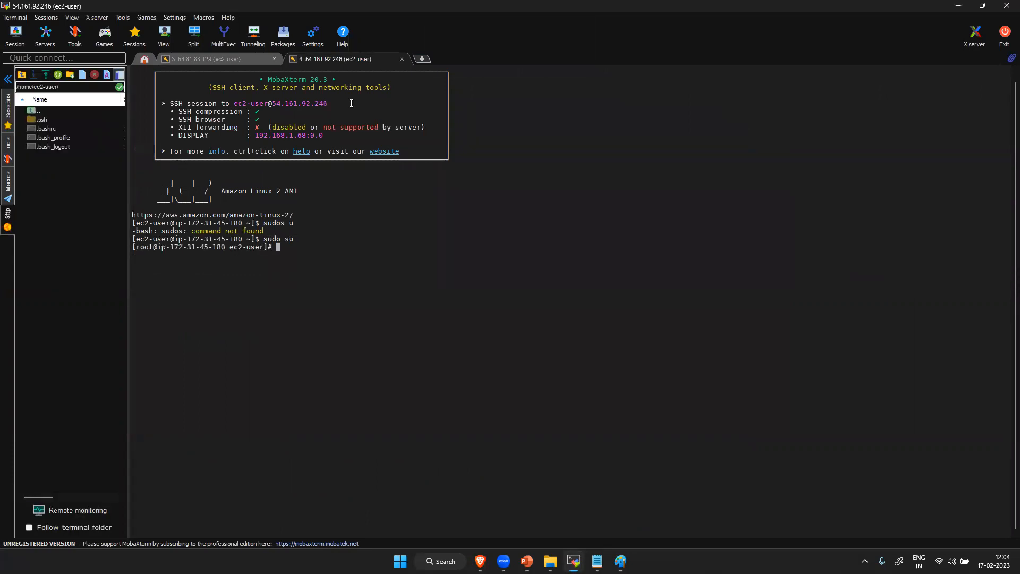
- Update the server's packages with yum update -y
{"action": "type", "text": "yum update -y"}
{"action": "key", "text": "Return"}
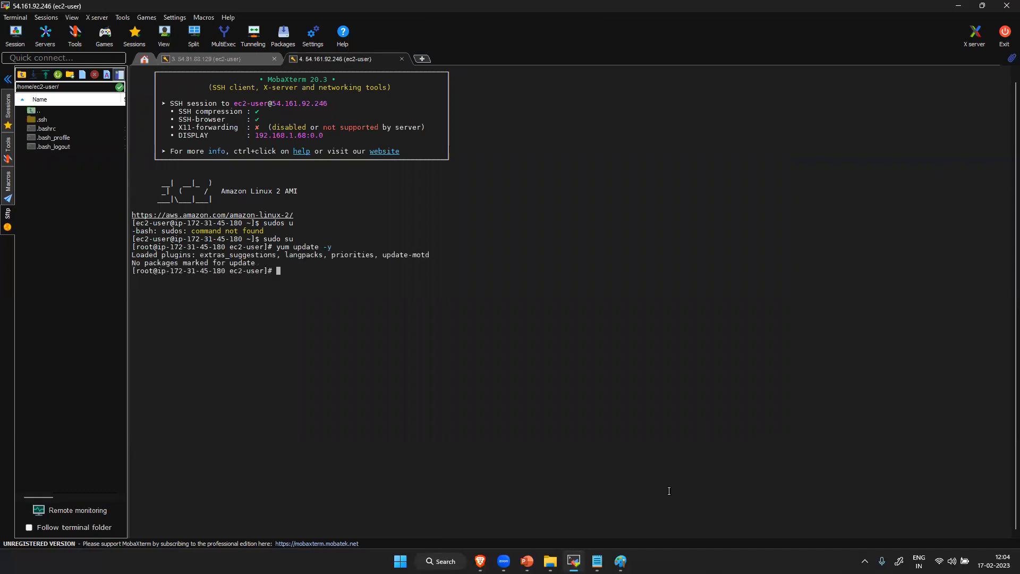
- Return to Dynatrace's Install Linux Environment ActiveGate page in the browser and create a new PaaS token
{"action": "left_click", "coordinate": [480, 561]}
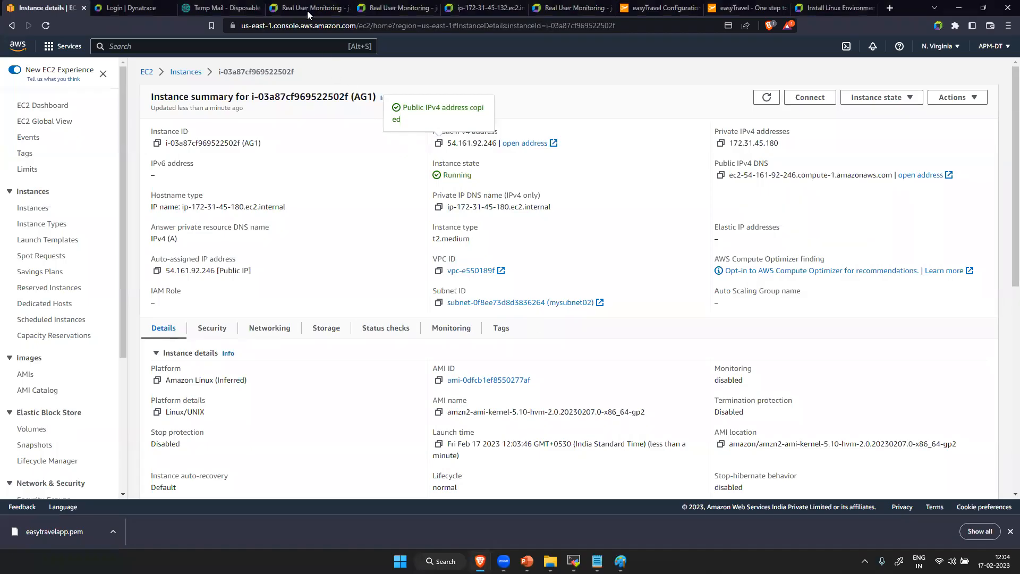
{"action": "left_click", "coordinate": [397, 7]}
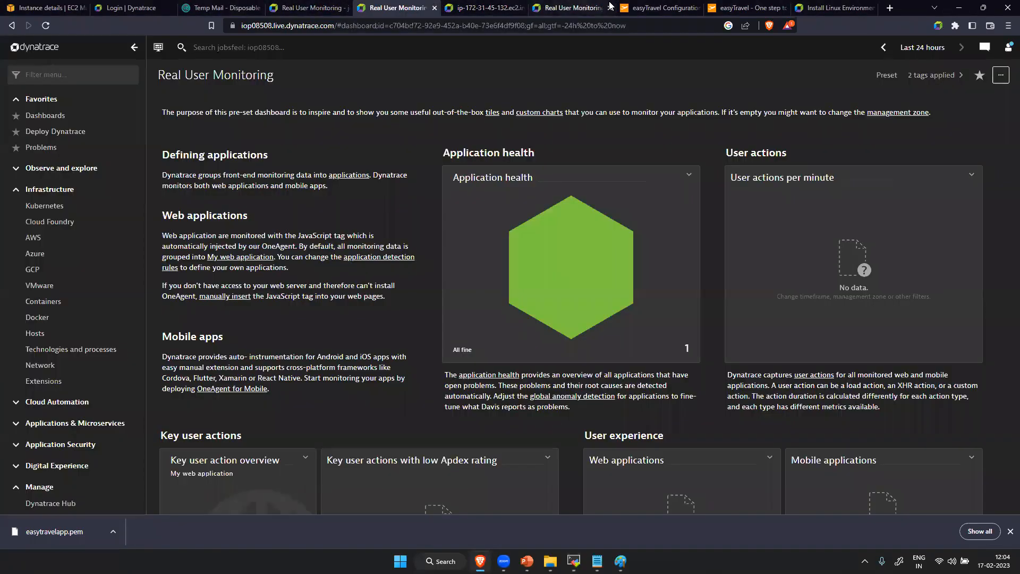
{"action": "left_click", "coordinate": [834, 8]}
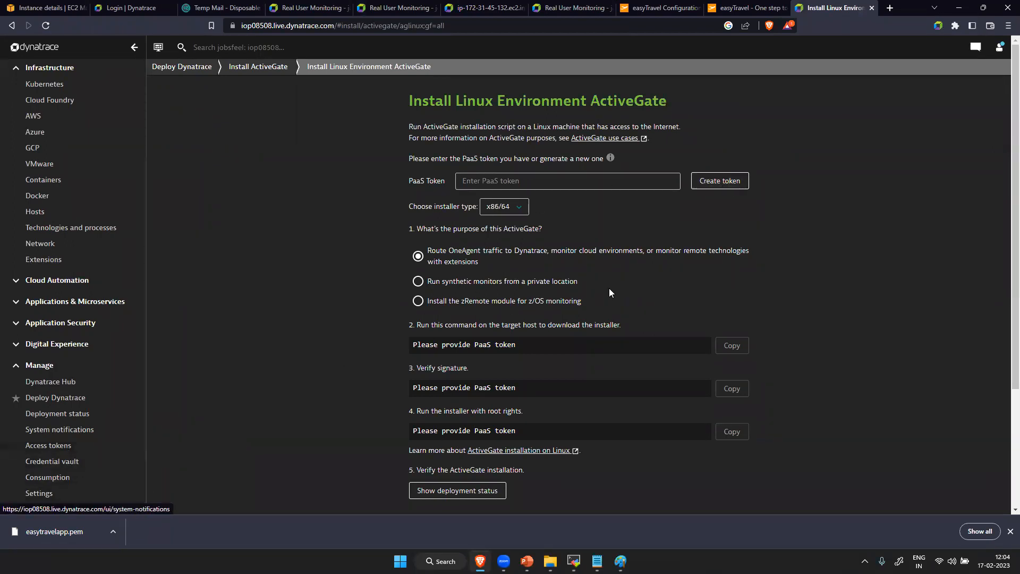
{"action": "left_click", "coordinate": [731, 180]}
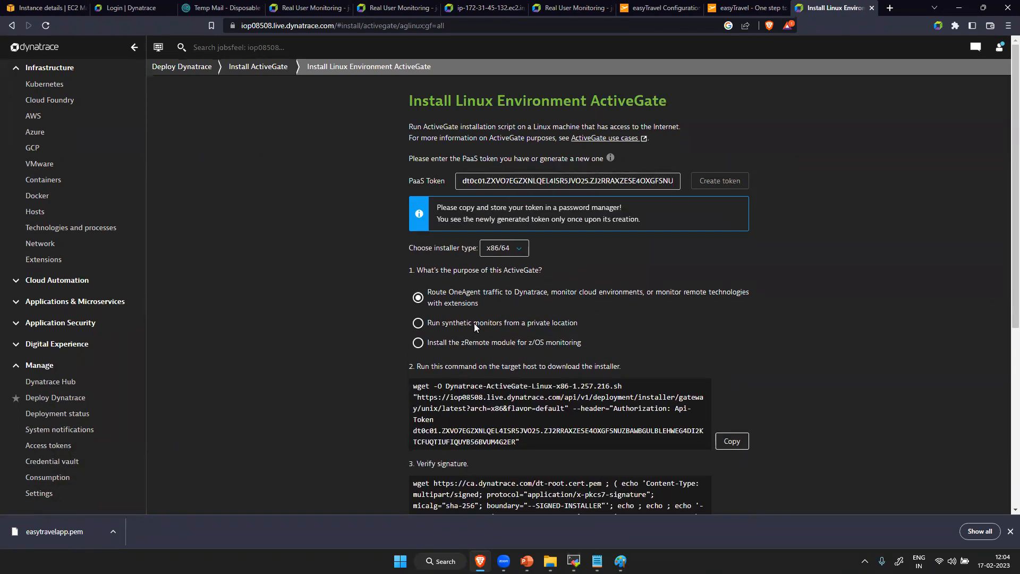
- Compare the ActiveGate purpose options and keep the one that routes OneAgent traffic to Dynatrace
{"action": "left_click", "coordinate": [418, 323]}
{"action": "left_click", "coordinate": [417, 342]}
{"action": "left_click", "coordinate": [418, 298]}
- Copy the ActiveGate installer download command with its API token and run it in the AG1 terminal in MobaXterm
{"action": "left_click", "coordinate": [731, 441]}
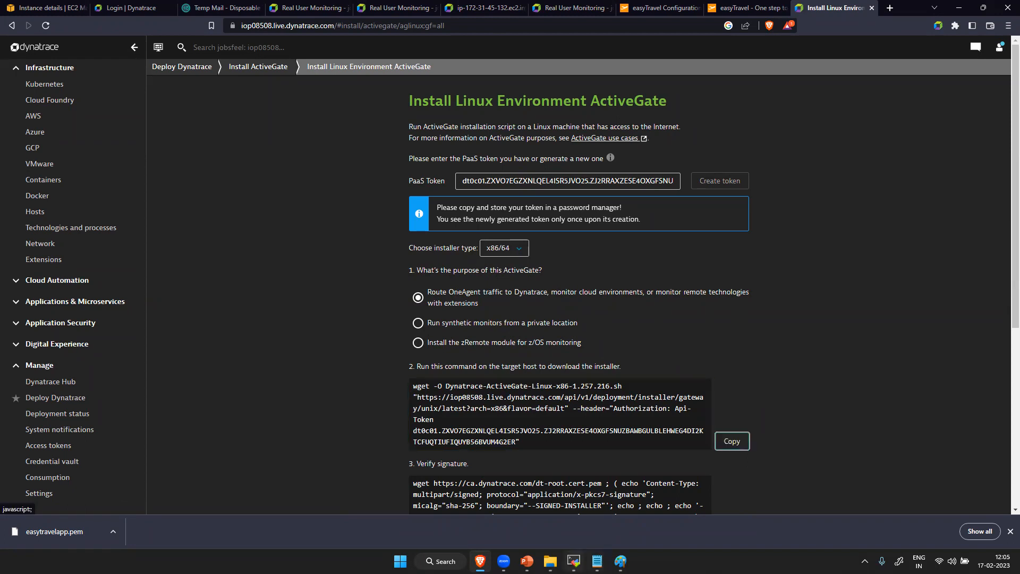
{"action": "left_click", "coordinate": [573, 561]}
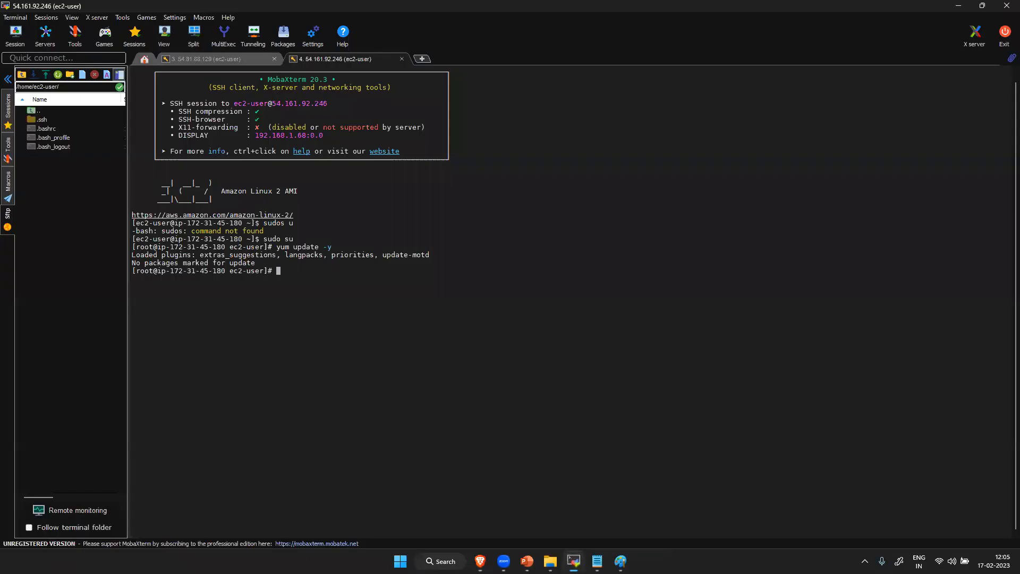
{"action": "right_click", "coordinate": [425, 285]}
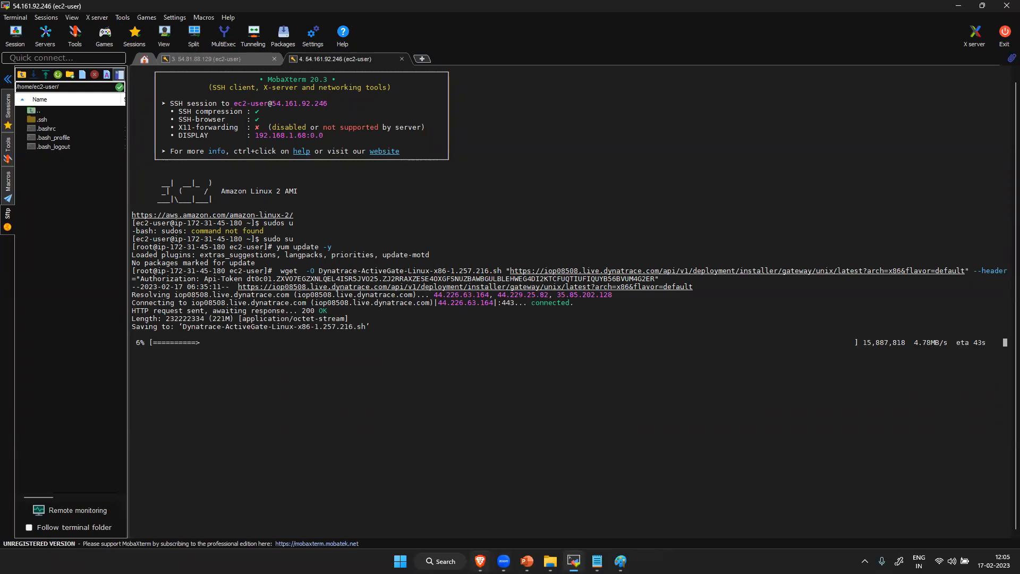
- Switch back to the Dynatrace page and review the outgoing IP addresses listed for strict firewall policies
{"action": "left_click", "coordinate": [479, 561]}
{"action": "scroll", "coordinate": [563, 386], "scroll_direction": "down", "scroll_amount": 5}
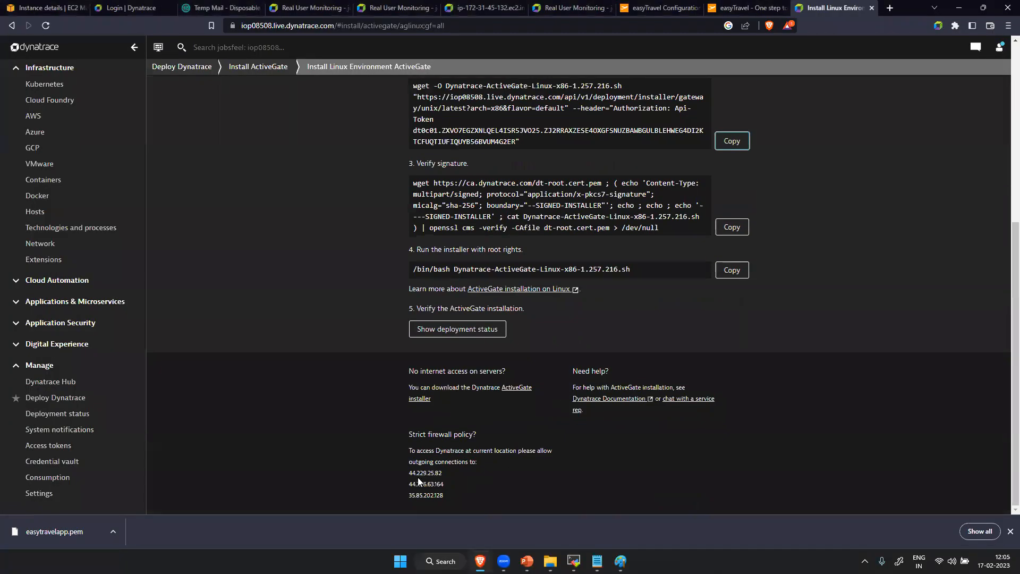
{"action": "left_click_drag", "start_coordinate": [410, 473], "coordinate": [449, 497]}
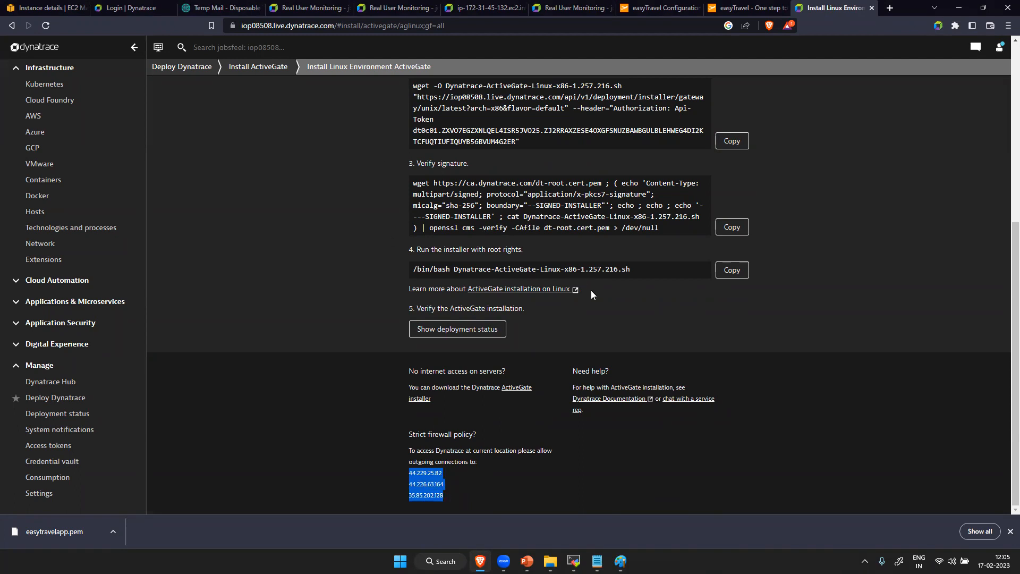
{"action": "scroll", "coordinate": [591, 290], "scroll_direction": "up", "scroll_amount": 5}
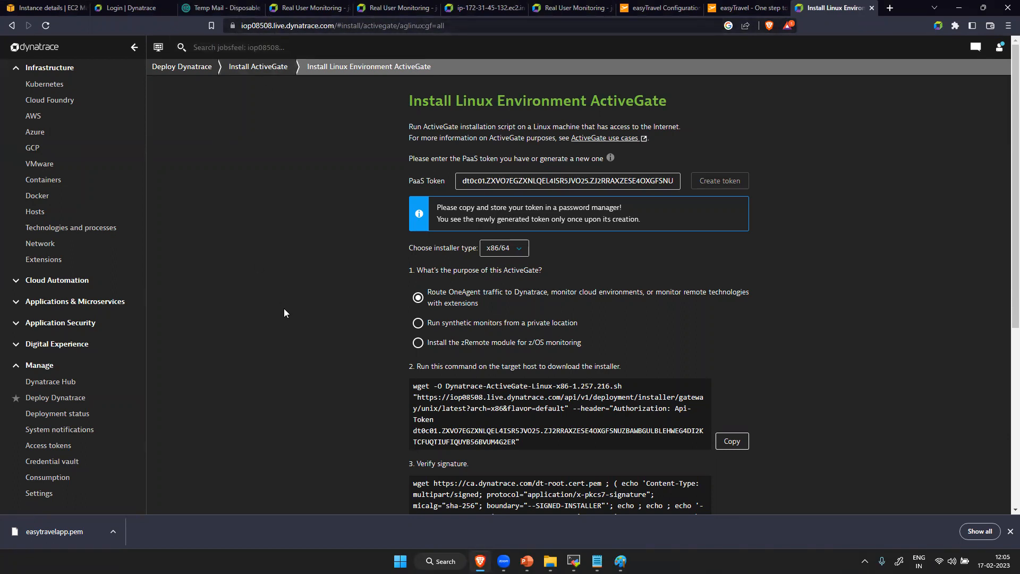
- Copy the signature verification command from the ActiveGate install page and run it in the AG1 terminal in MobaXterm
{"action": "scroll", "coordinate": [284, 308], "scroll_direction": "down", "scroll_amount": 6}
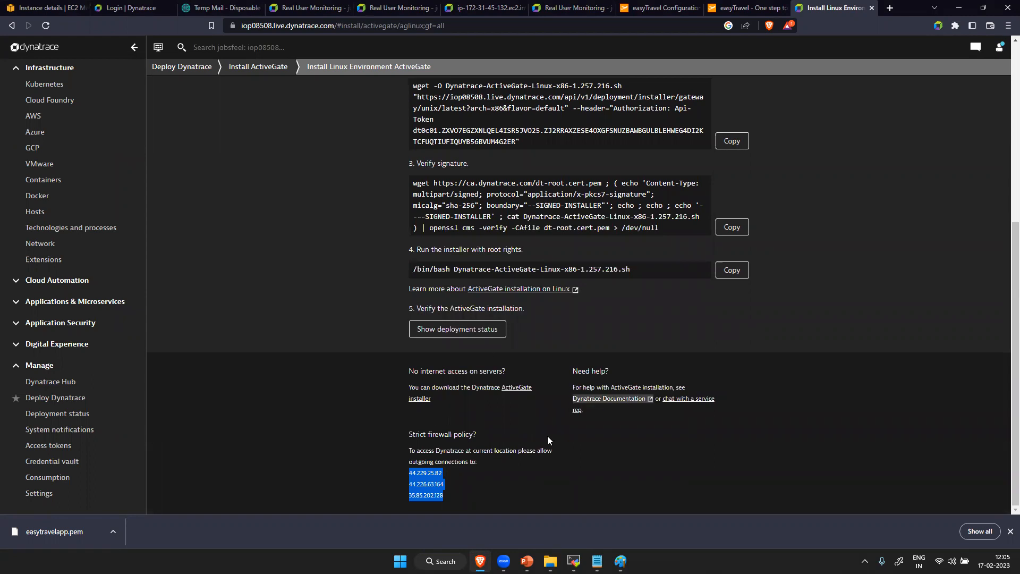
{"action": "scroll", "coordinate": [546, 437], "scroll_direction": "up", "scroll_amount": 6}
{"action": "scroll", "coordinate": [596, 387], "scroll_direction": "down", "scroll_amount": 6}
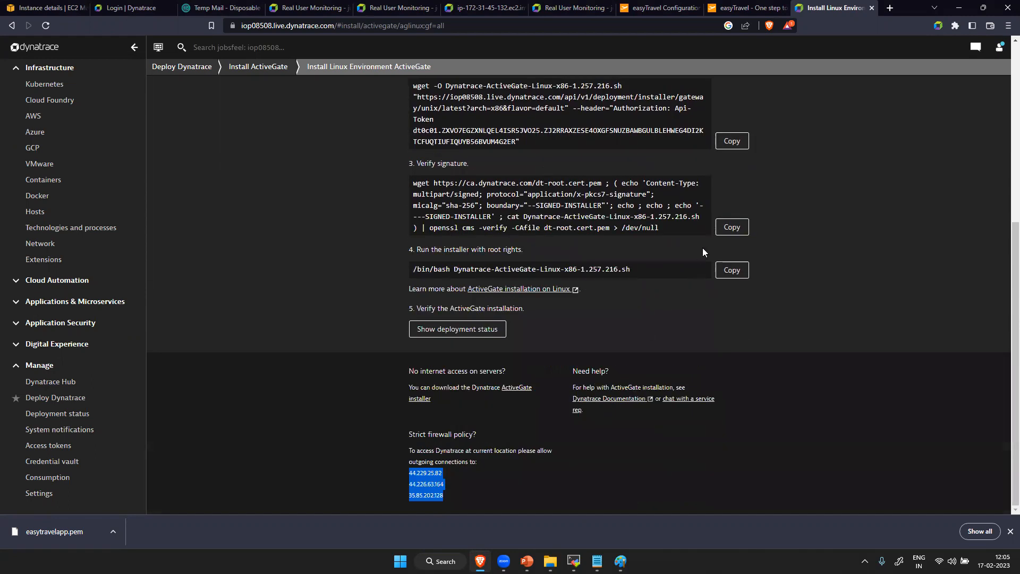
{"action": "left_click", "coordinate": [732, 226]}
{"action": "key", "text": "alt+Tab"}
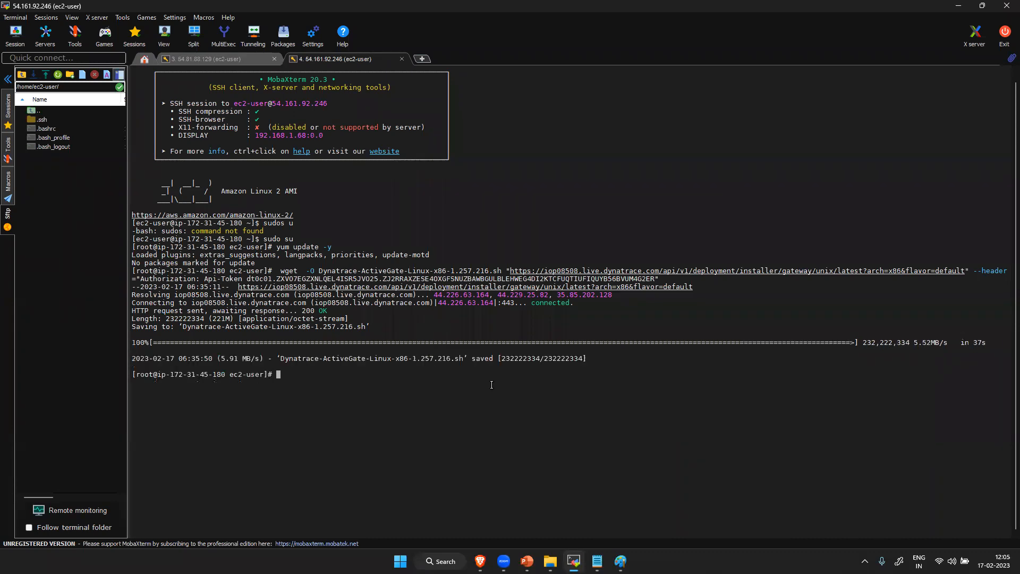
{"action": "right_click", "coordinate": [491, 384]}
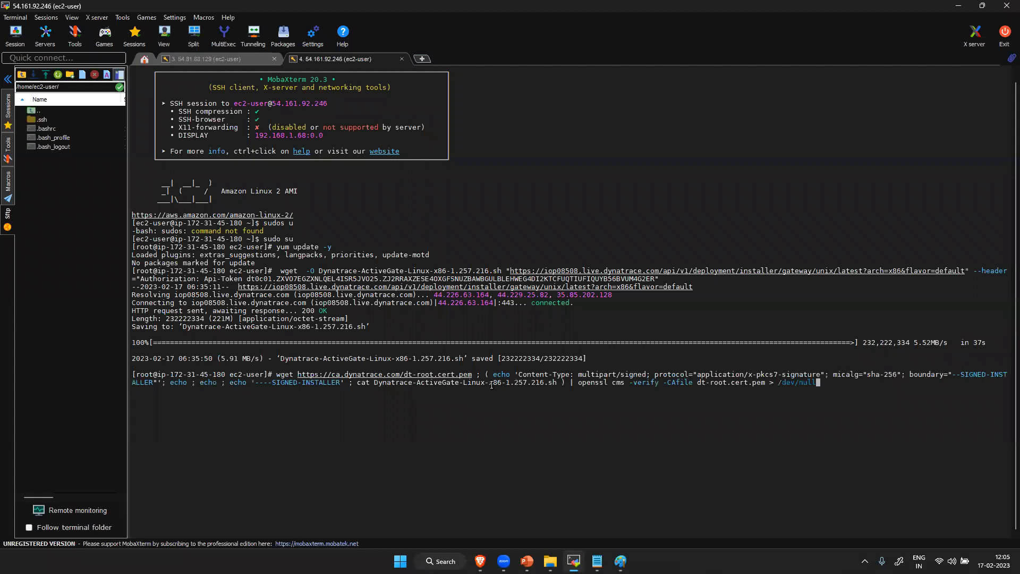
{"action": "key", "text": "Return"}
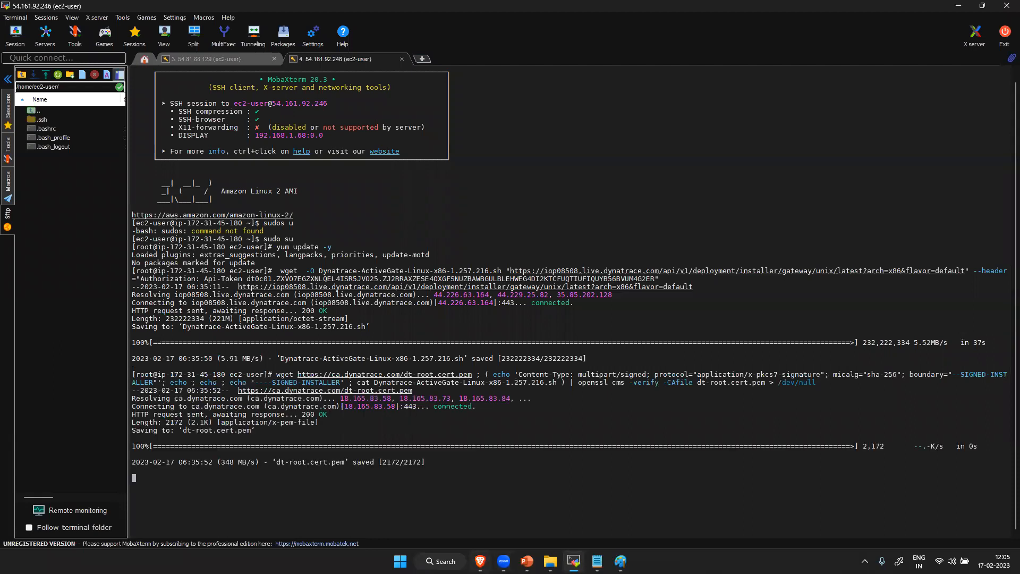
- Copy the root-rights installer command from the Dynatrace page and run /bin/bash Dynatrace-ActiveGate-Linux-x86-1.257.216.sh in the AG1 terminal in MobaXterm
{"action": "mouse_move", "coordinate": [480, 561]}
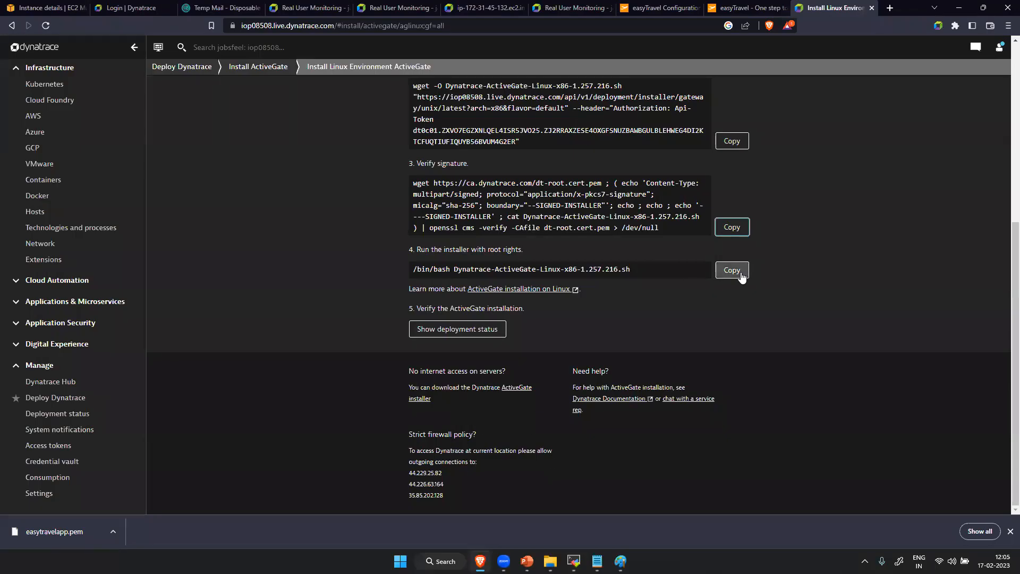
{"action": "left_click", "coordinate": [741, 274]}
{"action": "mouse_move", "coordinate": [574, 561]}
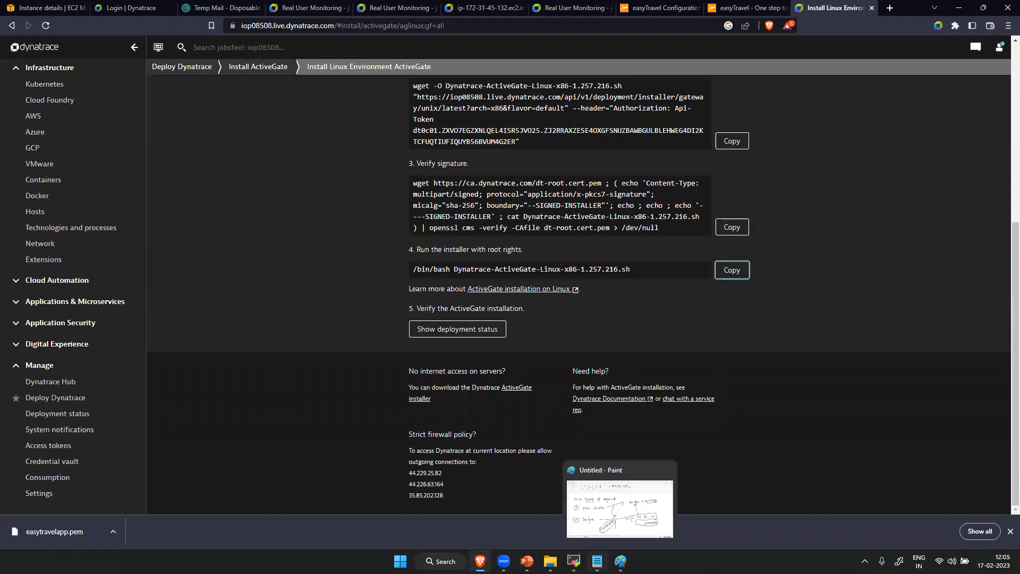
{"action": "left_click", "coordinate": [573, 509]}
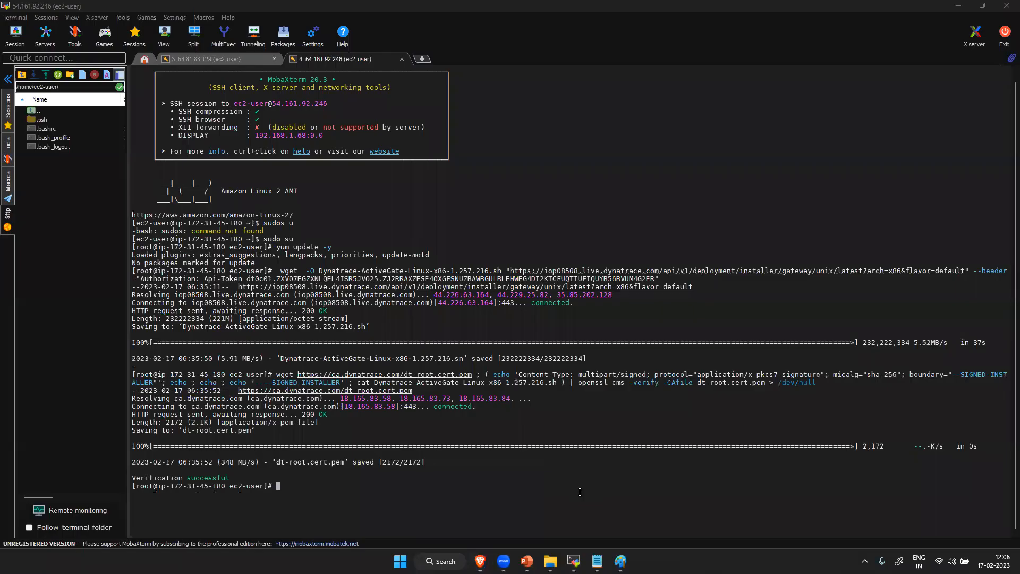
{"action": "right_click", "coordinate": [341, 489]}
{"action": "key", "text": "Return"}
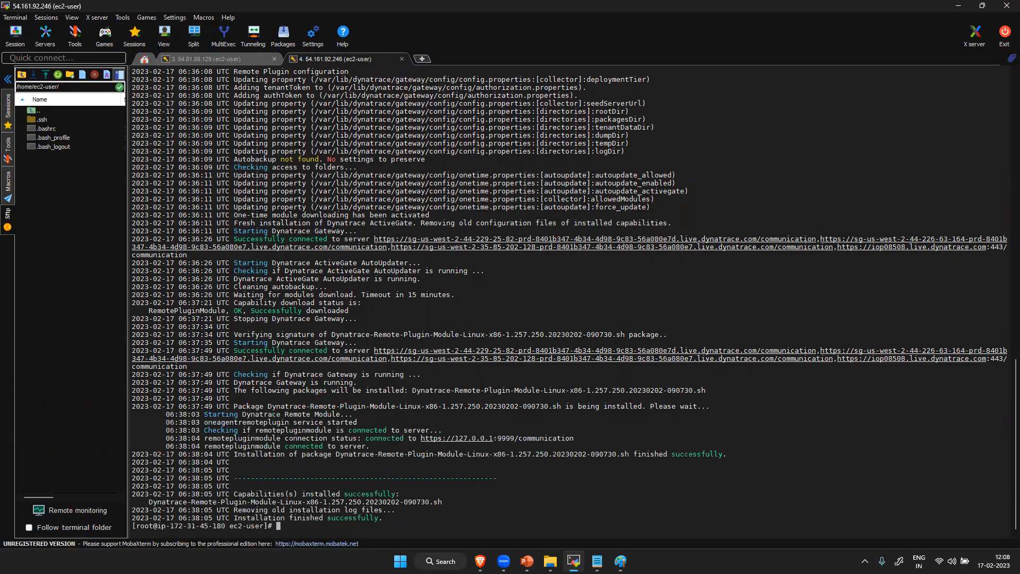
- Switch back to Dynatrace in the browser and check the deployment status of the ActiveGates and OneAgents
{"action": "left_click", "coordinate": [480, 560]}
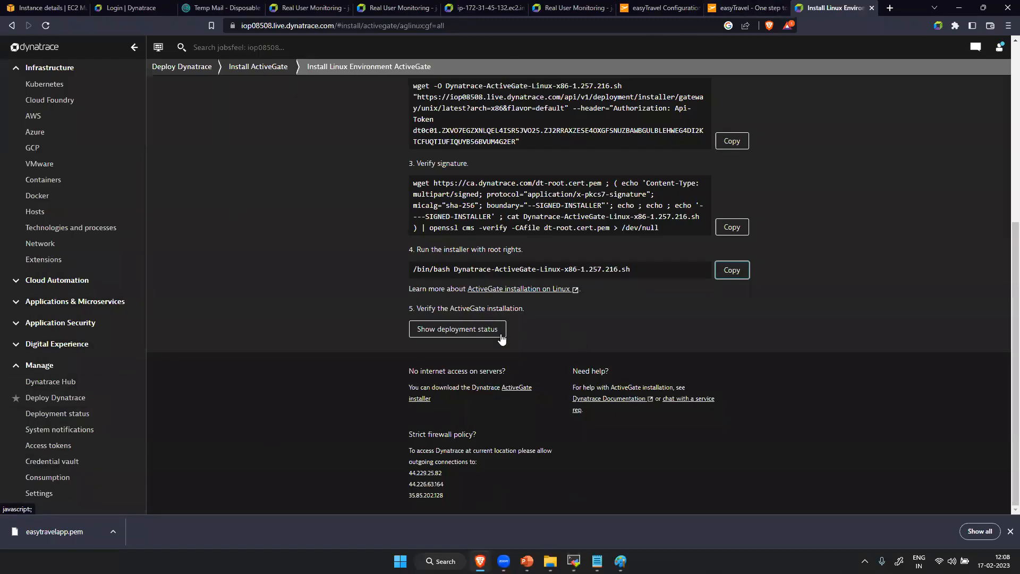
{"action": "left_click", "coordinate": [486, 329]}
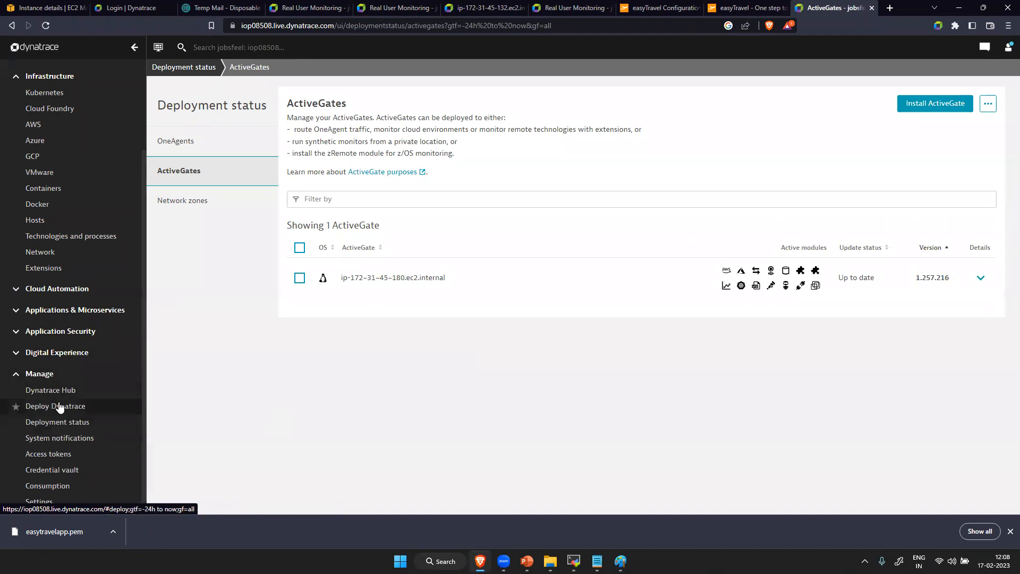
{"action": "left_click", "coordinate": [66, 423]}
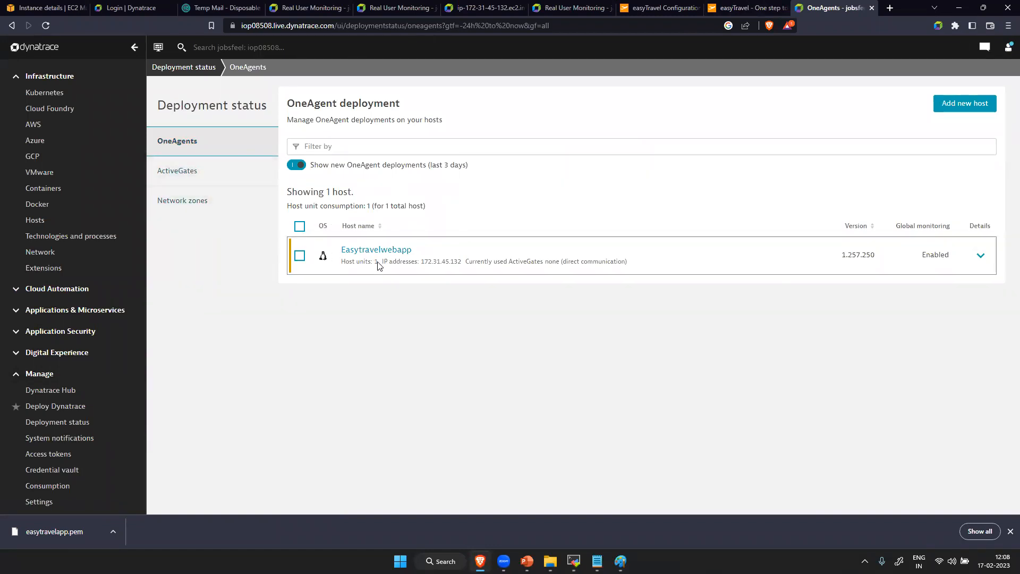
{"action": "left_click", "coordinate": [215, 175]}
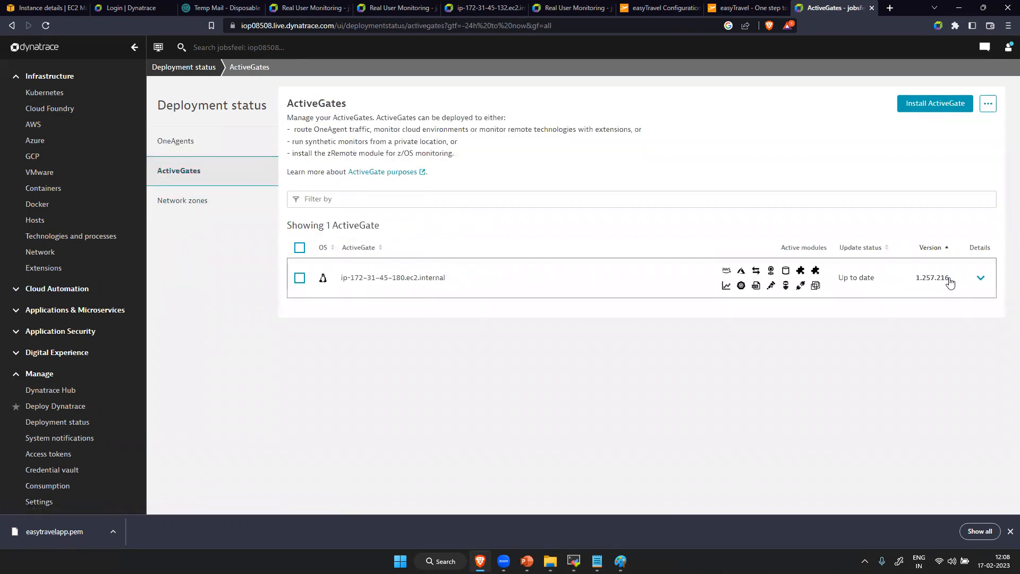
- Expand the details of the installed ActiveGate, review its properties, versions and modules, and collapse them again
{"action": "left_click", "coordinate": [980, 277]}
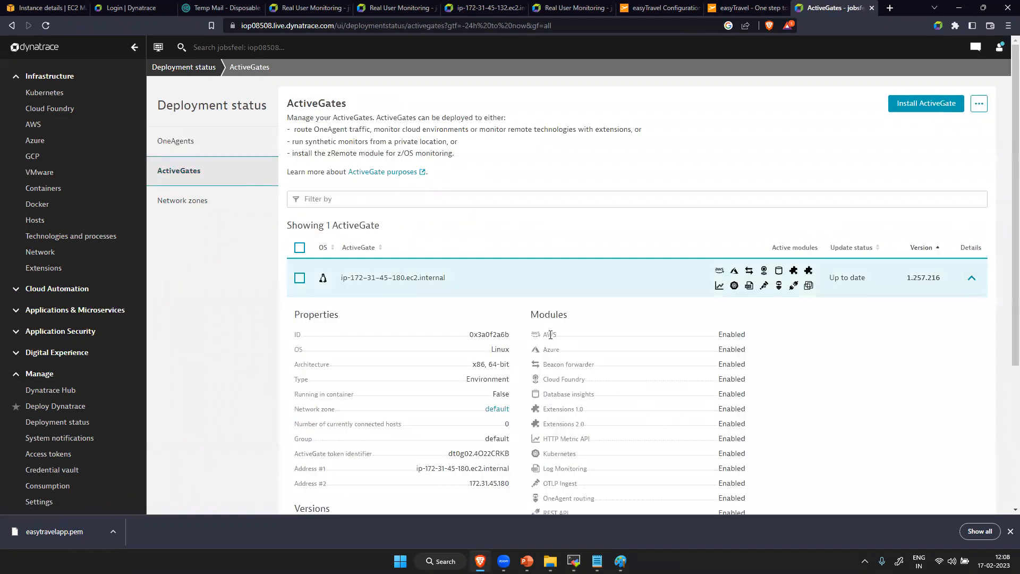
{"action": "scroll", "coordinate": [563, 403], "scroll_direction": "down", "scroll_amount": 4}
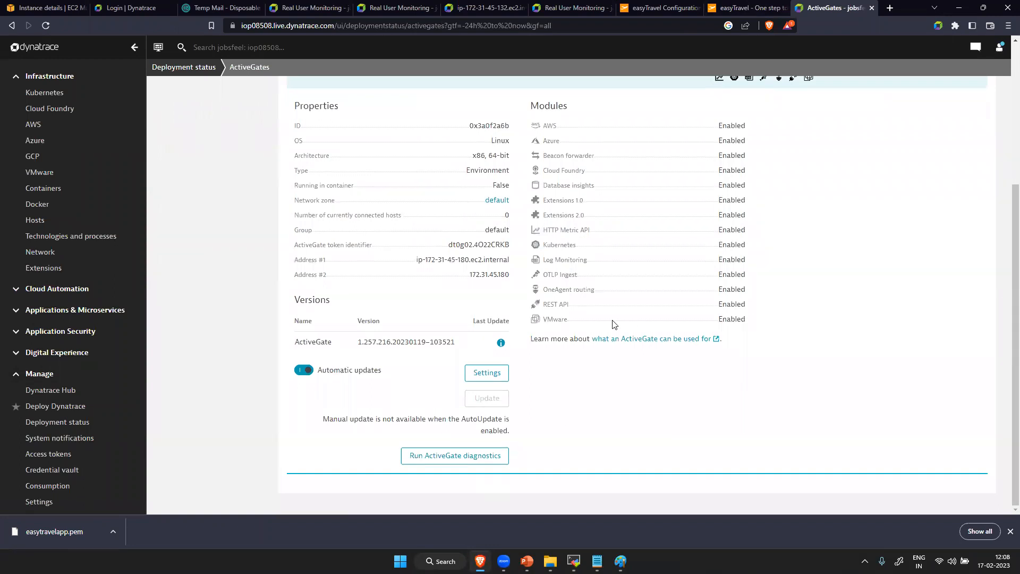
{"action": "scroll", "coordinate": [614, 324], "scroll_direction": "up", "scroll_amount": 4}
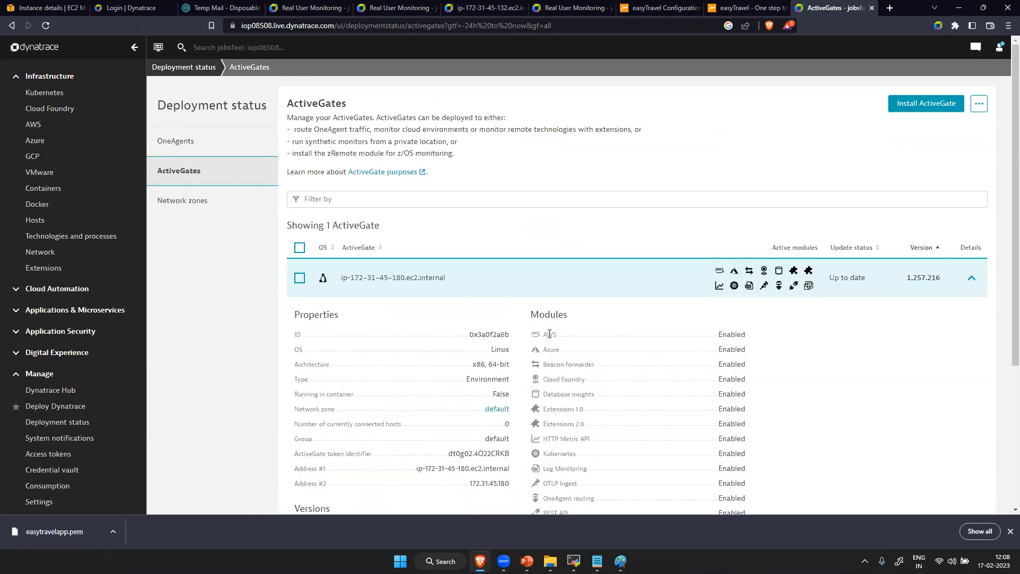
{"action": "left_click_drag", "start_coordinate": [547, 333], "coordinate": [740, 325]}
{"action": "left_click", "coordinate": [969, 281]}
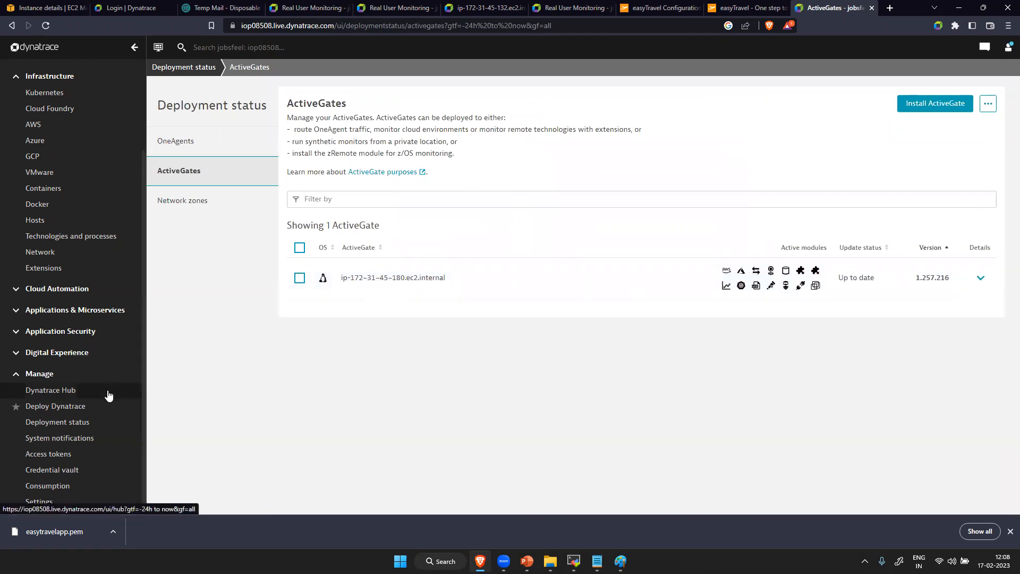
{"action": "scroll", "coordinate": [108, 396], "scroll_direction": "up", "scroll_amount": 2}
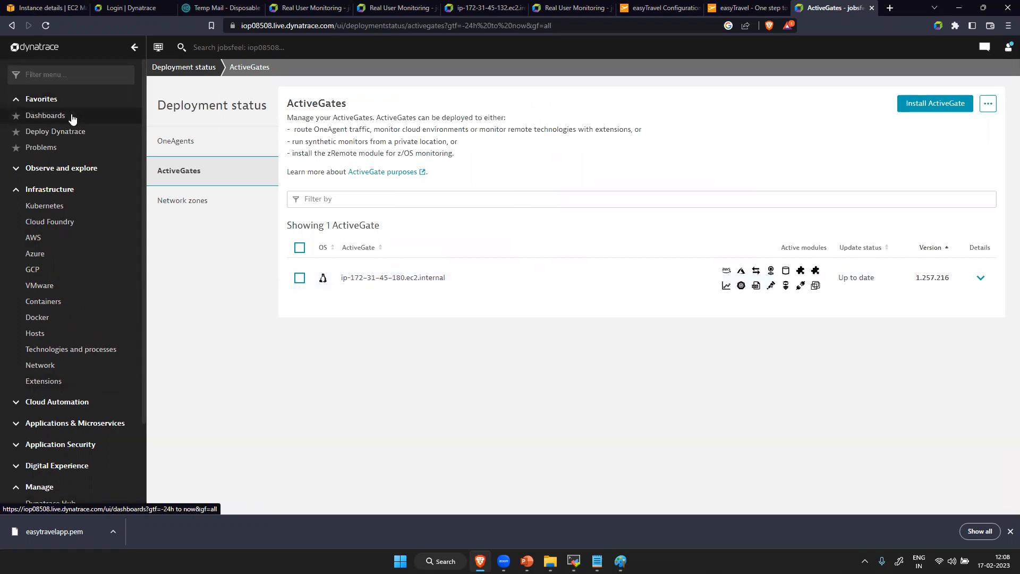
- Switch to the AG1 terminal in MobaXterm and check the ActiveGate service with systemctl status dynatracegateway
{"action": "left_click", "coordinate": [574, 560]}
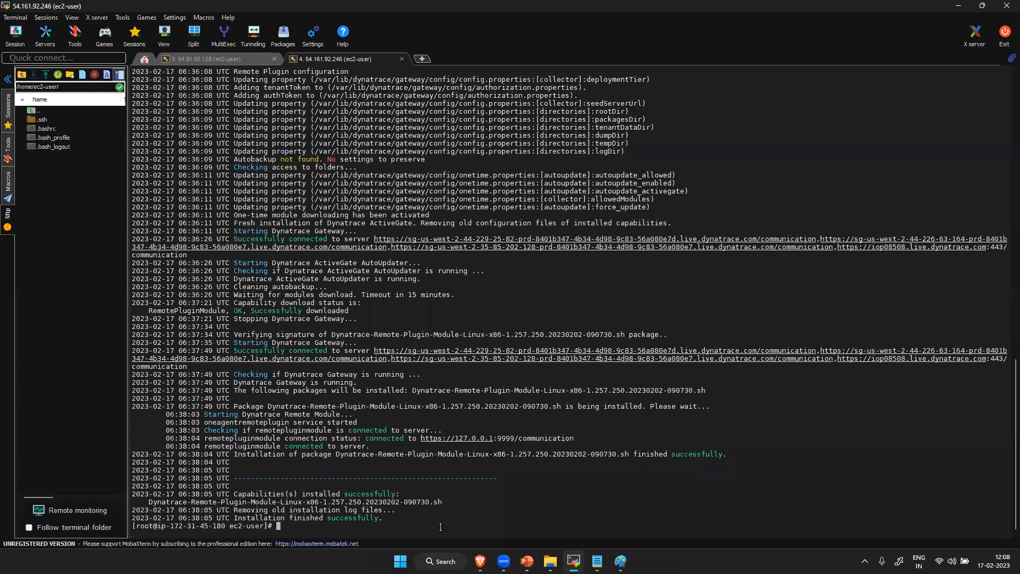
{"action": "type", "text": "syste"}
{"action": "type", "text": "mctl "}
{"action": "type", "text": "stop"}
{"action": "key", "text": "BackSpace"}
{"action": "key", "text": "BackSpace"}
{"action": "key", "text": "BackSpace"}
{"action": "key", "text": "BackSpace"}
{"action": "type", "text": "tatus dynatracegateway"}
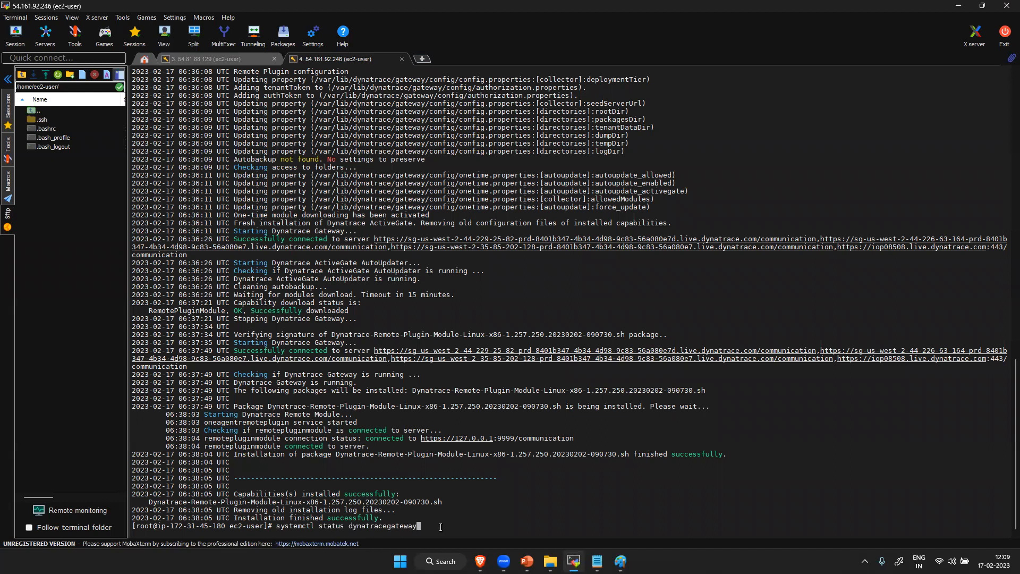
{"action": "key", "text": "Return"}
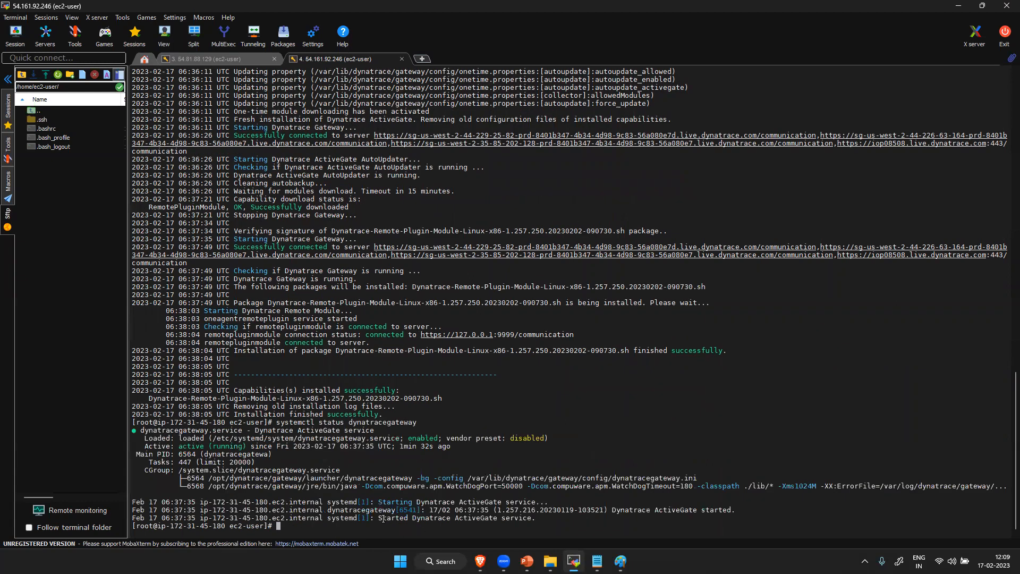
- Recall the systemctl status dynatracegateway command at the AG1 prompt and start erasing it from the end
{"action": "key", "text": "Up"}
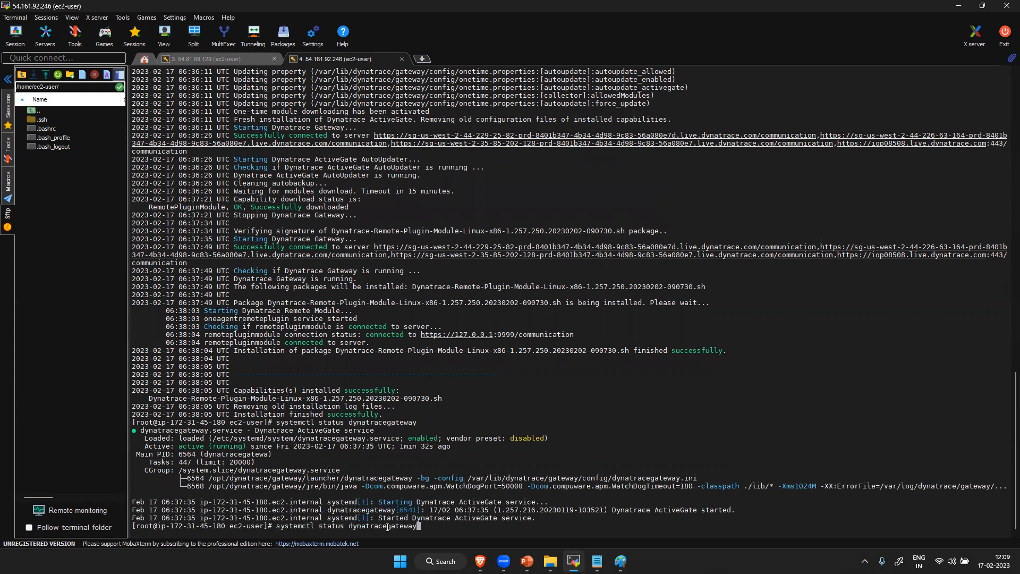
{"action": "left_click_drag", "start_coordinate": [436, 528], "coordinate": [299, 530]}
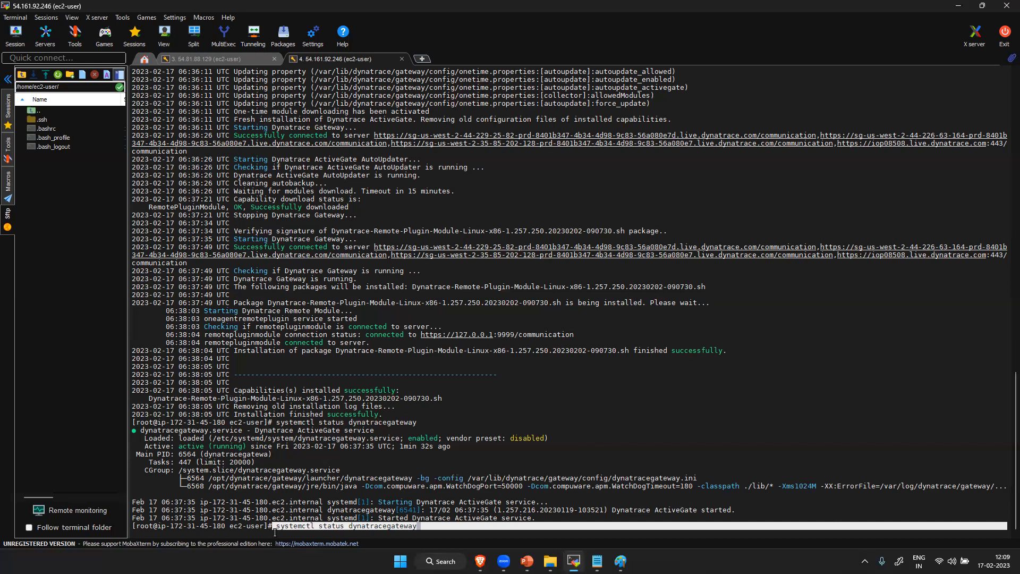
{"action": "left_click", "coordinate": [227, 59]}
{"action": "left_click", "coordinate": [369, 59]}
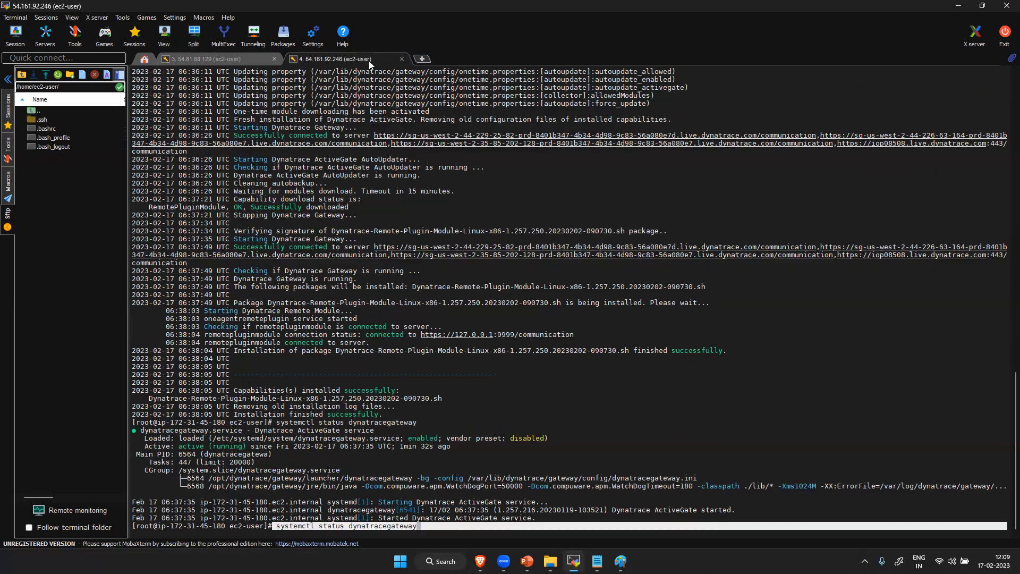
{"action": "left_click", "coordinate": [407, 533]}
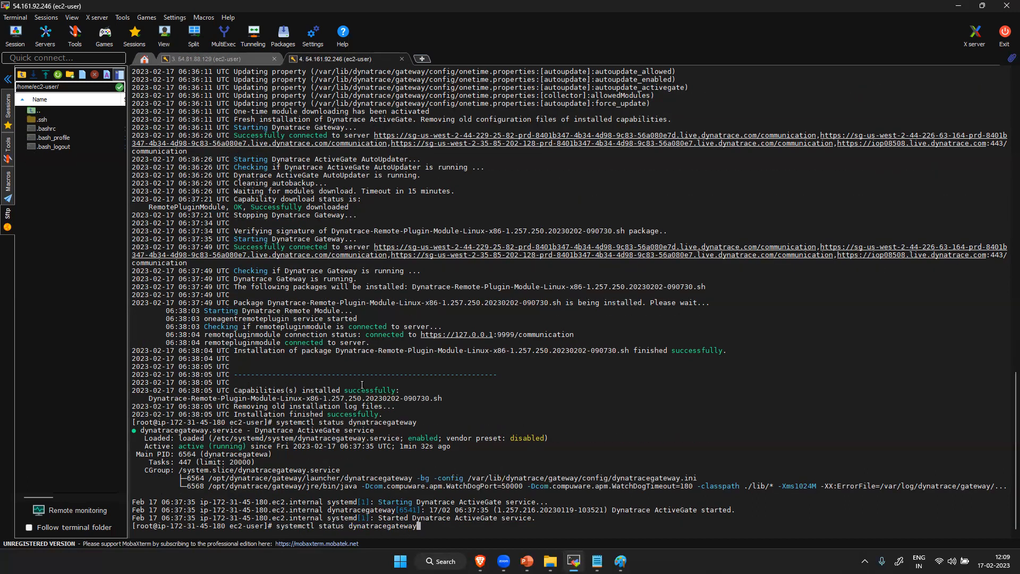
{"action": "key", "text": "BackSpace"}
{"action": "key", "text": "BackSpace"}
{"action": "key", "text": "BackSpace"}
{"action": "key", "text": "BackSpace"}
{"action": "key", "text": "BackSpace"}
{"action": "key", "text": "BackSpace"}
{"action": "key", "text": "BackSpace"}
{"action": "key", "text": "BackSpace"}
{"action": "key", "text": "BackSpace"}
{"action": "key", "text": "BackSpace"}
{"action": "key", "text": "BackSpace"}
{"action": "key", "text": "BackSpace"}
{"action": "key", "text": "BackSpace"}
{"action": "key", "text": "BackSpace"}
{"action": "key", "text": "BackSpace"}
{"action": "key", "text": "BackSpace"}
{"action": "key", "text": "BackSpace"}
{"action": "key", "text": "BackSpace"}
{"action": "key", "text": "BackSpace"}
{"action": "key", "text": "BackSpace"}
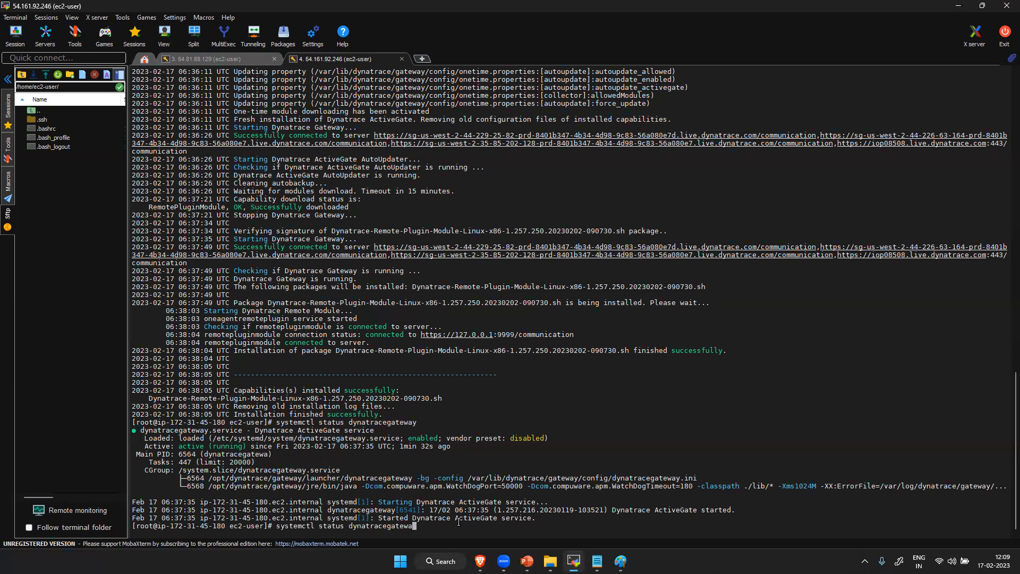
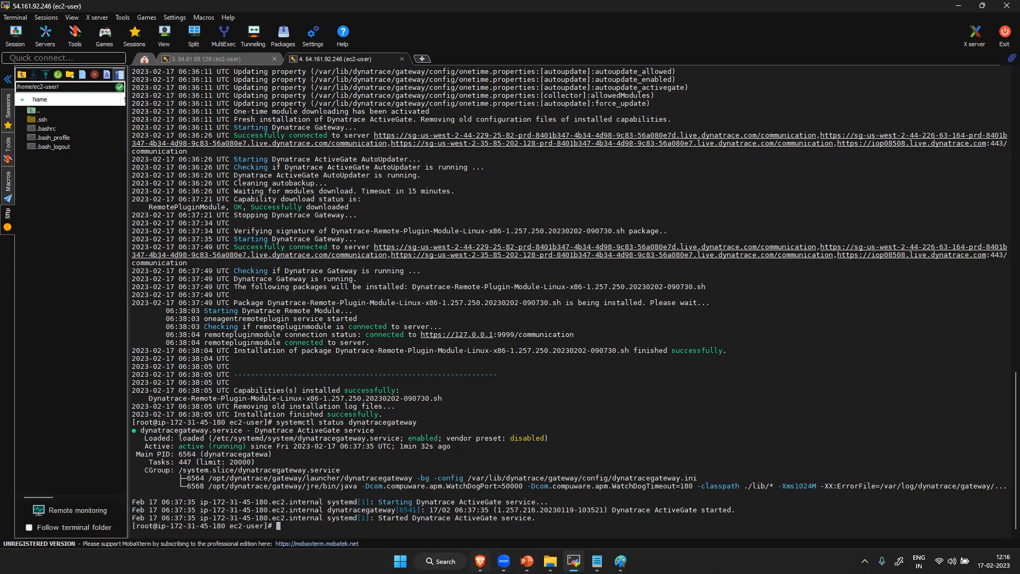
- Switch to Dynatrace in the browser and start a new OneAgent installation for the Linux platform
{"action": "left_click", "coordinate": [479, 561]}
{"action": "scroll", "coordinate": [80, 468], "scroll_direction": "down", "scroll_amount": 2}
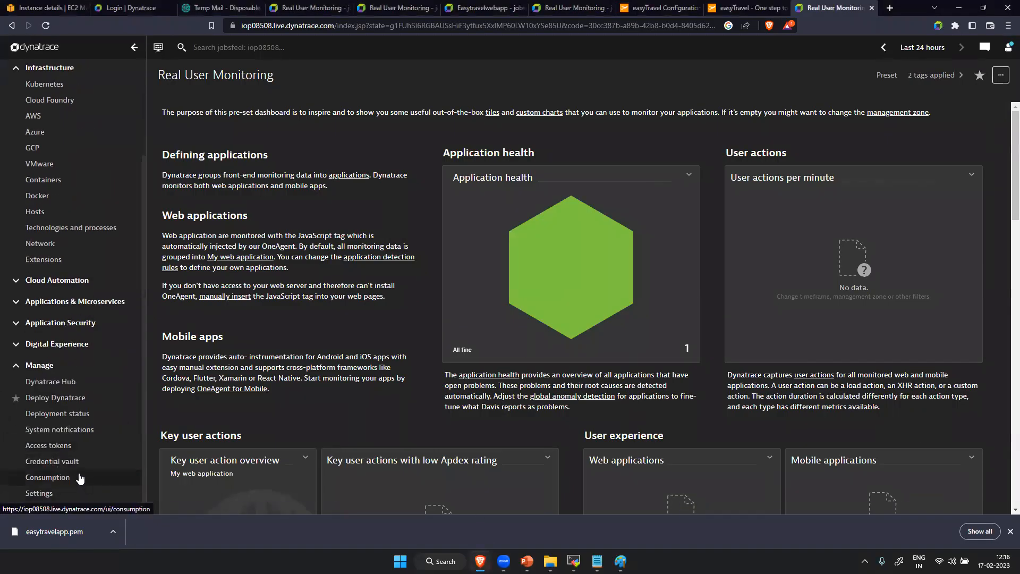
{"action": "left_click", "coordinate": [88, 397]}
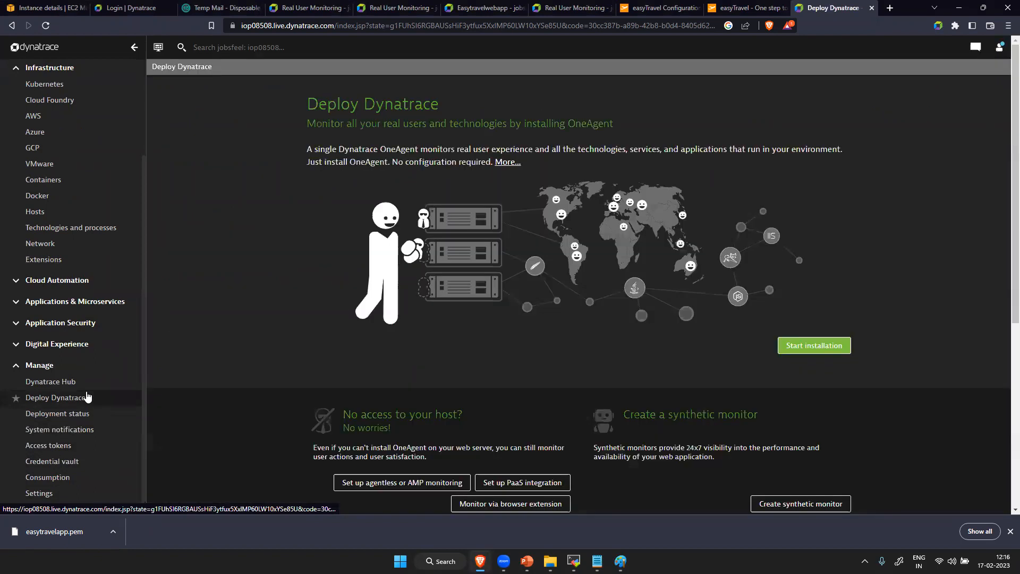
{"action": "left_click", "coordinate": [798, 346]}
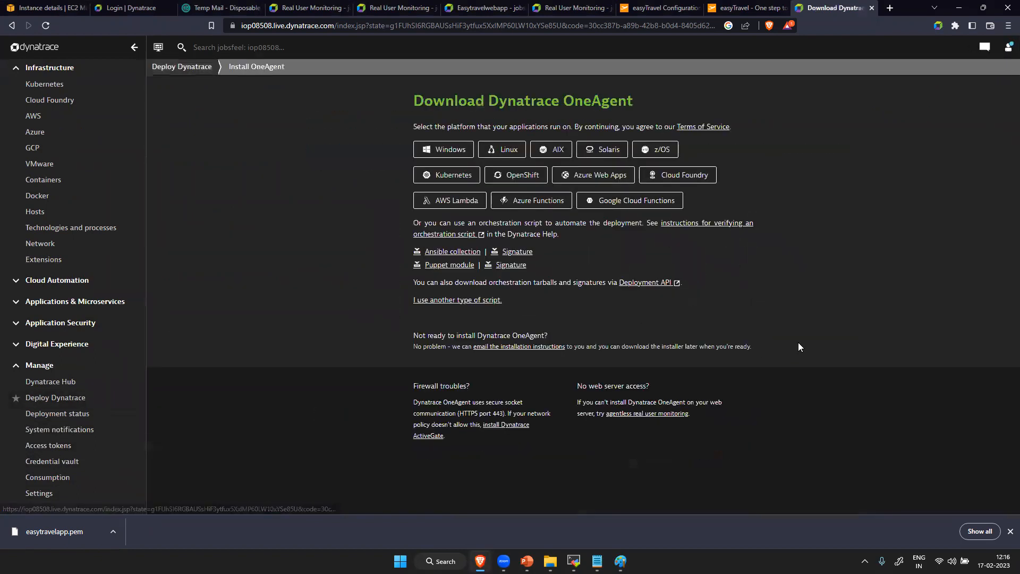
{"action": "left_click", "coordinate": [502, 150]}
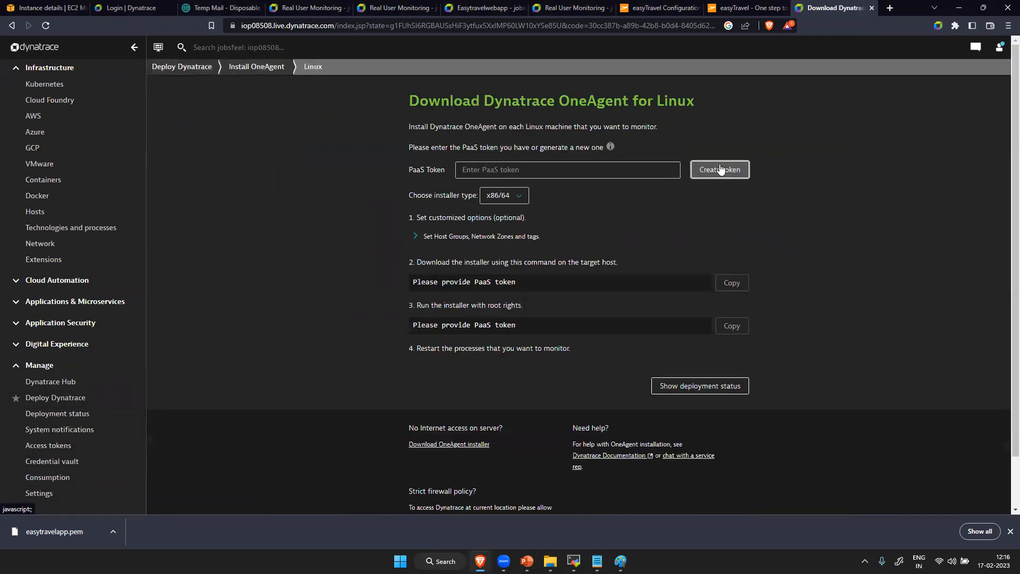
- Generate a PaaS token, copy the OneAgent installer download command containing it, and run the command in the AG1 terminal in MobaXterm
{"action": "left_click", "coordinate": [720, 169]}
{"action": "left_click", "coordinate": [732, 378]}
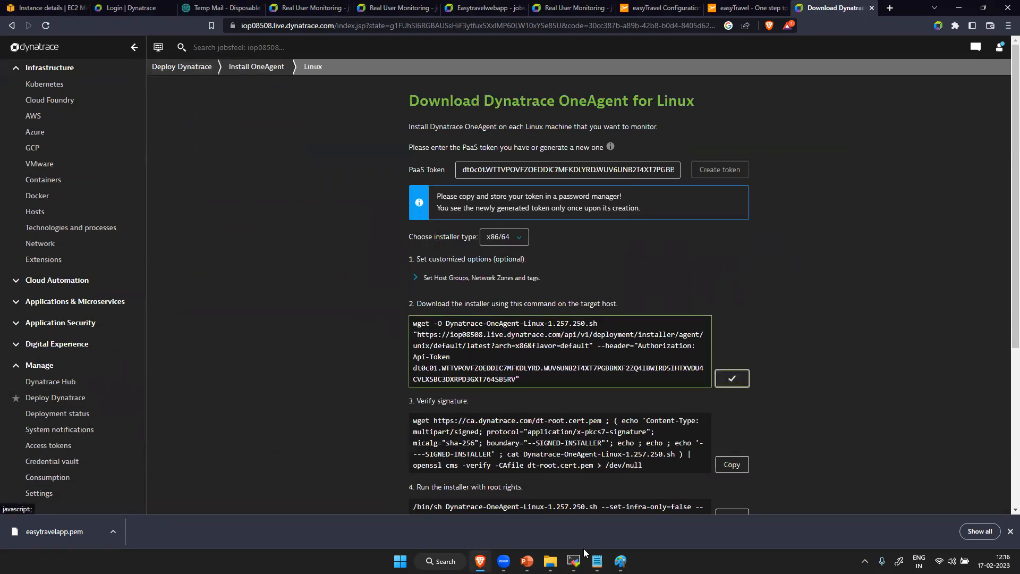
{"action": "left_click", "coordinate": [574, 560]}
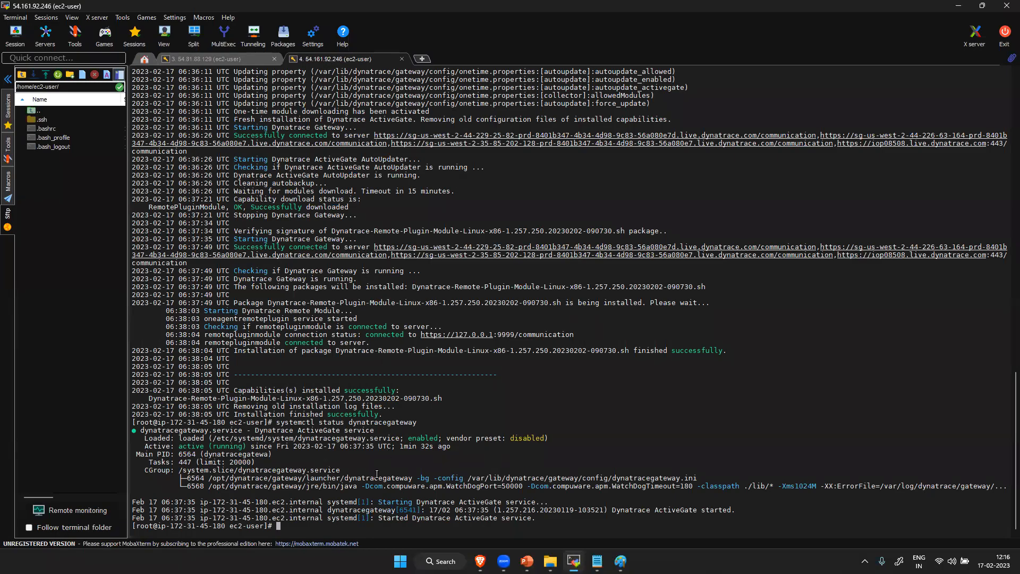
{"action": "right_click", "coordinate": [363, 528]}
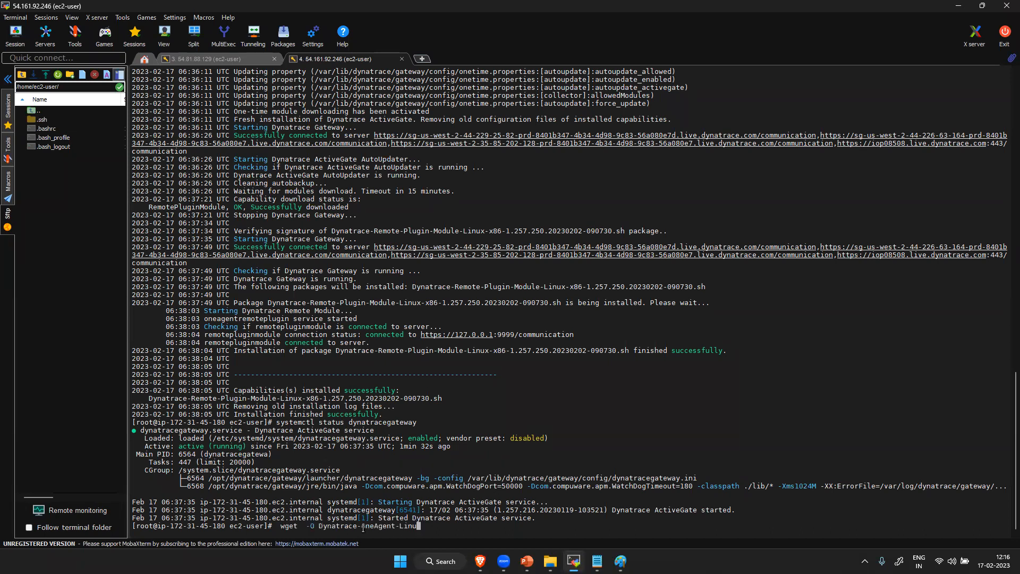
{"action": "key", "text": "Return"}
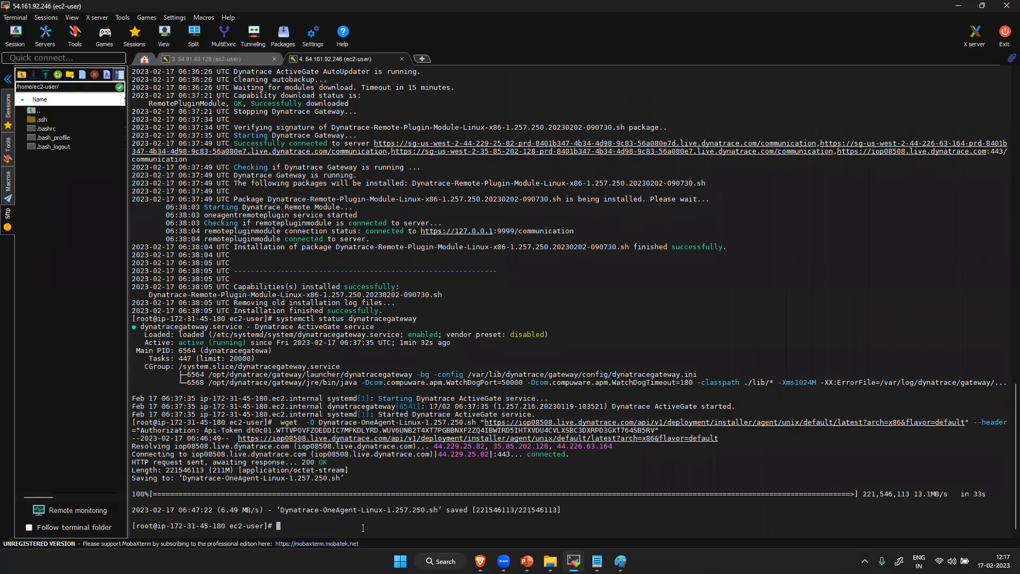
- Copy the OneAgent signature verification command from Dynatrace in the browser and run it in the AG1 terminal in MobaXterm
{"action": "key", "text": "alt+Tab"}
{"action": "left_click", "coordinate": [732, 464]}
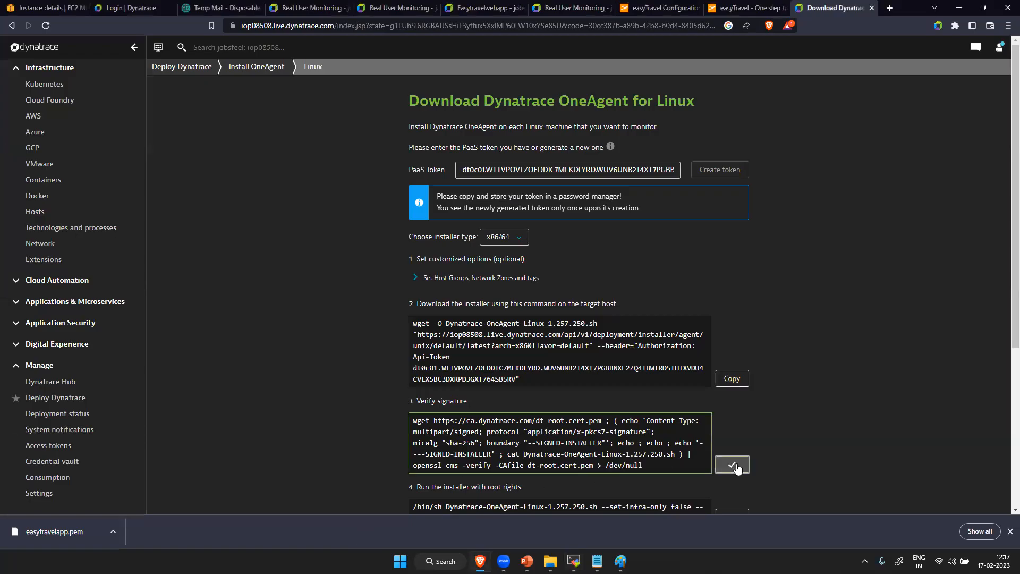
{"action": "key", "text": "alt+Tab"}
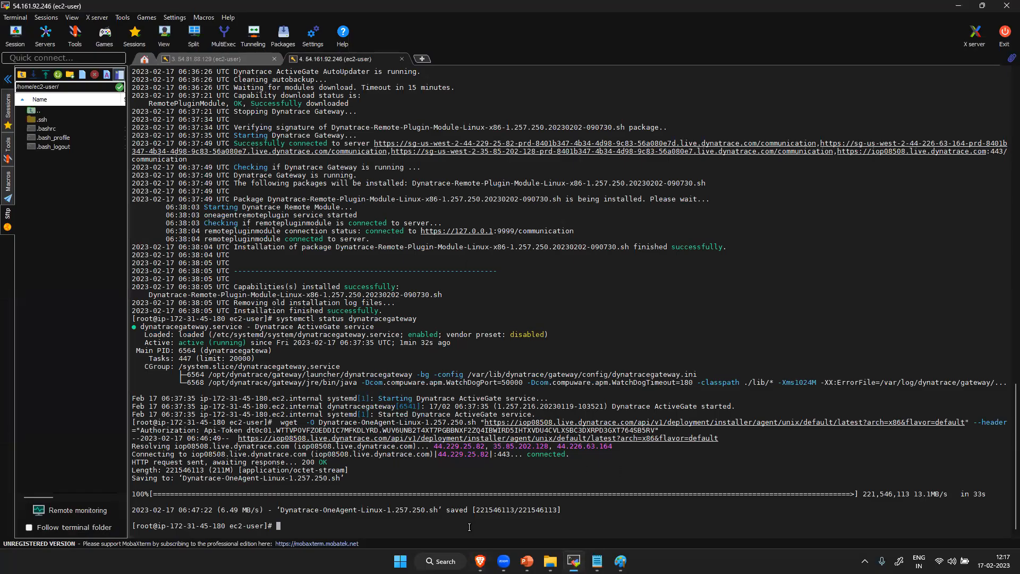
{"action": "right_click", "coordinate": [469, 526]}
{"action": "key", "text": "Return"}
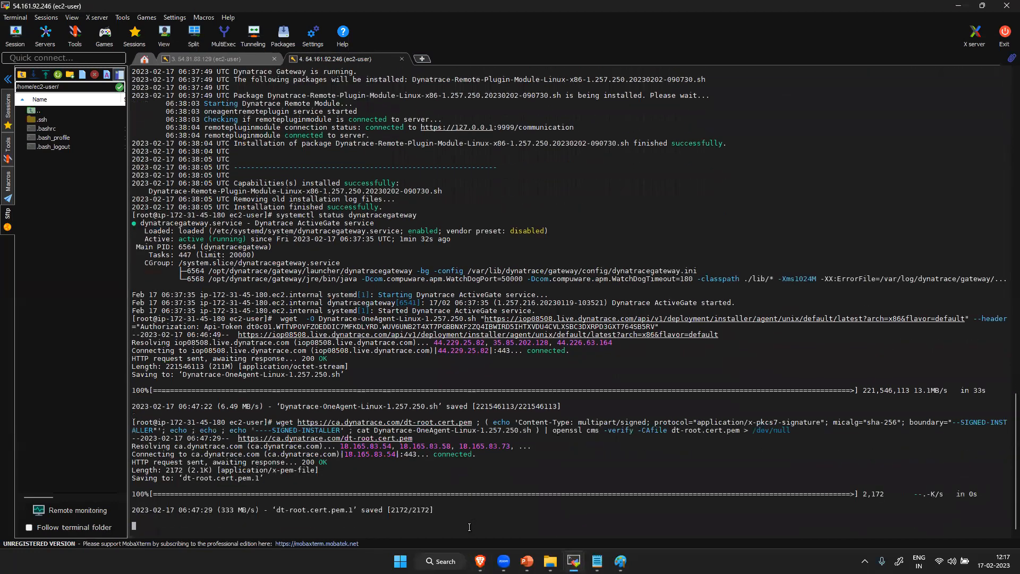
- Copy the Dynatrace-OneAgent-Linux-1.257.250.sh install command with --set-infra-only=false and --set-app-log-content-access=true from the browser and run it in the AG1 terminal
{"action": "key", "text": "alt+Tab"}
{"action": "scroll", "coordinate": [637, 319], "scroll_direction": "down", "scroll_amount": 6}
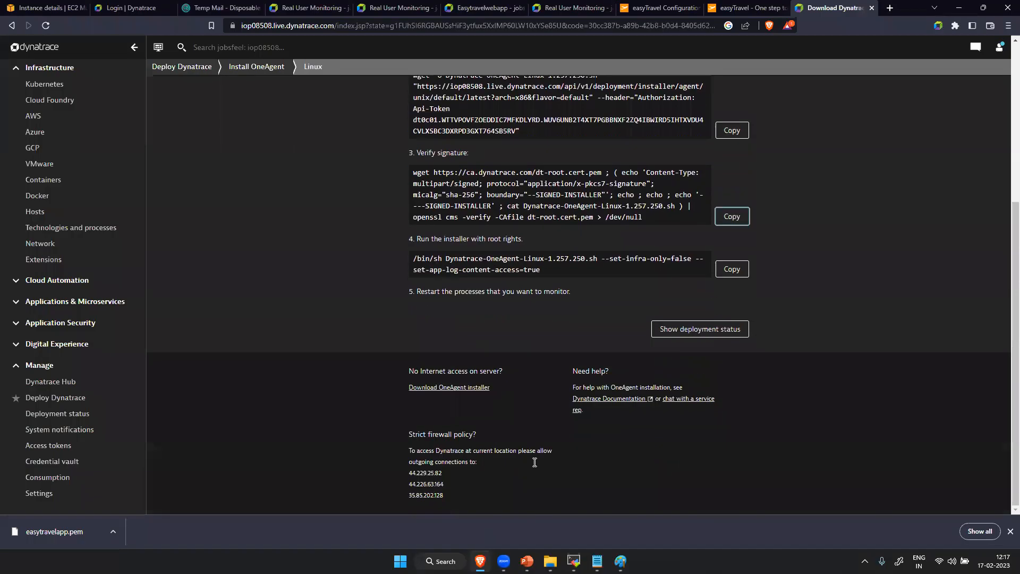
{"action": "left_click", "coordinate": [730, 267]}
{"action": "key", "text": "alt+Tab"}
{"action": "right_click", "coordinate": [479, 534]}
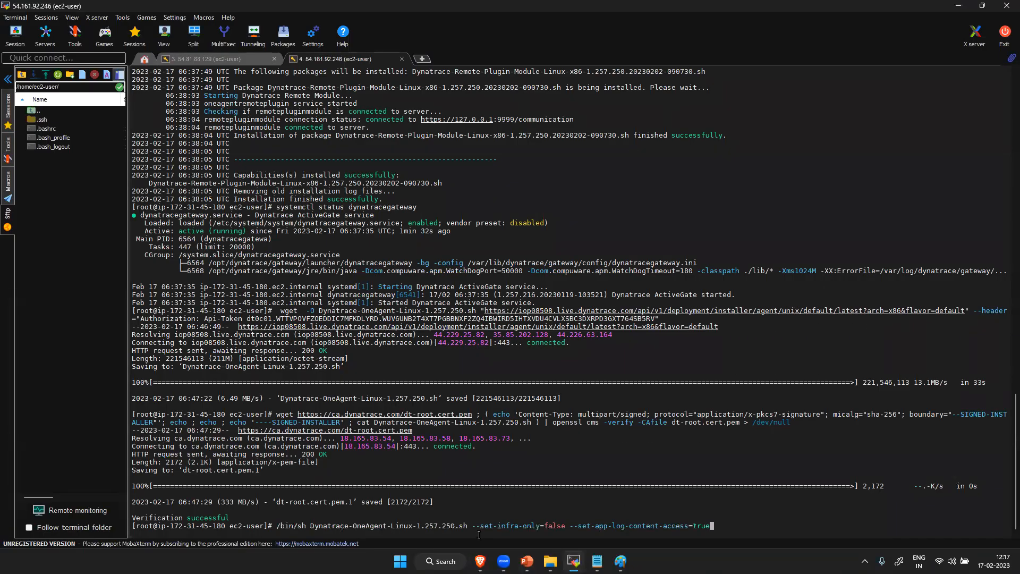
{"action": "key", "text": "Return"}
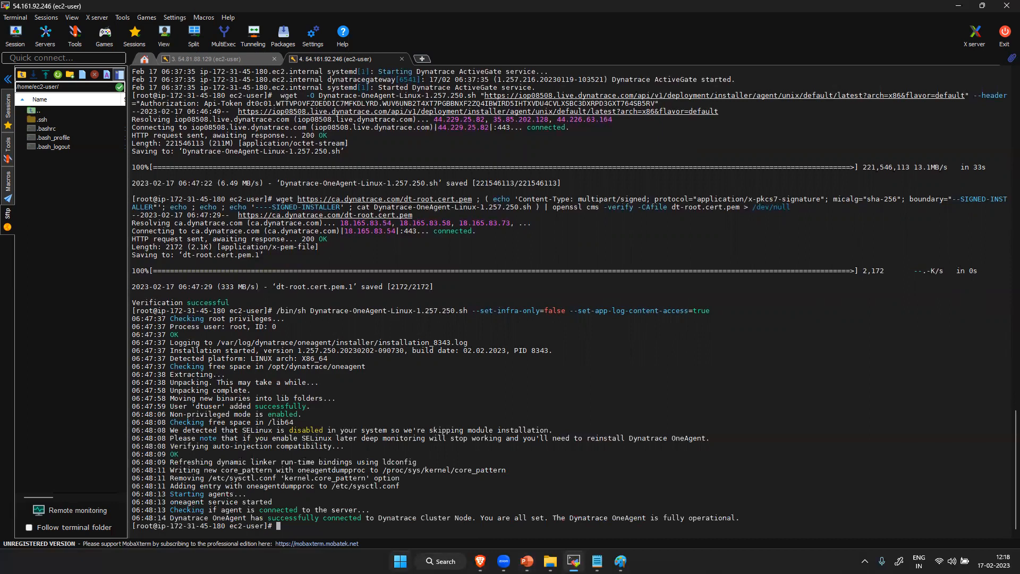
- Check the OneAgent service on AG1 with systemctl status oneagent.service
{"action": "type", "text": "systemctl status one"}
{"action": "key", "text": "Tab"}
{"action": "key", "text": "Return"}
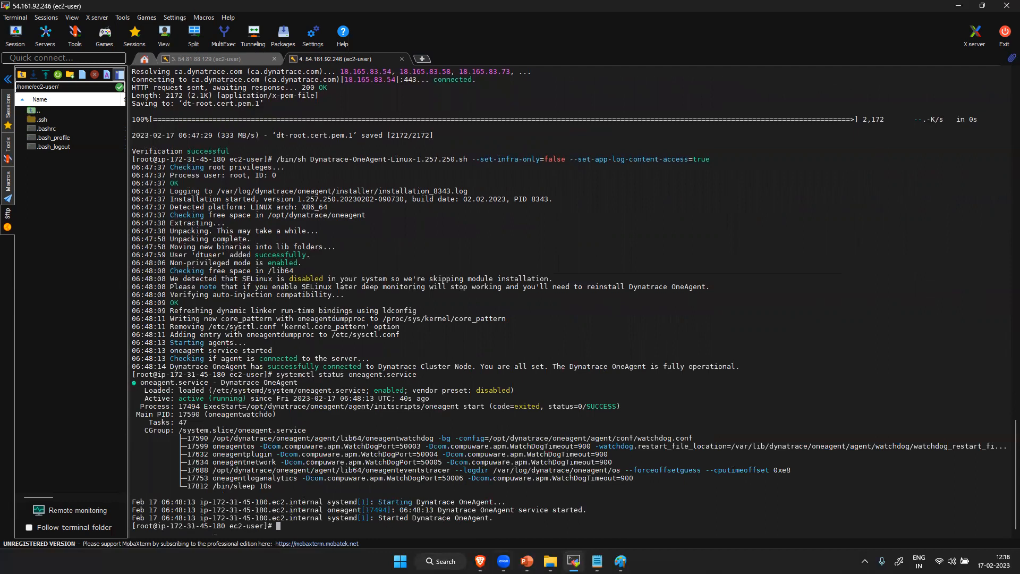
- Switch to Dynatrace in the browser, open the host ip-172-31-45-180.ec2.internal and view its overview in the improved page version
{"action": "left_click", "coordinate": [480, 561]}
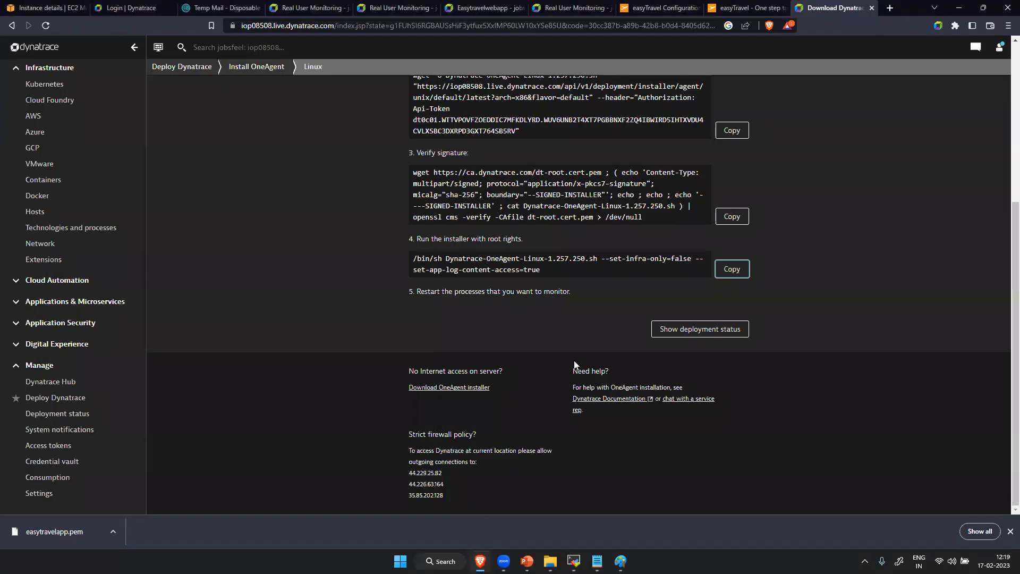
{"action": "left_click", "coordinate": [88, 212]}
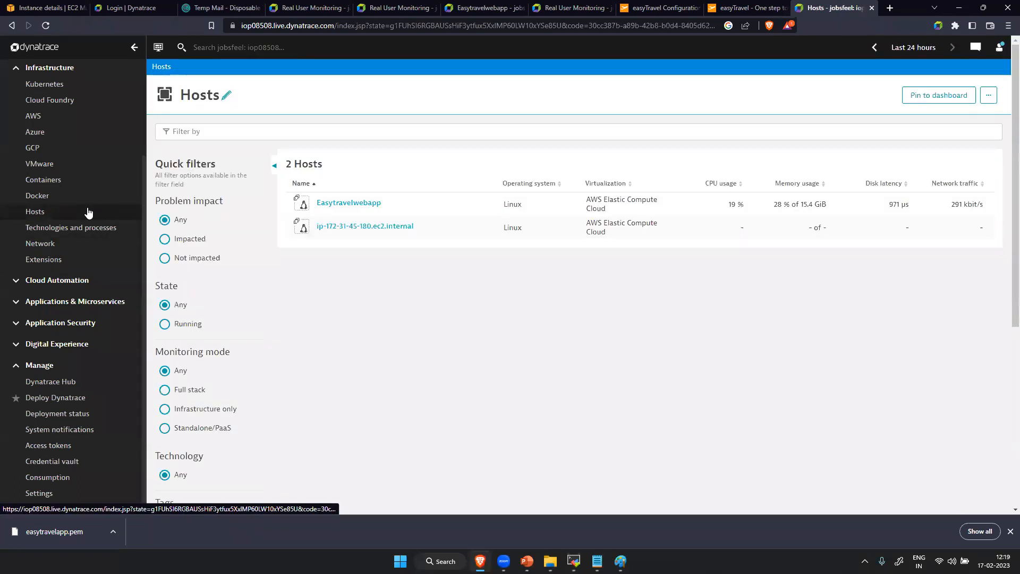
{"action": "left_click", "coordinate": [362, 227]}
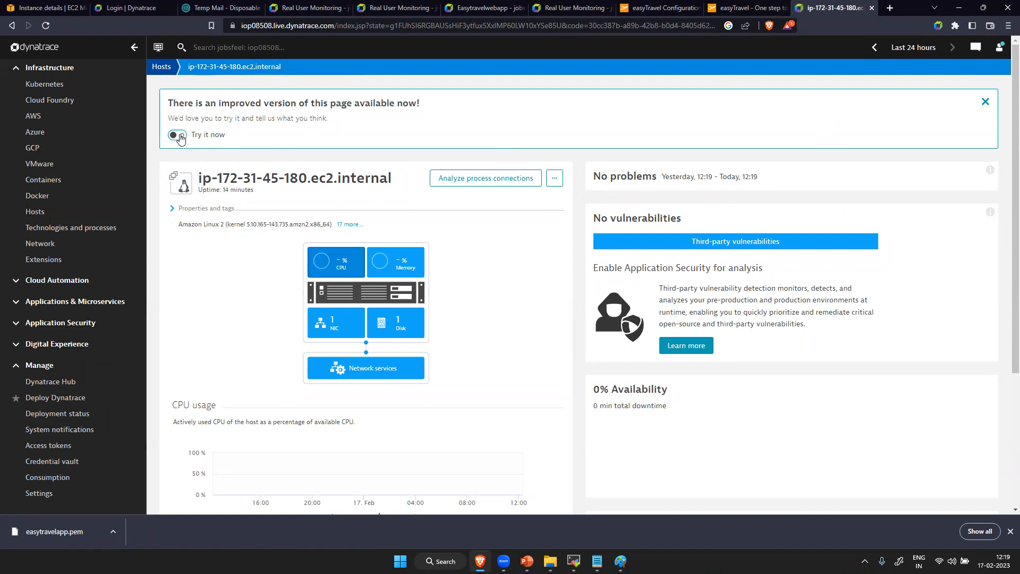
{"action": "left_click", "coordinate": [178, 136]}
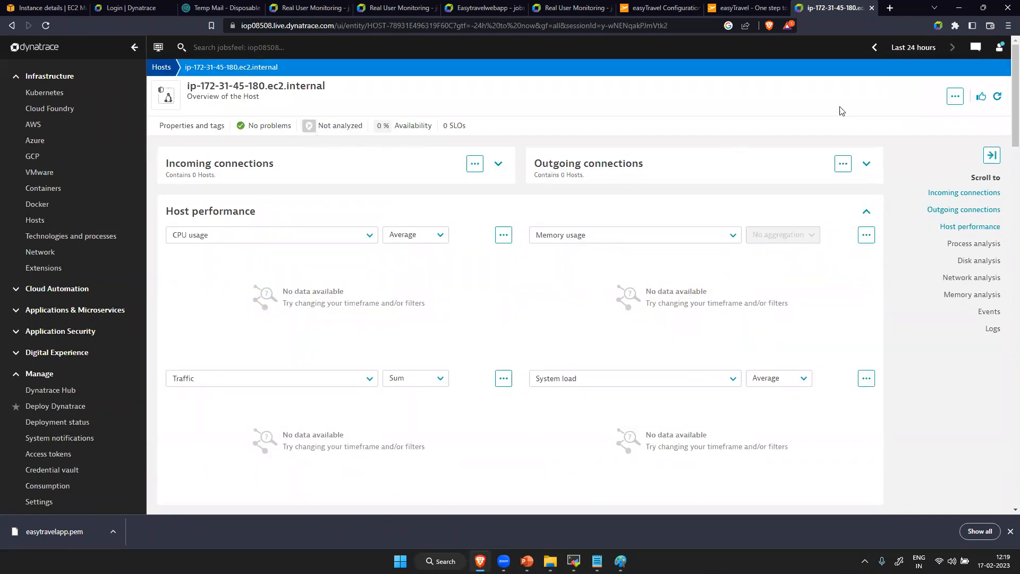
{"action": "scroll", "coordinate": [335, 360], "scroll_direction": "down", "scroll_amount": 10}
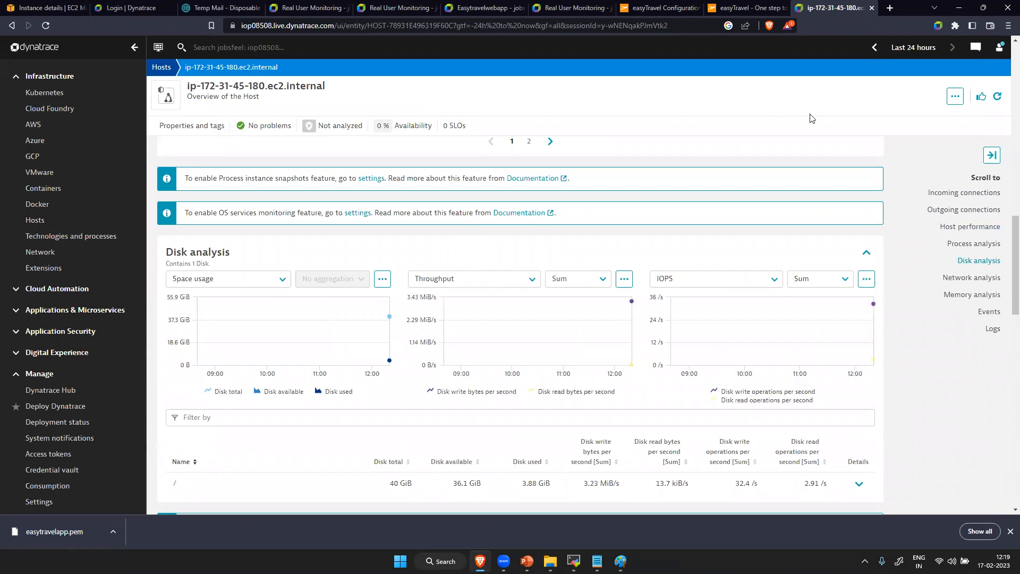
- Open the settings of the host ip-172-31-45-180.ec2.internal and set its host name to Env AG
{"action": "left_click", "coordinate": [955, 98]}
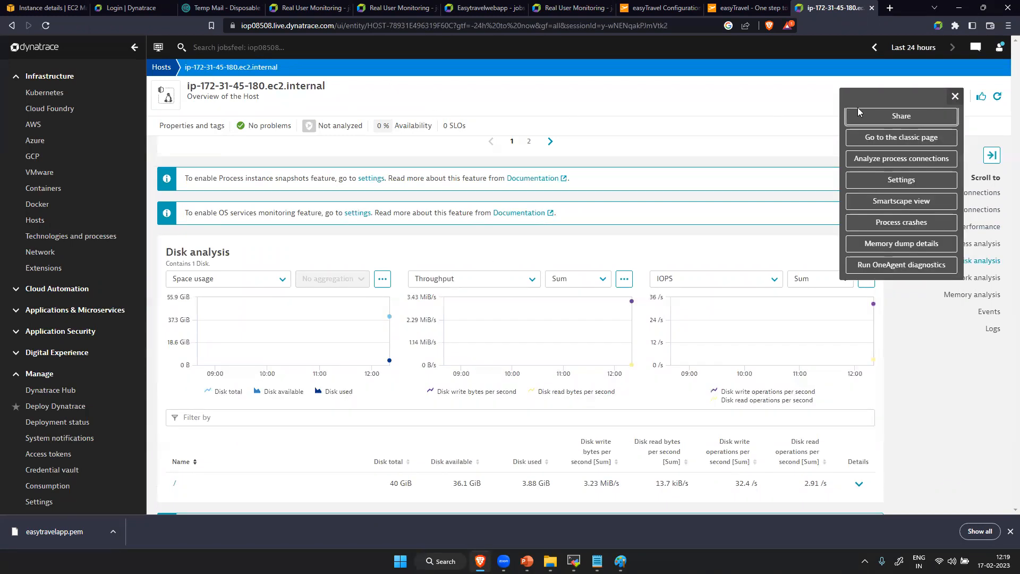
{"action": "left_click", "coordinate": [902, 180]}
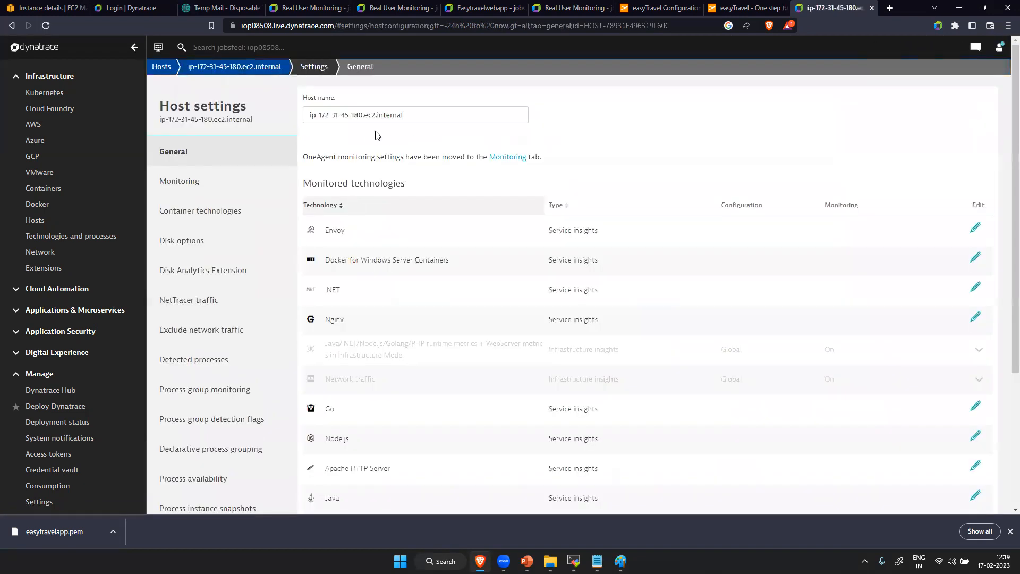
{"action": "left_click_drag", "start_coordinate": [410, 116], "coordinate": [262, 129]}
{"action": "type", "text": "agt"}
{"action": "key", "text": "ctrl+a"}
{"action": "key", "text": "BackSpace"}
{"action": "key", "text": "Caps_Lock"}
{"action": "type", "text": "Env"}
{"action": "key", "text": "Caps_Lock"}
{"action": "type", "text": "AG"}
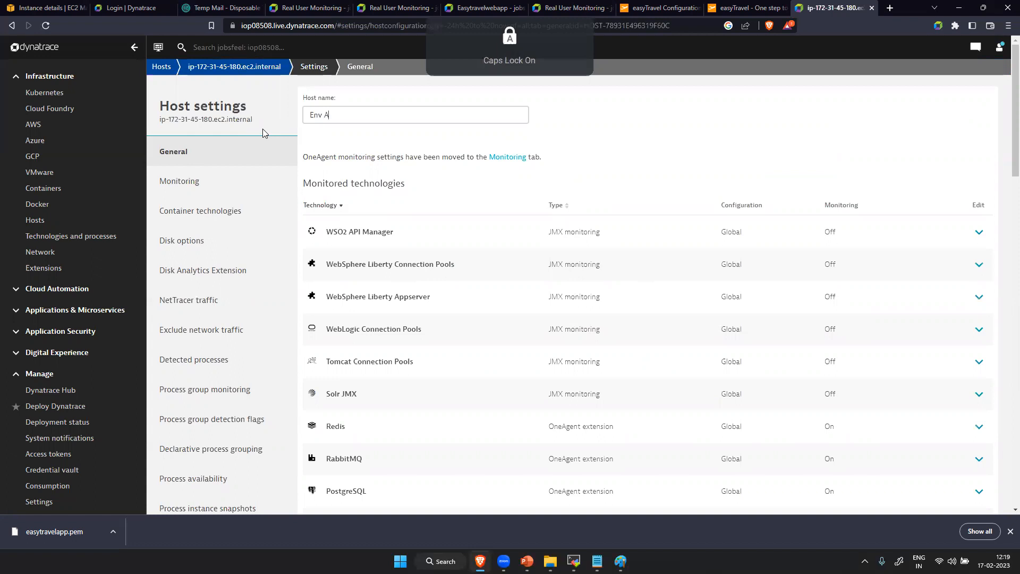
{"action": "key", "text": "Caps_Lock"}
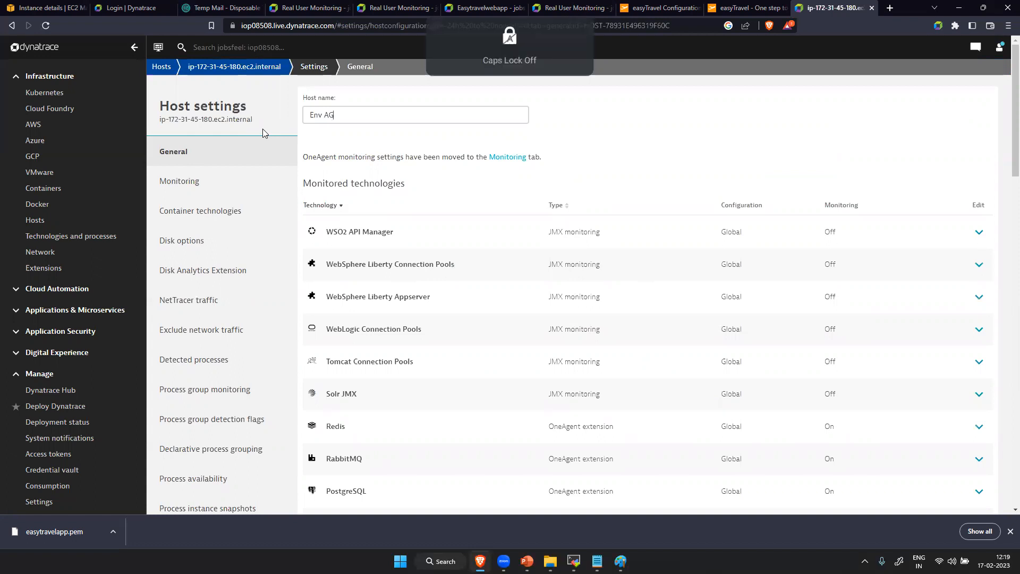
- Return to the Env AG host overview and examine its performance, both pages of processes, and the disk, network and memory analysis
{"action": "left_click", "coordinate": [237, 75]}
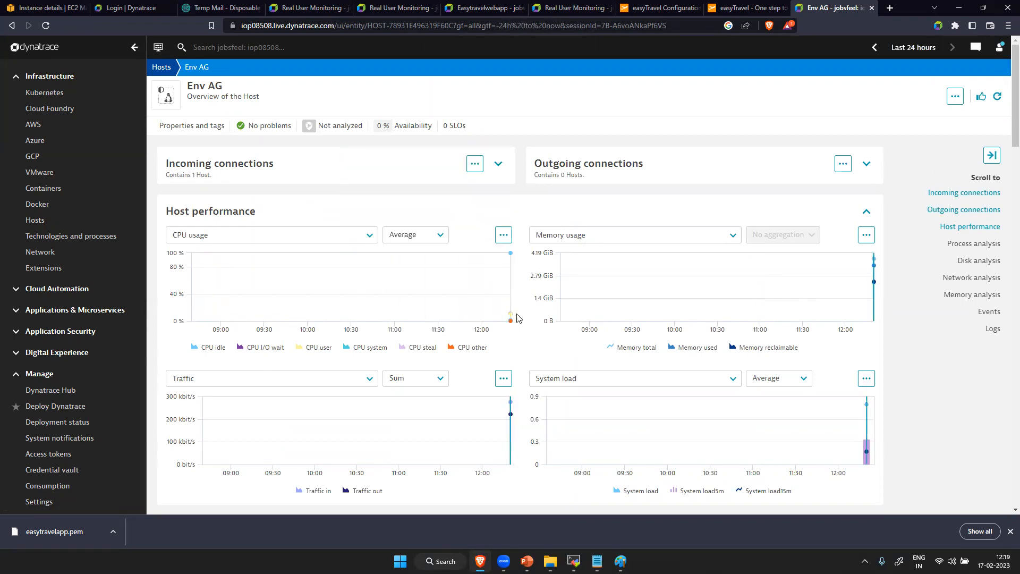
{"action": "scroll", "coordinate": [584, 335], "scroll_direction": "down", "scroll_amount": 5}
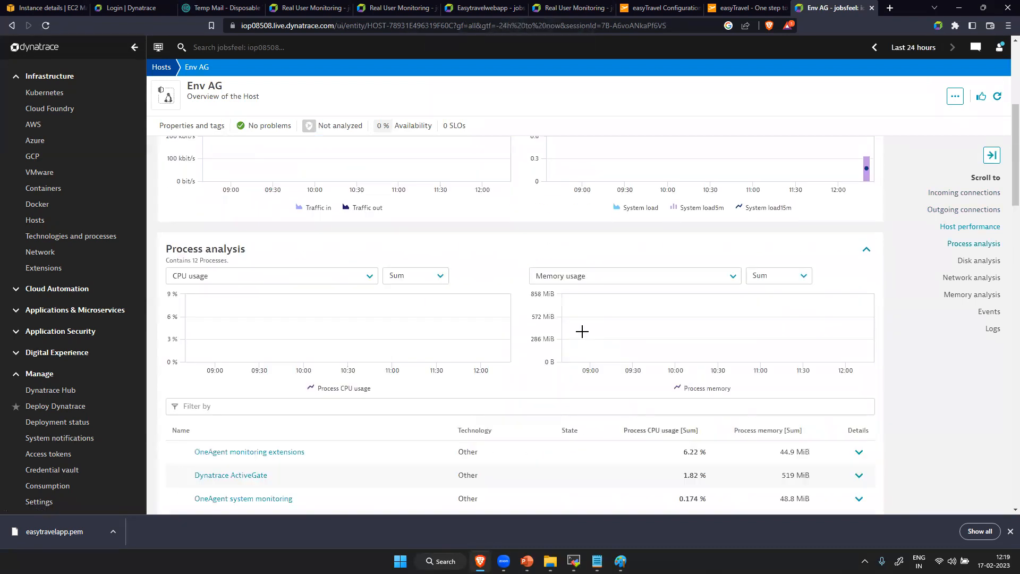
{"action": "scroll", "coordinate": [472, 375], "scroll_direction": "down", "scroll_amount": 5}
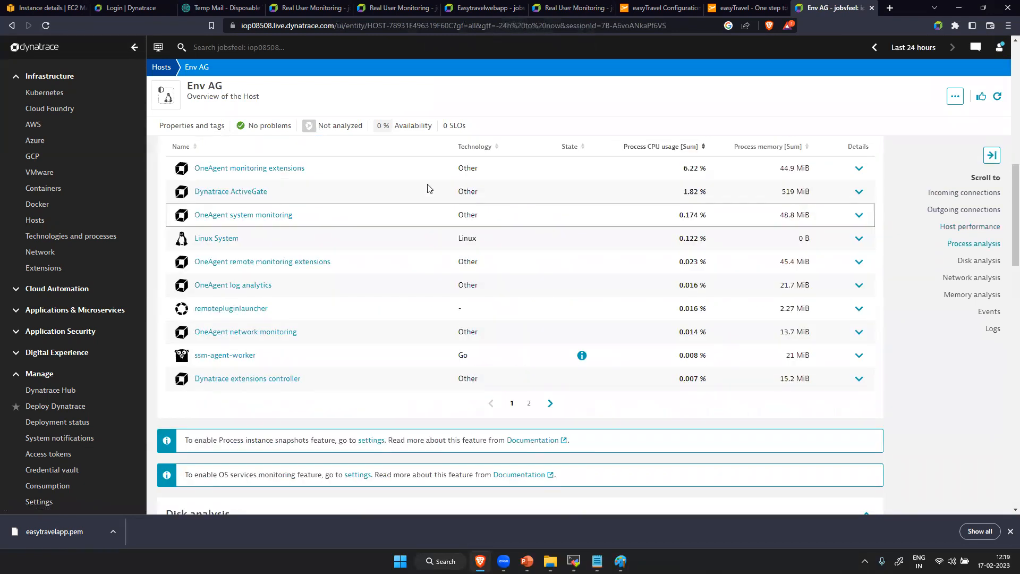
{"action": "scroll", "coordinate": [524, 375], "scroll_direction": "down", "scroll_amount": 10}
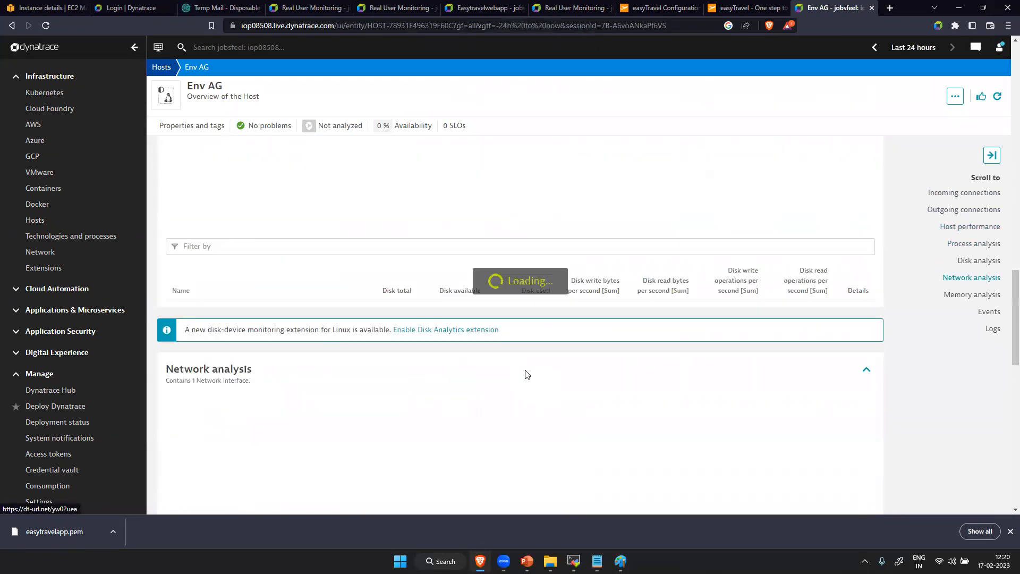
{"action": "scroll", "coordinate": [524, 375], "scroll_direction": "down", "scroll_amount": 5}
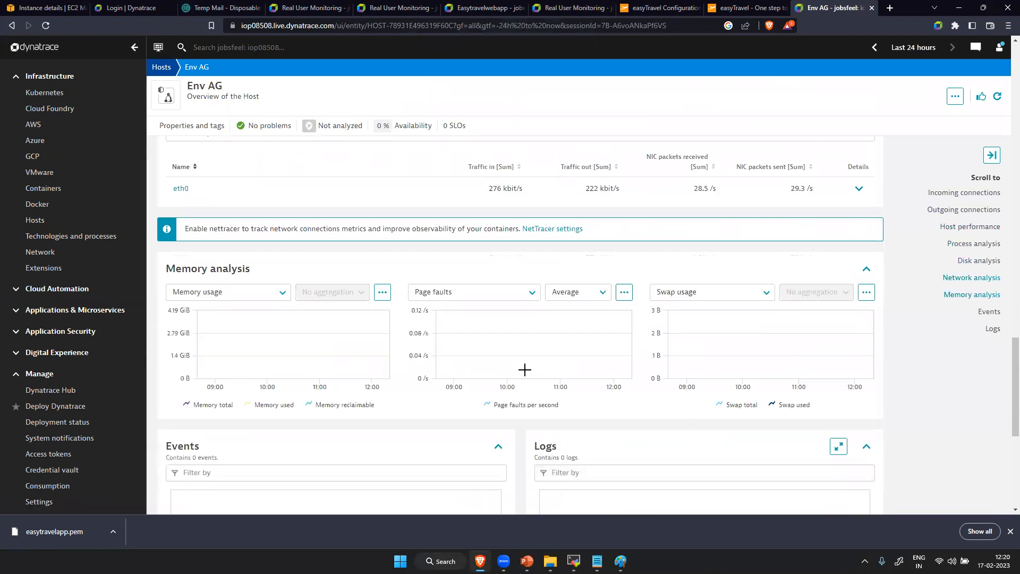
{"action": "scroll", "coordinate": [525, 374], "scroll_direction": "up", "scroll_amount": 5}
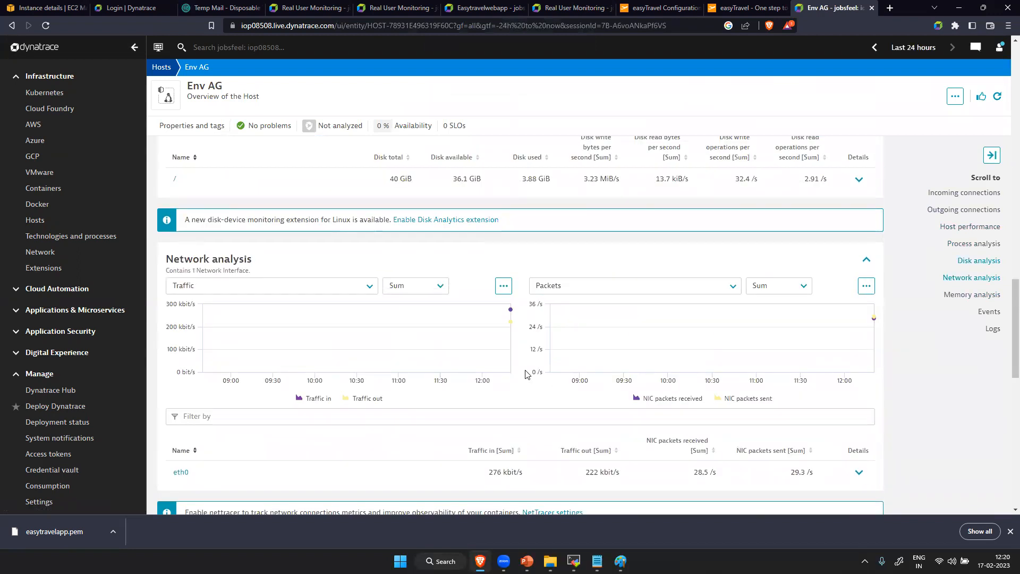
{"action": "scroll", "coordinate": [525, 375], "scroll_direction": "up", "scroll_amount": 5}
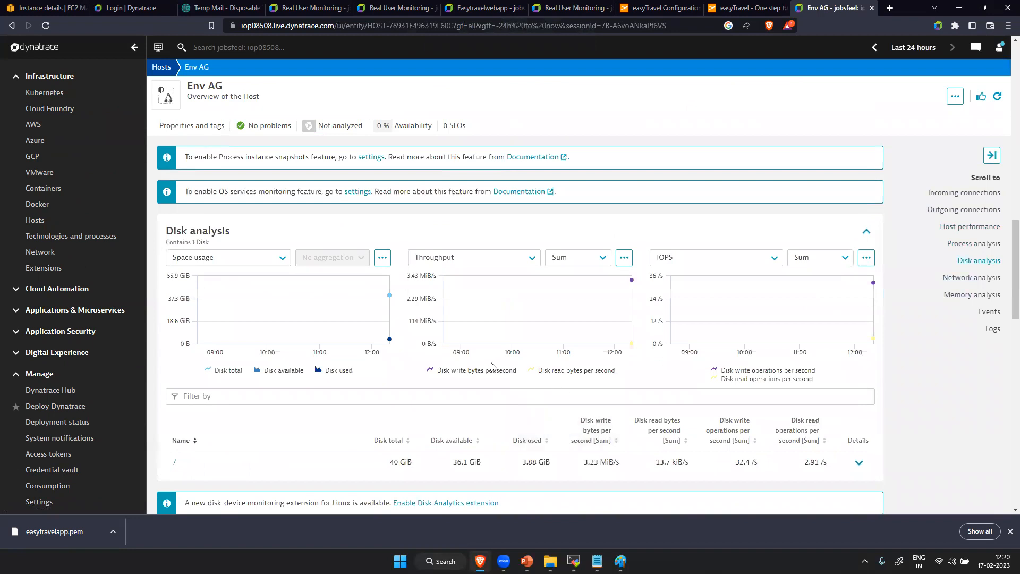
{"action": "scroll", "coordinate": [491, 365], "scroll_direction": "up", "scroll_amount": 5}
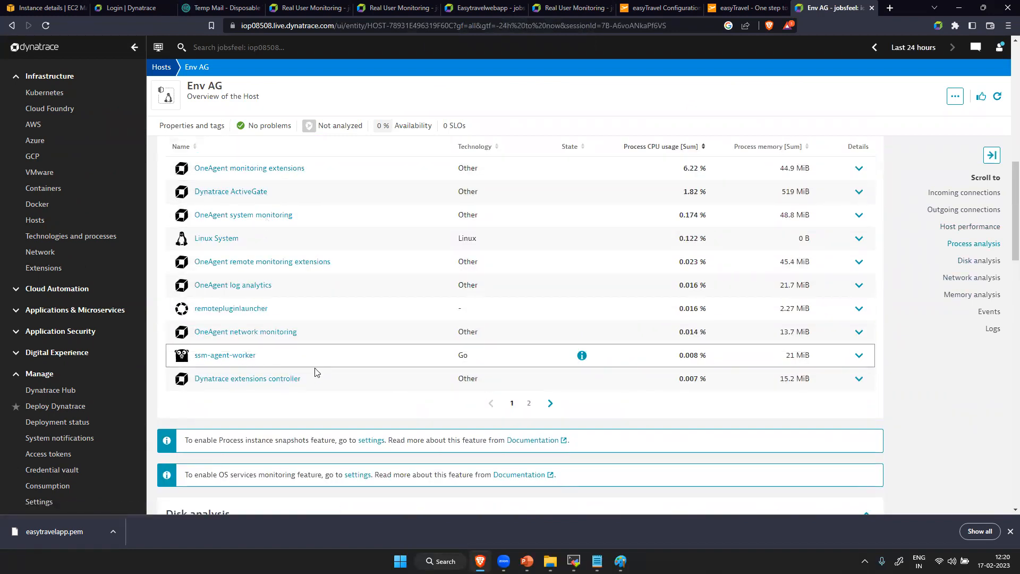
{"action": "left_click", "coordinate": [529, 405]}
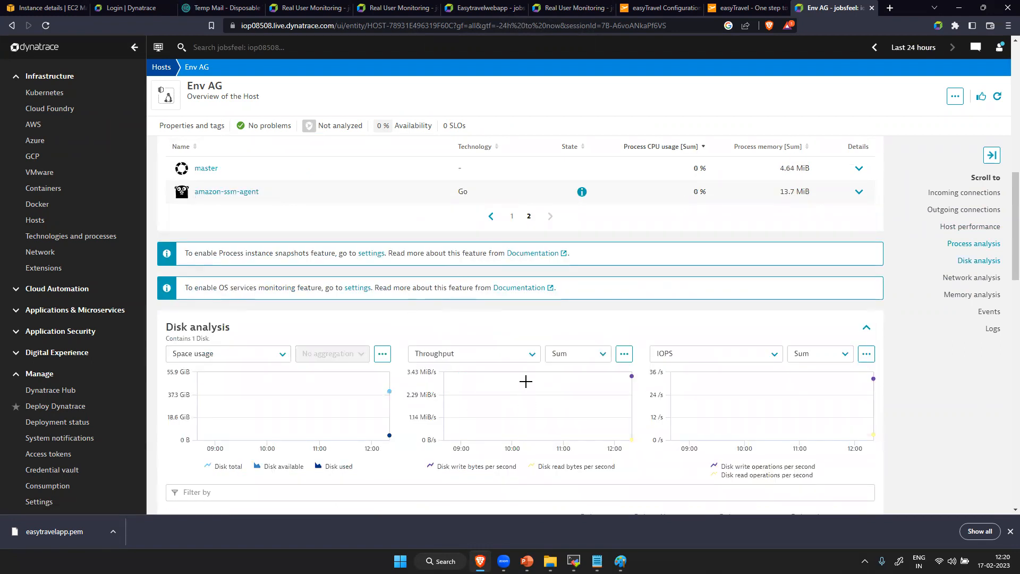
{"action": "scroll", "coordinate": [568, 387], "scroll_direction": "down", "scroll_amount": 17}
{"action": "scroll", "coordinate": [570, 390], "scroll_direction": "up", "scroll_amount": 20}
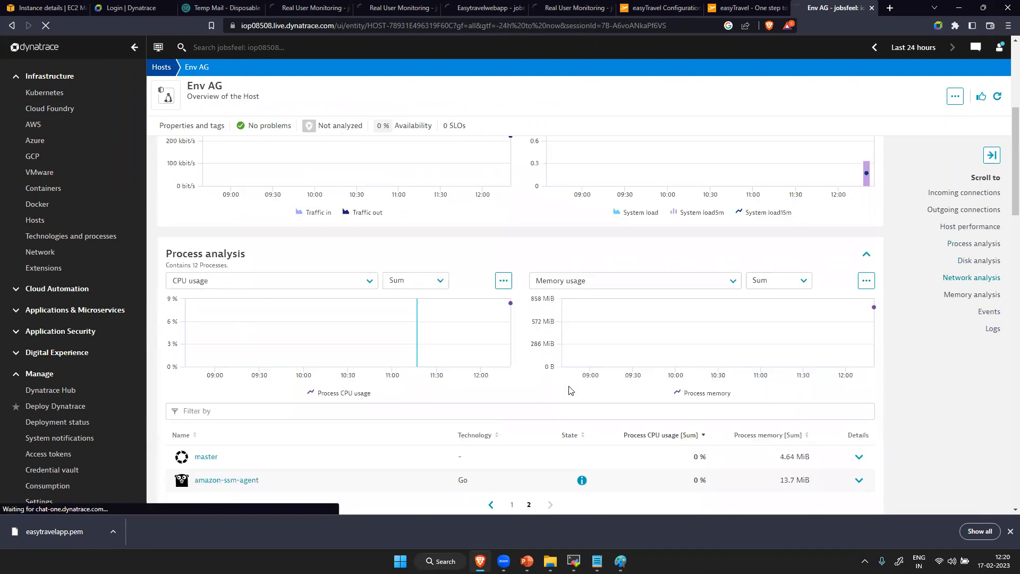
{"action": "scroll", "coordinate": [571, 390], "scroll_direction": "up", "scroll_amount": 5}
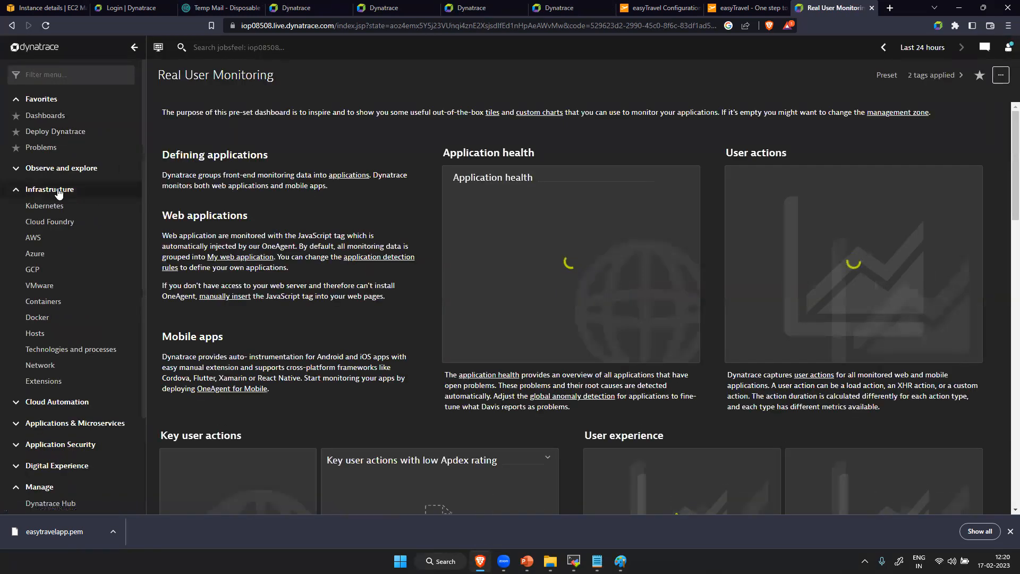
- Open the Env AG host overview from the hosts list, go to its process analysis, refresh the data and examine the processes
{"action": "left_click", "coordinate": [55, 333]}
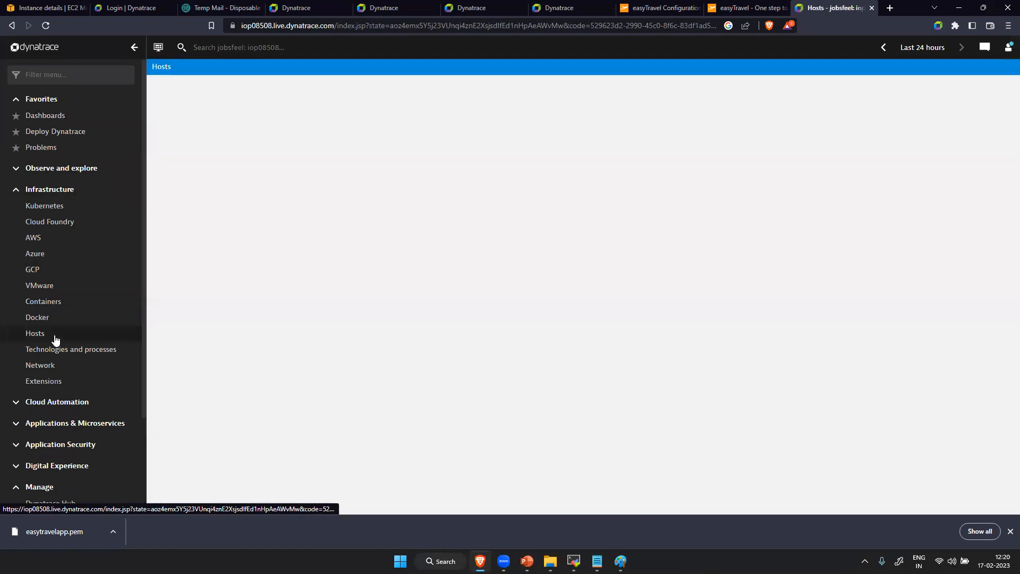
{"action": "left_click", "coordinate": [334, 229]}
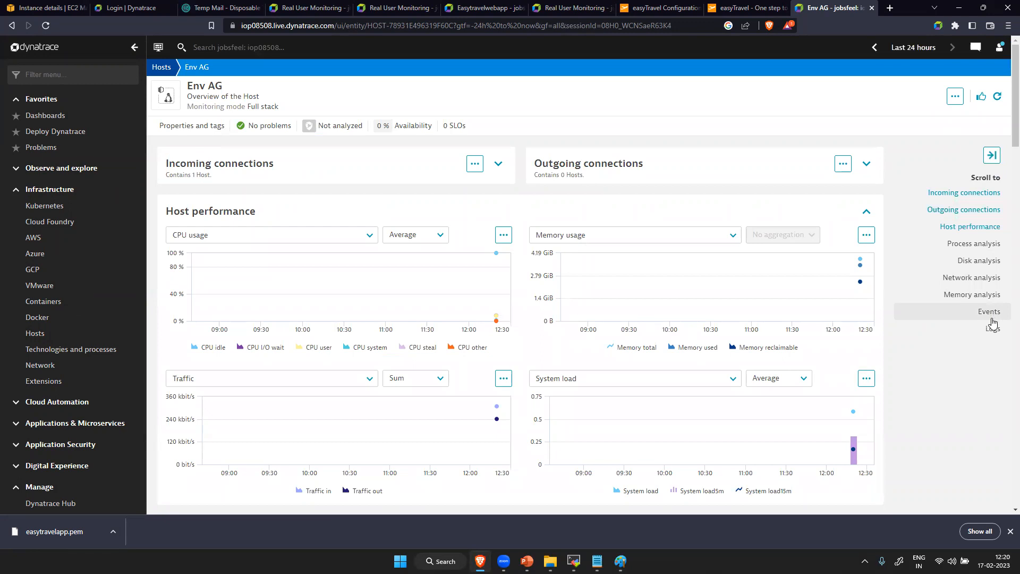
{"action": "left_click", "coordinate": [970, 244]}
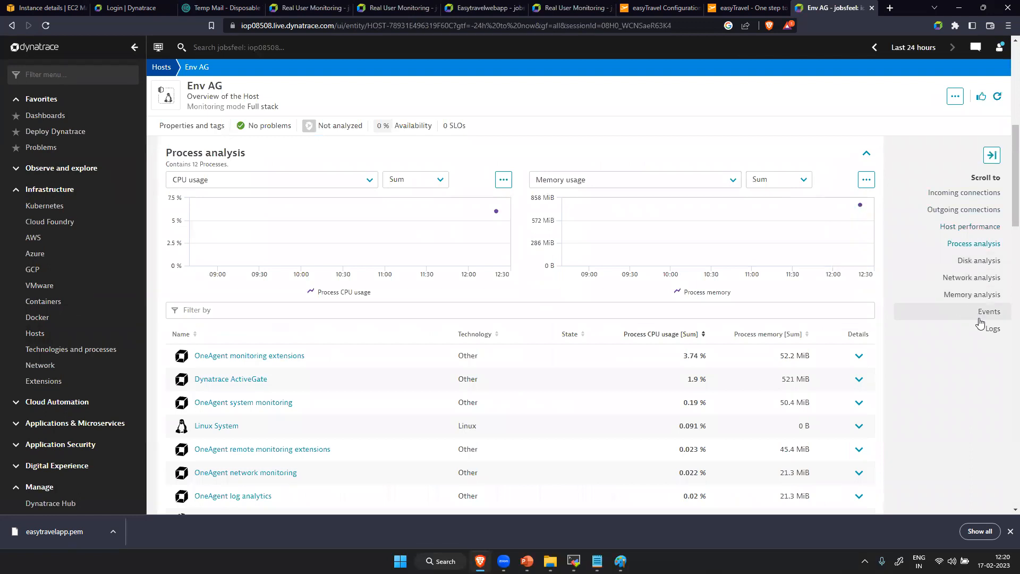
{"action": "left_click", "coordinate": [954, 96]}
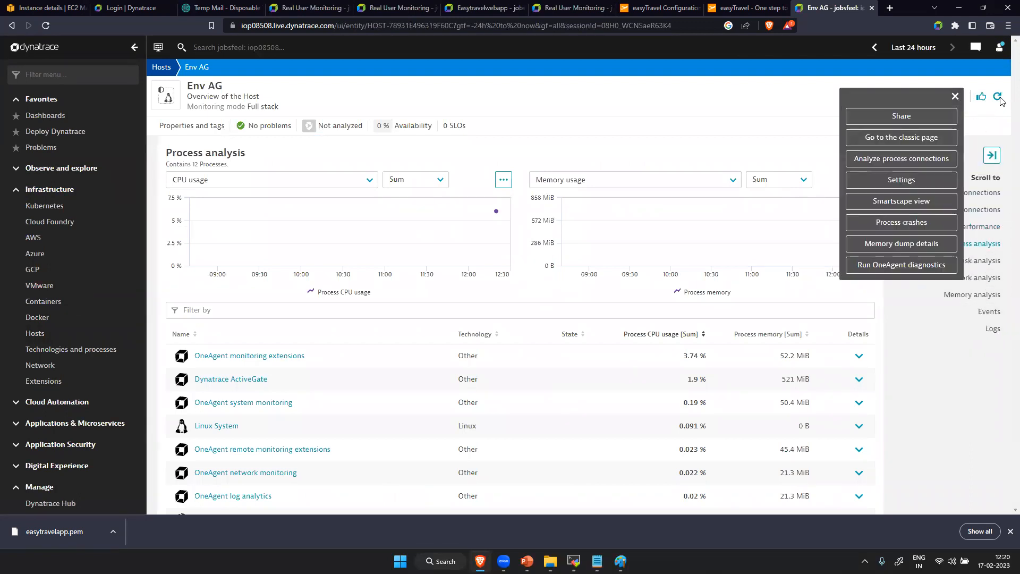
{"action": "left_click", "coordinate": [996, 98]}
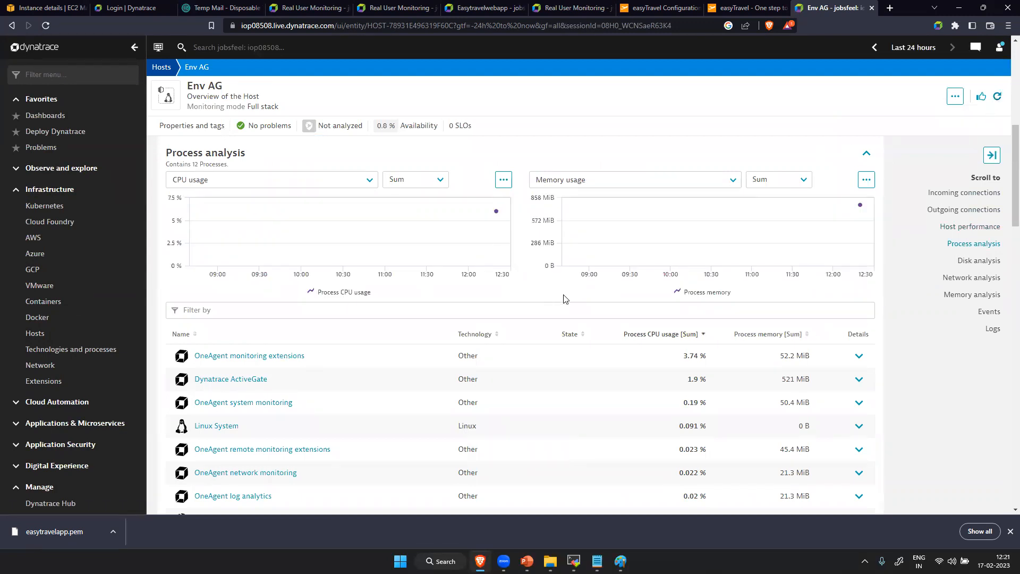
{"action": "scroll", "coordinate": [353, 408], "scroll_direction": "down", "scroll_amount": 5}
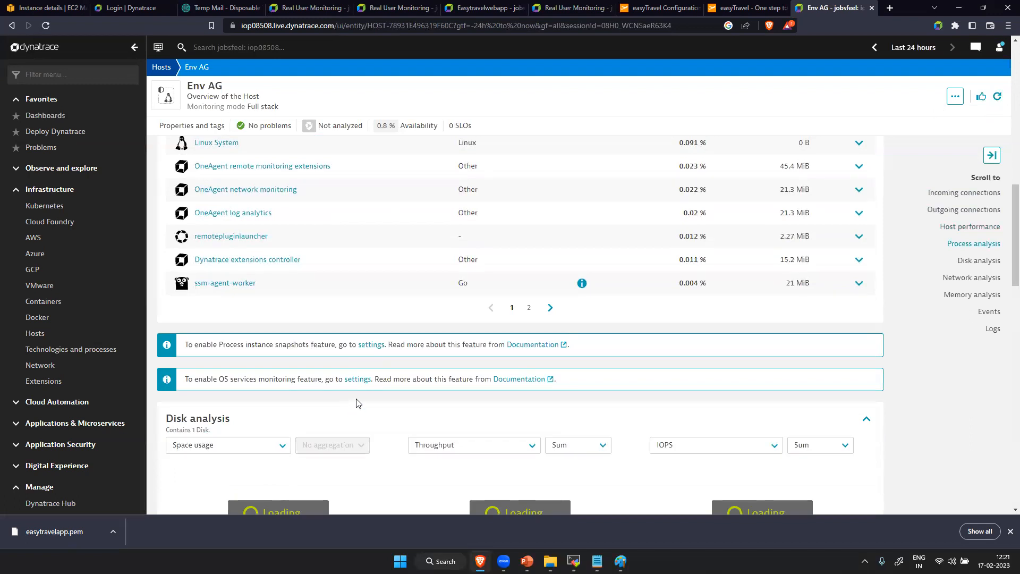
- View the Env AG host's topology in the Smartscape view
{"action": "scroll", "coordinate": [430, 173], "scroll_direction": "up", "scroll_amount": 15}
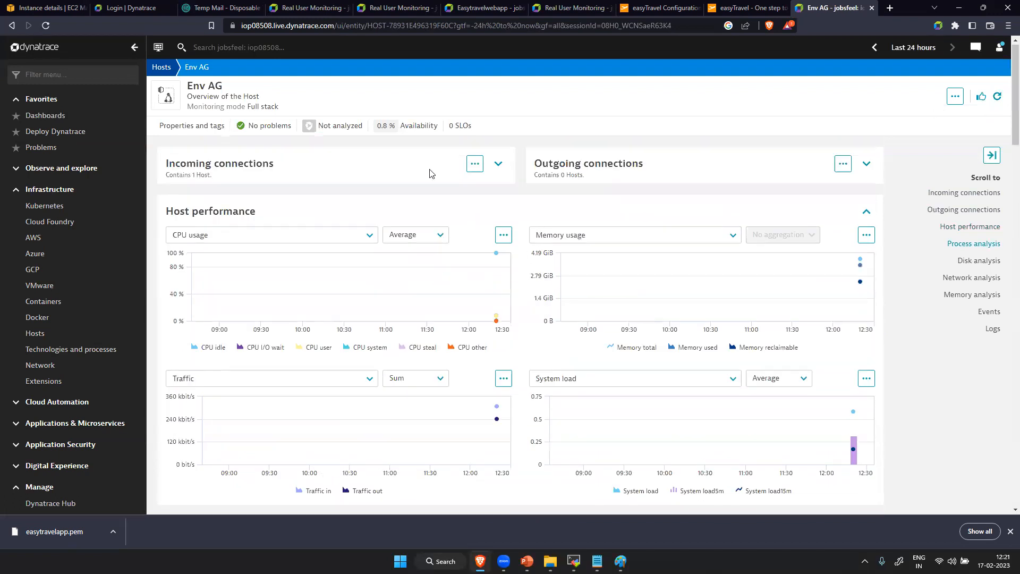
{"action": "left_click", "coordinate": [955, 97]}
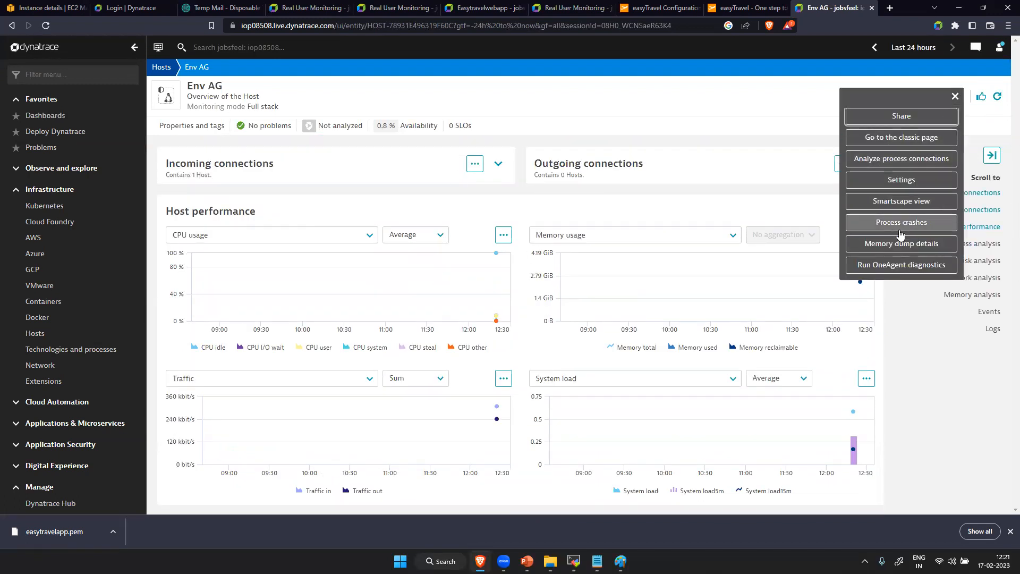
{"action": "left_click", "coordinate": [908, 204]}
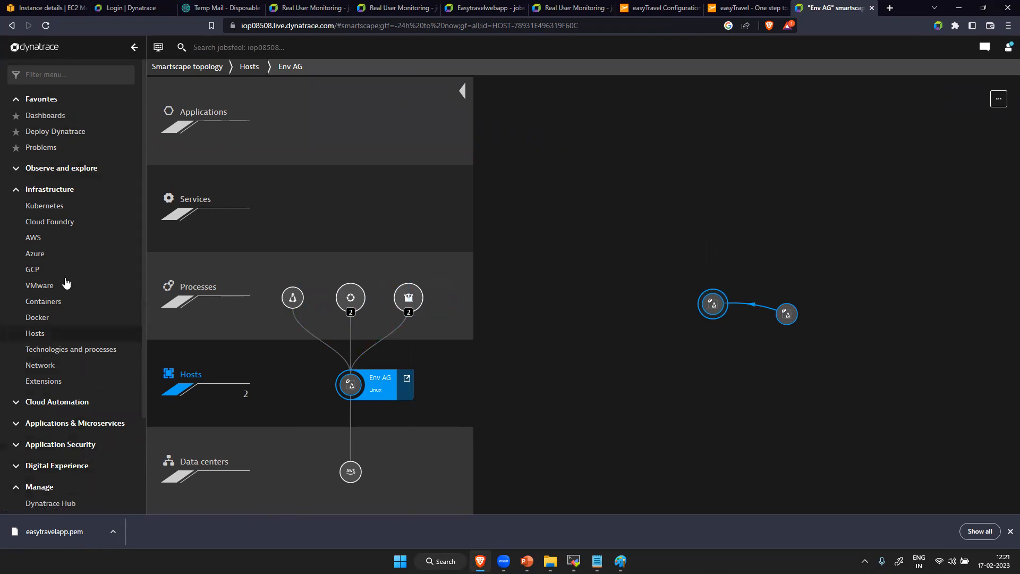
- Reopen the Env AG host from the hosts list and switch its overview to the classic page
{"action": "left_click", "coordinate": [35, 333]}
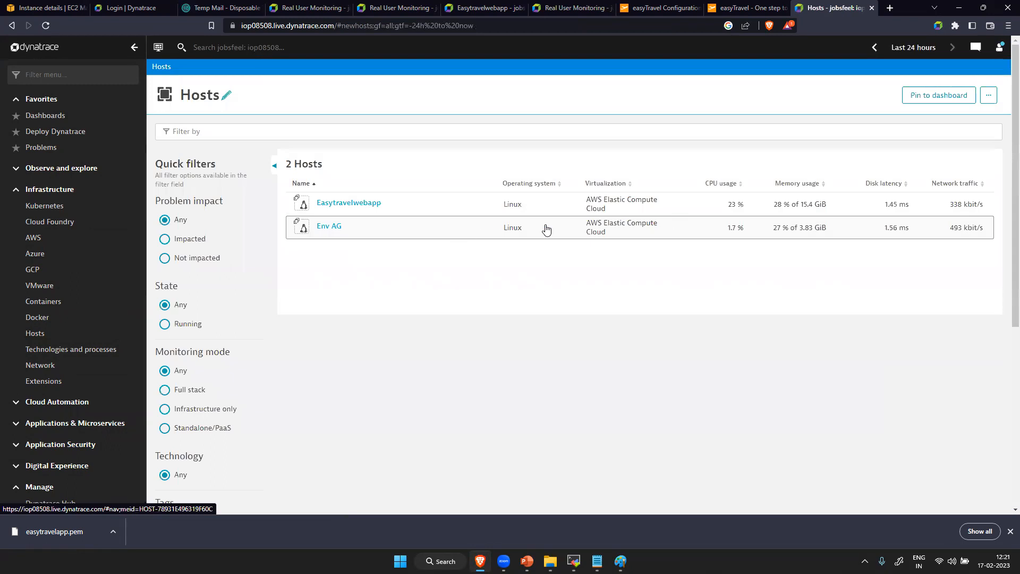
{"action": "left_click", "coordinate": [608, 227]}
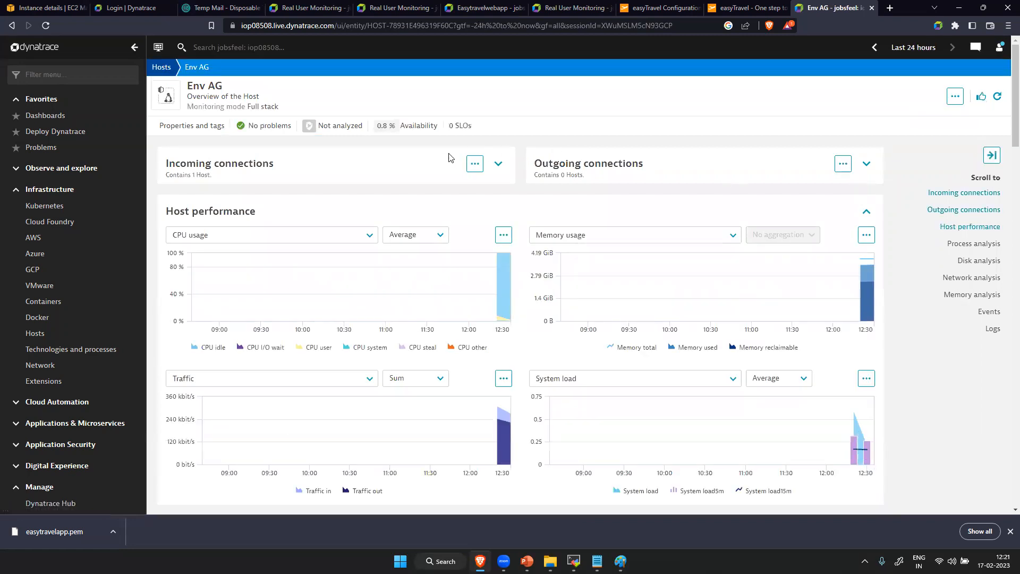
{"action": "left_click", "coordinate": [954, 98]}
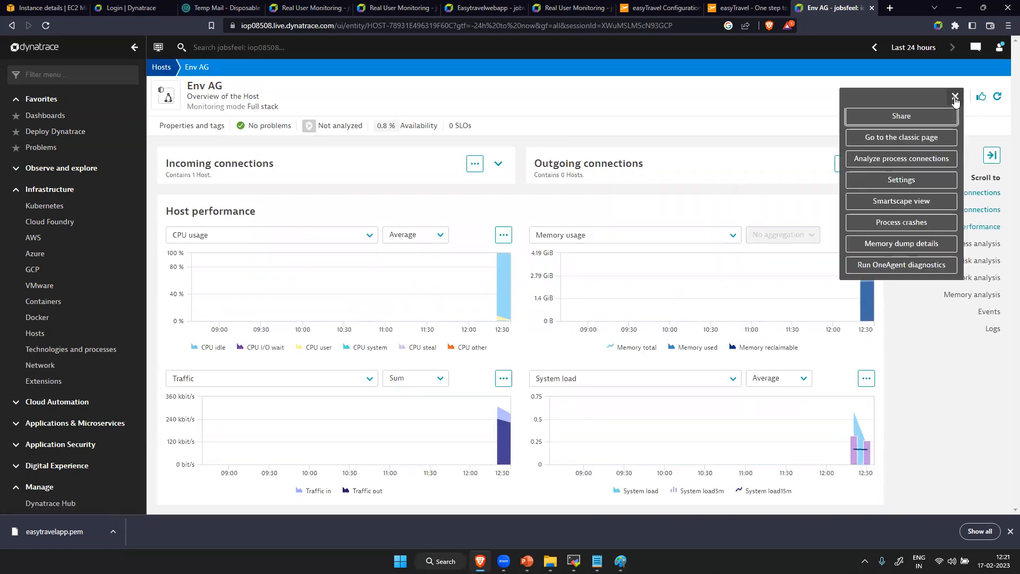
{"action": "left_click", "coordinate": [920, 138]}
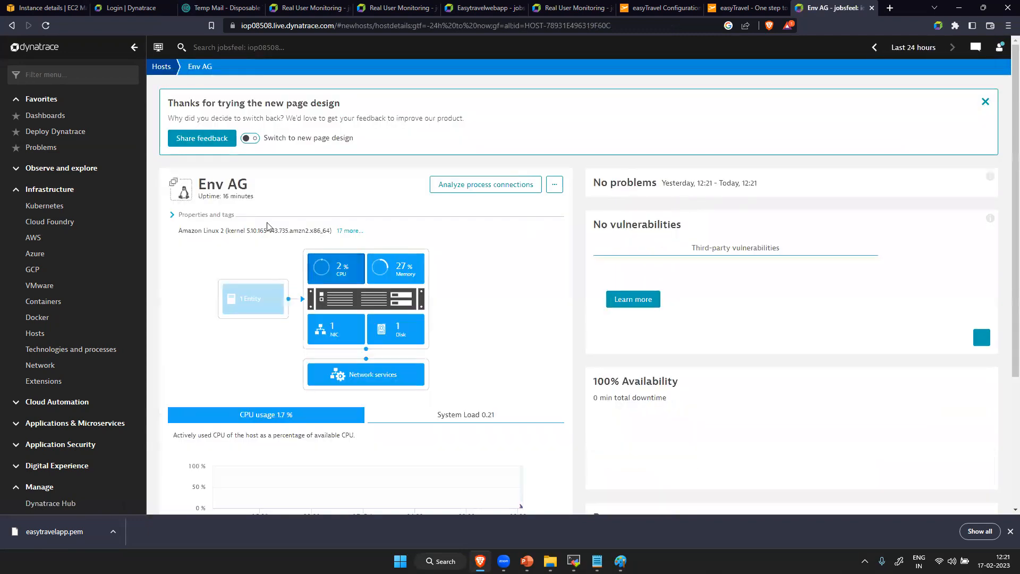
- Turn off full-stack monitoring in the Env AG host's monitoring settings and save the change
{"action": "left_click", "coordinate": [553, 187]}
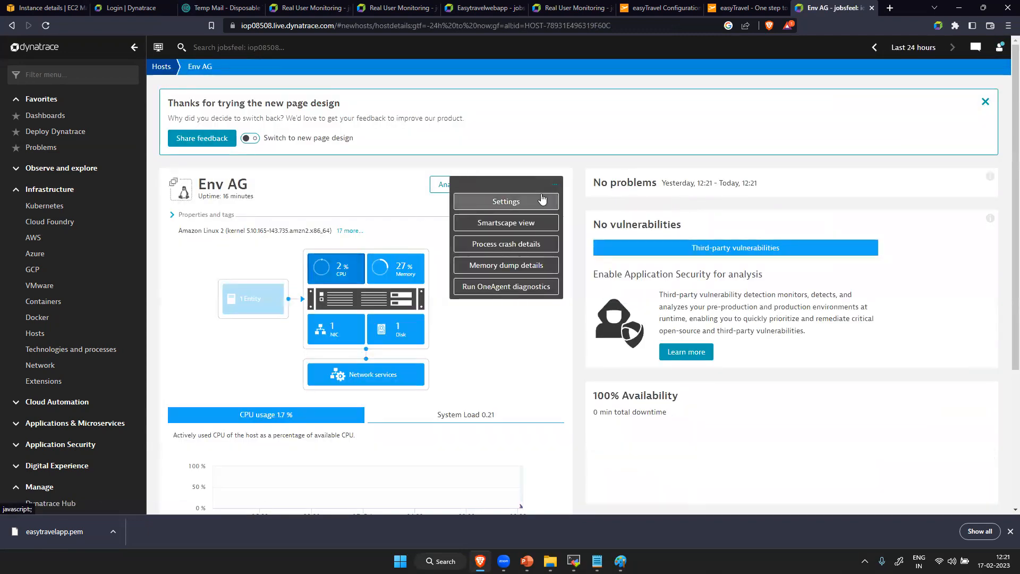
{"action": "left_click", "coordinate": [540, 202]}
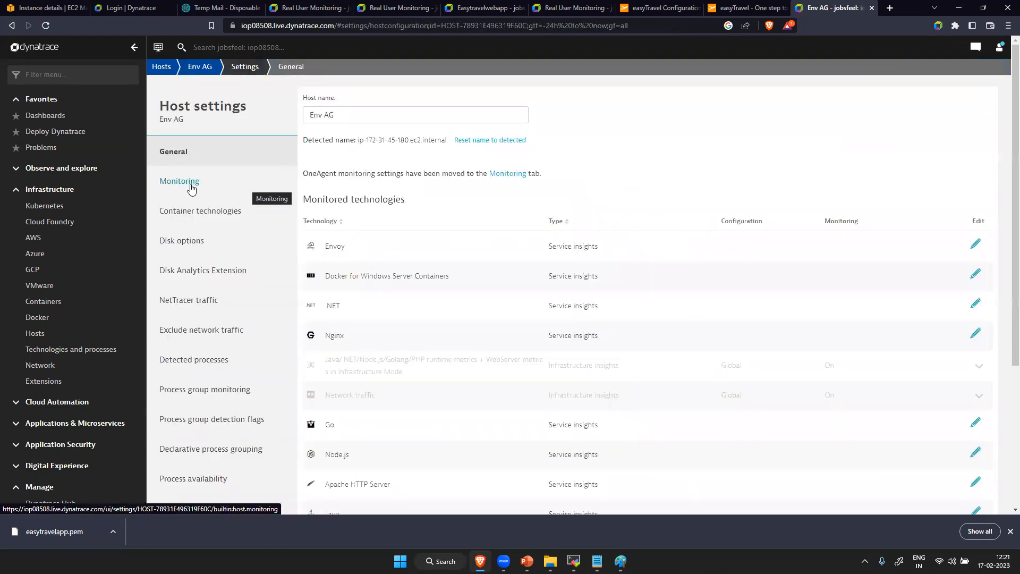
{"action": "left_click", "coordinate": [185, 187]}
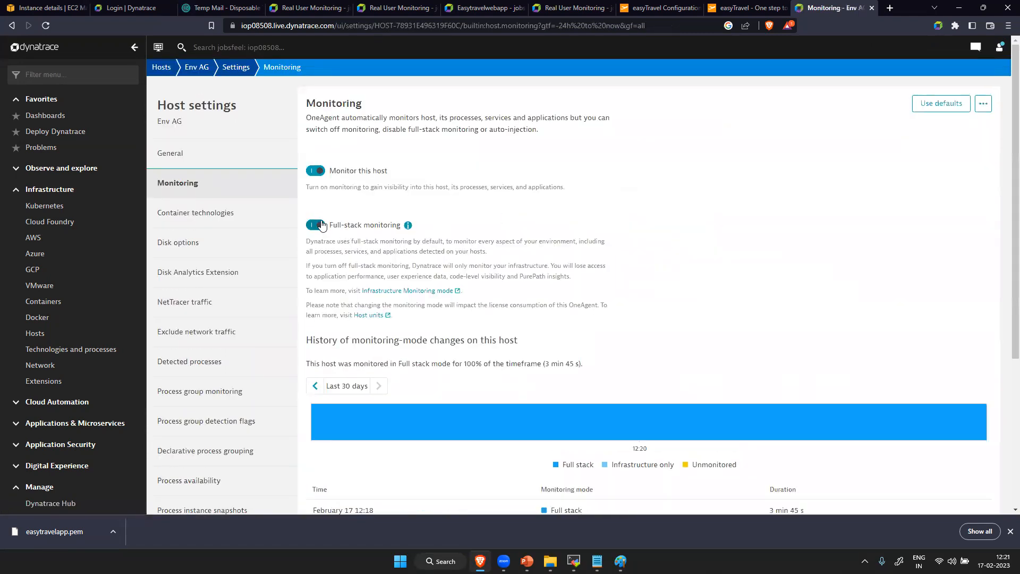
{"action": "left_click", "coordinate": [316, 225]}
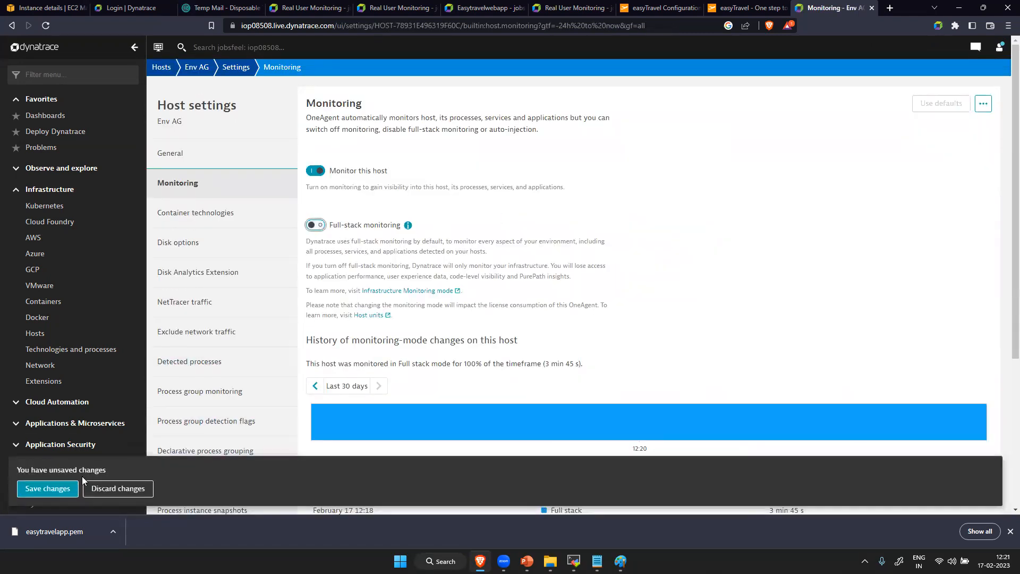
{"action": "left_click", "coordinate": [44, 487]}
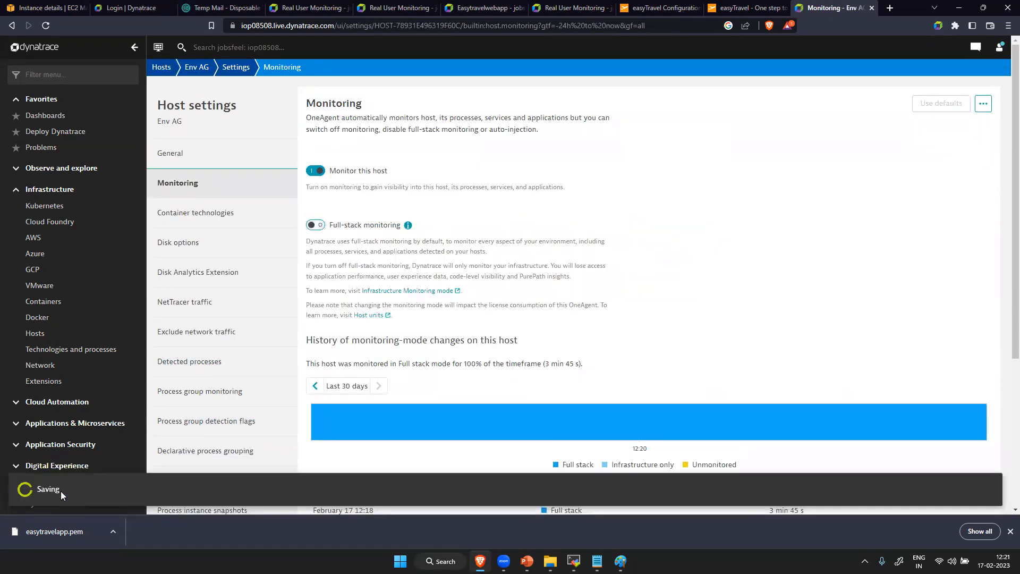
- Return to the Env AG host page, examine its availability and processes, and dismiss the new page design feedback notice
{"action": "left_click", "coordinate": [201, 67]}
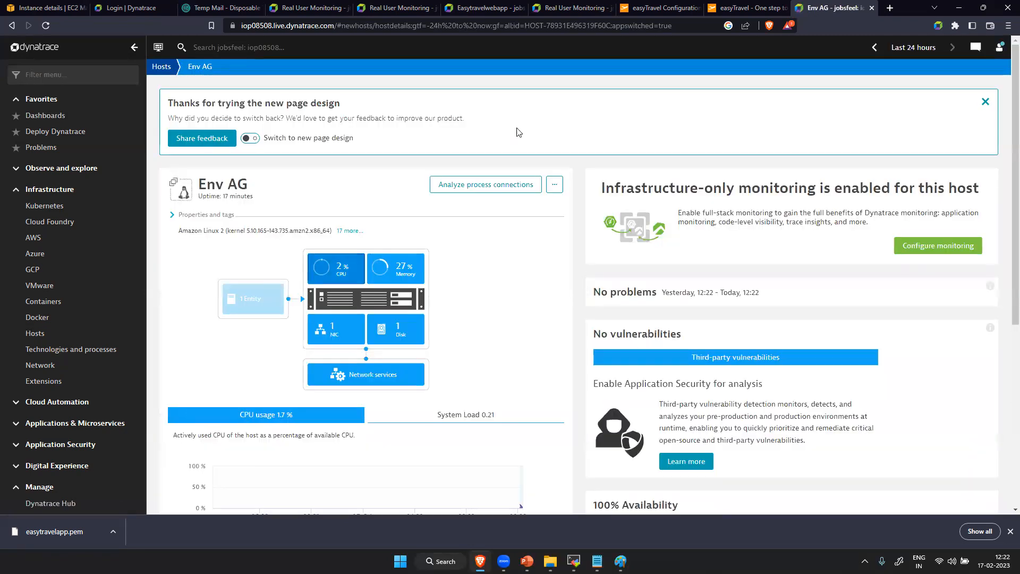
{"action": "scroll", "coordinate": [685, 330], "scroll_direction": "down", "scroll_amount": 5}
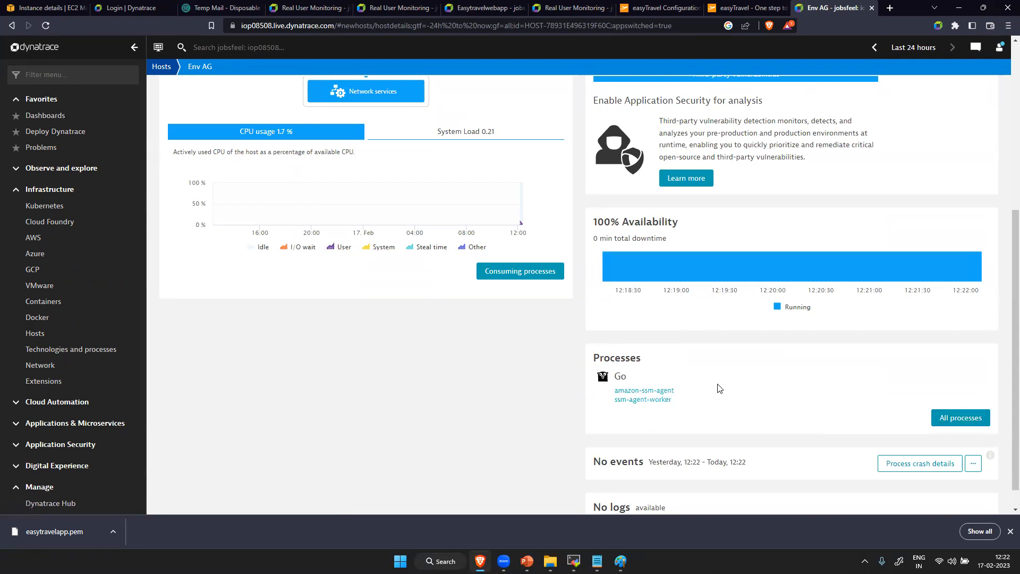
{"action": "scroll", "coordinate": [731, 387], "scroll_direction": "up", "scroll_amount": 5}
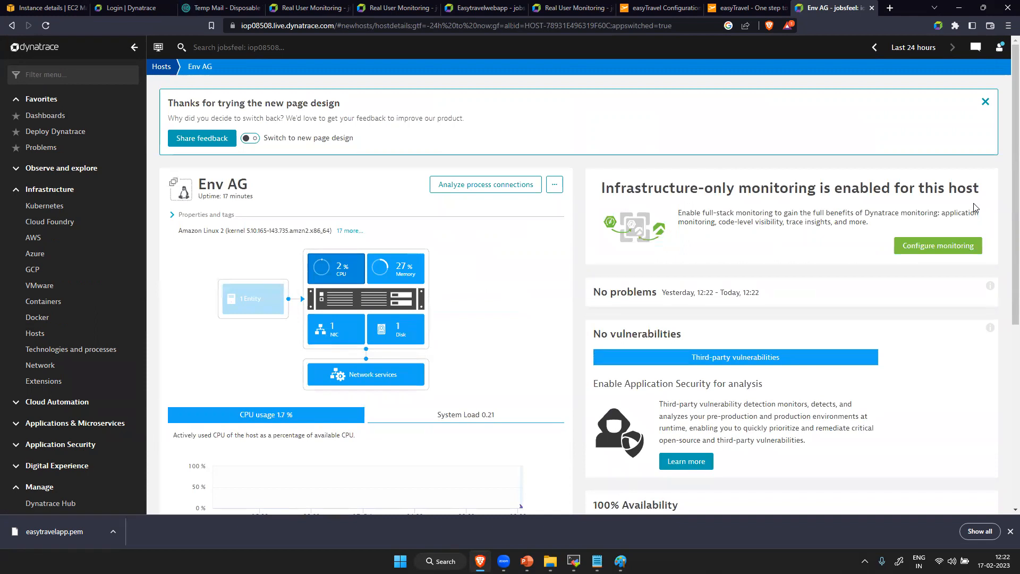
{"action": "left_click", "coordinate": [985, 102]}
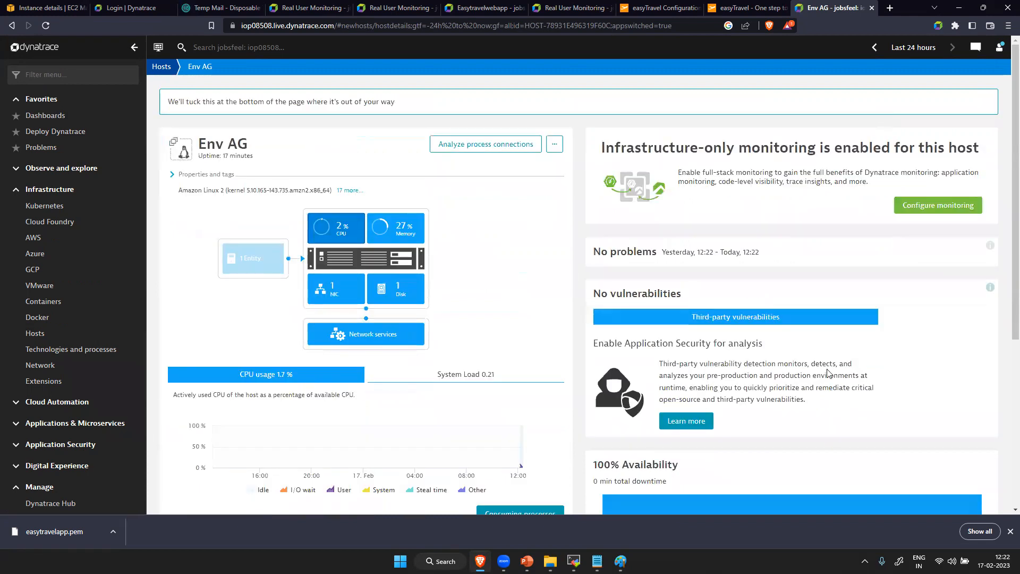
{"action": "scroll", "coordinate": [759, 324], "scroll_direction": "down", "scroll_amount": 5}
{"action": "scroll", "coordinate": [758, 324], "scroll_direction": "up", "scroll_amount": 5}
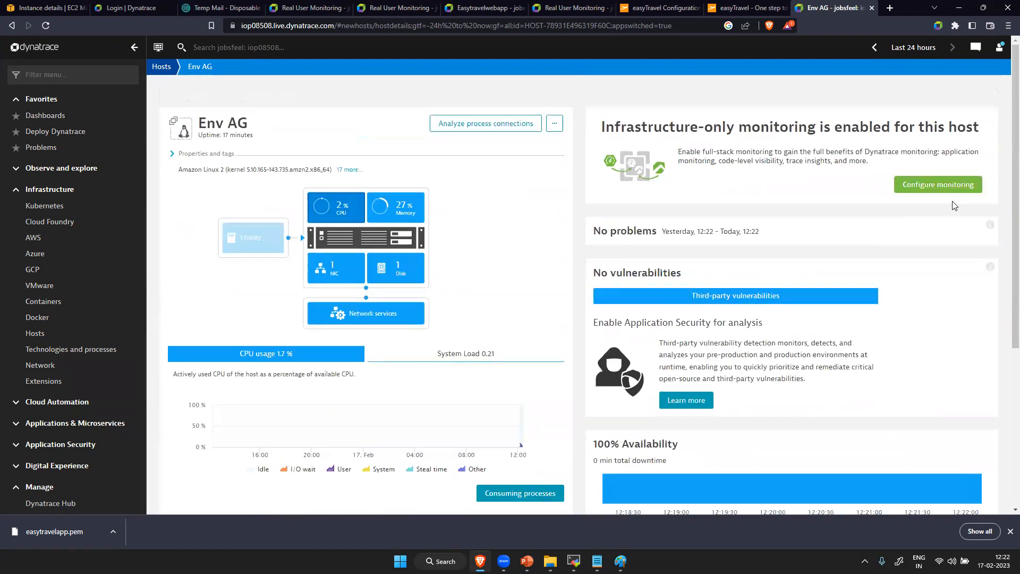
- Turn full-stack monitoring back on in the Env AG monitoring configuration, save the change, and reload the host page
{"action": "left_click", "coordinate": [950, 168]}
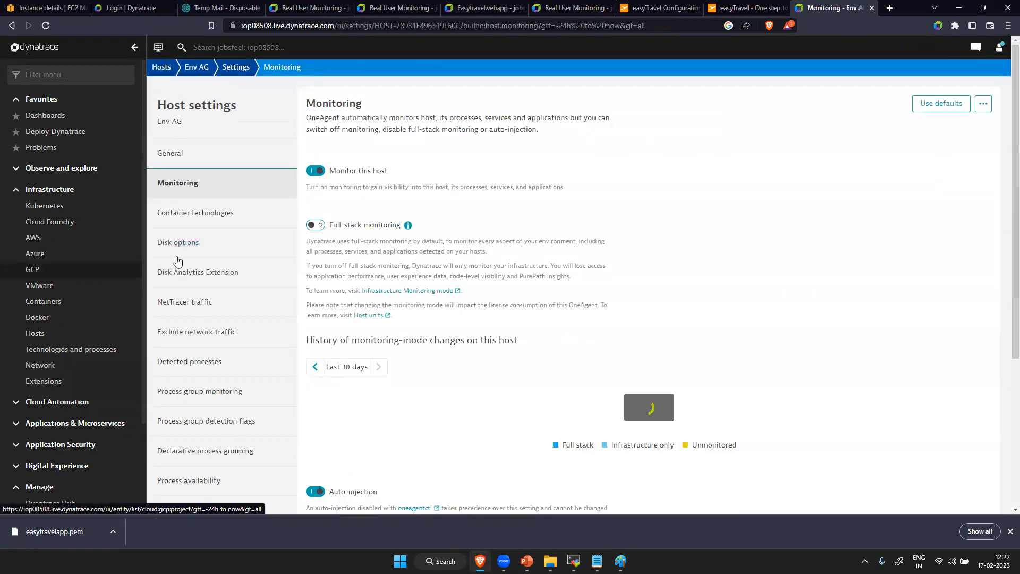
{"action": "left_click", "coordinate": [318, 249]}
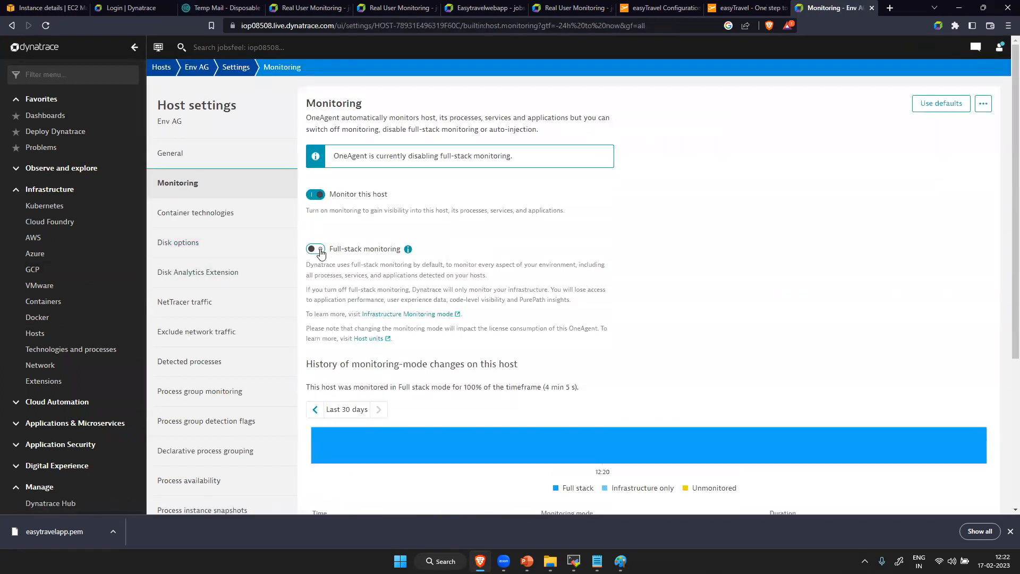
{"action": "left_click", "coordinate": [317, 249]}
{"action": "left_click", "coordinate": [47, 489]}
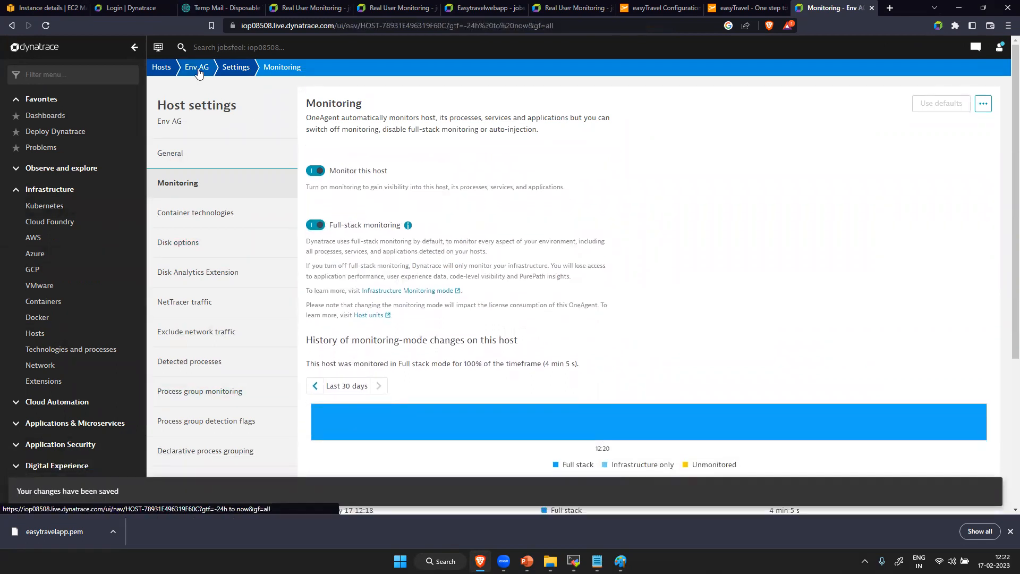
{"action": "left_click", "coordinate": [198, 68]}
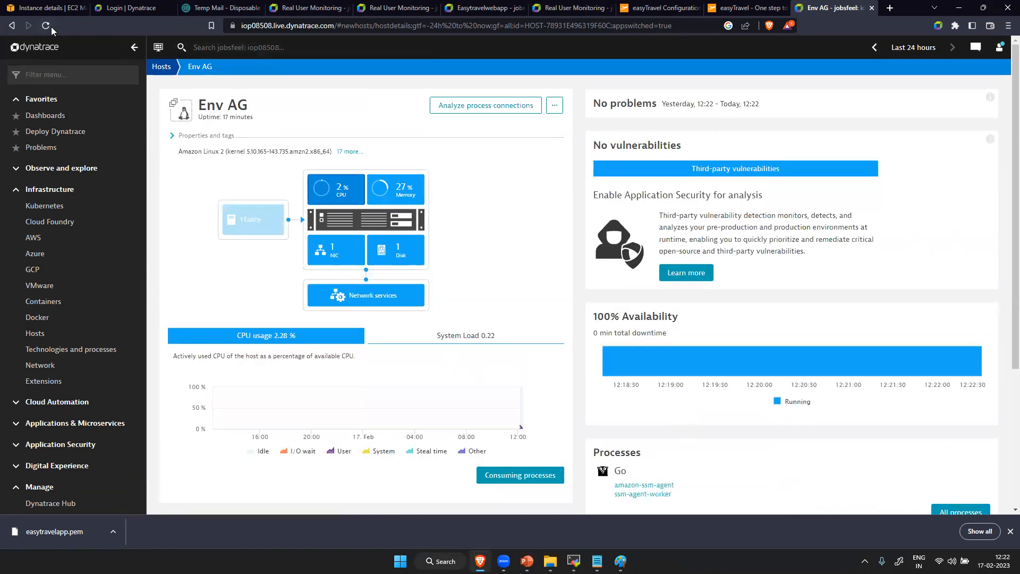
{"action": "left_click", "coordinate": [46, 27]}
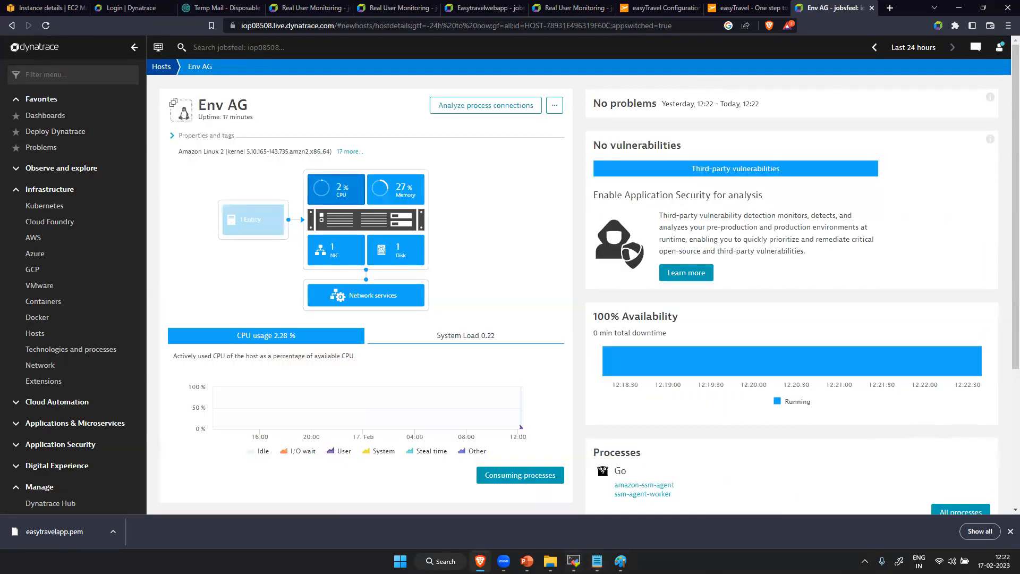
- Switch to the MobaXterm session of AG1 and stop OneAgent with systemctl stop oneagent.service
{"action": "left_click", "coordinate": [574, 561]}
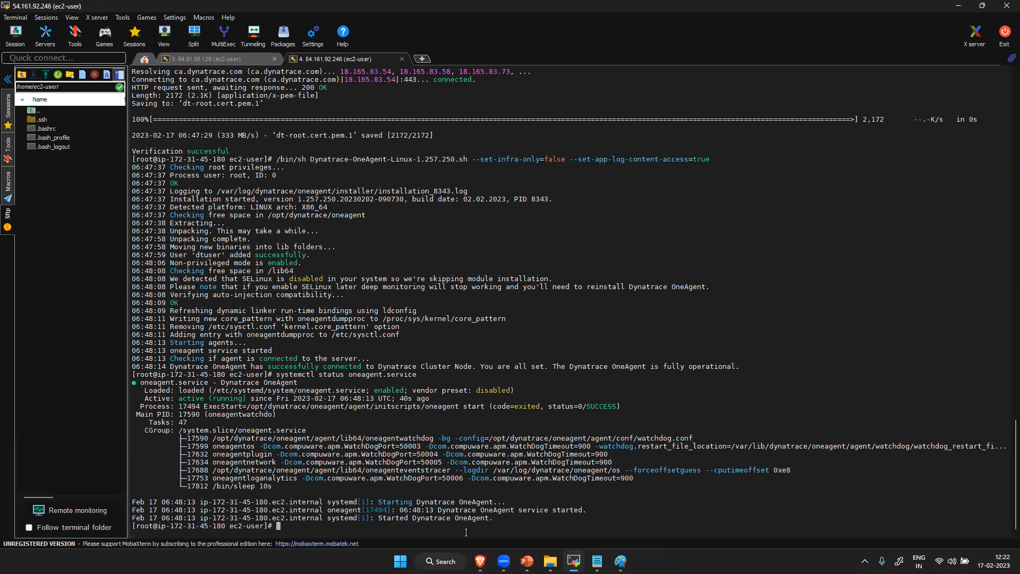
{"action": "key", "text": "Up"}
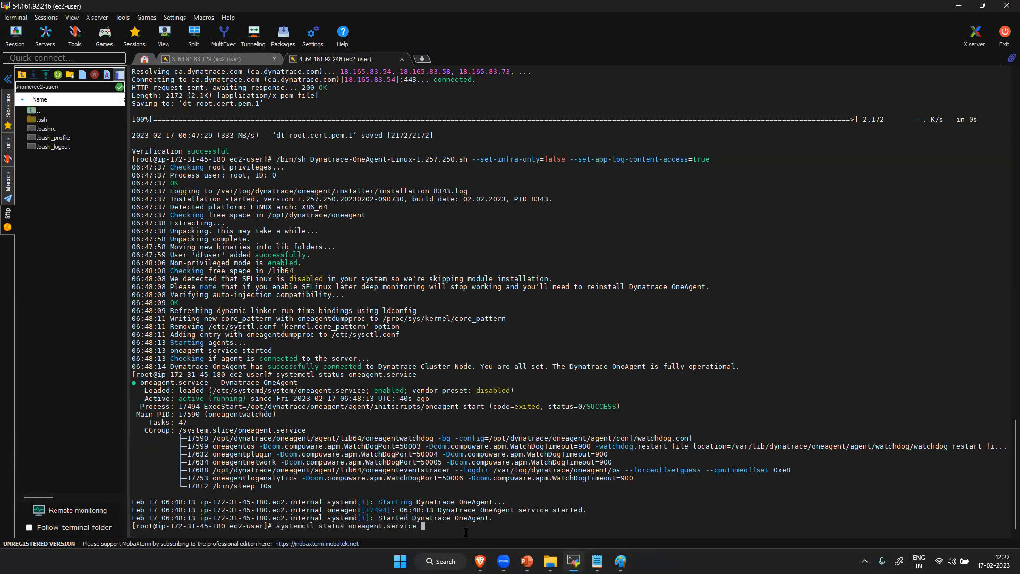
{"action": "key", "text": "Left"}
{"action": "key", "text": "Left"}
{"action": "key", "text": "Left"}
{"action": "key", "text": "Left"}
{"action": "key", "text": "Left"}
{"action": "key", "text": "Left"}
{"action": "key", "text": "Left"}
{"action": "key", "text": "Left"}
{"action": "key", "text": "Left"}
{"action": "key", "text": "Left"}
{"action": "key", "text": "Left"}
{"action": "key", "text": "Left"}
{"action": "key", "text": "Left"}
{"action": "key", "text": "Left"}
{"action": "key", "text": "Left"}
{"action": "key", "text": "Left"}
{"action": "key", "text": "Left"}
{"action": "key", "text": "Left"}
{"action": "key", "text": "Left"}
{"action": "key", "text": "Right"}
{"action": "key", "text": "BackSpace"}
{"action": "key", "text": "BackSpace"}
{"action": "key", "text": "BackSpace"}
{"action": "key", "text": "BackSpace"}
{"action": "type", "text": "op"}
{"action": "key", "text": "Return"}
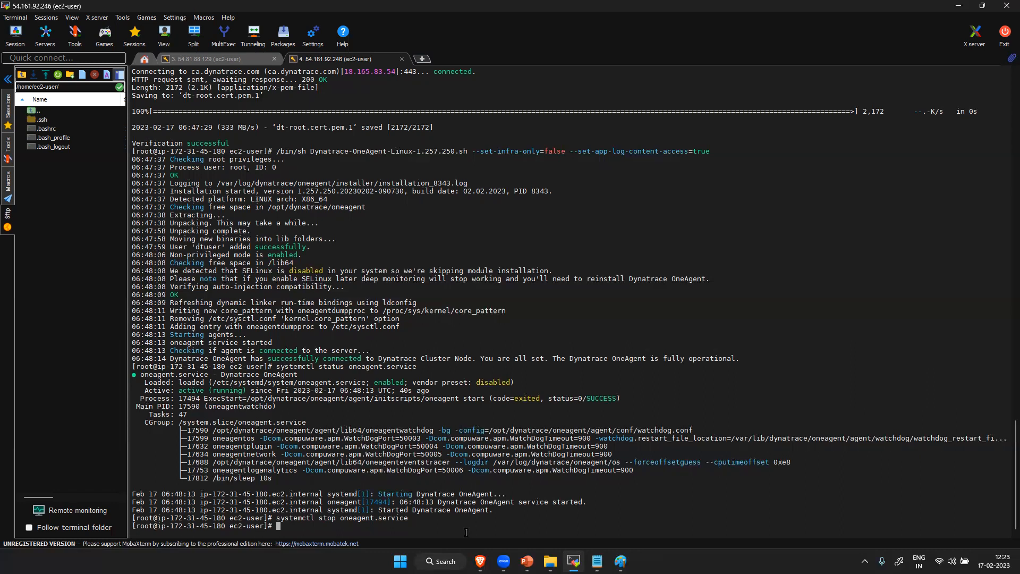
- Start the OneAgent service again with systemctl start oneagent.service
{"action": "key", "text": "Up"}
{"action": "key", "text": "Left"}
{"action": "key", "text": "Left"}
{"action": "key", "text": "Left"}
{"action": "key", "text": "Left"}
{"action": "key", "text": "Left"}
{"action": "key", "text": "Left"}
{"action": "key", "text": "Left"}
{"action": "key", "text": "Left"}
{"action": "key", "text": "Left"}
{"action": "key", "text": "Left"}
{"action": "key", "text": "Left"}
{"action": "key", "text": "Left"}
{"action": "key", "text": "Left"}
{"action": "key", "text": "Left"}
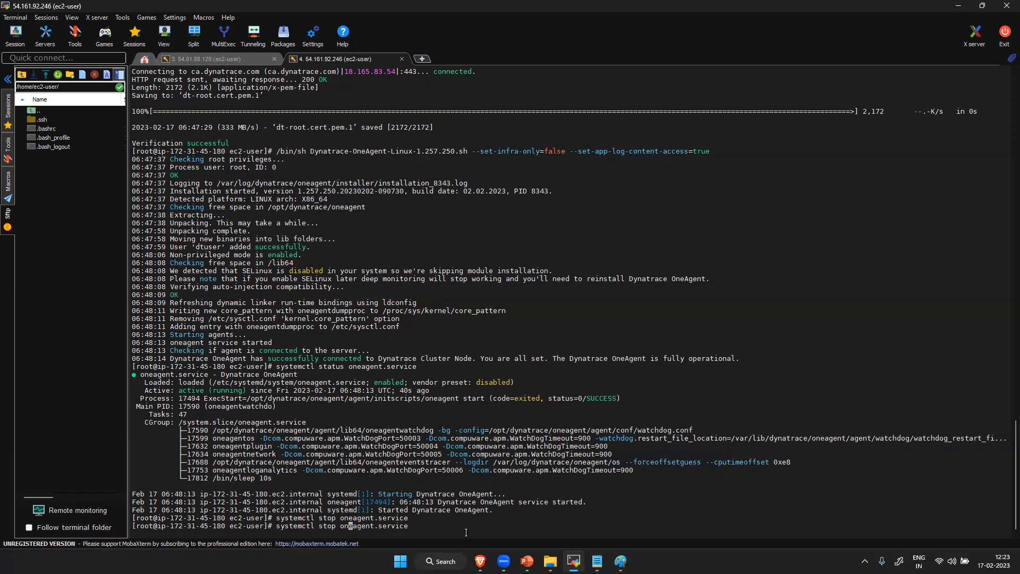
{"action": "key", "text": "Left"}
{"action": "key", "text": "Left"}
{"action": "key", "text": "Left"}
{"action": "key", "text": "BackSpace"}
{"action": "key", "text": "BackSpace"}
{"action": "type", "text": "art"}
{"action": "key", "text": "Return"}
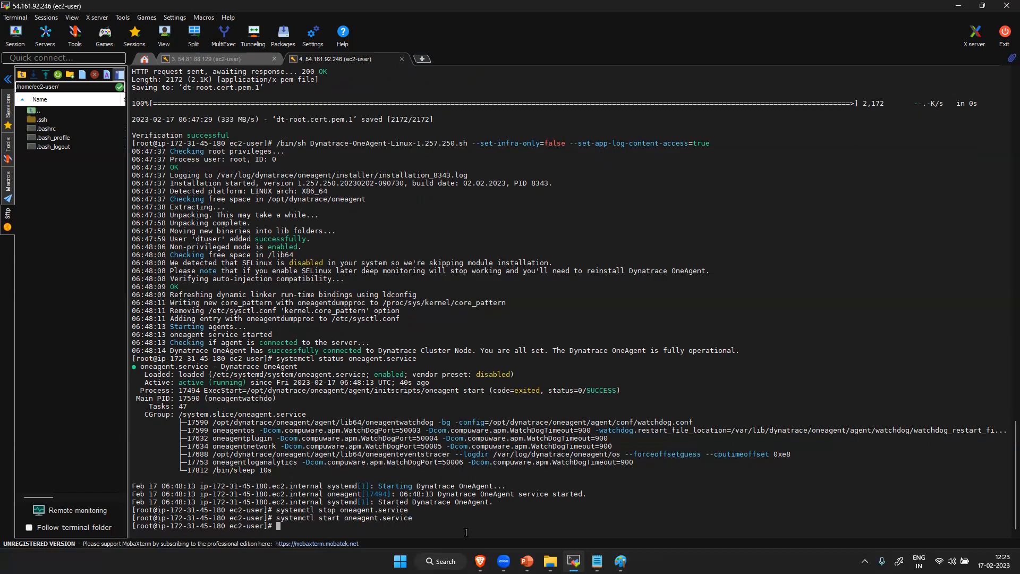
- Switch back to Dynatrace in the browser and reload the Env AG host page
{"action": "left_click", "coordinate": [479, 562]}
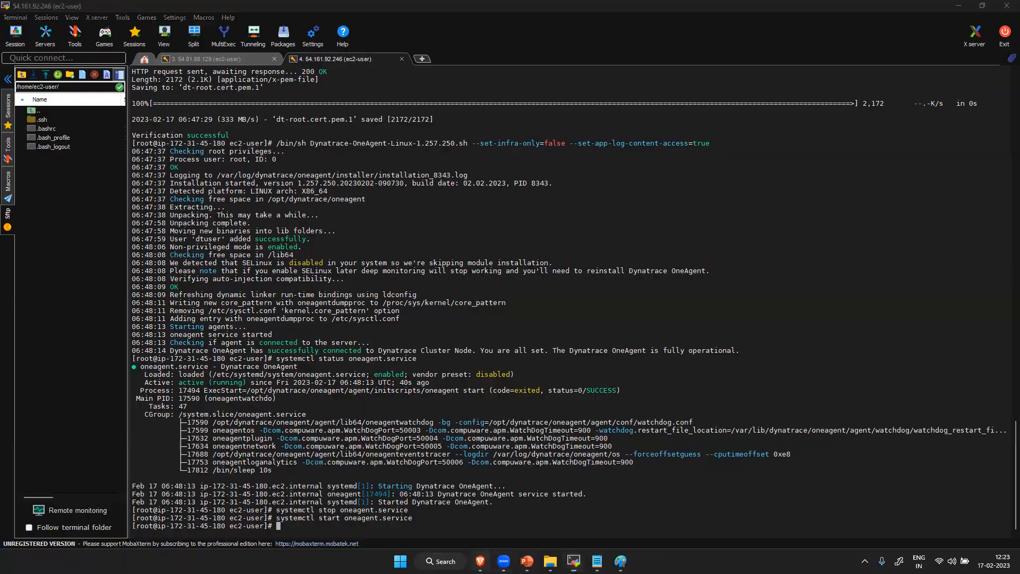
{"action": "left_click", "coordinate": [46, 25]}
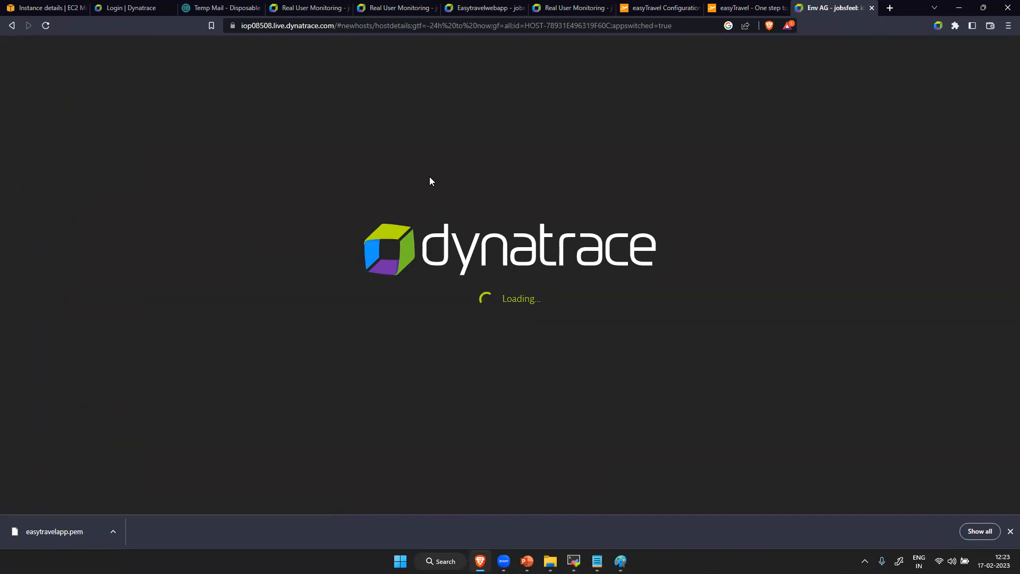
- Open the full process list of the Env AG host, review its processes, and return to the host overview
{"action": "scroll", "coordinate": [969, 299], "scroll_direction": "down", "scroll_amount": 4}
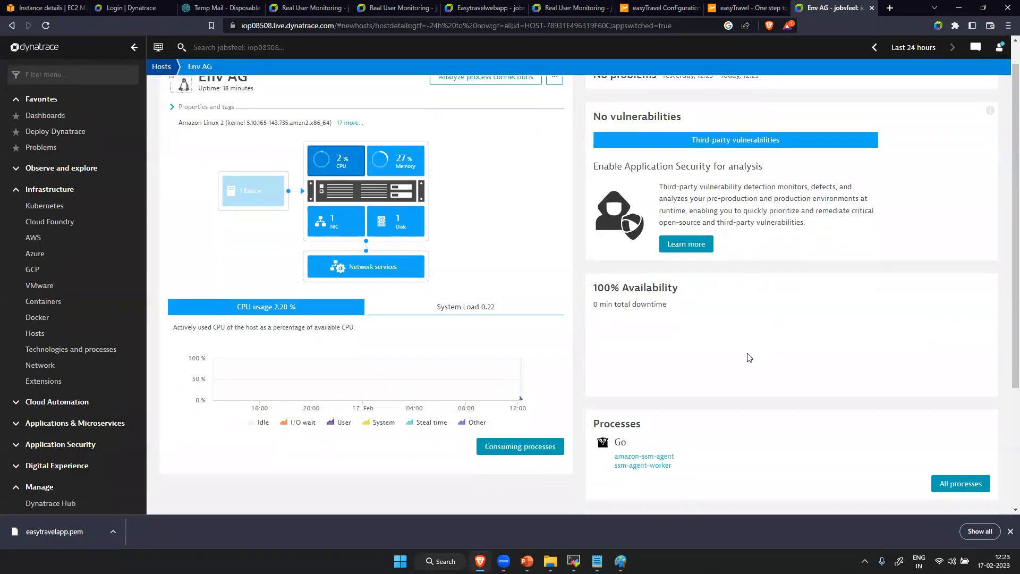
{"action": "left_click", "coordinate": [962, 314]}
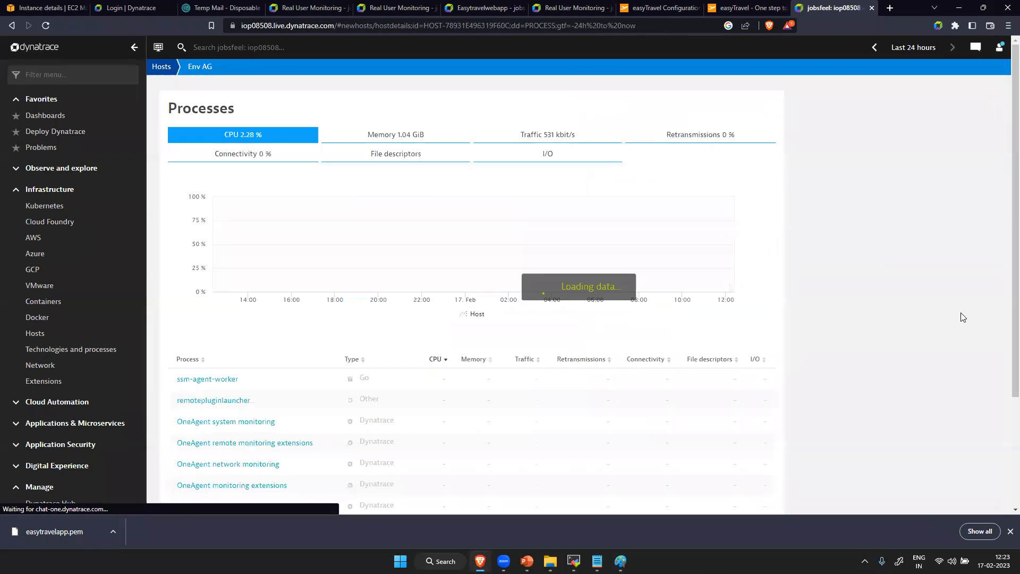
{"action": "scroll", "coordinate": [531, 393], "scroll_direction": "down", "scroll_amount": 3}
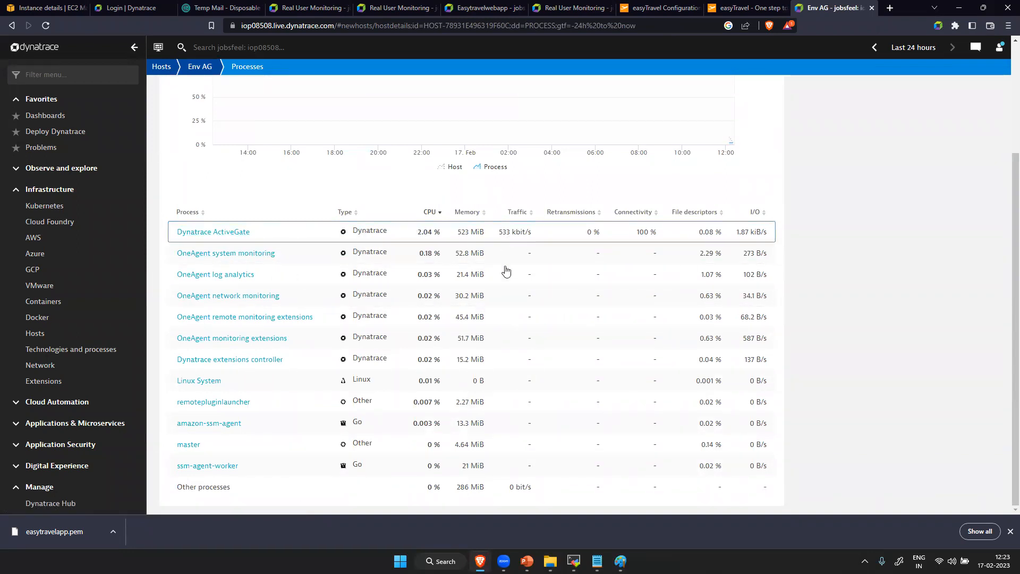
{"action": "scroll", "coordinate": [489, 383], "scroll_direction": "up", "scroll_amount": 3}
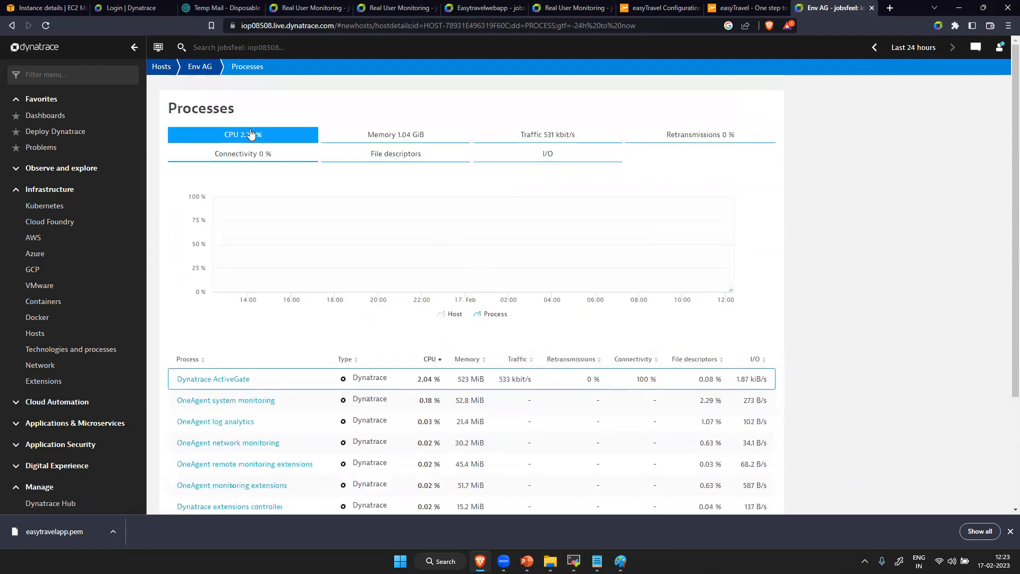
{"action": "left_click", "coordinate": [199, 66]}
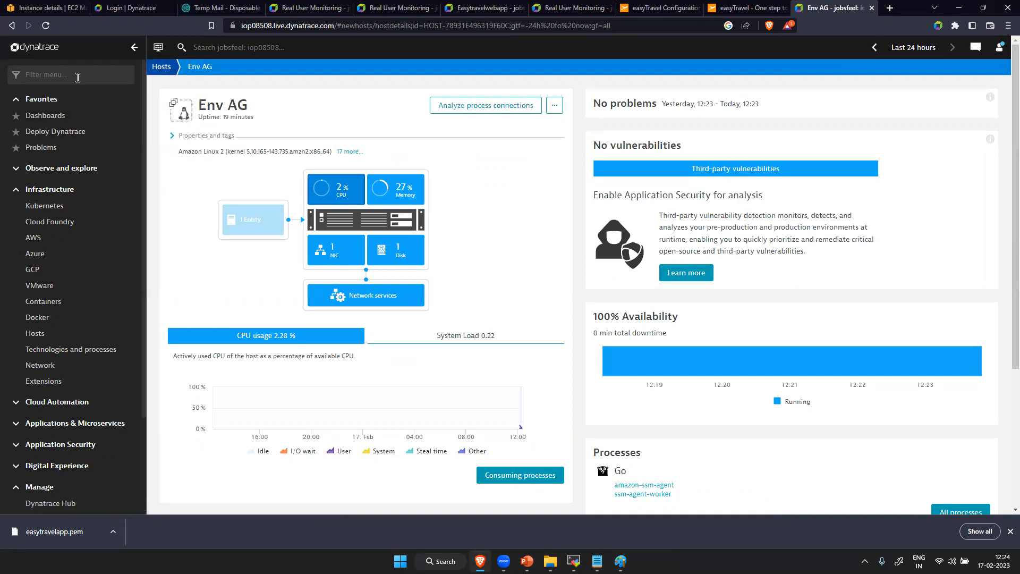
- Filter the navigation menu for "ser", open Services, and look through the list of monitored services
{"action": "type", "text": "ser"}
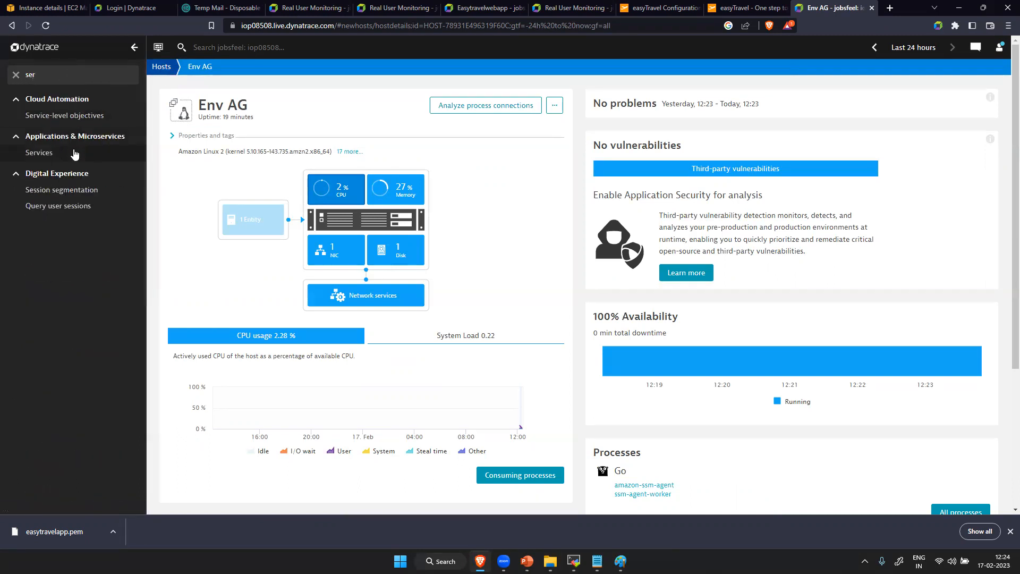
{"action": "left_click", "coordinate": [74, 155]}
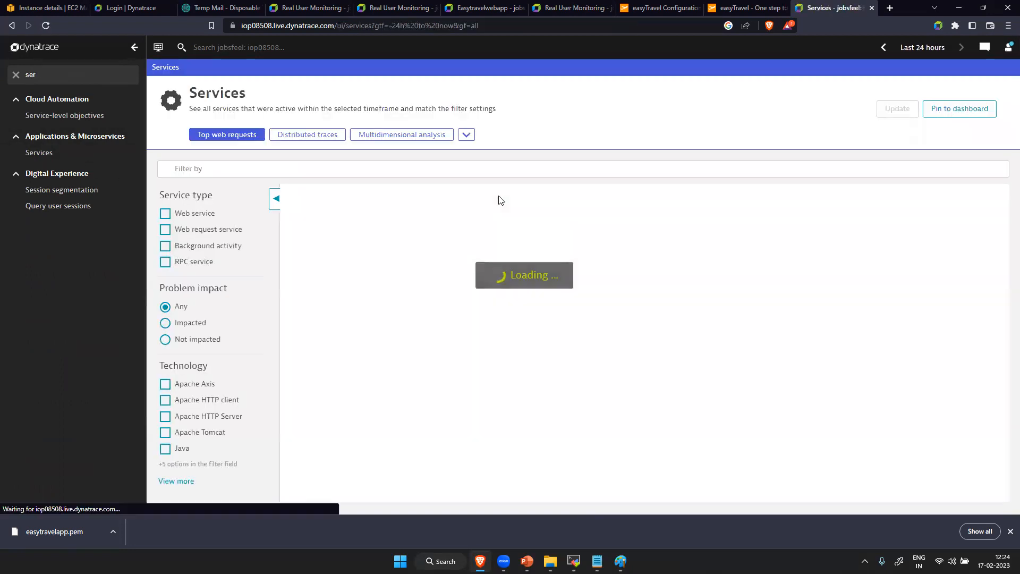
{"action": "scroll", "coordinate": [371, 420], "scroll_direction": "down", "scroll_amount": 10}
{"action": "scroll", "coordinate": [429, 244], "scroll_direction": "up", "scroll_amount": 9}
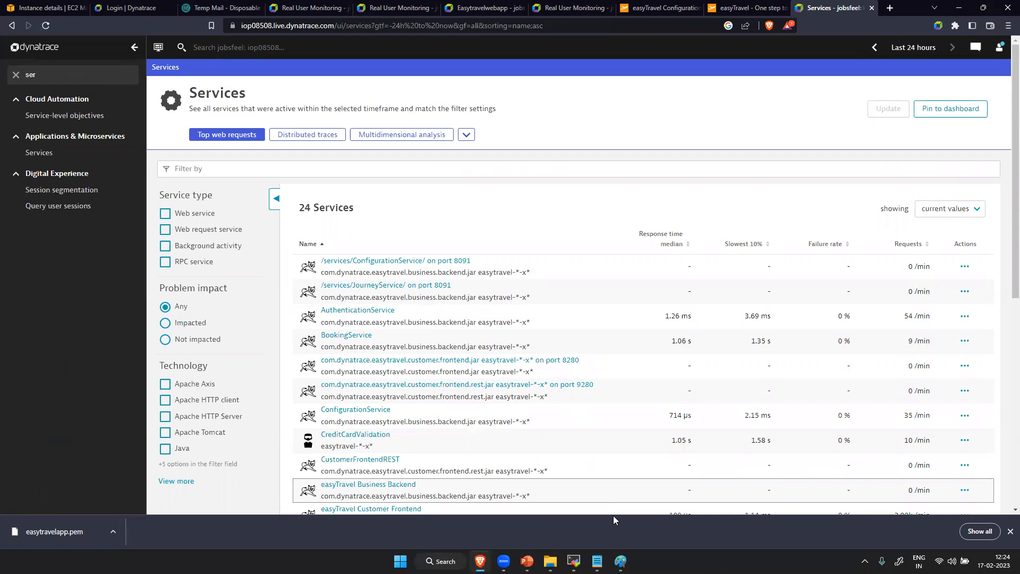
- Switch to Paint and start a new blank canvas, discarding the unsaved drawing
{"action": "left_click", "coordinate": [621, 561]}
{"action": "left_click", "coordinate": [15, 28]}
{"action": "left_click", "coordinate": [33, 47]}
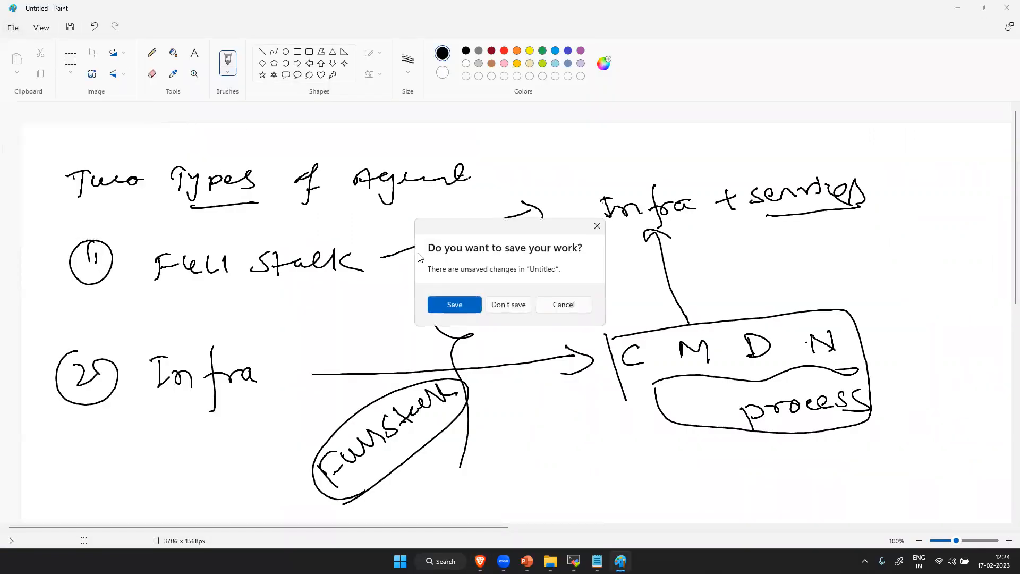
{"action": "left_click", "coordinate": [503, 301]}
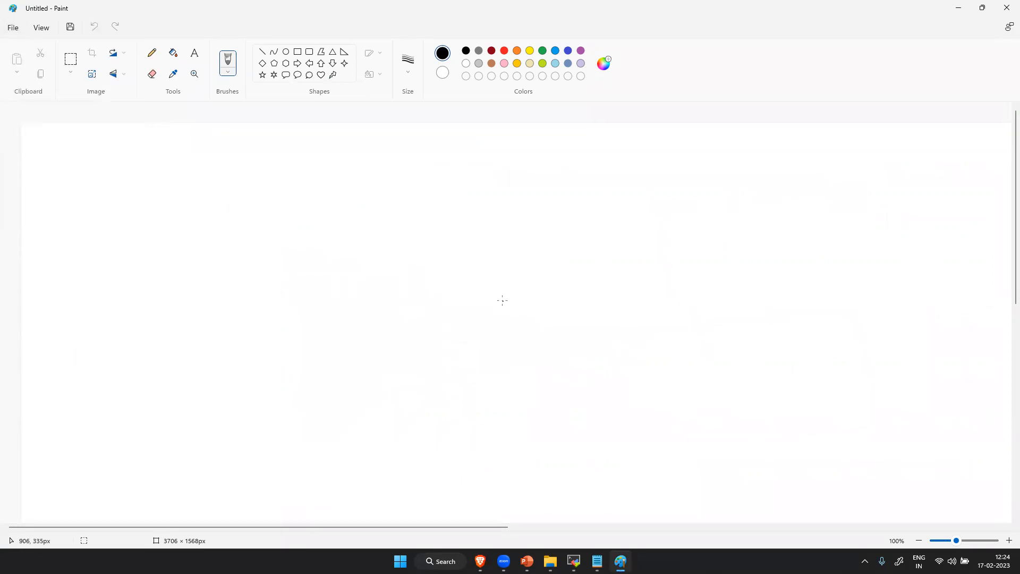
- Handwrite "Host unit" near the canvas centre, underline it, and draw a curved arrow beneath it pointing right
{"action": "left_click_drag", "start_coordinate": [404, 338], "coordinate": [412, 340]}
{"action": "mouse_move", "coordinate": [413, 304]}
{"action": "left_mouse_down"}
{"action": "mouse_move", "coordinate": [428, 334]}
{"action": "mouse_move", "coordinate": [434, 318]}
{"action": "left_mouse_up"}
{"action": "left_click_drag", "start_coordinate": [445, 310], "coordinate": [488, 311]}
{"action": "left_click", "coordinate": [517, 280]}
{"action": "left_click_drag", "start_coordinate": [471, 297], "coordinate": [537, 273]}
{"action": "mouse_move", "coordinate": [544, 279]}
{"action": "left_mouse_down"}
{"action": "mouse_move", "coordinate": [621, 266]}
{"action": "mouse_move", "coordinate": [617, 255]}
{"action": "left_mouse_up"}
{"action": "left_click", "coordinate": [577, 251]}
{"action": "left_click_drag", "start_coordinate": [447, 341], "coordinate": [629, 275]}
{"action": "mouse_move", "coordinate": [518, 334]}
{"action": "left_mouse_down"}
{"action": "mouse_move", "coordinate": [523, 376]}
{"action": "mouse_move", "coordinate": [600, 366]}
{"action": "left_mouse_up"}
{"action": "left_click_drag", "start_coordinate": [576, 355], "coordinate": [595, 406]}
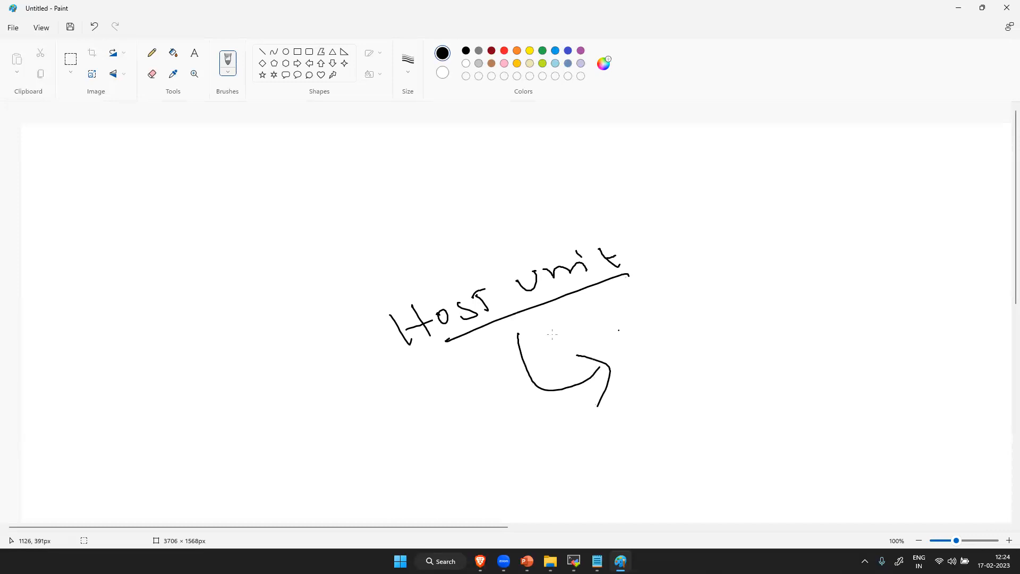
- Handwrite "Install OneAgent" beside the arrowhead, underline OneAgent, and circle the note
{"action": "left_click_drag", "start_coordinate": [658, 328], "coordinate": [663, 351]}
{"action": "left_click_drag", "start_coordinate": [661, 349], "coordinate": [721, 330]}
{"action": "mouse_move", "coordinate": [711, 324]}
{"action": "left_mouse_down"}
{"action": "mouse_move", "coordinate": [751, 317]}
{"action": "mouse_move", "coordinate": [765, 292]}
{"action": "left_mouse_up"}
{"action": "left_click_drag", "start_coordinate": [765, 292], "coordinate": [783, 307]}
{"action": "mouse_move", "coordinate": [729, 349]}
{"action": "left_mouse_down"}
{"action": "mouse_move", "coordinate": [766, 351]}
{"action": "mouse_move", "coordinate": [797, 335]}
{"action": "mouse_move", "coordinate": [808, 349]}
{"action": "mouse_move", "coordinate": [821, 321]}
{"action": "mouse_move", "coordinate": [864, 311]}
{"action": "left_mouse_up"}
{"action": "mouse_move", "coordinate": [724, 389]}
{"action": "left_mouse_down"}
{"action": "mouse_move", "coordinate": [885, 319]}
{"action": "mouse_move", "coordinate": [671, 375]}
{"action": "mouse_move", "coordinate": [727, 371]}
{"action": "left_mouse_up"}
- Draw a slanted line below the arrow and handwrite a circled "DEM" underneath it
{"action": "left_click_drag", "start_coordinate": [470, 464], "coordinate": [692, 381]}
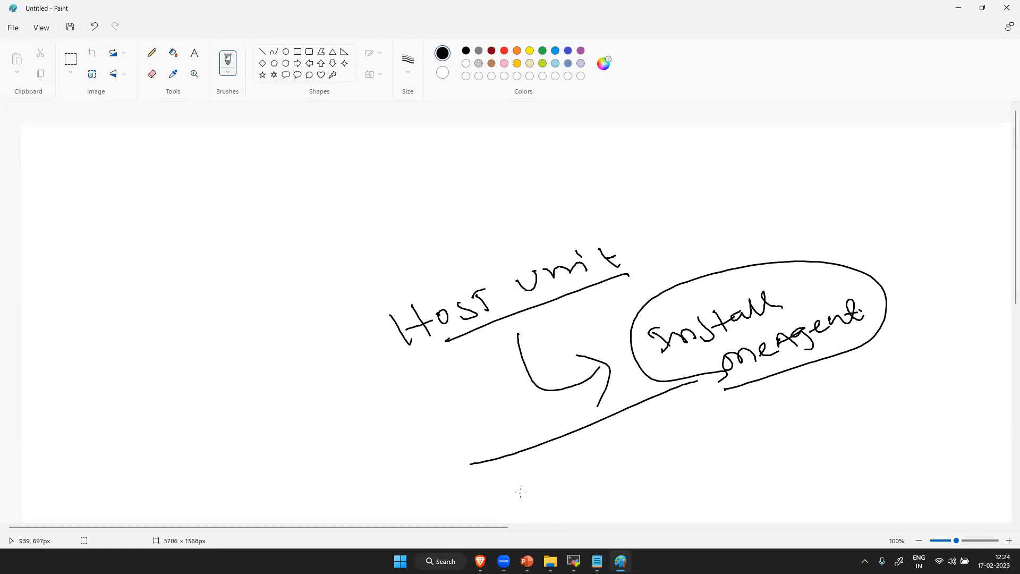
{"action": "mouse_move", "coordinate": [546, 478]}
{"action": "left_mouse_down"}
{"action": "mouse_move", "coordinate": [608, 464]}
{"action": "mouse_move", "coordinate": [632, 469]}
{"action": "left_mouse_up"}
{"action": "mouse_move", "coordinate": [629, 440]}
{"action": "left_mouse_down"}
{"action": "mouse_move", "coordinate": [561, 445]}
{"action": "mouse_move", "coordinate": [574, 456]}
{"action": "left_mouse_up"}
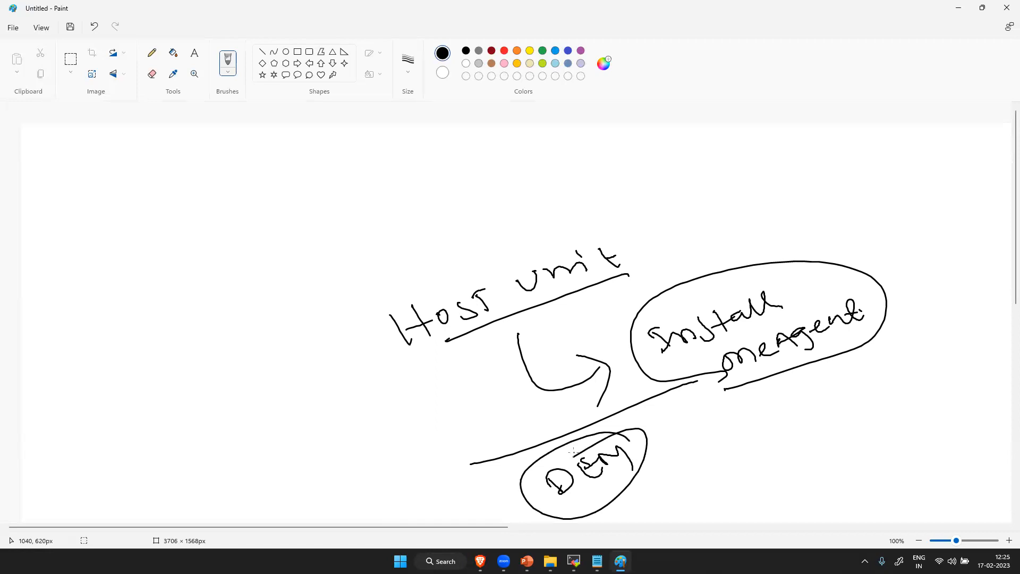
- Switch back to the browser and copy the web address of the easyTravel home page
{"action": "left_click", "coordinate": [479, 560]}
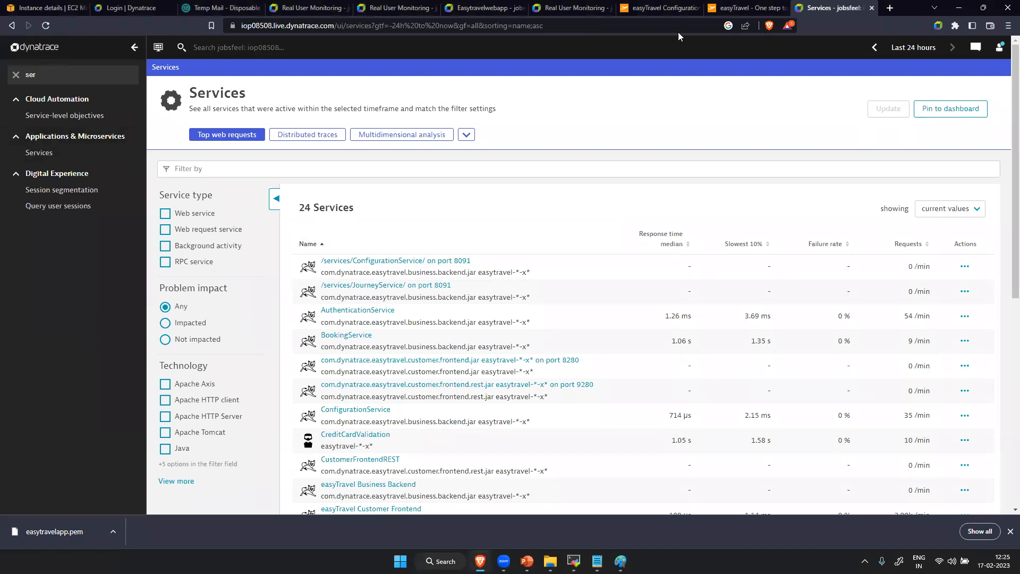
{"action": "left_click", "coordinate": [759, 6]}
{"action": "left_click", "coordinate": [381, 25]}
{"action": "key", "text": "ctrl+c"}
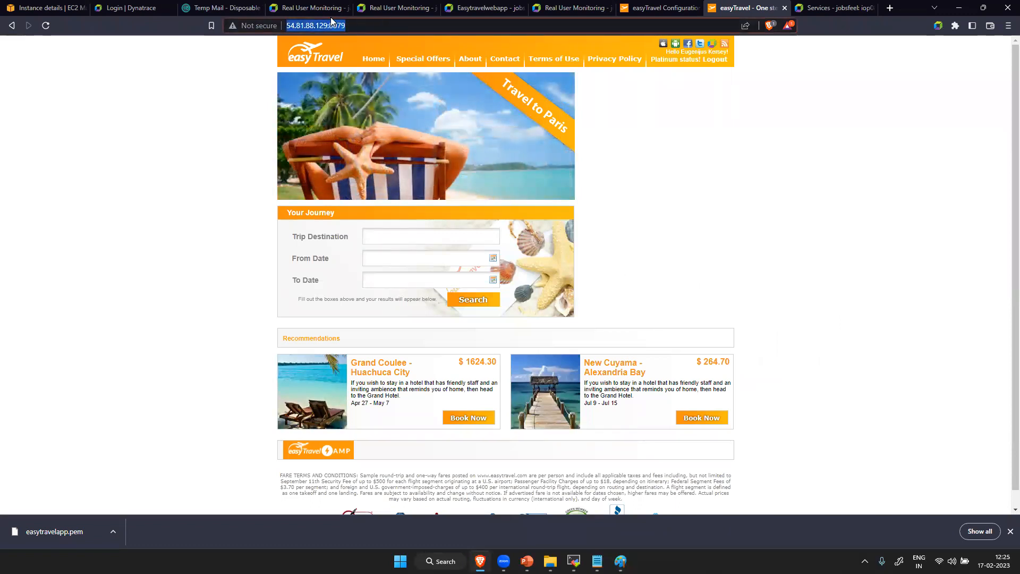
- In the Dynatrace Real User Monitoring tab, open the Application detection settings for web applications under Web and mobile monitoring
{"action": "left_click", "coordinate": [537, 5]}
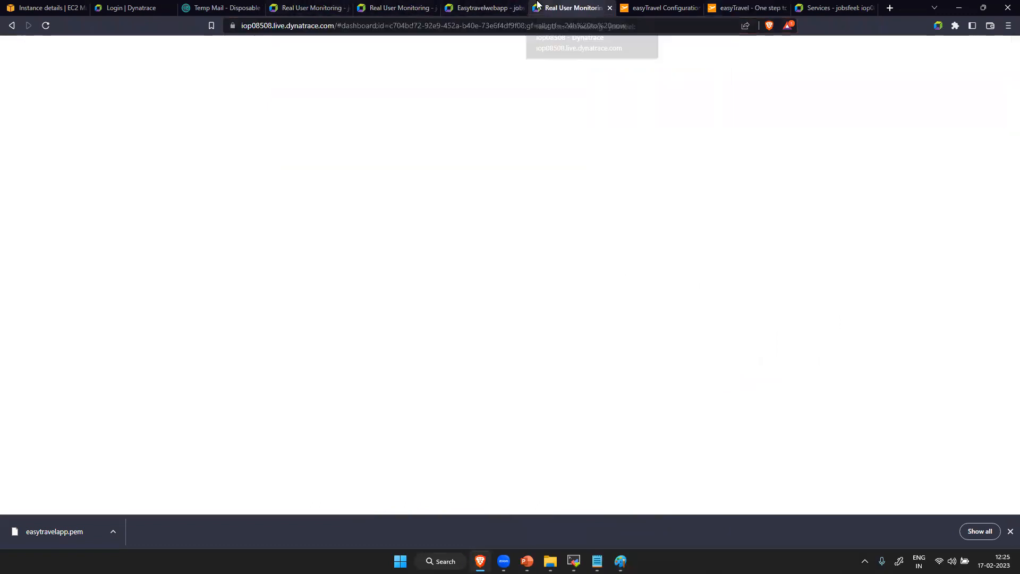
{"action": "scroll", "coordinate": [60, 478], "scroll_direction": "down", "scroll_amount": 3}
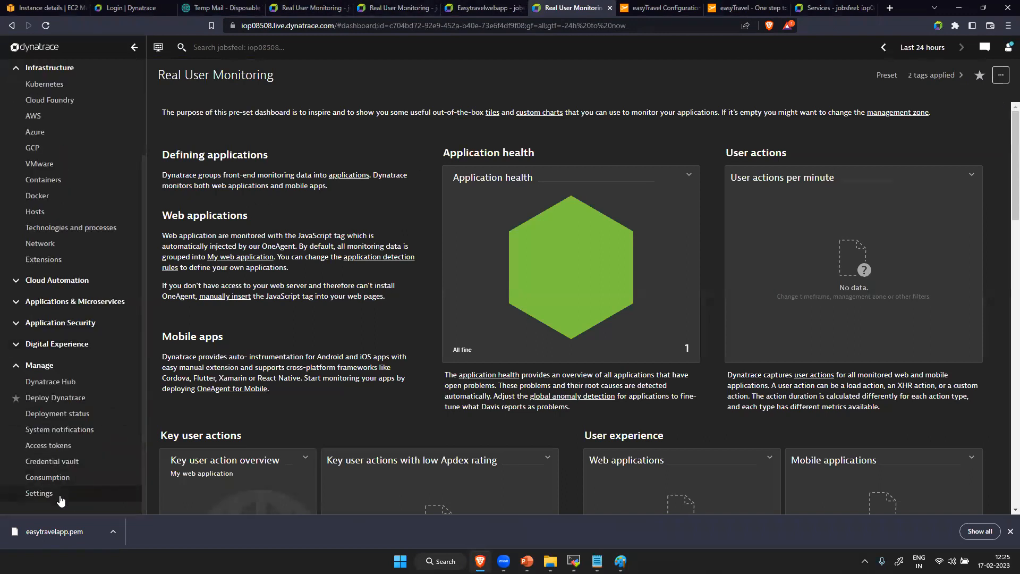
{"action": "left_click", "coordinate": [61, 499]}
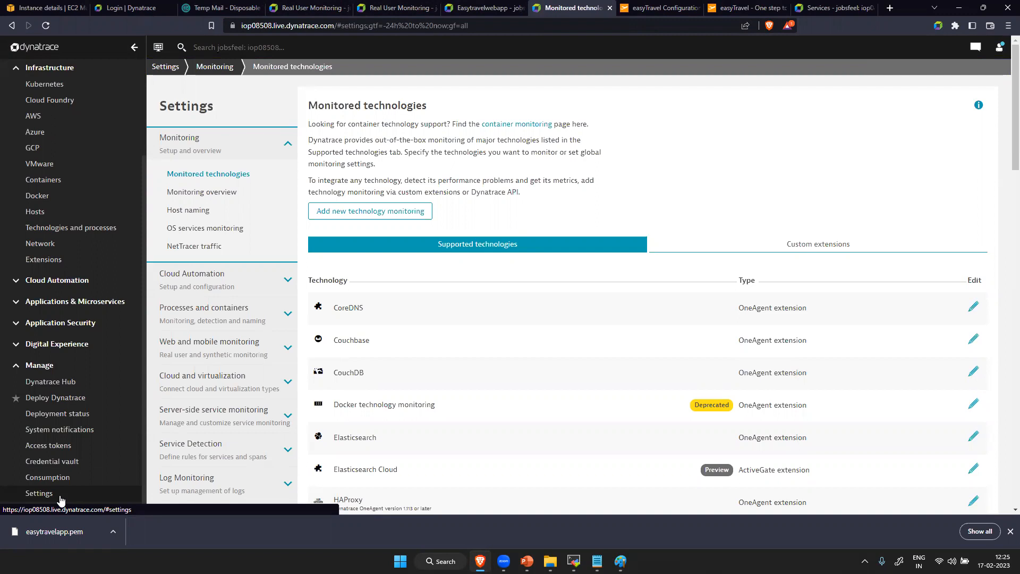
{"action": "left_click", "coordinate": [213, 345]}
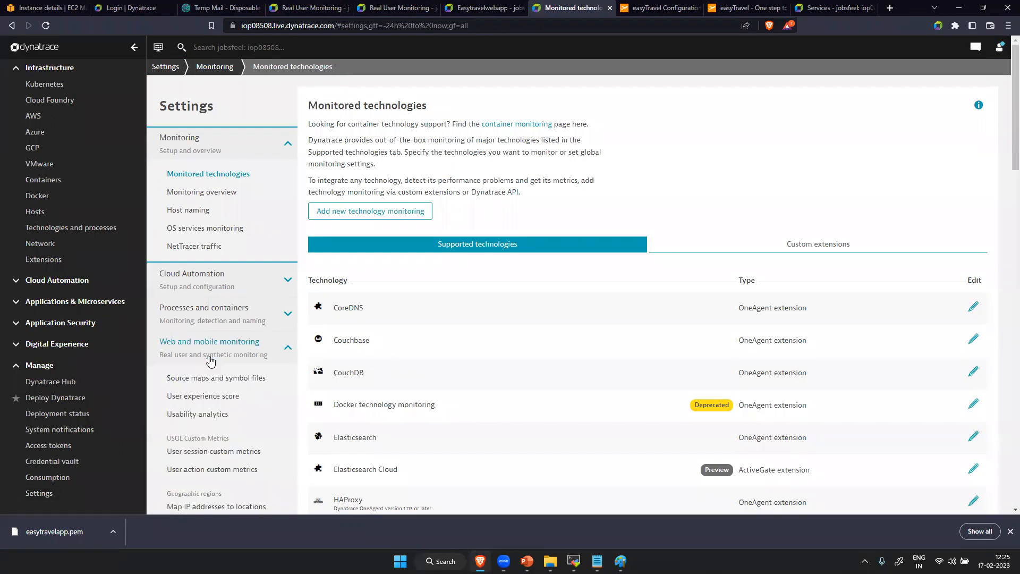
{"action": "scroll", "coordinate": [210, 382], "scroll_direction": "down", "scroll_amount": 5}
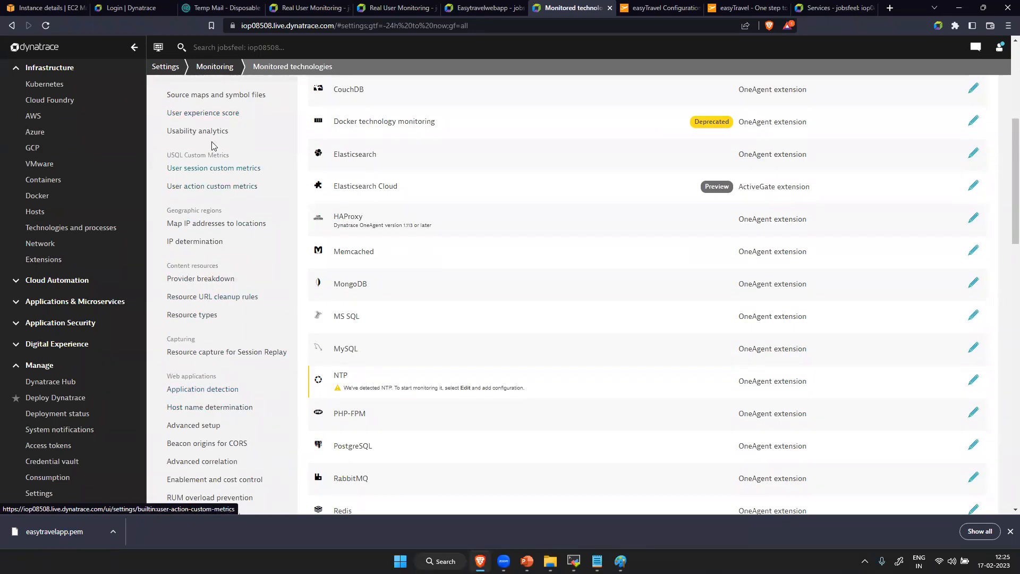
{"action": "scroll", "coordinate": [199, 372], "scroll_direction": "up", "scroll_amount": 5}
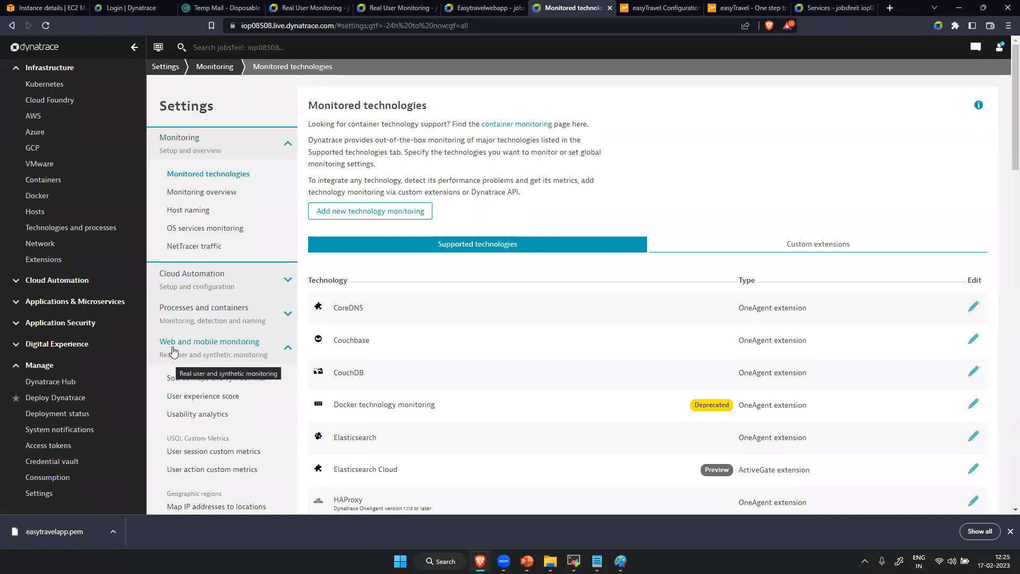
{"action": "scroll", "coordinate": [212, 339], "scroll_direction": "down", "scroll_amount": 8}
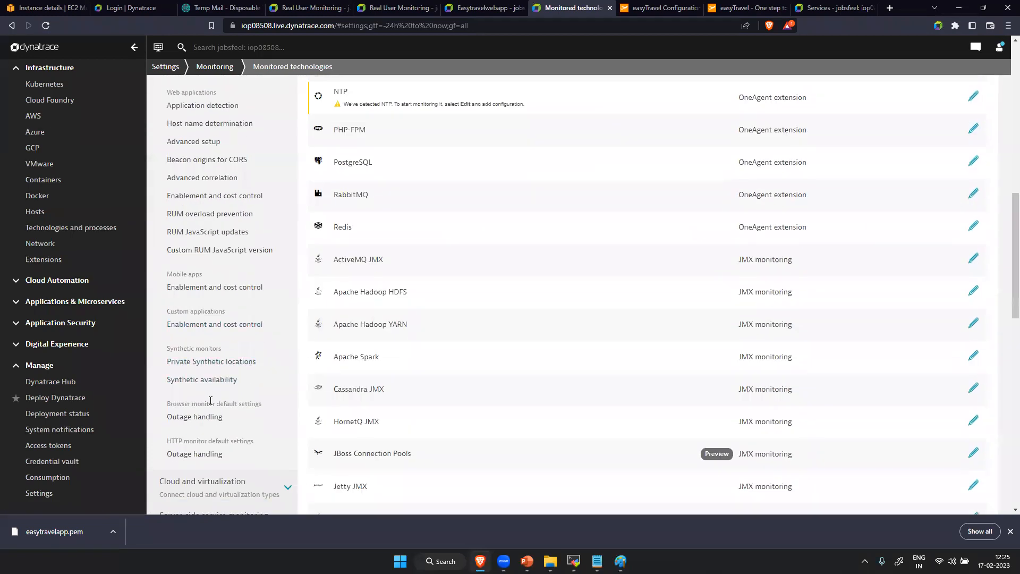
{"action": "left_click", "coordinate": [207, 106]}
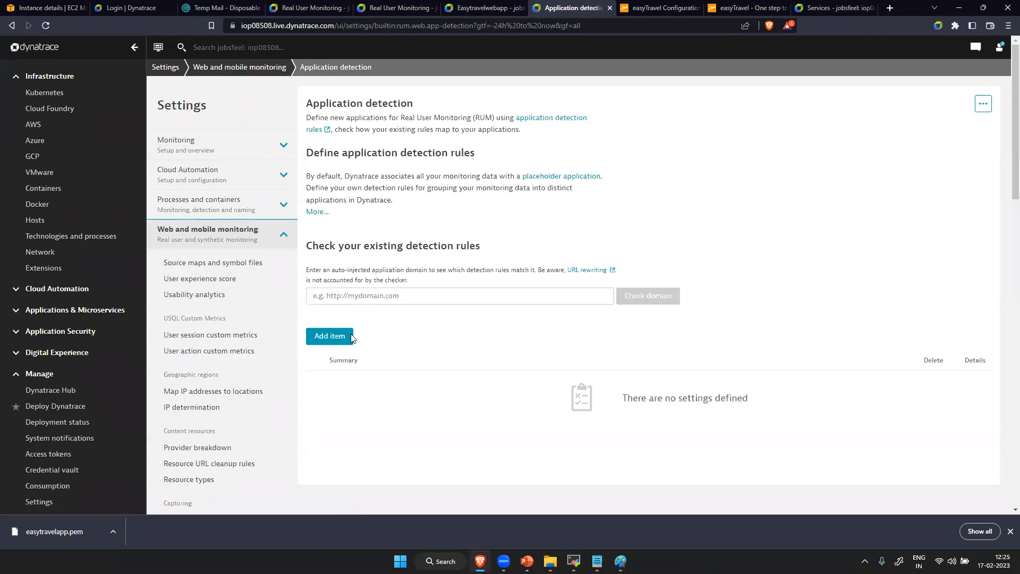
{"action": "left_click", "coordinate": [337, 335]}
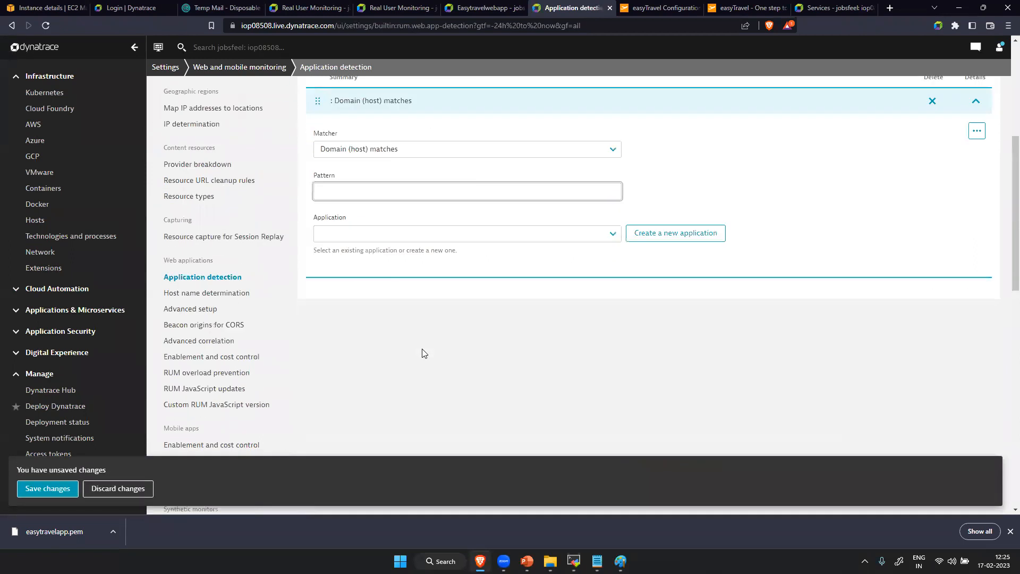
{"action": "left_click", "coordinate": [400, 150]}
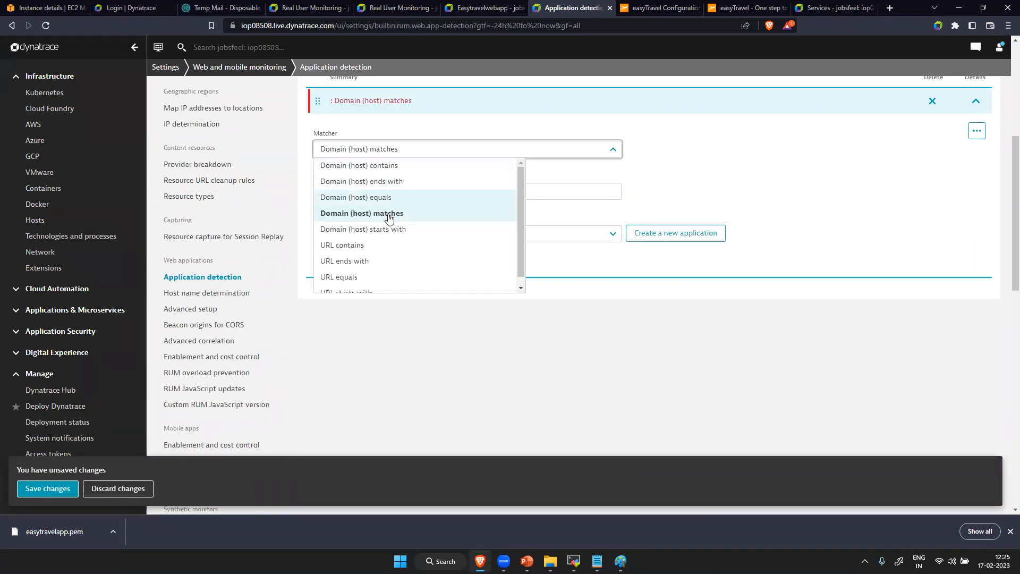
{"action": "left_click", "coordinate": [388, 246]}
{"action": "left_click", "coordinate": [350, 196]}
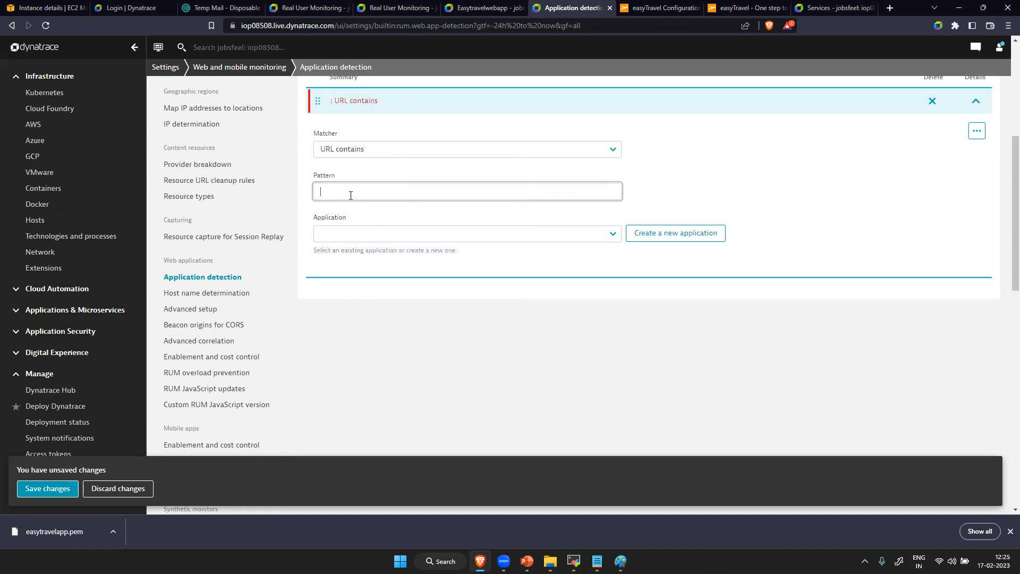
{"action": "key", "text": "ctrl+v"}
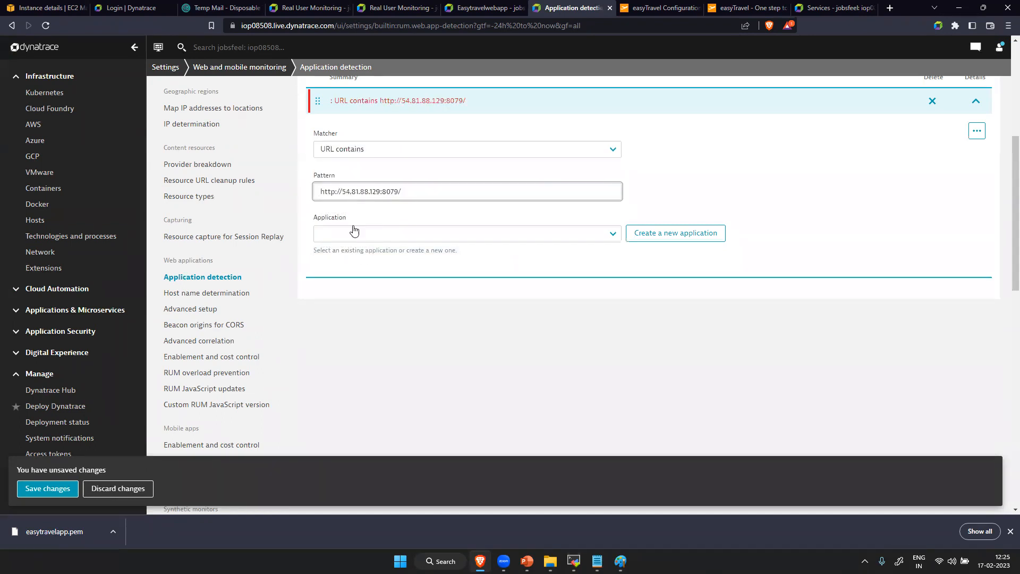
- Create a new application named EasyTravel for the detection rule and save the changes
{"action": "left_click", "coordinate": [354, 235]}
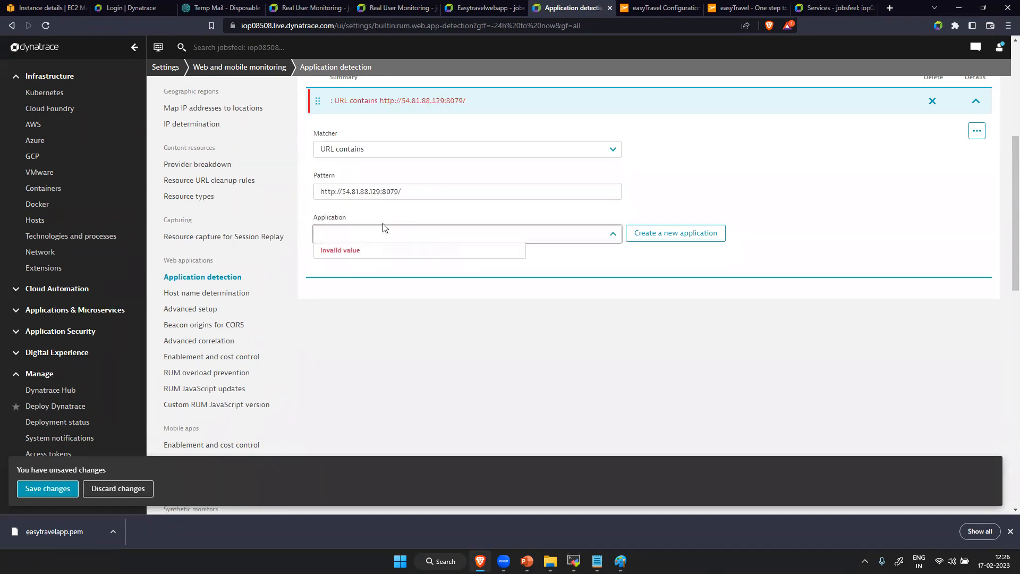
{"action": "left_click", "coordinate": [368, 232]}
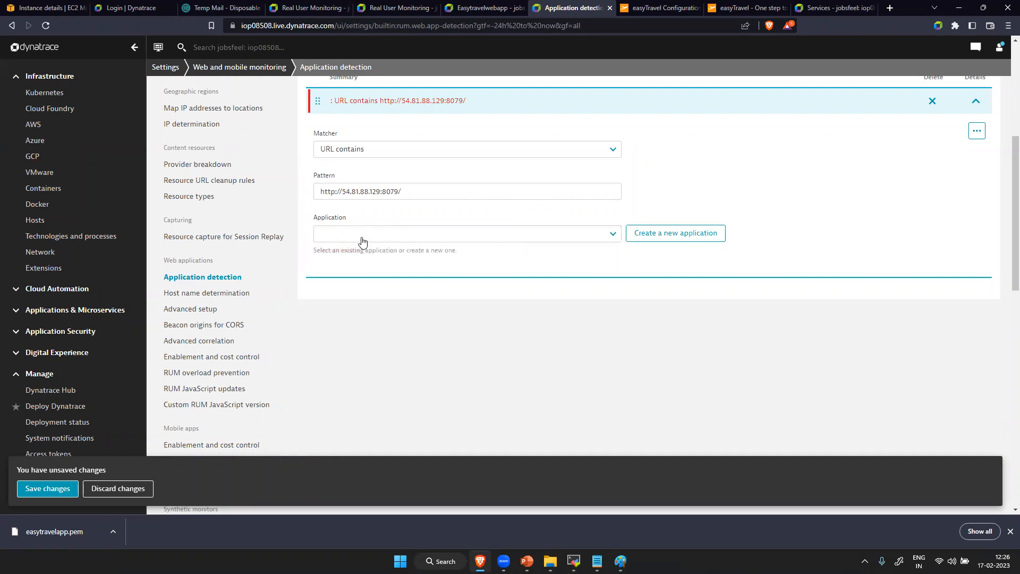
{"action": "left_click", "coordinate": [362, 232]}
{"action": "left_click", "coordinate": [668, 236]}
{"action": "left_click", "coordinate": [706, 234]}
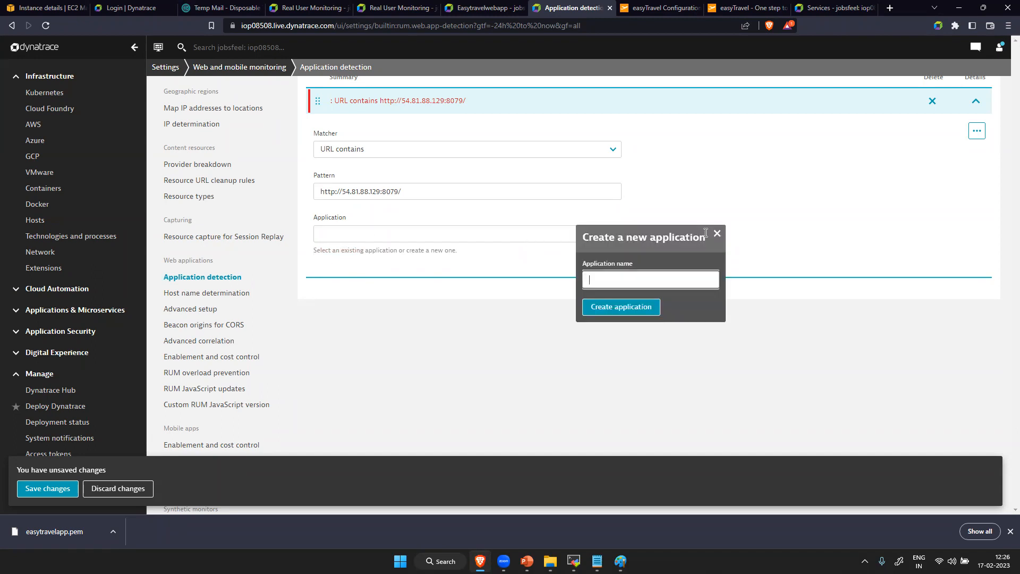
{"action": "key", "text": "Caps_Lock"}
{"action": "type", "text": "E"}
{"action": "key", "text": "Caps_Lock"}
{"action": "type", "text": "asy"}
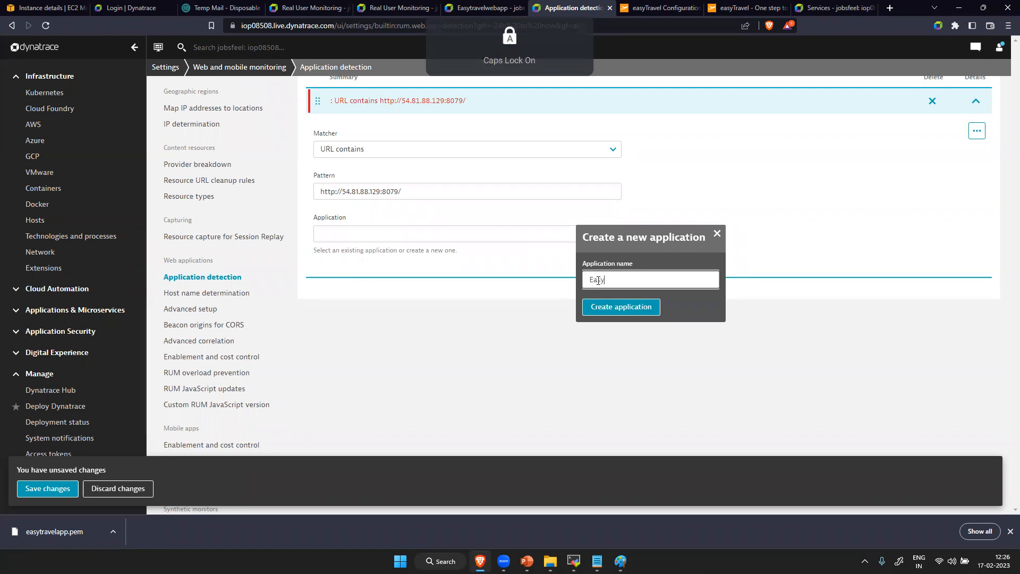
{"action": "type", "text": "Travel"}
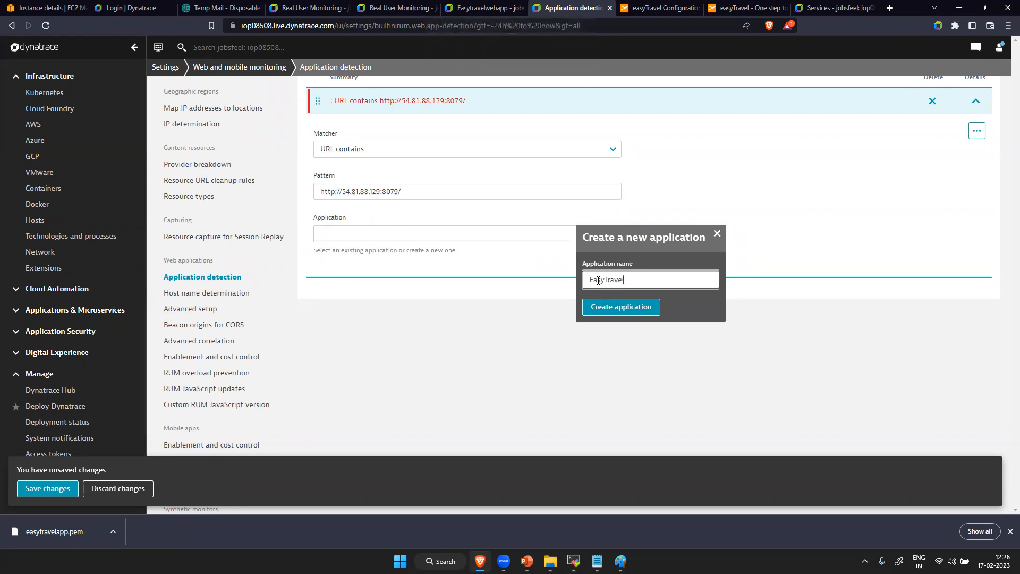
{"action": "left_click", "coordinate": [614, 307]}
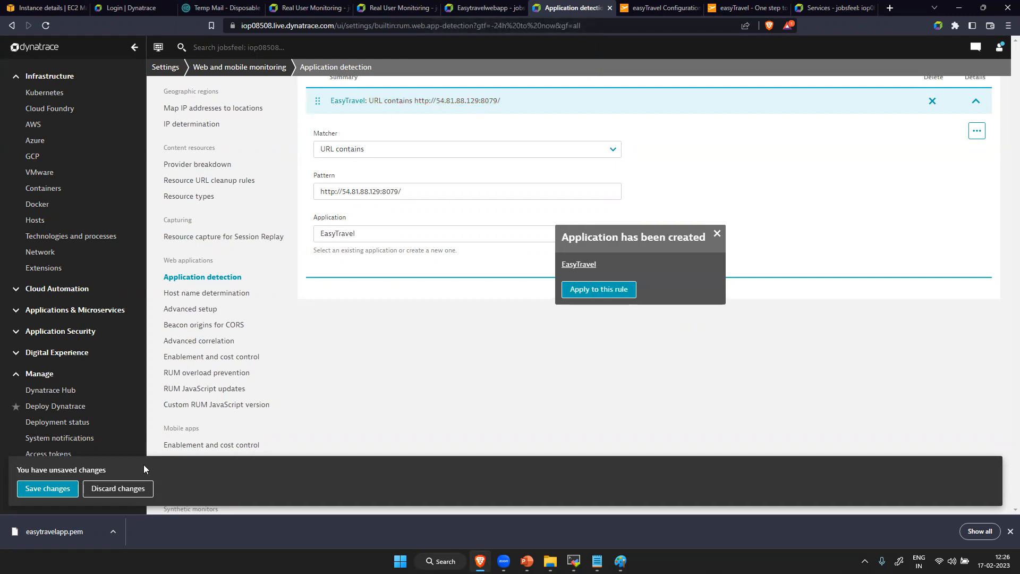
{"action": "left_click", "coordinate": [53, 489]}
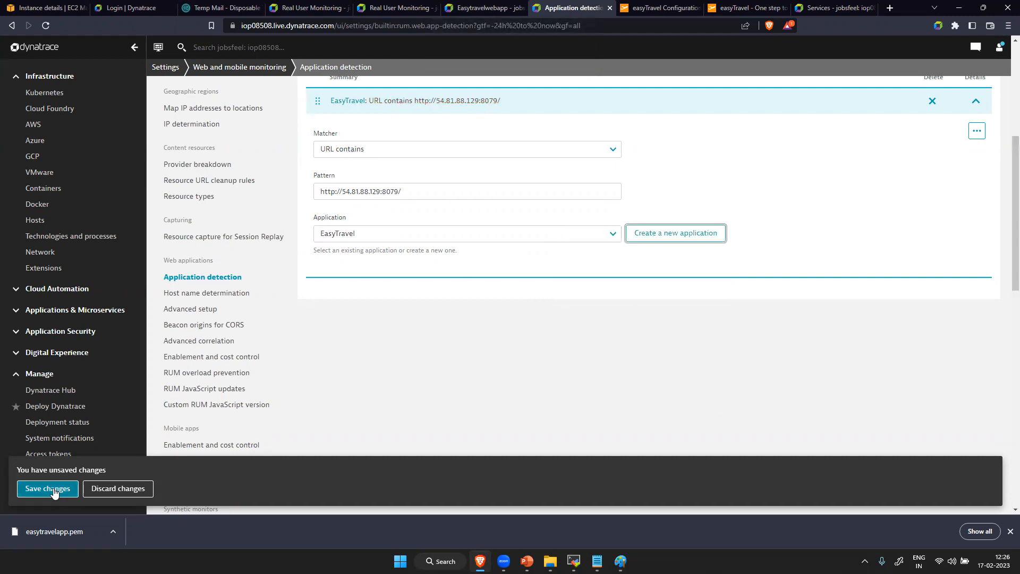
{"action": "left_click", "coordinate": [47, 488]}
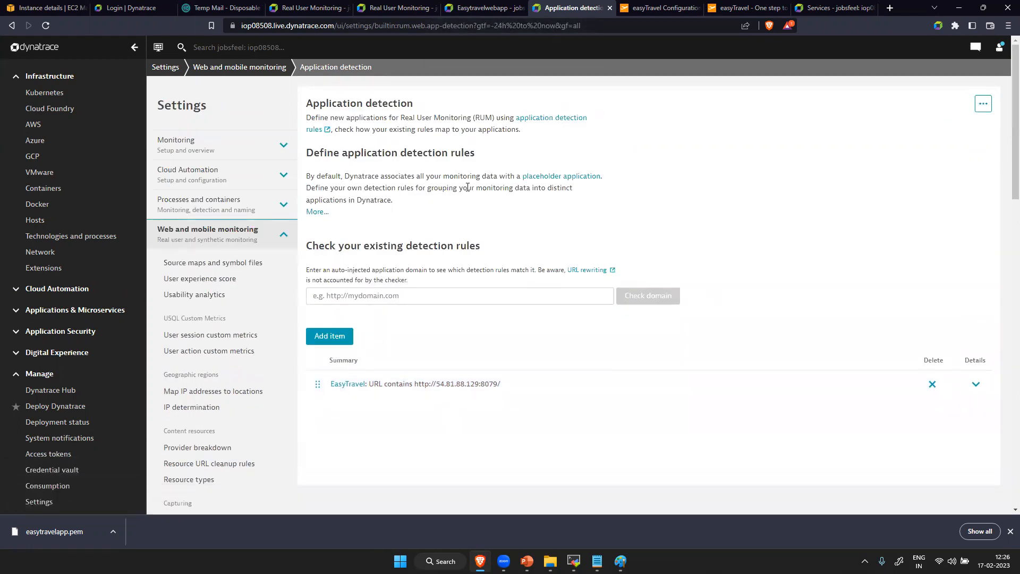
- Filter the Dynatrace navigation for "web" and open the EasyTravel application from the Web applications list
{"action": "middle_click", "coordinate": [65, 59]}
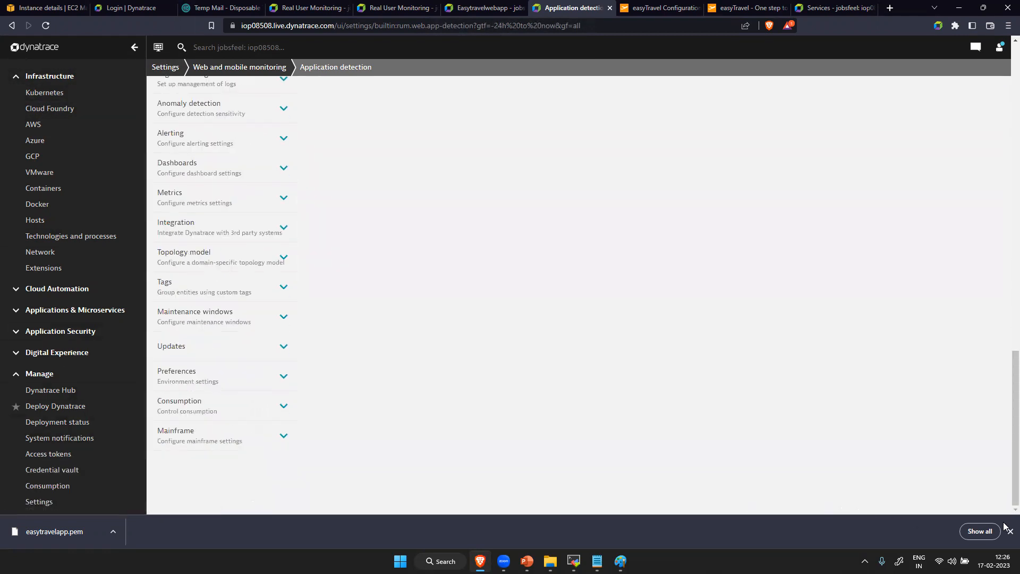
{"action": "left_click", "coordinate": [1009, 531]}
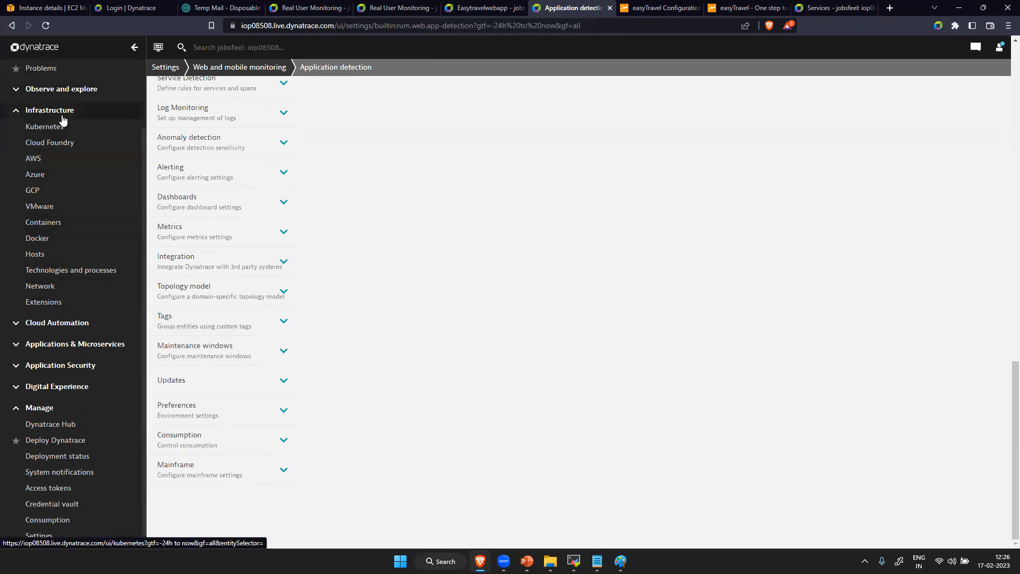
{"action": "scroll", "coordinate": [62, 122], "scroll_direction": "up", "scroll_amount": 3}
{"action": "left_click", "coordinate": [70, 77]}
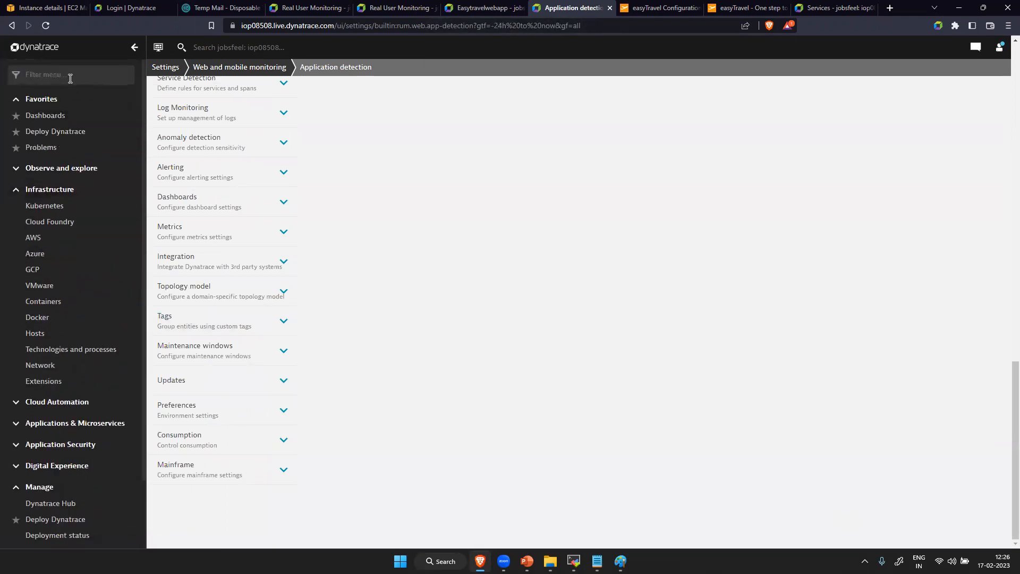
{"action": "type", "text": "web"}
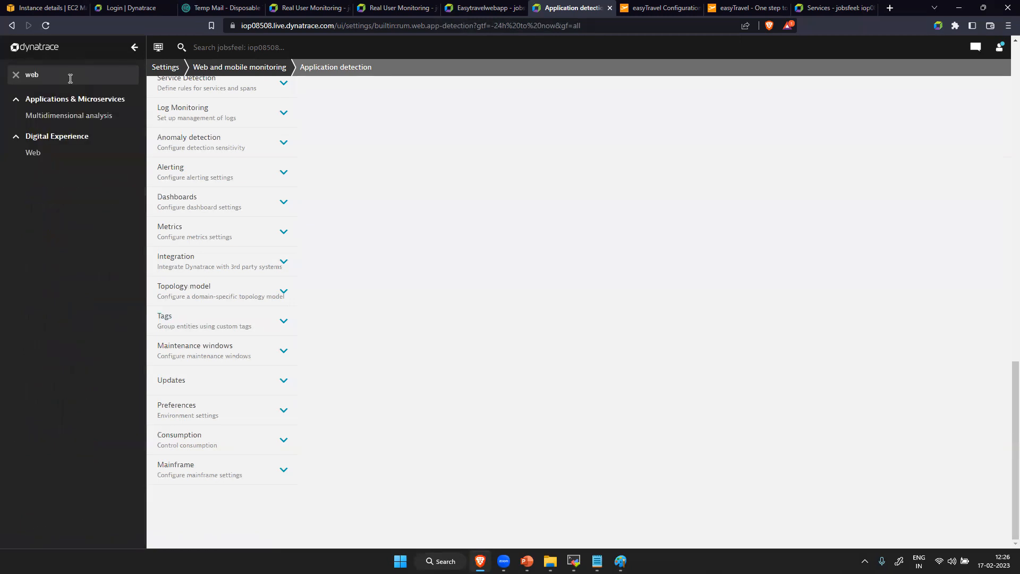
{"action": "left_click", "coordinate": [46, 156]}
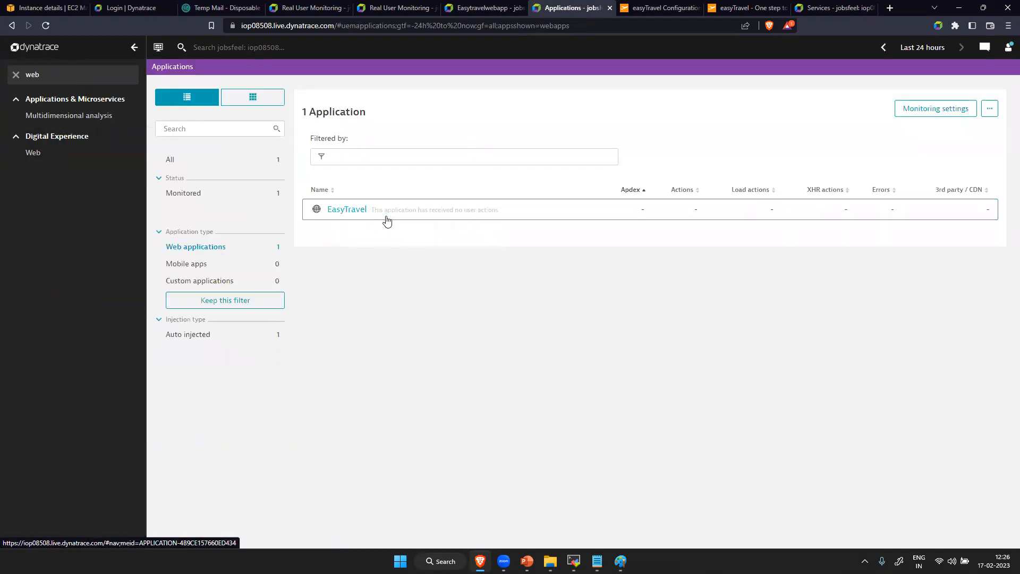
{"action": "left_click", "coordinate": [347, 218]}
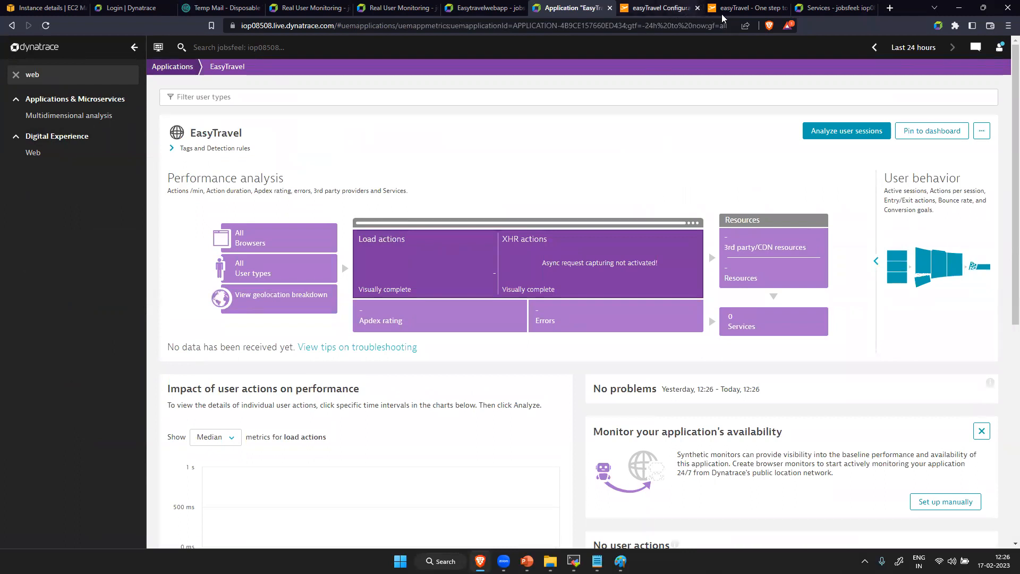
- Switch to the easyTravel website, log out of the current session and open the login form
{"action": "left_click", "coordinate": [738, 8]}
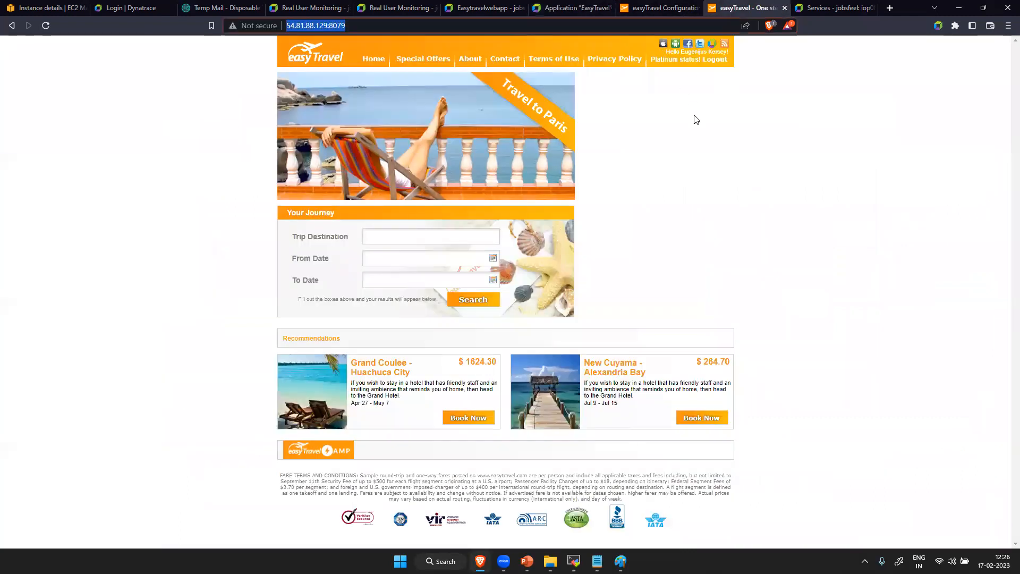
{"action": "left_click", "coordinate": [717, 60]}
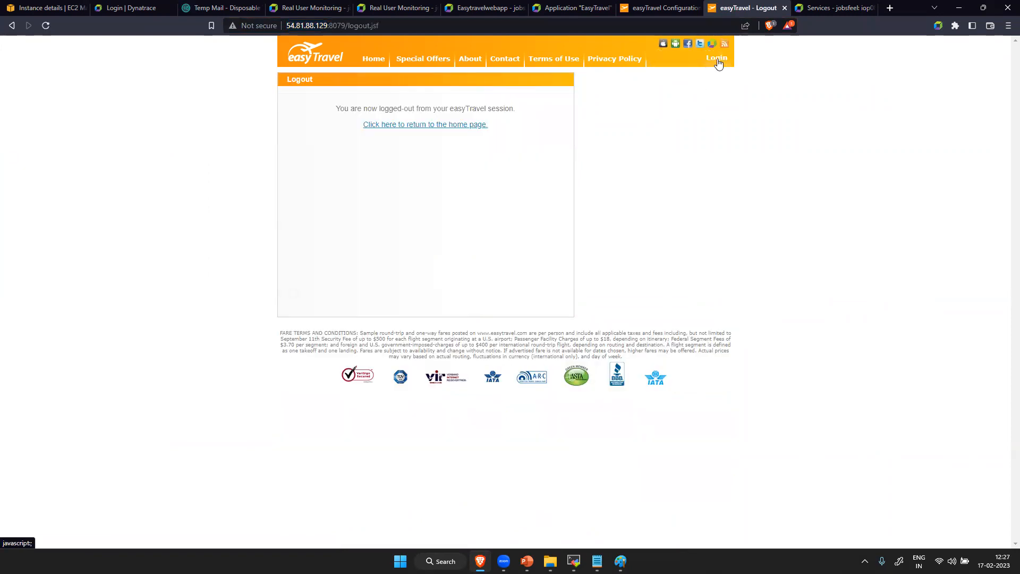
{"action": "left_click", "coordinate": [717, 59]}
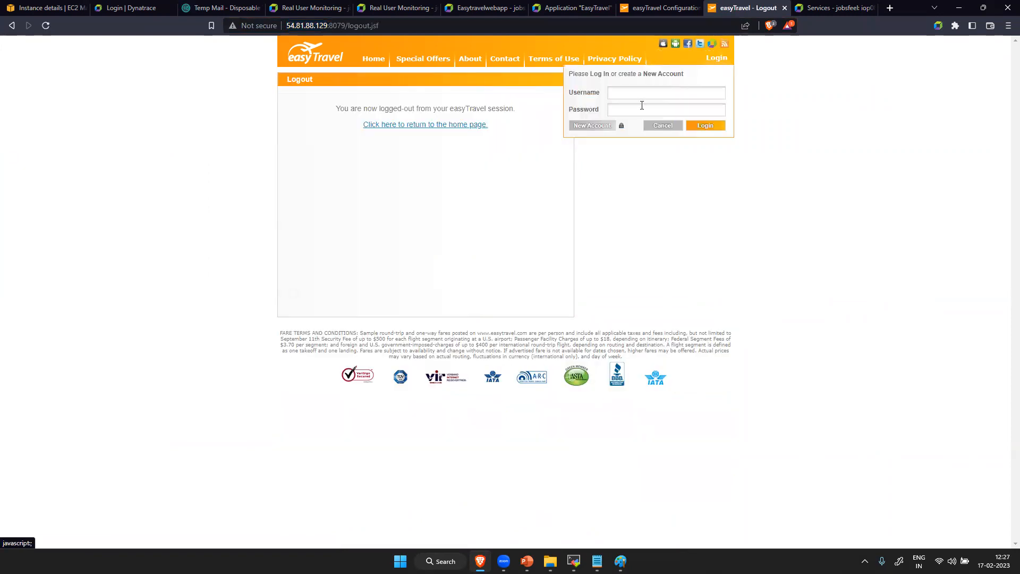
- Try to log in to easyTravel with the first account in the suggested user list
{"action": "left_click", "coordinate": [621, 126]}
{"action": "left_click", "coordinate": [405, 22]}
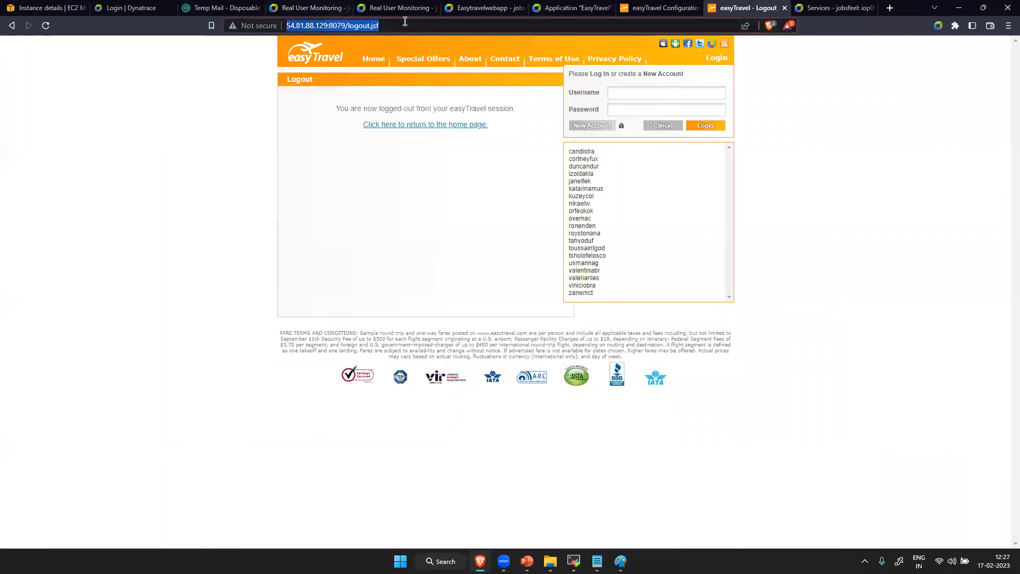
{"action": "left_click", "coordinate": [692, 537]}
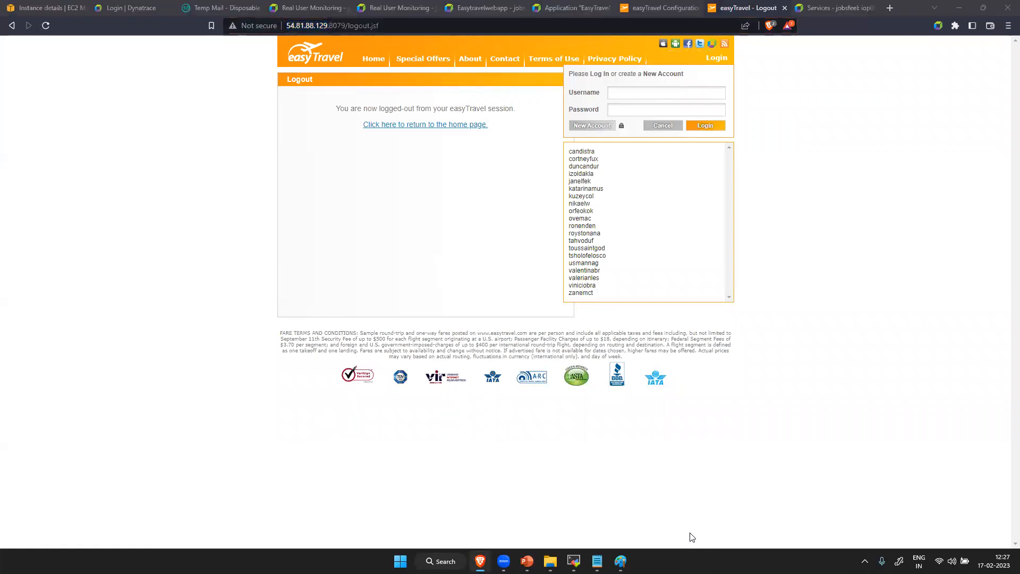
{"action": "left_click", "coordinate": [582, 153]}
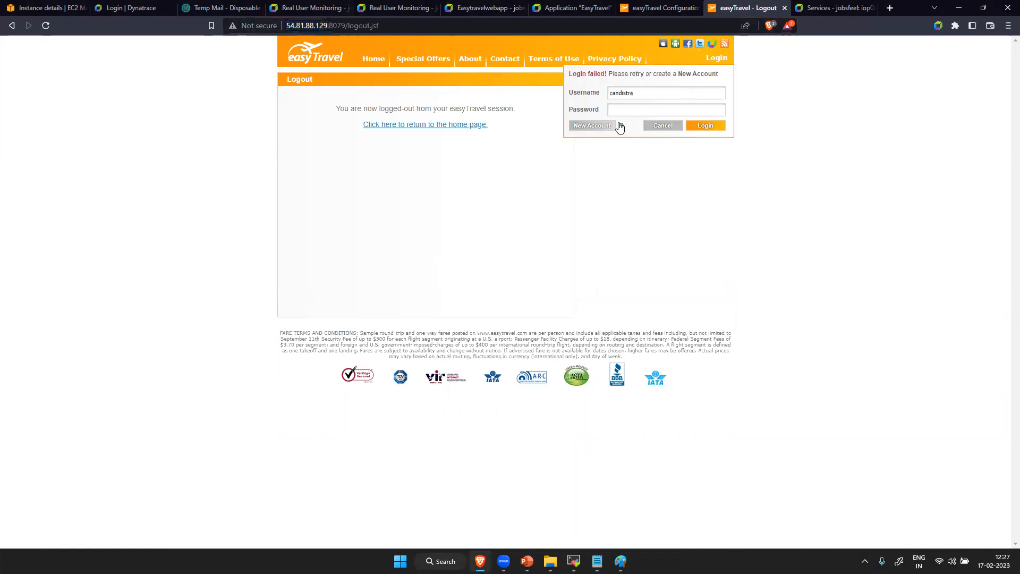
{"action": "left_click", "coordinate": [641, 99]}
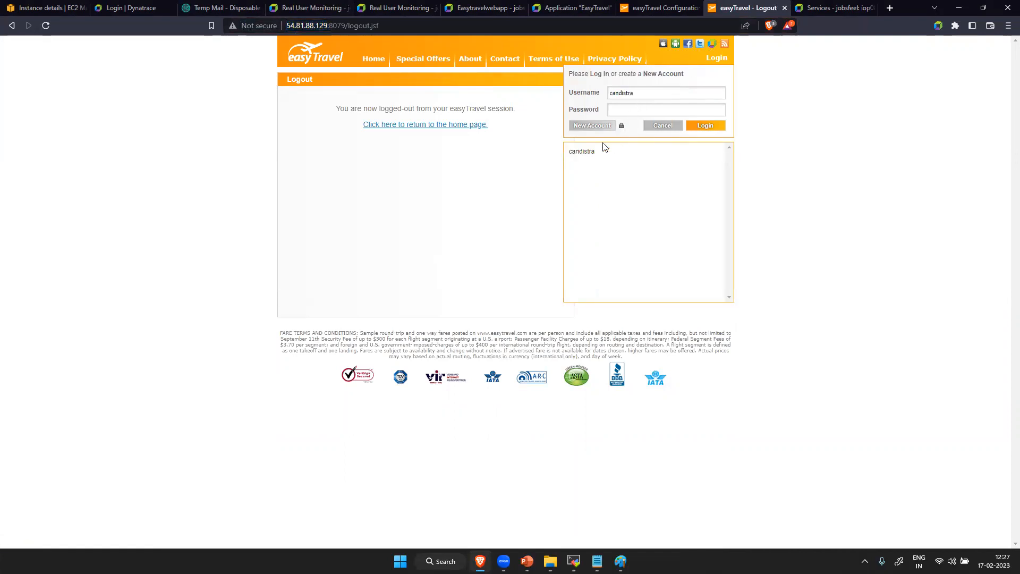
{"action": "left_click", "coordinate": [589, 153]}
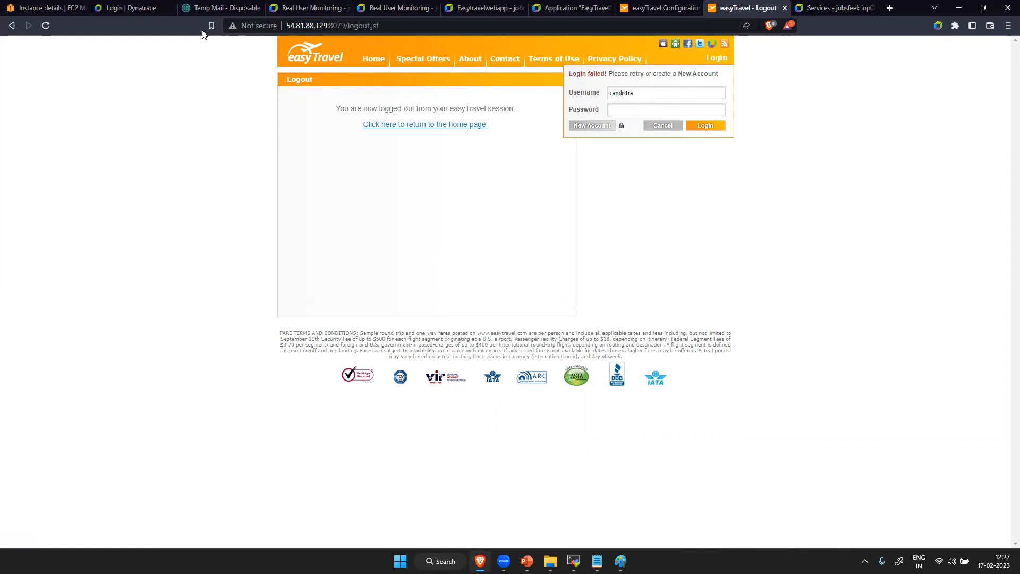
- Reload the easyTravel site, go to its home page and reopen the login form's suggested user list
{"action": "left_click", "coordinate": [46, 25]}
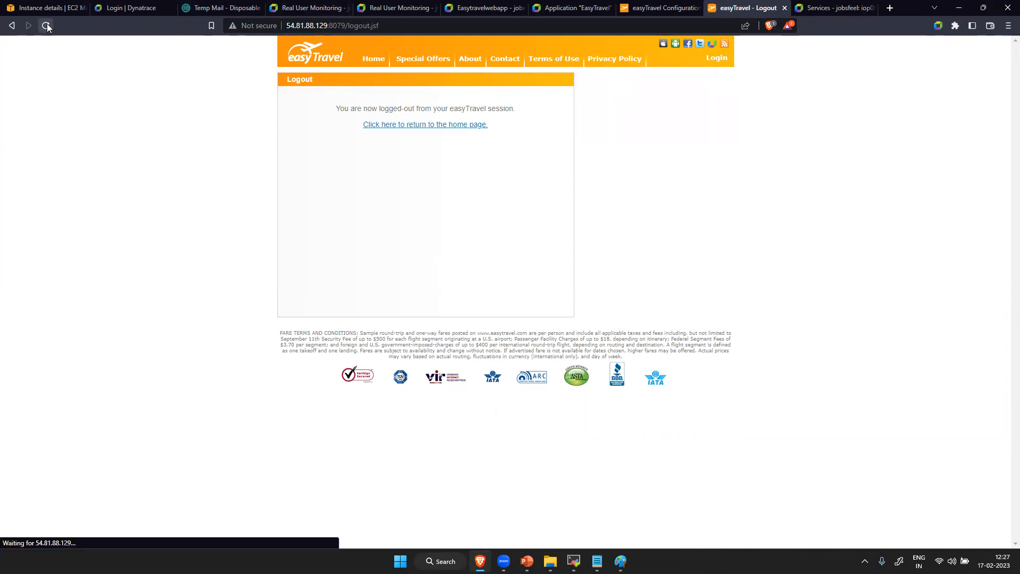
{"action": "left_click", "coordinate": [367, 60]}
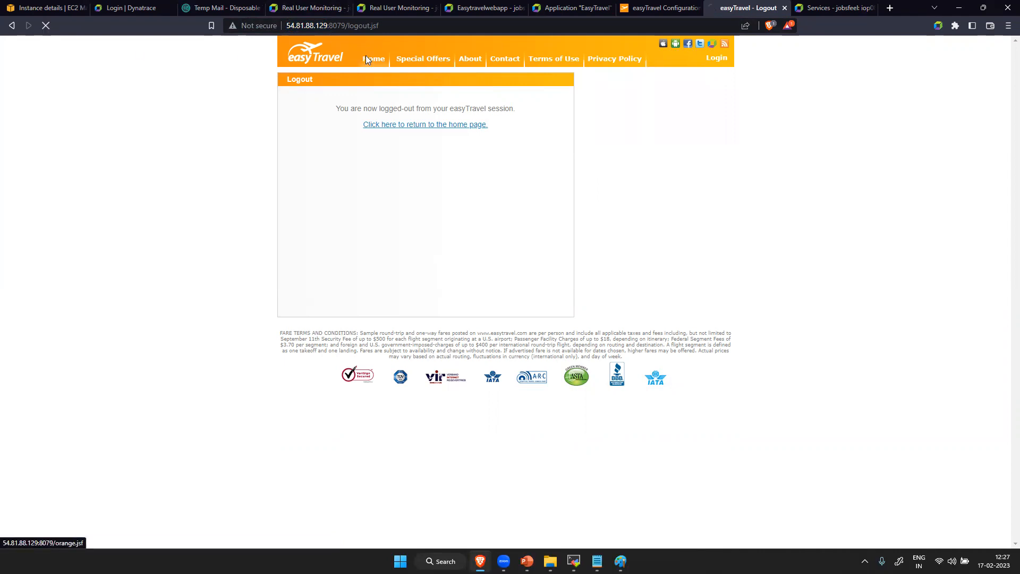
{"action": "left_click", "coordinate": [716, 58]}
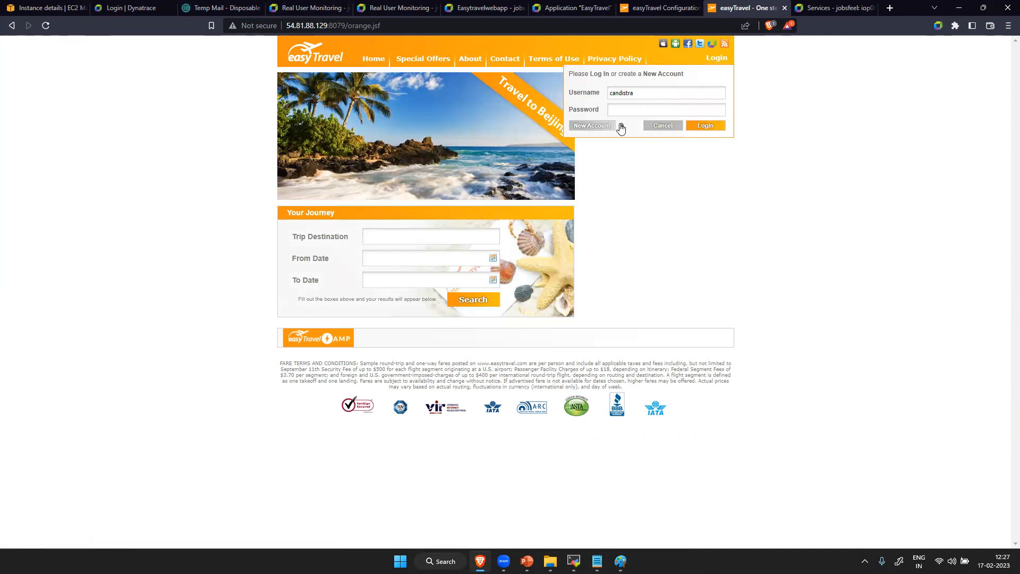
{"action": "left_click", "coordinate": [621, 128]}
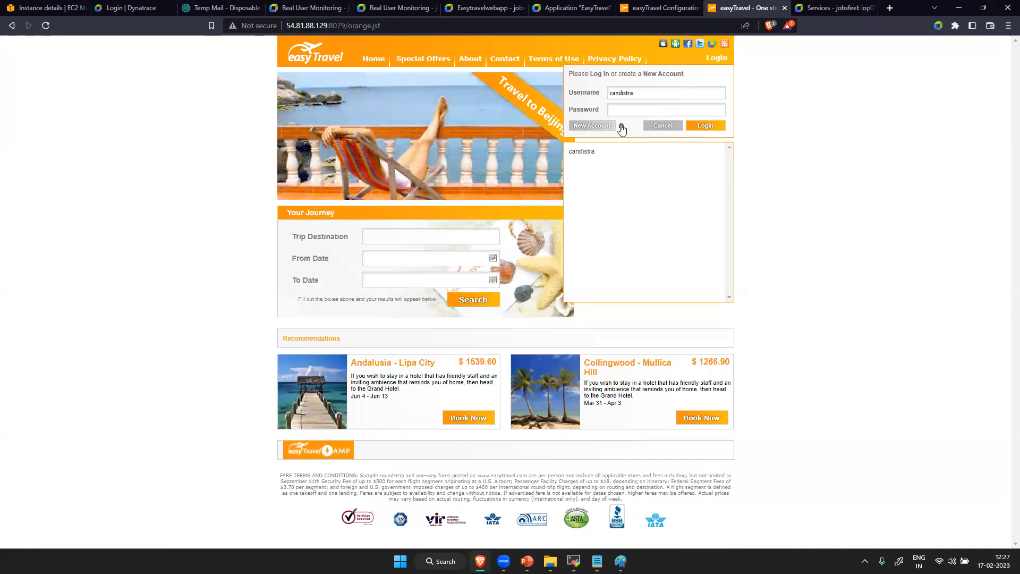
- Check the scenarios and the operating state of the Baselining Demo services on the easyTravel configuration page
{"action": "left_click", "coordinate": [656, 8]}
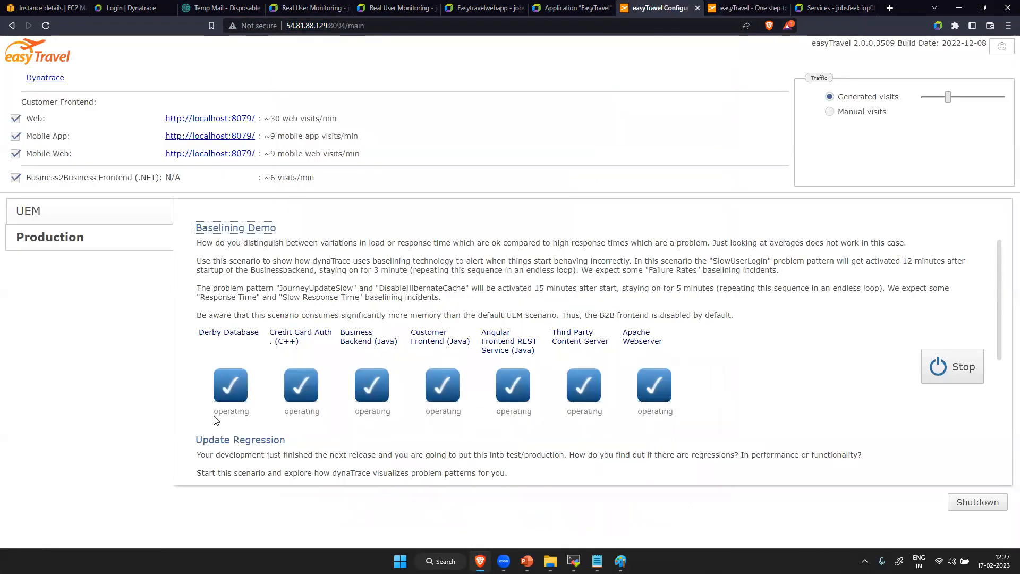
{"action": "scroll", "coordinate": [283, 423], "scroll_direction": "down", "scroll_amount": 5}
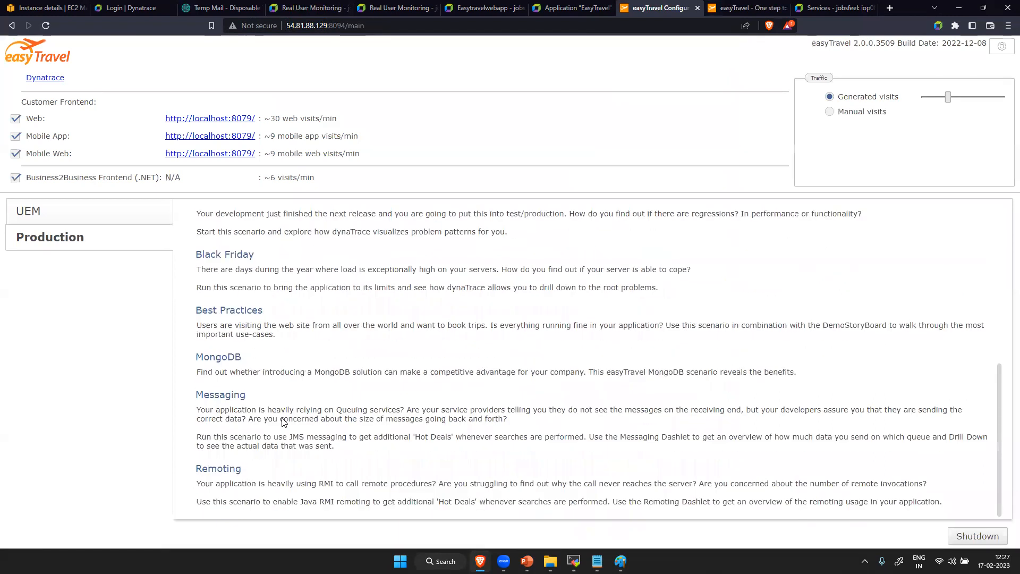
{"action": "scroll", "coordinate": [284, 417], "scroll_direction": "up", "scroll_amount": 6}
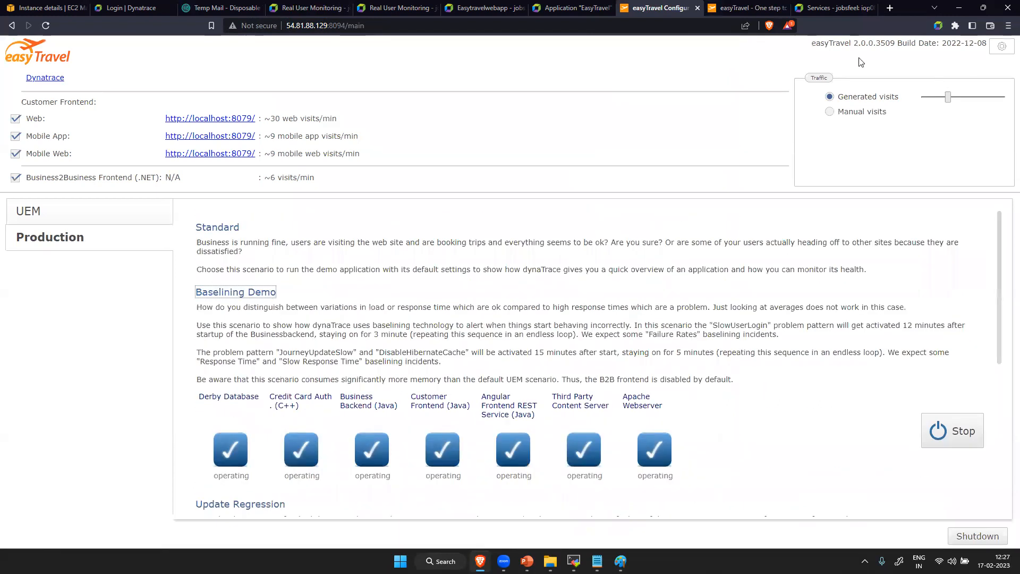
- Reload the easyTravel website, clear the prefilled username and log in with a different account from the suggested user list
{"action": "left_click", "coordinate": [746, 8]}
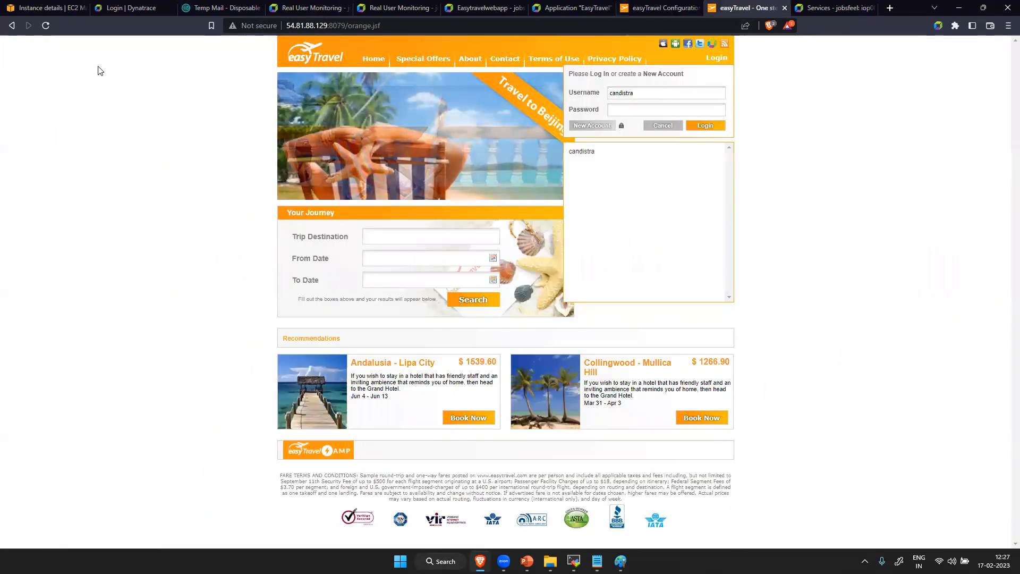
{"action": "left_click", "coordinate": [46, 26]}
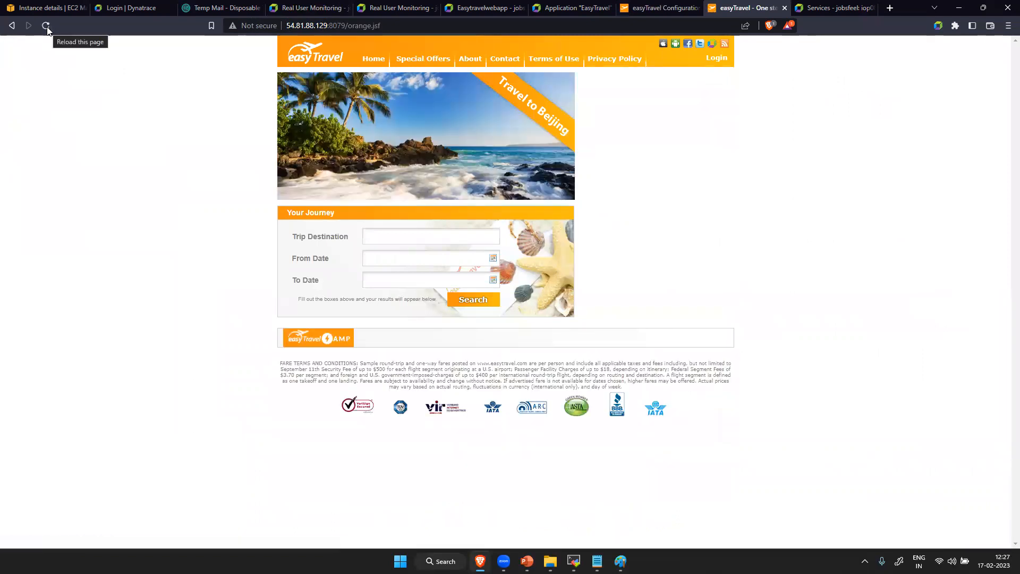
{"action": "left_click", "coordinate": [718, 59]}
{"action": "left_click", "coordinate": [651, 89]}
{"action": "key", "text": "BackSpace"}
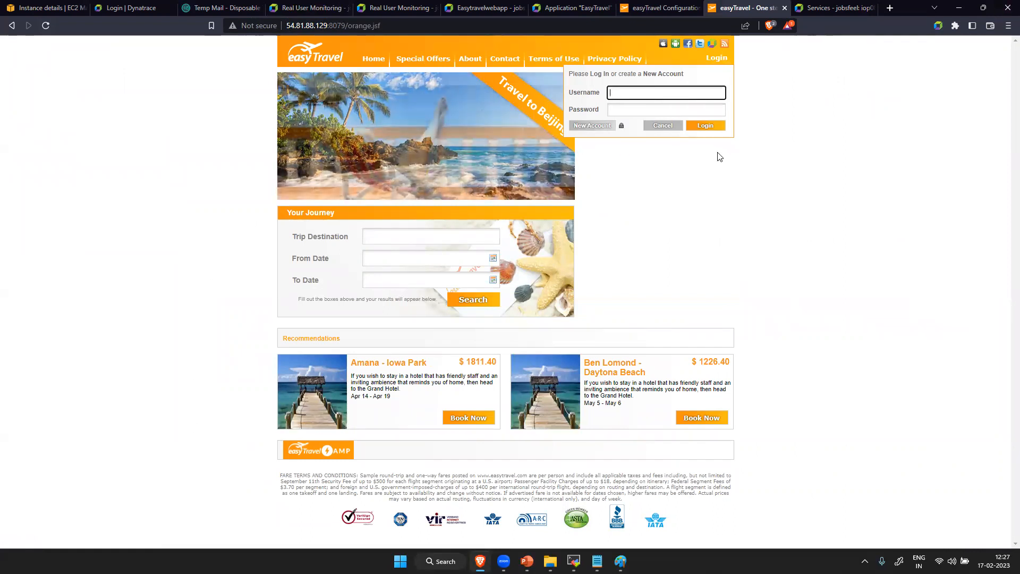
{"action": "left_click", "coordinate": [623, 130]}
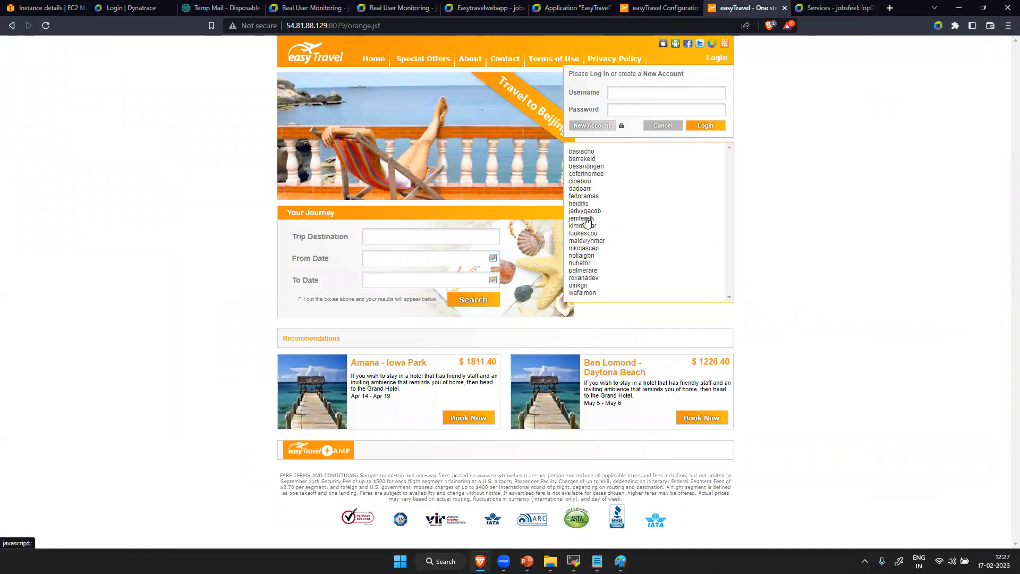
{"action": "left_click", "coordinate": [587, 221]}
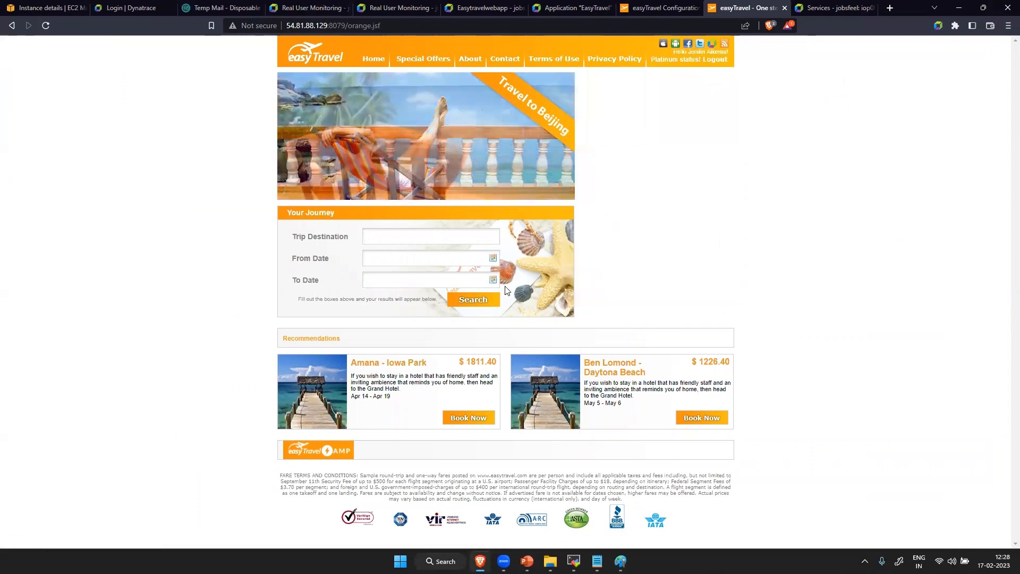
- Book a recommended trip for 2 adults with the prefilled payment details and finish the booking
{"action": "left_click", "coordinate": [477, 417]}
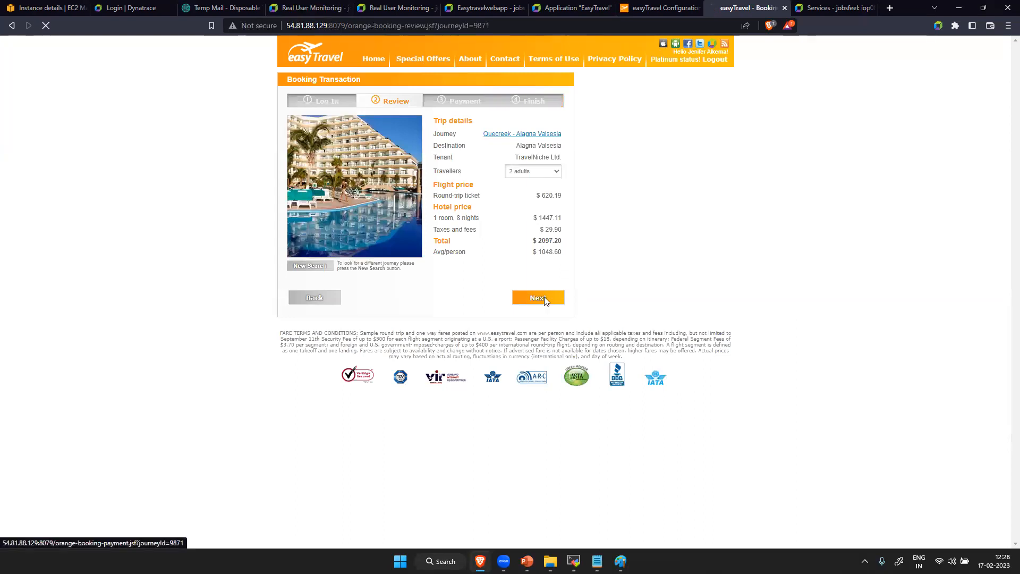
{"action": "left_click", "coordinate": [544, 298]}
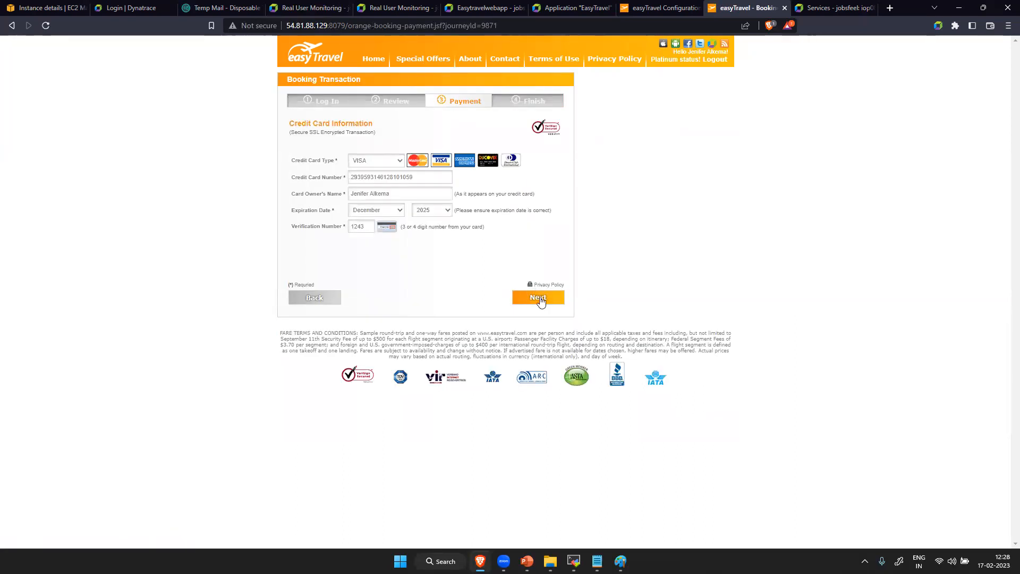
{"action": "left_click", "coordinate": [539, 298]}
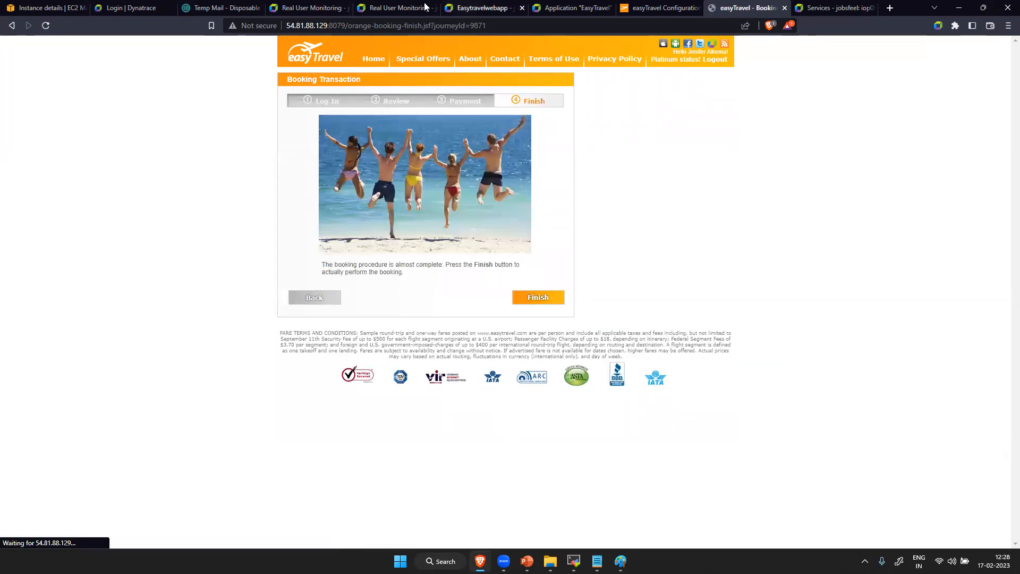
- Switch back to the EasyTravel application in Dynatrace and return to the Applications list to check its user activity
{"action": "left_click", "coordinate": [466, 6]}
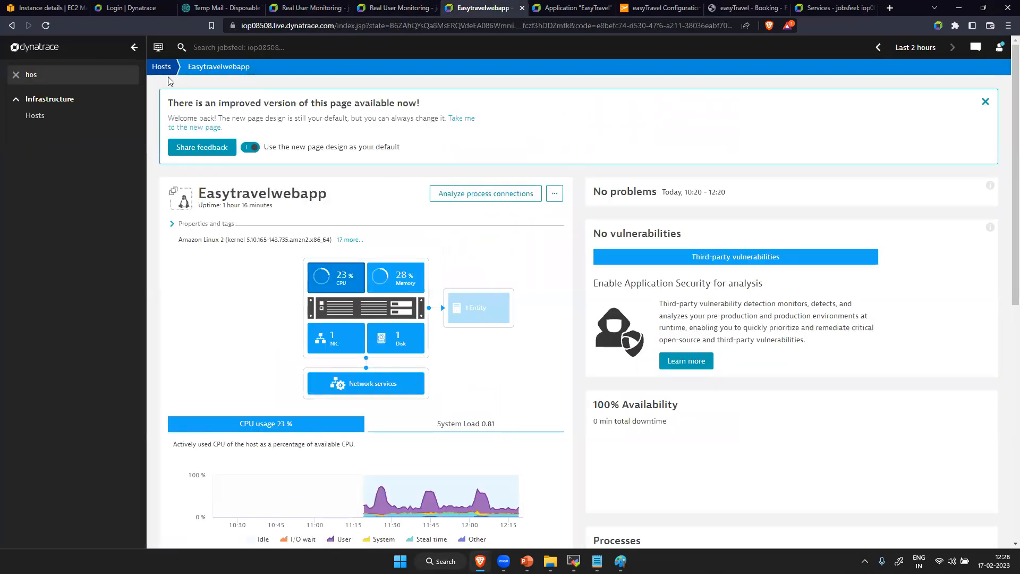
{"action": "left_click_drag", "start_coordinate": [403, 5], "coordinate": [314, 5]}
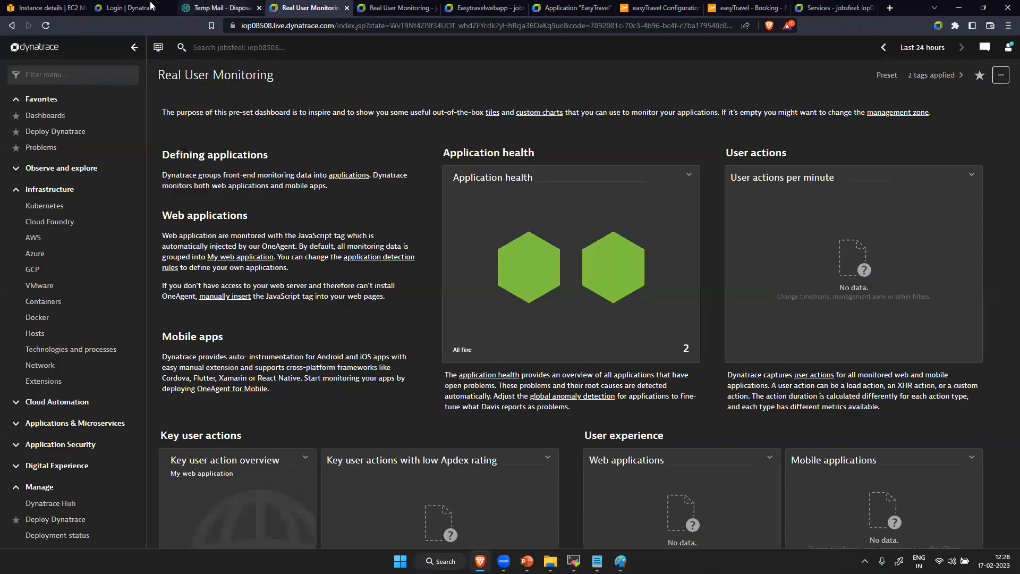
{"action": "left_click", "coordinate": [585, 12]}
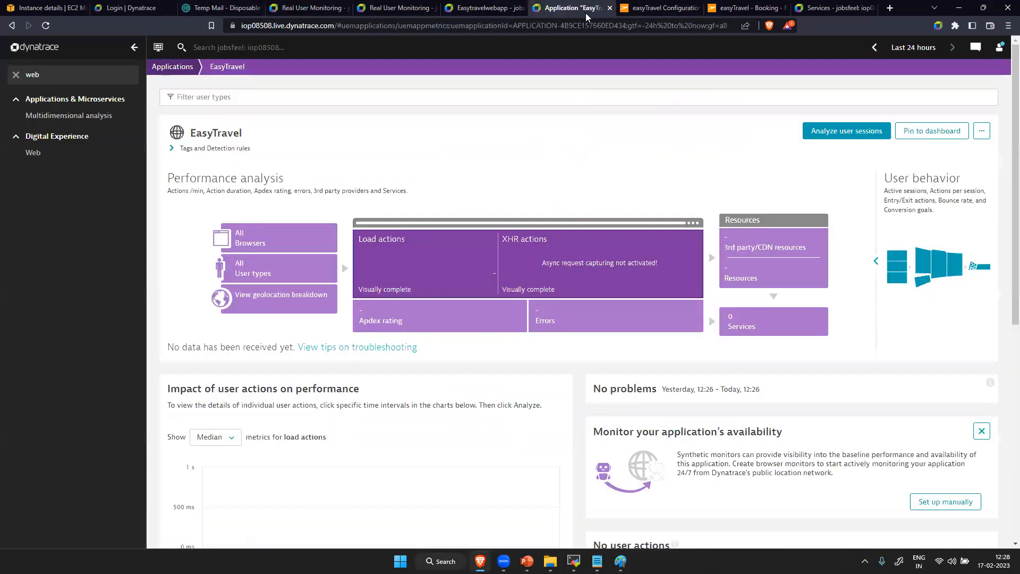
{"action": "left_click", "coordinate": [177, 68]}
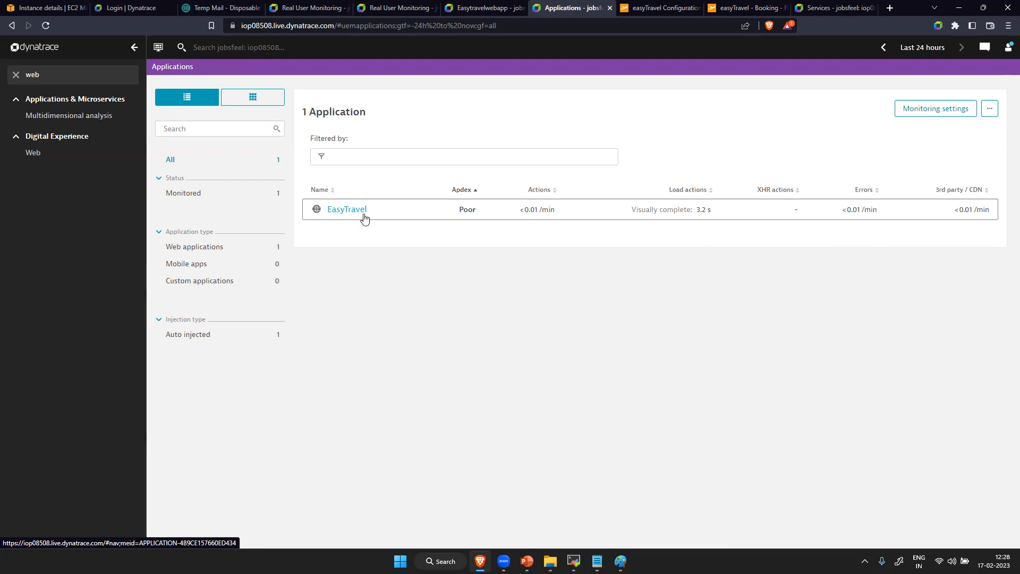
- Switch to the easyTravel website, return to its home page and record the page's network requests on reload with the developer tools
{"action": "left_click", "coordinate": [743, 5]}
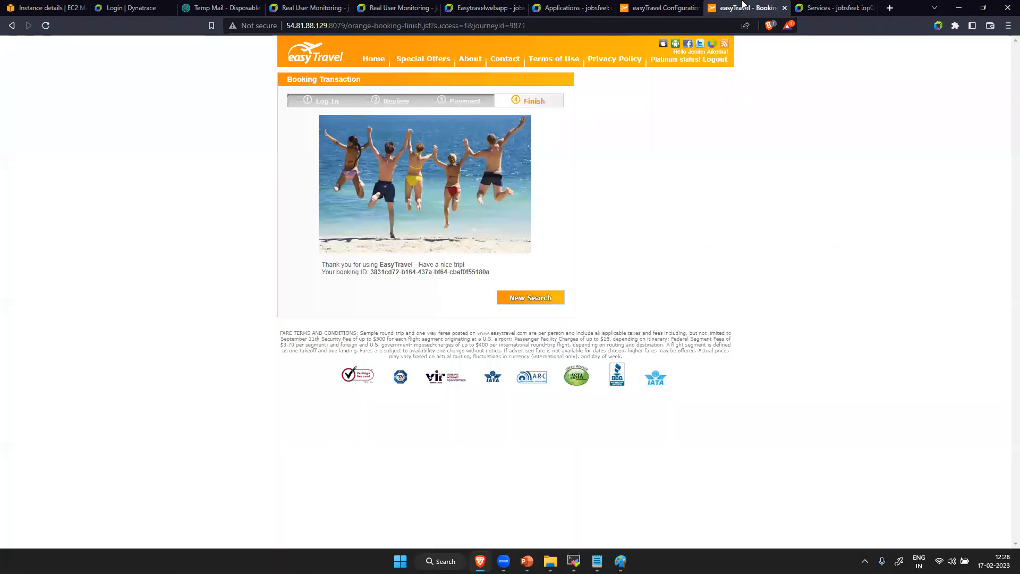
{"action": "left_click", "coordinate": [374, 60]}
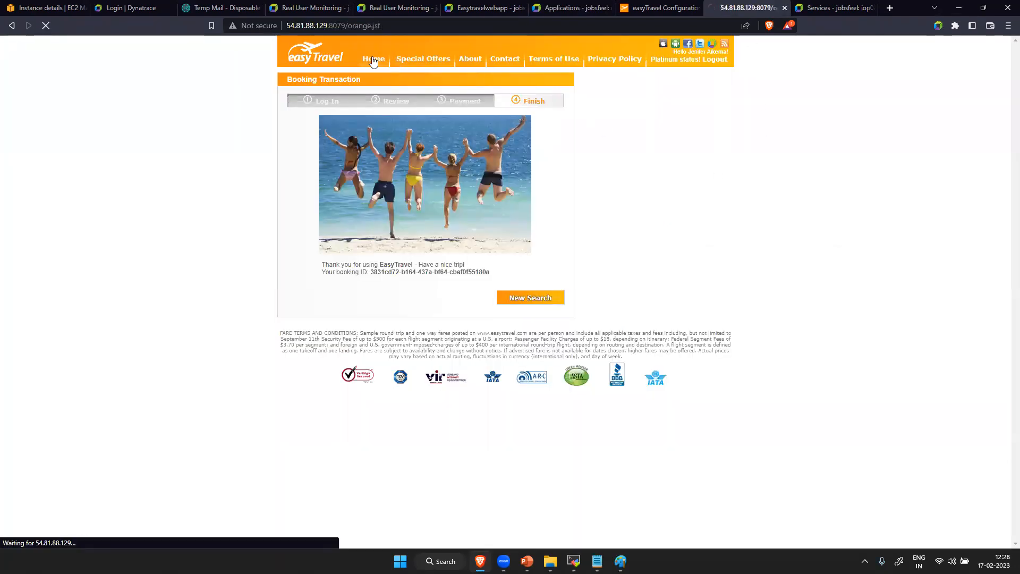
{"action": "right_click", "coordinate": [778, 258]}
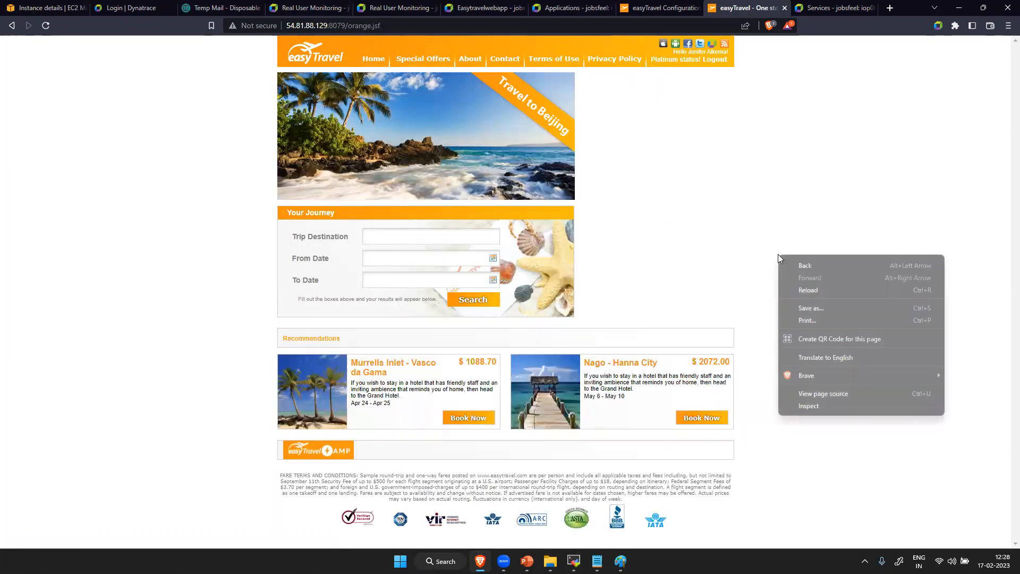
{"action": "left_click", "coordinate": [819, 407]}
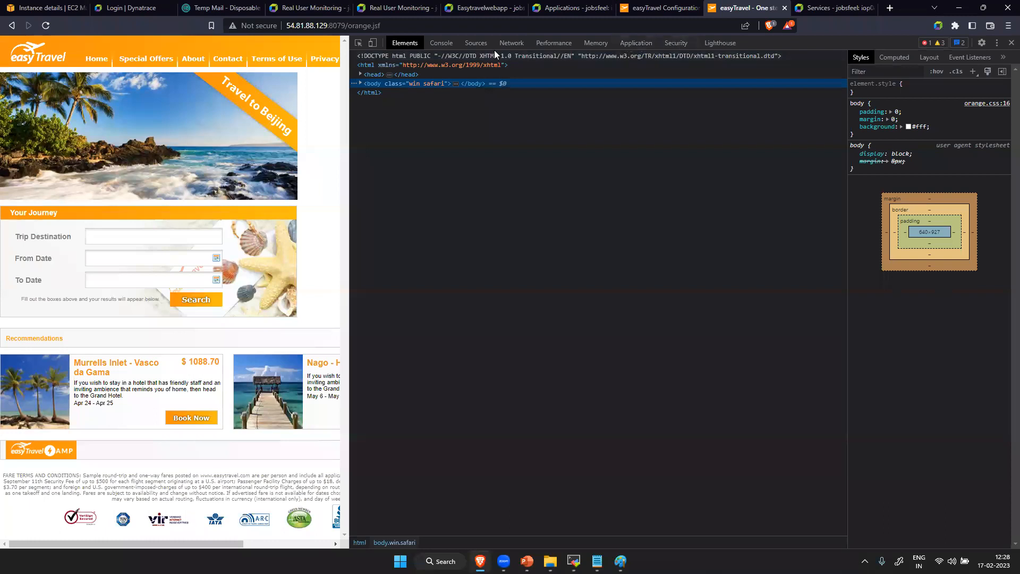
{"action": "left_click", "coordinate": [508, 43]}
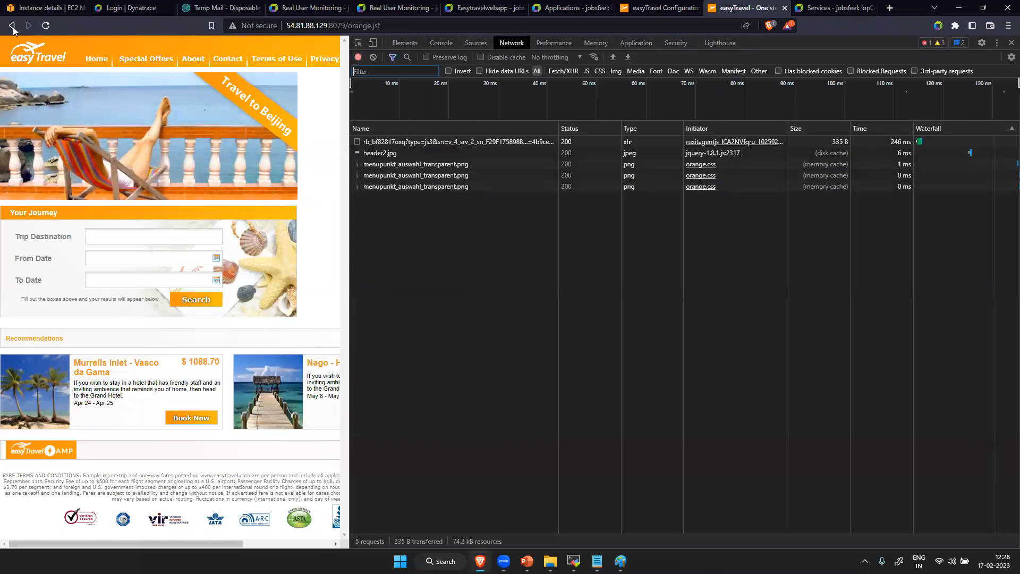
{"action": "left_click", "coordinate": [45, 26]}
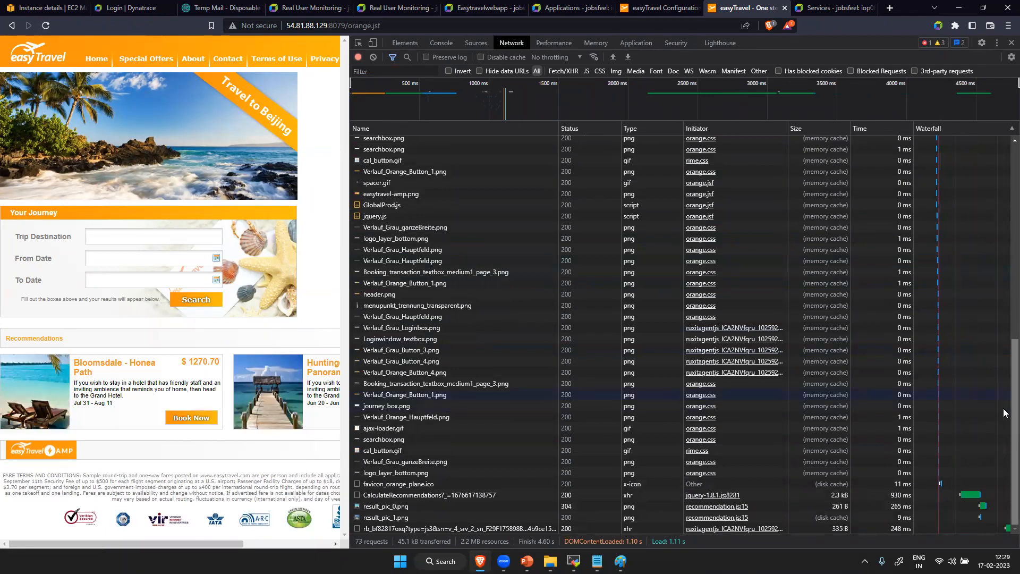
- Find the ruxitagentjs script among the recorded requests and compare its request URL with the host and port of the website address
{"action": "scroll", "coordinate": [1002, 390], "scroll_direction": "up", "scroll_amount": 5}
{"action": "scroll", "coordinate": [1003, 203], "scroll_direction": "up", "scroll_amount": 3}
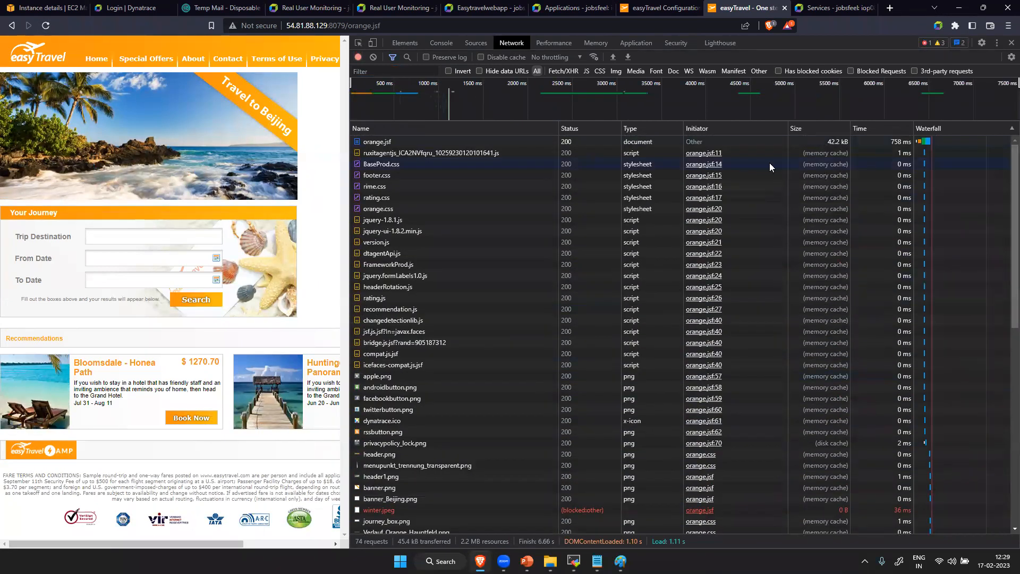
{"action": "left_click", "coordinate": [429, 153]}
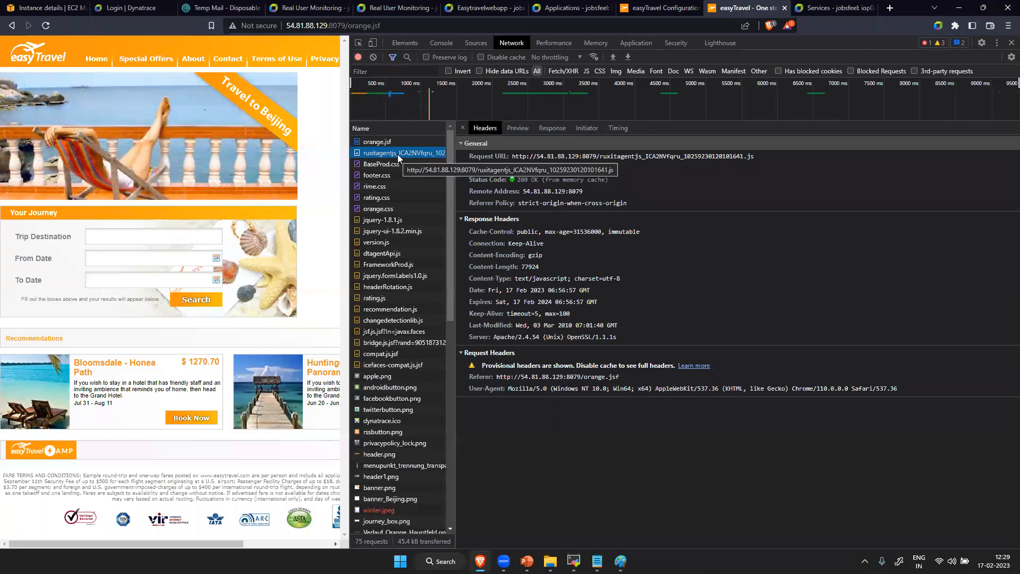
{"action": "left_click", "coordinate": [594, 156]}
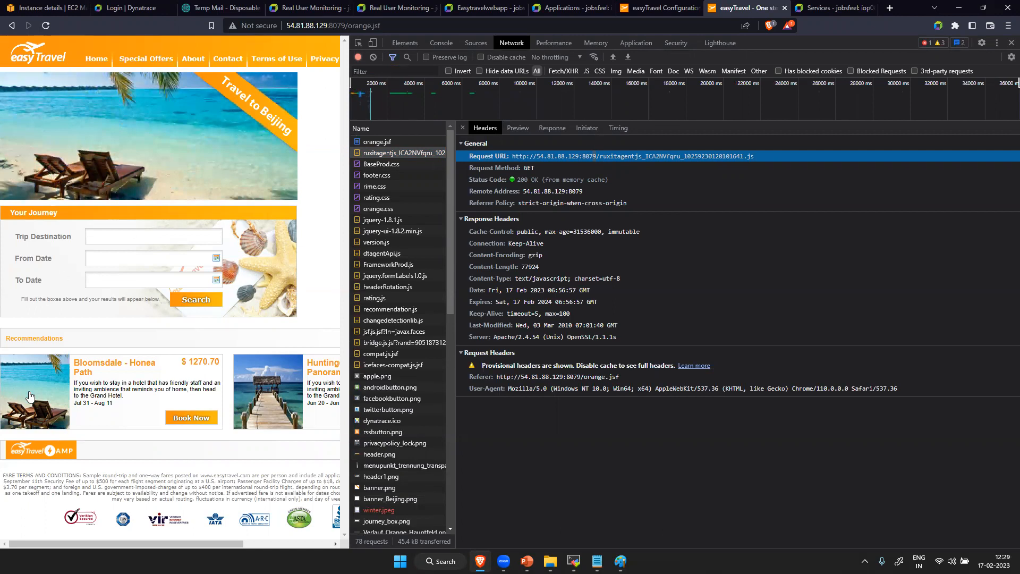
{"action": "left_click_drag", "start_coordinate": [345, 23], "coordinate": [280, 31]}
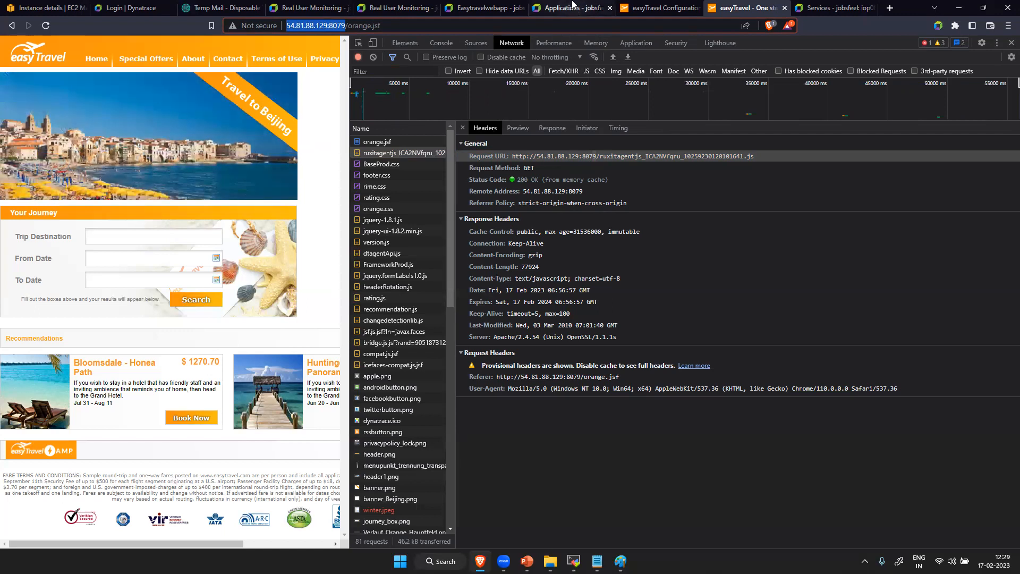
- Switch back to Dynatrace, open the EasyTravel application and review its performance overview and top user actions
{"action": "left_click", "coordinate": [481, 8]}
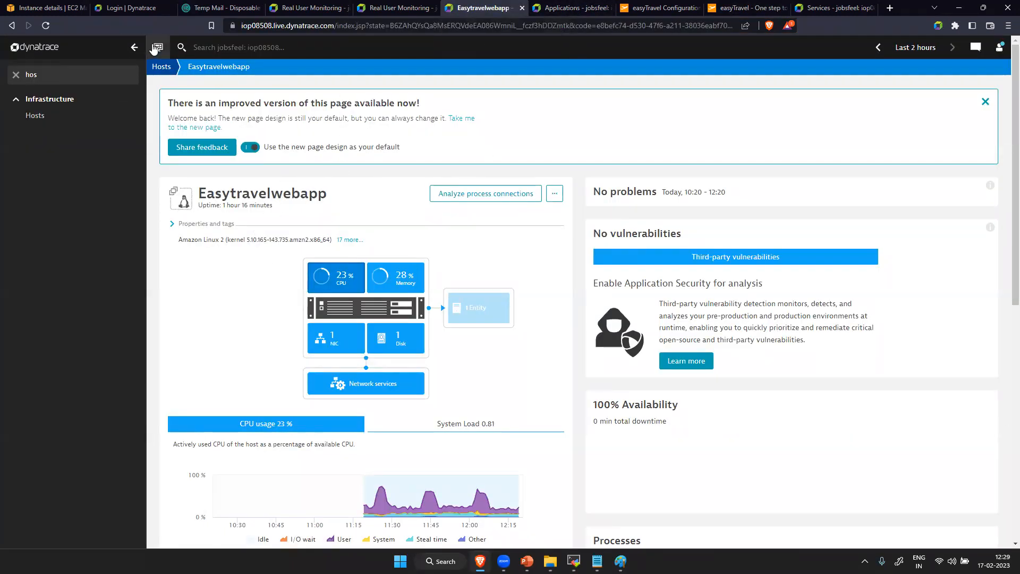
{"action": "left_click", "coordinate": [367, 7]}
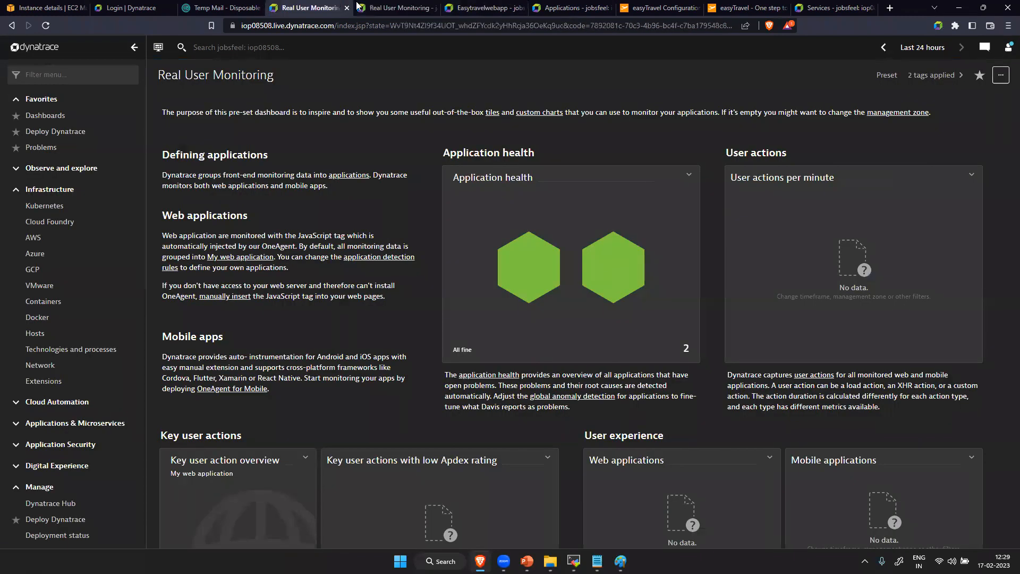
{"action": "left_click", "coordinate": [567, 7]}
{"action": "left_click", "coordinate": [375, 211]}
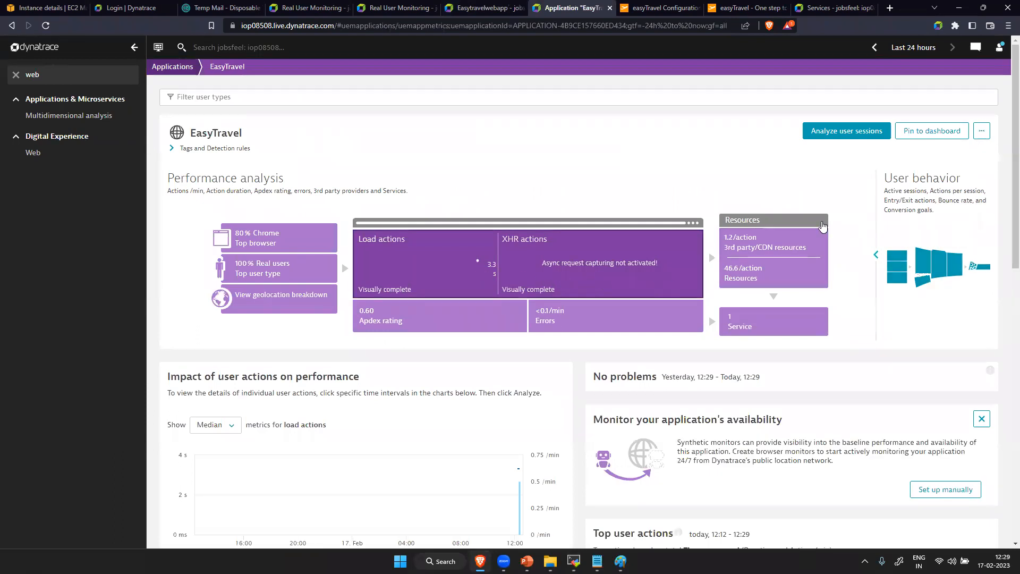
{"action": "scroll", "coordinate": [487, 361], "scroll_direction": "down", "scroll_amount": 5}
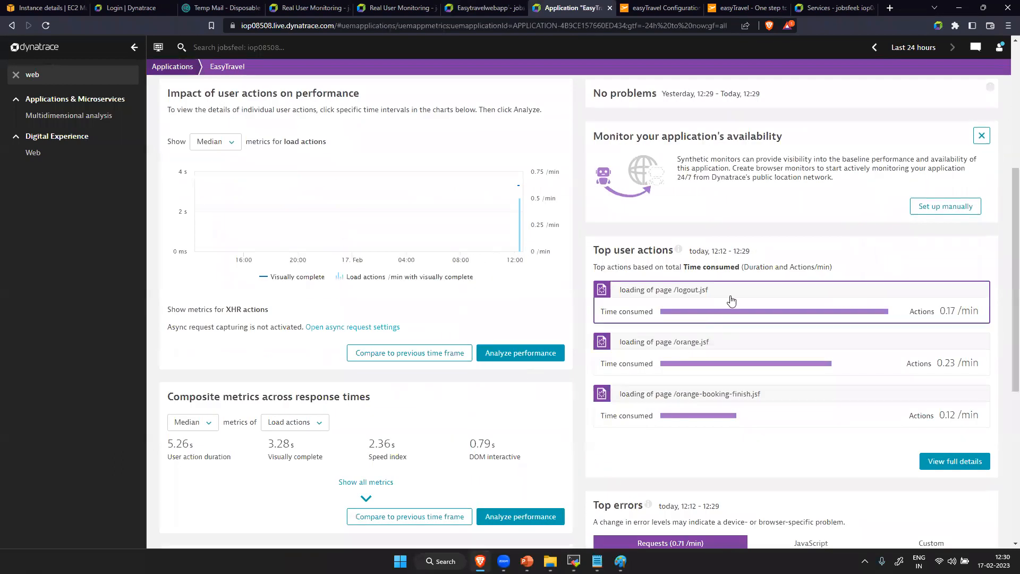
{"action": "scroll", "coordinate": [967, 171], "scroll_direction": "up", "scroll_amount": 5}
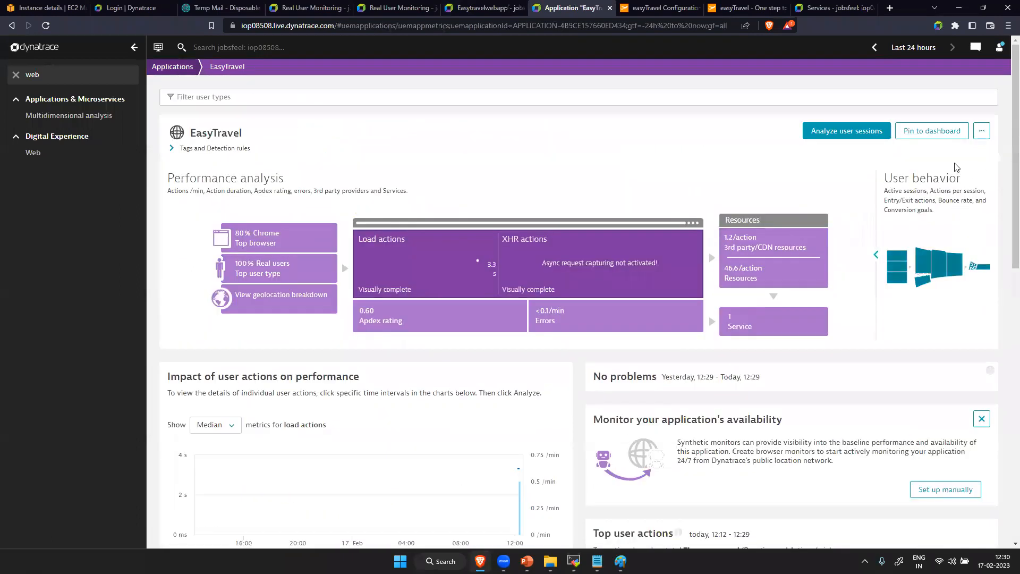
- Open the EasyTravel application's settings and check the RUM JavaScript version under Injection
{"action": "left_click", "coordinate": [981, 131]}
{"action": "left_click", "coordinate": [940, 148]}
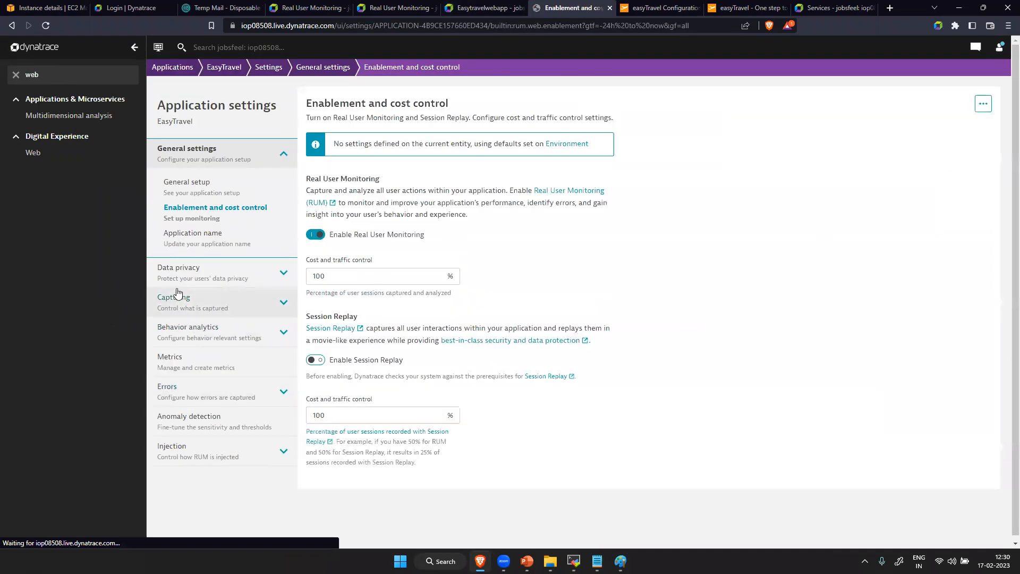
{"action": "left_click", "coordinate": [201, 464]}
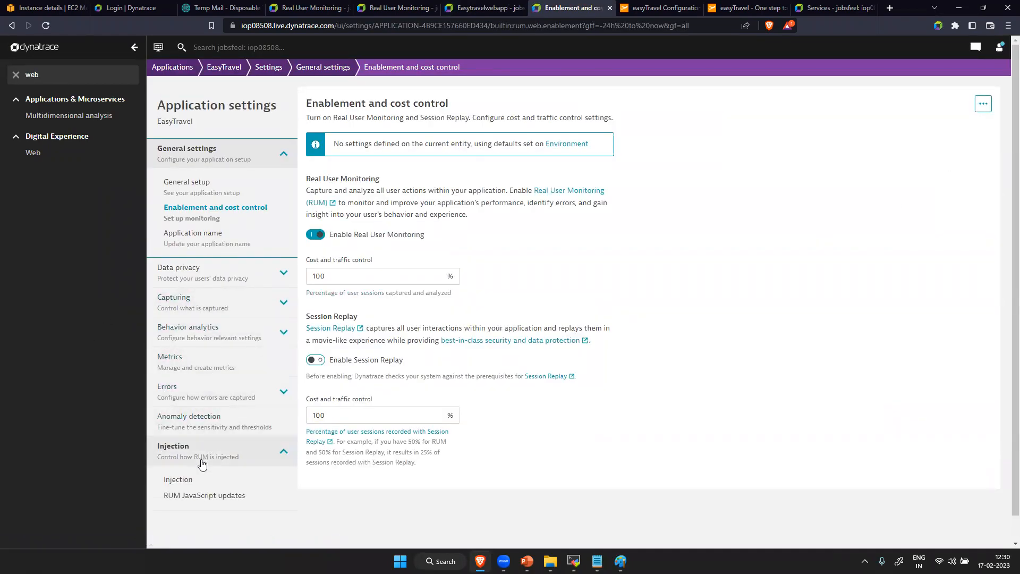
{"action": "left_click", "coordinate": [205, 499]}
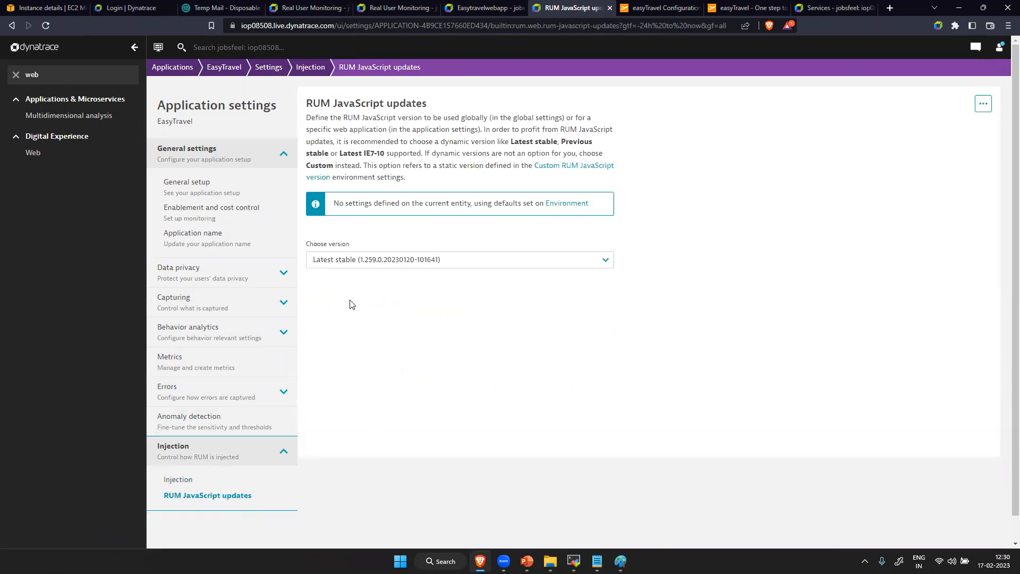
- Check the automatic injection format, show the manual insertion snippet and highlight the ruxitagentjs file name in it
{"action": "left_click", "coordinate": [180, 480]}
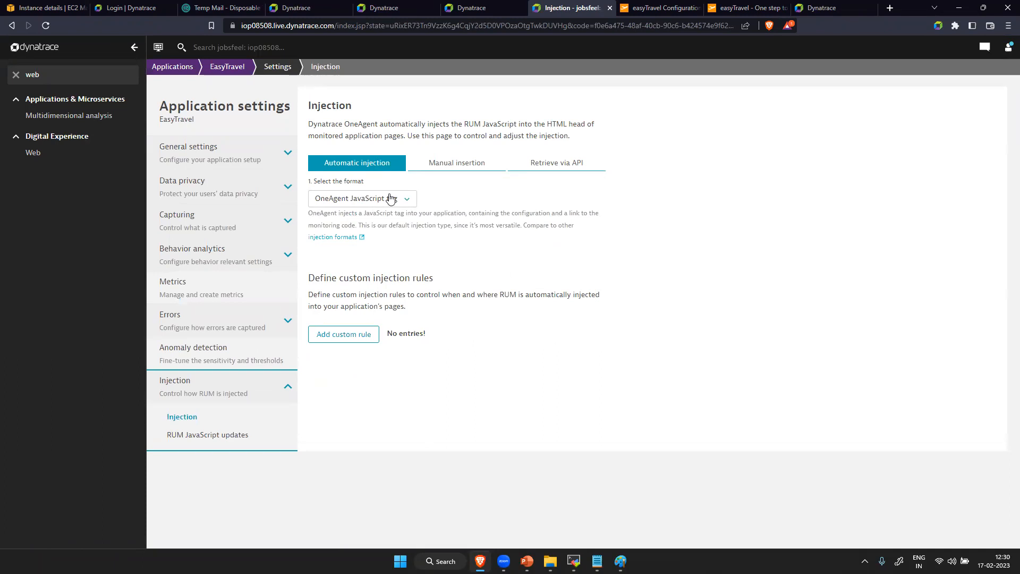
{"action": "left_click", "coordinate": [398, 205]}
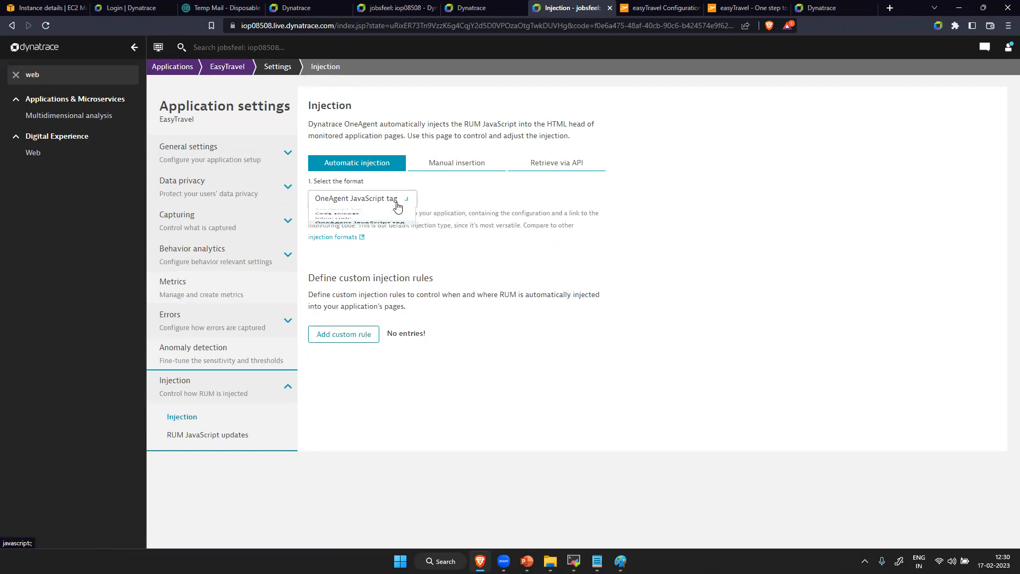
{"action": "left_click", "coordinate": [467, 163]}
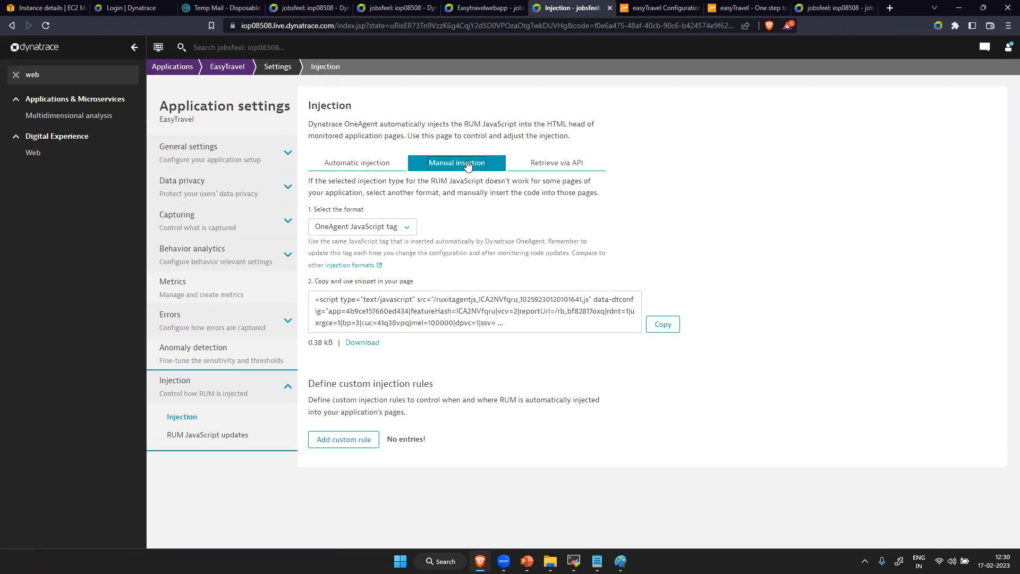
{"action": "left_click_drag", "start_coordinate": [497, 322], "coordinate": [310, 281]}
{"action": "left_click", "coordinate": [530, 359]}
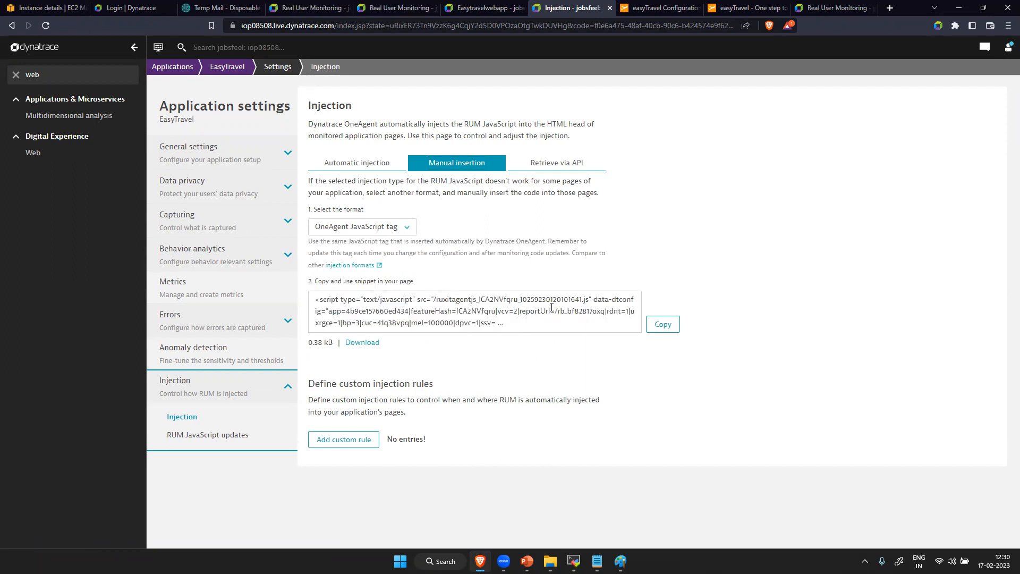
{"action": "left_click_drag", "start_coordinate": [588, 299], "coordinate": [437, 300]}
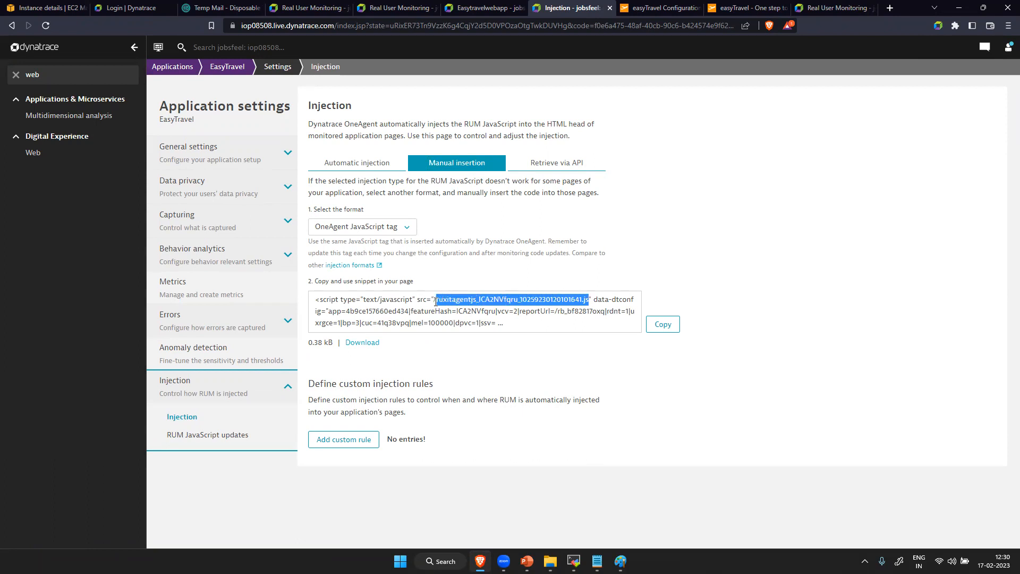
- Compare the snippet's script file name with the ruxitagentjs request URL recorded on the easyTravel website
{"action": "left_click", "coordinate": [749, 8]}
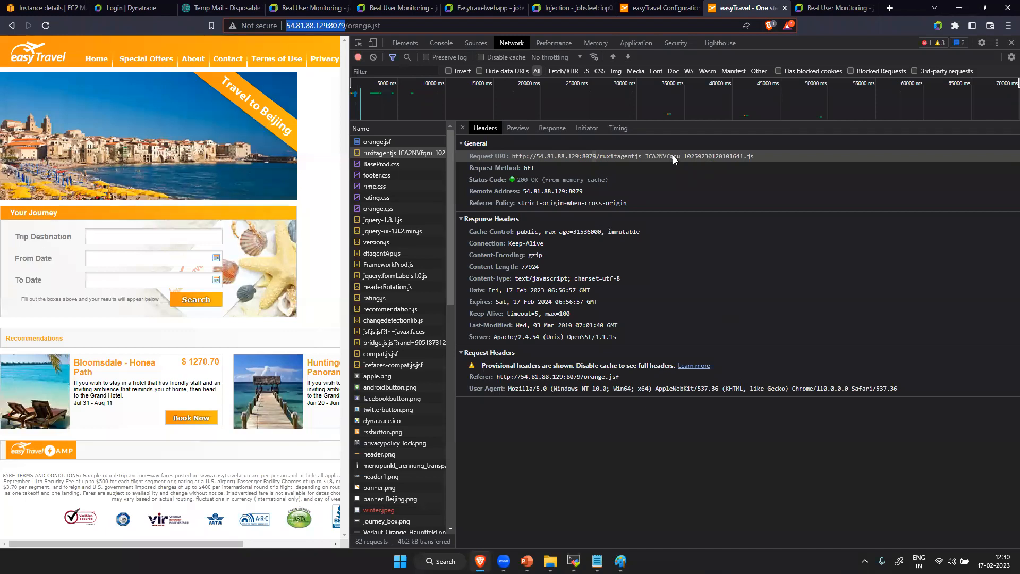
{"action": "triple_click", "coordinate": [609, 156]}
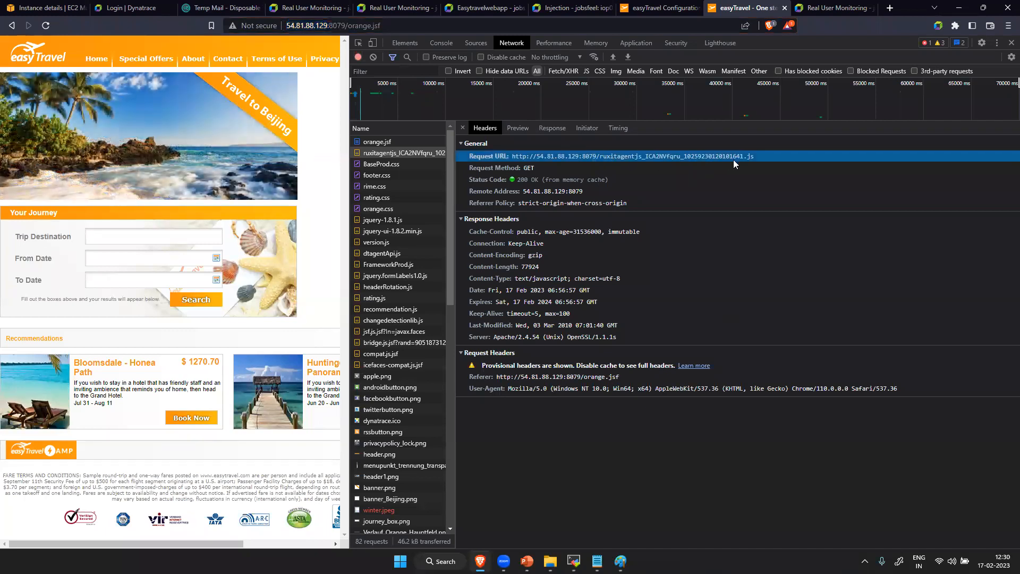
{"action": "left_click", "coordinate": [571, 8]}
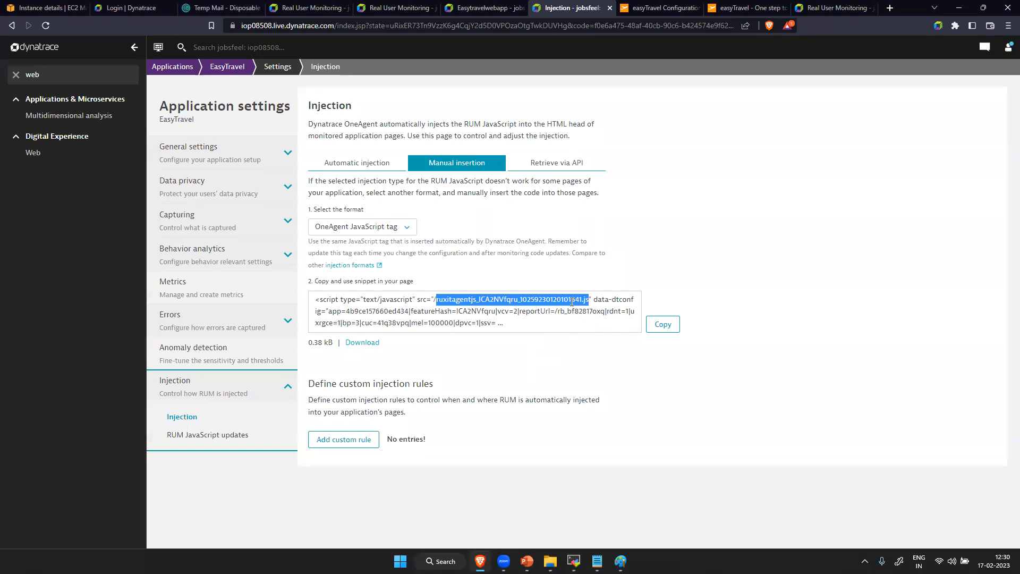
- Show the automatic injection settings again, switch to the easyTravel website and close its developer tools
{"action": "left_click", "coordinate": [350, 168]}
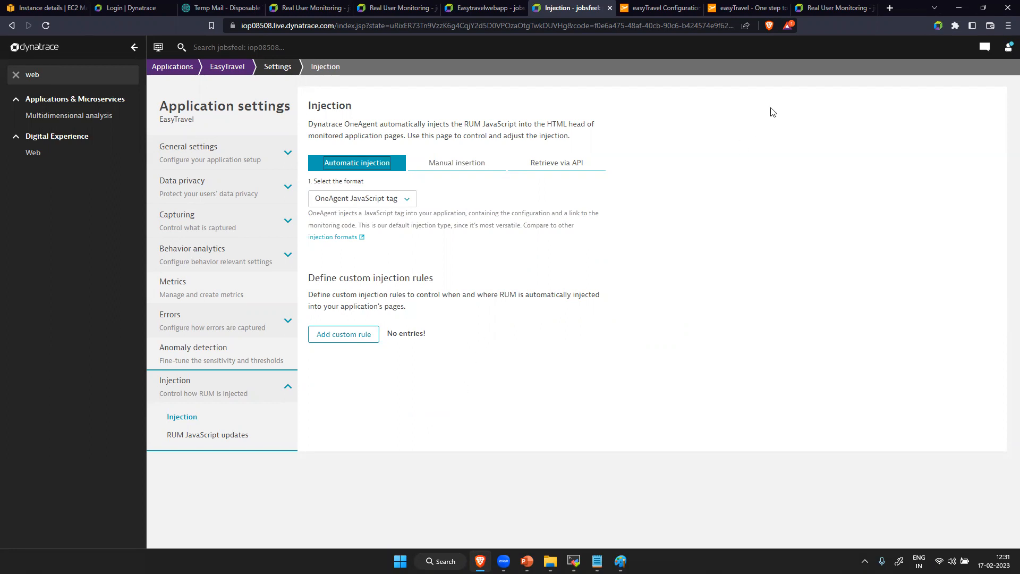
{"action": "left_click", "coordinate": [744, 8]}
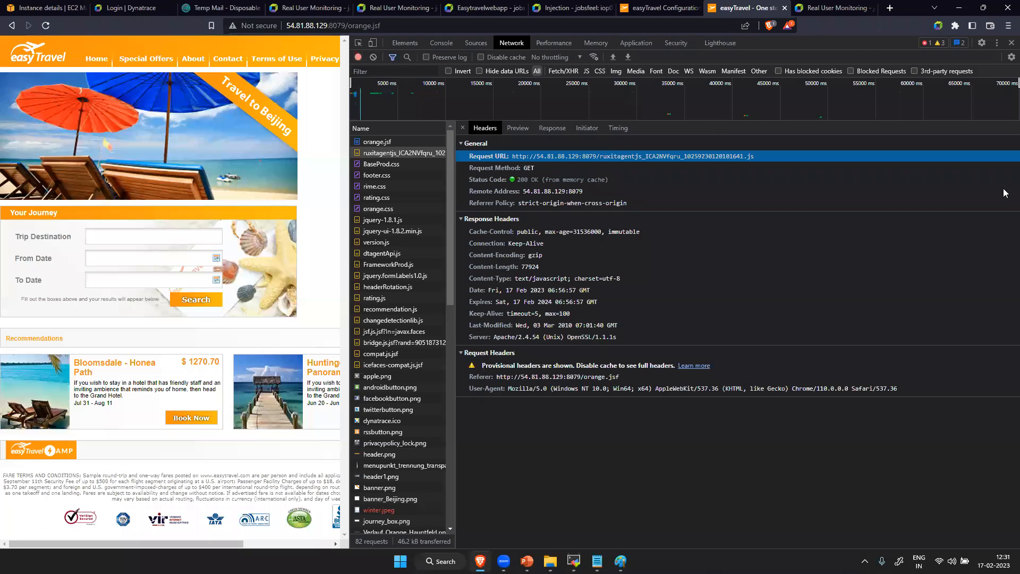
{"action": "left_click", "coordinate": [1009, 42]}
{"action": "right_click", "coordinate": [792, 291]}
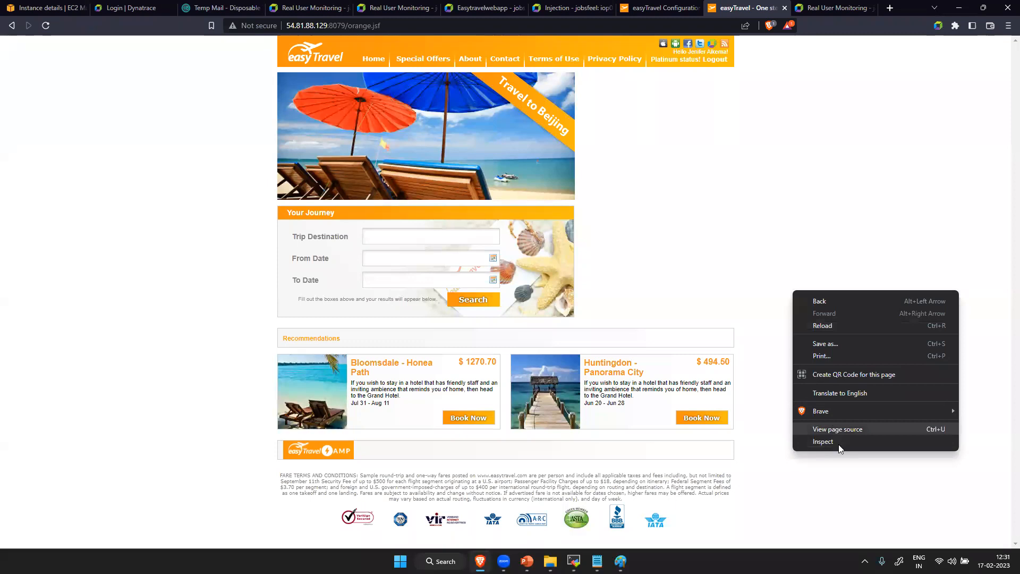
{"action": "left_click", "coordinate": [843, 475]}
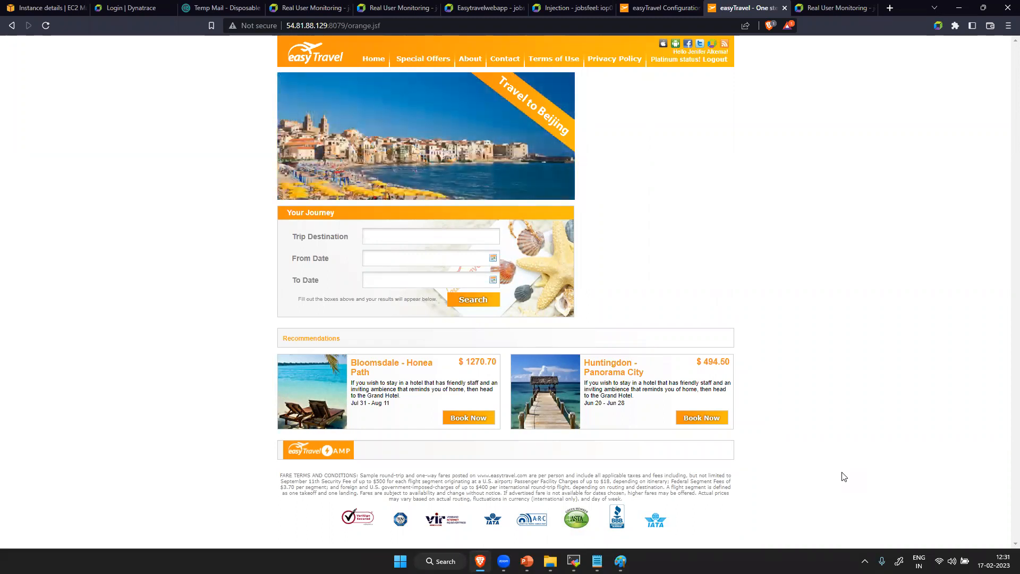
- Return to the Injection settings in Dynatrace and compare the manual insertion options with automatic injection
{"action": "left_click", "coordinate": [559, 8]}
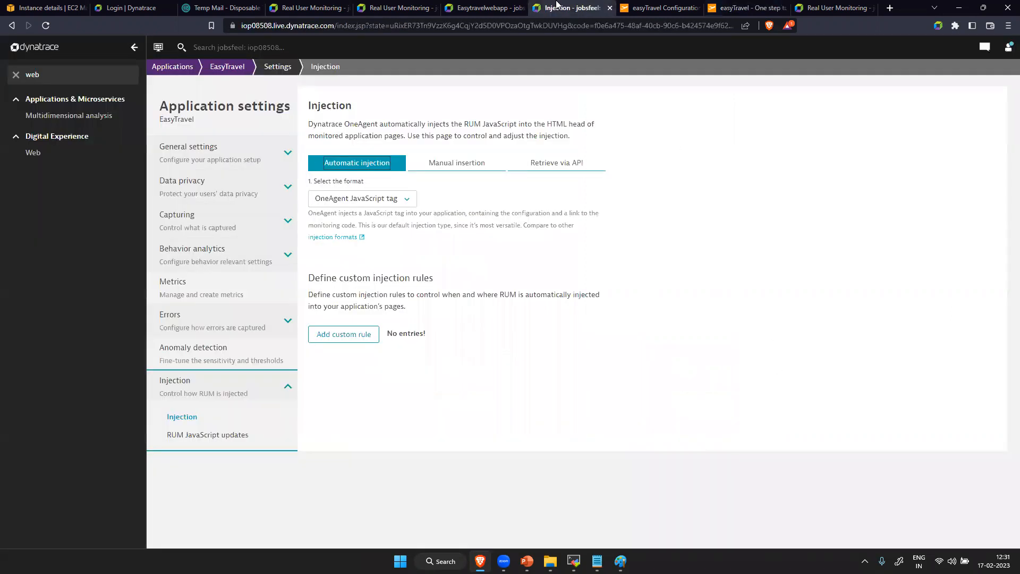
{"action": "left_click", "coordinate": [456, 165]}
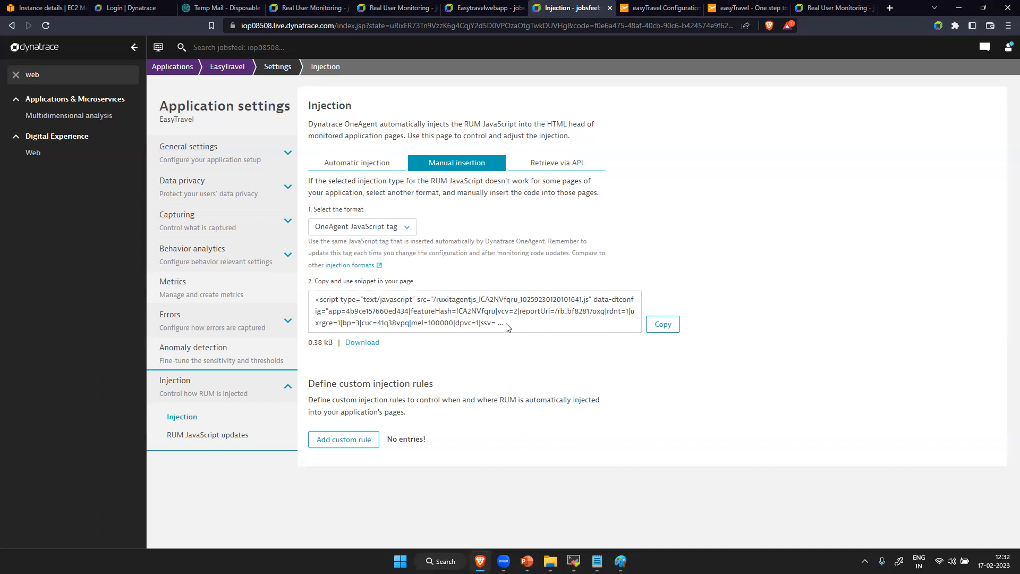
{"action": "left_click", "coordinate": [383, 164]}
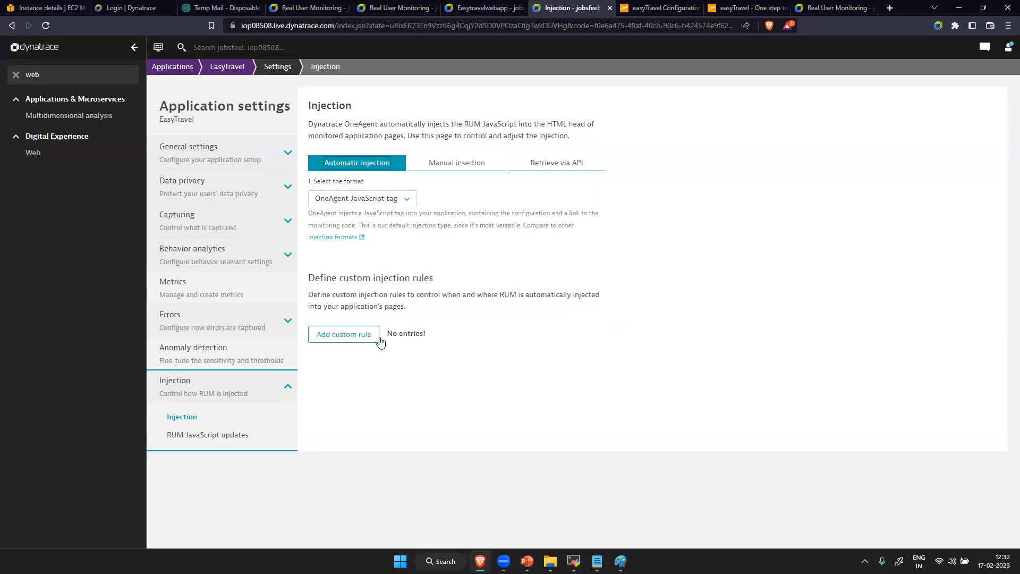
- Start a custom injection rule and look over the options available for its URL operator and its injection rule
{"action": "left_click", "coordinate": [351, 336]}
{"action": "left_click", "coordinate": [359, 373]}
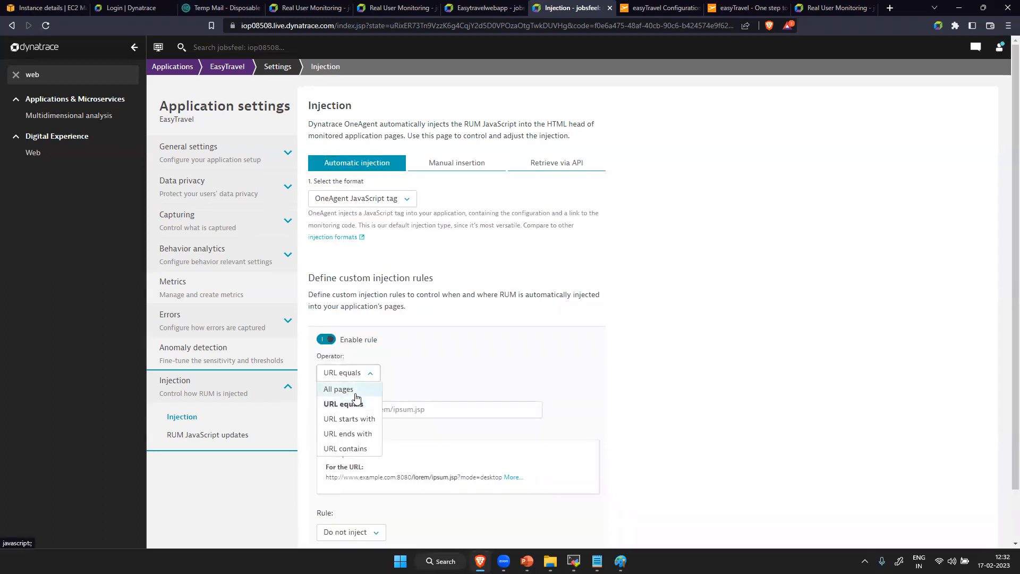
{"action": "left_click", "coordinate": [460, 381]}
{"action": "left_click", "coordinate": [402, 412]}
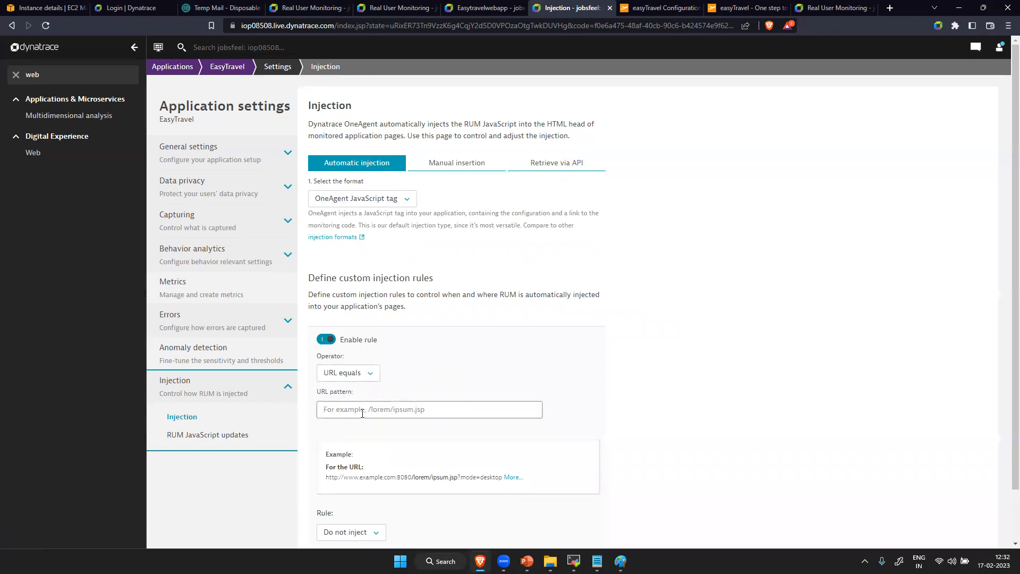
{"action": "scroll", "coordinate": [366, 425], "scroll_direction": "down", "scroll_amount": 1}
{"action": "left_click", "coordinate": [364, 477]}
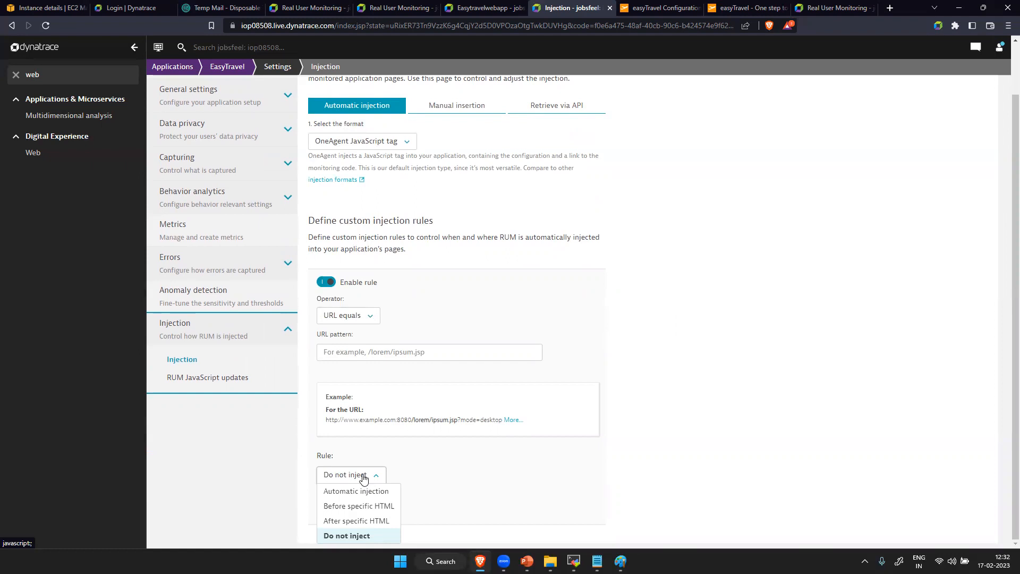
- Show the manual insertion snippet and review the custom rule's injection choices again, leaving Do not inject selected
{"action": "left_click", "coordinate": [463, 105]}
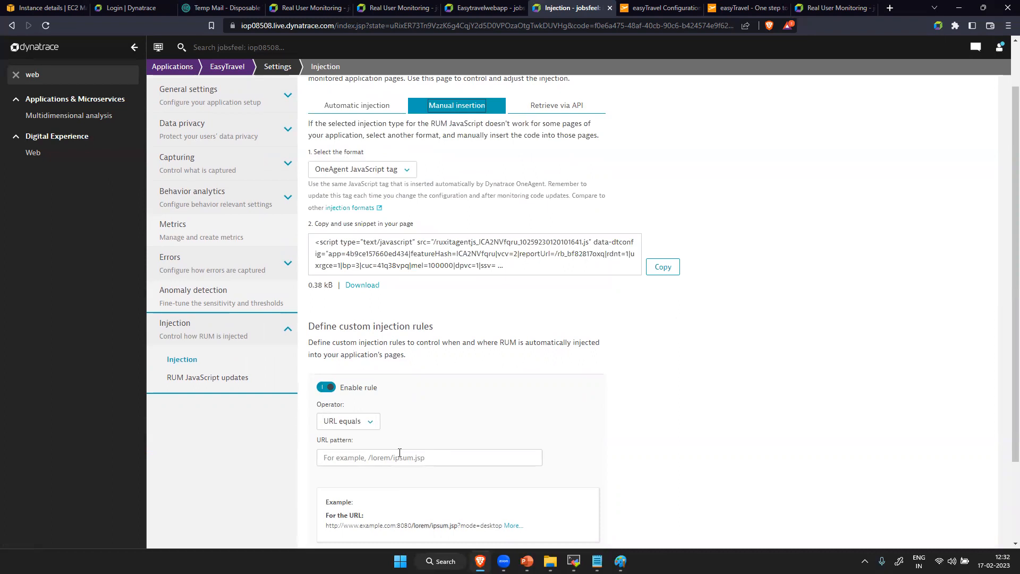
{"action": "scroll", "coordinate": [417, 518], "scroll_direction": "down", "scroll_amount": 2}
{"action": "left_click", "coordinate": [370, 476]}
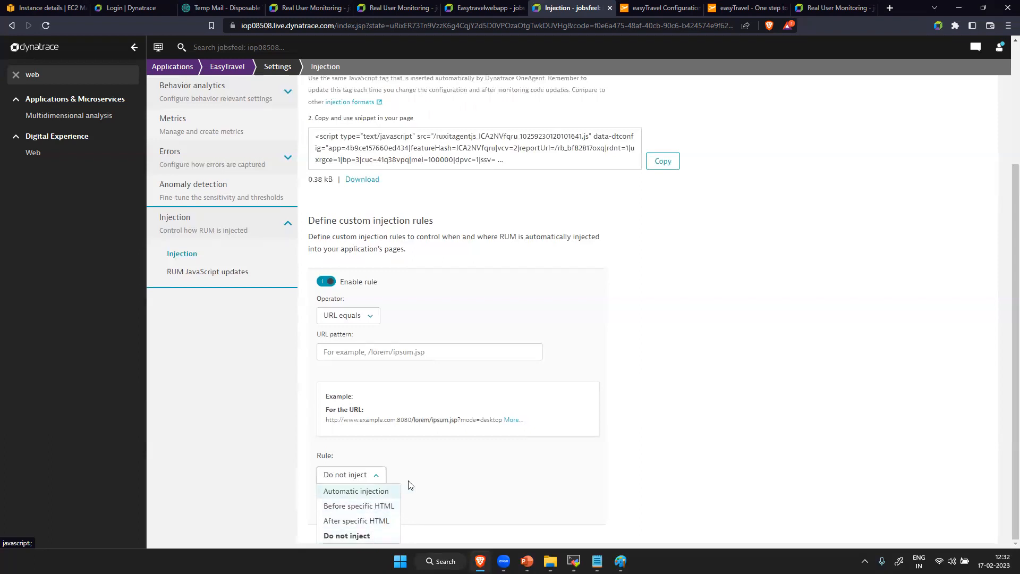
{"action": "left_click", "coordinate": [449, 478]}
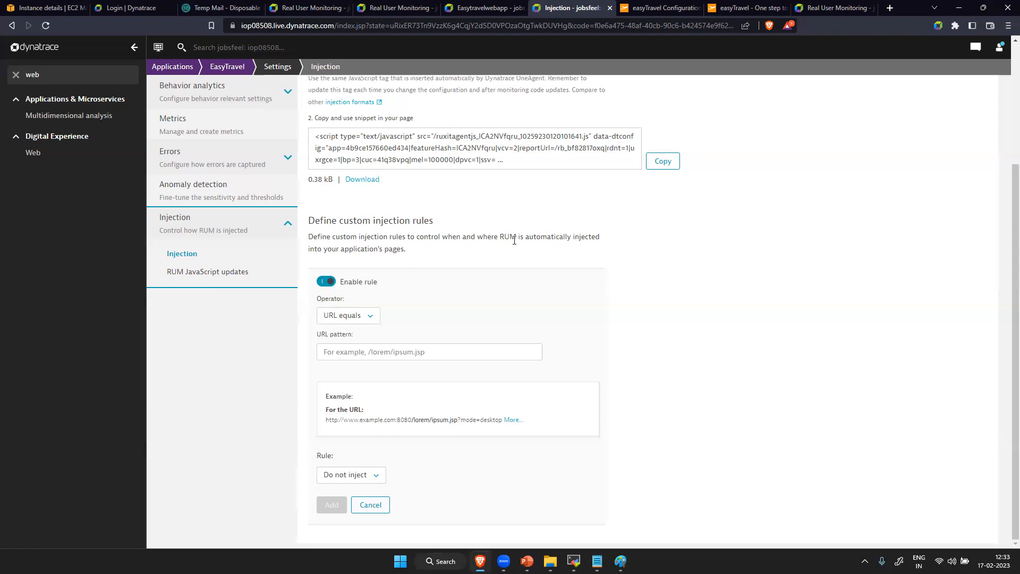
- Switch to the easyTravel website, inspect its page source for the ruxitagentjs script tag and close the source view
{"action": "key", "text": "ctrl+Tab"}
{"action": "key", "text": "ctrl+Tab"}
{"action": "key", "text": "ctrl+shift+Tab"}
{"action": "left_click", "coordinate": [748, 8]}
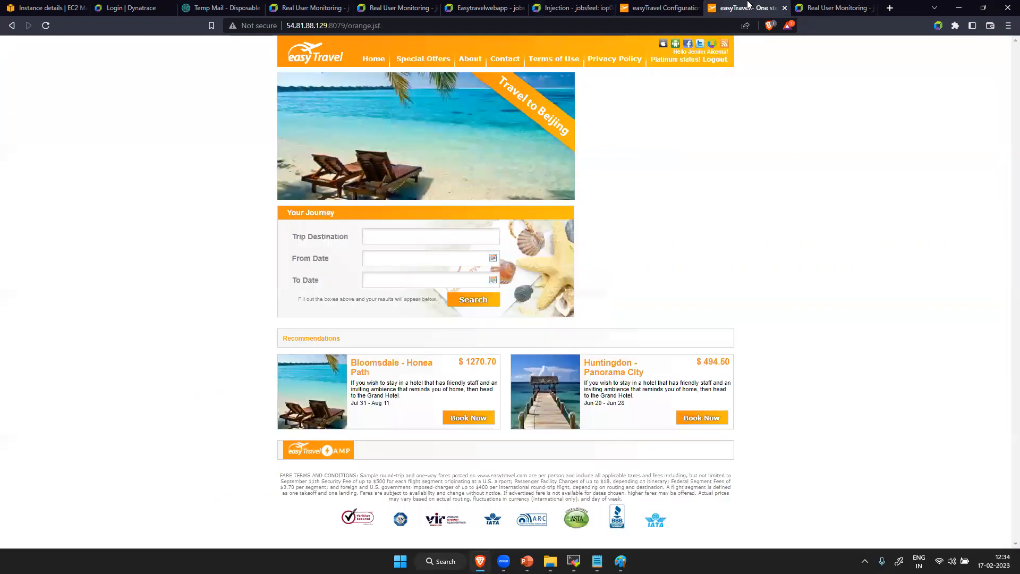
{"action": "right_click", "coordinate": [744, 323]}
{"action": "left_click", "coordinate": [815, 357]}
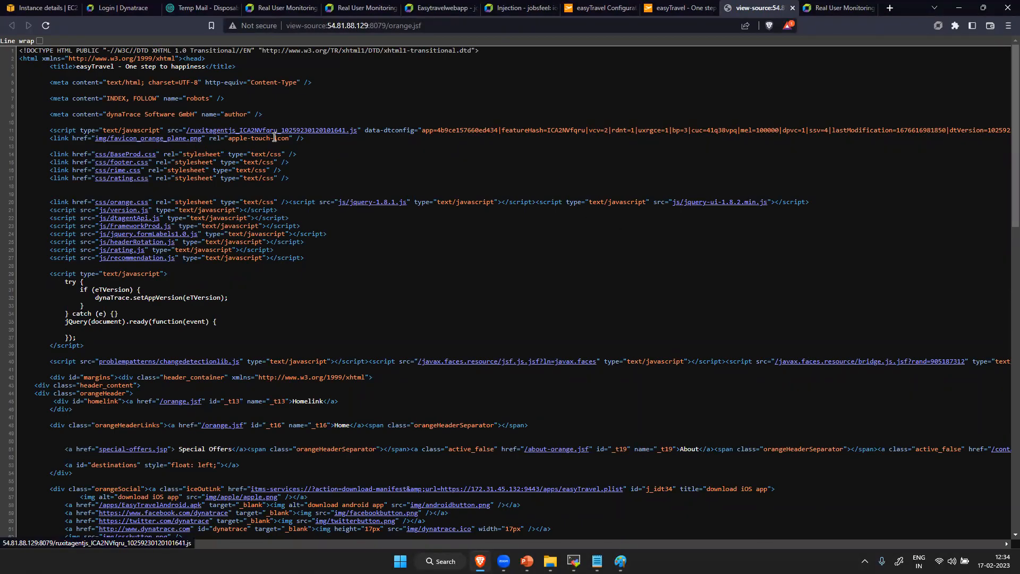
{"action": "left_click", "coordinate": [792, 7]}
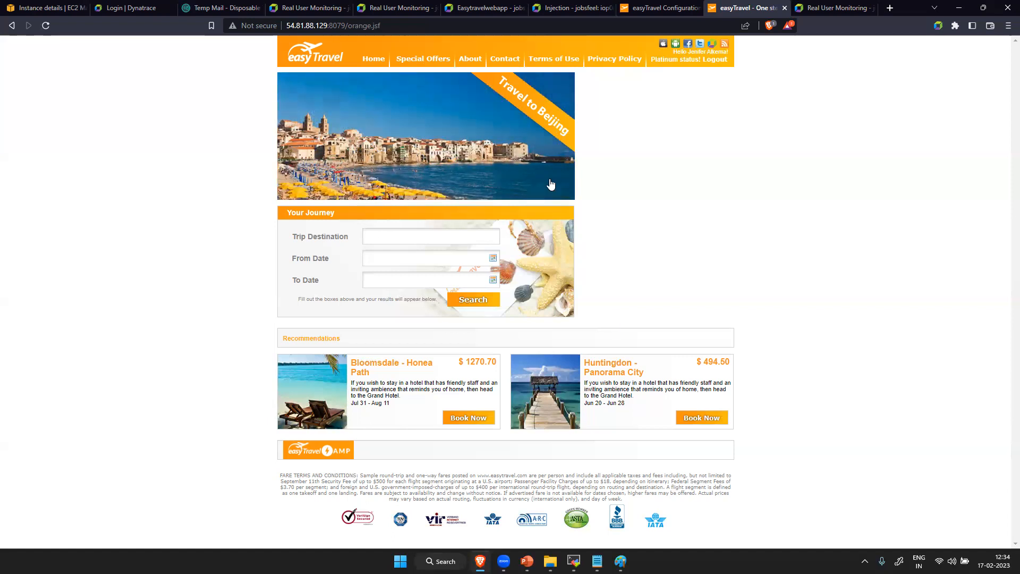
- Return to Dynatrace's Real User Monitoring page, find Web by filtering for "web" and open the EasyTravel application
{"action": "left_click", "coordinate": [397, 6]}
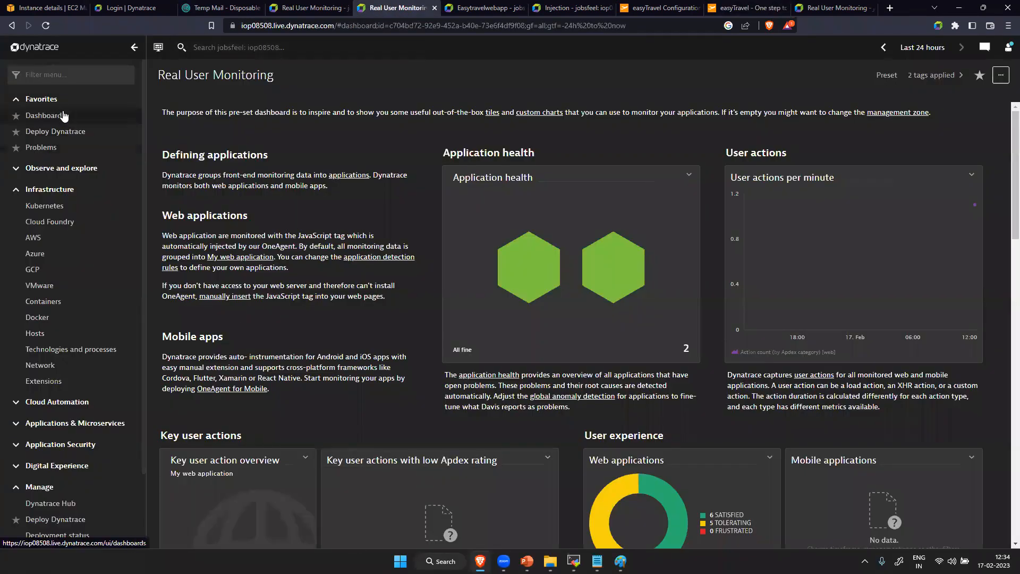
{"action": "left_click", "coordinate": [74, 75]}
{"action": "type", "text": "web"}
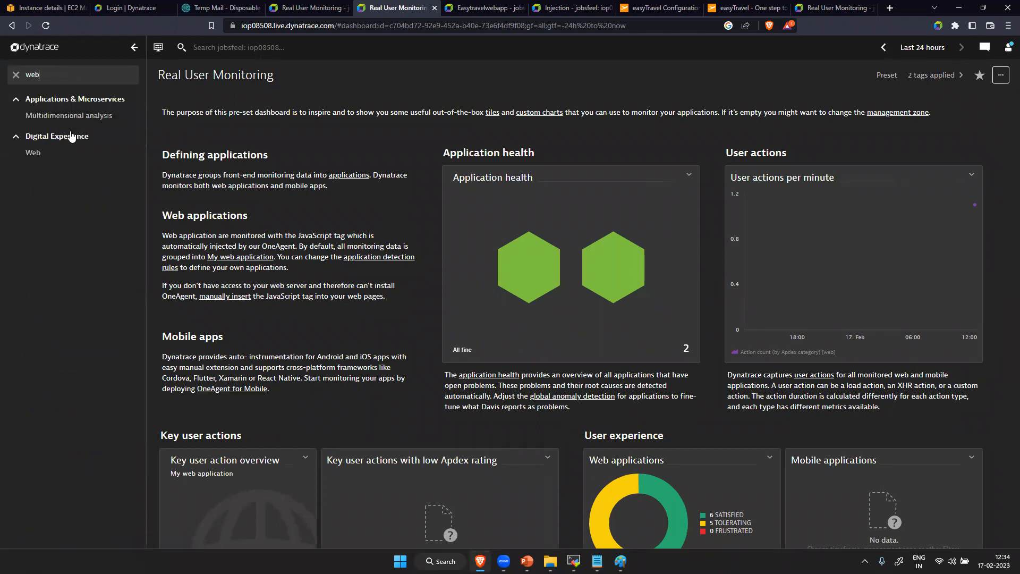
{"action": "left_click", "coordinate": [56, 153]}
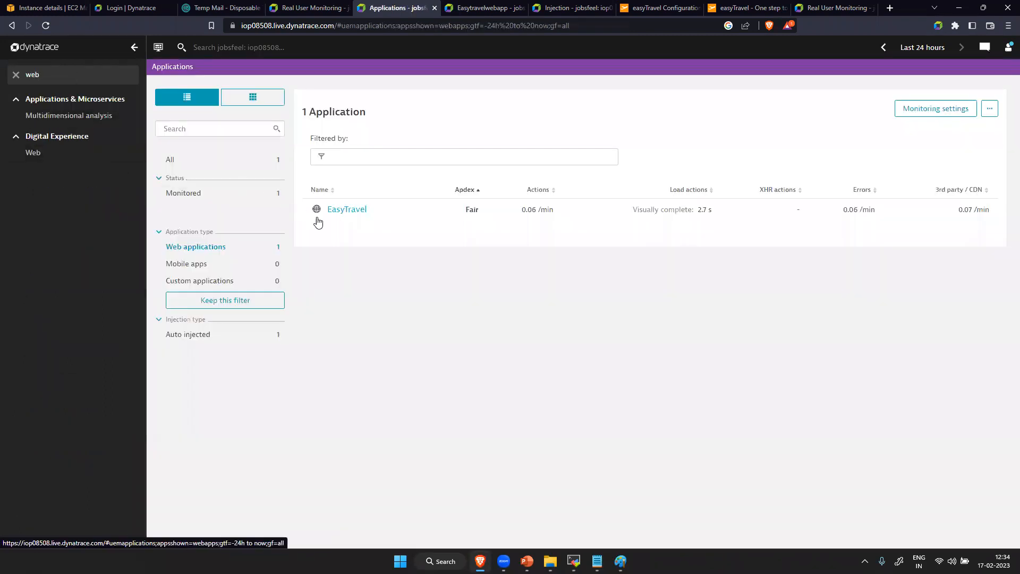
{"action": "left_click", "coordinate": [335, 208]}
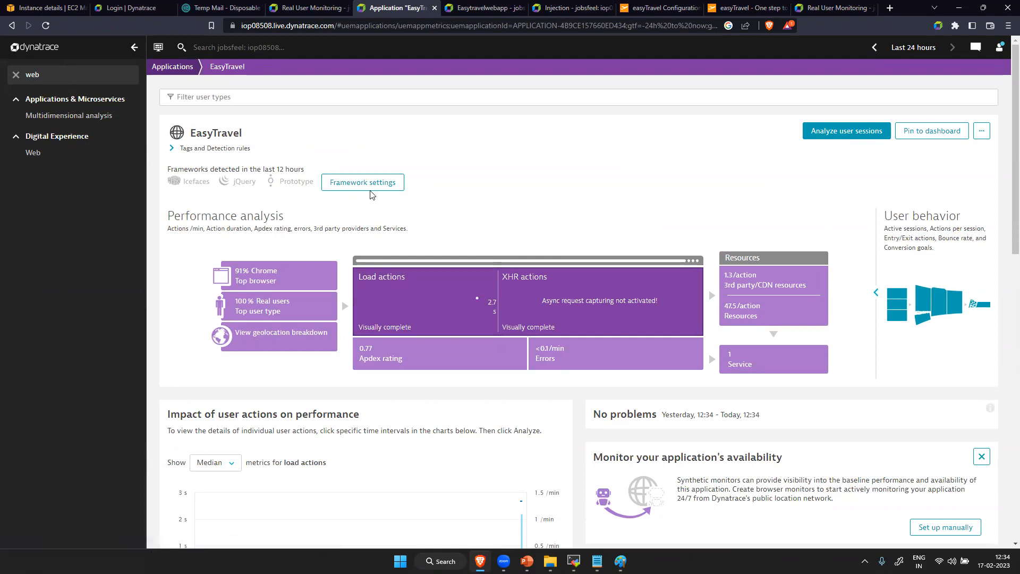
- Open the EasyTravel application settings and go to the Async web requests and SPAs capturing options
{"action": "left_click", "coordinate": [981, 130]}
{"action": "left_click", "coordinate": [940, 148]}
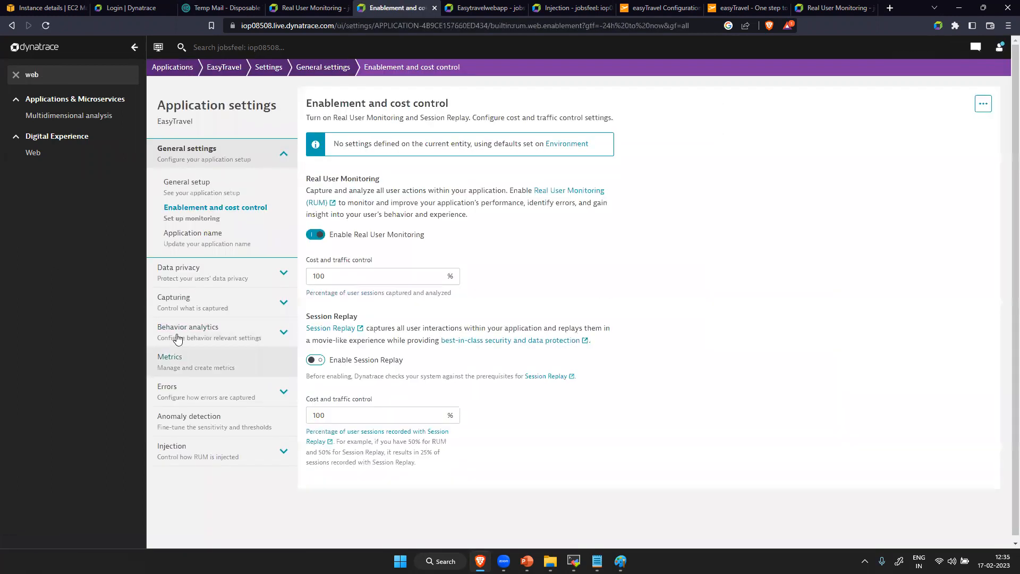
{"action": "left_click", "coordinate": [194, 302]}
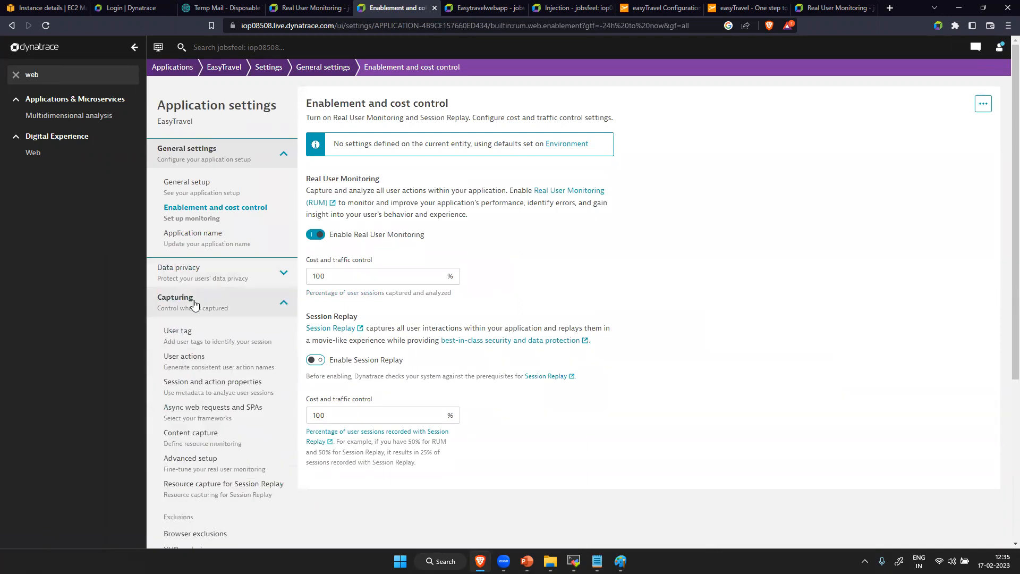
{"action": "left_click", "coordinate": [219, 417]}
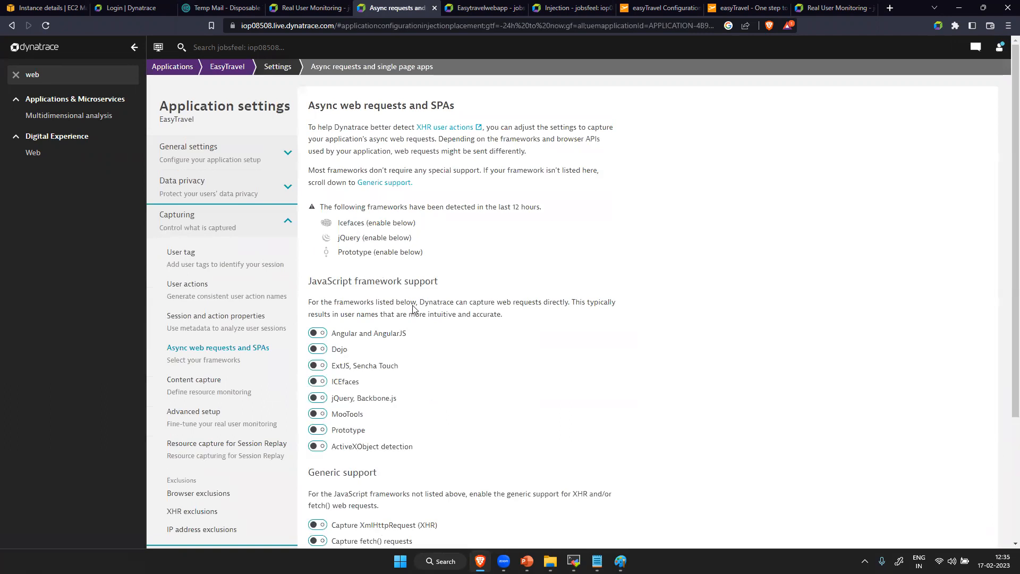
- Enable JavaScript framework support for ICEfaces, jQuery/Backbone.js and Prototype, and save the changes
{"action": "left_click", "coordinate": [318, 381]}
{"action": "scroll", "coordinate": [321, 382], "scroll_direction": "down", "scroll_amount": 1}
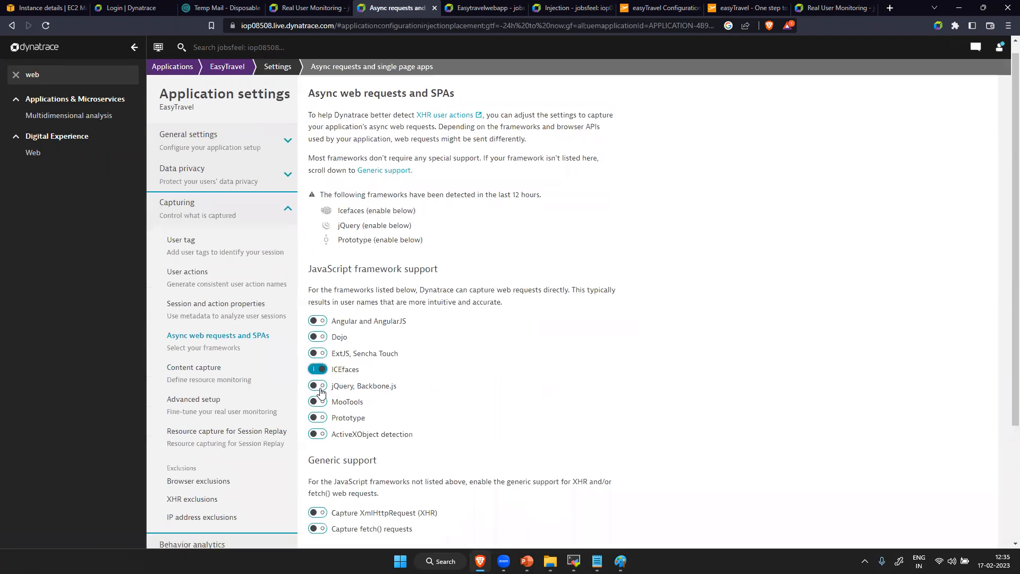
{"action": "left_click", "coordinate": [319, 385]}
{"action": "left_click", "coordinate": [317, 417]}
{"action": "scroll", "coordinate": [563, 311], "scroll_direction": "down", "scroll_amount": 3}
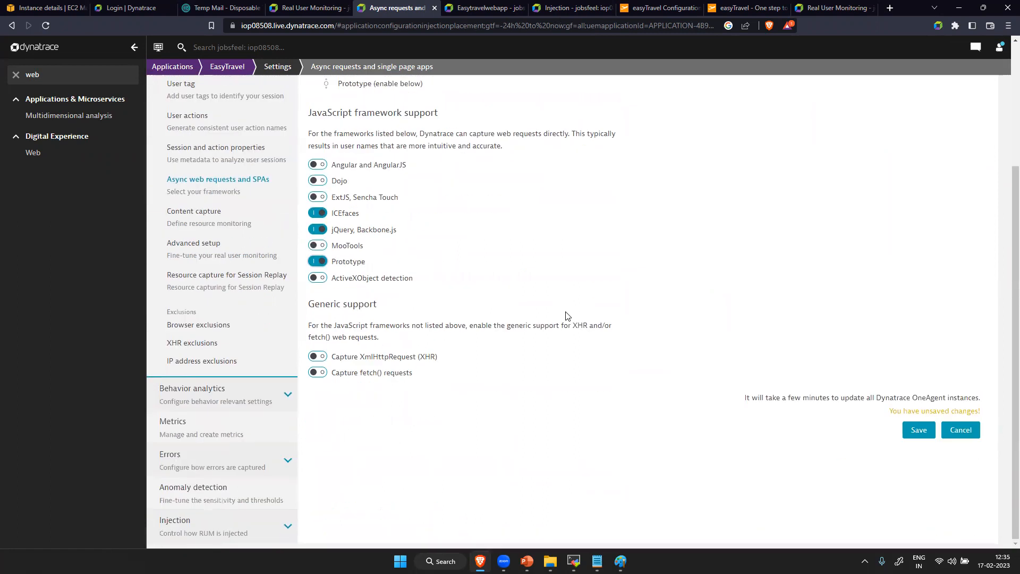
{"action": "left_click", "coordinate": [919, 431]}
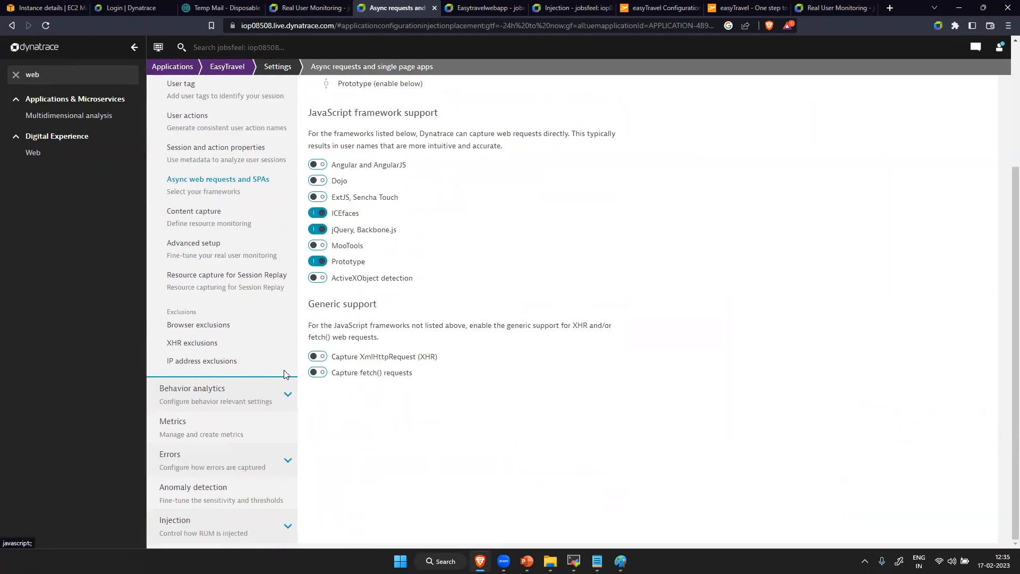
- Enable generic capture of XmlHttpRequest (XHR) and fetch() requests, and save the settings
{"action": "left_click", "coordinate": [318, 356]}
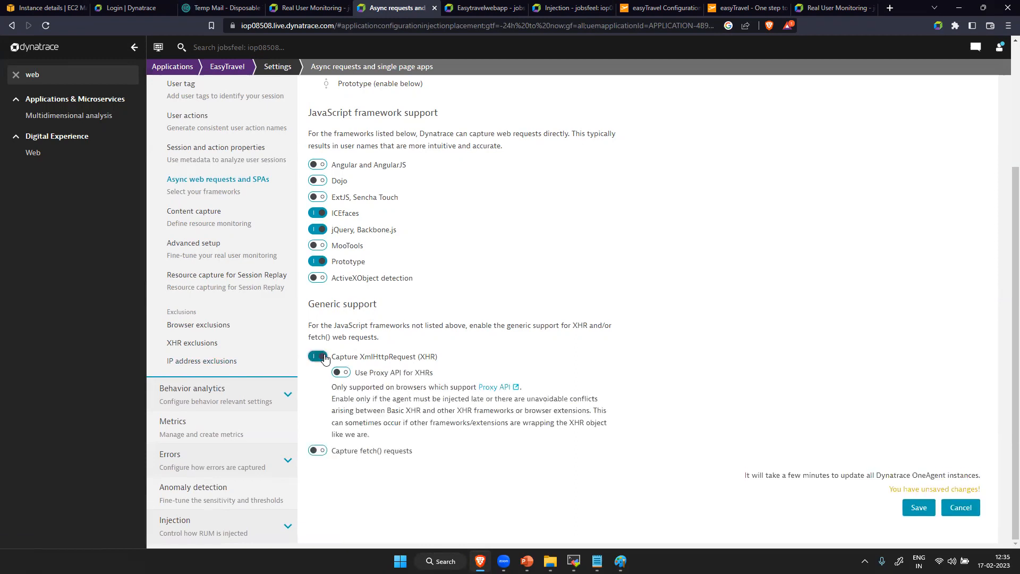
{"action": "left_click", "coordinate": [317, 451]}
{"action": "left_click", "coordinate": [919, 507]}
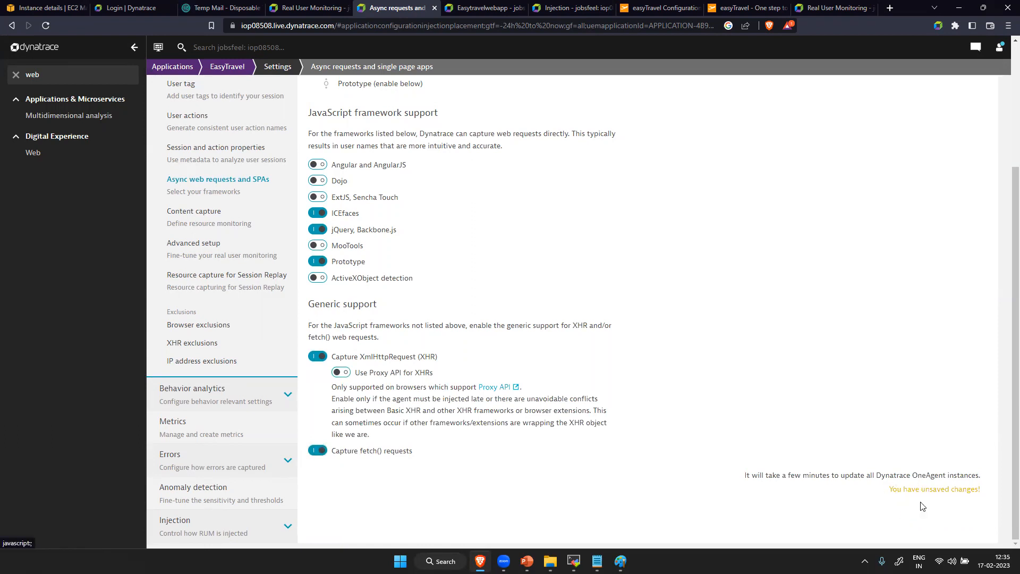
- Go back to the EasyTravel application overview and open the service flow of its called services
{"action": "left_click", "coordinate": [222, 67]}
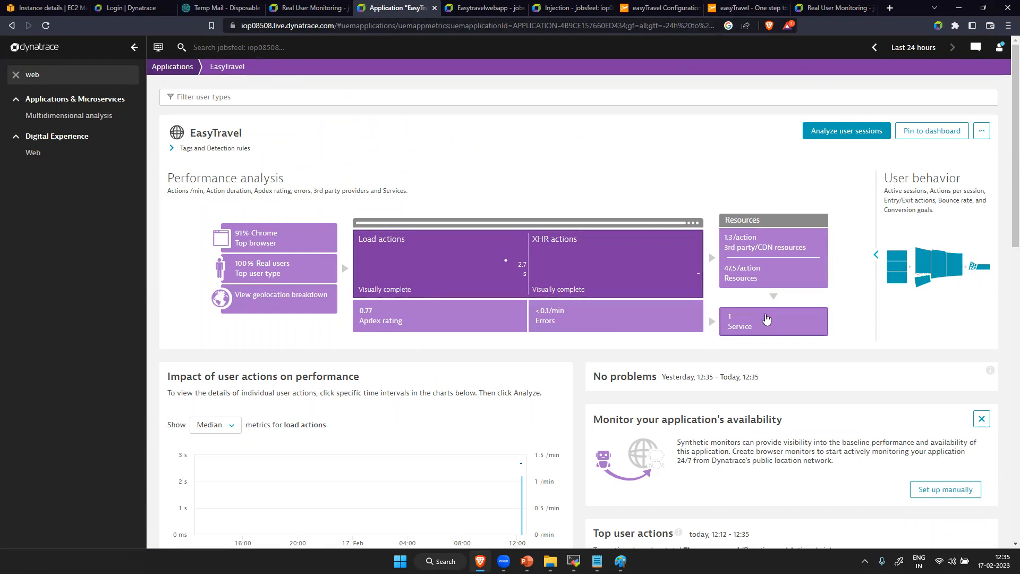
{"action": "left_click", "coordinate": [766, 317]}
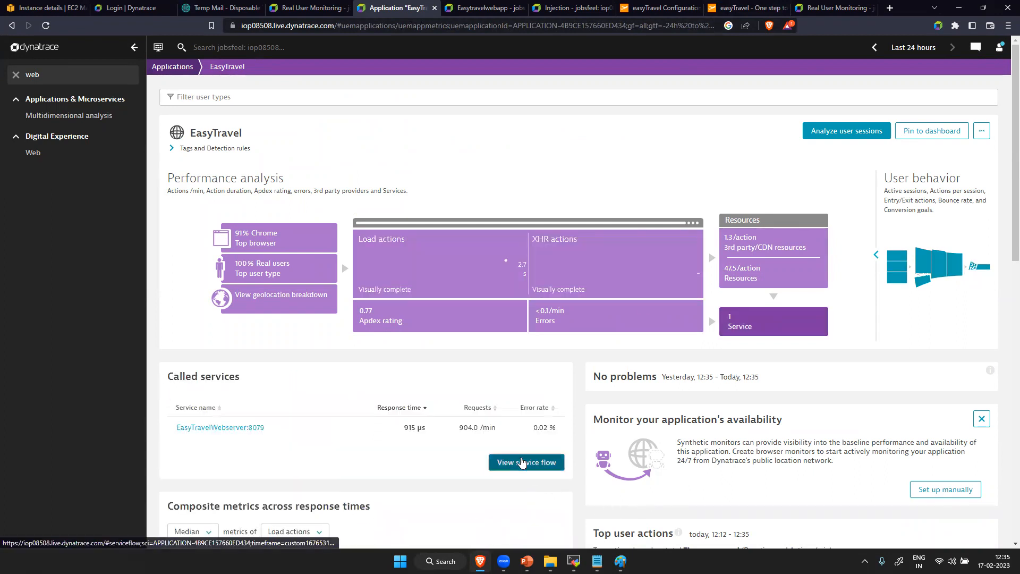
{"action": "left_click", "coordinate": [522, 460]}
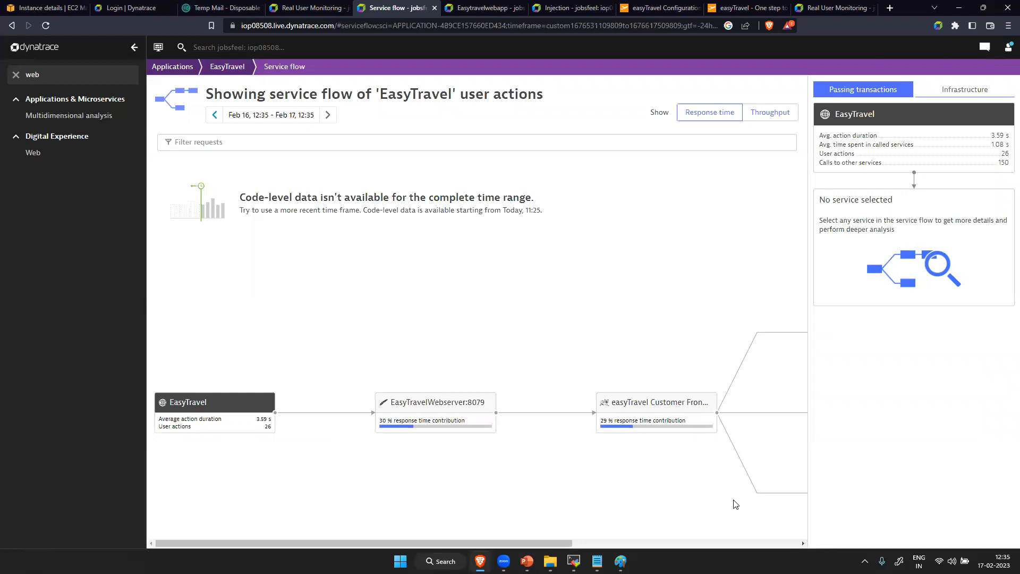
- Examine the service flow from EasyTravelWebserver:8079 to the backend services and inspect the easyTravel Customer Frontend details
{"action": "left_click", "coordinate": [785, 543]}
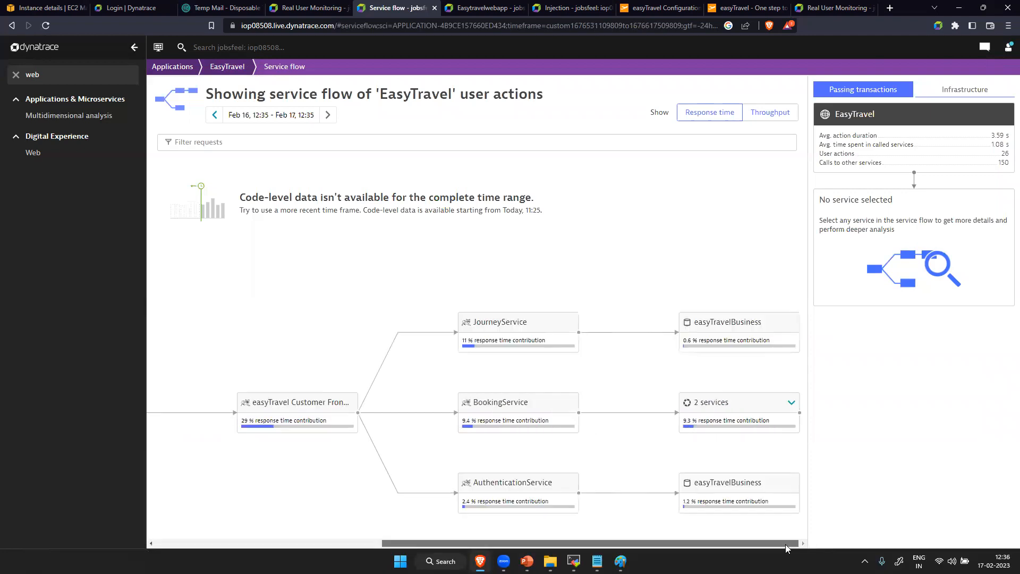
{"action": "scroll", "coordinate": [596, 535], "scroll_direction": "left", "scroll_amount": 2}
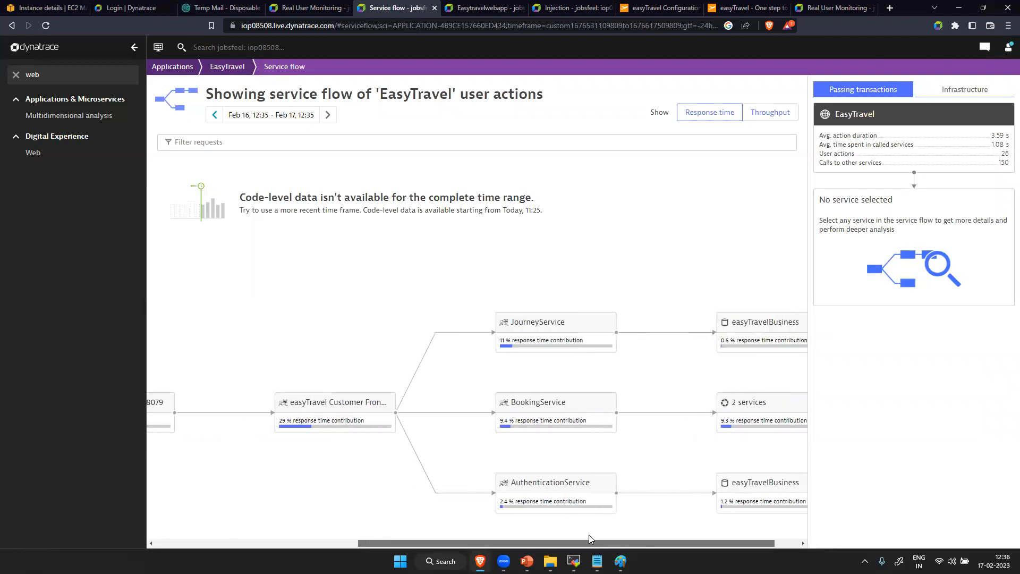
{"action": "scroll", "coordinate": [587, 533], "scroll_direction": "left", "scroll_amount": 5}
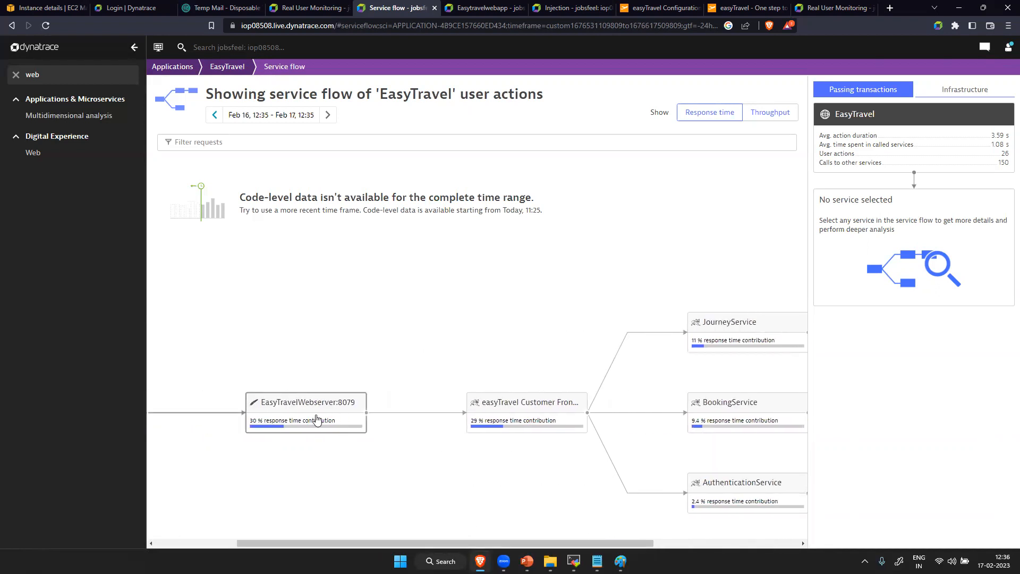
{"action": "left_click", "coordinate": [503, 417]}
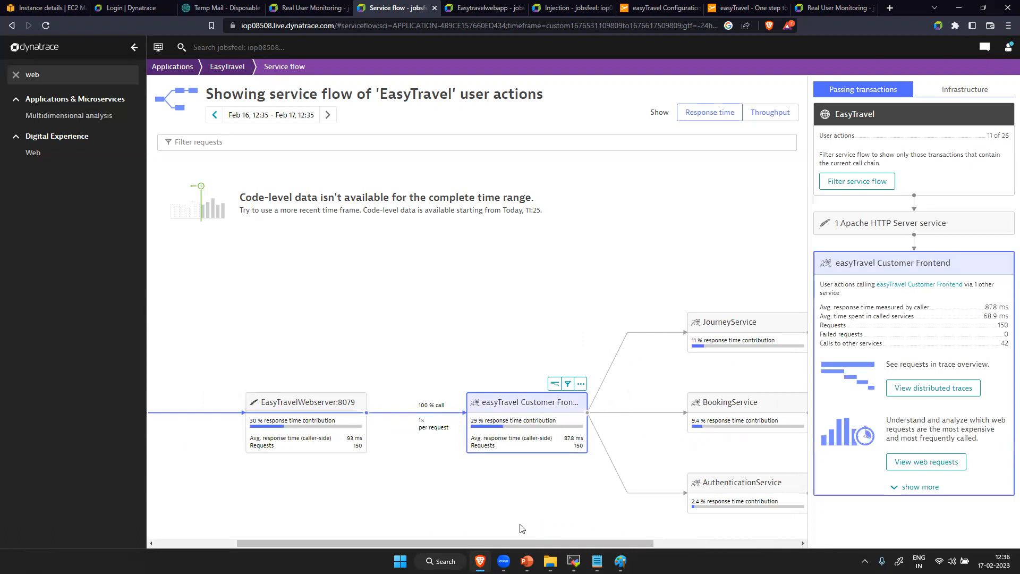
{"action": "left_click_drag", "start_coordinate": [521, 544], "coordinate": [675, 548]}
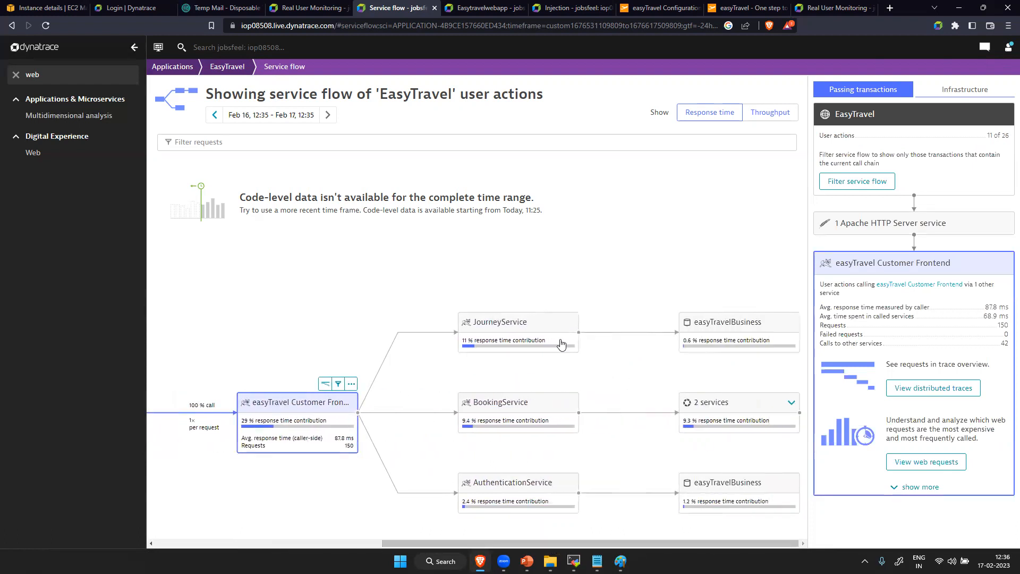
- Inspect the JourneyService, BookingService and AuthenticationService details, and show the service flow by throughput
{"action": "left_click", "coordinate": [541, 328]}
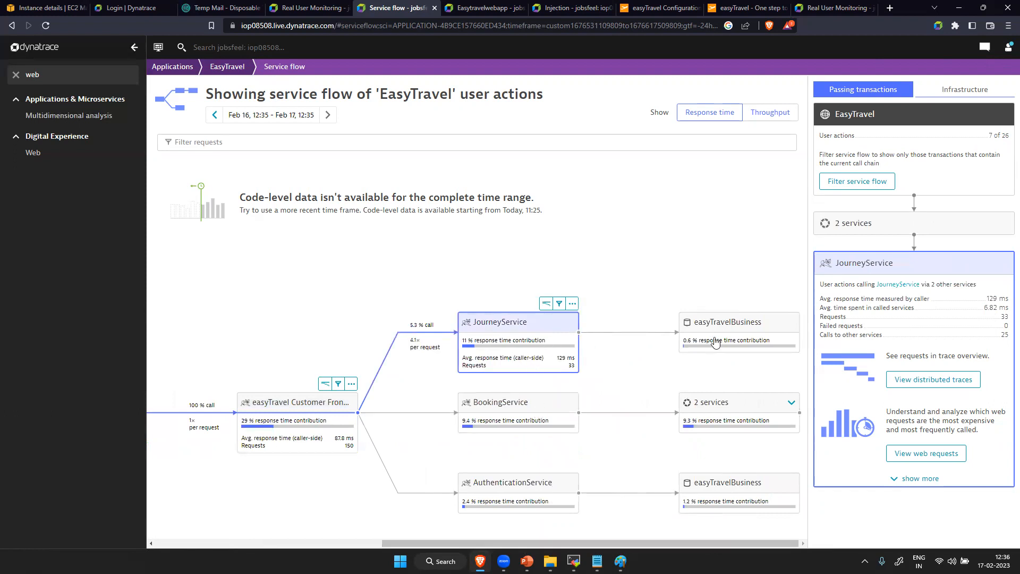
{"action": "left_click", "coordinate": [503, 404]}
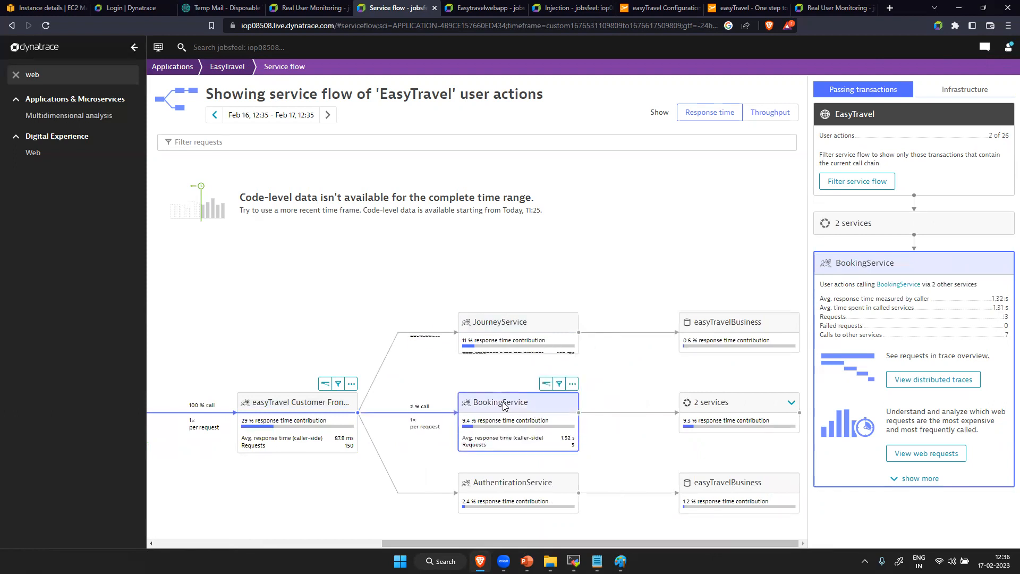
{"action": "left_click", "coordinate": [506, 497]}
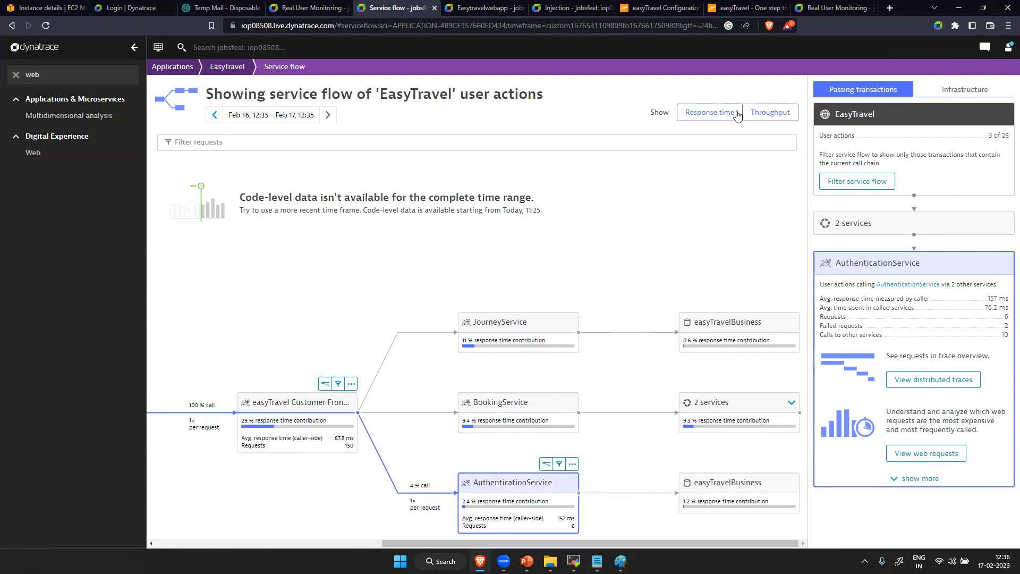
{"action": "left_click", "coordinate": [769, 112]}
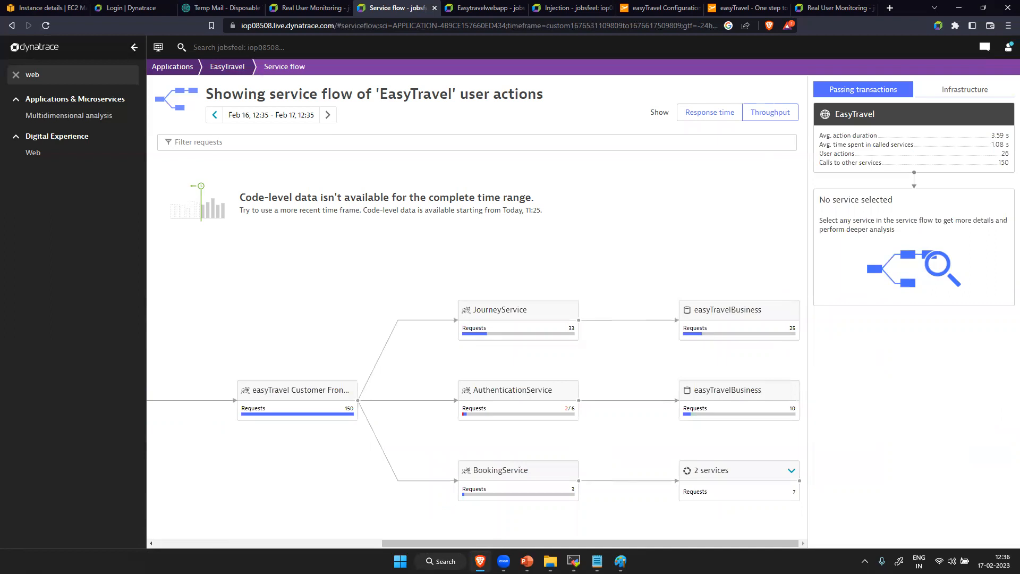
- Switch to Paint and handwrite an underlined "Throughput" with a circled "req/min" beside the Host unit notes
{"action": "left_click", "coordinate": [620, 561]}
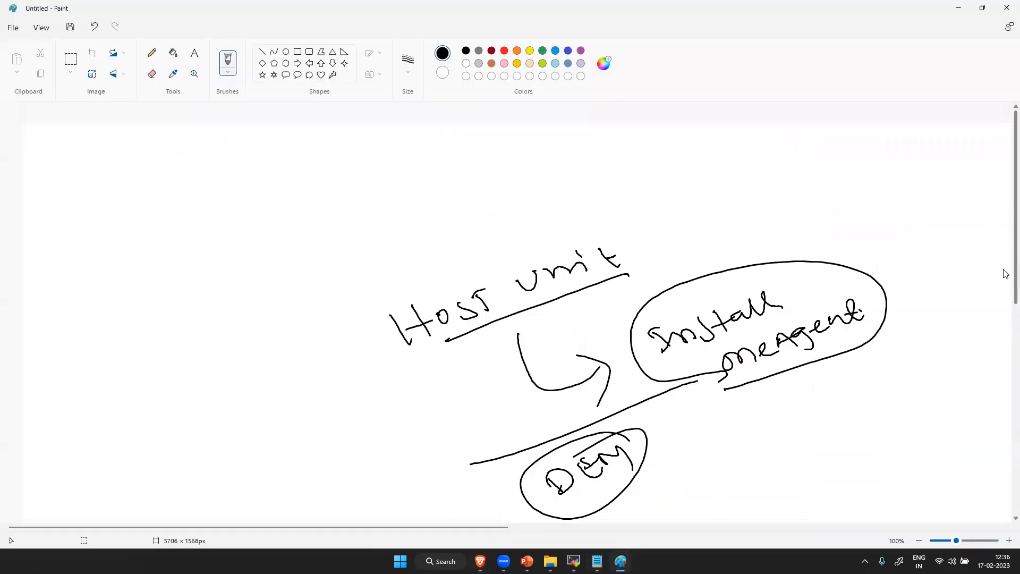
{"action": "mouse_move", "coordinate": [126, 341]}
{"action": "left_mouse_down"}
{"action": "mouse_move", "coordinate": [143, 364]}
{"action": "mouse_move", "coordinate": [212, 280]}
{"action": "mouse_move", "coordinate": [281, 223]}
{"action": "mouse_move", "coordinate": [141, 386]}
{"action": "mouse_move", "coordinate": [321, 210]}
{"action": "left_mouse_up"}
{"action": "mouse_move", "coordinate": [199, 392]}
{"action": "left_mouse_down"}
{"action": "mouse_move", "coordinate": [251, 348]}
{"action": "mouse_move", "coordinate": [275, 377]}
{"action": "left_mouse_up"}
{"action": "left_click_drag", "start_coordinate": [256, 315], "coordinate": [302, 365]}
{"action": "left_click_drag", "start_coordinate": [304, 308], "coordinate": [386, 261]}
{"action": "left_click_drag", "start_coordinate": [368, 228], "coordinate": [277, 297]}
{"action": "mouse_move", "coordinate": [288, 274]}
{"action": "left_mouse_down"}
{"action": "mouse_move", "coordinate": [250, 422]}
{"action": "mouse_move", "coordinate": [318, 264]}
{"action": "left_mouse_up"}
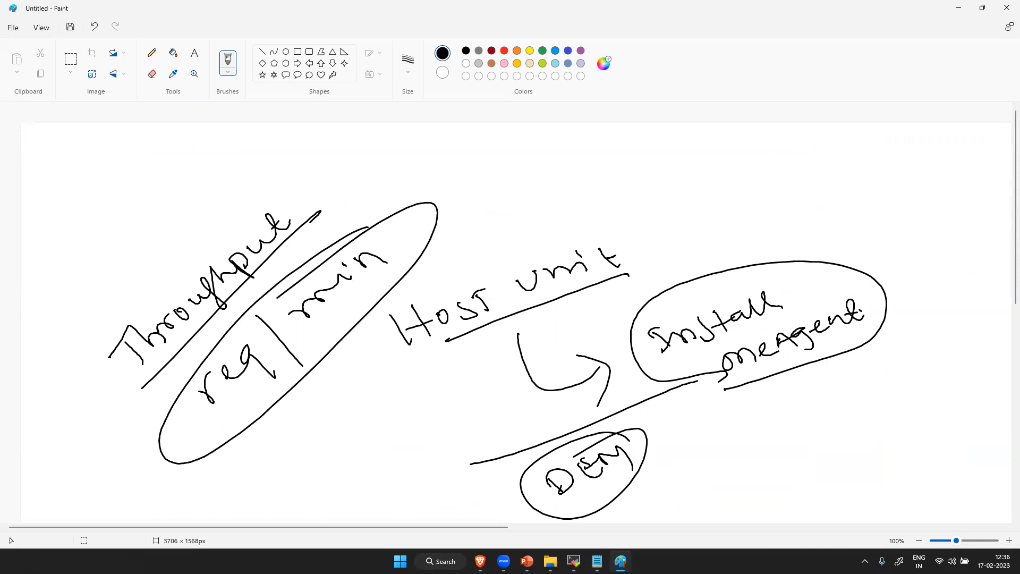
- Switch back to Dynatrace in the browser, filter the navigation menu by "serv" and open the Services list
{"action": "mouse_move", "coordinate": [479, 561]}
{"action": "left_click", "coordinate": [496, 508]}
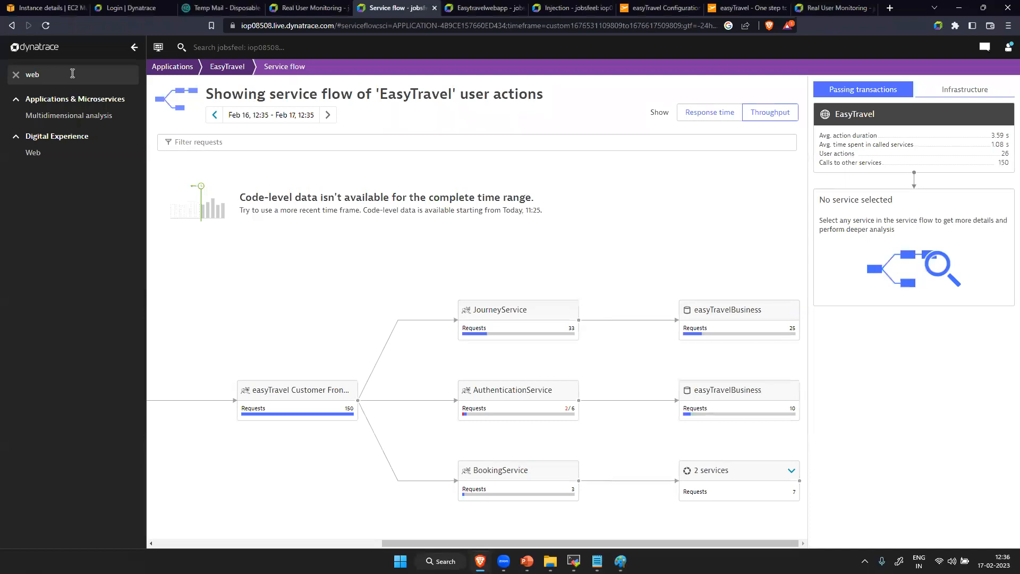
{"action": "key", "text": "BackSpace"}
{"action": "key", "text": "BackSpace"}
{"action": "key", "text": "BackSpace"}
{"action": "type", "text": "serv"}
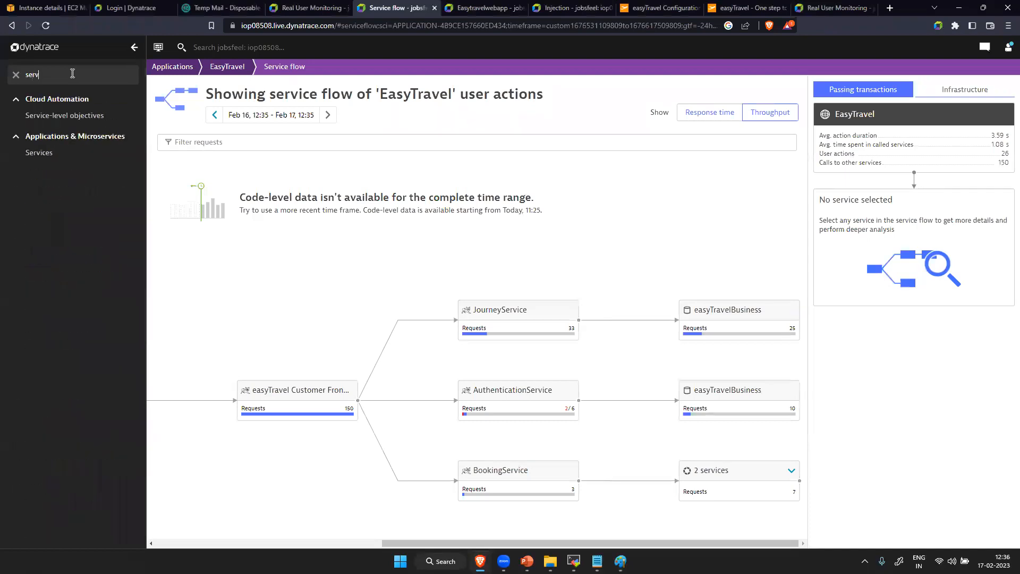
{"action": "left_click", "coordinate": [56, 154]}
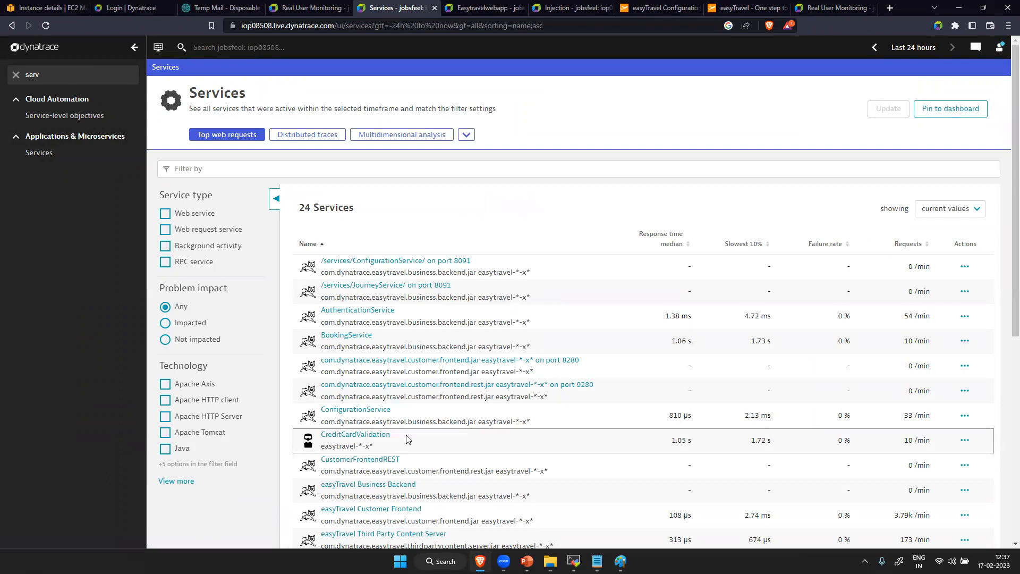
- Inspect the CreditCardValidation service's response time, failure rate and throughput details, and highlight the start date of its code-level data
{"action": "left_click", "coordinate": [338, 439]}
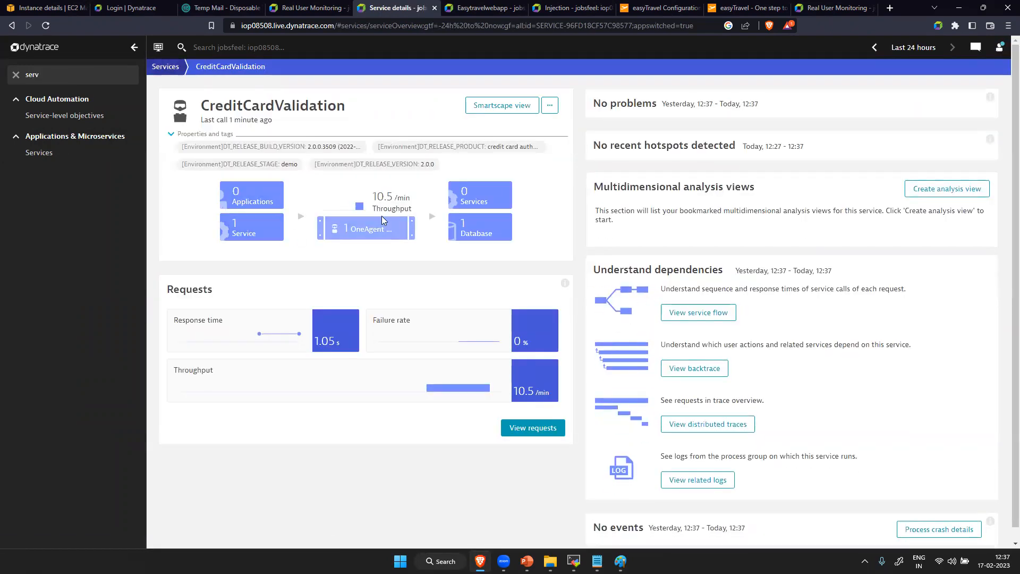
{"action": "left_click", "coordinate": [295, 327]}
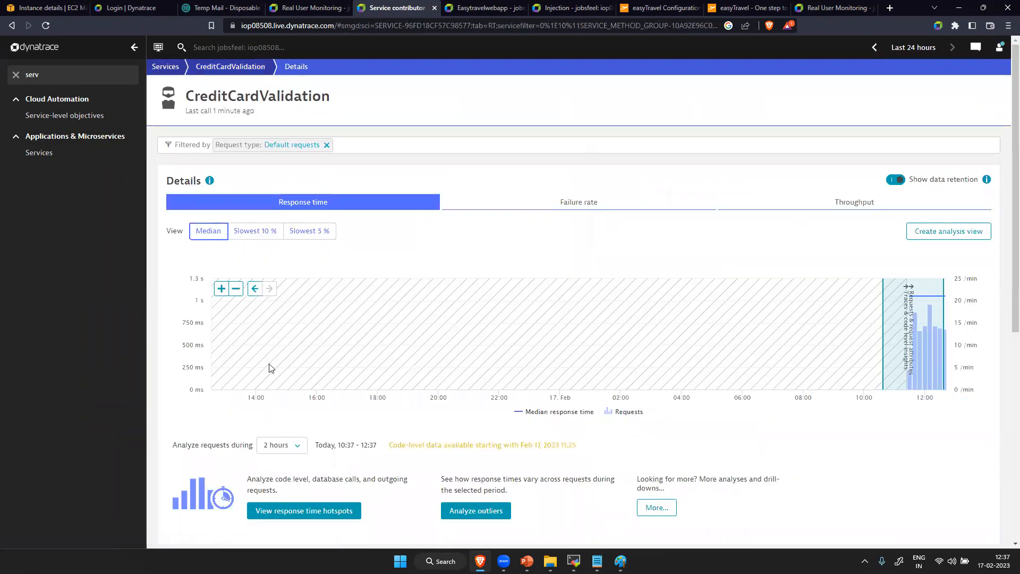
{"action": "left_click", "coordinate": [571, 203]}
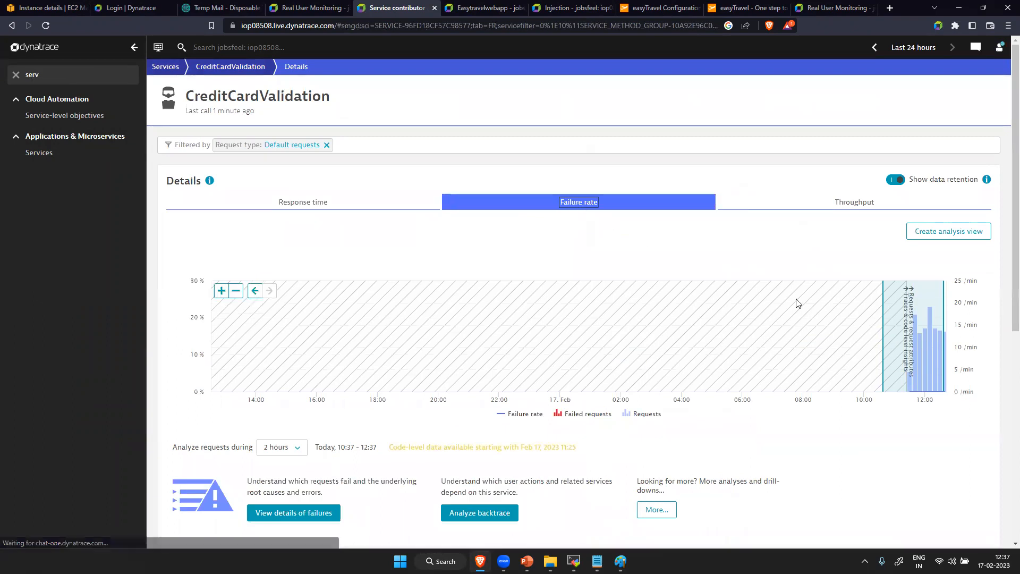
{"action": "left_click", "coordinate": [894, 207]}
{"action": "scroll", "coordinate": [744, 372], "scroll_direction": "down", "scroll_amount": 6}
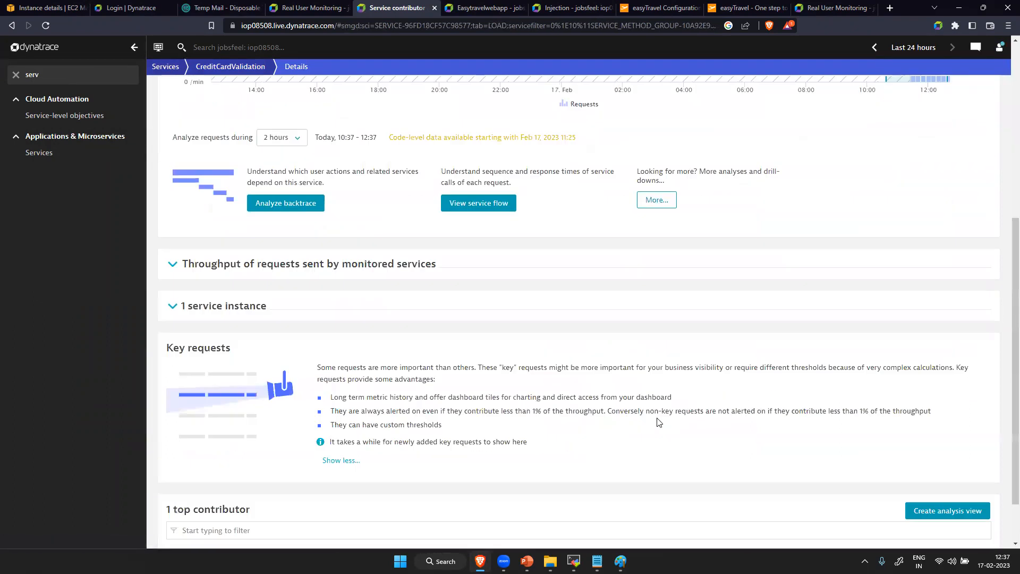
{"action": "scroll", "coordinate": [658, 422], "scroll_direction": "up", "scroll_amount": 3}
{"action": "scroll", "coordinate": [659, 422], "scroll_direction": "up", "scroll_amount": 3}
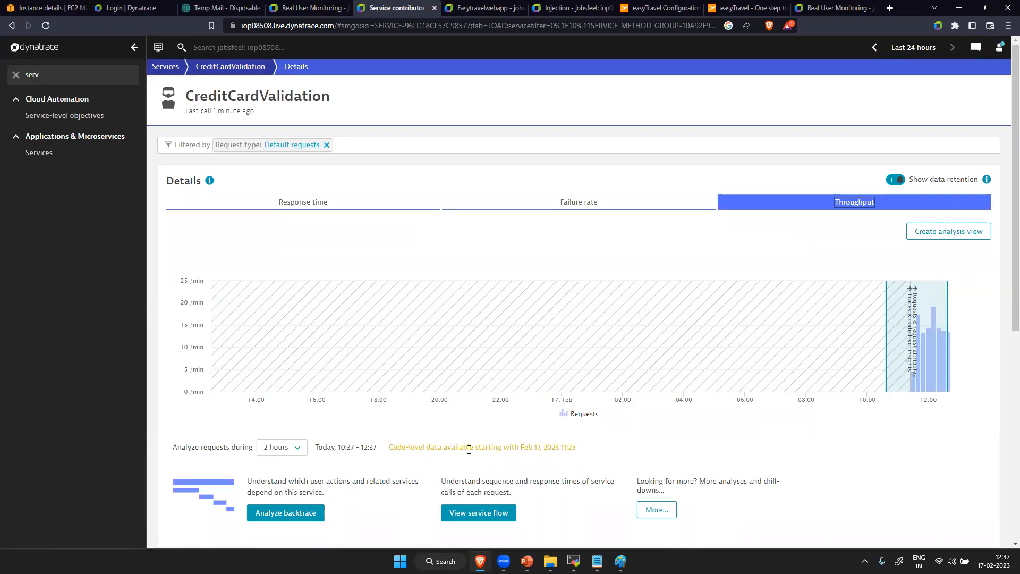
{"action": "left_click_drag", "start_coordinate": [518, 448], "coordinate": [579, 451]}
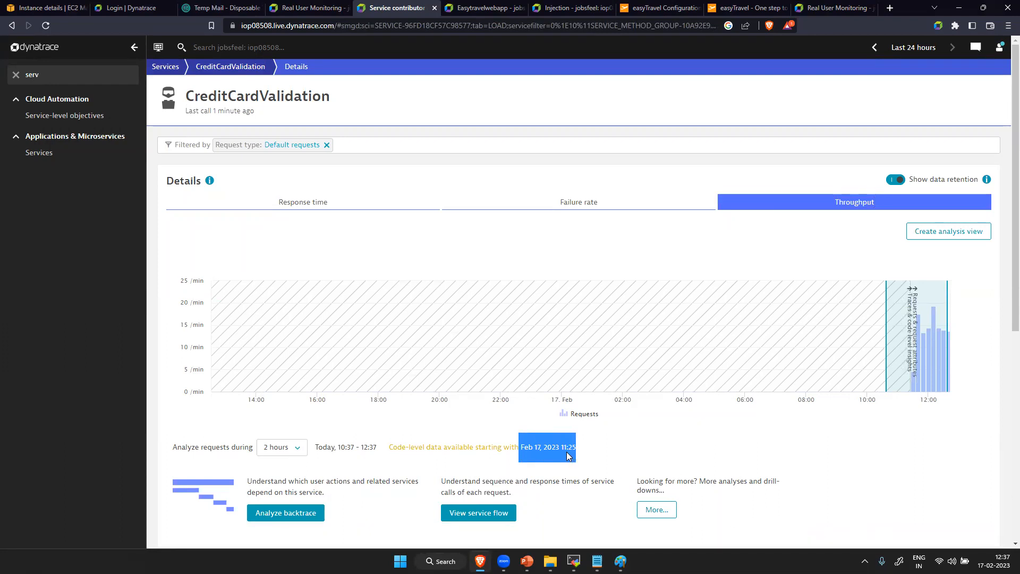
- Return to the Services list and clear the navigation menu filter
{"action": "left_click", "coordinate": [162, 69]}
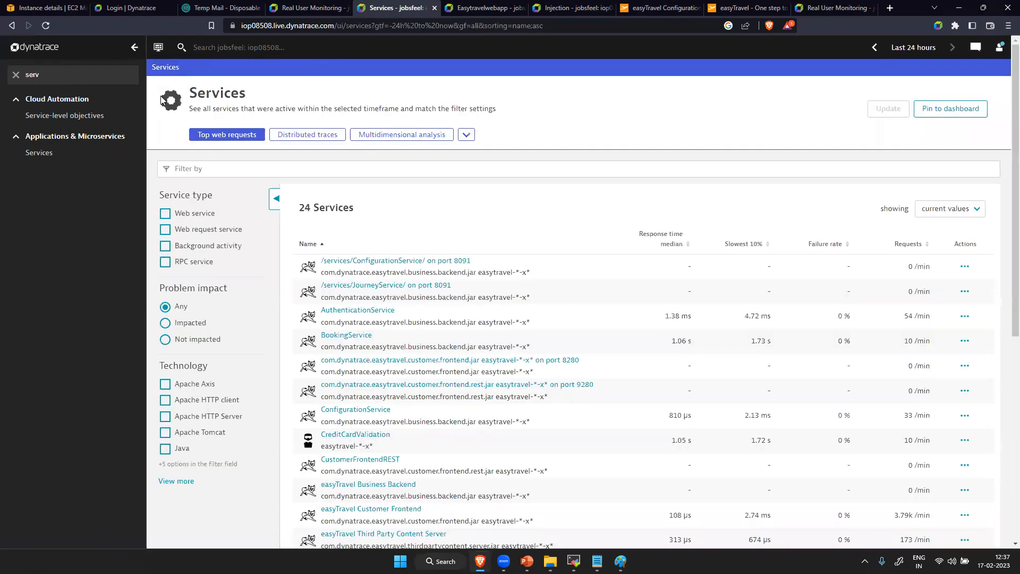
{"action": "scroll", "coordinate": [519, 429], "scroll_direction": "down", "scroll_amount": 5}
{"action": "scroll", "coordinate": [539, 422], "scroll_direction": "up", "scroll_amount": 5}
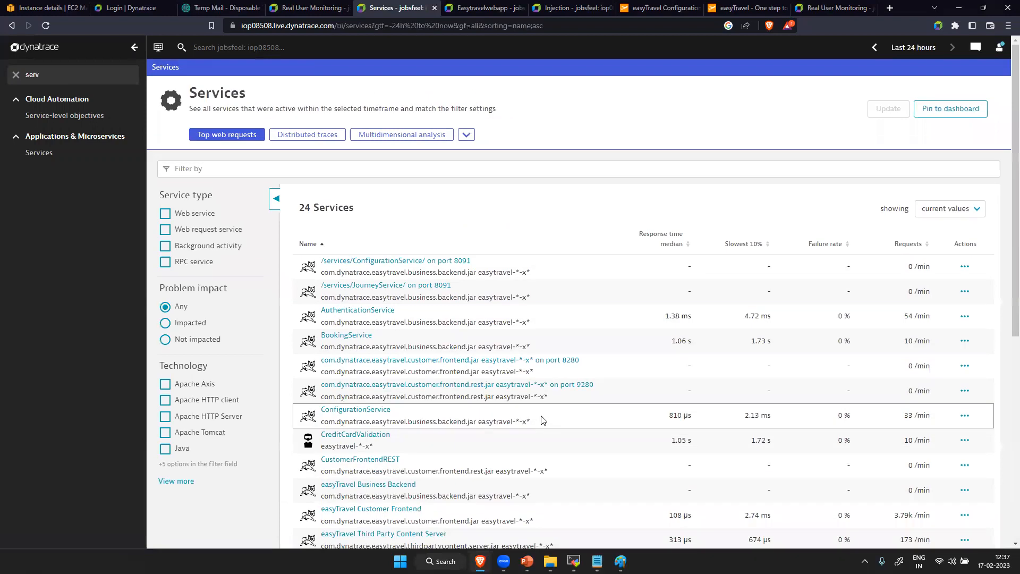
{"action": "left_click", "coordinate": [60, 73]}
{"action": "key", "text": "BackSpace"}
{"action": "key", "text": "BackSpace"}
{"action": "key", "text": "BackSpace"}
{"action": "key", "text": "BackSpace"}
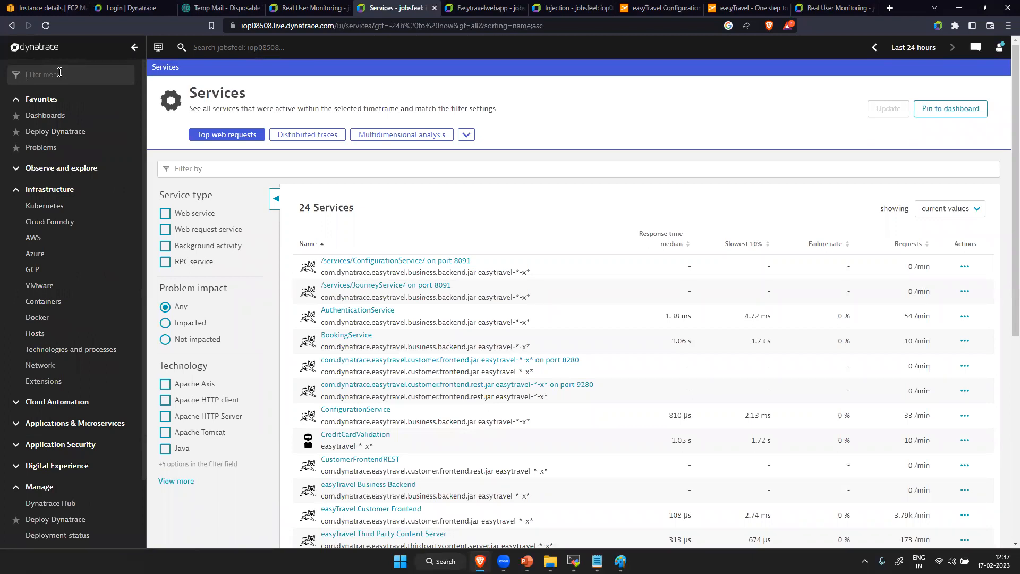
{"action": "type", "text": "we"}
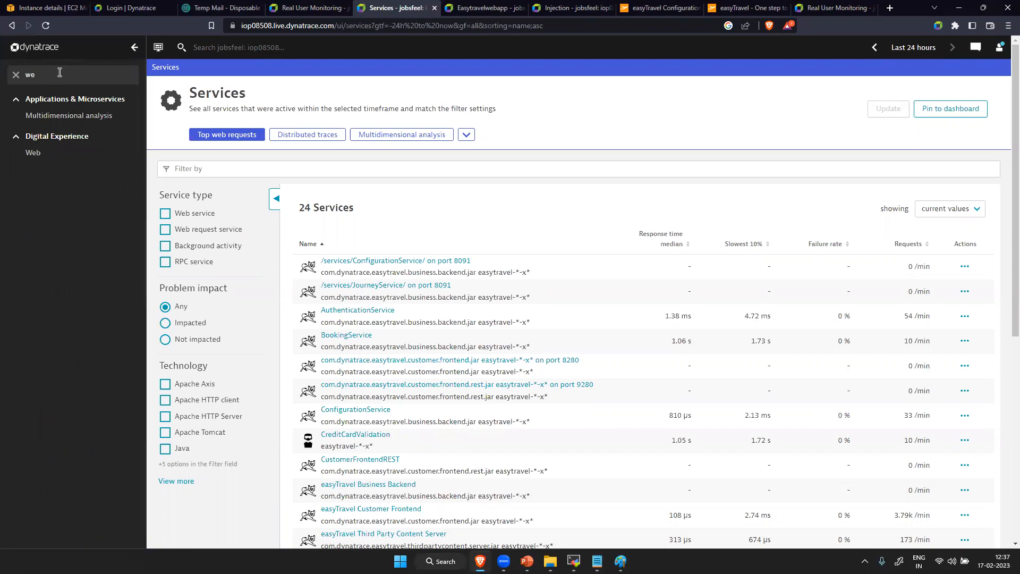
{"action": "key", "text": "BackSpace"}
{"action": "key", "text": "BackSpace"}
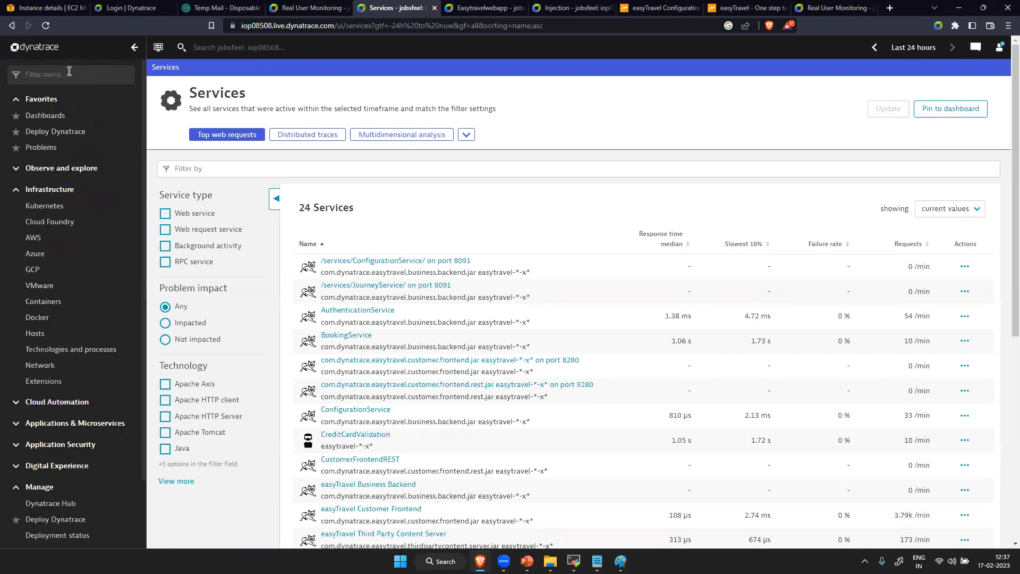
- Look through the full list of monitored services and their response times, failure rates and requests
{"action": "scroll", "coordinate": [589, 278], "scroll_direction": "down", "scroll_amount": 5}
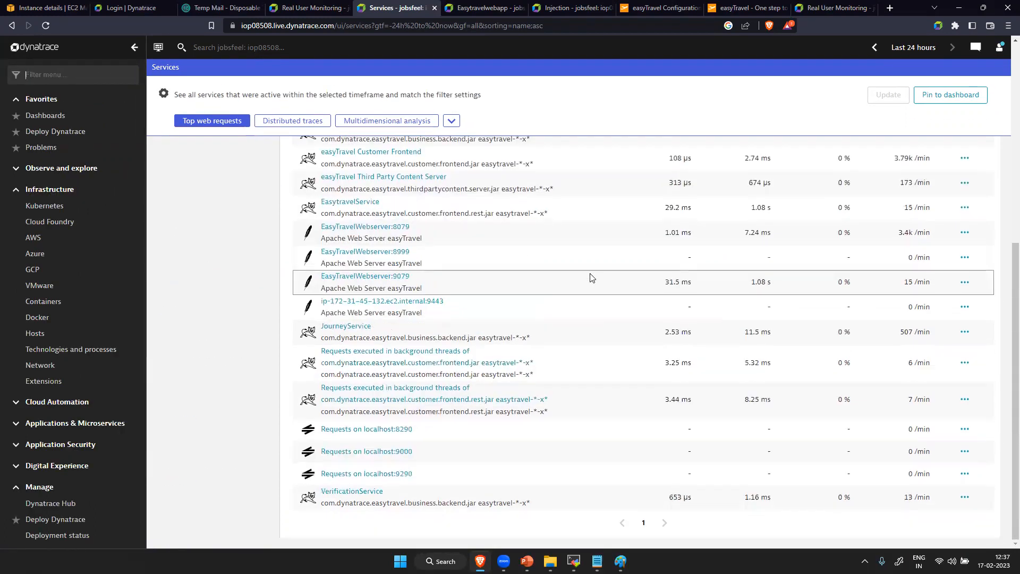
{"action": "scroll", "coordinate": [591, 277], "scroll_direction": "up", "scroll_amount": 5}
{"action": "left_click", "coordinate": [61, 79]}
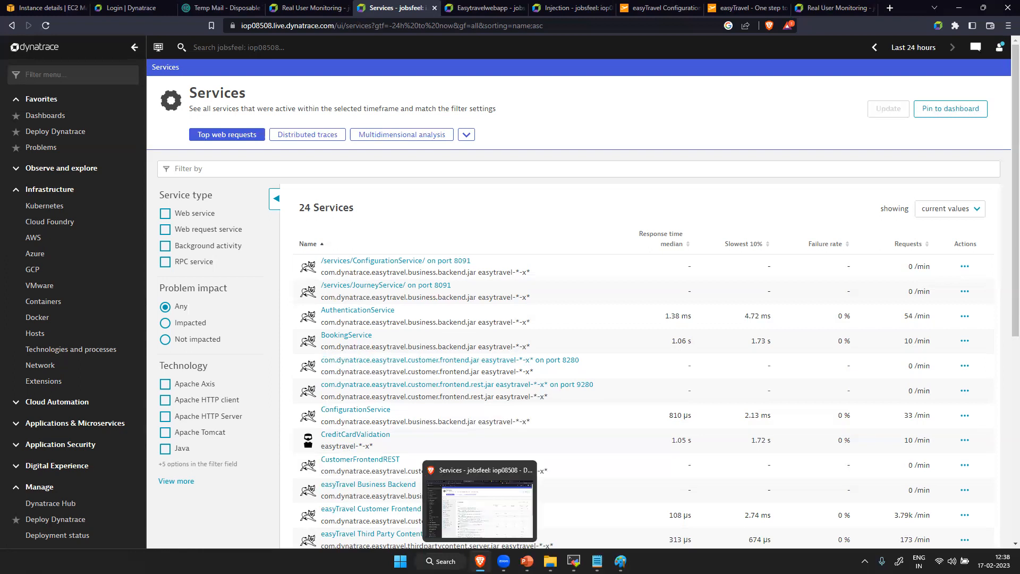
- Switch to Paint and start a new blank canvas, discarding the unsaved drawing
{"action": "mouse_move", "coordinate": [573, 560]}
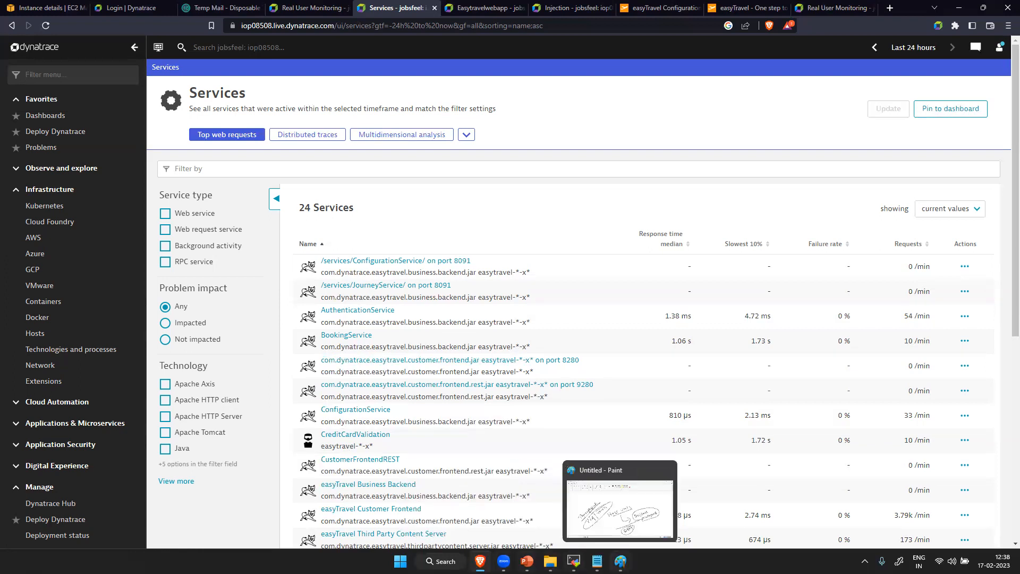
{"action": "left_click", "coordinate": [620, 561]}
{"action": "left_click", "coordinate": [12, 28]}
{"action": "left_click", "coordinate": [49, 49]}
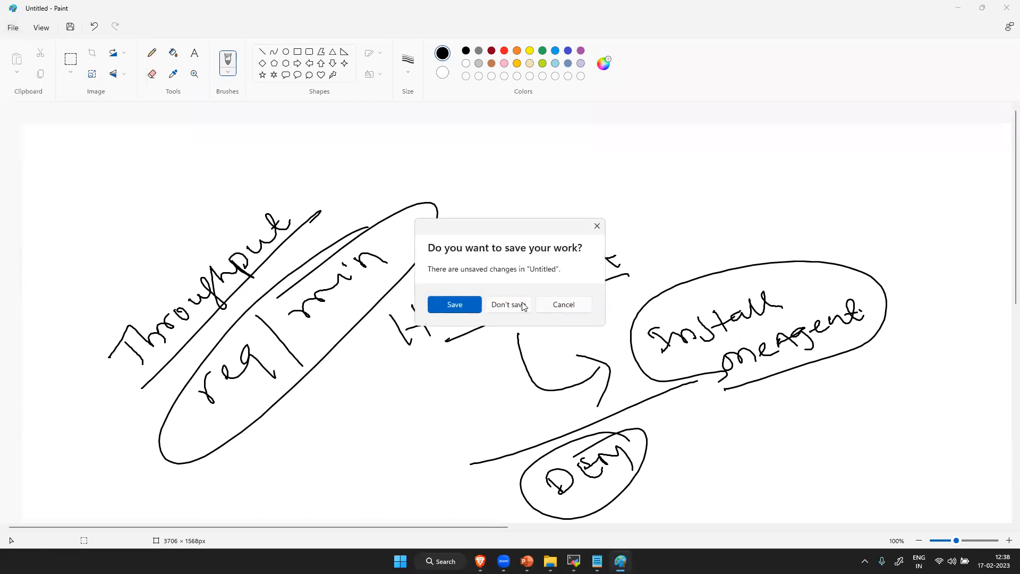
{"action": "left_click", "coordinate": [520, 303]}
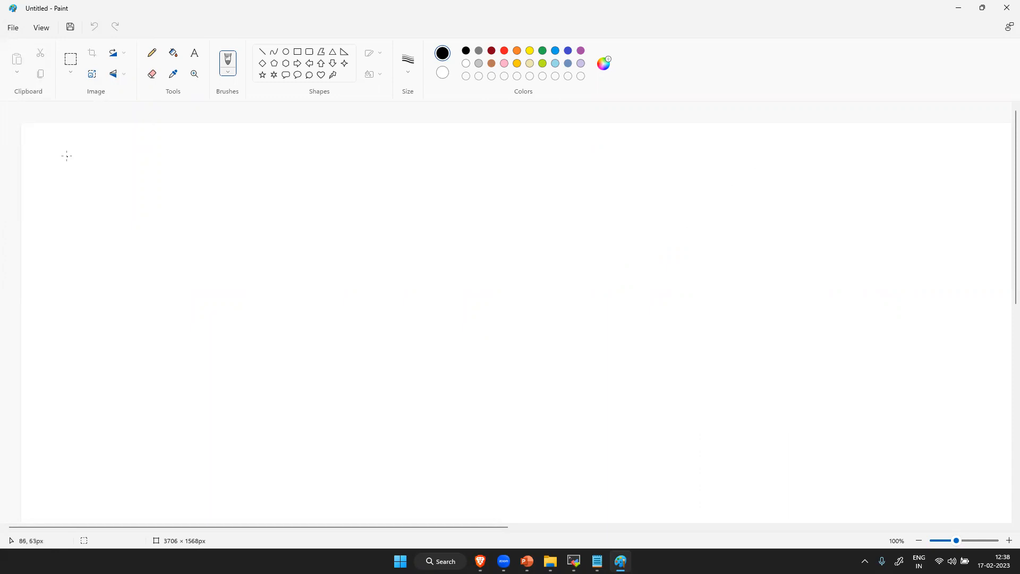
- Handwrite "Management zone" as a heading on the blank canvas and add a wavy underline
{"action": "mouse_move", "coordinate": [73, 158]}
{"action": "left_mouse_down"}
{"action": "mouse_move", "coordinate": [100, 157]}
{"action": "mouse_move", "coordinate": [105, 177]}
{"action": "left_mouse_up"}
{"action": "mouse_move", "coordinate": [115, 162]}
{"action": "left_mouse_down"}
{"action": "mouse_move", "coordinate": [127, 178]}
{"action": "mouse_move", "coordinate": [179, 169]}
{"action": "mouse_move", "coordinate": [194, 194]}
{"action": "mouse_move", "coordinate": [225, 164]}
{"action": "mouse_move", "coordinate": [326, 154]}
{"action": "mouse_move", "coordinate": [353, 169]}
{"action": "mouse_move", "coordinate": [405, 154]}
{"action": "mouse_move", "coordinate": [419, 165]}
{"action": "left_mouse_up"}
{"action": "left_click_drag", "start_coordinate": [78, 195], "coordinate": [444, 179]}
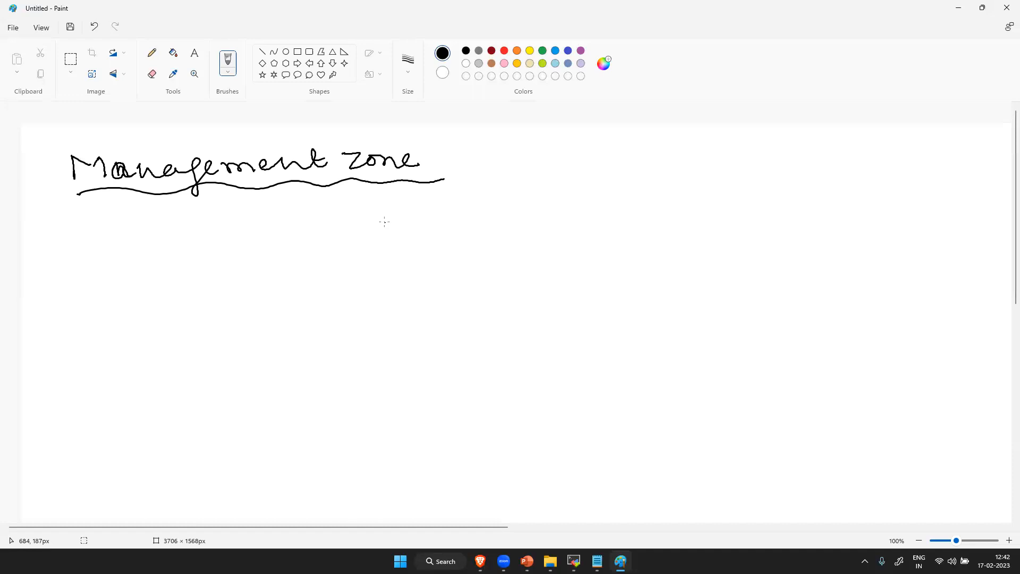
- Handwrite an underlined "Customer A" below the heading, with an arrow to "Application" and a circled "error" beneath it
{"action": "mouse_move", "coordinate": [309, 270]}
{"action": "left_mouse_down"}
{"action": "mouse_move", "coordinate": [311, 286]}
{"action": "mouse_move", "coordinate": [354, 267]}
{"action": "mouse_move", "coordinate": [374, 273]}
{"action": "mouse_move", "coordinate": [487, 254]}
{"action": "mouse_move", "coordinate": [484, 267]}
{"action": "left_mouse_up"}
{"action": "left_click_drag", "start_coordinate": [301, 307], "coordinate": [529, 280]}
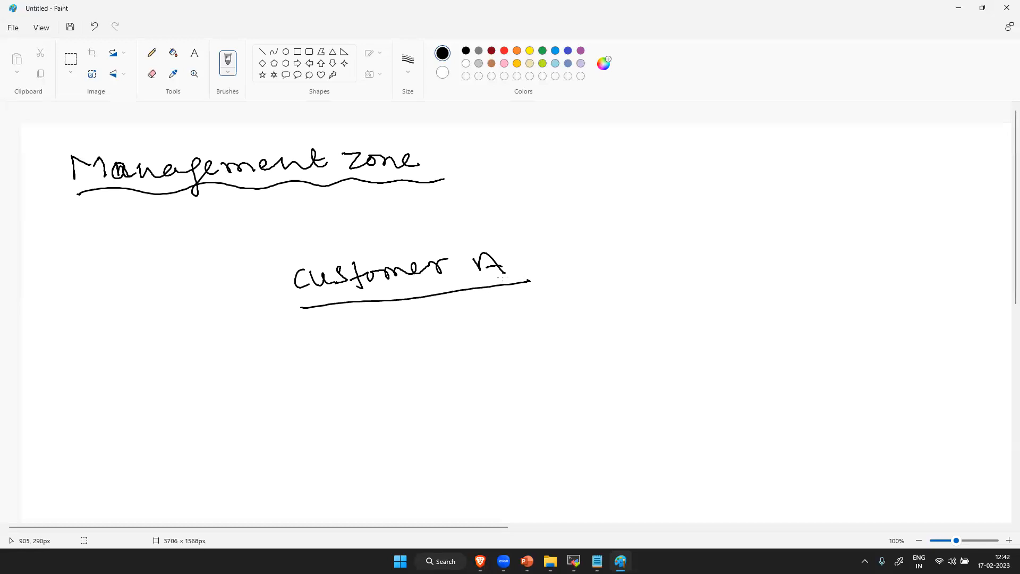
{"action": "mouse_move", "coordinate": [328, 348]}
{"action": "left_mouse_down"}
{"action": "mouse_move", "coordinate": [348, 357]}
{"action": "mouse_move", "coordinate": [334, 340]}
{"action": "left_mouse_up"}
{"action": "left_click_drag", "start_coordinate": [543, 261], "coordinate": [569, 256]}
{"action": "mouse_move", "coordinate": [566, 251]}
{"action": "left_mouse_down"}
{"action": "mouse_move", "coordinate": [578, 270]}
{"action": "mouse_move", "coordinate": [632, 253]}
{"action": "mouse_move", "coordinate": [693, 260]}
{"action": "left_mouse_up"}
{"action": "left_click", "coordinate": [689, 245]}
{"action": "mouse_move", "coordinate": [709, 246]}
{"action": "left_mouse_down"}
{"action": "mouse_move", "coordinate": [714, 260]}
{"action": "mouse_move", "coordinate": [760, 249]}
{"action": "mouse_move", "coordinate": [782, 264]}
{"action": "left_mouse_up"}
{"action": "mouse_move", "coordinate": [632, 311]}
{"action": "left_mouse_down"}
{"action": "mouse_move", "coordinate": [662, 318]}
{"action": "mouse_move", "coordinate": [704, 304]}
{"action": "mouse_move", "coordinate": [609, 321]}
{"action": "mouse_move", "coordinate": [692, 327]}
{"action": "left_mouse_up"}
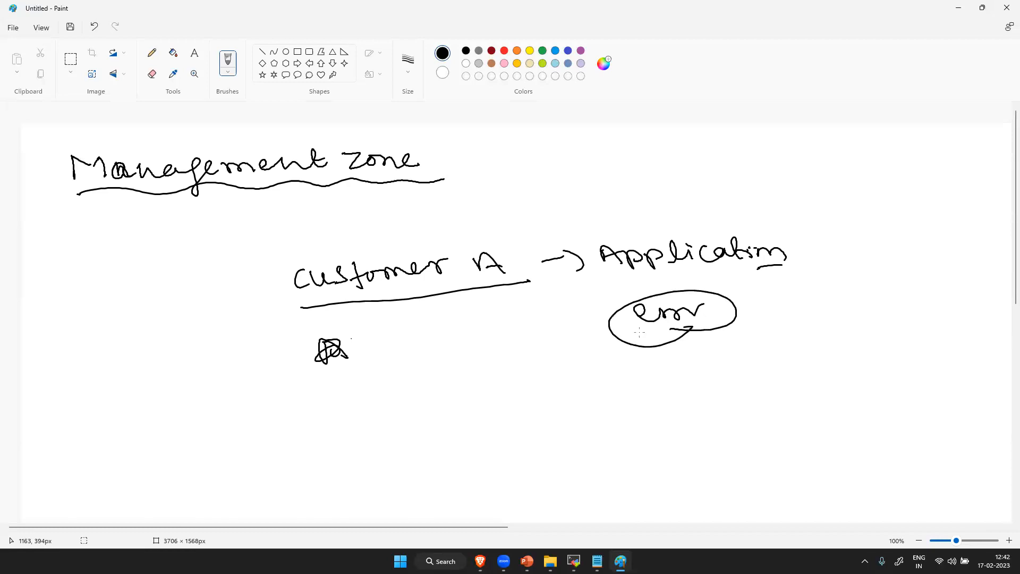
- Handwrite A, B, C and D in a bracketed column under "Customer A", circle the A and draw a line out from it
{"action": "left_click_drag", "start_coordinate": [438, 351], "coordinate": [463, 350]}
{"action": "mouse_move", "coordinate": [459, 403]}
{"action": "left_mouse_down"}
{"action": "mouse_move", "coordinate": [476, 387]}
{"action": "mouse_move", "coordinate": [496, 453]}
{"action": "mouse_move", "coordinate": [497, 502]}
{"action": "mouse_move", "coordinate": [486, 504]}
{"action": "left_mouse_up"}
{"action": "left_click_drag", "start_coordinate": [425, 334], "coordinate": [456, 515]}
{"action": "left_click_drag", "start_coordinate": [493, 323], "coordinate": [547, 513]}
{"action": "left_click_drag", "start_coordinate": [462, 321], "coordinate": [255, 414]}
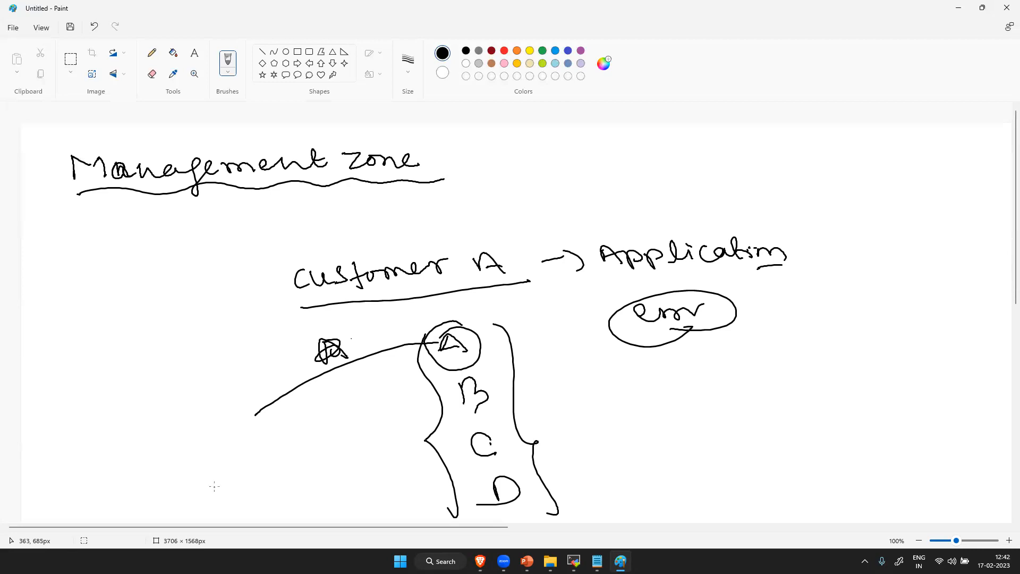
- Write a short underlined note above the A–D column and draw an outgoing arrow beside each letter
{"action": "mouse_move", "coordinate": [420, 313]}
{"action": "left_mouse_down"}
{"action": "mouse_move", "coordinate": [481, 303]}
{"action": "mouse_move", "coordinate": [467, 311]}
{"action": "mouse_move", "coordinate": [456, 299]}
{"action": "mouse_move", "coordinate": [497, 276]}
{"action": "mouse_move", "coordinate": [527, 294]}
{"action": "left_mouse_up"}
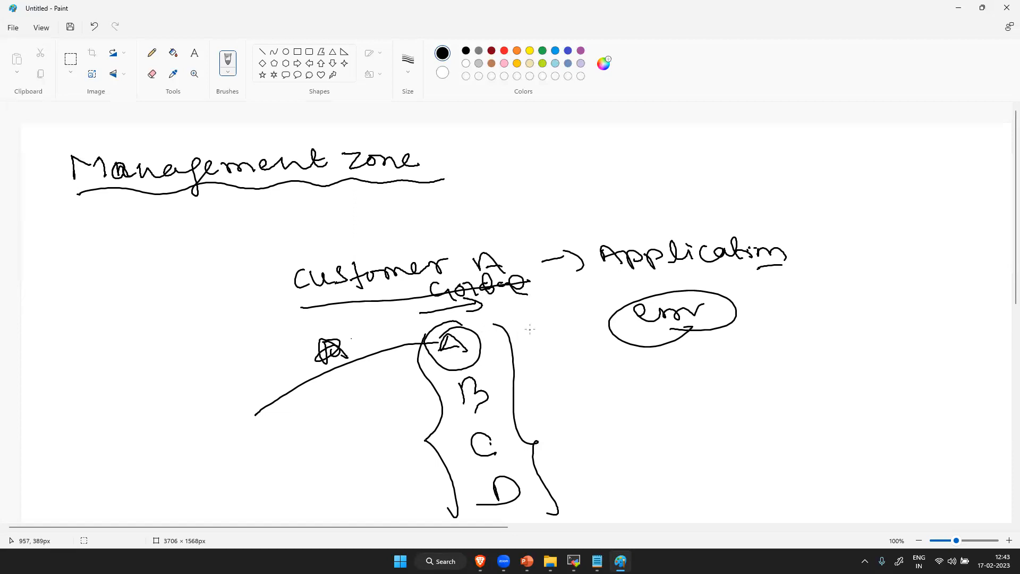
{"action": "left_click_drag", "start_coordinate": [506, 344], "coordinate": [546, 338]}
{"action": "mouse_move", "coordinate": [526, 334]}
{"action": "left_mouse_down"}
{"action": "mouse_move", "coordinate": [546, 338]}
{"action": "mouse_move", "coordinate": [531, 349]}
{"action": "left_mouse_up"}
{"action": "left_click_drag", "start_coordinate": [487, 304], "coordinate": [538, 302]}
{"action": "mouse_move", "coordinate": [502, 391]}
{"action": "left_mouse_down"}
{"action": "mouse_move", "coordinate": [553, 386]}
{"action": "mouse_move", "coordinate": [536, 407]}
{"action": "left_mouse_up"}
{"action": "left_click_drag", "start_coordinate": [500, 441], "coordinate": [559, 434]}
{"action": "mouse_move", "coordinate": [541, 424]}
{"action": "left_mouse_down"}
{"action": "mouse_move", "coordinate": [560, 434]}
{"action": "mouse_move", "coordinate": [545, 455]}
{"action": "mouse_move", "coordinate": [580, 479]}
{"action": "left_mouse_up"}
{"action": "mouse_move", "coordinate": [572, 469]}
{"action": "left_mouse_down"}
{"action": "mouse_move", "coordinate": [582, 475]}
{"action": "mouse_move", "coordinate": [567, 493]}
{"action": "left_mouse_up"}
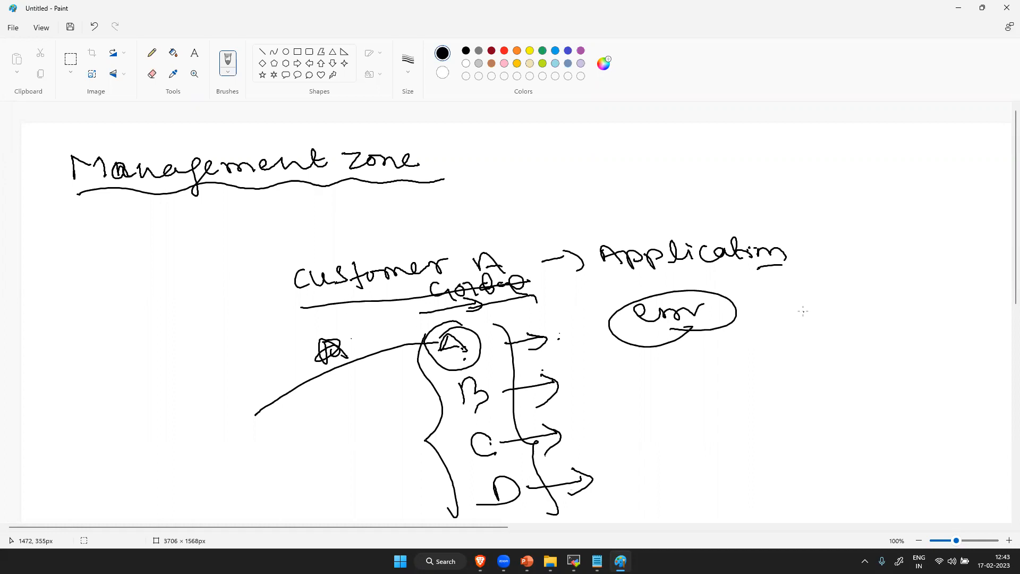
- Draw a second circled A beside "Application" with four arrows below it, annotated 10, 100, 50 processes and 50 syn
{"action": "mouse_move", "coordinate": [824, 307]}
{"action": "left_mouse_down"}
{"action": "mouse_move", "coordinate": [843, 308]}
{"action": "mouse_move", "coordinate": [844, 297]}
{"action": "left_mouse_up"}
{"action": "mouse_move", "coordinate": [846, 260]}
{"action": "left_mouse_down"}
{"action": "mouse_move", "coordinate": [861, 289]}
{"action": "mouse_move", "coordinate": [821, 272]}
{"action": "left_mouse_up"}
{"action": "mouse_move", "coordinate": [812, 343]}
{"action": "left_mouse_down"}
{"action": "mouse_move", "coordinate": [813, 356]}
{"action": "mouse_move", "coordinate": [844, 357]}
{"action": "mouse_move", "coordinate": [843, 369]}
{"action": "left_mouse_up"}
{"action": "mouse_move", "coordinate": [871, 338]}
{"action": "left_mouse_down"}
{"action": "mouse_move", "coordinate": [875, 362]}
{"action": "mouse_move", "coordinate": [883, 336]}
{"action": "left_mouse_up"}
{"action": "mouse_move", "coordinate": [817, 390]}
{"action": "left_mouse_down"}
{"action": "mouse_move", "coordinate": [851, 399]}
{"action": "mouse_move", "coordinate": [848, 420]}
{"action": "left_mouse_up"}
{"action": "mouse_move", "coordinate": [882, 381]}
{"action": "left_mouse_down"}
{"action": "mouse_move", "coordinate": [892, 402]}
{"action": "mouse_move", "coordinate": [927, 388]}
{"action": "left_mouse_up"}
{"action": "mouse_move", "coordinate": [816, 447]}
{"action": "left_mouse_down"}
{"action": "mouse_move", "coordinate": [850, 463]}
{"action": "mouse_move", "coordinate": [857, 456]}
{"action": "left_mouse_up"}
{"action": "mouse_move", "coordinate": [889, 426]}
{"action": "left_mouse_down"}
{"action": "mouse_move", "coordinate": [893, 447]}
{"action": "mouse_move", "coordinate": [911, 425]}
{"action": "mouse_move", "coordinate": [943, 439]}
{"action": "mouse_move", "coordinate": [956, 421]}
{"action": "mouse_move", "coordinate": [983, 416]}
{"action": "left_mouse_up"}
{"action": "mouse_move", "coordinate": [824, 477]}
{"action": "left_mouse_down"}
{"action": "mouse_move", "coordinate": [850, 499]}
{"action": "mouse_move", "coordinate": [879, 486]}
{"action": "mouse_move", "coordinate": [872, 497]}
{"action": "left_mouse_up"}
{"action": "left_click_drag", "start_coordinate": [907, 462], "coordinate": [967, 462]}
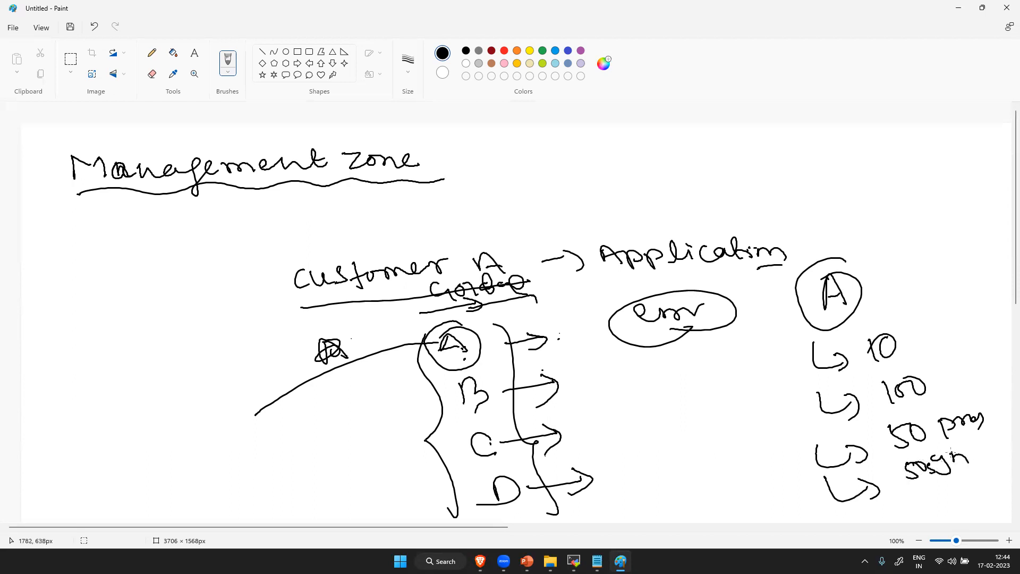
- Add further arrows around the second circled A, labelled "4 App", "2 AWS" and an underlined 10
{"action": "mouse_move", "coordinate": [860, 305]}
{"action": "left_mouse_down"}
{"action": "mouse_move", "coordinate": [878, 299]}
{"action": "mouse_move", "coordinate": [893, 312]}
{"action": "left_mouse_up"}
{"action": "mouse_move", "coordinate": [926, 268]}
{"action": "left_mouse_down"}
{"action": "mouse_move", "coordinate": [927, 292]}
{"action": "mouse_move", "coordinate": [938, 280]}
{"action": "left_mouse_up"}
{"action": "mouse_move", "coordinate": [946, 273]}
{"action": "left_mouse_down"}
{"action": "mouse_move", "coordinate": [984, 274]}
{"action": "mouse_move", "coordinate": [996, 291]}
{"action": "left_mouse_up"}
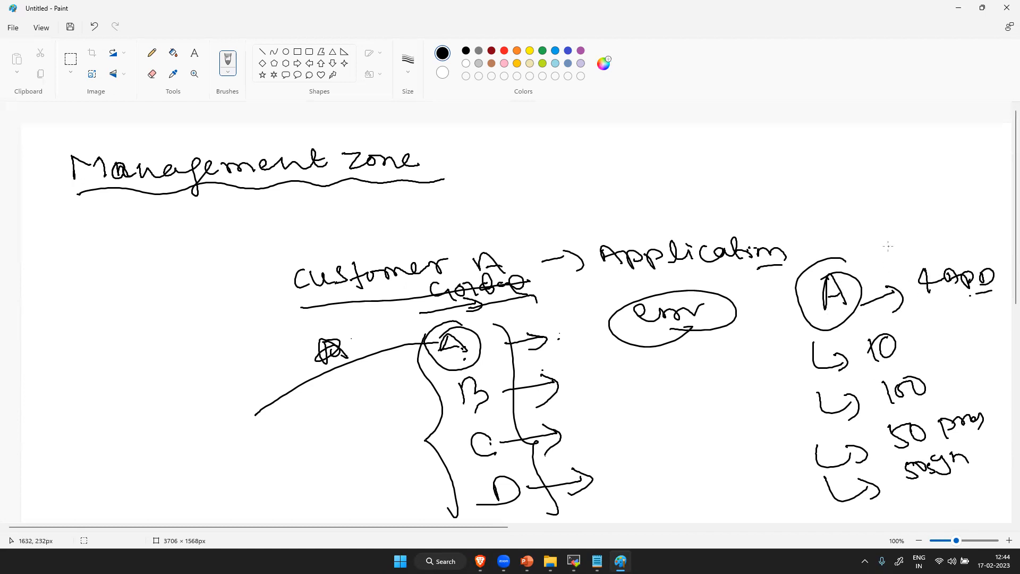
{"action": "mouse_move", "coordinate": [843, 250]}
{"action": "left_mouse_down"}
{"action": "mouse_move", "coordinate": [980, 212]}
{"action": "mouse_move", "coordinate": [980, 222]}
{"action": "left_mouse_up"}
{"action": "mouse_move", "coordinate": [846, 202]}
{"action": "left_mouse_down"}
{"action": "mouse_move", "coordinate": [883, 193]}
{"action": "mouse_move", "coordinate": [879, 207]}
{"action": "left_mouse_up"}
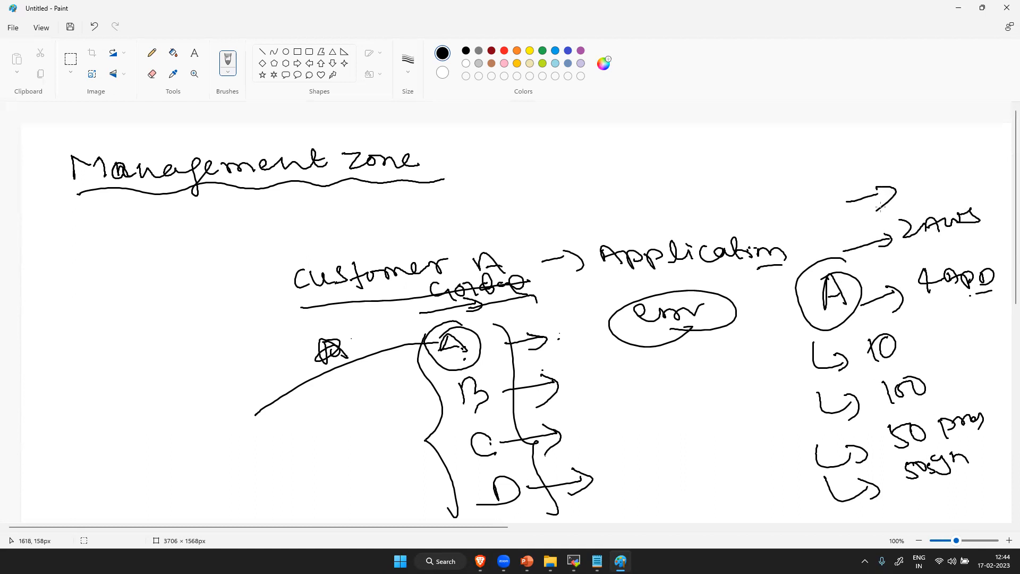
{"action": "mouse_move", "coordinate": [915, 174]}
{"action": "left_mouse_down"}
{"action": "mouse_move", "coordinate": [915, 194]}
{"action": "mouse_move", "coordinate": [924, 179]}
{"action": "mouse_move", "coordinate": [946, 192]}
{"action": "mouse_move", "coordinate": [981, 179]}
{"action": "left_mouse_up"}
{"action": "left_click_drag", "start_coordinate": [962, 200], "coordinate": [996, 194]}
{"action": "left_click_drag", "start_coordinate": [831, 166], "coordinate": [877, 183]}
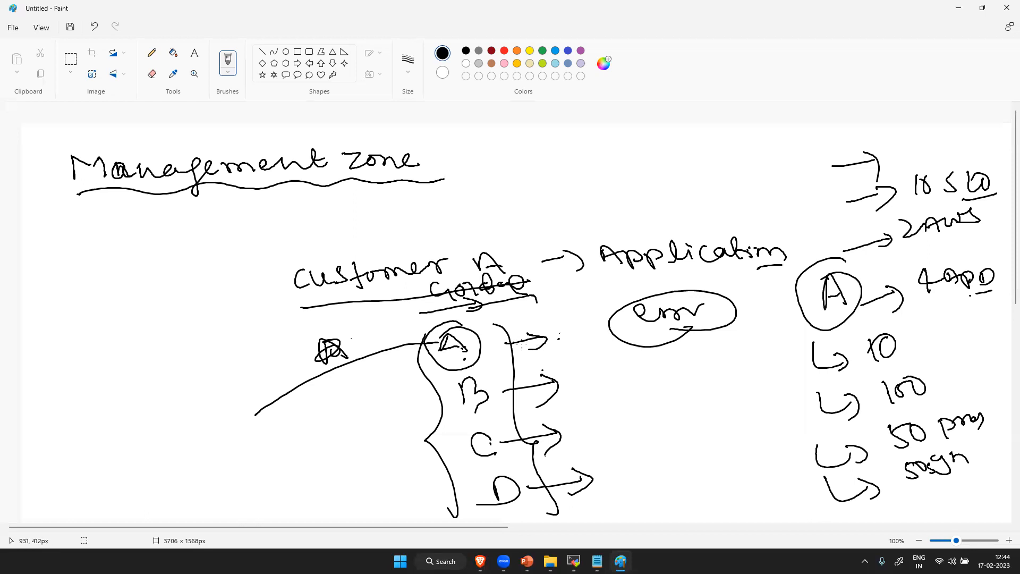
- Draw repeated lines into the bracketed A, lines from B, C and D, and a circled A and circled X beside them
{"action": "left_click_drag", "start_coordinate": [260, 433], "coordinate": [419, 341]}
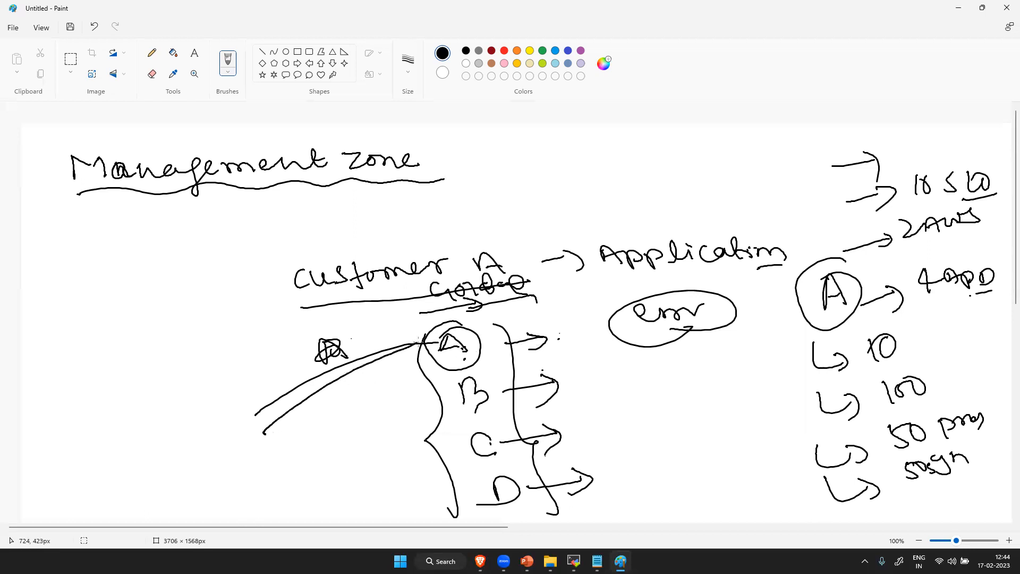
{"action": "left_click_drag", "start_coordinate": [258, 430], "coordinate": [424, 337]}
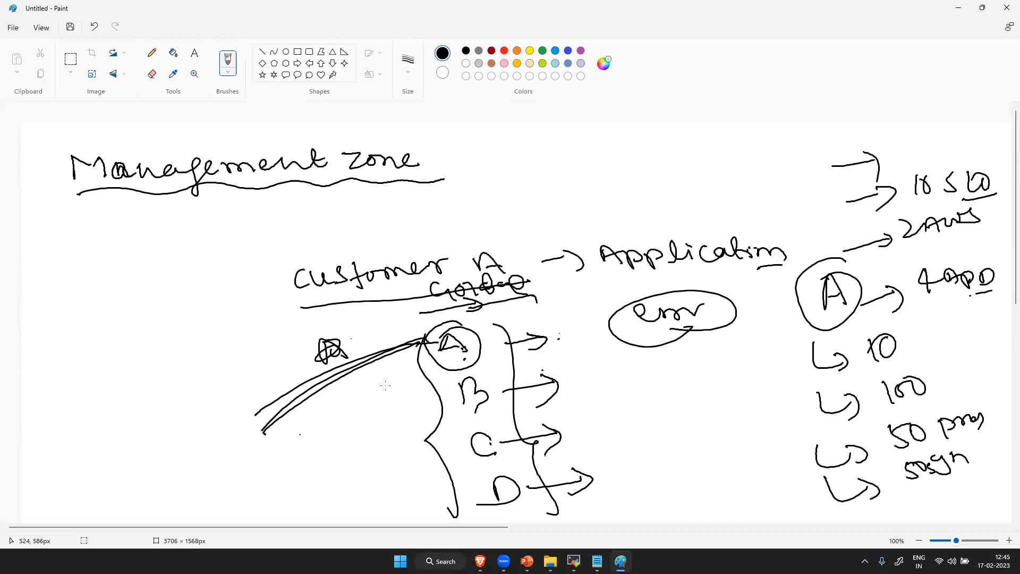
{"action": "mouse_move", "coordinate": [321, 392]}
{"action": "left_mouse_down"}
{"action": "mouse_move", "coordinate": [320, 415]}
{"action": "mouse_move", "coordinate": [342, 413]}
{"action": "left_mouse_up"}
{"action": "mouse_move", "coordinate": [322, 411]}
{"action": "left_mouse_down"}
{"action": "mouse_move", "coordinate": [340, 396]}
{"action": "mouse_move", "coordinate": [340, 379]}
{"action": "left_mouse_up"}
{"action": "left_click_drag", "start_coordinate": [443, 394], "coordinate": [398, 436]}
{"action": "mouse_move", "coordinate": [439, 442]}
{"action": "left_mouse_down"}
{"action": "mouse_move", "coordinate": [404, 485]}
{"action": "mouse_move", "coordinate": [411, 519]}
{"action": "left_mouse_up"}
{"action": "left_click_drag", "start_coordinate": [372, 454], "coordinate": [370, 505]}
{"action": "left_click_drag", "start_coordinate": [345, 477], "coordinate": [394, 495]}
{"action": "left_click_drag", "start_coordinate": [342, 441], "coordinate": [277, 515]}
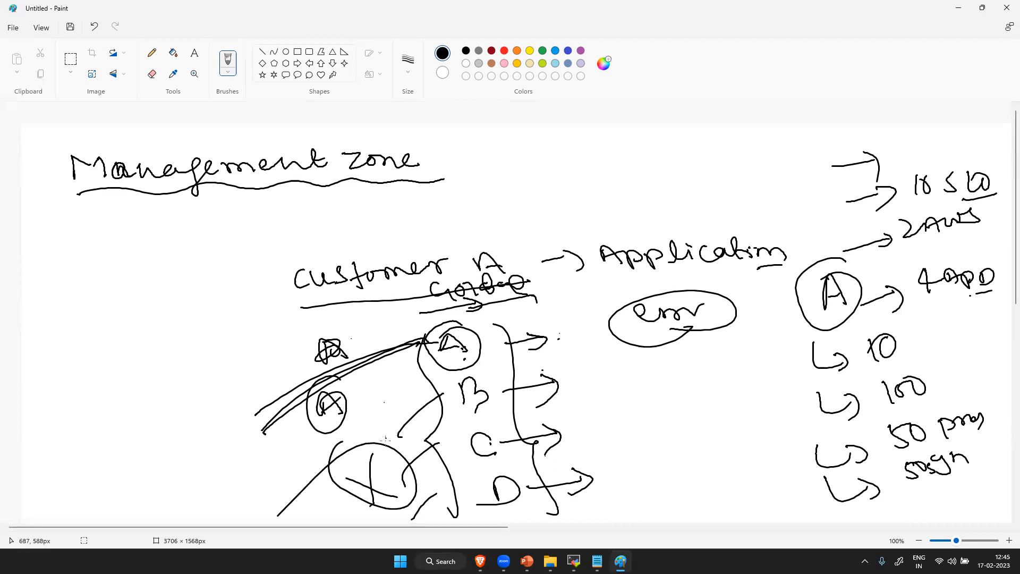
{"action": "mouse_move", "coordinate": [480, 328]}
{"action": "left_mouse_down"}
{"action": "mouse_move", "coordinate": [492, 374]}
{"action": "mouse_move", "coordinate": [476, 411]}
{"action": "left_mouse_up"}
- Underline or mark the "4 App", 10, 100, 50 processes and 50 syn annotations of the second circled A
{"action": "left_click_drag", "start_coordinate": [913, 298], "coordinate": [991, 290]}
{"action": "left_click_drag", "start_coordinate": [919, 336], "coordinate": [934, 343]}
{"action": "left_click_drag", "start_coordinate": [960, 338], "coordinate": [966, 346]}
{"action": "left_click_drag", "start_coordinate": [880, 402], "coordinate": [938, 393]}
{"action": "left_click_drag", "start_coordinate": [898, 461], "coordinate": [951, 440]}
{"action": "left_click_drag", "start_coordinate": [919, 496], "coordinate": [963, 475]}
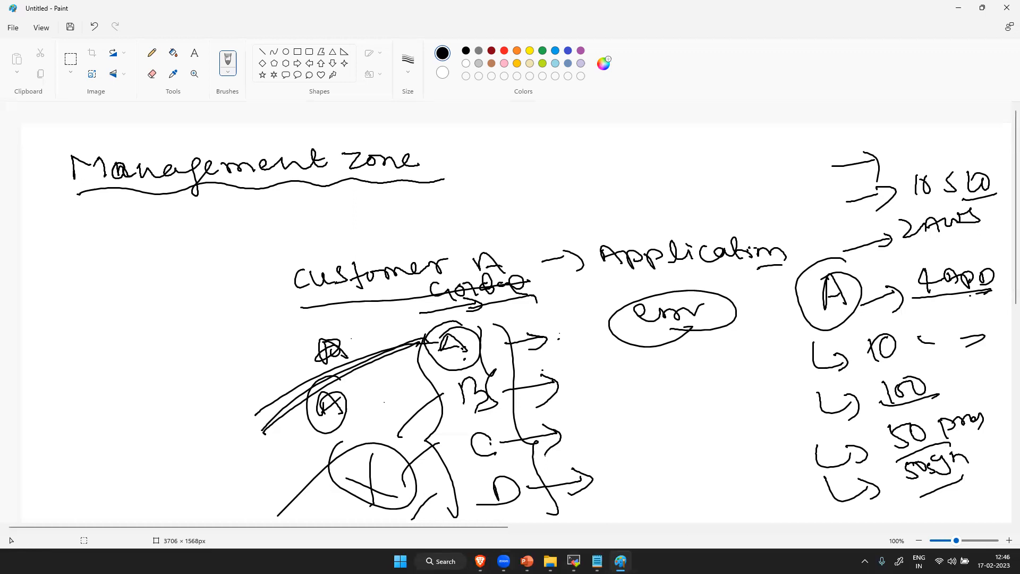
- Switch to Dynatrace in the browser and open the management zones settings under the environment preferences
{"action": "mouse_move", "coordinate": [480, 561]}
{"action": "left_click", "coordinate": [468, 508]}
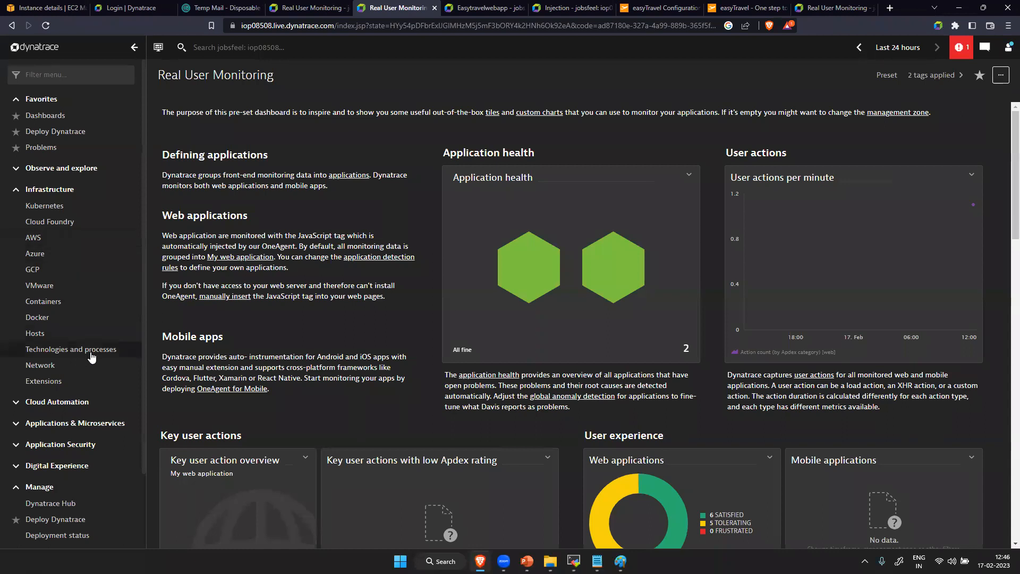
{"action": "scroll", "coordinate": [67, 468], "scroll_direction": "down", "scroll_amount": 3}
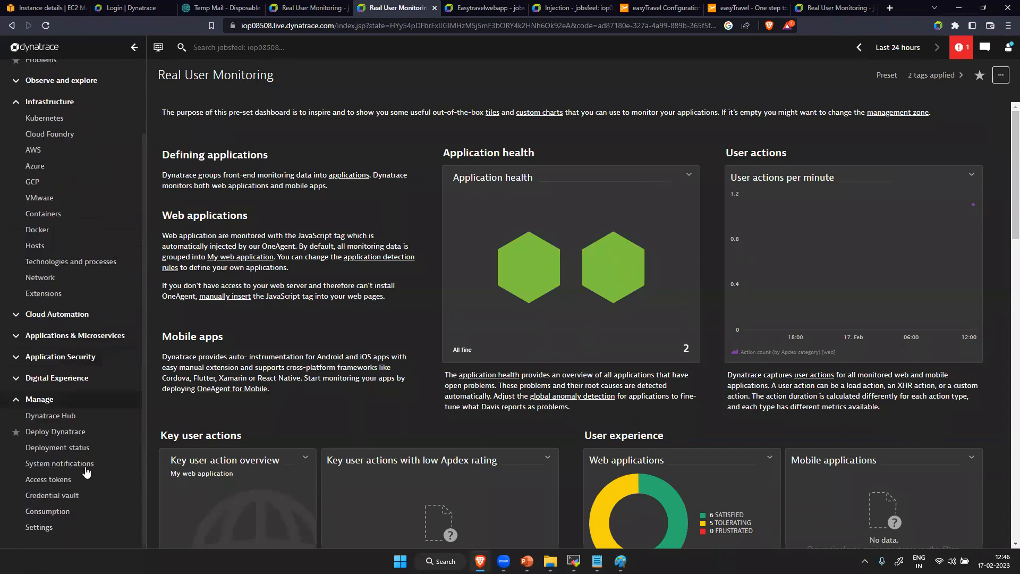
{"action": "left_click", "coordinate": [70, 528]}
{"action": "scroll", "coordinate": [254, 284], "scroll_direction": "down", "scroll_amount": 5}
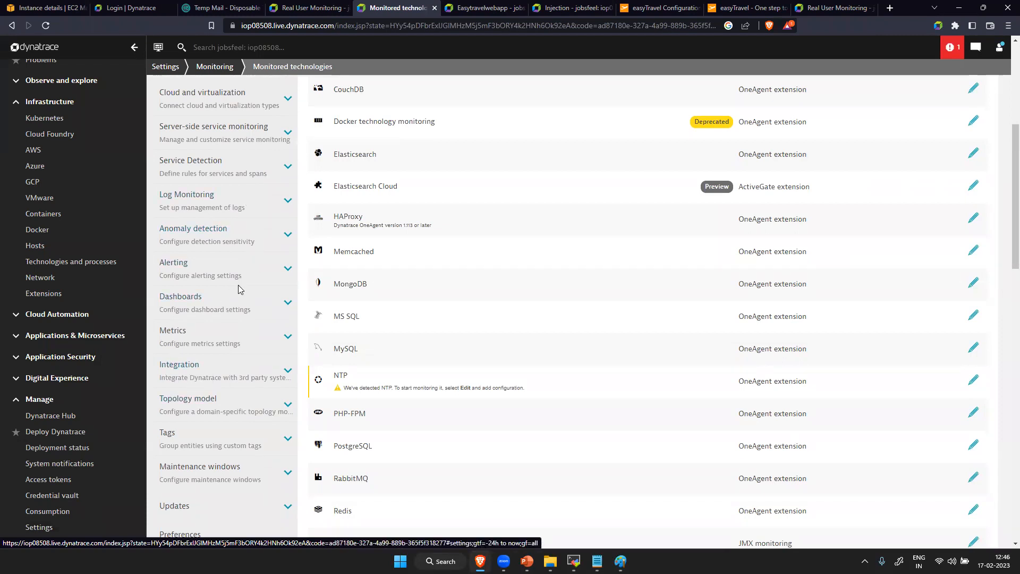
{"action": "scroll", "coordinate": [220, 445], "scroll_direction": "down", "scroll_amount": 10}
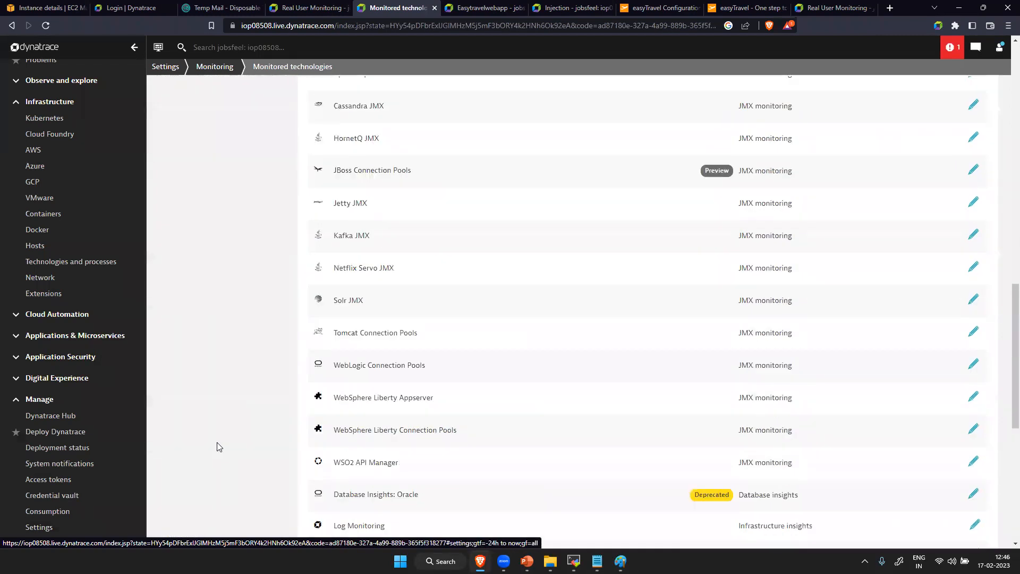
{"action": "scroll", "coordinate": [219, 444], "scroll_direction": "up", "scroll_amount": 5}
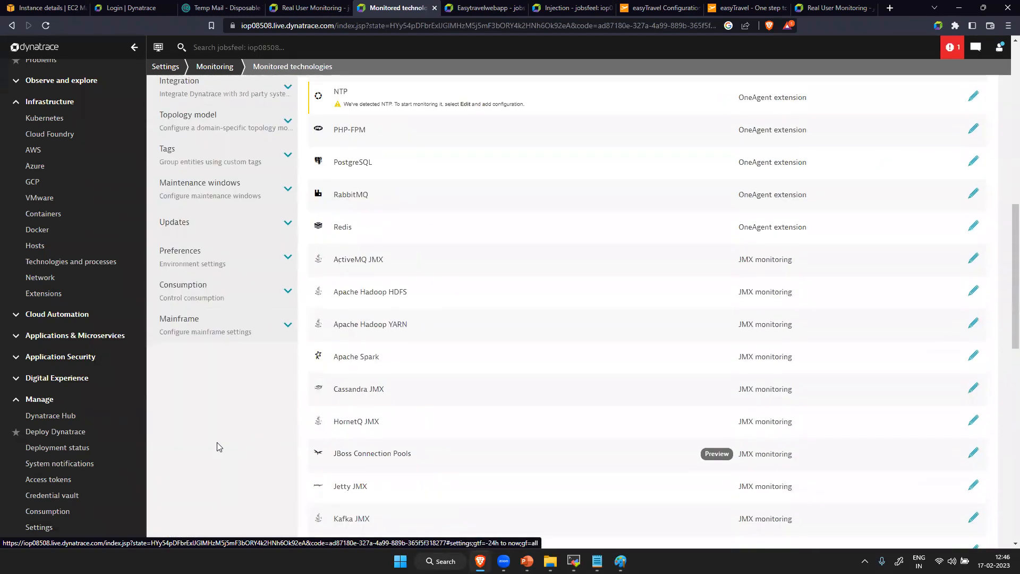
{"action": "left_click", "coordinate": [195, 253]}
{"action": "left_click", "coordinate": [199, 345]}
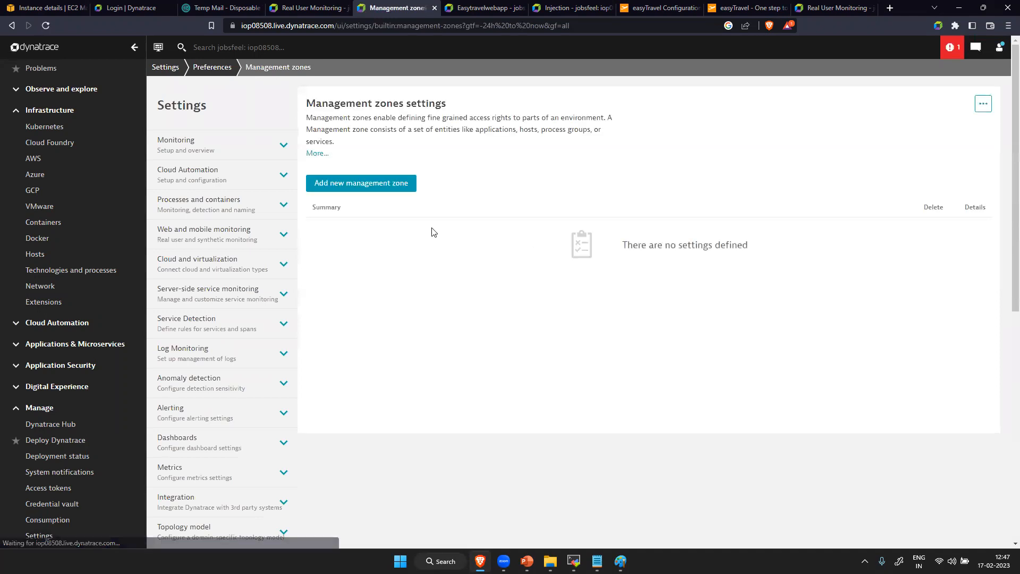
- Add a new management zone named EasyTravel
{"action": "left_click", "coordinate": [402, 190]}
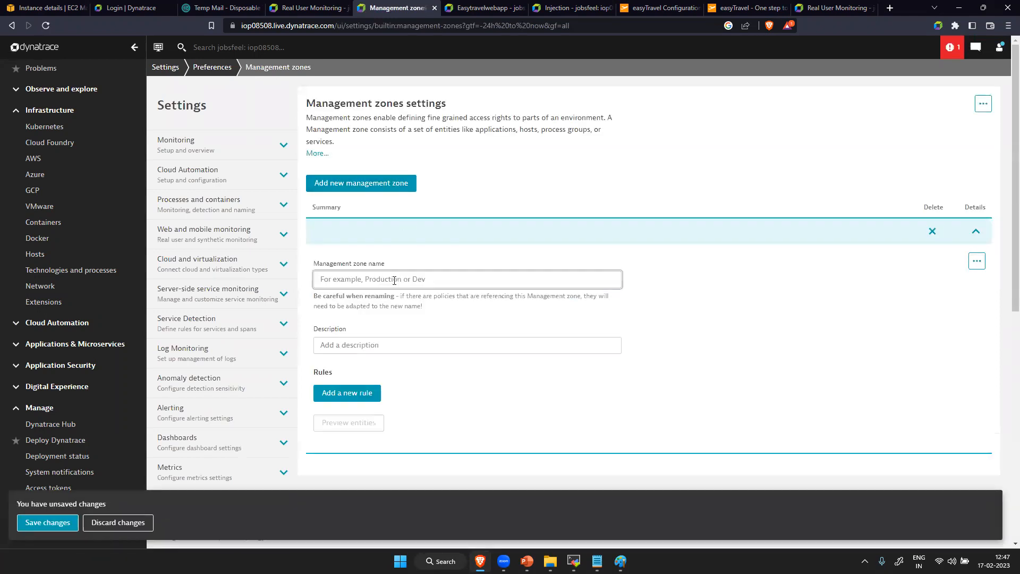
{"action": "key", "text": "Caps_Lock"}
{"action": "type", "text": "E"}
{"action": "key", "text": "Caps_Lock"}
{"action": "type", "text": "asytravel"}
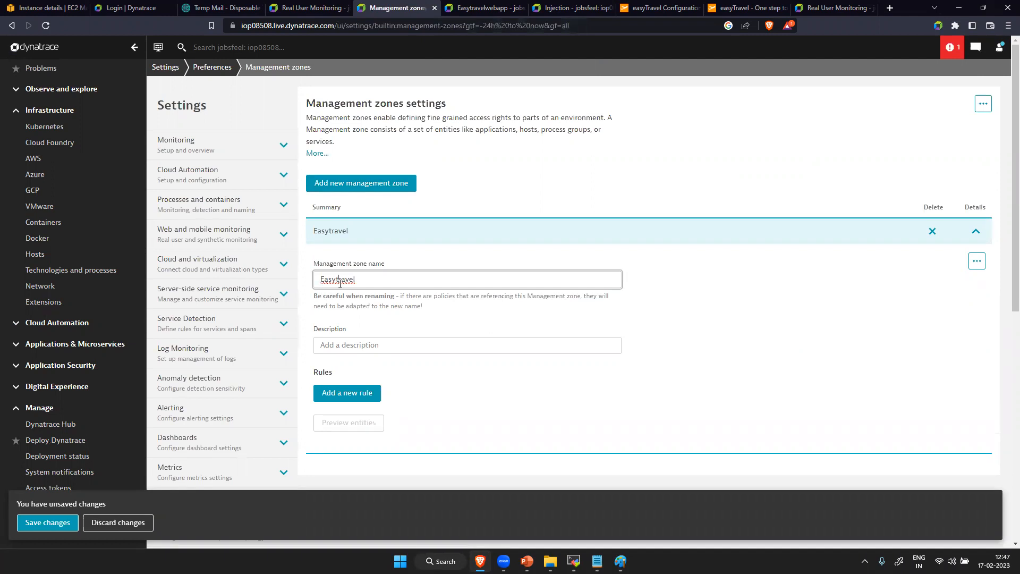
{"action": "right_click", "coordinate": [340, 283]}
{"action": "left_click", "coordinate": [366, 294]}
{"action": "left_click", "coordinate": [351, 350]}
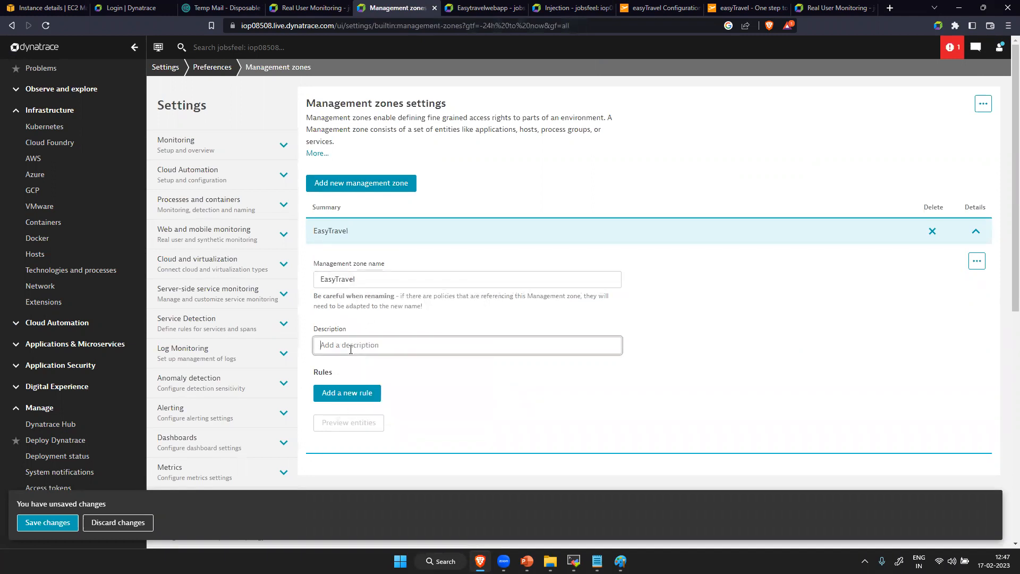
- Add a rule to the EasyTravel zone with rule type Monitored entity, applying to Hosts
{"action": "left_click", "coordinate": [352, 395]}
{"action": "scroll", "coordinate": [533, 388], "scroll_direction": "down", "scroll_amount": 5}
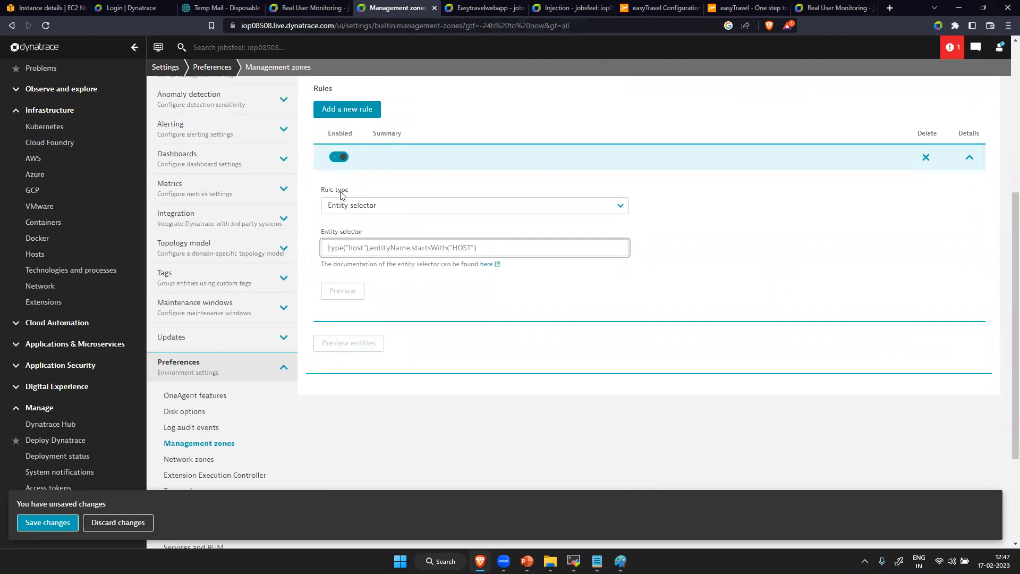
{"action": "left_click", "coordinate": [393, 207]}
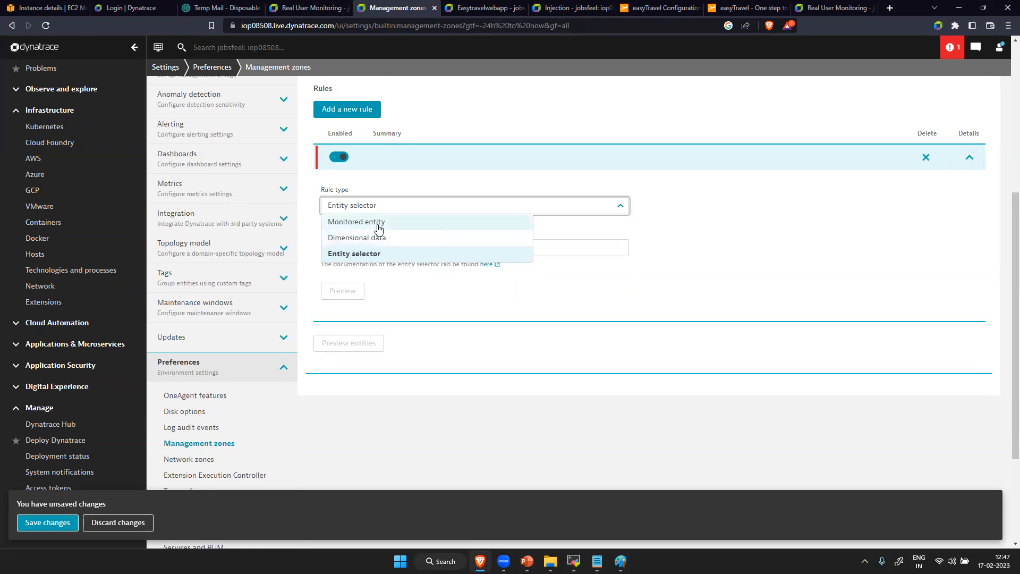
{"action": "left_click", "coordinate": [378, 222]}
{"action": "left_click", "coordinate": [412, 253]}
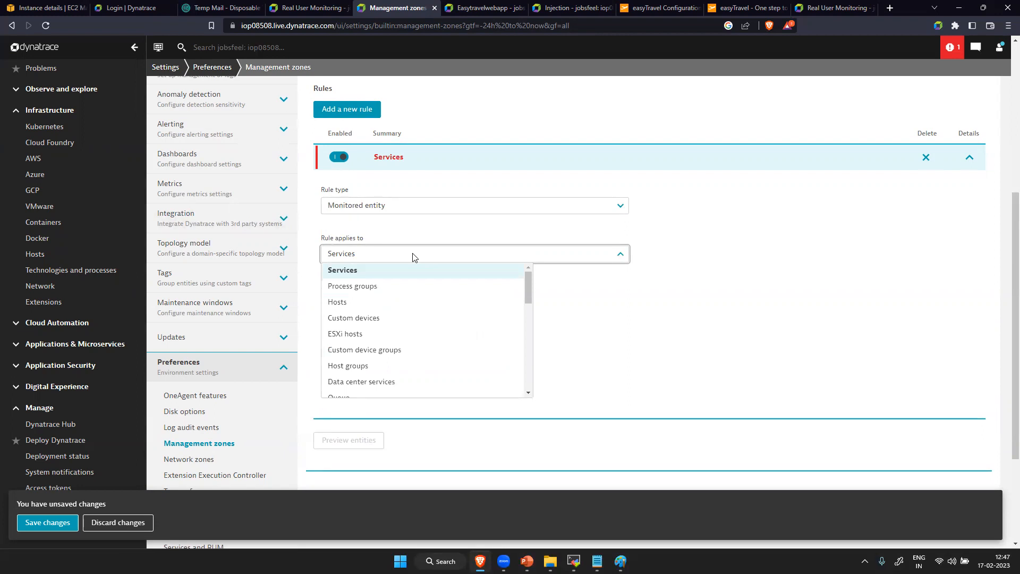
{"action": "left_click", "coordinate": [382, 303]}
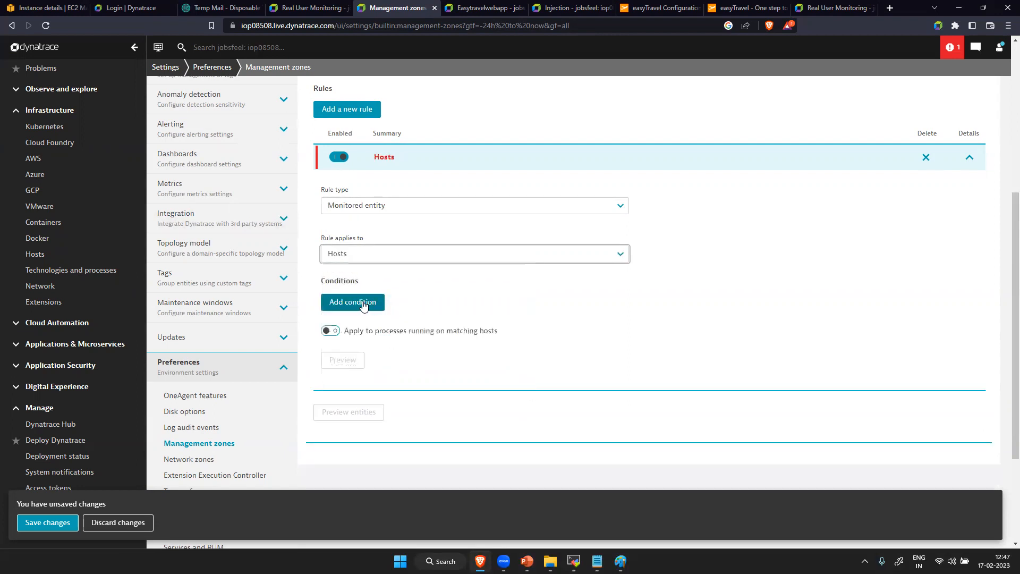
- Add a condition to the Hosts rule that evaluates the Host name property
{"action": "left_click", "coordinate": [364, 302]}
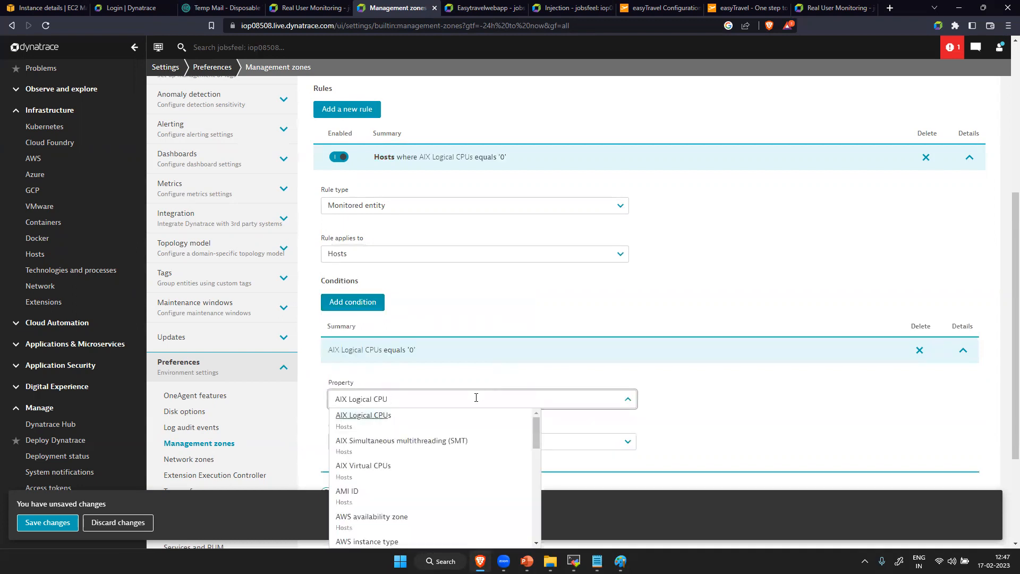
{"action": "key", "text": "BackSpace"}
{"action": "key", "text": "BackSpace"}
{"action": "key", "text": "BackSpace"}
{"action": "key", "text": "BackSpace"}
{"action": "key", "text": "BackSpace"}
{"action": "key", "text": "BackSpace"}
{"action": "key", "text": "BackSpace"}
{"action": "key", "text": "BackSpace"}
{"action": "key", "text": "BackSpace"}
{"action": "key", "text": "BackSpace"}
{"action": "key", "text": "BackSpace"}
{"action": "key", "text": "BackSpace"}
{"action": "key", "text": "BackSpace"}
{"action": "key", "text": "Caps_Lock"}
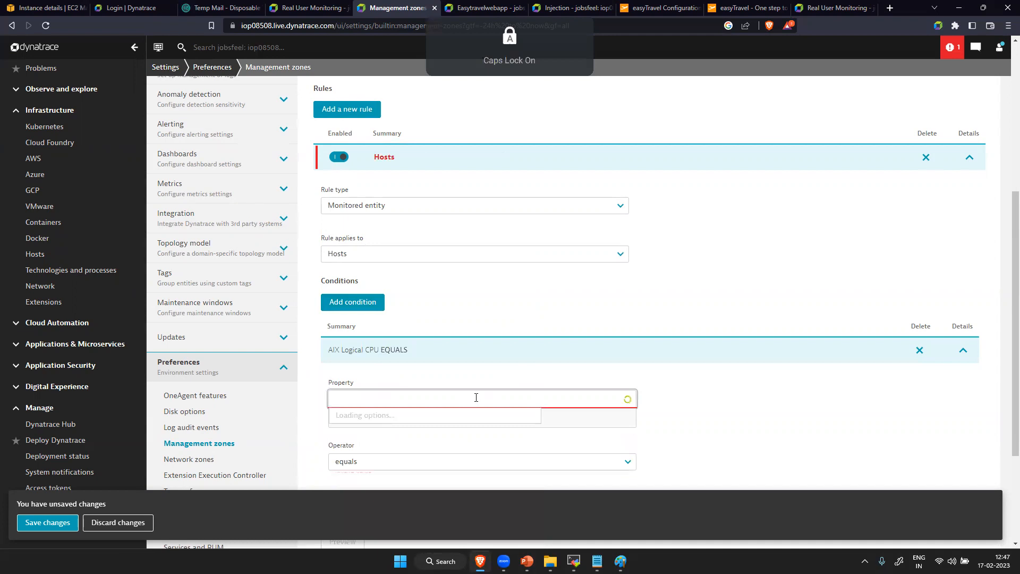
{"action": "type", "text": "Host name"}
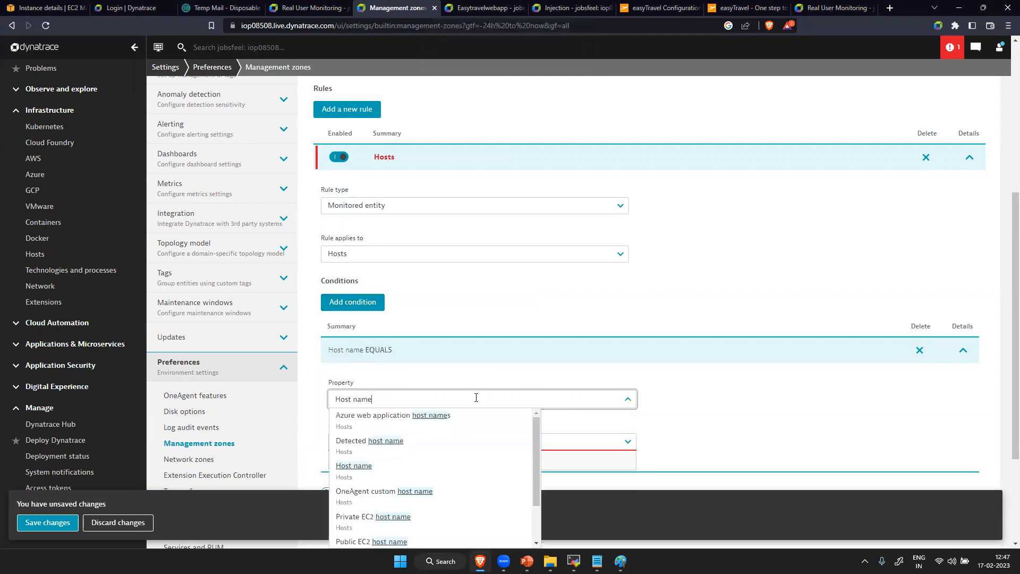
{"action": "left_click", "coordinate": [363, 468]}
{"action": "scroll", "coordinate": [394, 437], "scroll_direction": "down", "scroll_amount": 4}
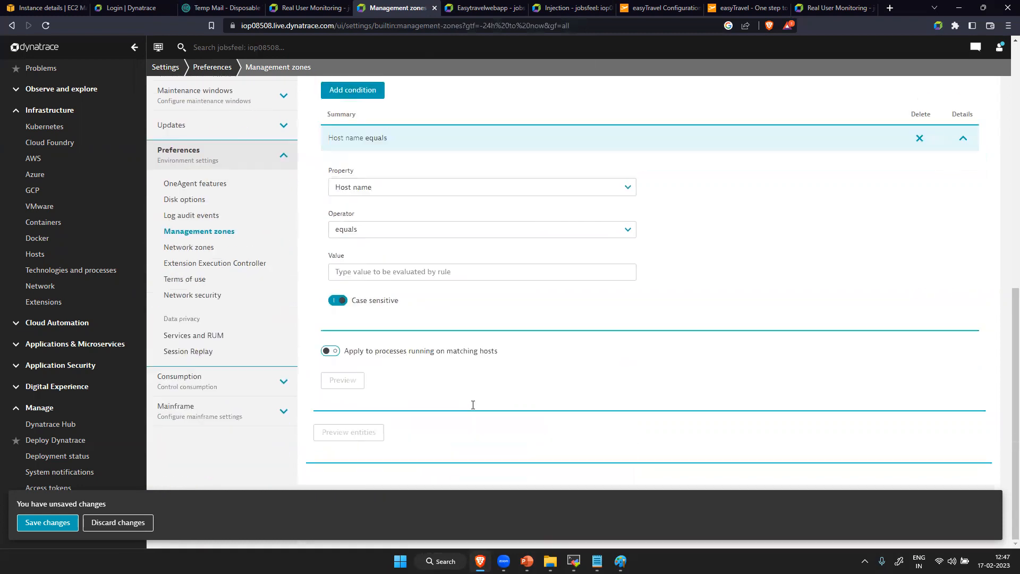
- Set the Host name condition to contains "easytravelwebapp" with case sensitivity turned off
{"action": "left_click", "coordinate": [417, 231]}
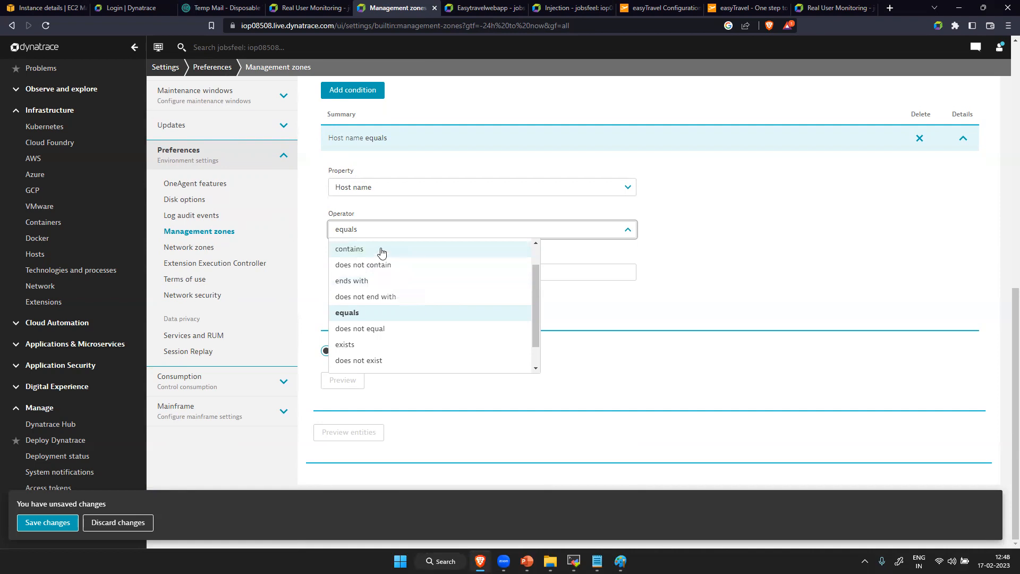
{"action": "left_click", "coordinate": [380, 249]}
{"action": "left_click", "coordinate": [381, 272]}
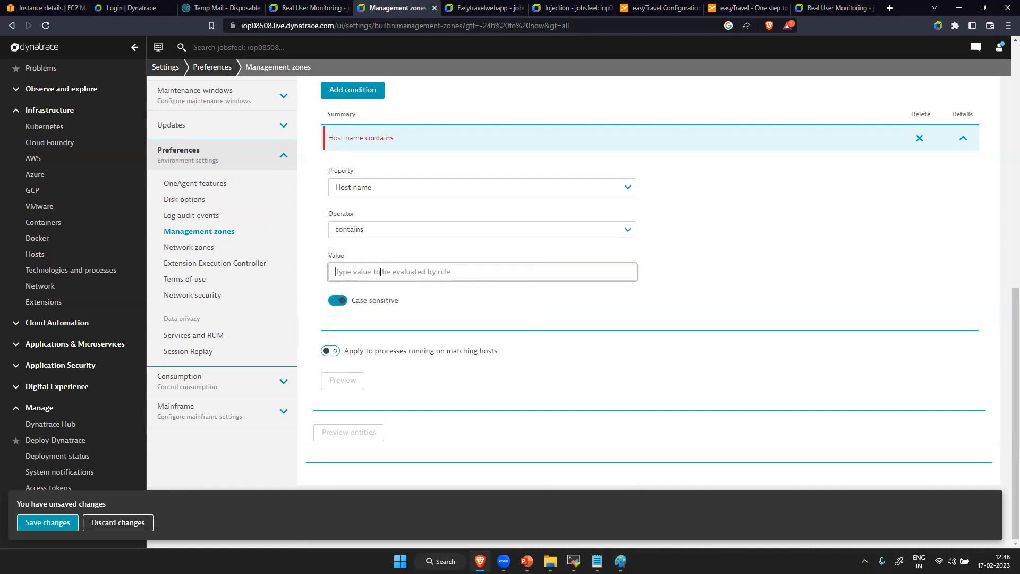
{"action": "left_click", "coordinate": [380, 229]}
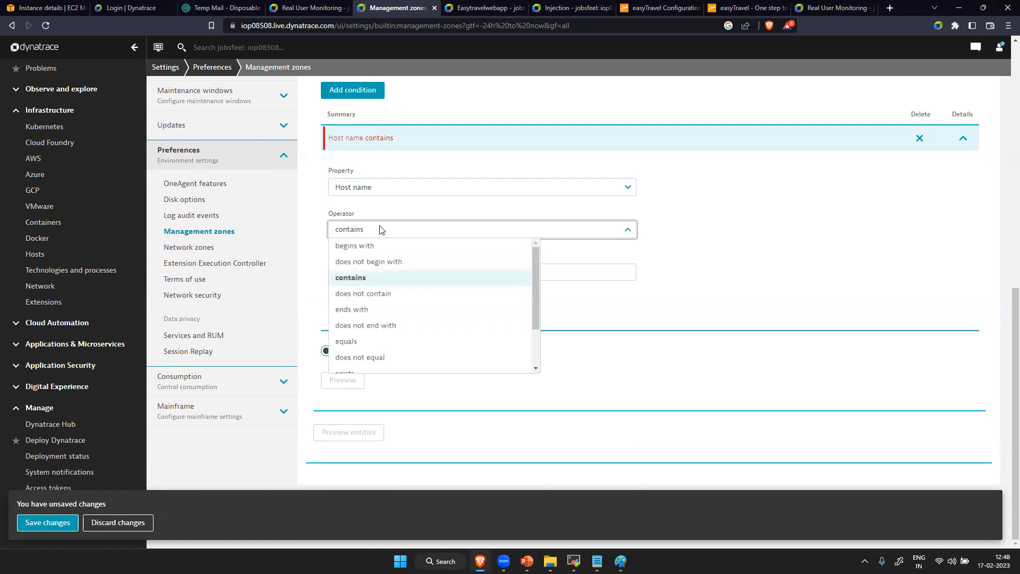
{"action": "left_click", "coordinate": [760, 286]}
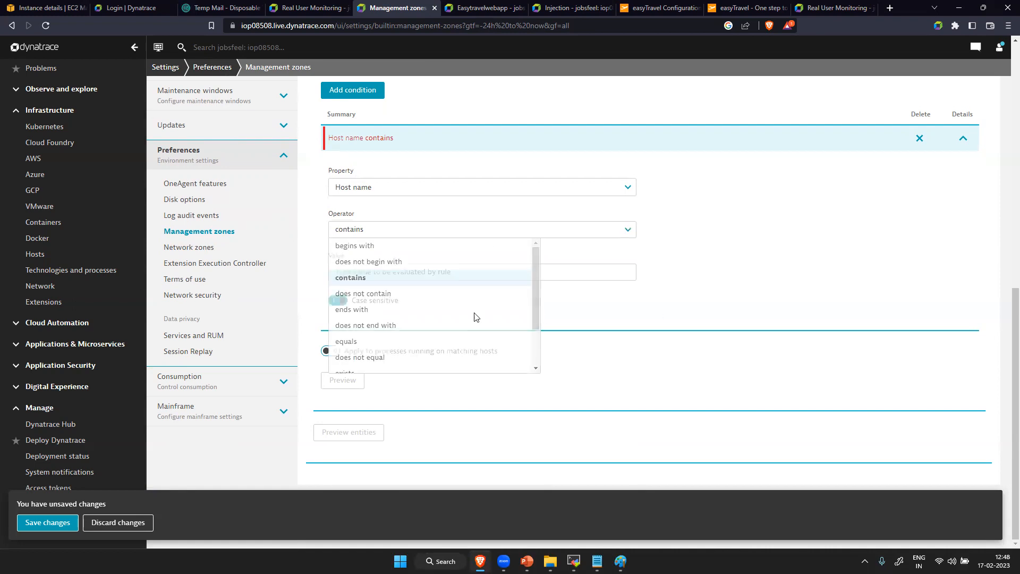
{"action": "left_click", "coordinate": [383, 272]}
{"action": "type", "text": "e"}
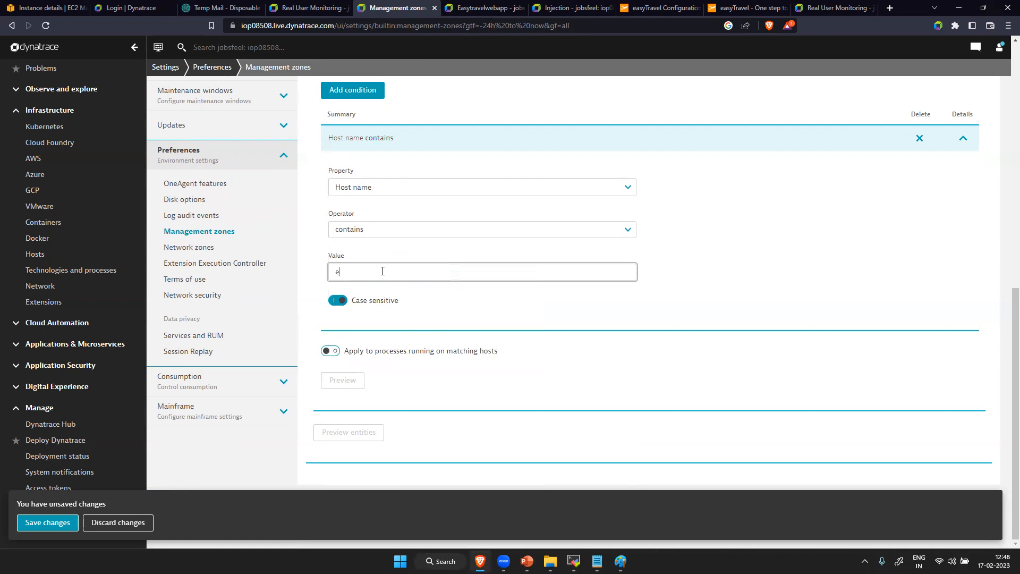
{"action": "type", "text": "asytravelwebapp"}
{"action": "left_click", "coordinate": [338, 300]}
- Preview the rule's matching entities, and save the zone with the rule applied to processes running on matching hosts
{"action": "left_click", "coordinate": [340, 383]}
{"action": "scroll", "coordinate": [406, 398], "scroll_direction": "down", "scroll_amount": 3}
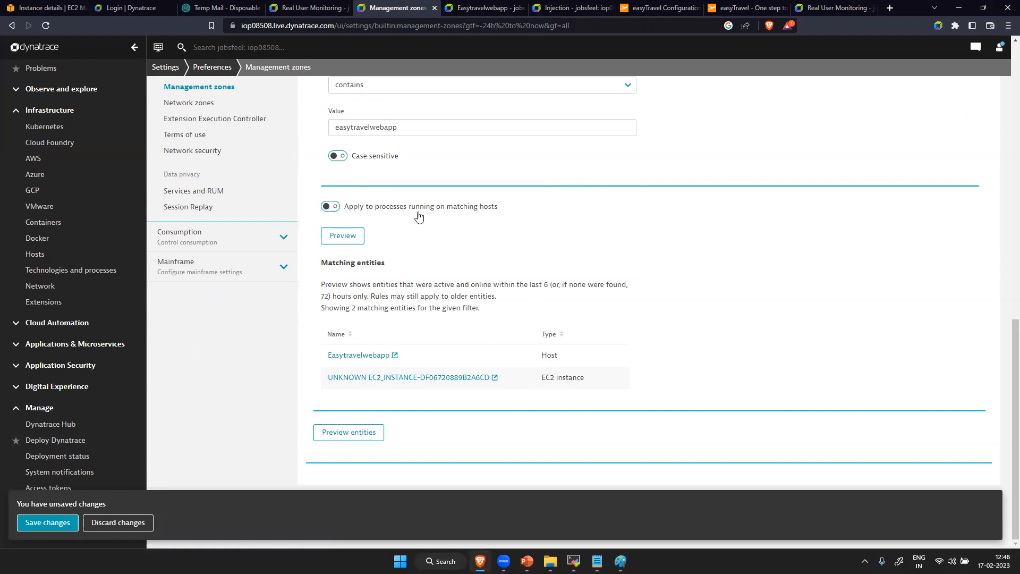
{"action": "left_click", "coordinate": [330, 206]}
{"action": "left_click", "coordinate": [63, 525]}
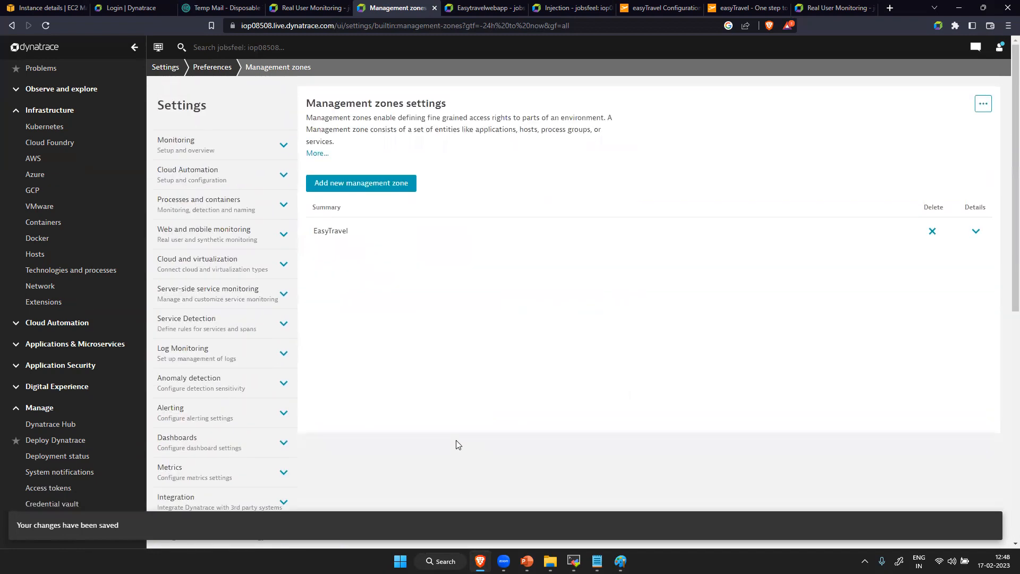
- Add a second rule to the EasyTravel zone with rule type Monitored entity, applying to Hosts
{"action": "left_click", "coordinate": [976, 232]}
{"action": "scroll", "coordinate": [555, 424], "scroll_direction": "down", "scroll_amount": 5}
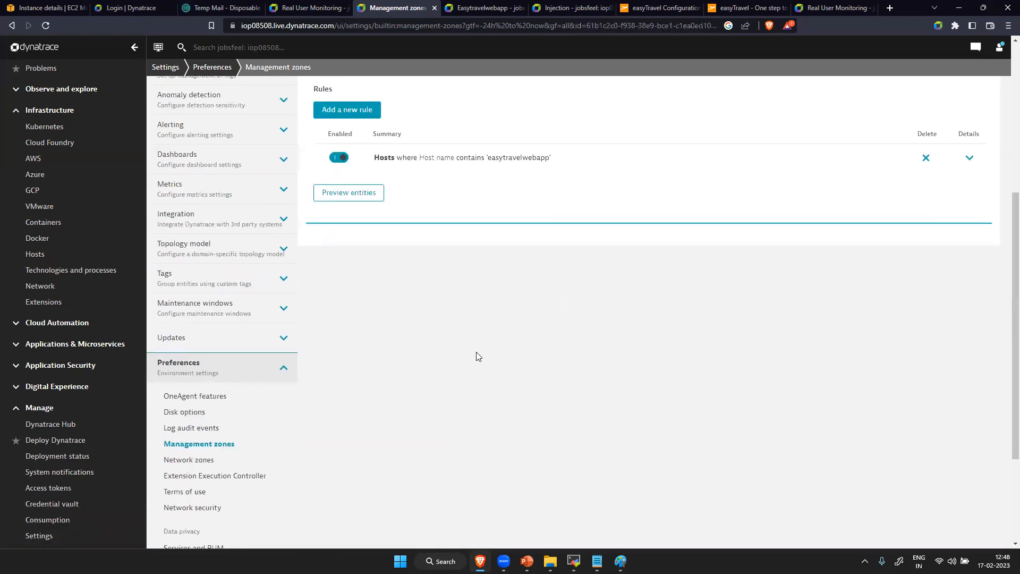
{"action": "left_click", "coordinate": [350, 109]}
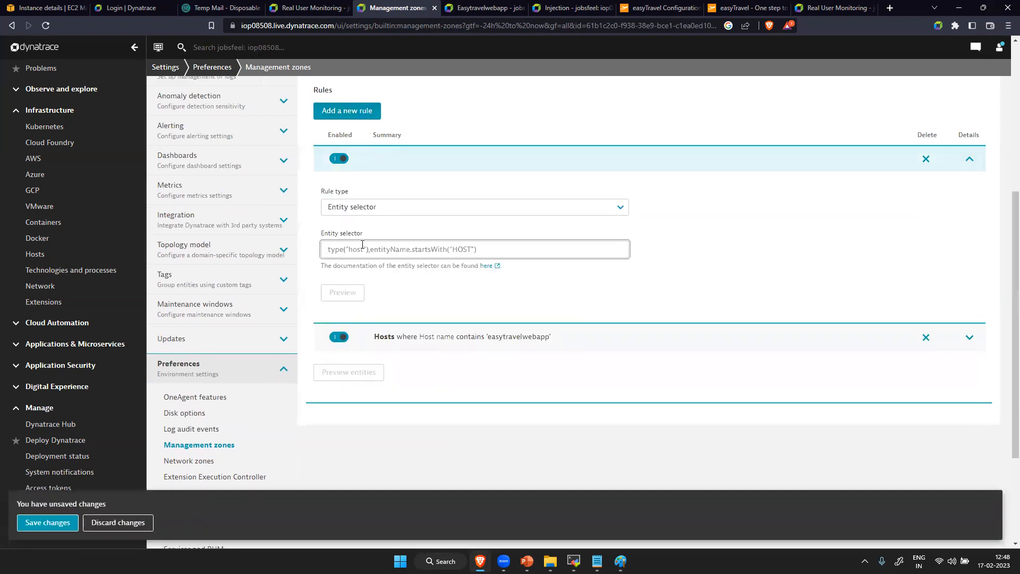
{"action": "left_click", "coordinate": [371, 212]}
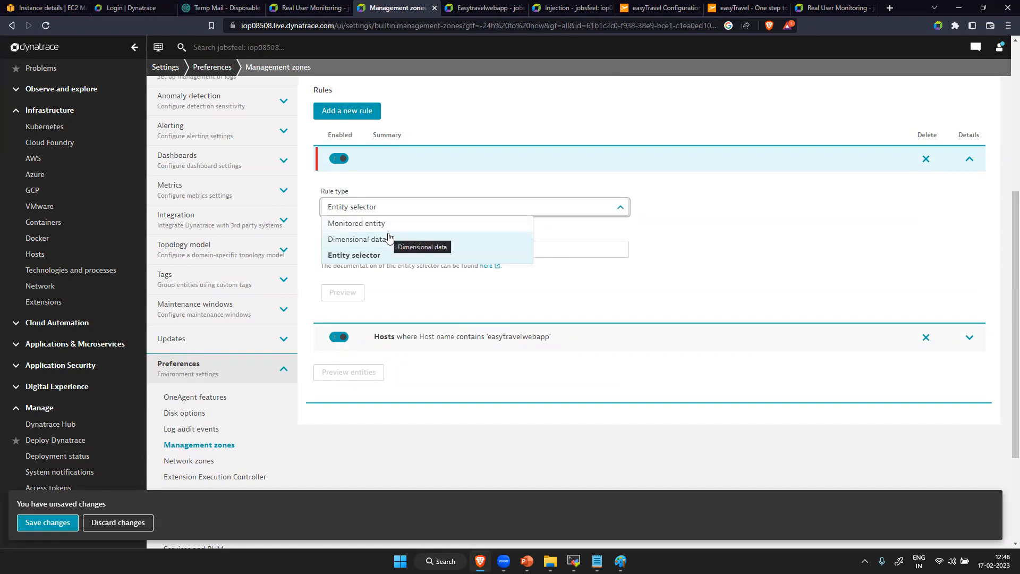
{"action": "left_click", "coordinate": [388, 230]}
{"action": "left_click", "coordinate": [386, 256]}
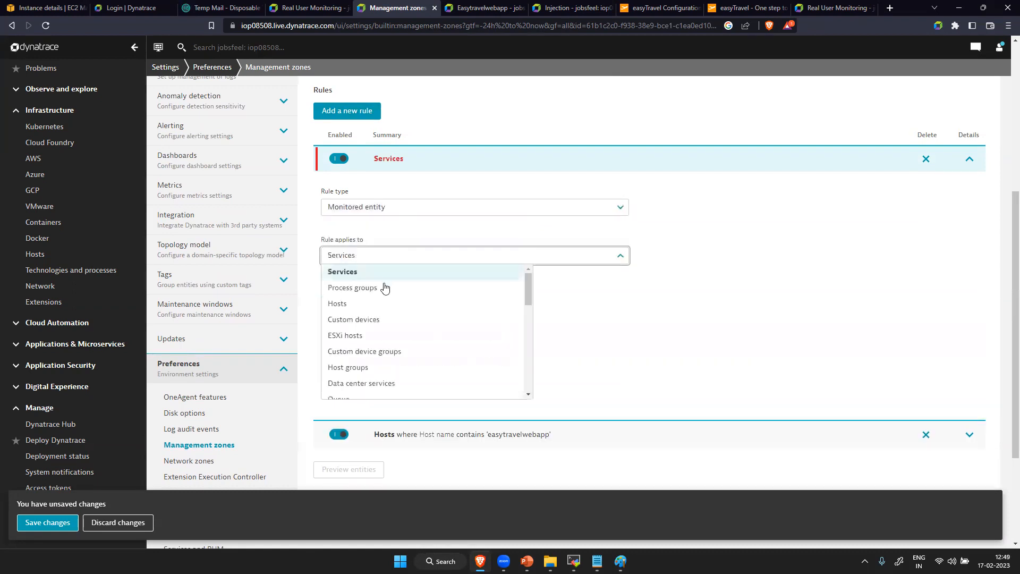
{"action": "left_click", "coordinate": [380, 307]}
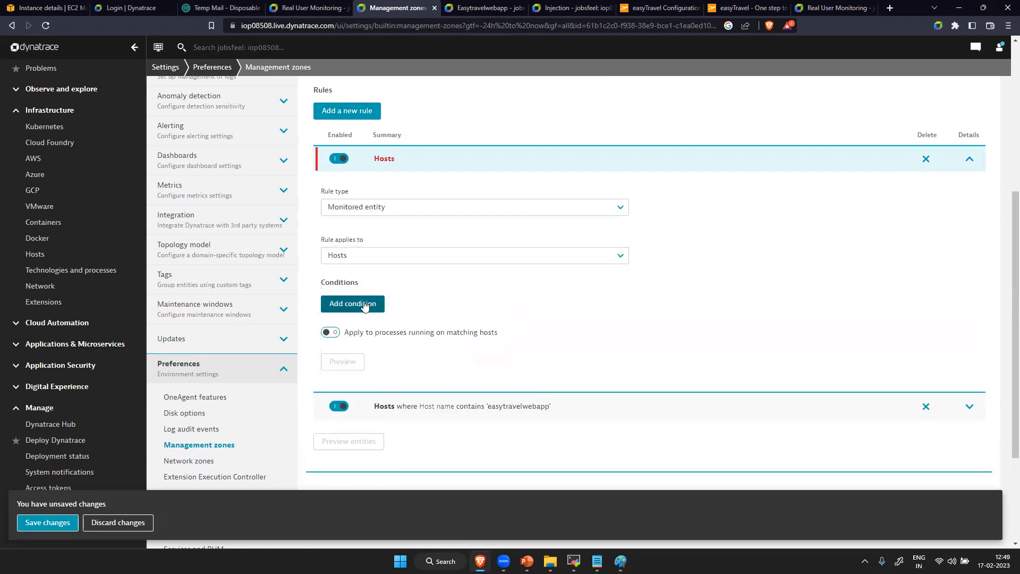
- Add a condition to the second Hosts rule that evaluates the Host name property
{"action": "left_click", "coordinate": [366, 302]}
{"action": "key", "text": "BackSpace"}
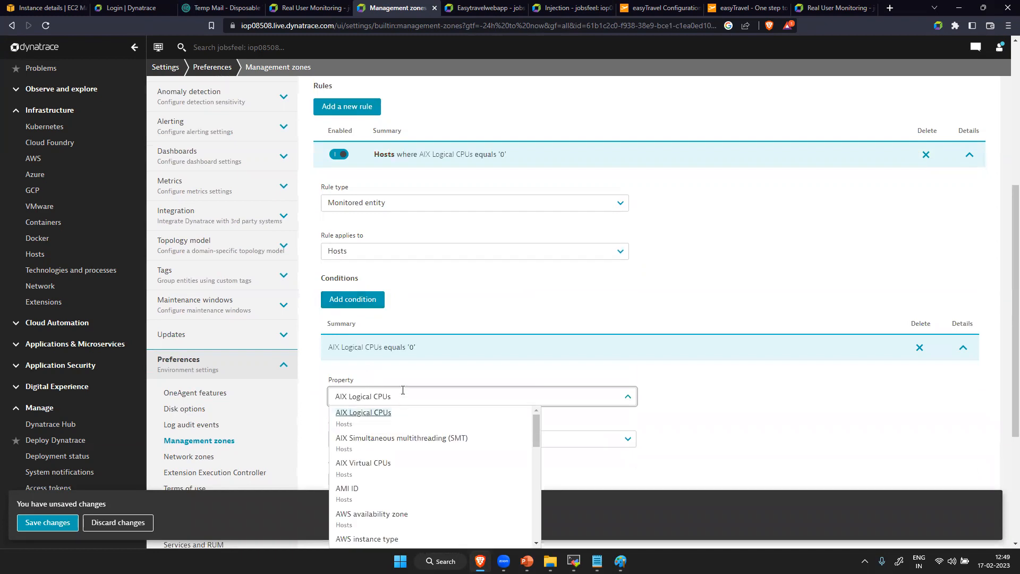
{"action": "key", "text": "BackSpace"}
{"action": "key", "text": "BackSpace"}
{"action": "key", "text": "BackSpace"}
{"action": "key", "text": "BackSpace"}
{"action": "key", "text": "BackSpace"}
{"action": "key", "text": "BackSpace"}
{"action": "key", "text": "BackSpace"}
{"action": "key", "text": "BackSpace"}
{"action": "key", "text": "BackSpace"}
{"action": "key", "text": "BackSpace"}
{"action": "key", "text": "BackSpace"}
{"action": "key", "text": "BackSpace"}
{"action": "key", "text": "BackSpace"}
{"action": "key", "text": "BackSpace"}
{"action": "key", "text": "BackSpace"}
{"action": "type", "text": "h"}
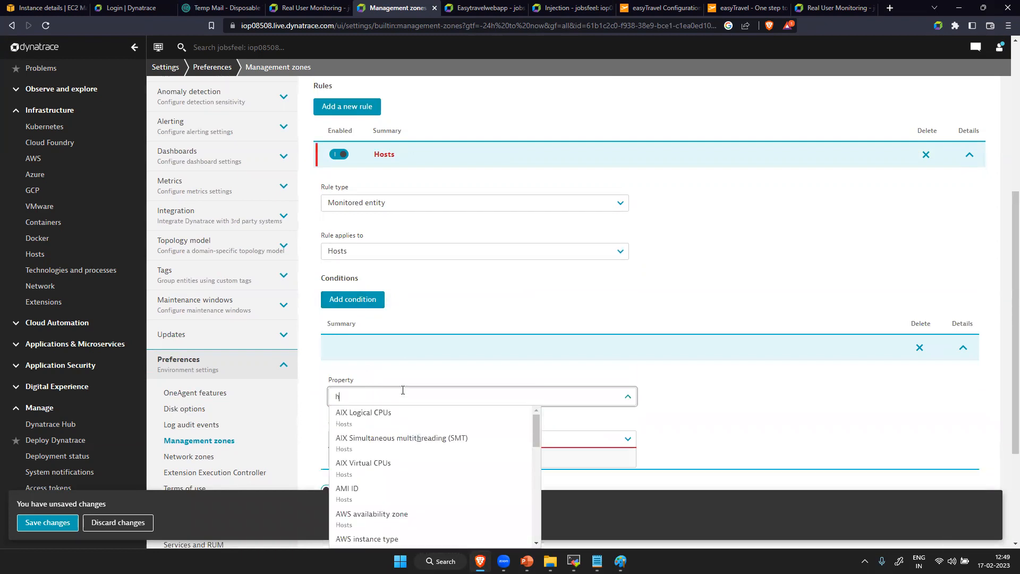
{"action": "type", "text": "ost name"}
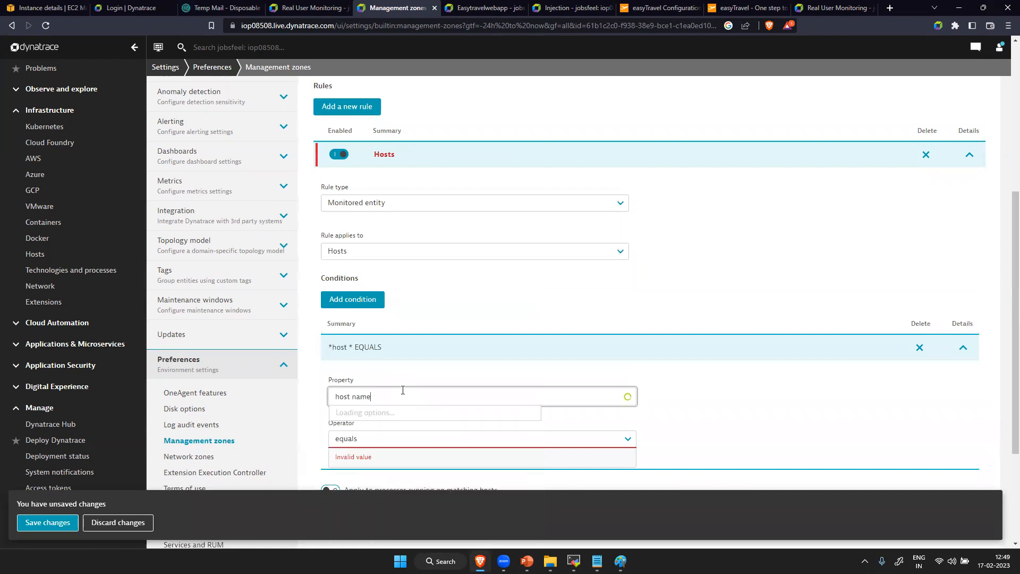
{"action": "left_click", "coordinate": [355, 470]}
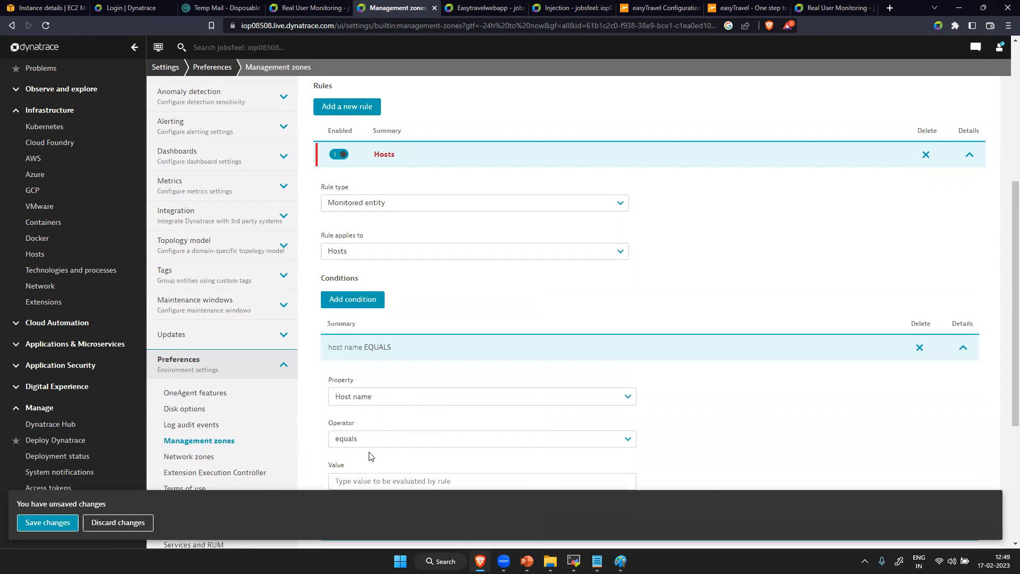
- Set the new Host name condition's operator to contains
{"action": "scroll", "coordinate": [375, 438], "scroll_direction": "down", "scroll_amount": 4}
{"action": "left_click", "coordinate": [405, 202]}
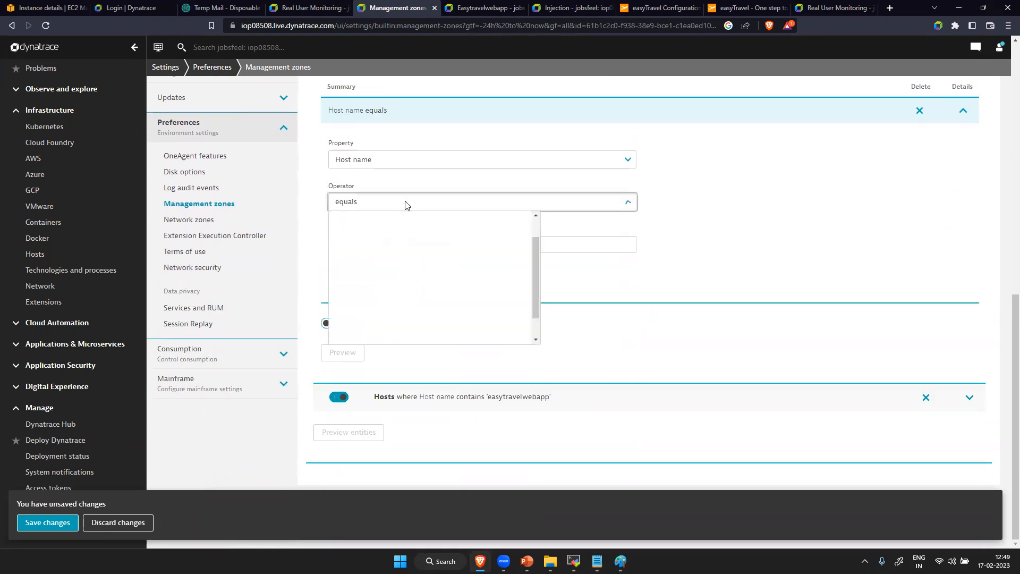
{"action": "left_click", "coordinate": [395, 244]}
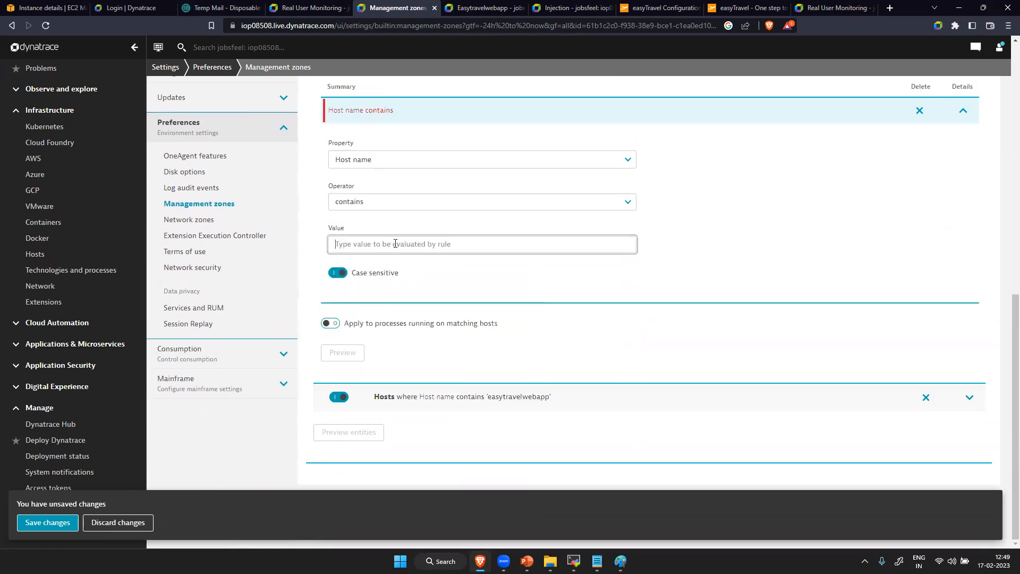
- Open the Hosts list in a separate tab to check the monitored host names, and return to the management zone
{"action": "right_click", "coordinate": [58, 255]}
{"action": "left_click", "coordinate": [90, 267]}
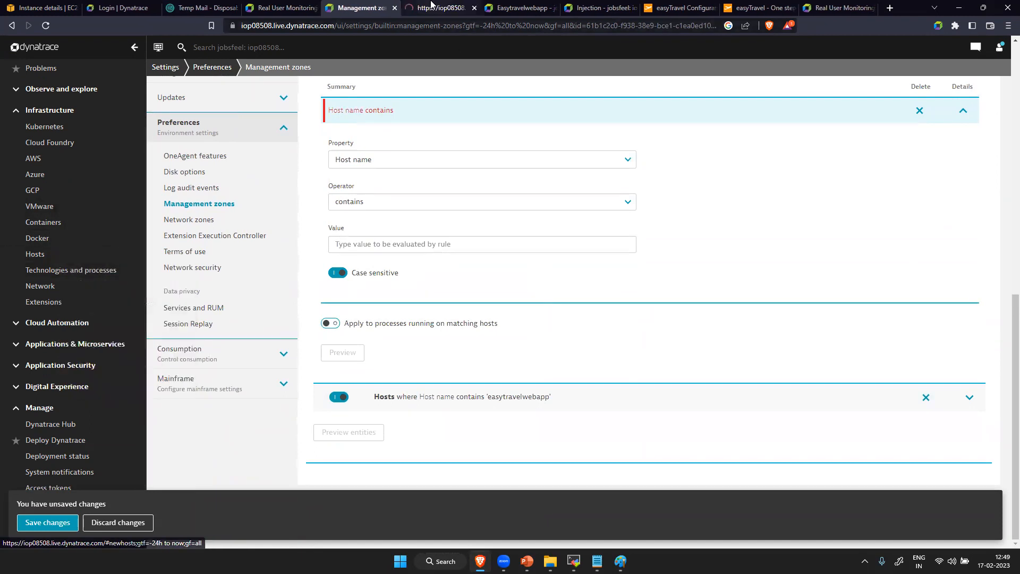
{"action": "left_click", "coordinate": [420, 9]}
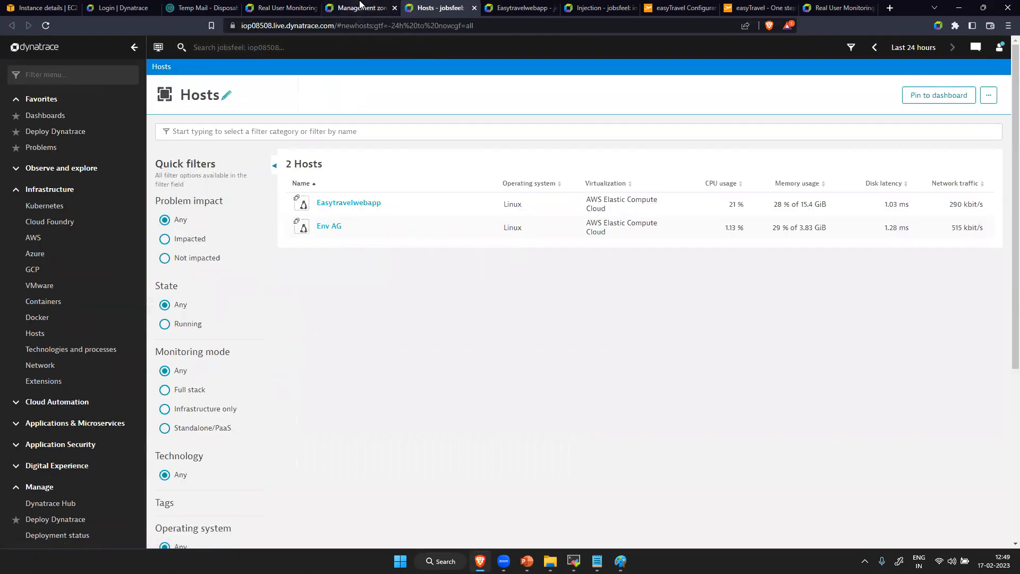
{"action": "left_click", "coordinate": [359, 8]}
- Enter "E" as the value of the new Host name condition
{"action": "left_click", "coordinate": [367, 244]}
{"action": "key", "text": "Caps_Lock"}
{"action": "type", "text": "E"}
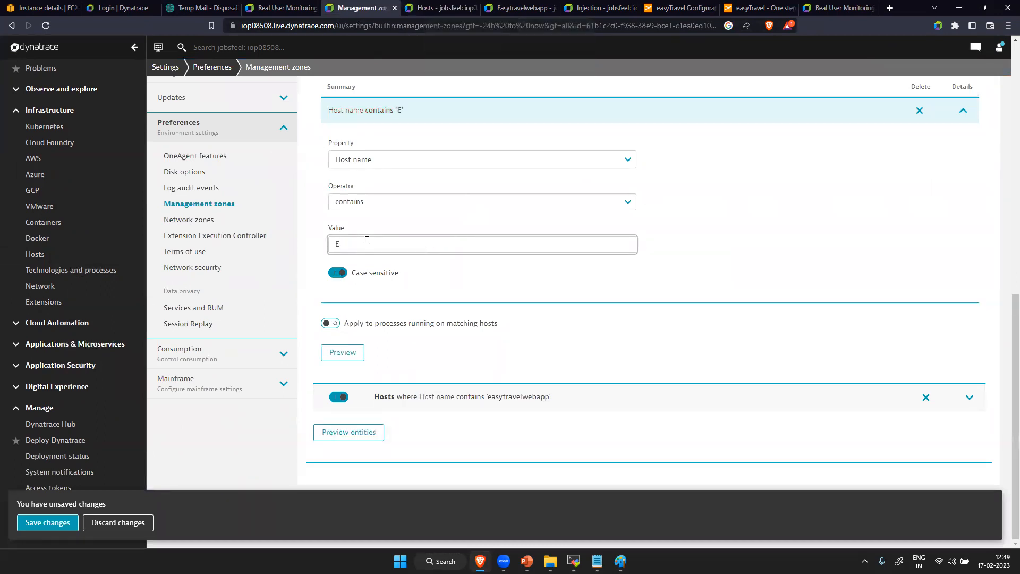
- Change the new Host name condition to ends with "az" and turn off case sensitivity
{"action": "left_click", "coordinate": [364, 201]}
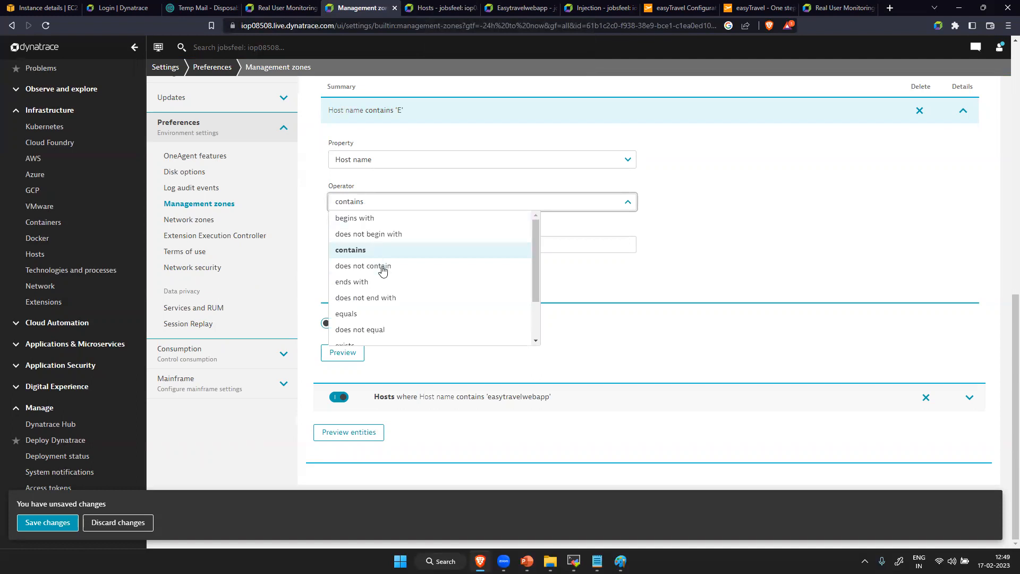
{"action": "left_click", "coordinate": [371, 280]}
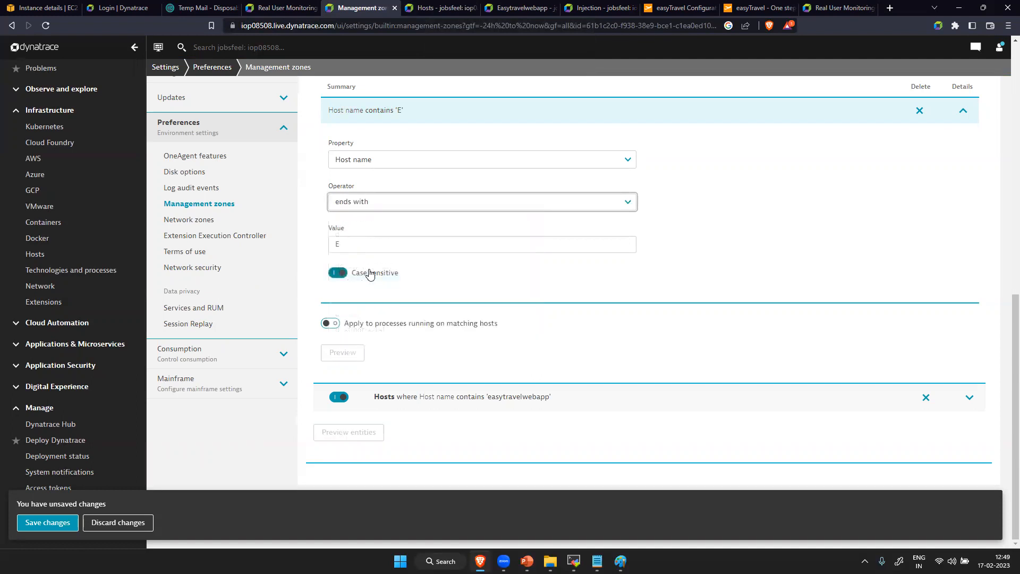
{"action": "left_click", "coordinate": [370, 246]}
{"action": "key", "text": "BackSpace"}
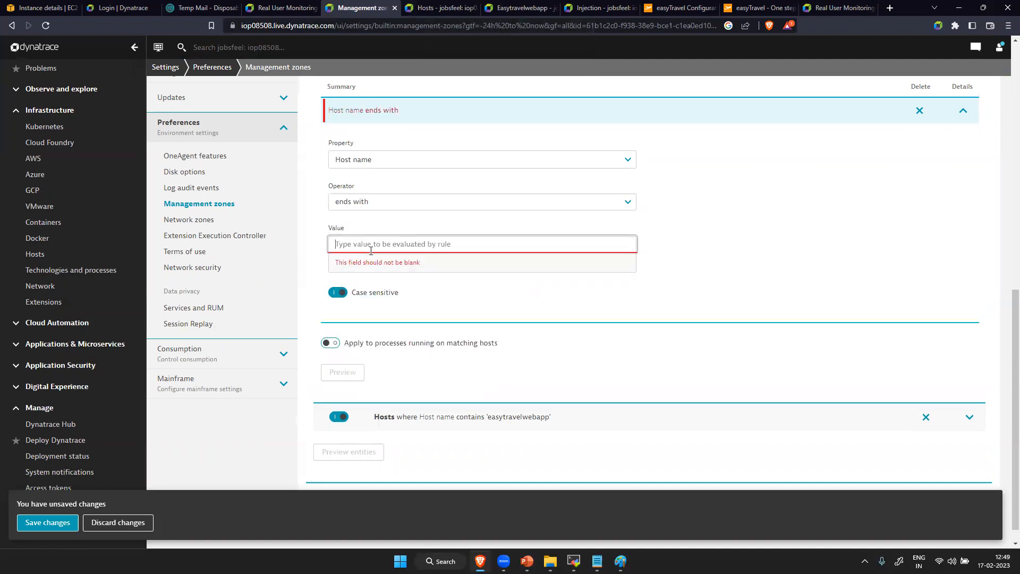
{"action": "key", "text": "Caps_Lock"}
{"action": "type", "text": "az"}
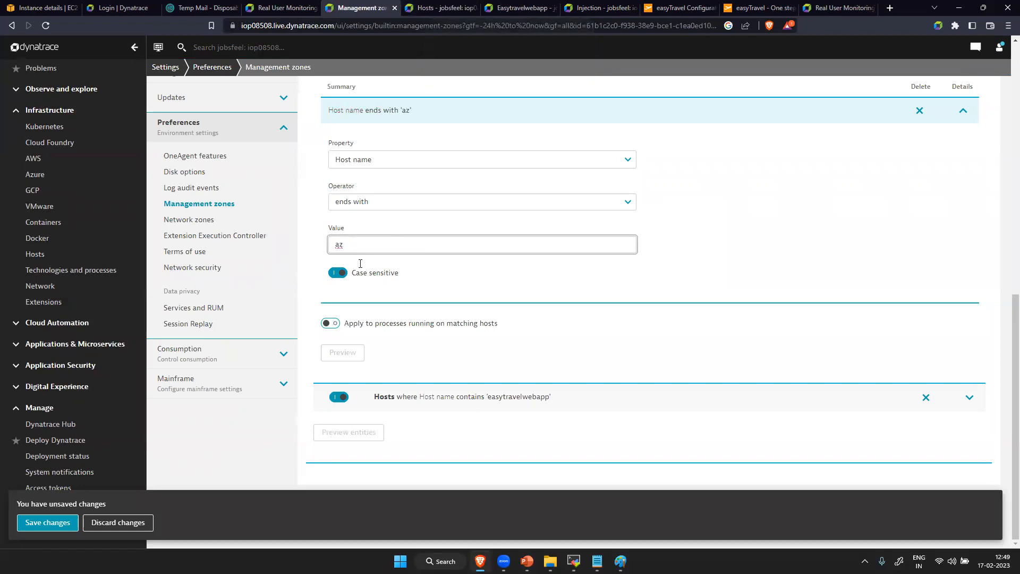
{"action": "left_click", "coordinate": [338, 273]}
- Preview the entities matching the new rule and compare them with the names in the Hosts list
{"action": "left_click", "coordinate": [355, 354]}
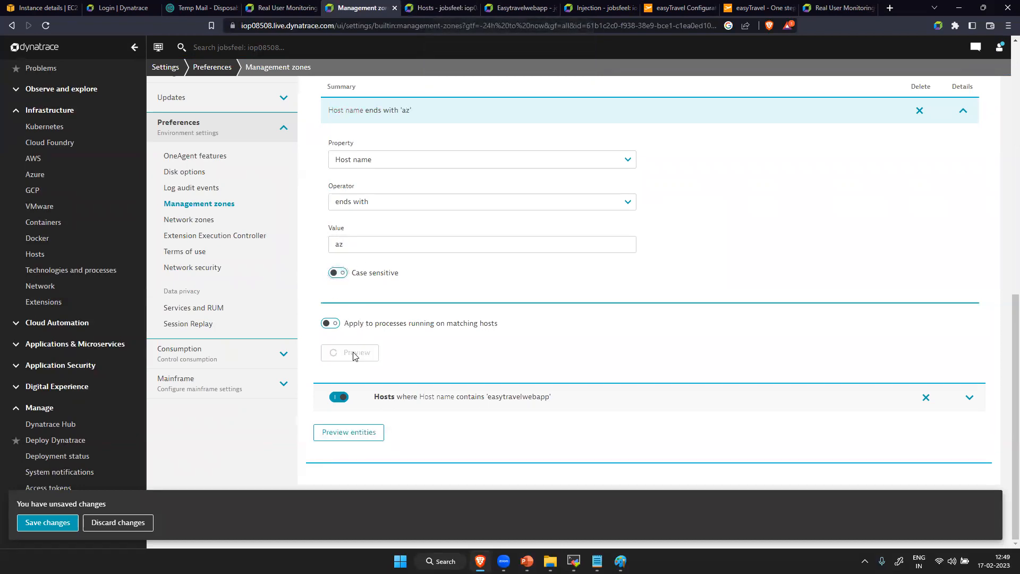
{"action": "scroll", "coordinate": [428, 414], "scroll_direction": "down", "scroll_amount": 2}
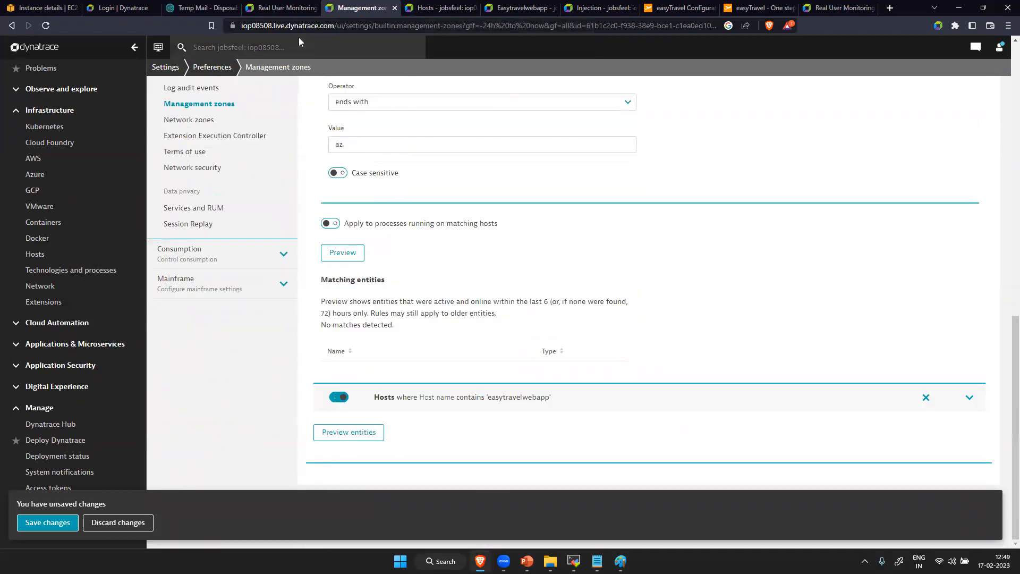
{"action": "left_click", "coordinate": [437, 6]}
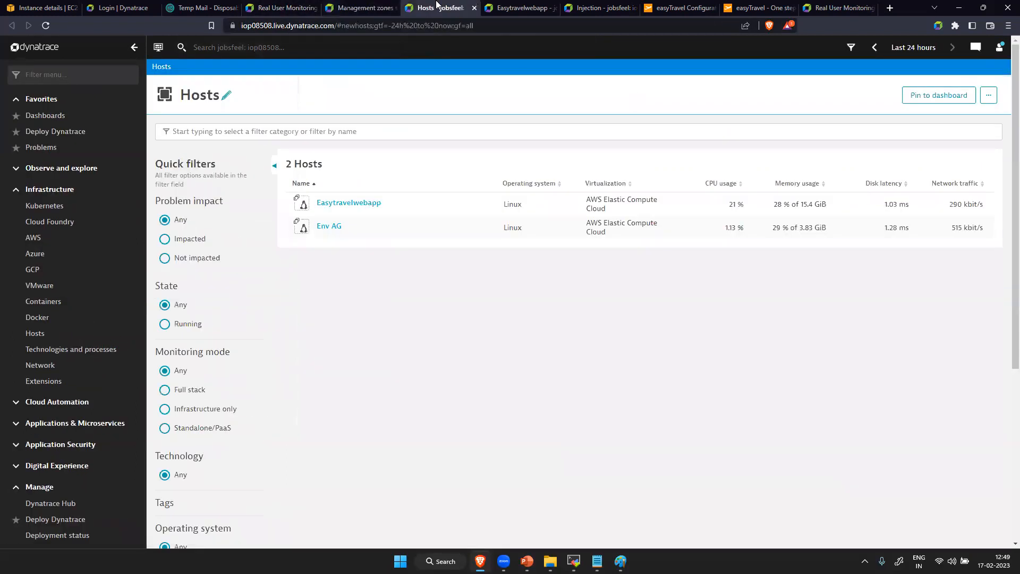
{"action": "left_click", "coordinate": [367, 8]}
- Change the ends-with condition's value to "ag" and save the zone after previewing the rule's matching entities
{"action": "left_click", "coordinate": [367, 150]}
{"action": "key", "text": "BackSpace"}
{"action": "type", "text": "g"}
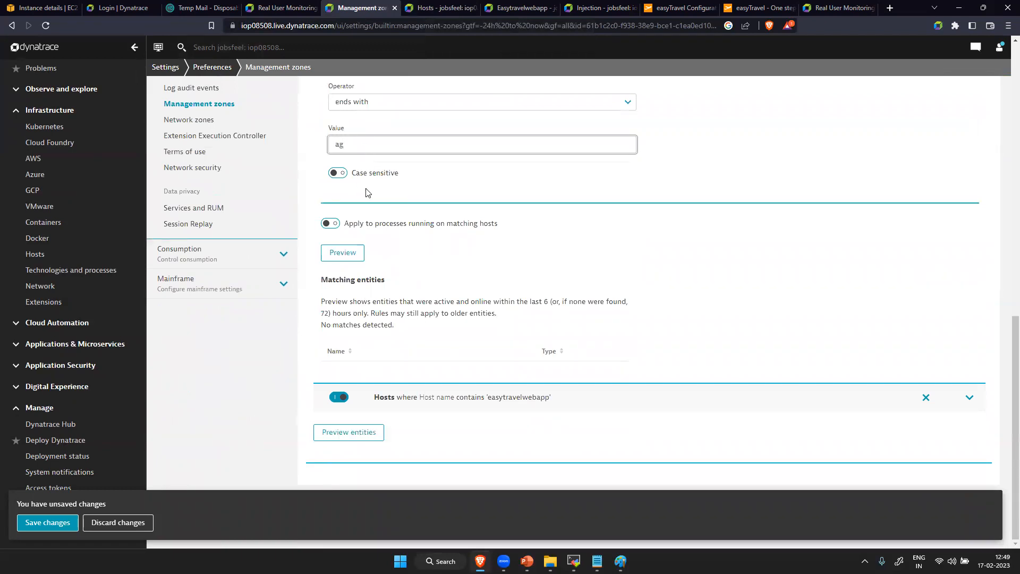
{"action": "left_click", "coordinate": [350, 257]}
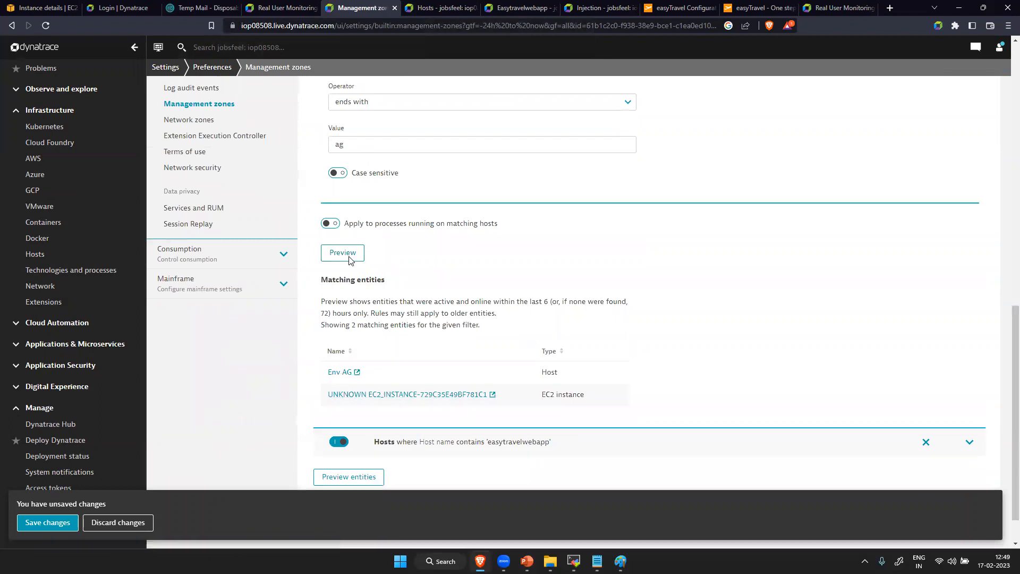
{"action": "left_click", "coordinate": [350, 144]}
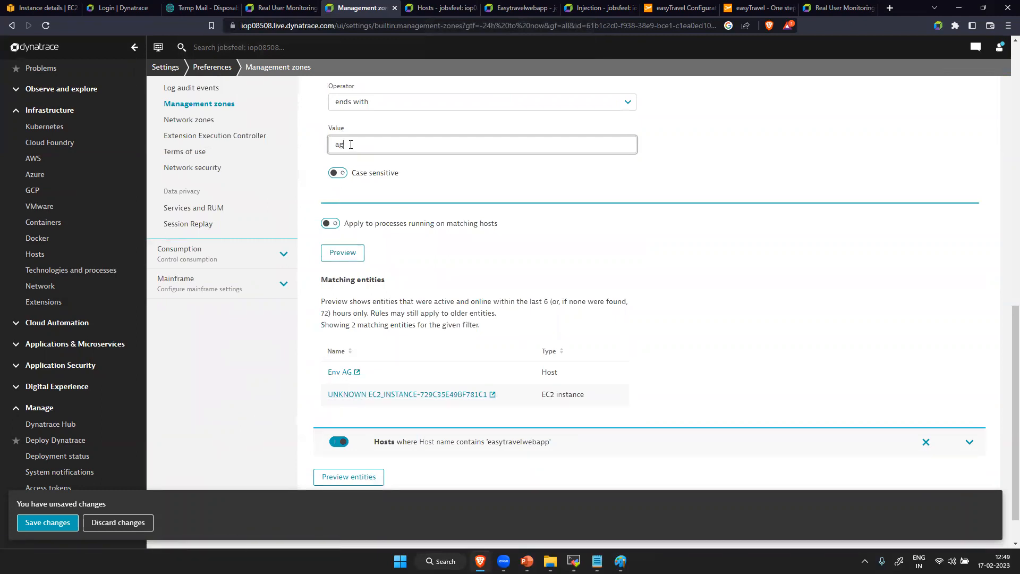
{"action": "left_click", "coordinate": [49, 522]}
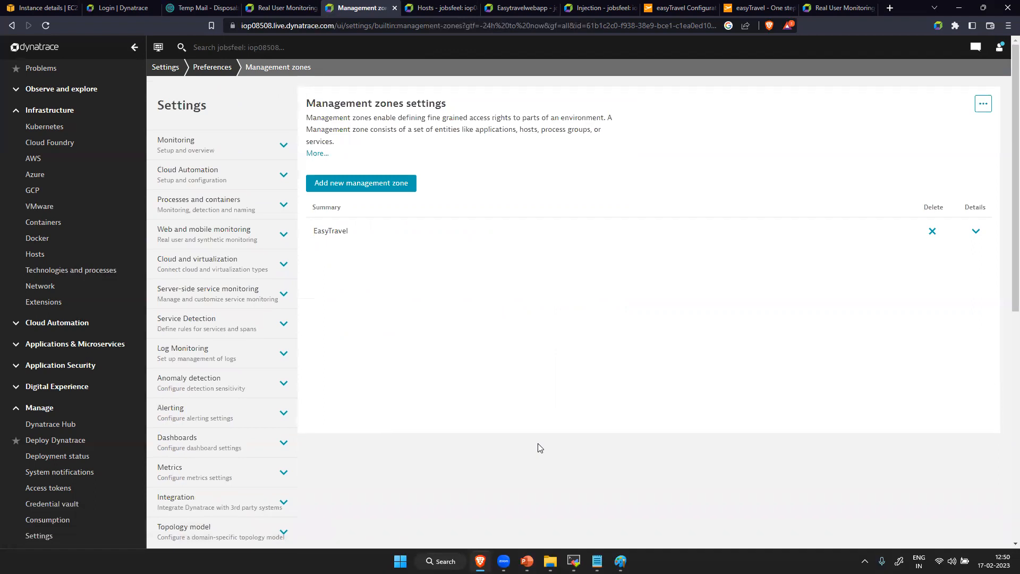
- Switch to Paint and start a new blank drawing in place of the management zone sketch
{"action": "left_click", "coordinate": [620, 560]}
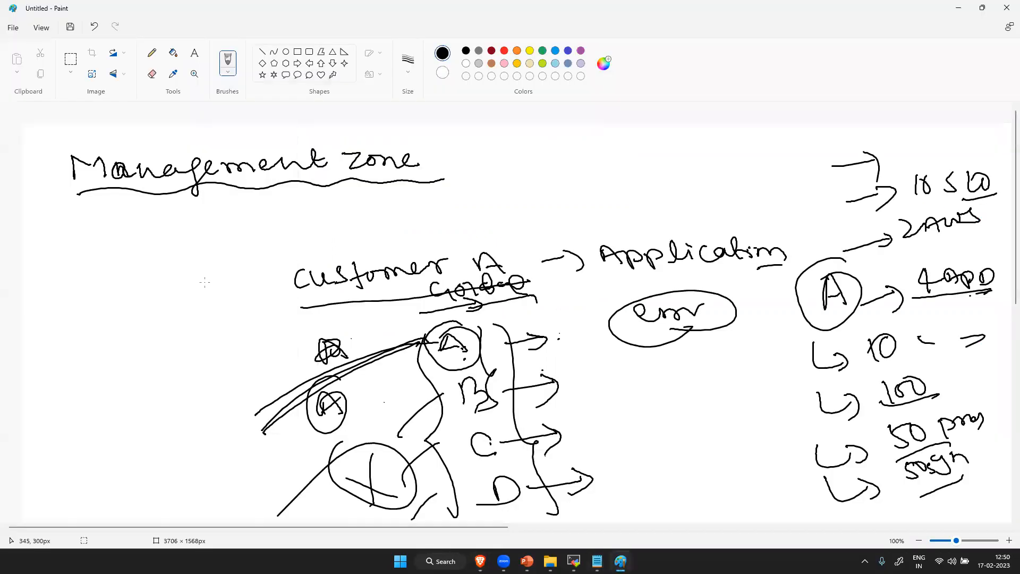
{"action": "left_click", "coordinate": [12, 28]}
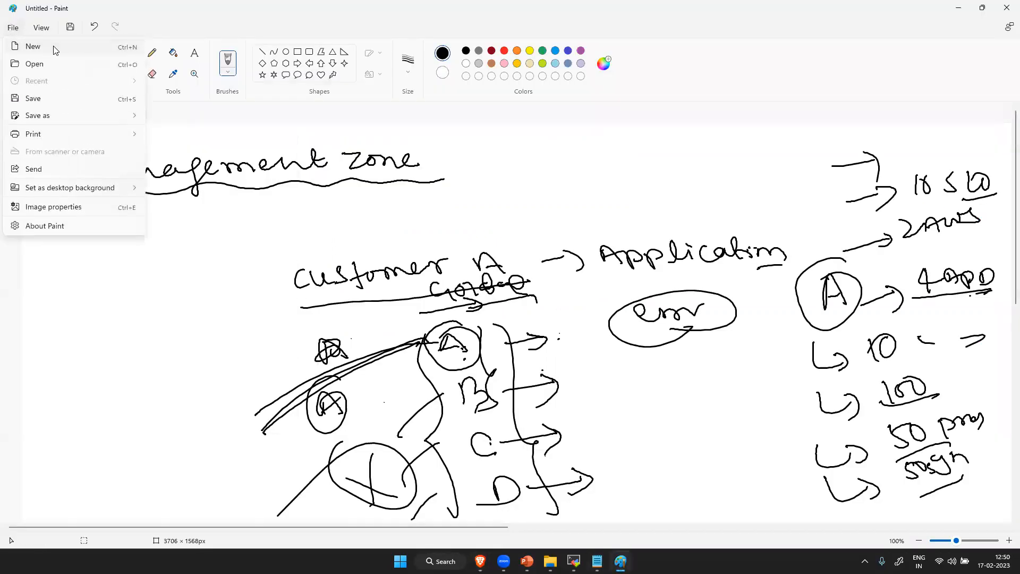
{"action": "left_click", "coordinate": [53, 45]}
{"action": "left_click", "coordinate": [509, 304]}
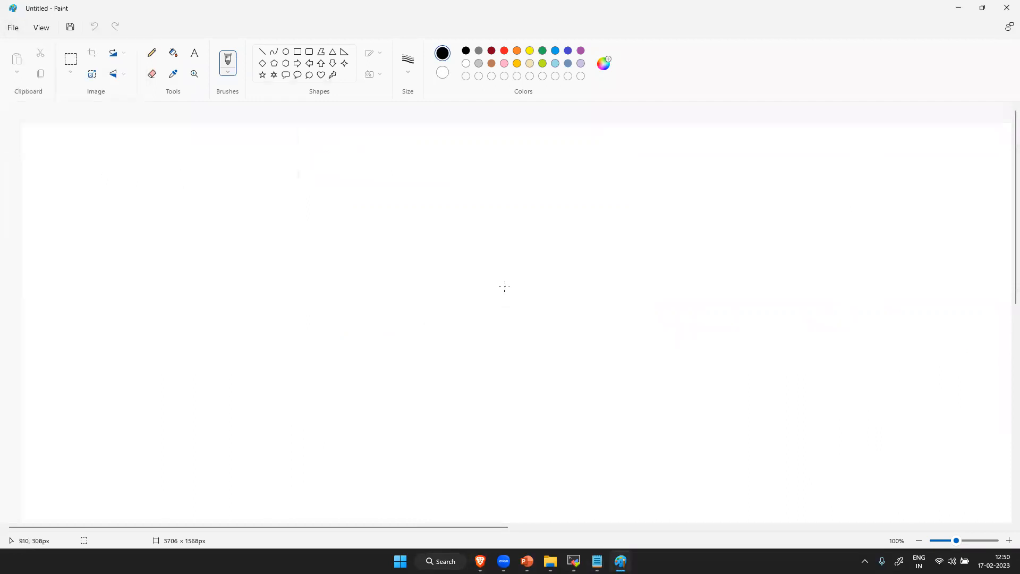
- Handwrite "EK" on the blank canvas with a server code ending in "C001" below it, and circle the code
{"action": "mouse_move", "coordinate": [529, 363]}
{"action": "left_mouse_down"}
{"action": "mouse_move", "coordinate": [528, 376]}
{"action": "mouse_move", "coordinate": [517, 358]}
{"action": "mouse_move", "coordinate": [555, 350]}
{"action": "left_mouse_up"}
{"action": "mouse_move", "coordinate": [597, 391]}
{"action": "left_mouse_down"}
{"action": "mouse_move", "coordinate": [604, 406]}
{"action": "mouse_move", "coordinate": [649, 399]}
{"action": "mouse_move", "coordinate": [652, 414]}
{"action": "left_mouse_up"}
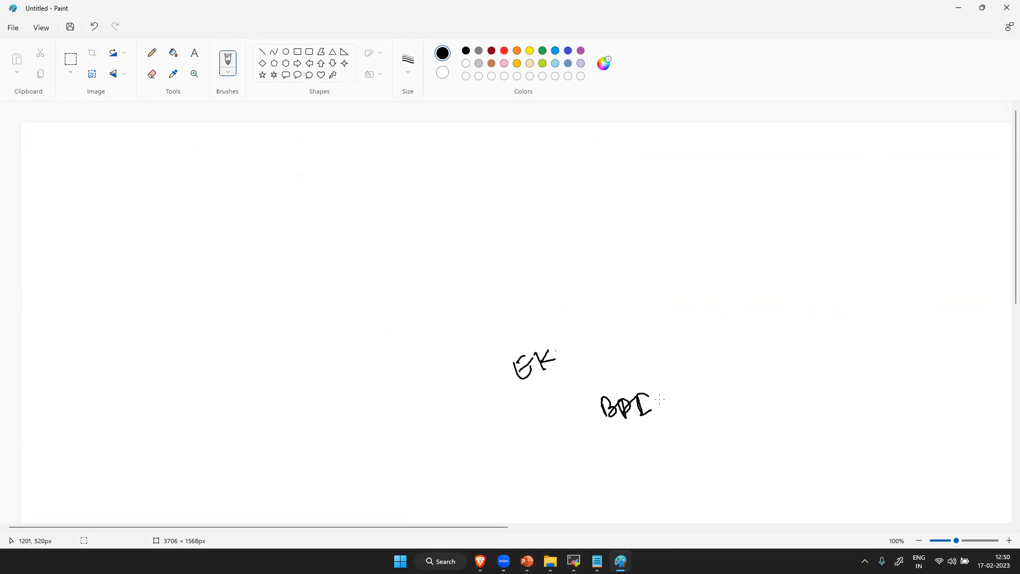
{"action": "mouse_move", "coordinate": [655, 392]}
{"action": "left_mouse_down"}
{"action": "mouse_move", "coordinate": [664, 404]}
{"action": "mouse_move", "coordinate": [666, 390]}
{"action": "mouse_move", "coordinate": [687, 393]}
{"action": "mouse_move", "coordinate": [680, 400]}
{"action": "mouse_move", "coordinate": [694, 408]}
{"action": "left_mouse_up"}
{"action": "mouse_move", "coordinate": [690, 386]}
{"action": "left_mouse_down"}
{"action": "mouse_move", "coordinate": [706, 379]}
{"action": "mouse_move", "coordinate": [705, 397]}
{"action": "mouse_move", "coordinate": [725, 397]}
{"action": "mouse_move", "coordinate": [758, 376]}
{"action": "mouse_move", "coordinate": [783, 398]}
{"action": "left_mouse_up"}
{"action": "mouse_move", "coordinate": [591, 440]}
{"action": "left_mouse_down"}
{"action": "mouse_move", "coordinate": [751, 405]}
{"action": "mouse_move", "coordinate": [566, 441]}
{"action": "mouse_move", "coordinate": [688, 417]}
{"action": "left_mouse_up"}
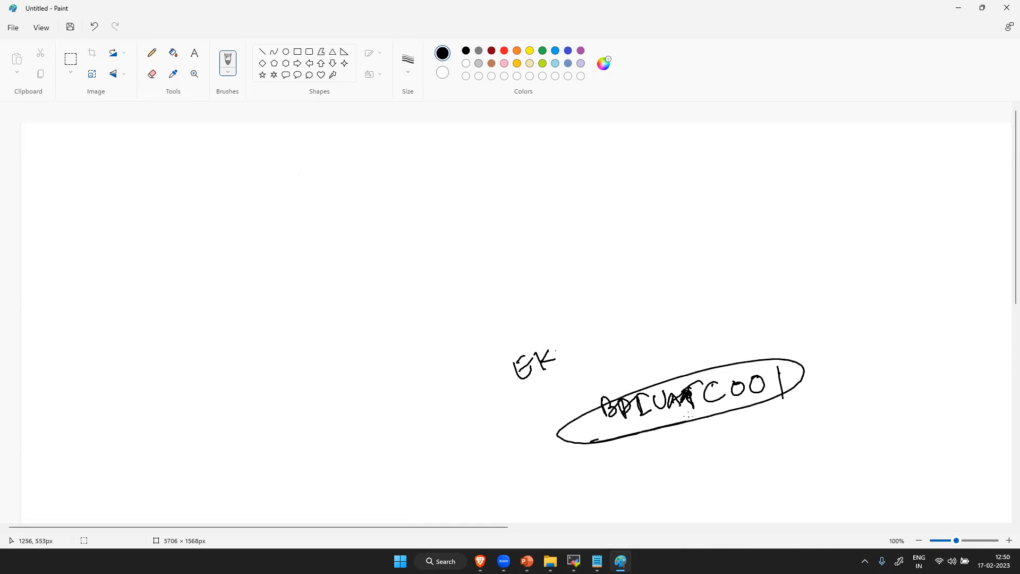
- Write "02" and "03" beneath the circled code's ending and group the numbers with a curly brace
{"action": "left_click_drag", "start_coordinate": [768, 414], "coordinate": [815, 422]}
{"action": "mouse_move", "coordinate": [769, 455]}
{"action": "left_mouse_down"}
{"action": "mouse_move", "coordinate": [767, 469]}
{"action": "mouse_move", "coordinate": [781, 456]}
{"action": "left_mouse_up"}
{"action": "left_click_drag", "start_coordinate": [798, 441], "coordinate": [797, 459]}
{"action": "left_click_drag", "start_coordinate": [812, 365], "coordinate": [853, 467]}
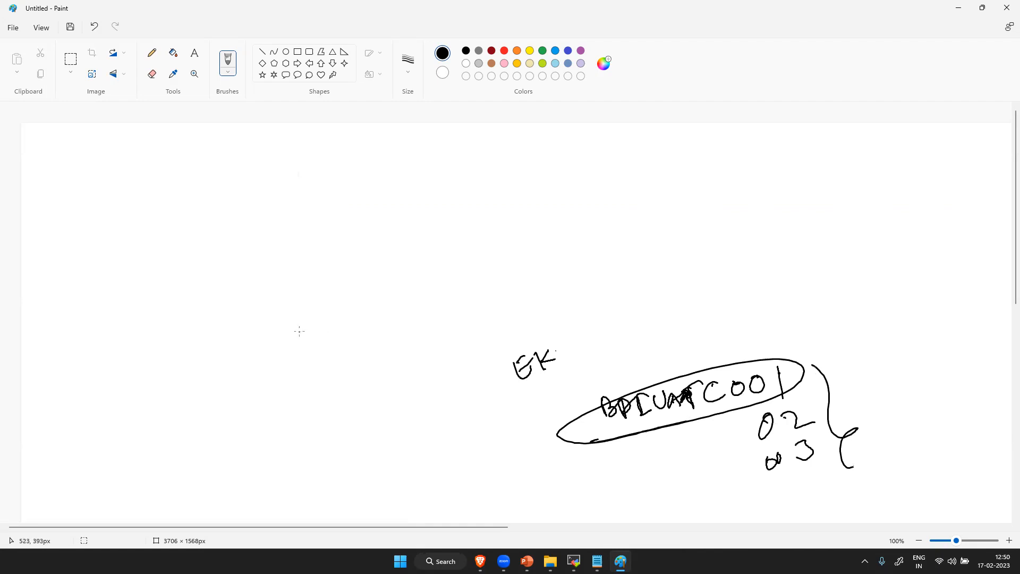
- Handwrite three short labels in a descending column beside "EK" and group them with a curly brace
{"action": "mouse_move", "coordinate": [320, 325]}
{"action": "left_mouse_down"}
{"action": "mouse_move", "coordinate": [378, 287]}
{"action": "mouse_move", "coordinate": [374, 300]}
{"action": "left_mouse_up"}
{"action": "mouse_move", "coordinate": [340, 351]}
{"action": "left_mouse_down"}
{"action": "mouse_move", "coordinate": [355, 357]}
{"action": "mouse_move", "coordinate": [375, 344]}
{"action": "mouse_move", "coordinate": [396, 308]}
{"action": "left_mouse_up"}
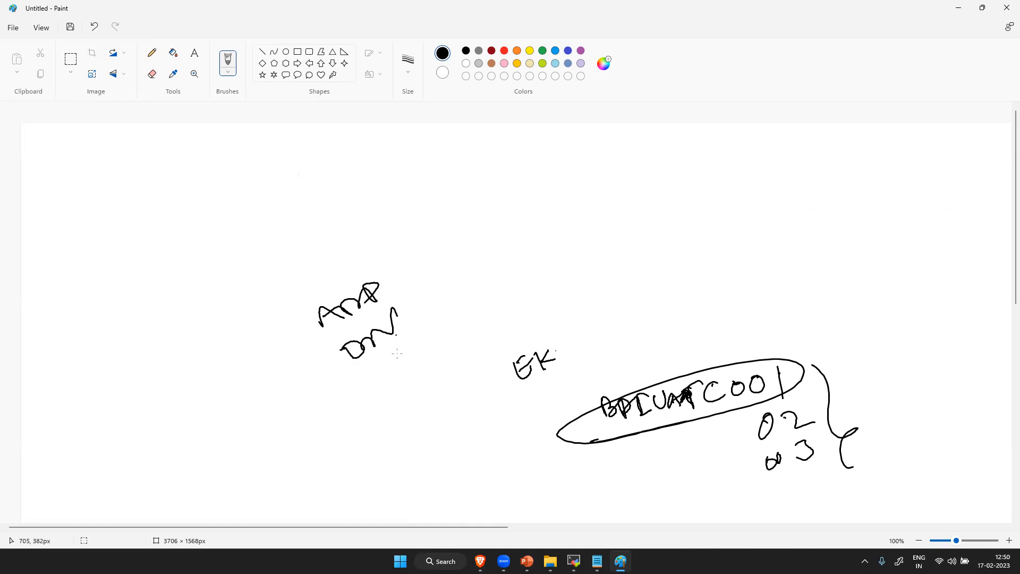
{"action": "left_click_drag", "start_coordinate": [383, 366], "coordinate": [424, 370]}
{"action": "mouse_move", "coordinate": [382, 262]}
{"action": "left_mouse_down"}
{"action": "mouse_move", "coordinate": [422, 289]}
{"action": "mouse_move", "coordinate": [457, 380]}
{"action": "left_mouse_up"}
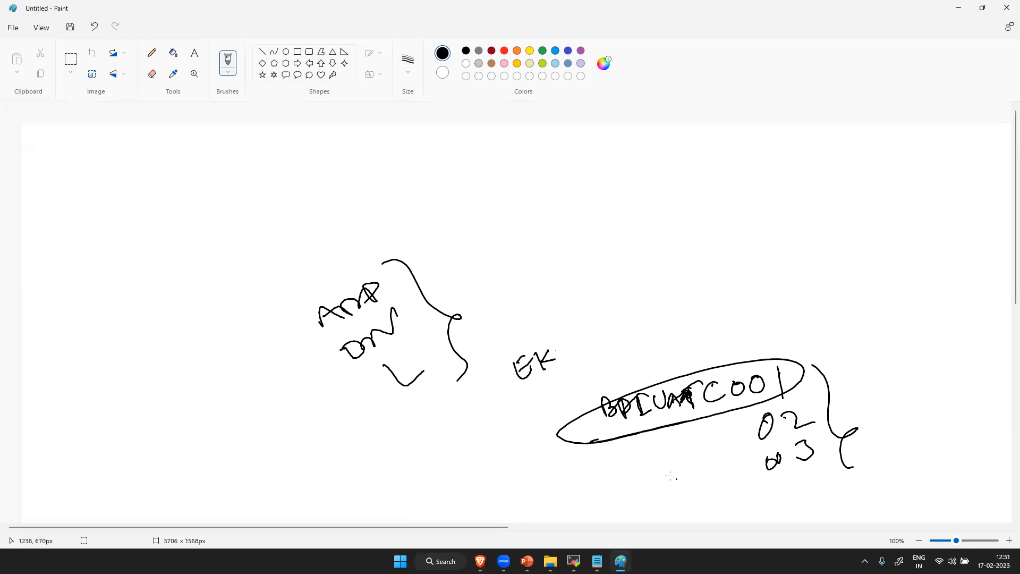
- Switch to Dynatrace in the browser and filter the Hosts list by the EasyTravel management zone
{"action": "mouse_move", "coordinate": [574, 561]}
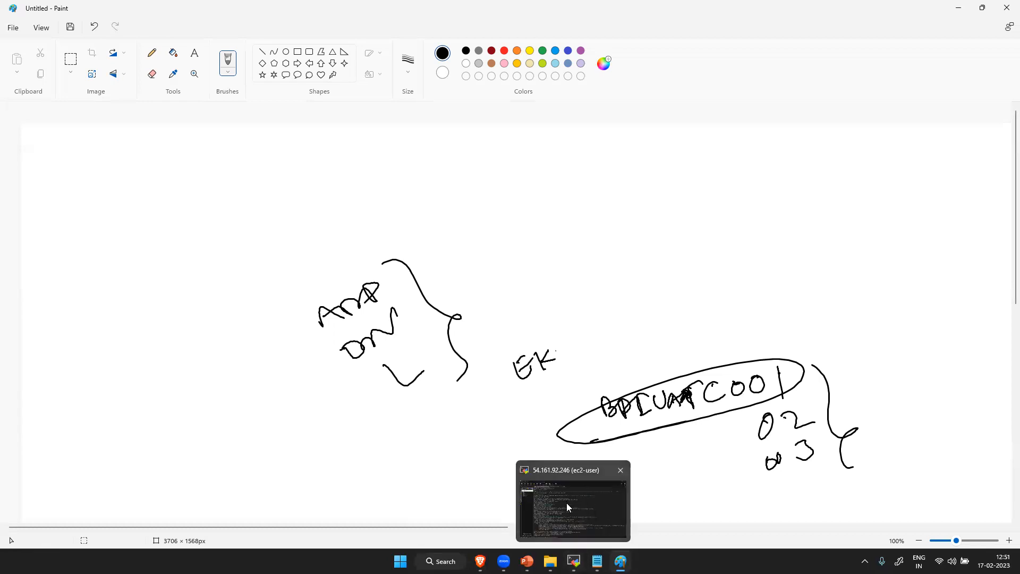
{"action": "mouse_move", "coordinate": [479, 561]}
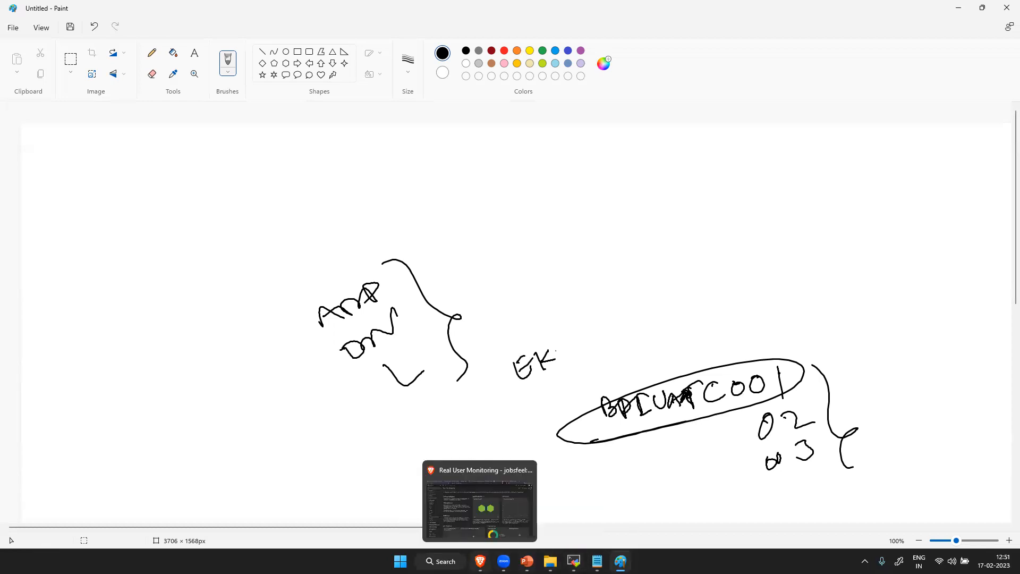
{"action": "left_click", "coordinate": [480, 502]}
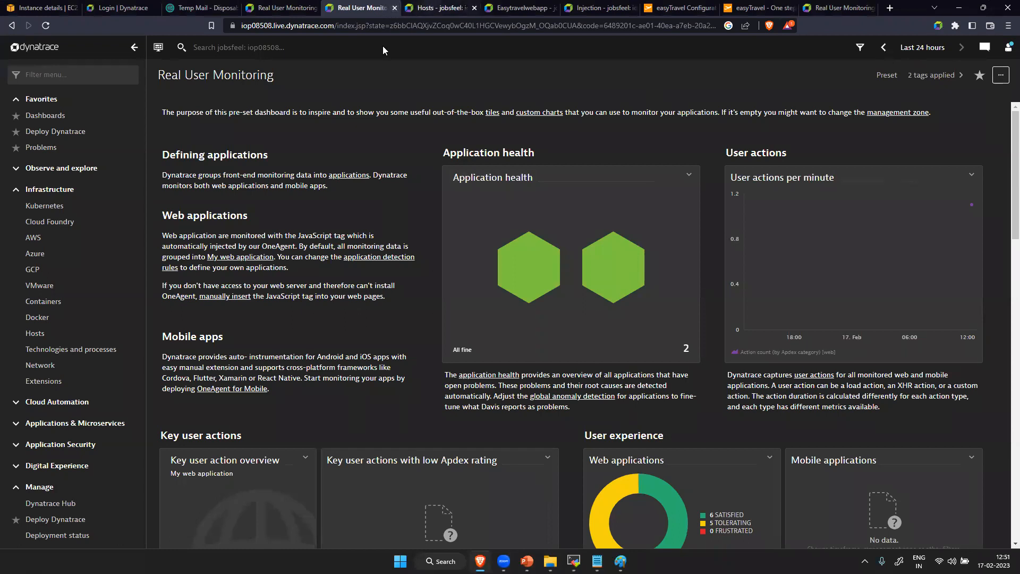
{"action": "key", "text": "ctrl+Tab"}
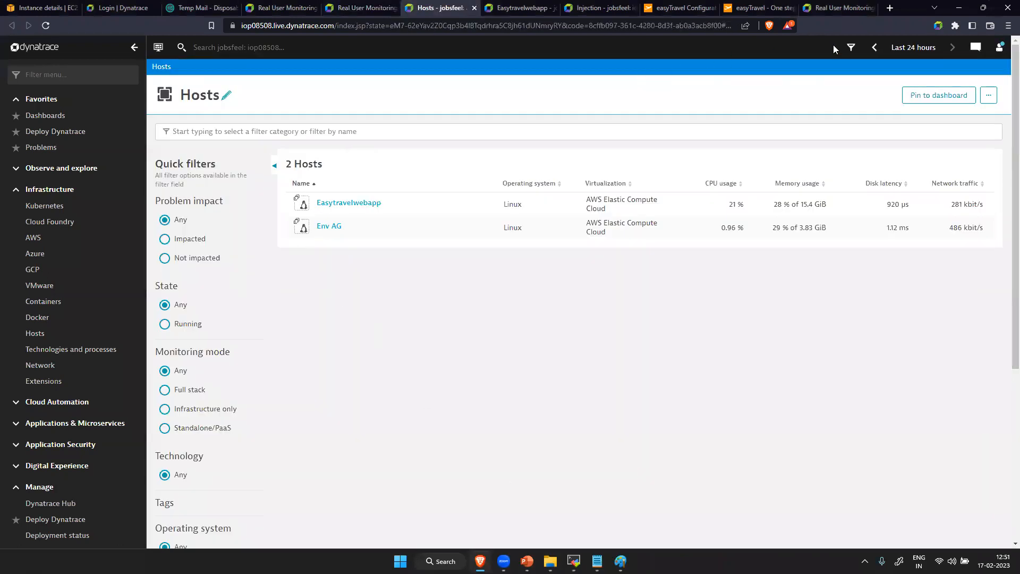
{"action": "left_click", "coordinate": [850, 48]}
{"action": "left_click", "coordinate": [706, 151]}
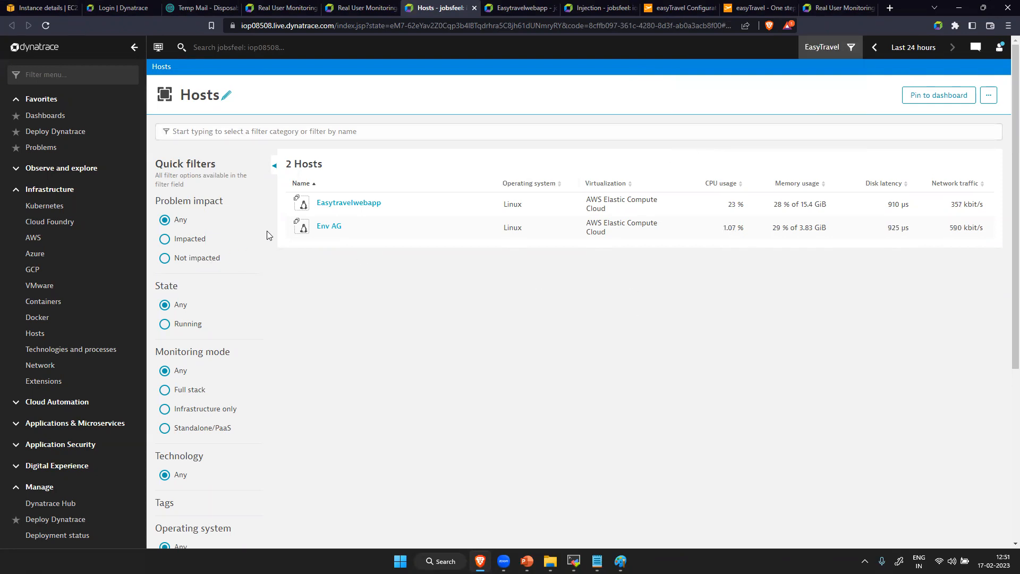
- Reset the management zone filter to All and open the Services page by searching for "serv"
{"action": "left_click", "coordinate": [850, 47]}
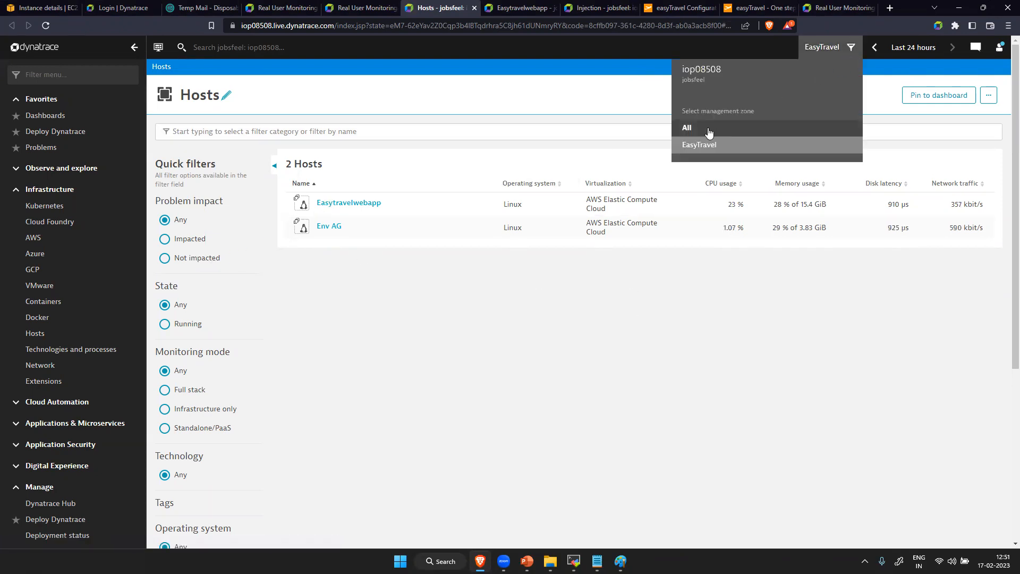
{"action": "left_click", "coordinate": [701, 129]}
{"action": "left_click", "coordinate": [96, 73]}
{"action": "type", "text": "serv"}
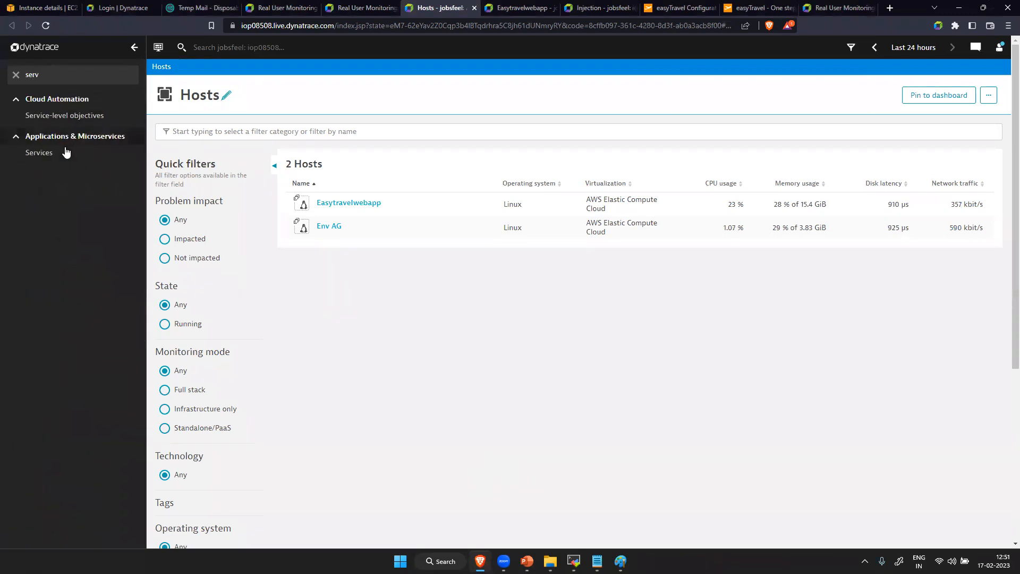
{"action": "left_click", "coordinate": [82, 147]}
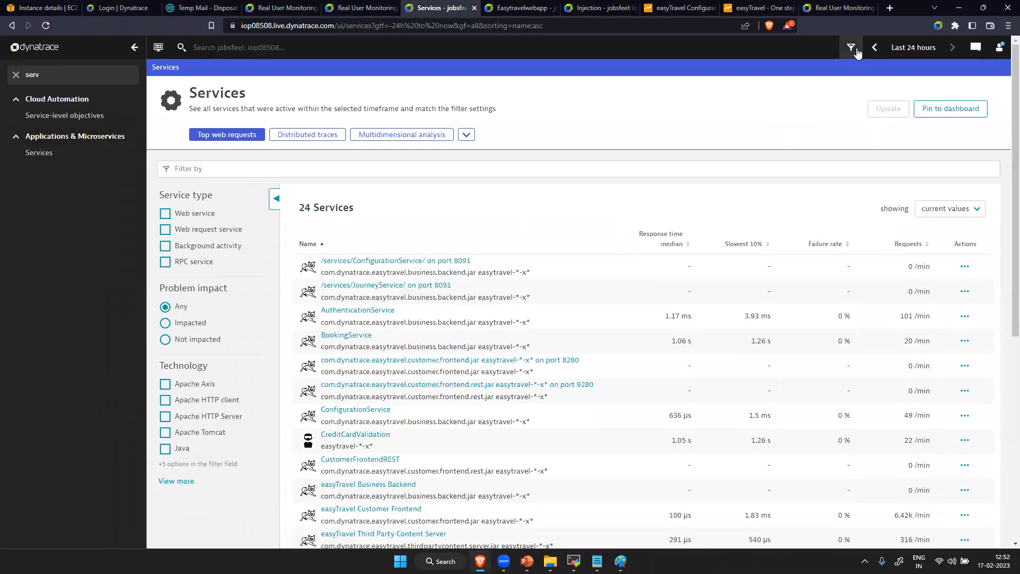
- Look through the unfiltered services and filter the list by the EasyTravel management zone
{"action": "scroll", "coordinate": [501, 467], "scroll_direction": "down", "scroll_amount": 5}
{"action": "scroll", "coordinate": [500, 460], "scroll_direction": "up", "scroll_amount": 5}
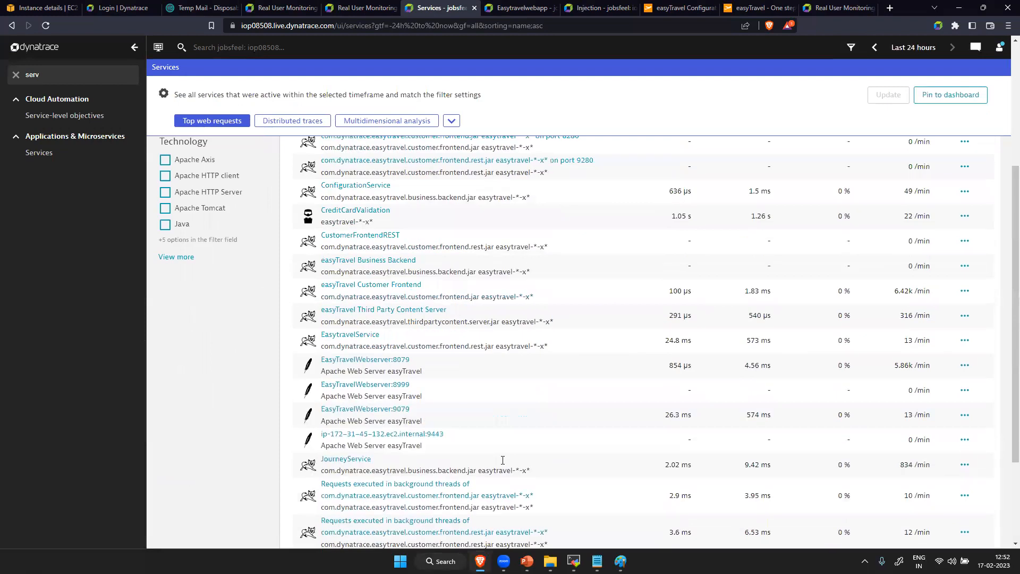
{"action": "left_click", "coordinate": [850, 52]}
{"action": "left_click", "coordinate": [695, 151]}
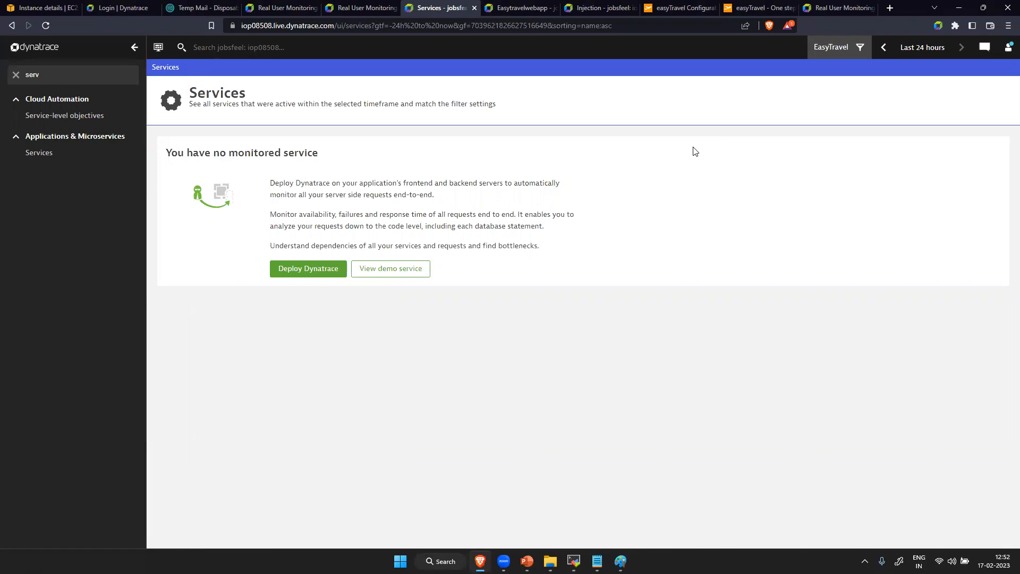
- Clear the navigation search and open the EasyTravel zone's details in the management zones settings
{"action": "left_click", "coordinate": [51, 77]}
{"action": "key", "text": "BackSpace"}
{"action": "key", "text": "BackSpace"}
{"action": "key", "text": "BackSpace"}
{"action": "key", "text": "BackSpace"}
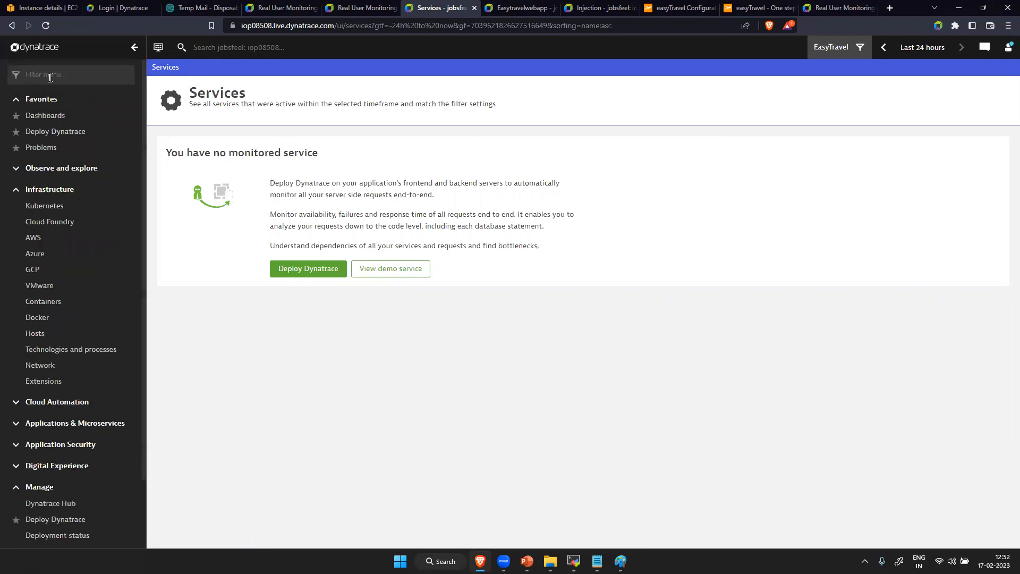
{"action": "scroll", "coordinate": [53, 444], "scroll_direction": "down", "scroll_amount": 2}
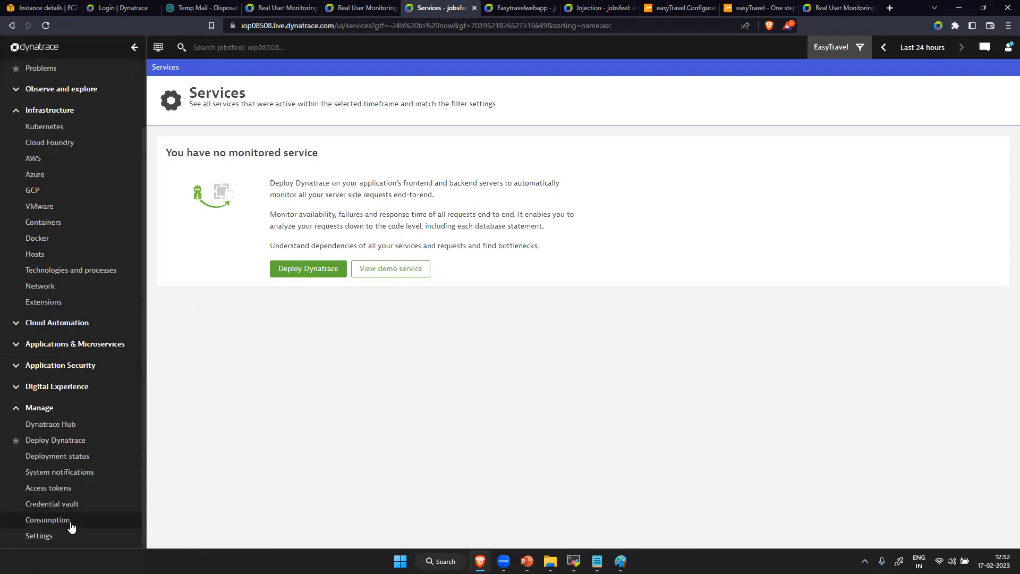
{"action": "left_click", "coordinate": [67, 541]}
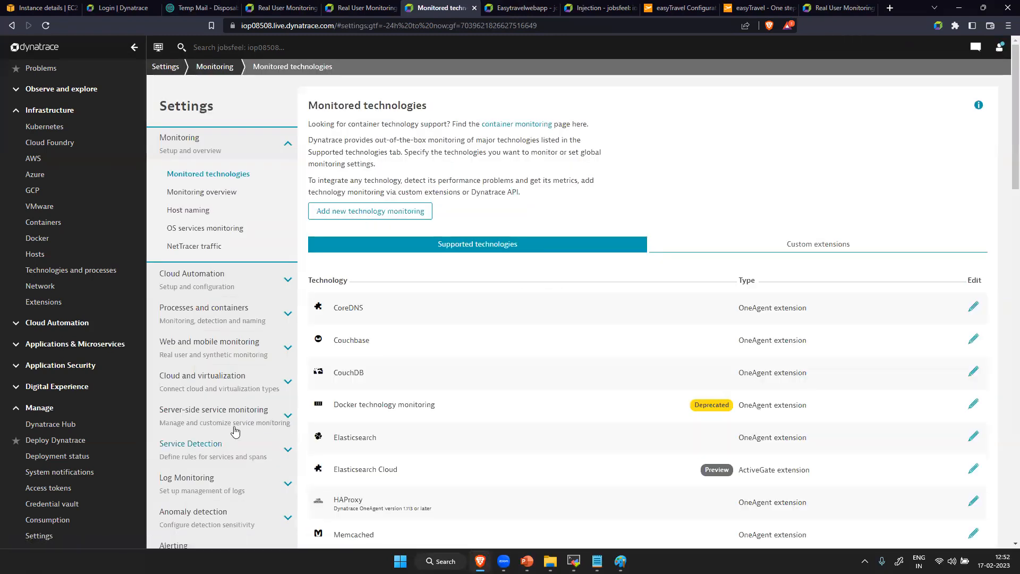
{"action": "scroll", "coordinate": [235, 431], "scroll_direction": "down", "scroll_amount": 10}
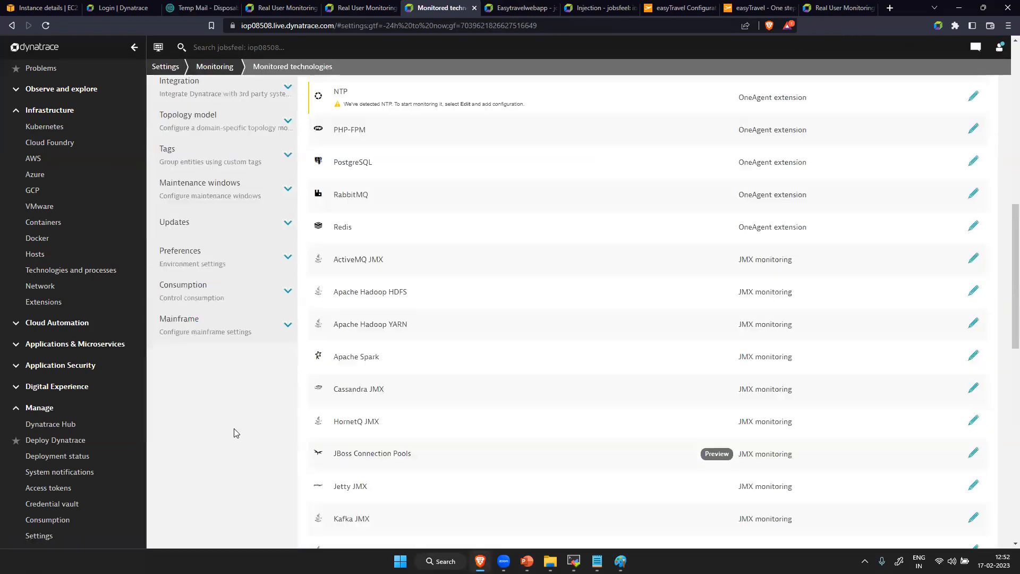
{"action": "left_click", "coordinate": [186, 259]}
{"action": "left_click", "coordinate": [201, 342]}
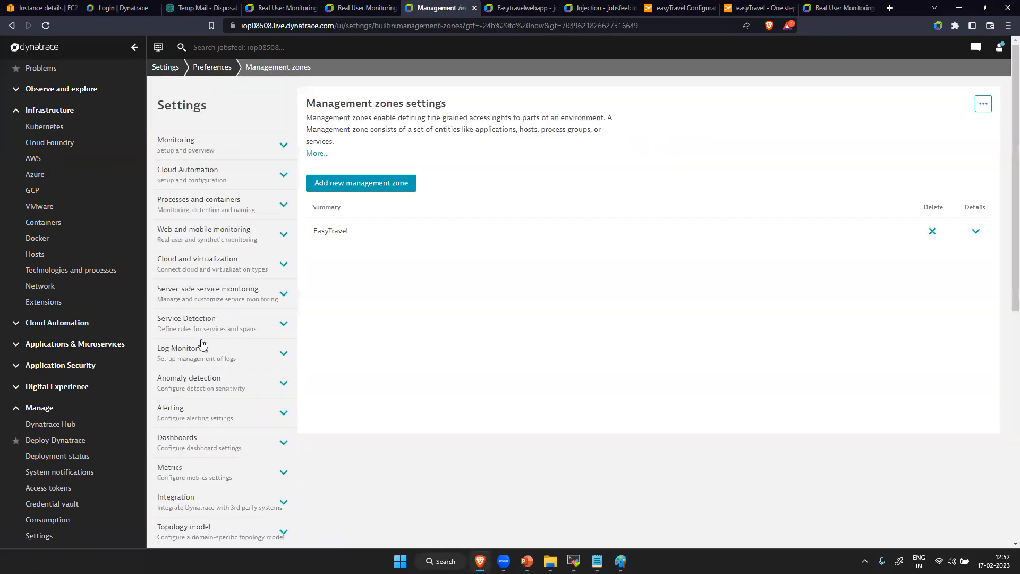
{"action": "left_click", "coordinate": [975, 232]}
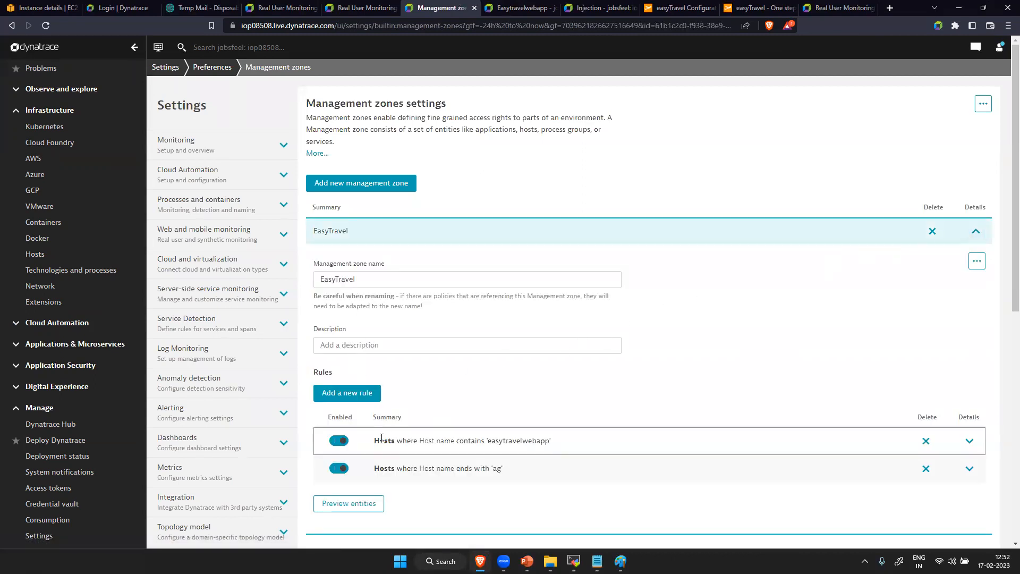
- Add a new Monitored entity rule to the EasyTravel zone that applies to Web applications (Application Entity)
{"action": "left_click", "coordinate": [350, 392]}
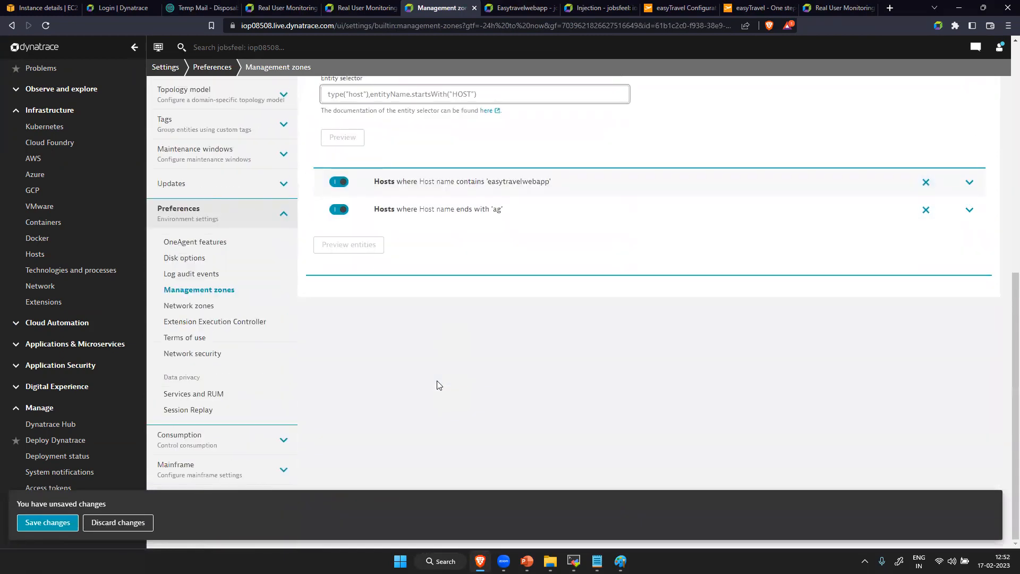
{"action": "left_click", "coordinate": [405, 336]}
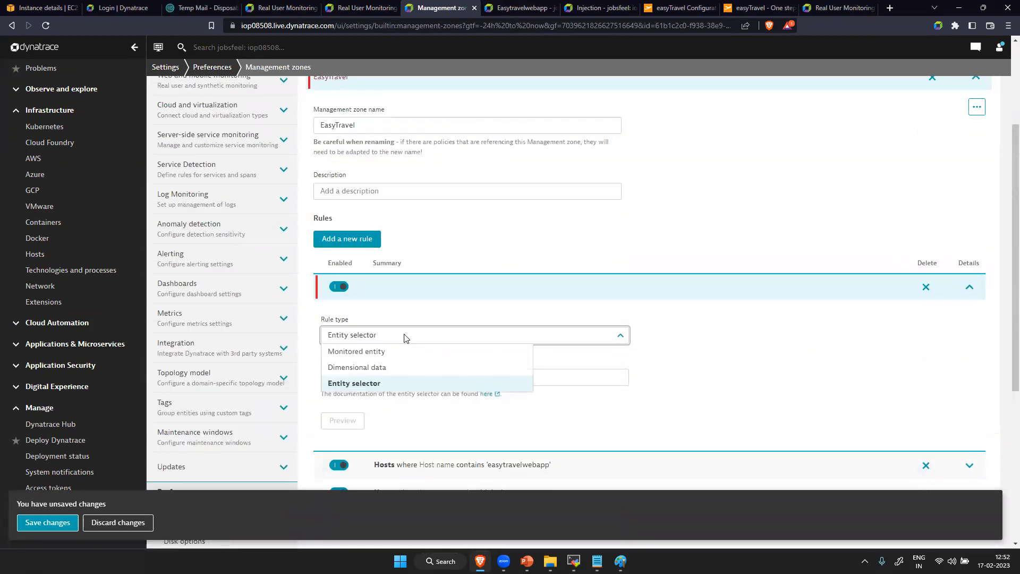
{"action": "left_click", "coordinate": [404, 352]}
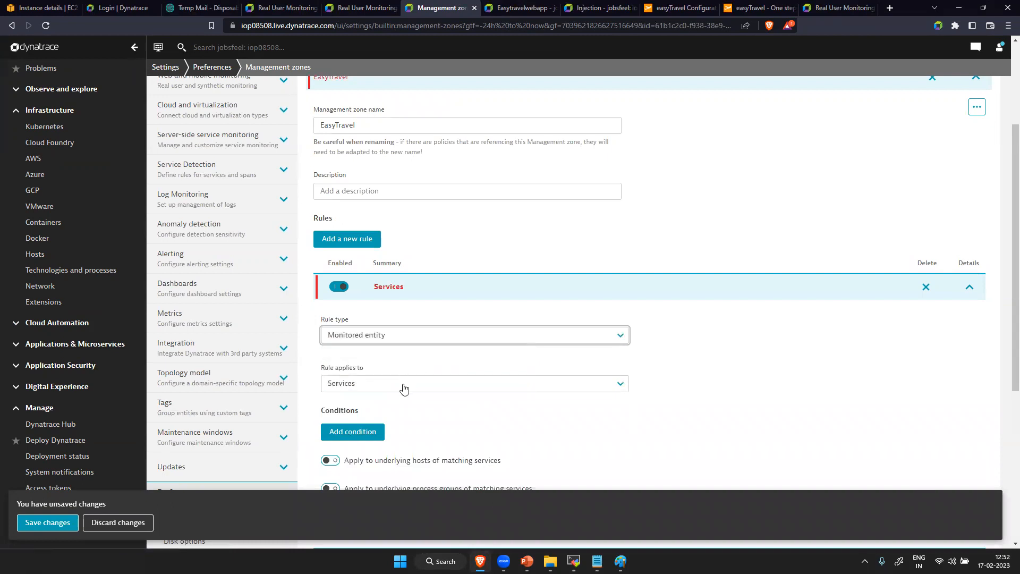
{"action": "left_click", "coordinate": [403, 384]}
{"action": "left_click_drag", "start_coordinate": [524, 415], "coordinate": [525, 432]}
{"action": "left_click", "coordinate": [449, 472]}
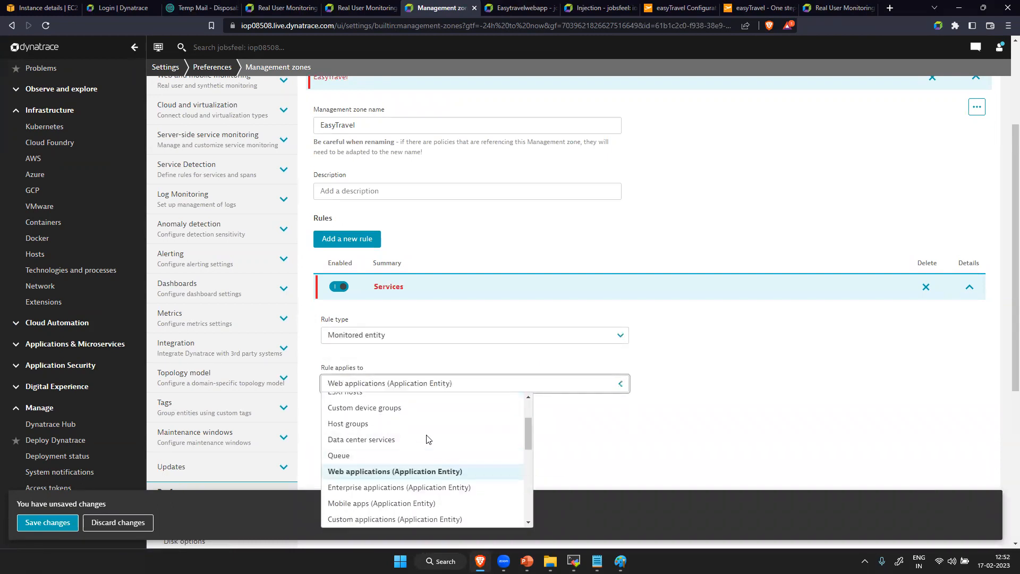
- Add a condition that Web application name contains "easy" and preview the rule's matching entities
{"action": "left_click", "coordinate": [370, 436]}
{"action": "scroll", "coordinate": [464, 423], "scroll_direction": "down", "scroll_amount": 5}
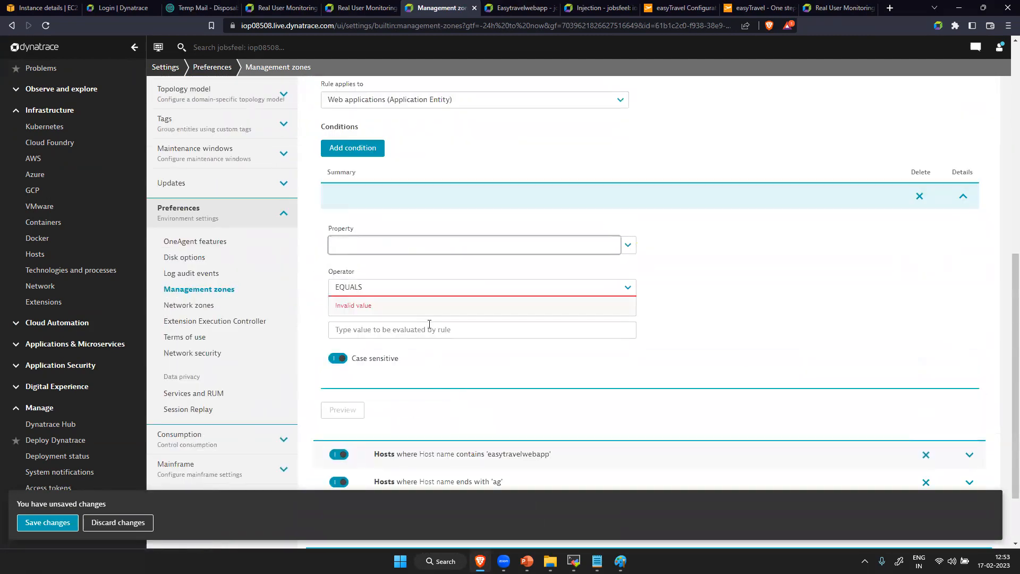
{"action": "left_click", "coordinate": [384, 290]}
{"action": "left_click", "coordinate": [382, 307]}
{"action": "left_click", "coordinate": [383, 334]}
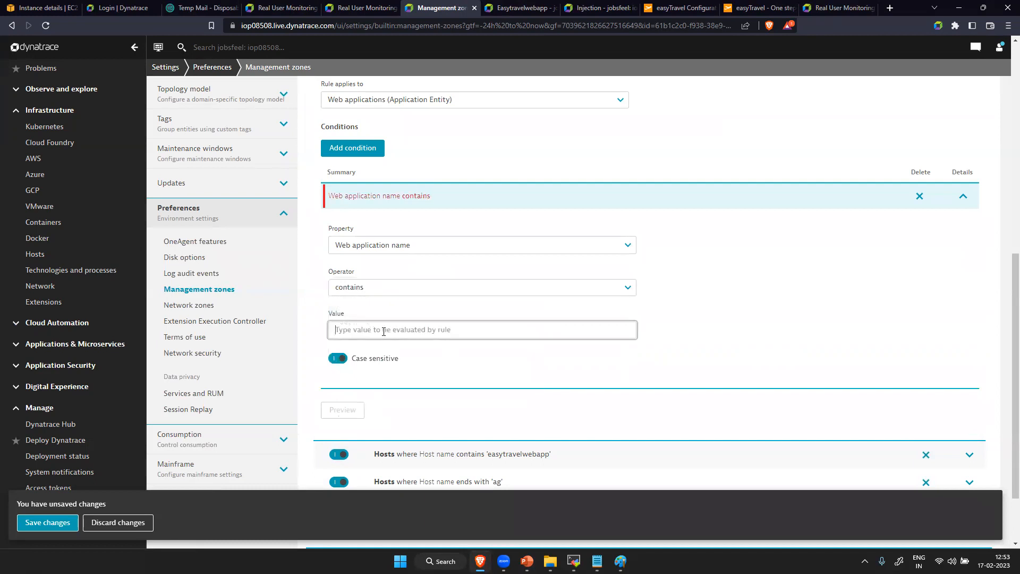
{"action": "type", "text": "easy"}
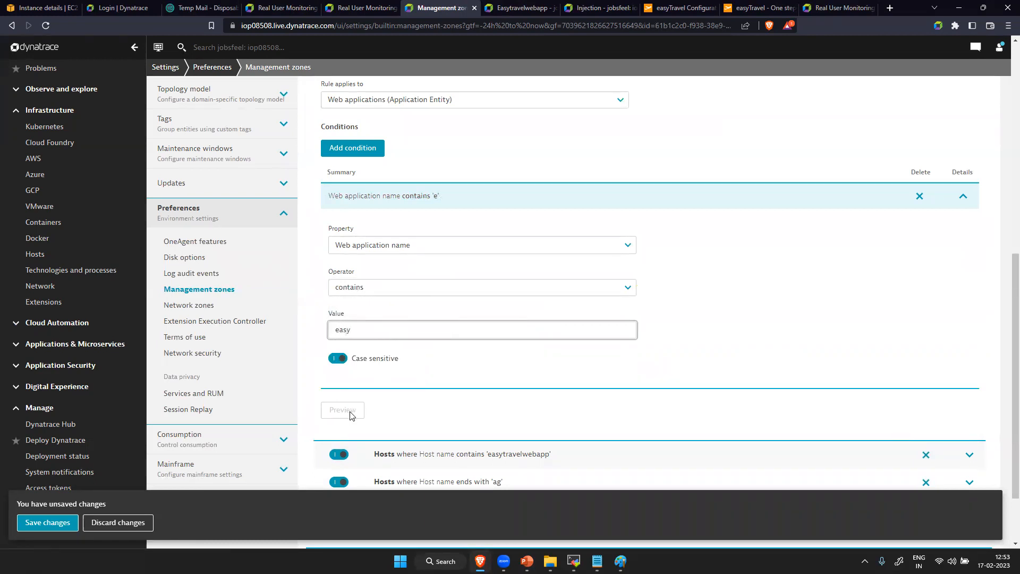
{"action": "left_click", "coordinate": [423, 366]}
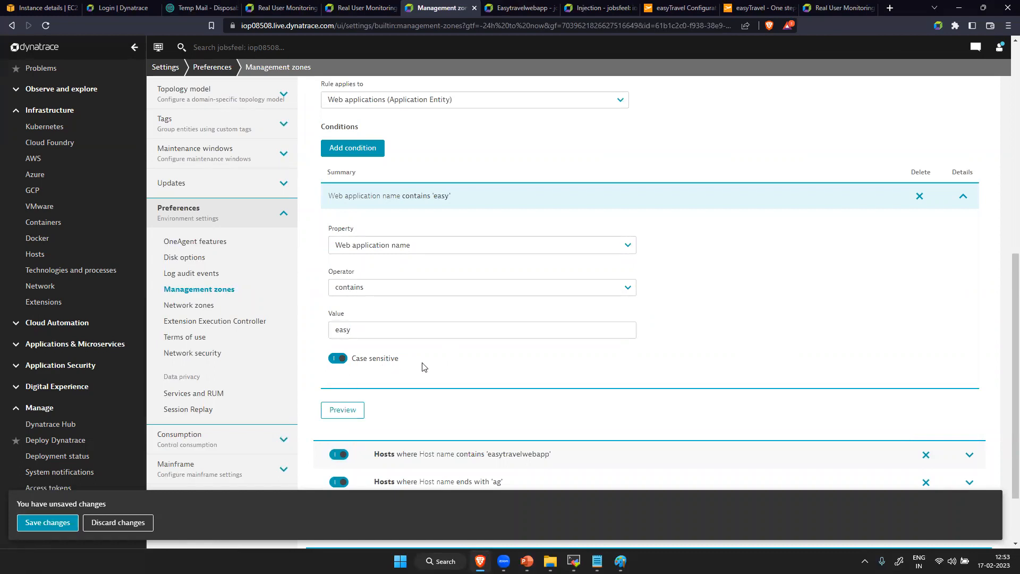
{"action": "left_click", "coordinate": [356, 414]}
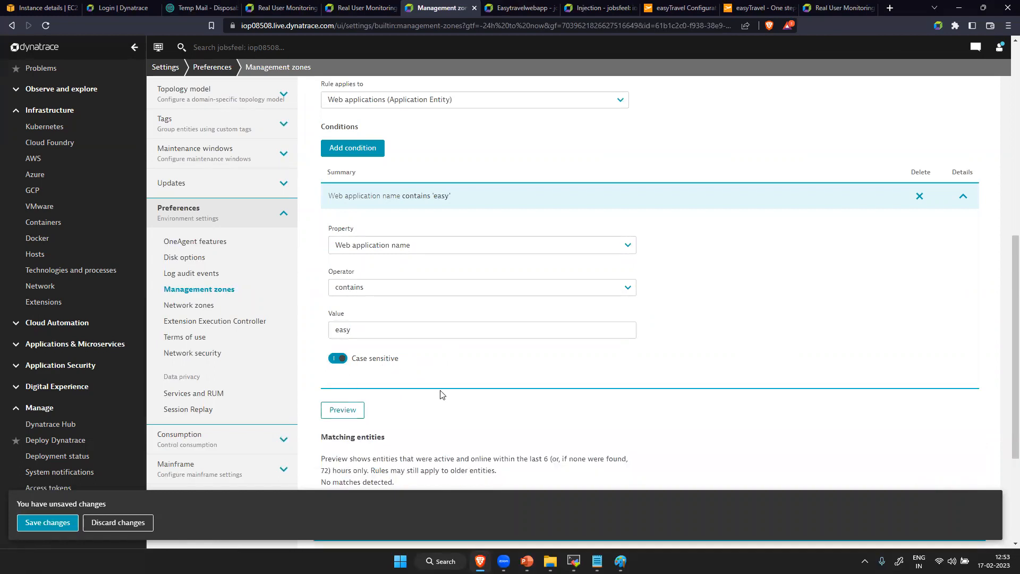
- Turn off case sensitivity for the "easy" condition and save the zone after previewing the matching entities again
{"action": "scroll", "coordinate": [425, 393], "scroll_direction": "down", "scroll_amount": 3}
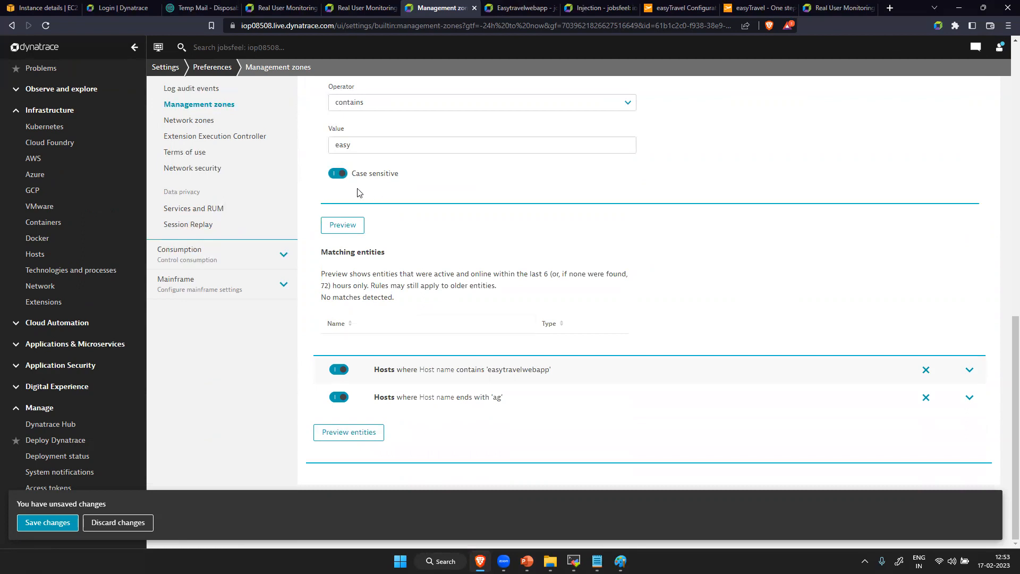
{"action": "left_click", "coordinate": [340, 173]}
{"action": "left_click", "coordinate": [345, 227]}
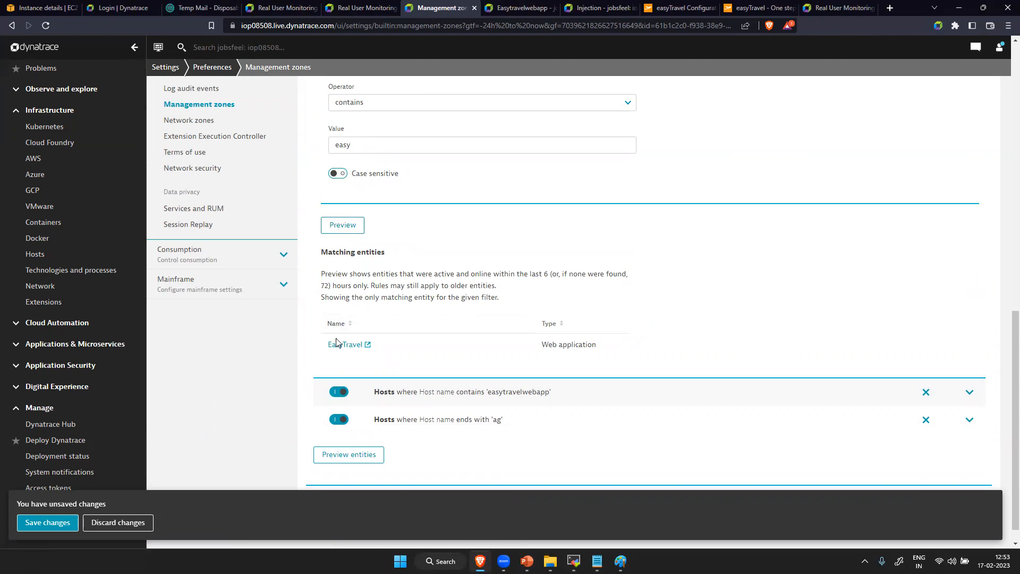
{"action": "left_click", "coordinate": [45, 523]}
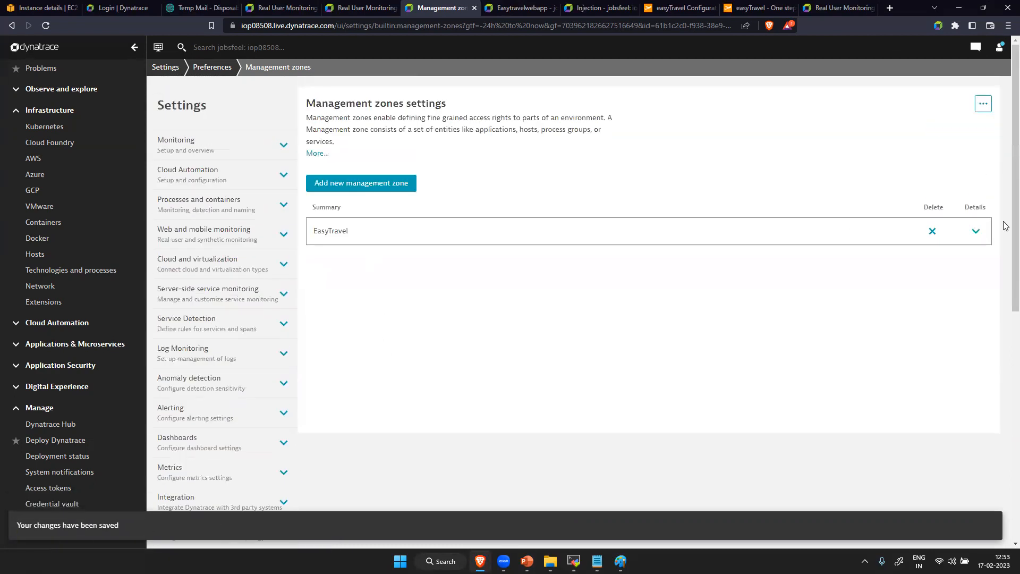
- Add a new Monitored entity rule that applies to Services to the EasyTravel management zone
{"action": "left_click", "coordinate": [973, 234]}
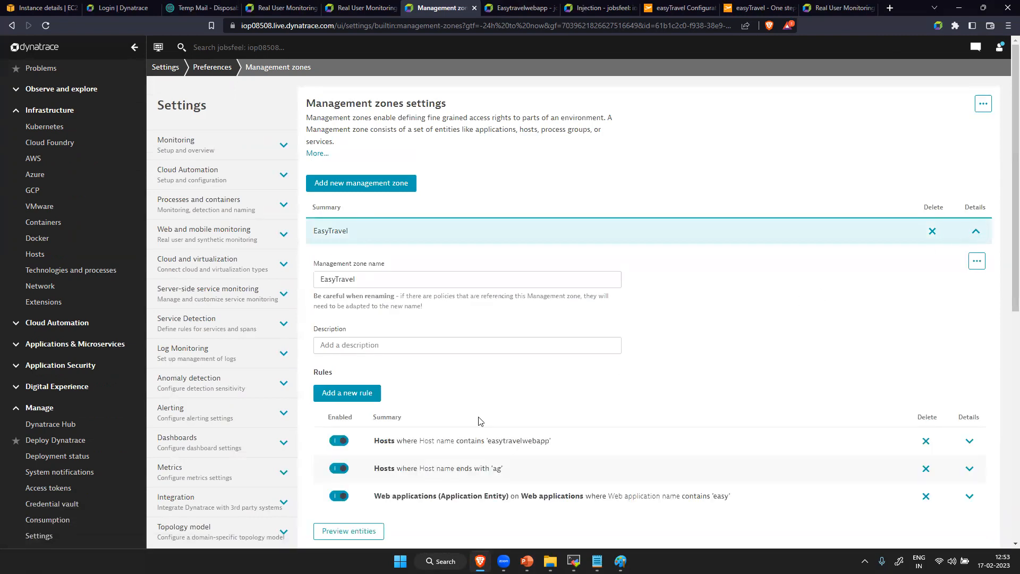
{"action": "left_click", "coordinate": [365, 395]}
{"action": "scroll", "coordinate": [365, 396], "scroll_direction": "down", "scroll_amount": 5}
{"action": "left_click", "coordinate": [404, 206]}
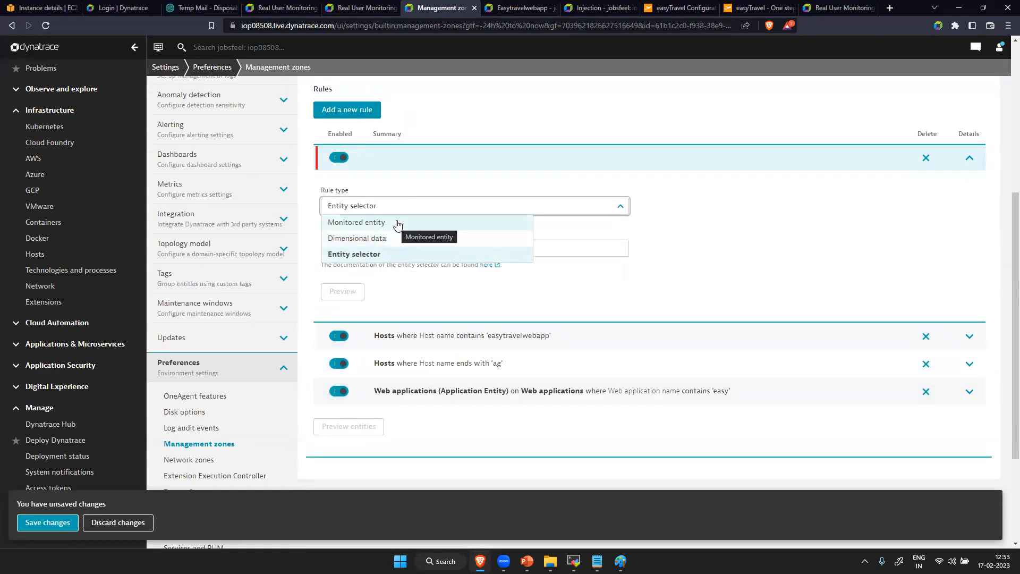
{"action": "left_click", "coordinate": [399, 222]}
- Add a condition to the Services rule that evaluates the Detected service name property
{"action": "left_click", "coordinate": [359, 302]}
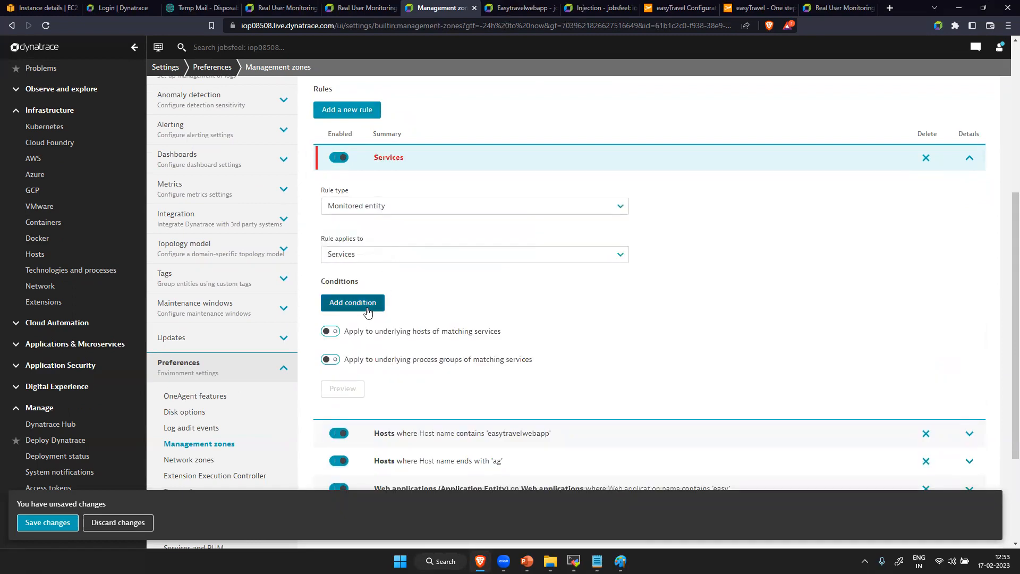
{"action": "left_click", "coordinate": [379, 393]}
{"action": "triple_click", "coordinate": [414, 394]}
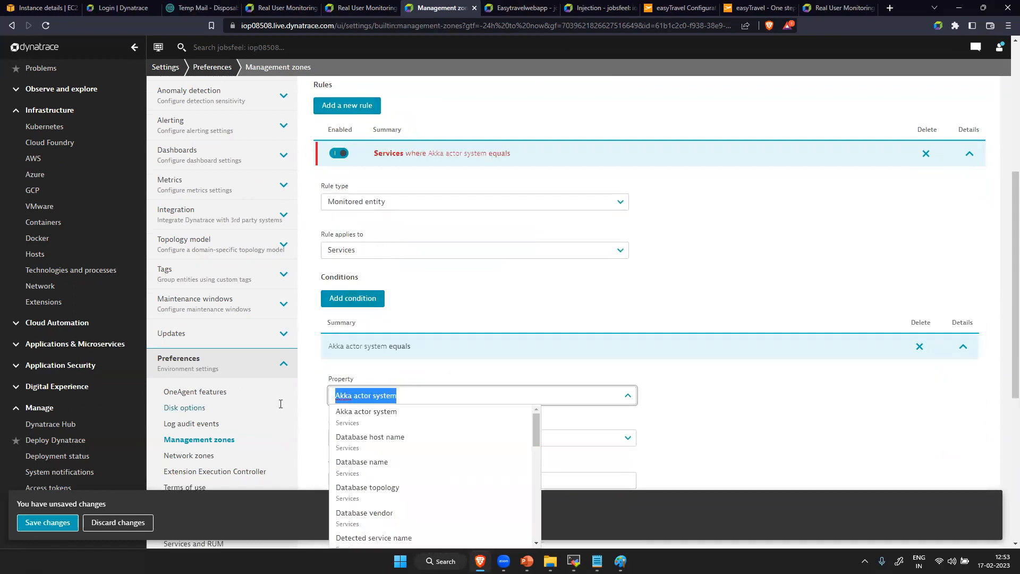
{"action": "type", "text": "serv"}
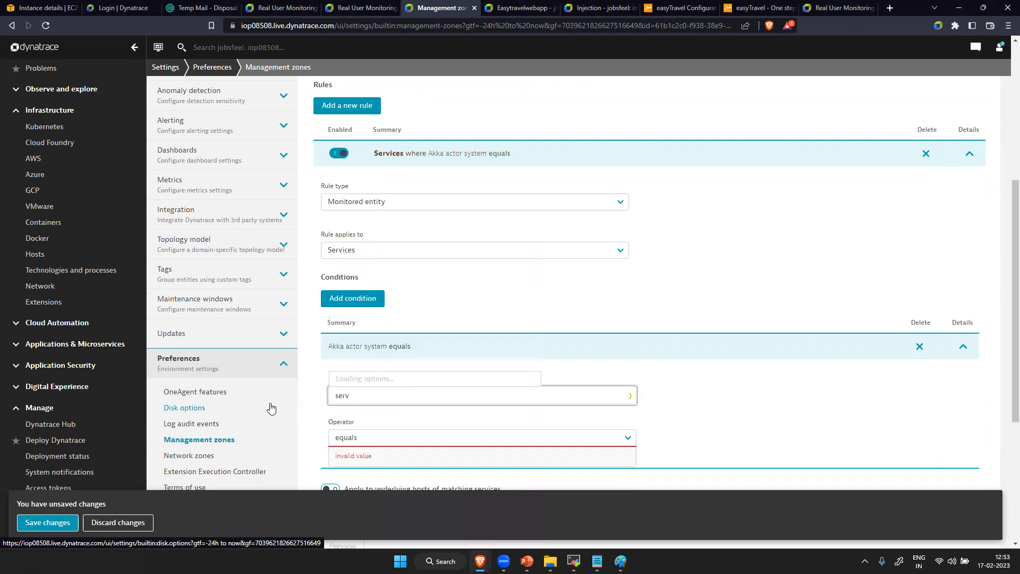
{"action": "type", "text": "ice name"}
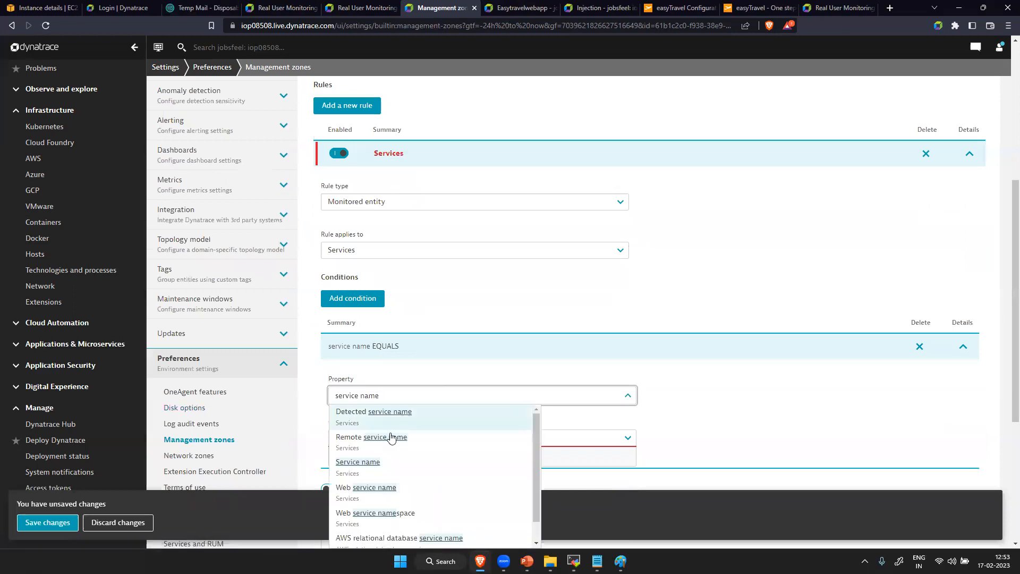
{"action": "left_click", "coordinate": [417, 415]}
- Set the condition to "does not equal" with a pair of empty double quotes as value and preview the rule's matching entities
{"action": "scroll", "coordinate": [415, 433], "scroll_direction": "down", "scroll_amount": 5}
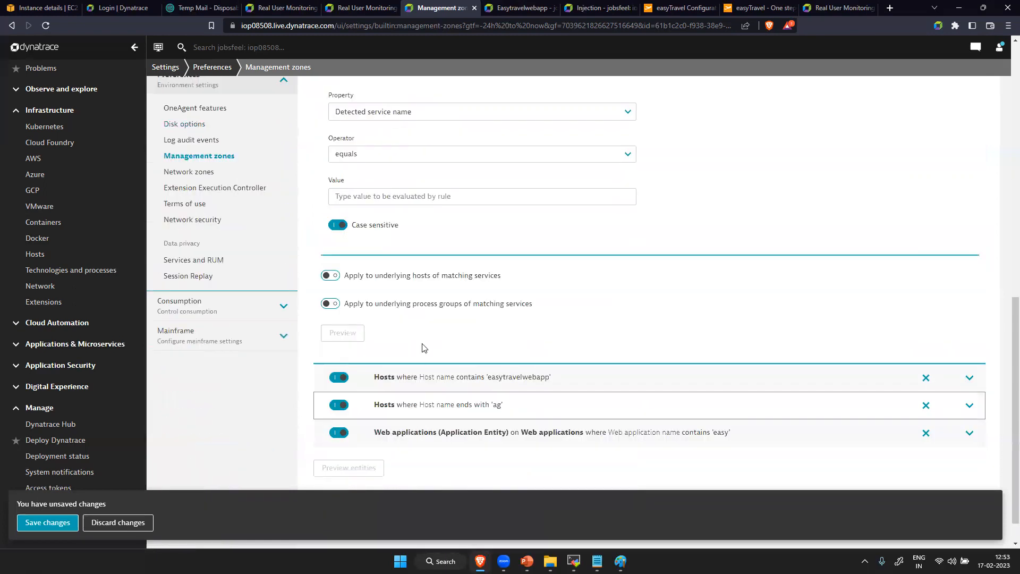
{"action": "left_click", "coordinate": [408, 194]}
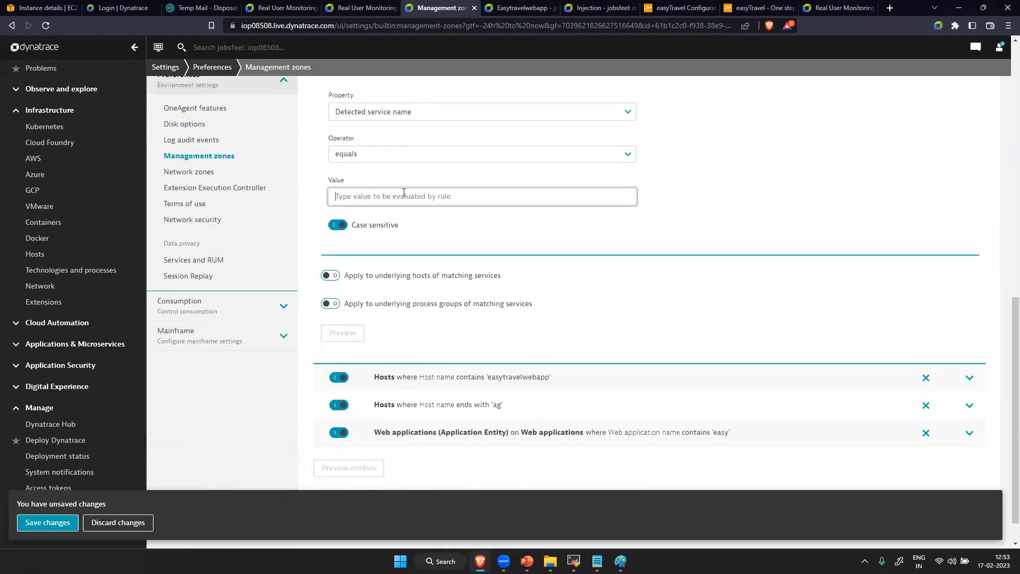
{"action": "left_click", "coordinate": [409, 157]}
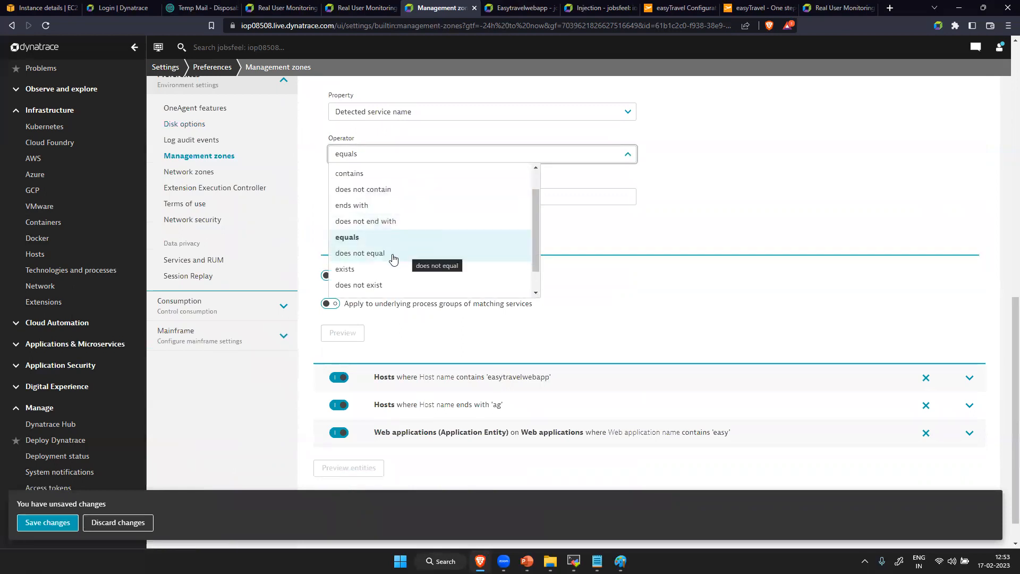
{"action": "left_click", "coordinate": [373, 257]}
{"action": "left_click", "coordinate": [387, 199]}
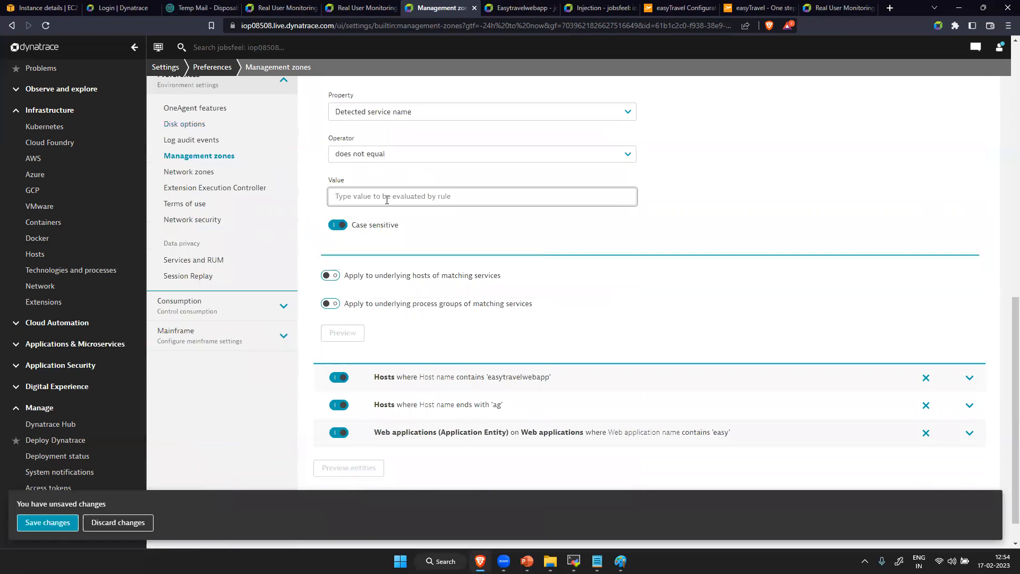
{"action": "type", "text": "\""}
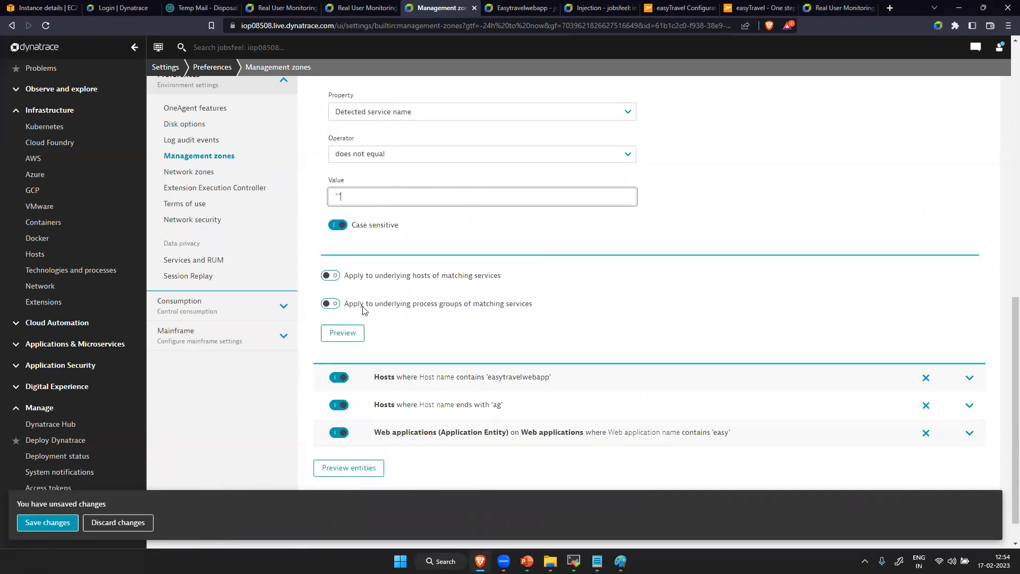
{"action": "left_click", "coordinate": [348, 330]}
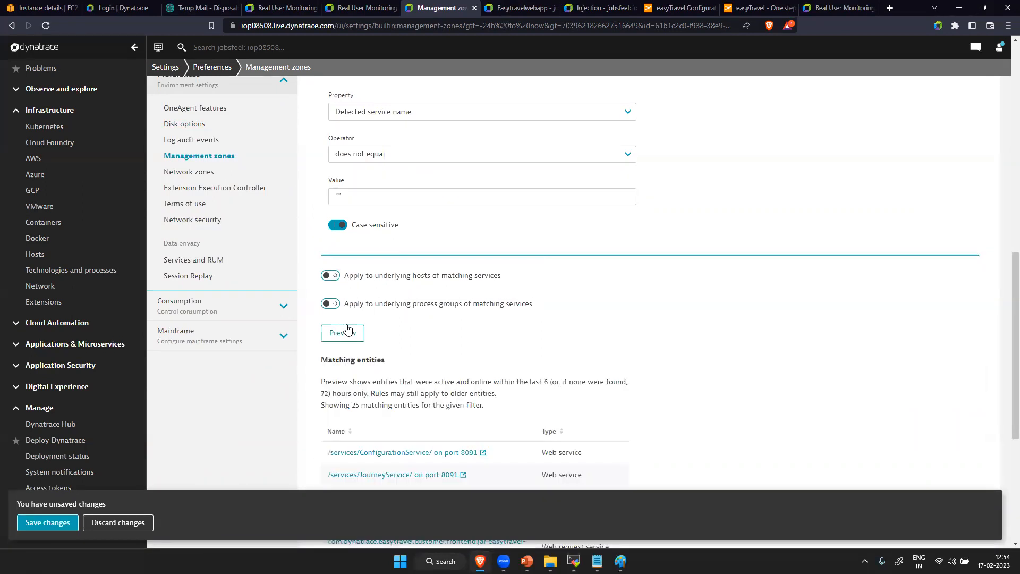
- Page through the previewed matching services and check the rule's condition and its value
{"action": "scroll", "coordinate": [569, 387], "scroll_direction": "down", "scroll_amount": 5}
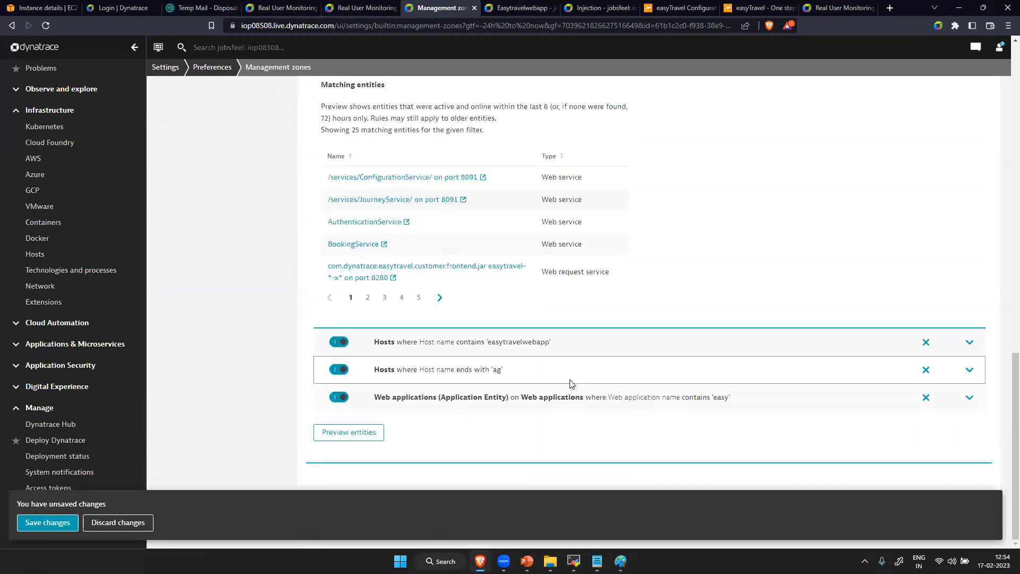
{"action": "left_click", "coordinate": [368, 298]}
{"action": "left_click", "coordinate": [380, 299]}
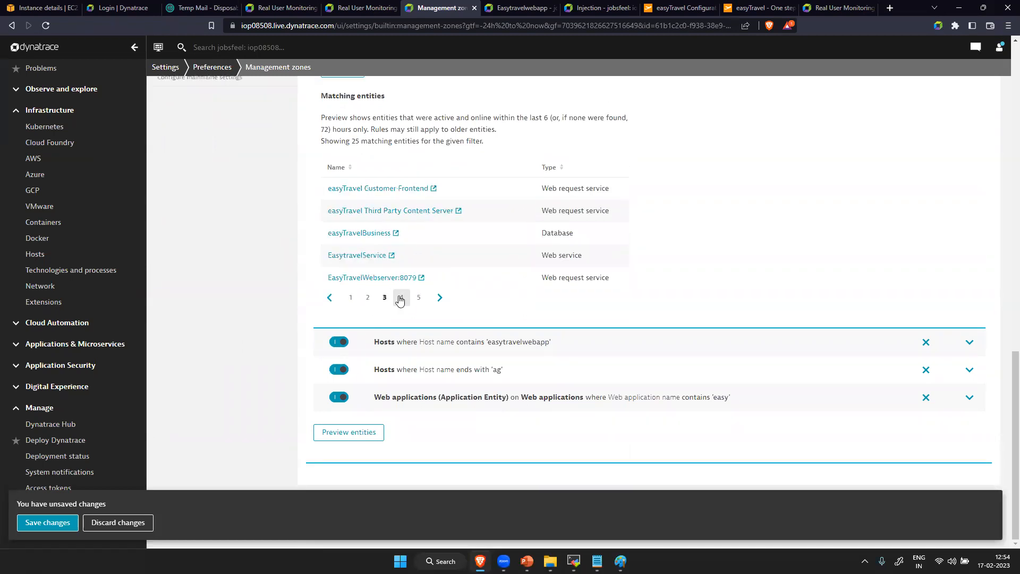
{"action": "left_click", "coordinate": [402, 298]}
{"action": "scroll", "coordinate": [443, 270], "scroll_direction": "up", "scroll_amount": 10}
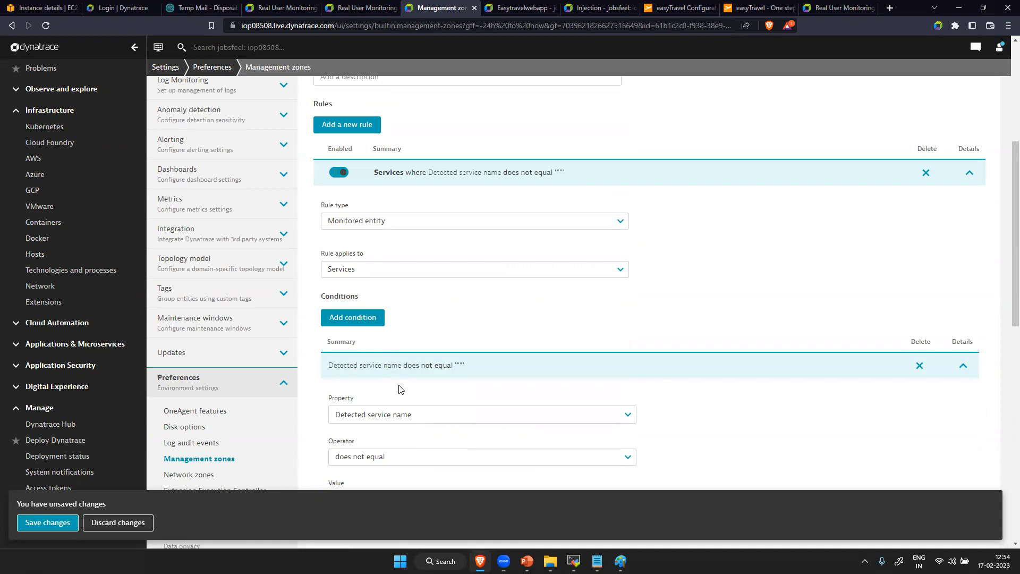
{"action": "scroll", "coordinate": [402, 397], "scroll_direction": "down", "scroll_amount": 5}
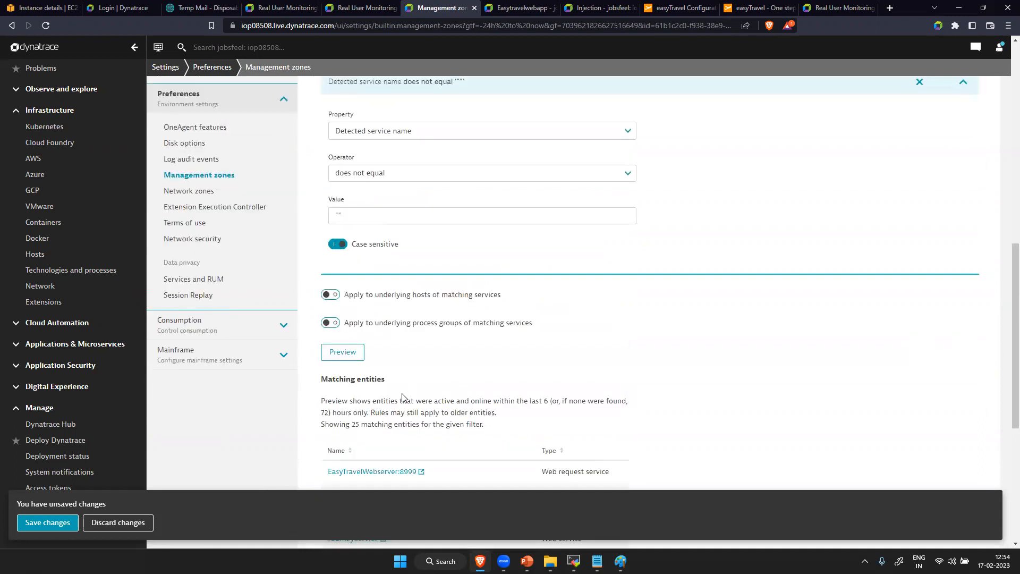
{"action": "left_click", "coordinate": [332, 217]}
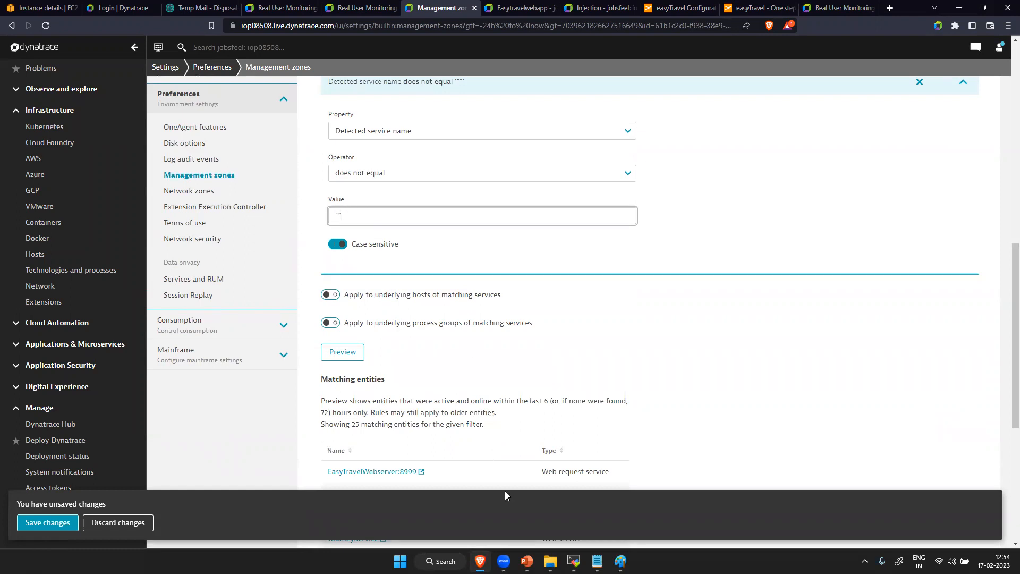
- Switch to Paint and handwrite an if condition comparing a value with empty quotes, a print line below it, and arcs above the comparison
{"action": "mouse_move", "coordinate": [574, 560]}
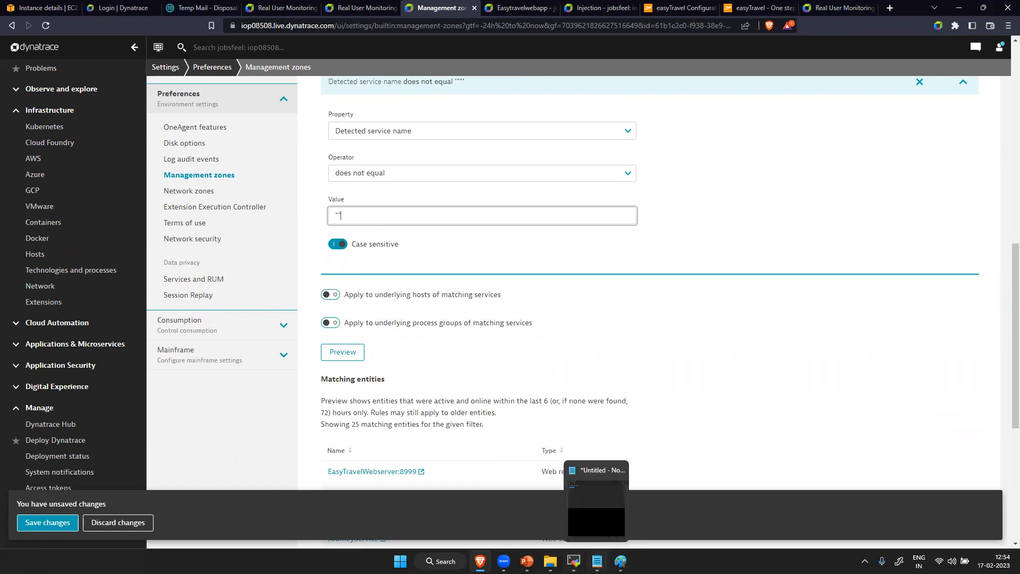
{"action": "left_click", "coordinate": [620, 561]}
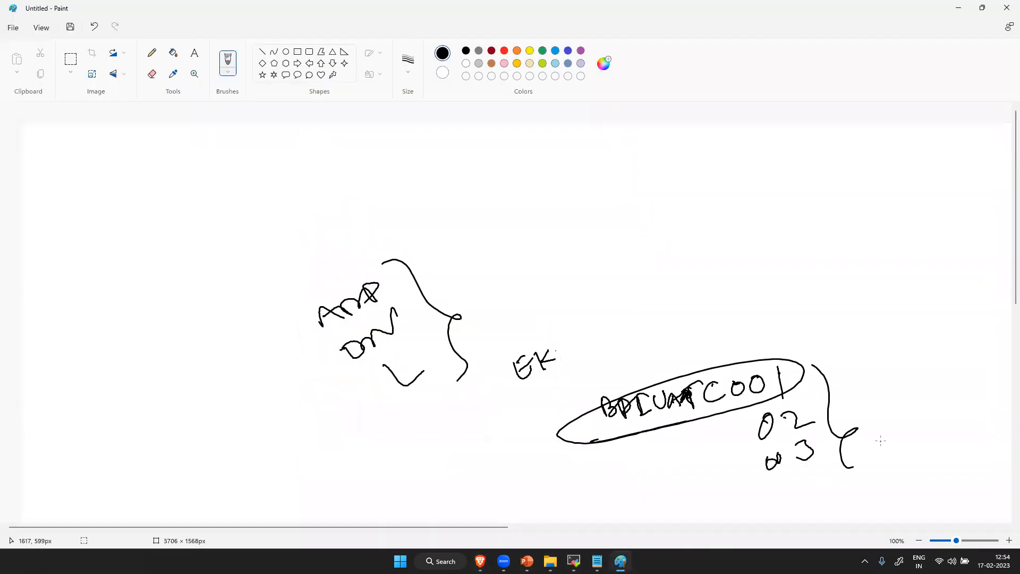
{"action": "mouse_move", "coordinate": [628, 245]}
{"action": "left_mouse_down"}
{"action": "mouse_move", "coordinate": [633, 263]}
{"action": "mouse_move", "coordinate": [659, 273]}
{"action": "mouse_move", "coordinate": [668, 254]}
{"action": "left_mouse_up"}
{"action": "mouse_move", "coordinate": [696, 224]}
{"action": "left_mouse_down"}
{"action": "mouse_move", "coordinate": [723, 259]}
{"action": "mouse_move", "coordinate": [751, 211]}
{"action": "left_mouse_up"}
{"action": "left_click_drag", "start_coordinate": [761, 229], "coordinate": [783, 224]}
{"action": "mouse_move", "coordinate": [807, 208]}
{"action": "left_mouse_down"}
{"action": "mouse_move", "coordinate": [834, 207]}
{"action": "mouse_move", "coordinate": [868, 186]}
{"action": "left_mouse_up"}
{"action": "left_click_drag", "start_coordinate": [923, 163], "coordinate": [926, 171]}
{"action": "mouse_move", "coordinate": [664, 321]}
{"action": "left_mouse_down"}
{"action": "mouse_move", "coordinate": [675, 339]}
{"action": "mouse_move", "coordinate": [748, 297]}
{"action": "mouse_move", "coordinate": [795, 306]}
{"action": "left_mouse_up"}
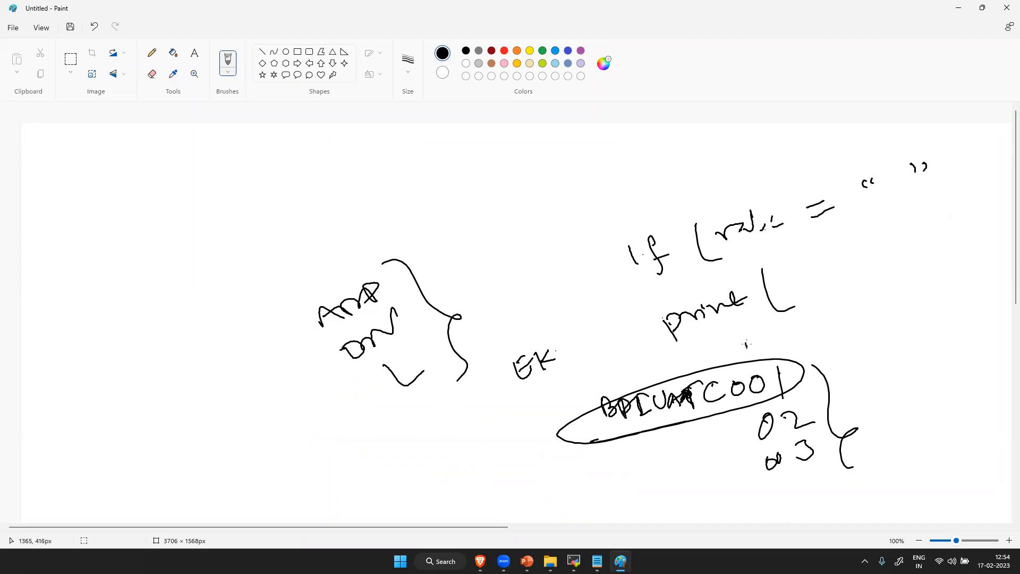
{"action": "left_click_drag", "start_coordinate": [792, 334], "coordinate": [834, 320]}
{"action": "left_click_drag", "start_coordinate": [950, 141], "coordinate": [942, 206]}
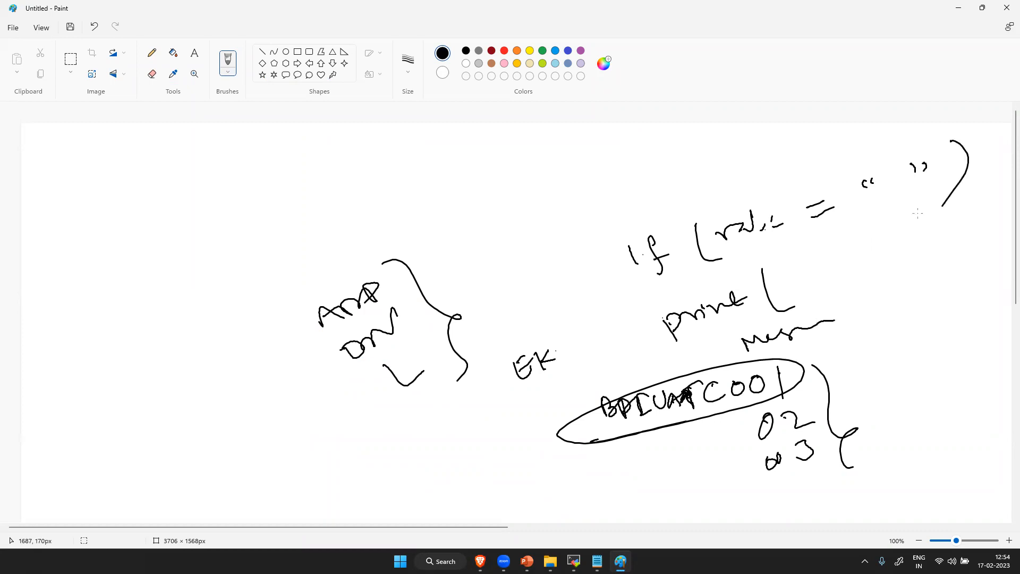
{"action": "left_click_drag", "start_coordinate": [877, 164], "coordinate": [797, 158]}
{"action": "left_click_drag", "start_coordinate": [898, 146], "coordinate": [764, 178]}
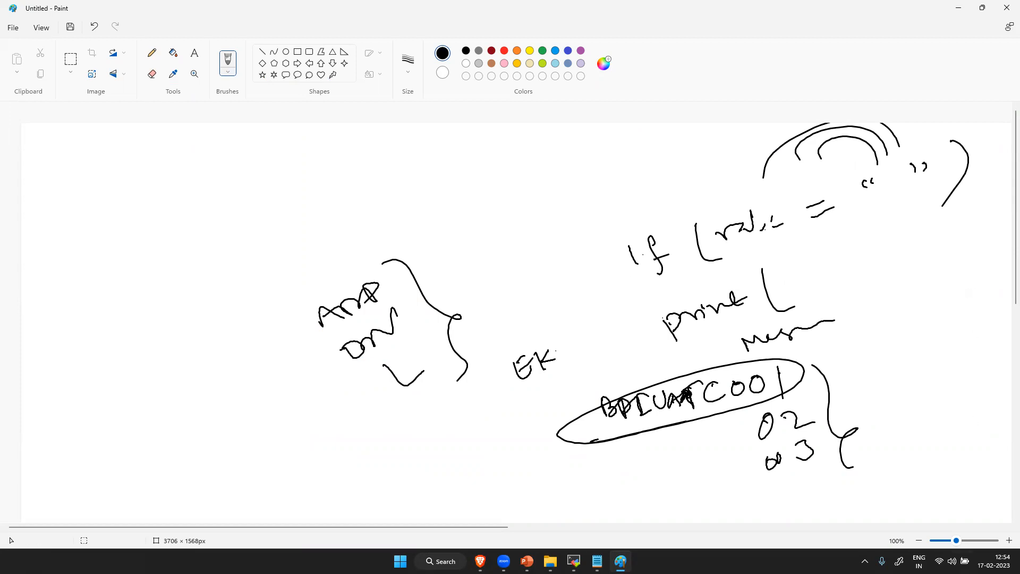
- Switch back to Dynatrace in the browser and save the EasyTravel zone with its new Services rule
{"action": "left_click", "coordinate": [479, 561]}
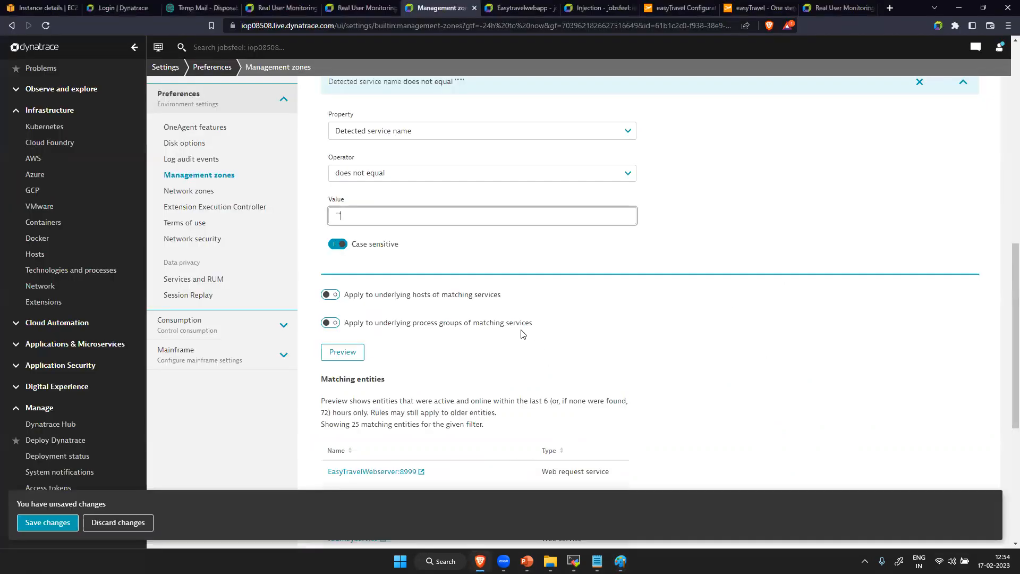
{"action": "left_click", "coordinate": [50, 523]}
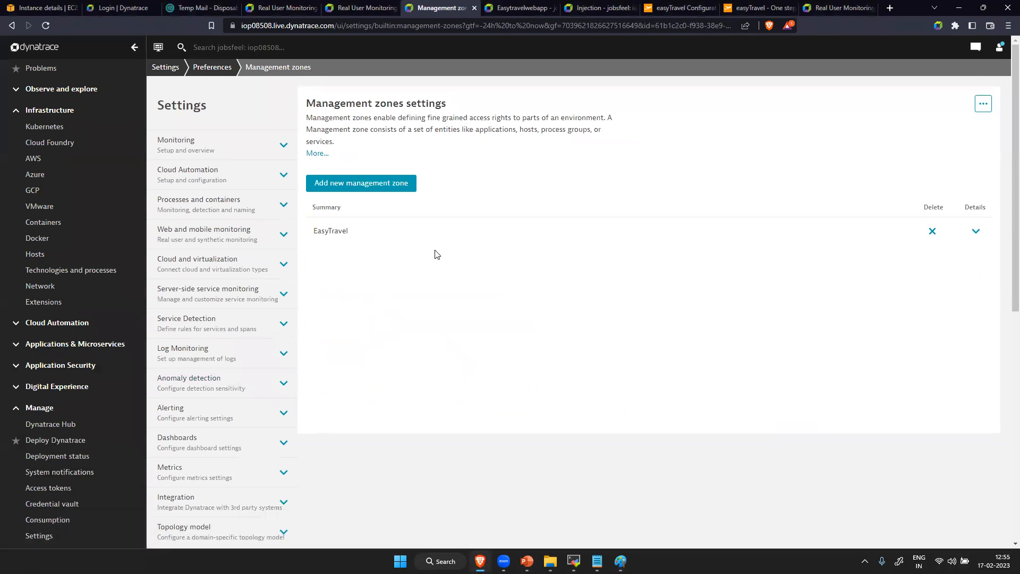
- Find and open the Services page, look over its list, and remove the EasyTravel management zone filter
{"action": "scroll", "coordinate": [61, 142], "scroll_direction": "up", "scroll_amount": 3}
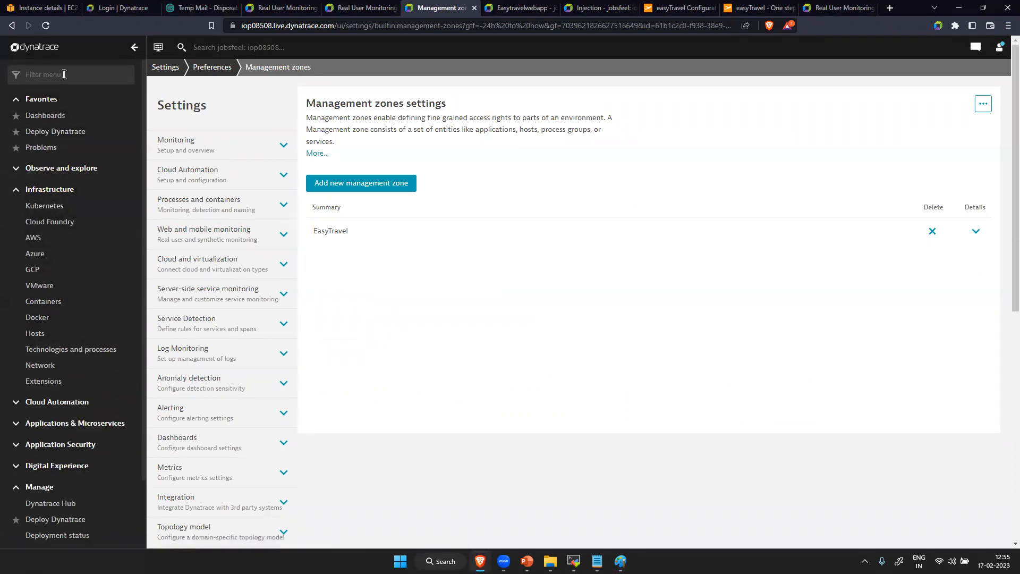
{"action": "type", "text": "sev"}
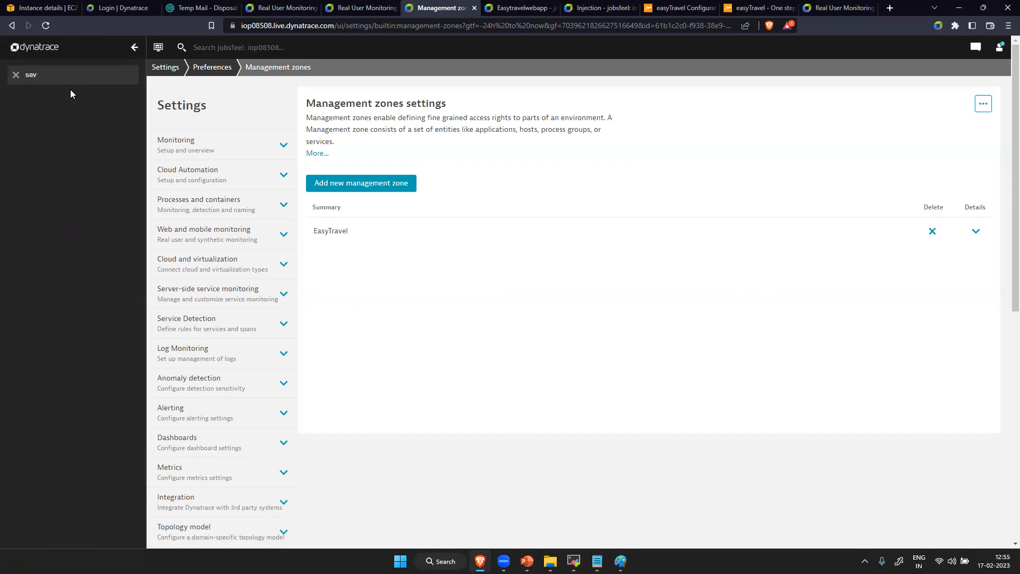
{"action": "key", "text": "BackSpace"}
{"action": "type", "text": "r"}
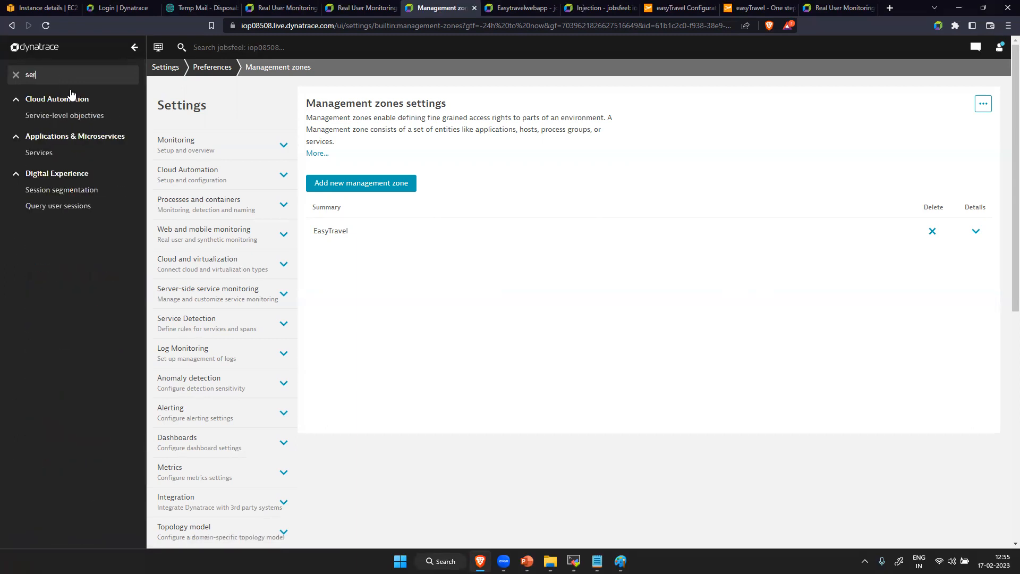
{"action": "left_click", "coordinate": [38, 153]}
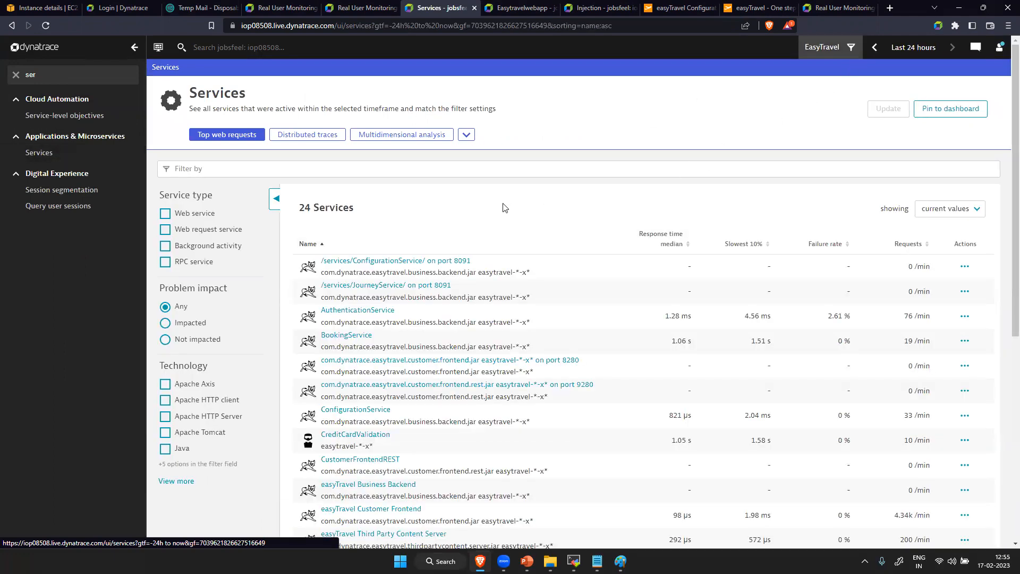
{"action": "scroll", "coordinate": [450, 364], "scroll_direction": "down", "scroll_amount": 7}
{"action": "scroll", "coordinate": [450, 364], "scroll_direction": "up", "scroll_amount": 10}
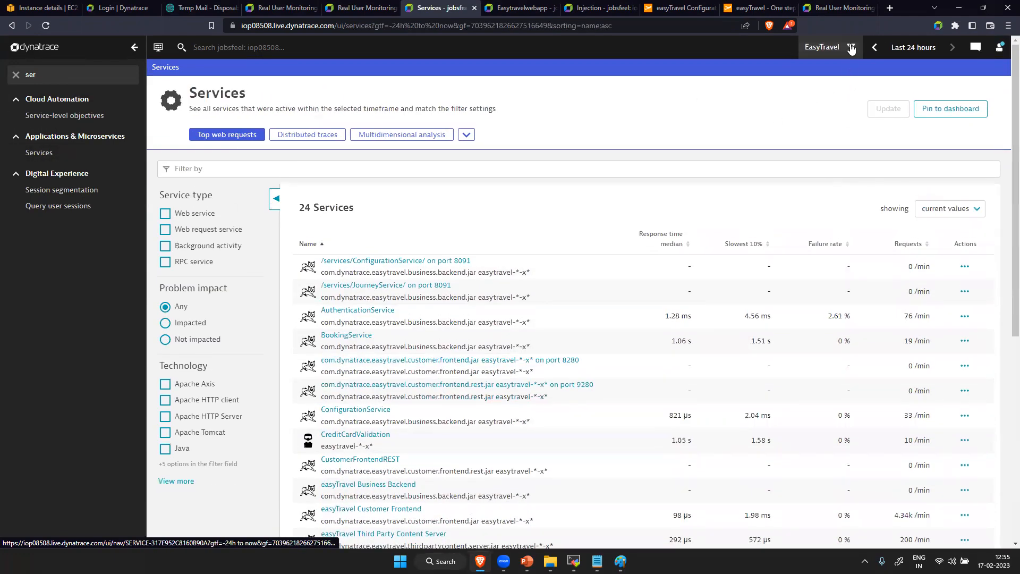
{"action": "left_click", "coordinate": [839, 48]}
{"action": "left_click", "coordinate": [704, 128]}
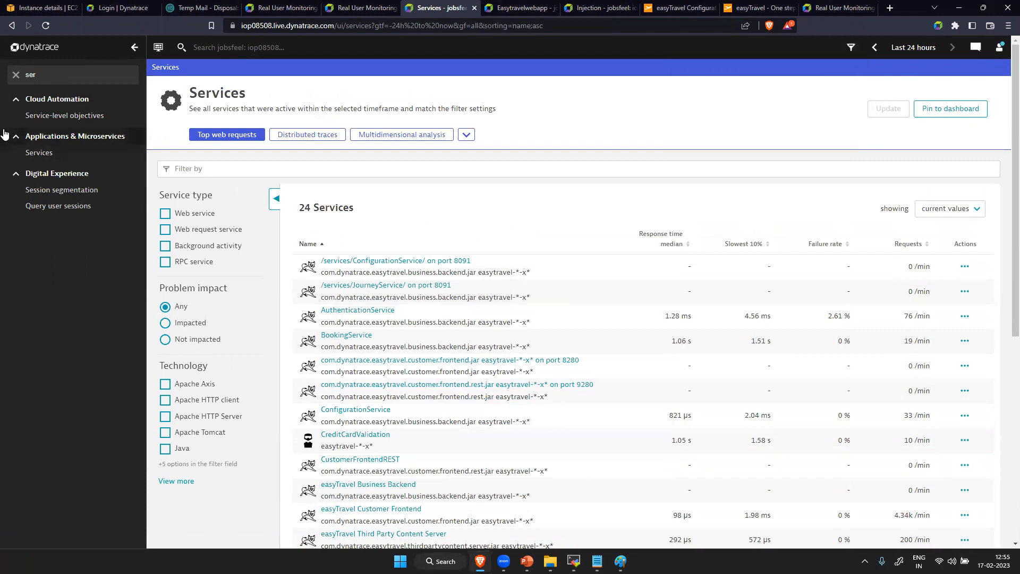
- Search the navigation for "web" and open the list of web applications
{"action": "key", "text": "BackSpace"}
{"action": "key", "text": "BackSpace"}
{"action": "key", "text": "BackSpace"}
{"action": "type", "text": "wev"}
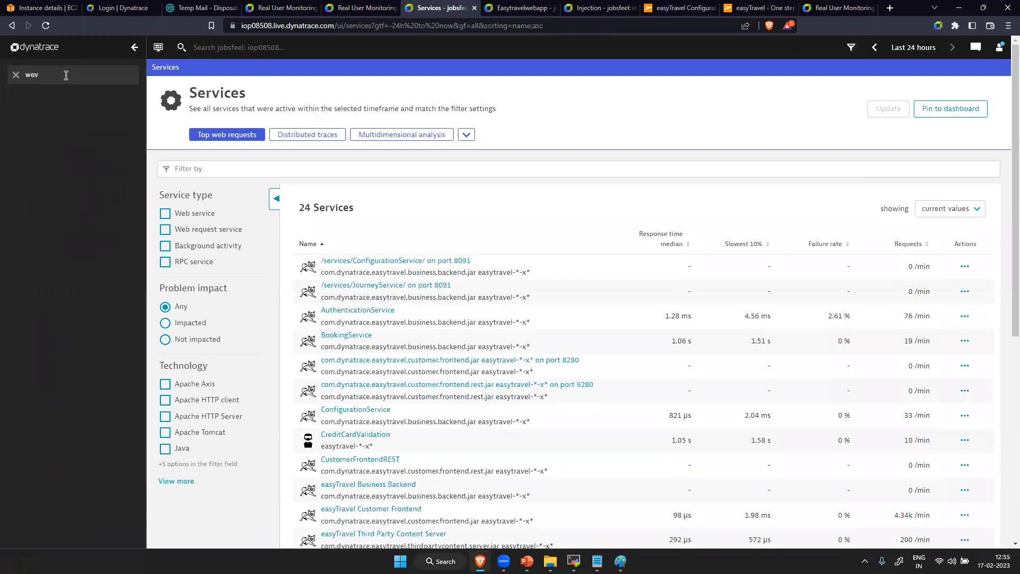
{"action": "key", "text": "BackSpace"}
{"action": "type", "text": "b"}
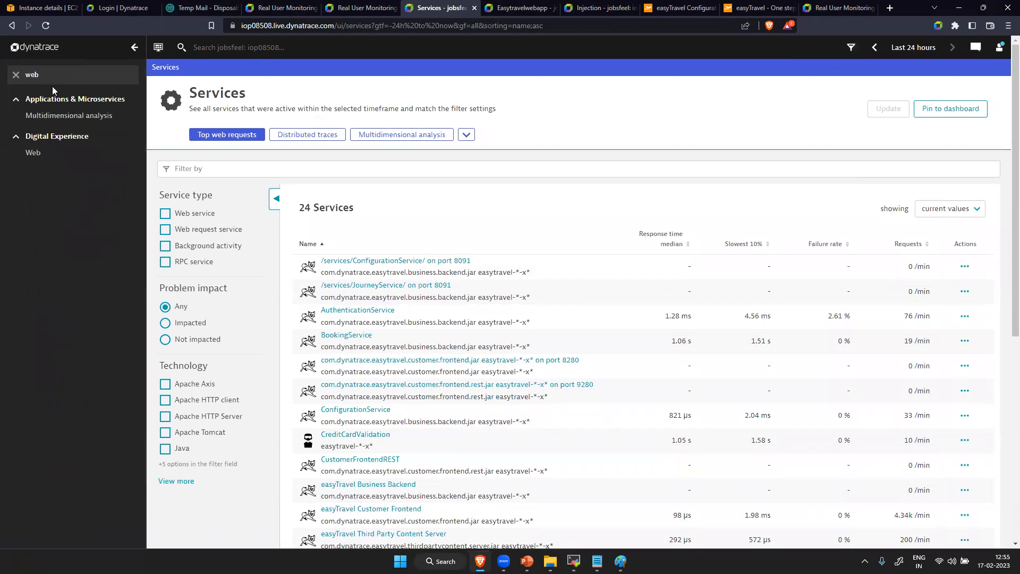
{"action": "left_click", "coordinate": [48, 157]}
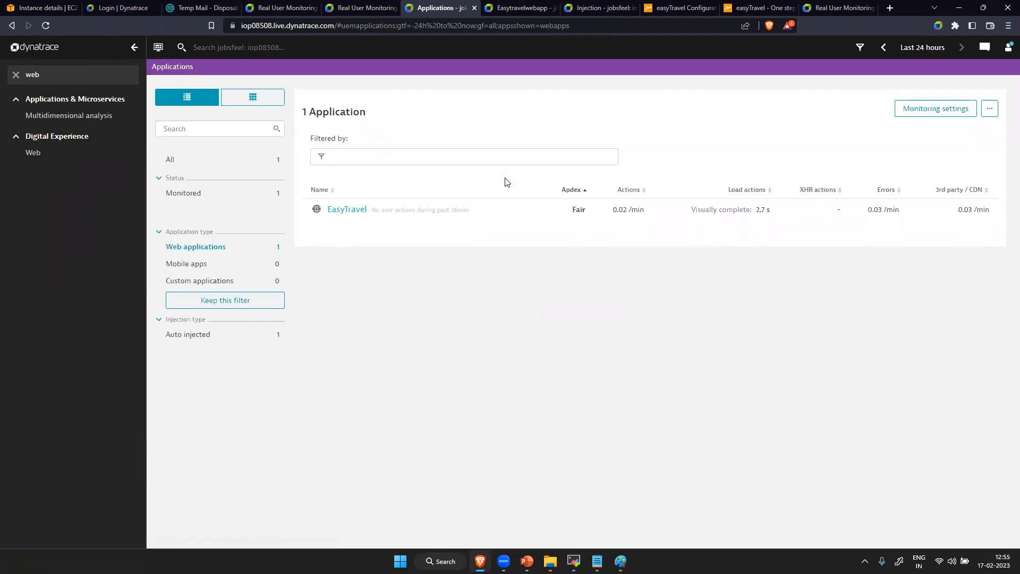
- Filter the applications by the EasyTravel management zone and open the EasyTravel application's overview
{"action": "left_click", "coordinate": [860, 48]}
{"action": "left_click", "coordinate": [712, 145]}
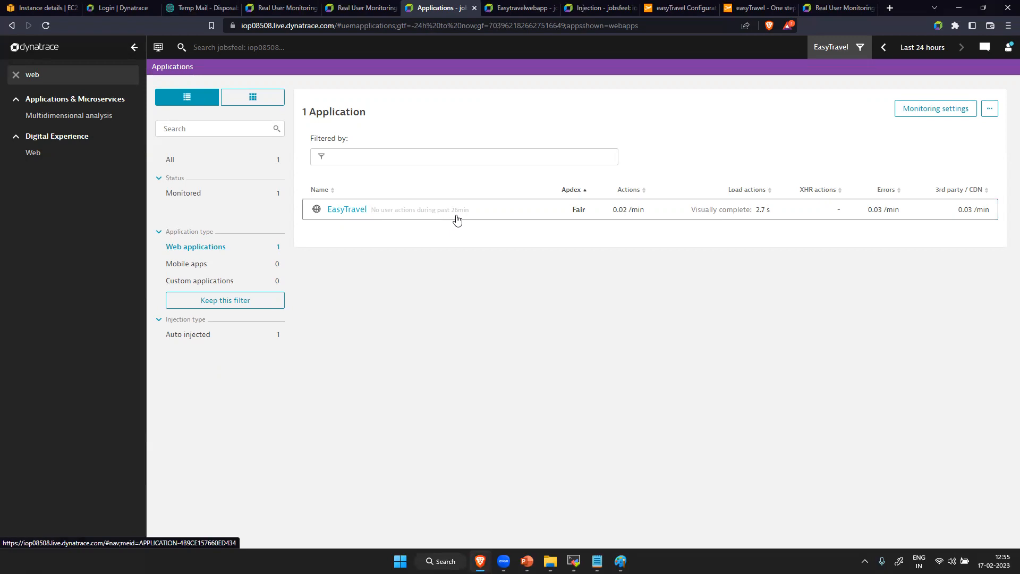
{"action": "left_click", "coordinate": [398, 220]}
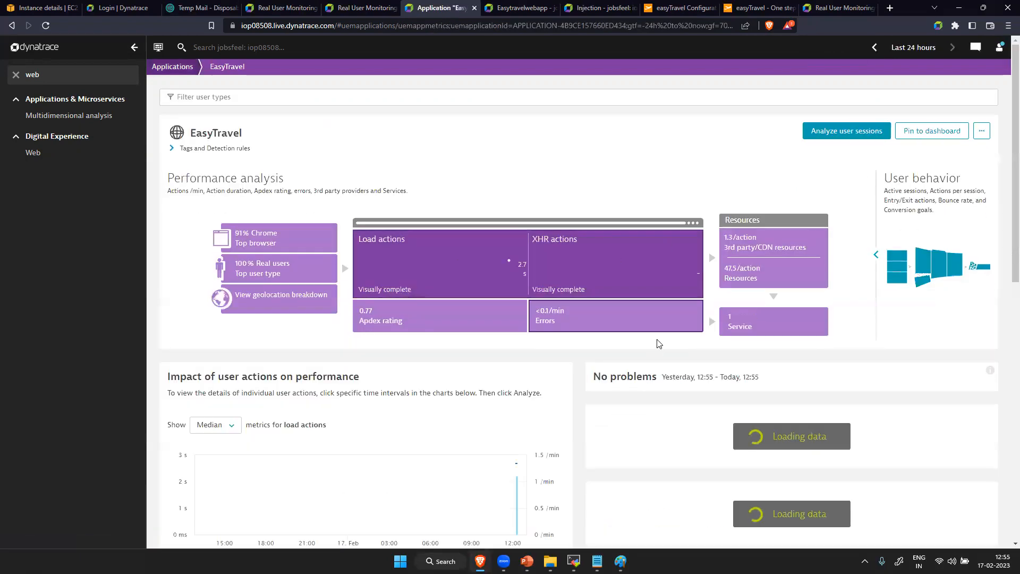
- Open the EasyTravel application's user sessions, clear the navigation search and view the management zone choices
{"action": "left_click", "coordinate": [846, 131]}
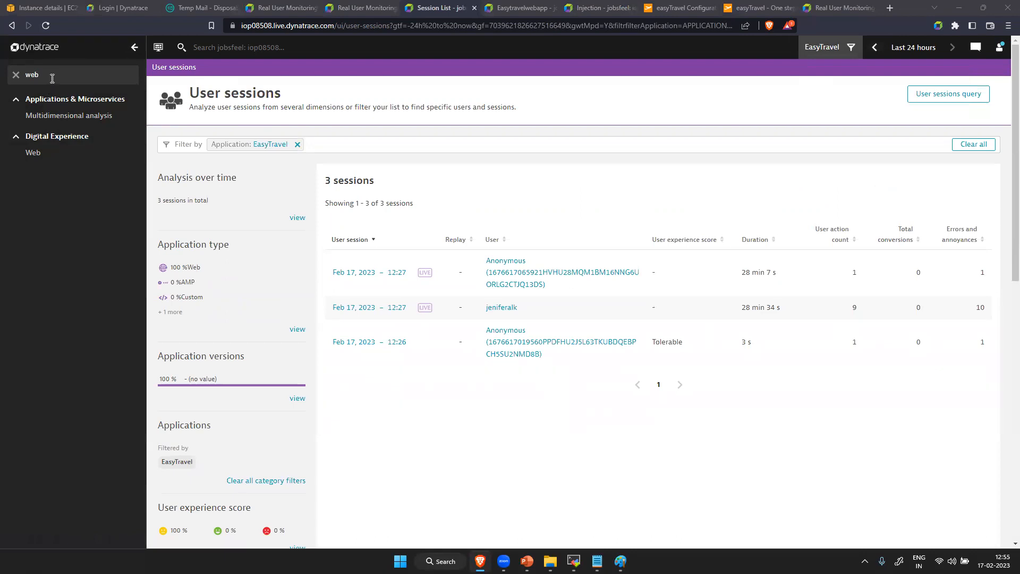
{"action": "left_click", "coordinate": [52, 77]}
{"action": "key", "text": "BackSpace"}
{"action": "key", "text": "BackSpace"}
{"action": "key", "text": "BackSpace"}
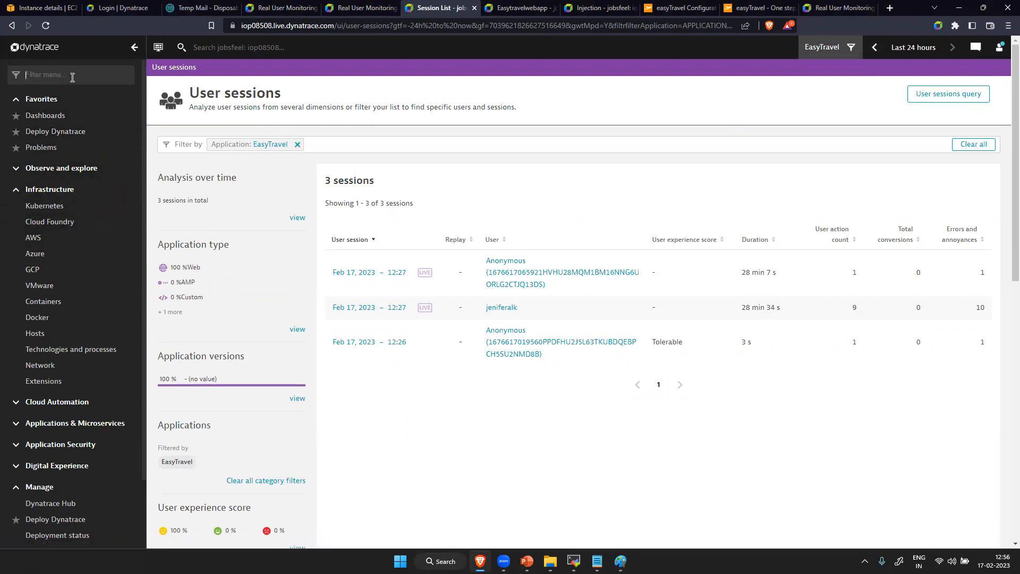
{"action": "left_click", "coordinate": [848, 53]}
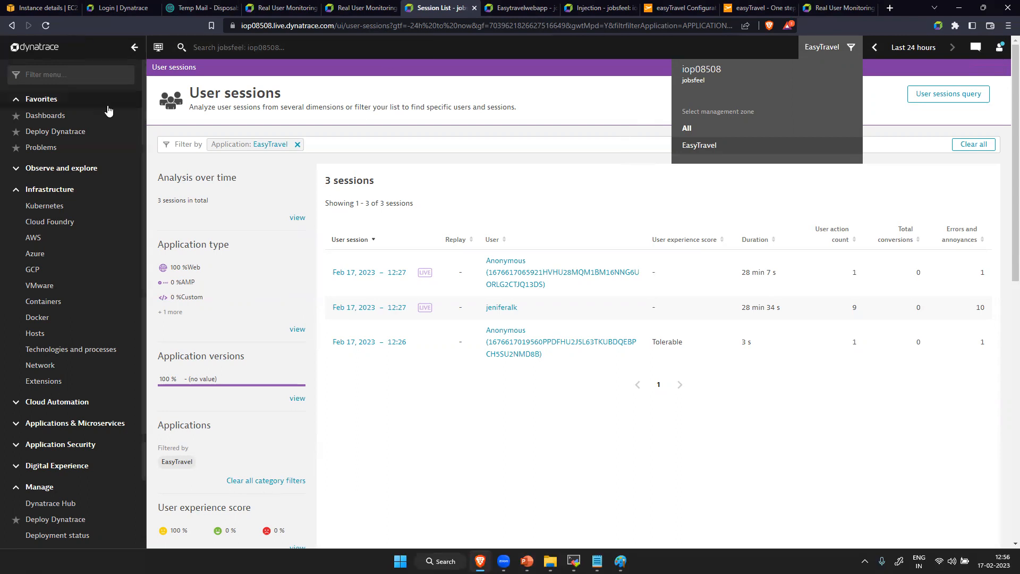
- Search the navigation for "tech" and open Technologies and processes
{"action": "left_click", "coordinate": [99, 75]}
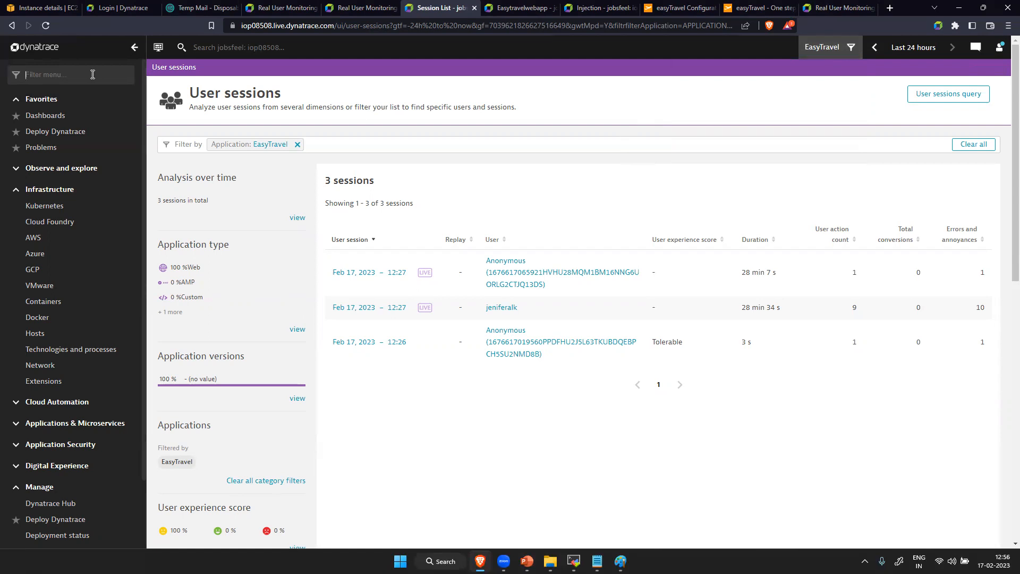
{"action": "type", "text": "tech"}
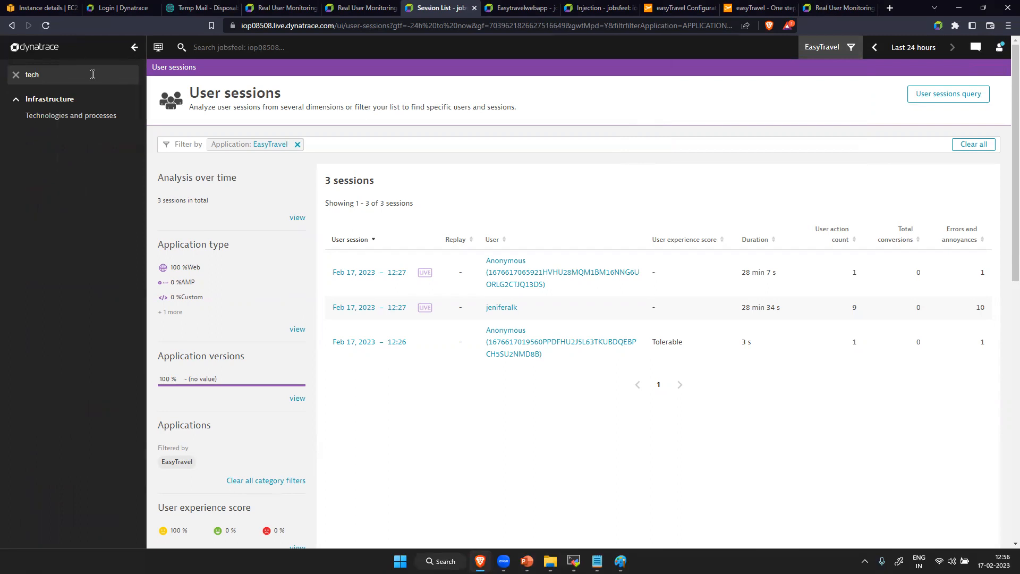
{"action": "left_click", "coordinate": [91, 114]}
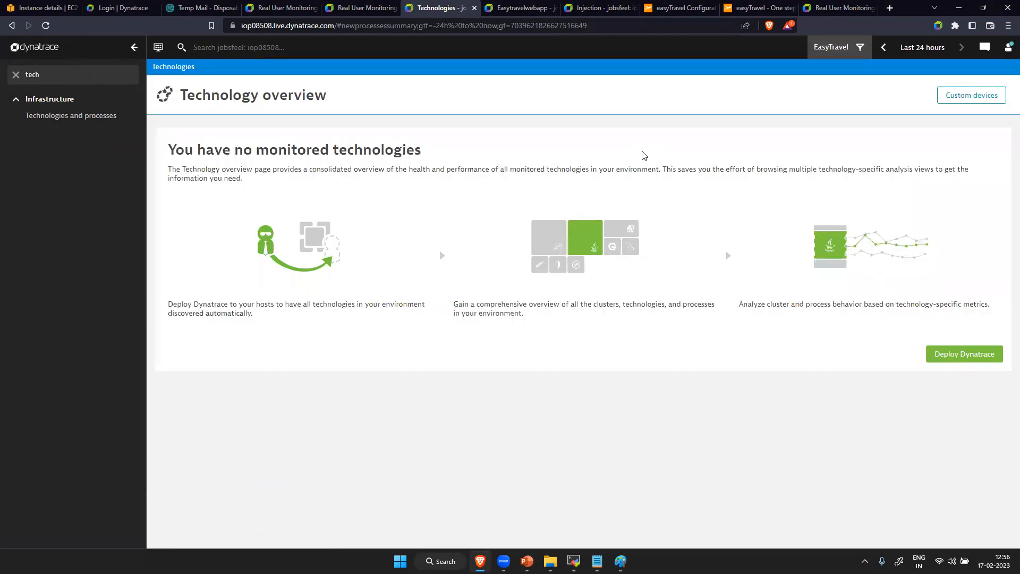
- Reapply the EasyTravel management zone to the technology overview and set the timeframe to the last 30 minutes
{"action": "left_click", "coordinate": [858, 49]}
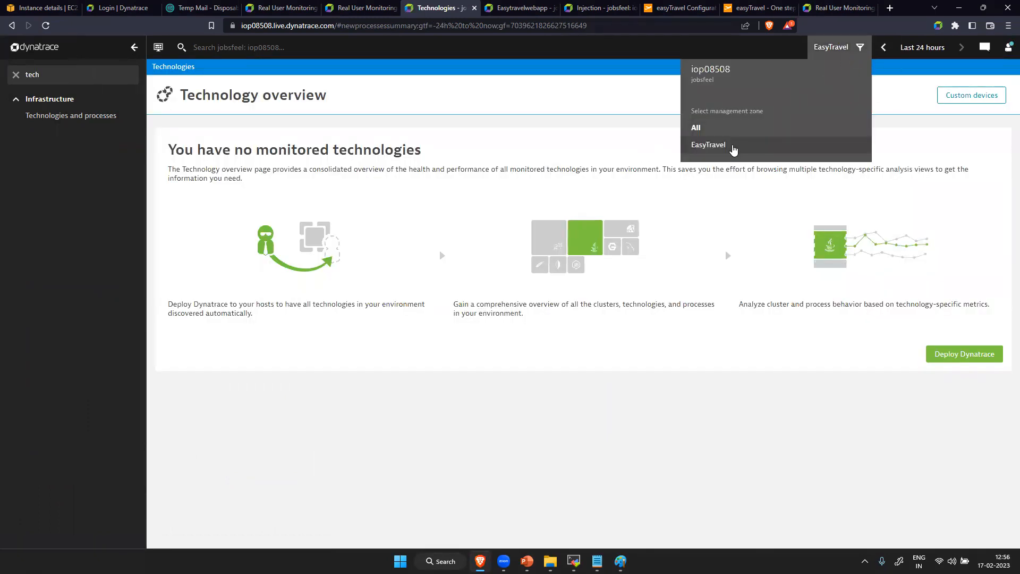
{"action": "left_click", "coordinate": [733, 149]}
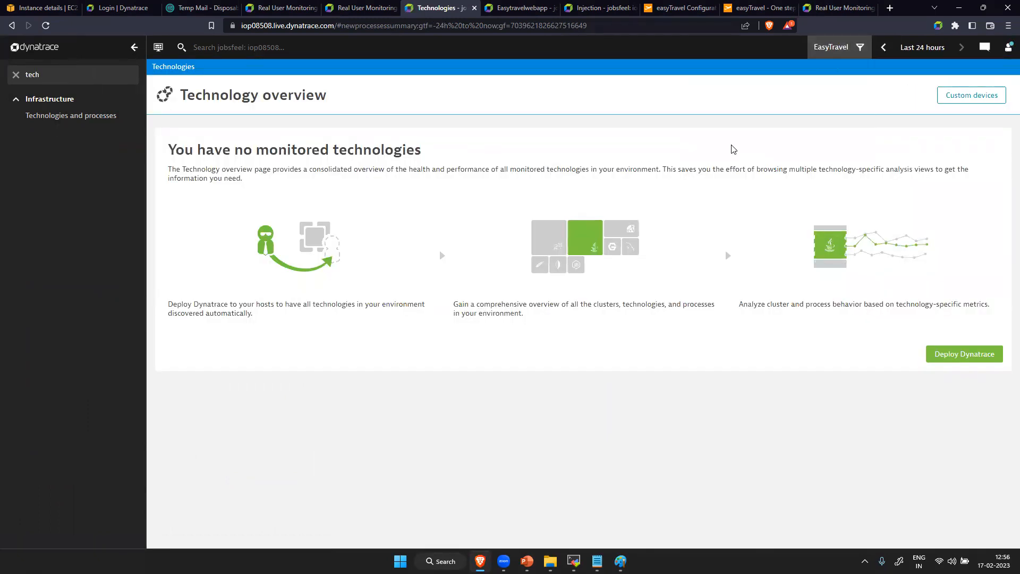
{"action": "left_click", "coordinate": [919, 49]}
{"action": "left_click", "coordinate": [893, 136]}
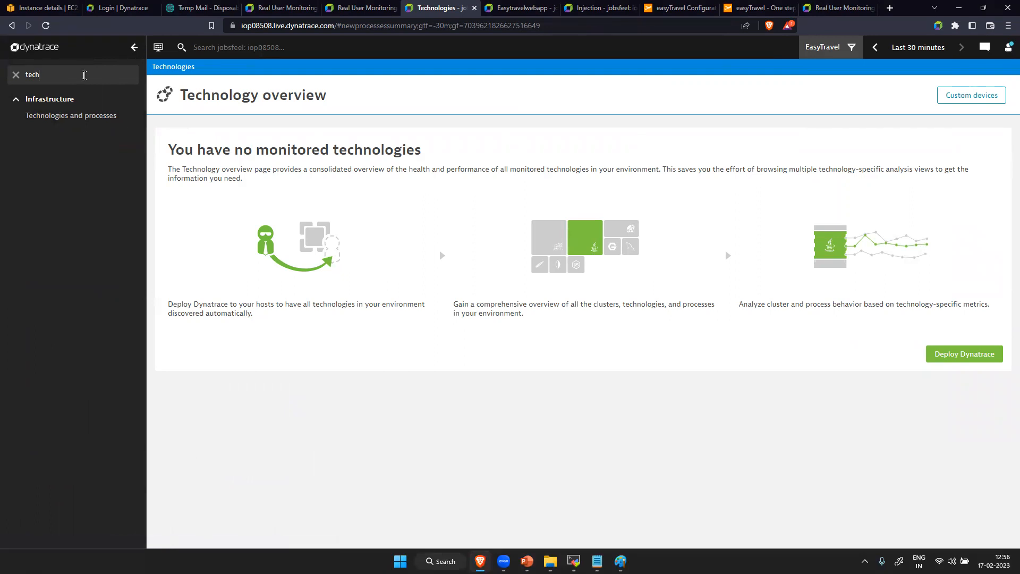
- Clear the navigation search and compare the technology overview for all management zones with the EasyTravel zone
{"action": "key", "text": "BackSpace"}
{"action": "key", "text": "BackSpace"}
{"action": "key", "text": "BackSpace"}
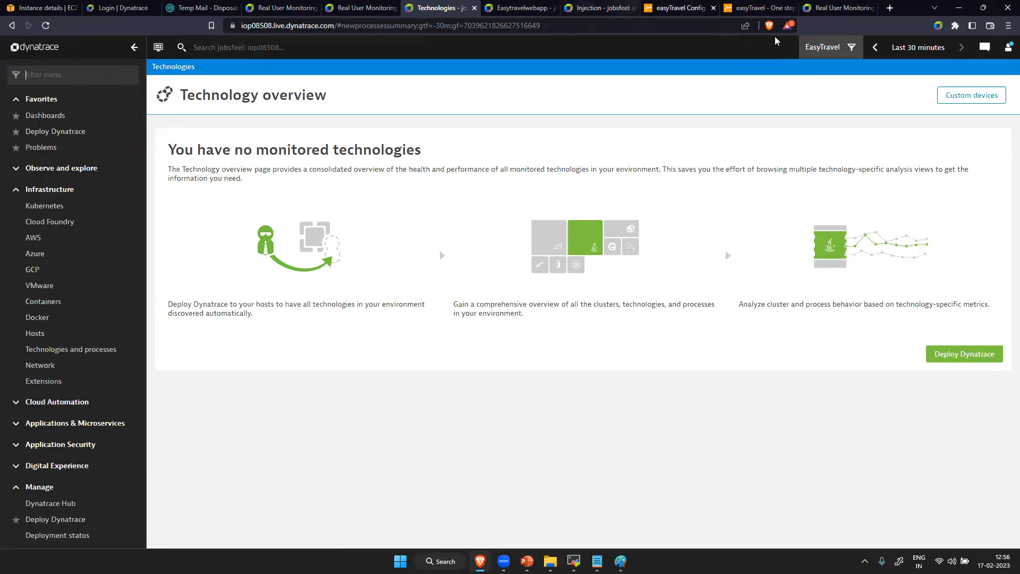
{"action": "left_click", "coordinate": [849, 48]}
{"action": "left_click", "coordinate": [729, 127]}
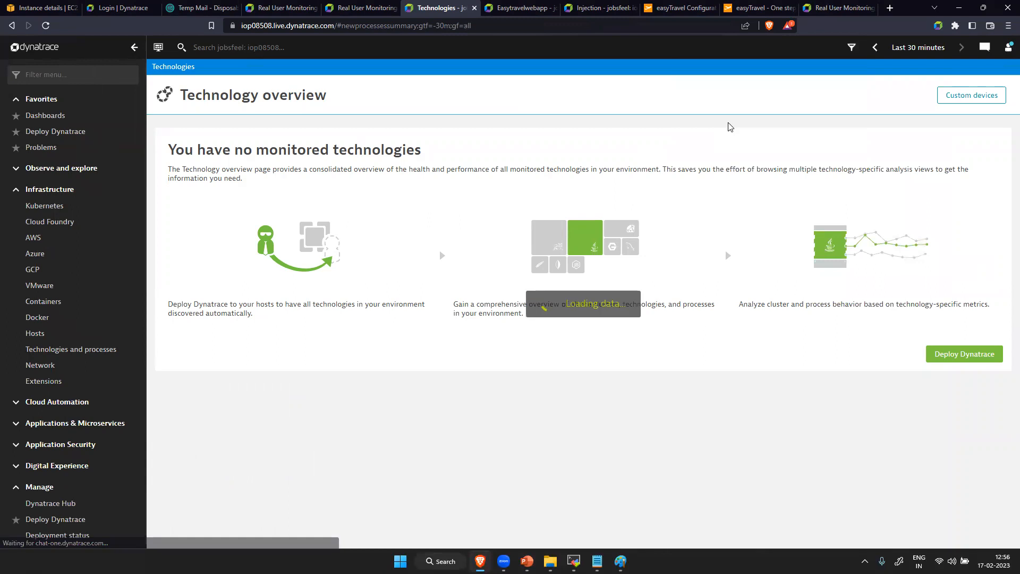
{"action": "left_click", "coordinate": [852, 48]}
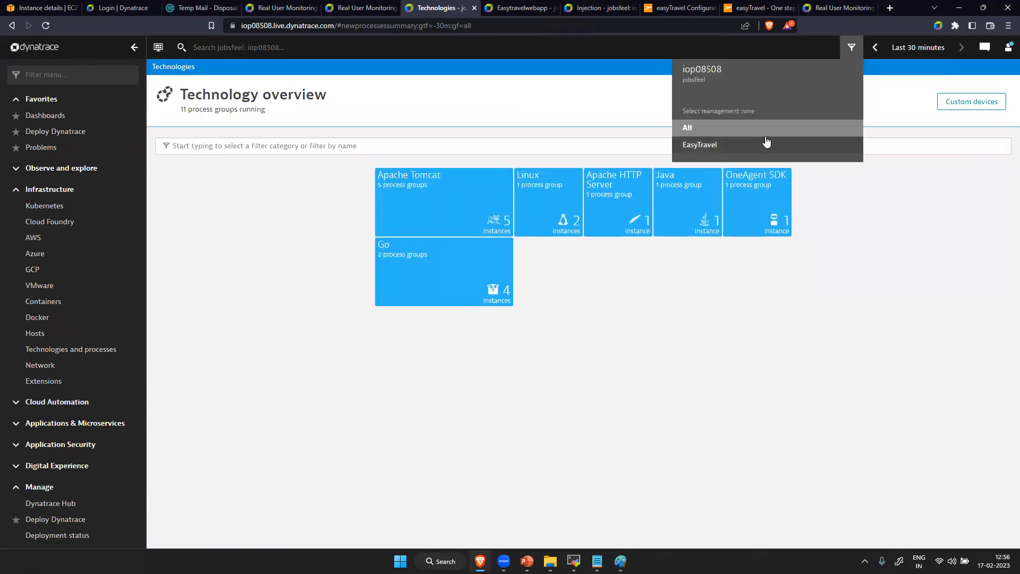
{"action": "left_click", "coordinate": [717, 145]}
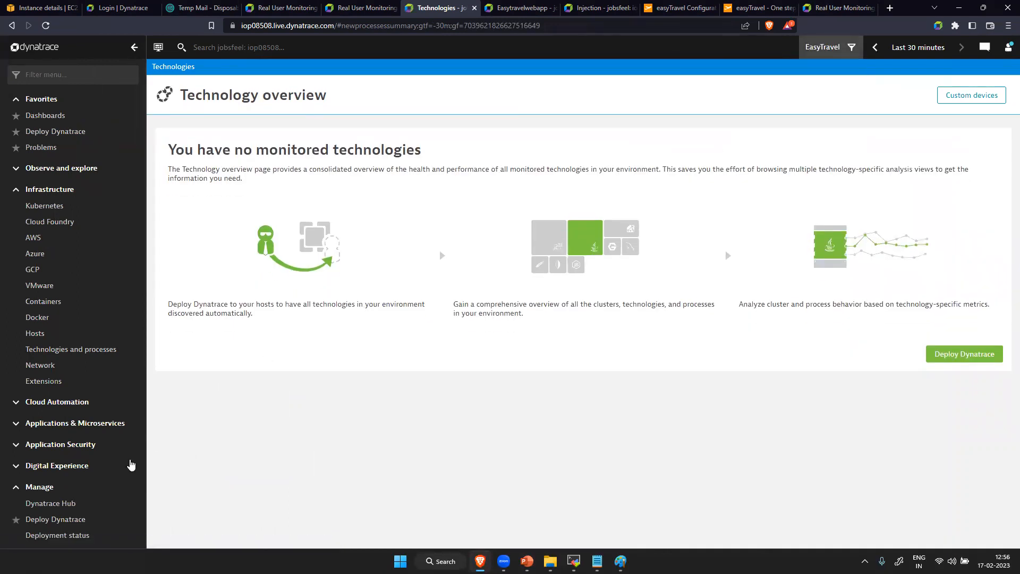
- Go to the Management zones settings under Preferences and expand the EasyTravel zone's details
{"action": "scroll", "coordinate": [106, 478], "scroll_direction": "down", "scroll_amount": 3}
{"action": "left_click", "coordinate": [87, 530]}
{"action": "scroll", "coordinate": [271, 378], "scroll_direction": "down", "scroll_amount": 15}
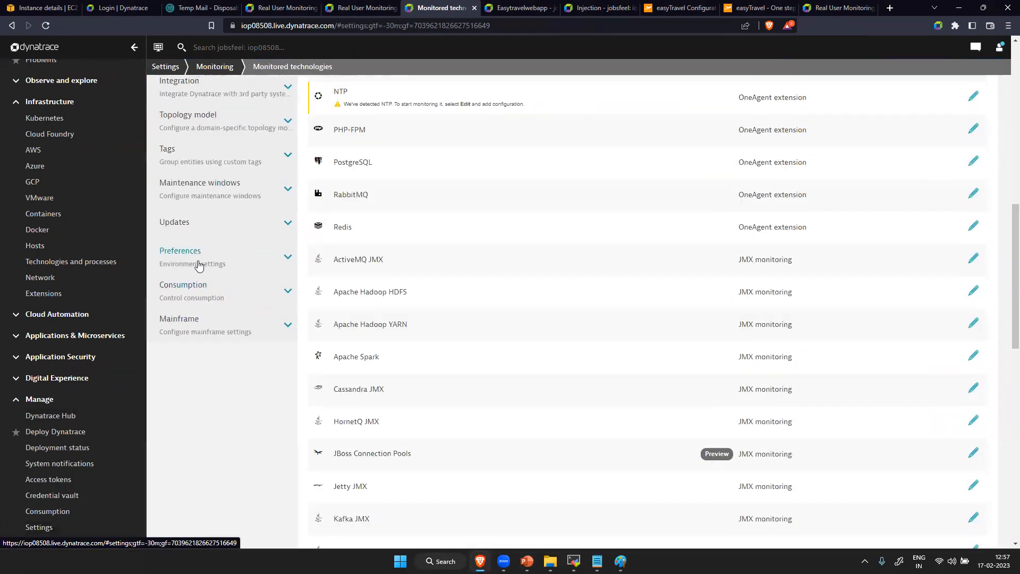
{"action": "left_click", "coordinate": [200, 263]}
{"action": "left_click", "coordinate": [212, 343]}
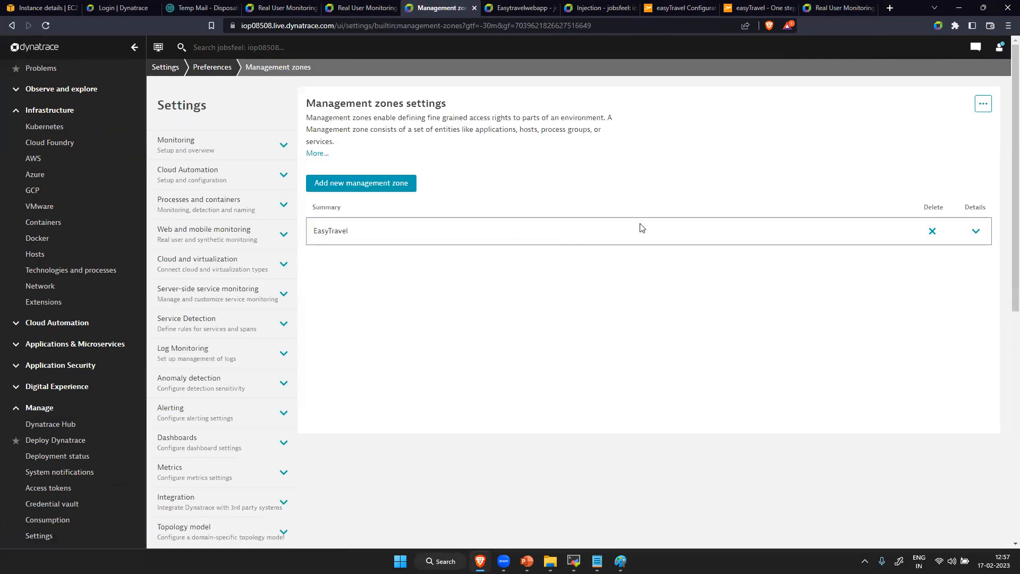
{"action": "left_click", "coordinate": [974, 231]}
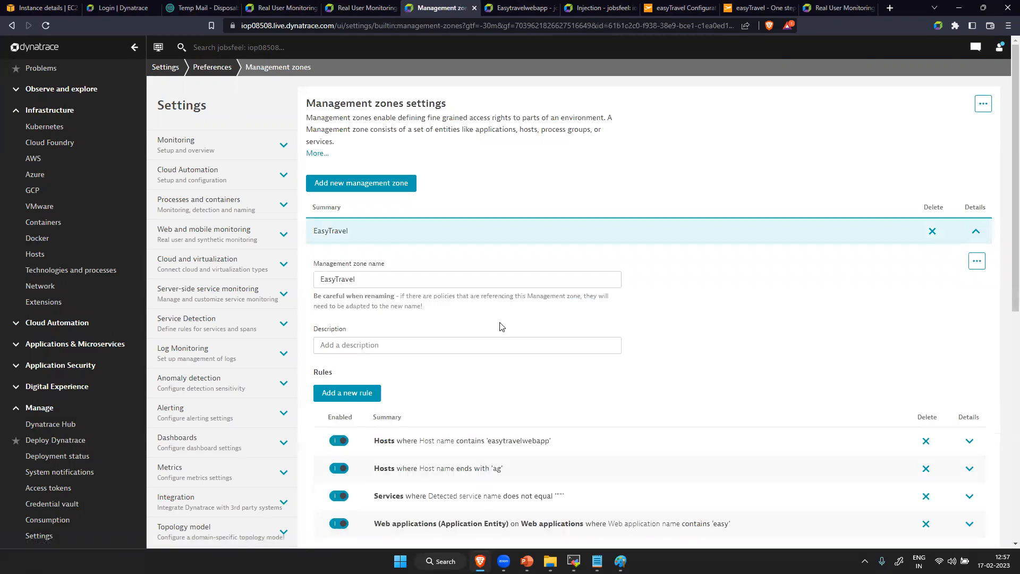
- Expand the Hosts rule for names containing 'easytravelwebapp' and preview its matching entities
{"action": "scroll", "coordinate": [502, 326], "scroll_direction": "down", "scroll_amount": 5}
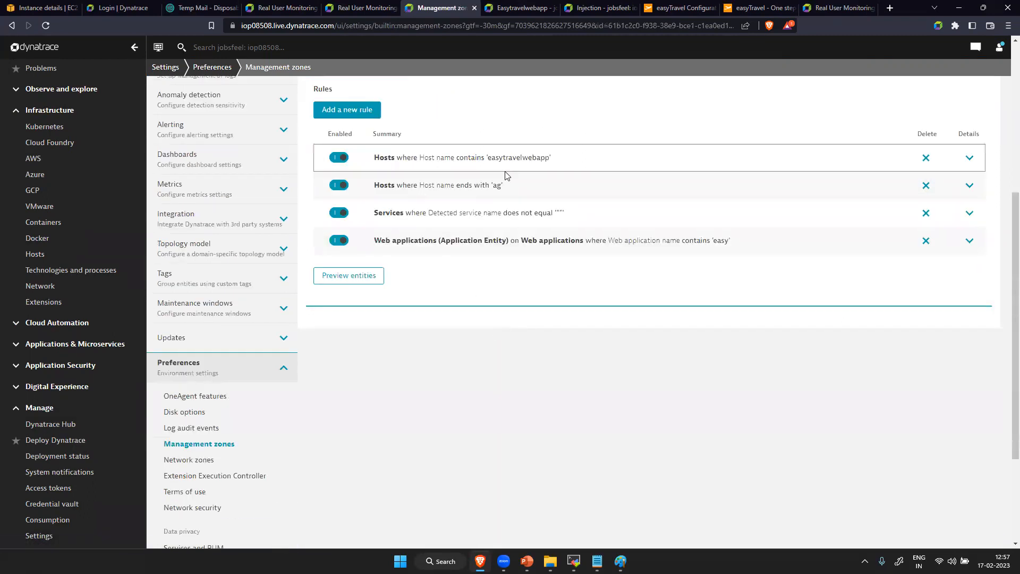
{"action": "left_click", "coordinate": [966, 158]}
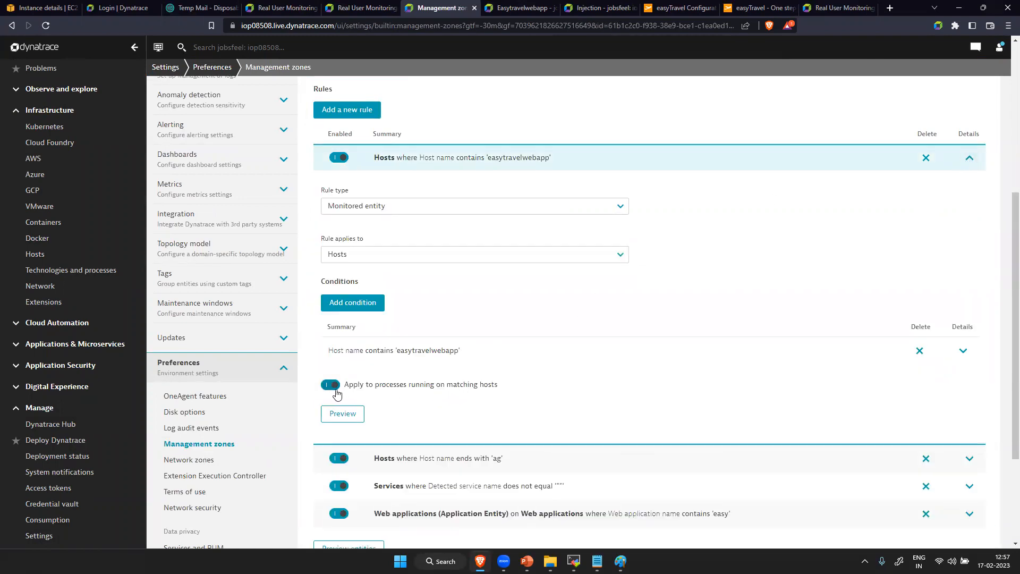
{"action": "left_click", "coordinate": [338, 412]}
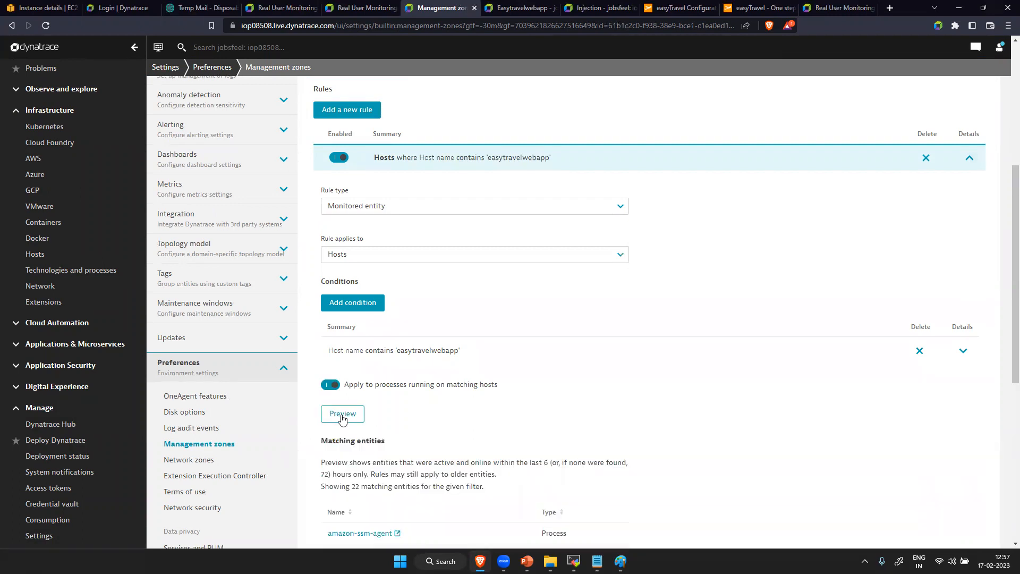
{"action": "scroll", "coordinate": [405, 409], "scroll_direction": "down", "scroll_amount": 2}
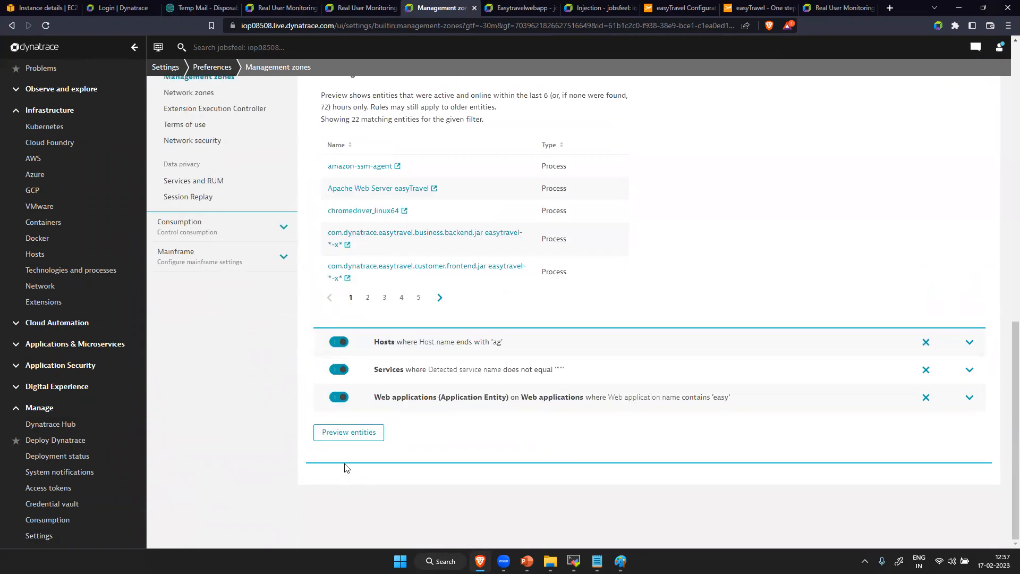
{"action": "scroll", "coordinate": [485, 222], "scroll_direction": "up", "scroll_amount": 10}
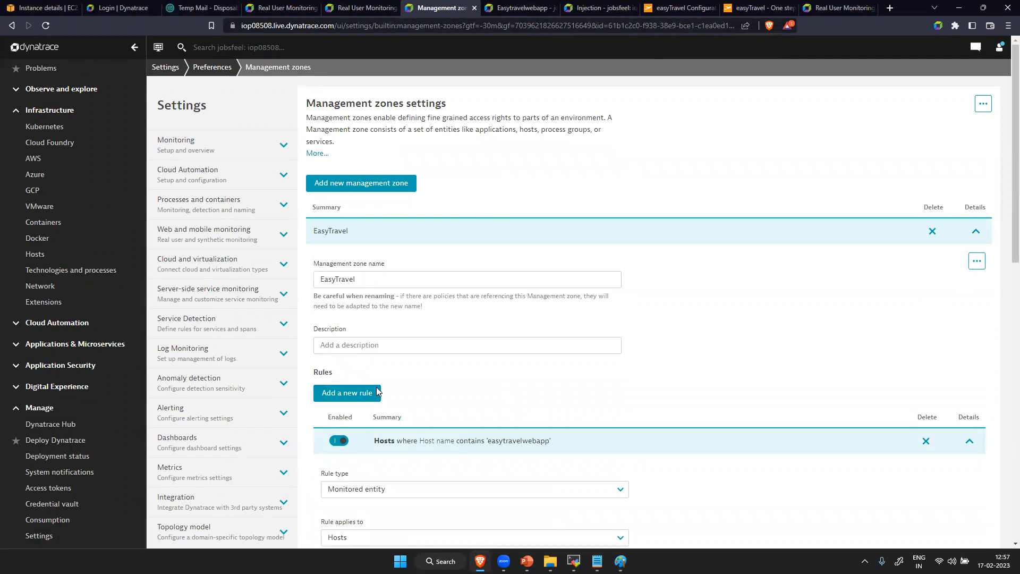
{"action": "scroll", "coordinate": [266, 308], "scroll_direction": "down", "scroll_amount": 10}
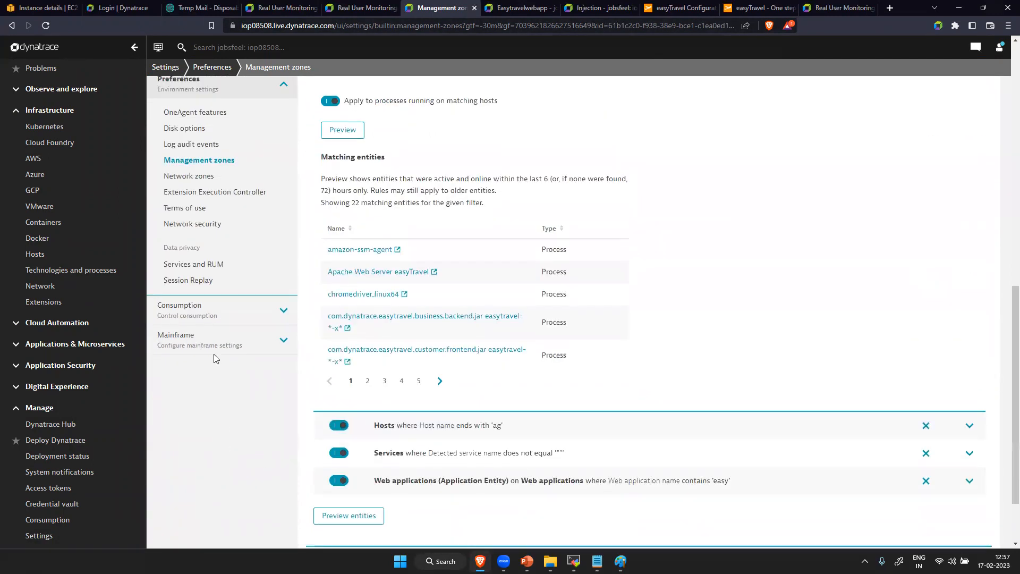
{"action": "left_click", "coordinate": [200, 163]}
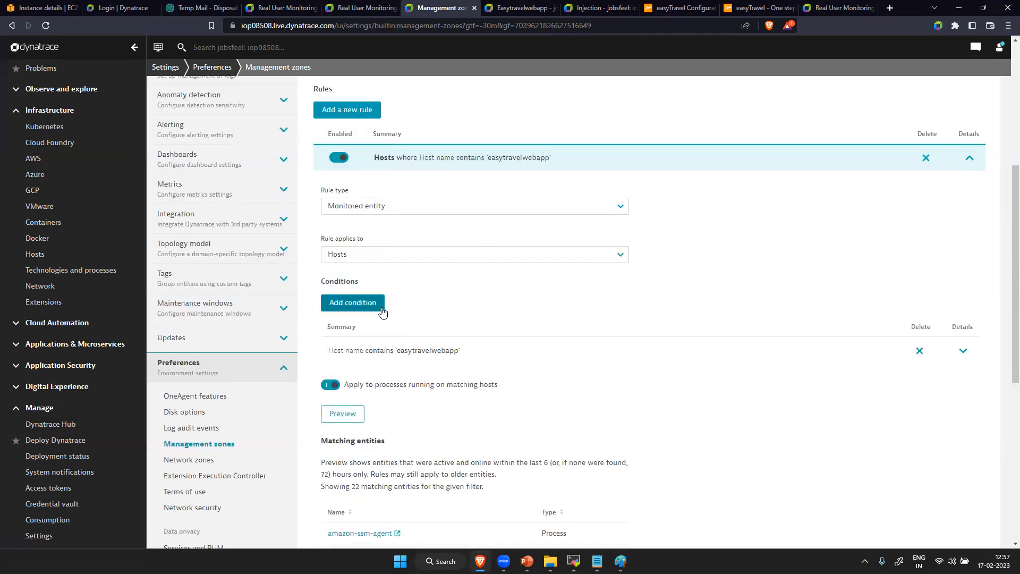
{"action": "left_click", "coordinate": [377, 310]}
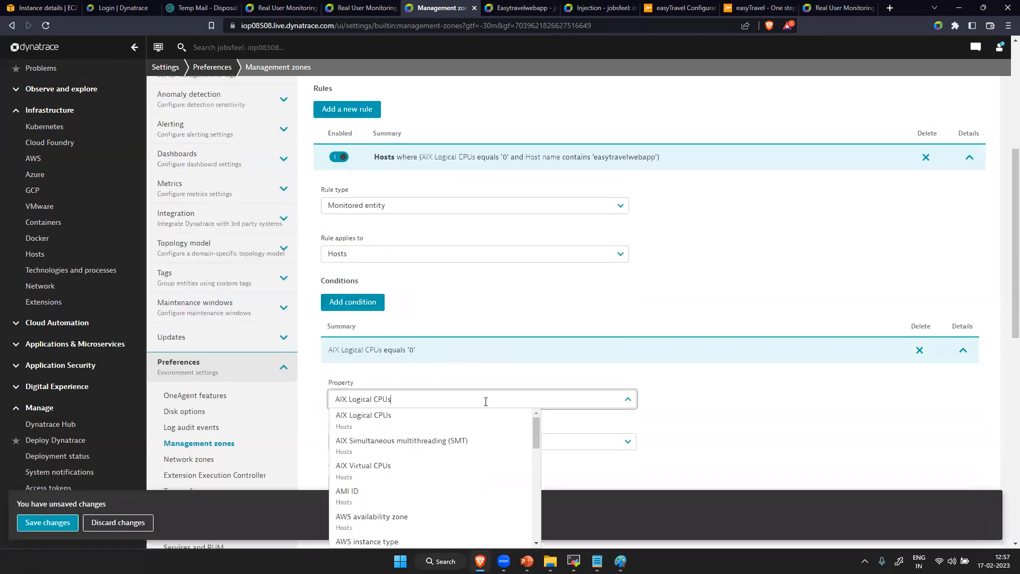
{"action": "left_click", "coordinate": [721, 378]}
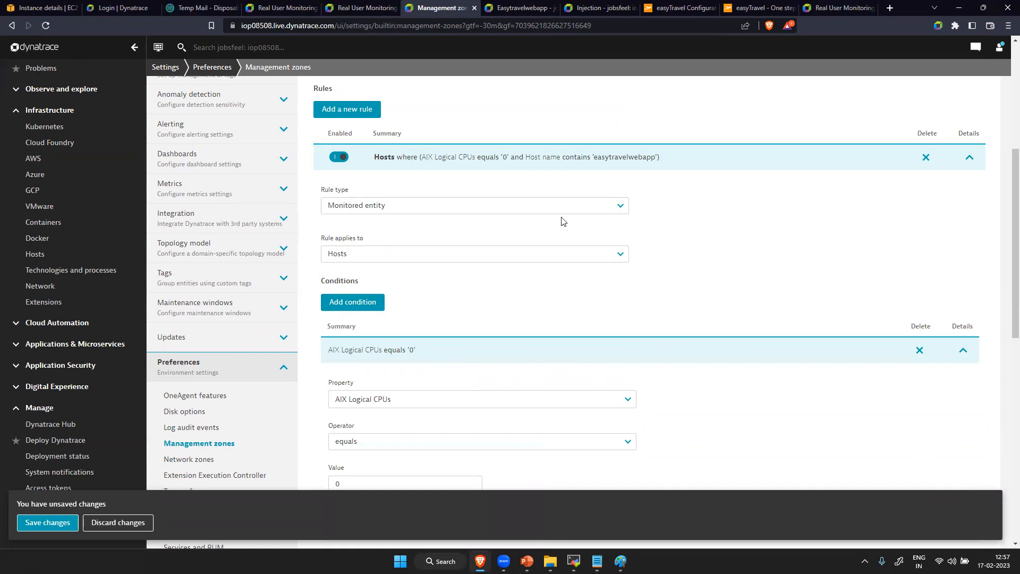
{"action": "scroll", "coordinate": [521, 363], "scroll_direction": "down", "scroll_amount": 5}
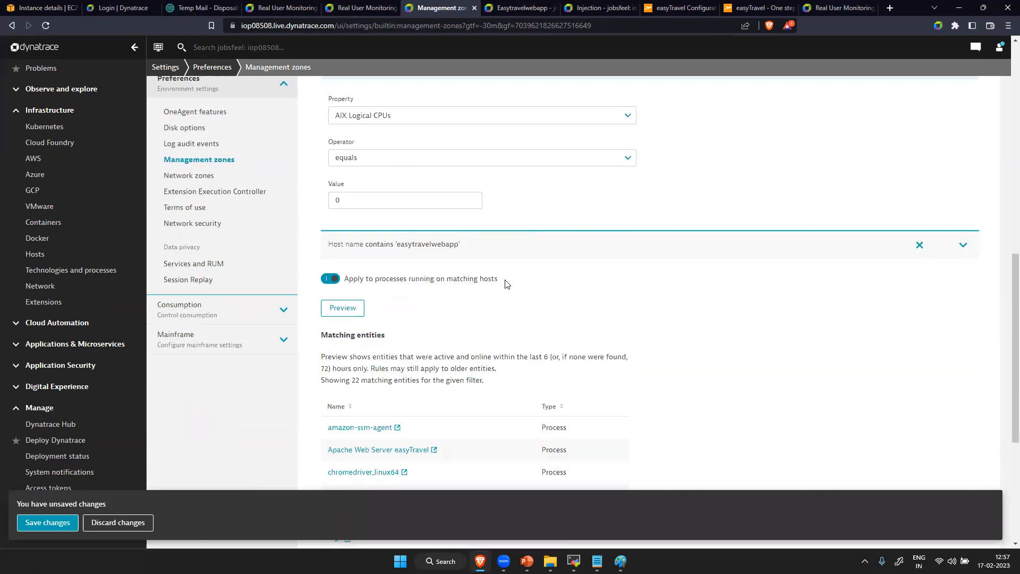
{"action": "scroll", "coordinate": [481, 168], "scroll_direction": "up", "scroll_amount": 5}
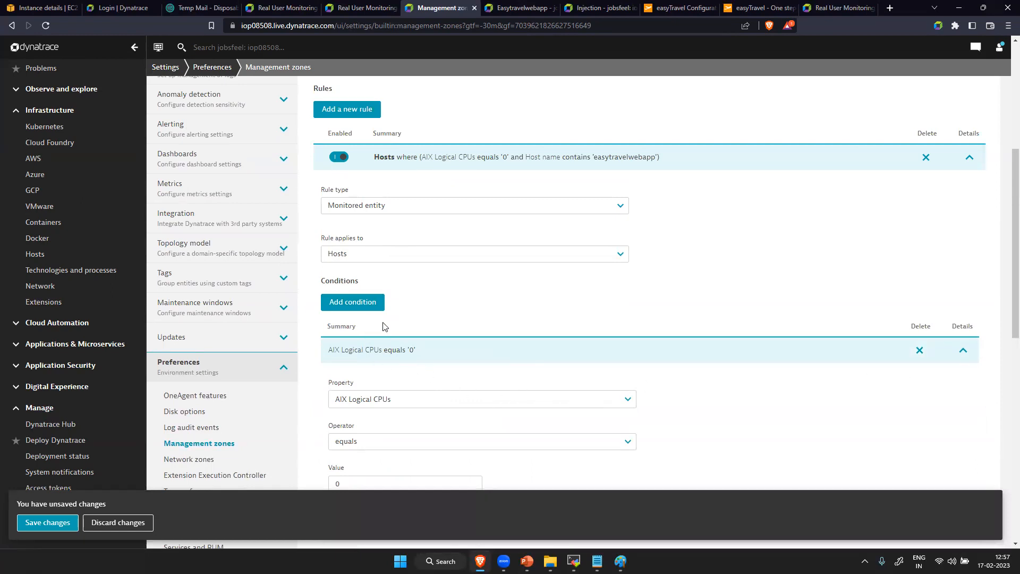
{"action": "left_click", "coordinate": [116, 522]}
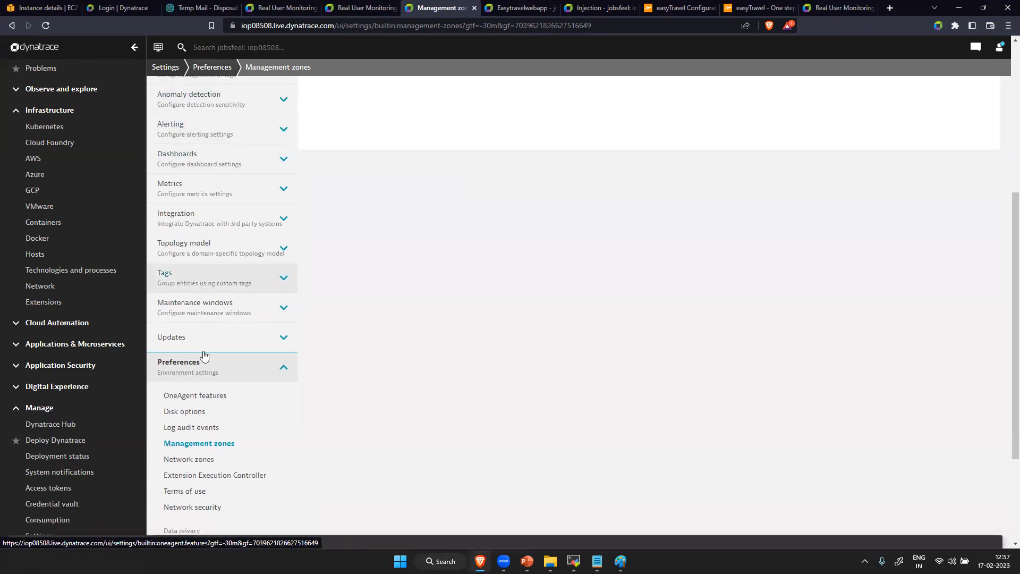
- Open the OneAgent features settings, return to Management zones and expand the EasyTravel zone again
{"action": "left_click", "coordinate": [205, 395]}
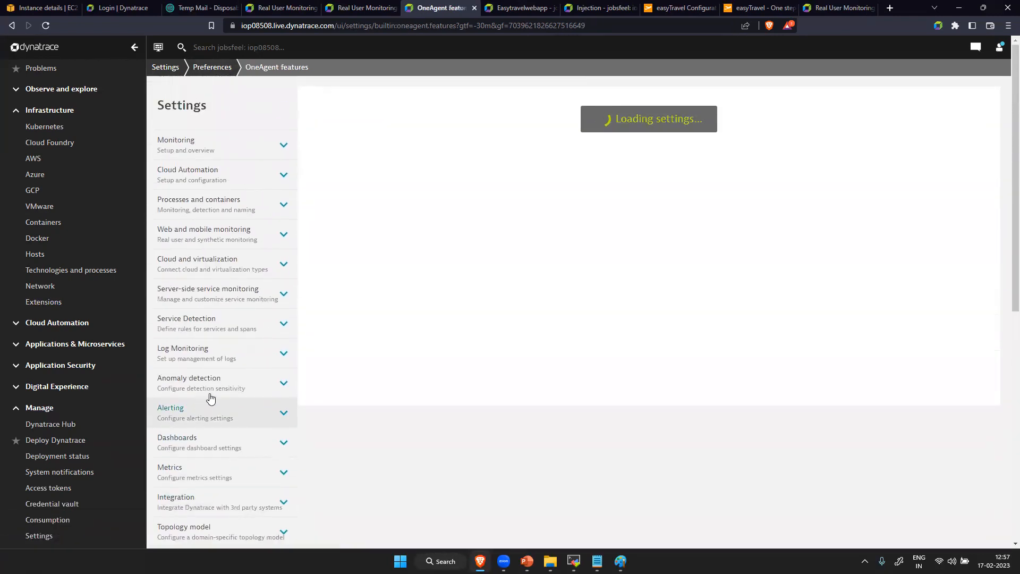
{"action": "scroll", "coordinate": [208, 395], "scroll_direction": "down", "scroll_amount": 10}
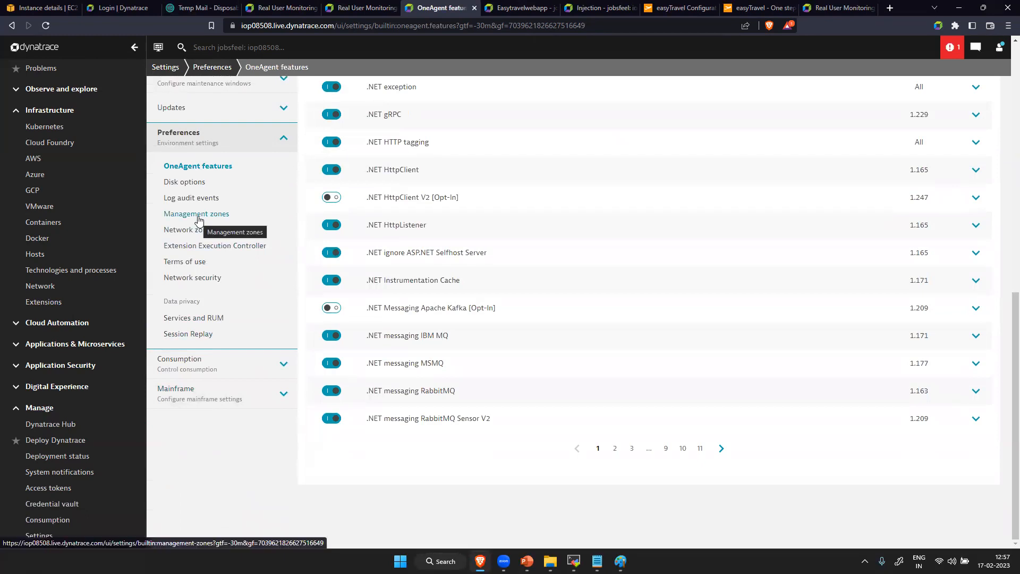
{"action": "left_click", "coordinate": [196, 213]}
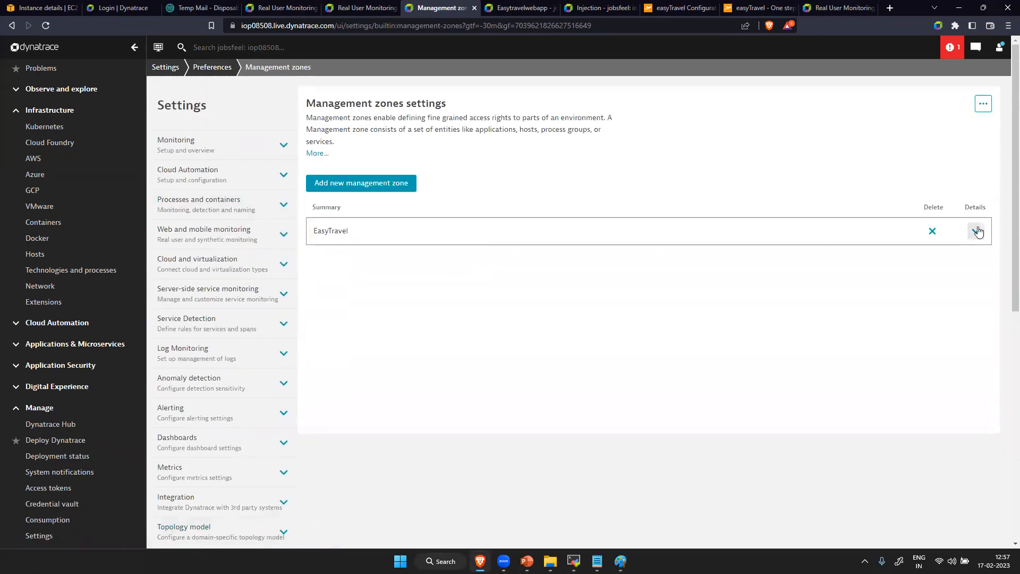
{"action": "left_click", "coordinate": [980, 232]}
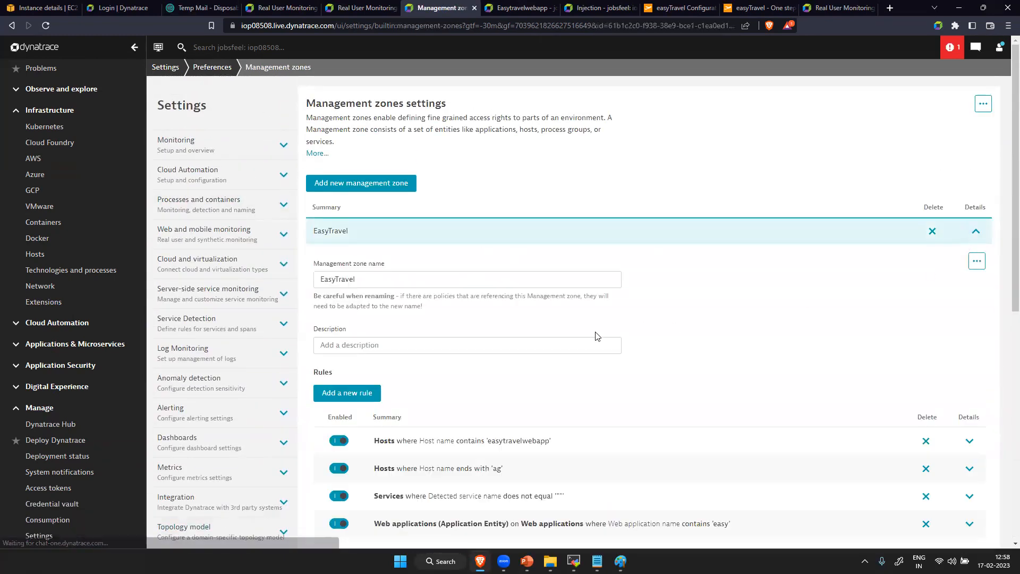
- Add a monitored entity rule for process groups to the EasyTravel zone, applying it to underlying hosts and all services they provide
{"action": "left_click", "coordinate": [370, 396]}
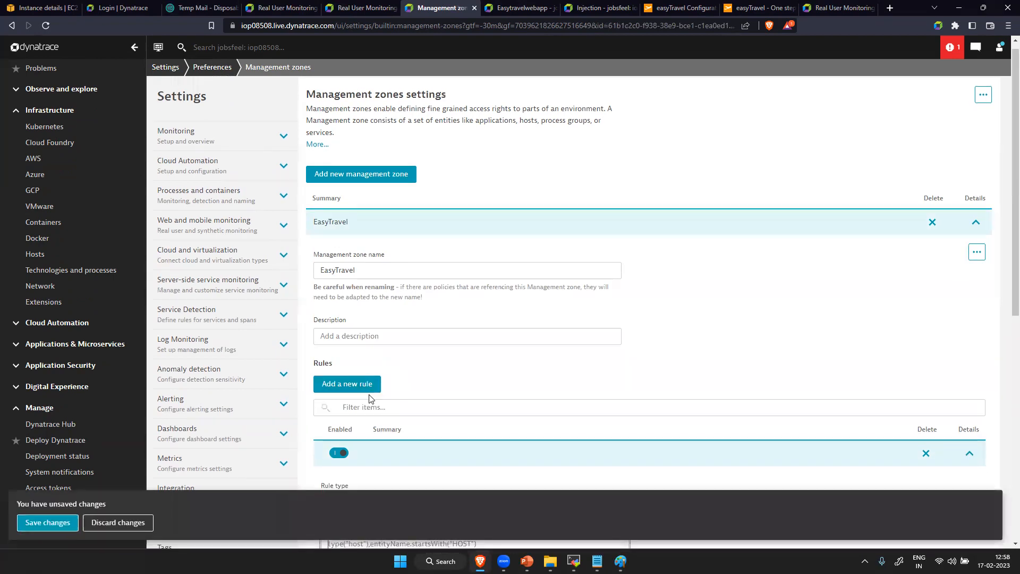
{"action": "left_click", "coordinate": [459, 225]}
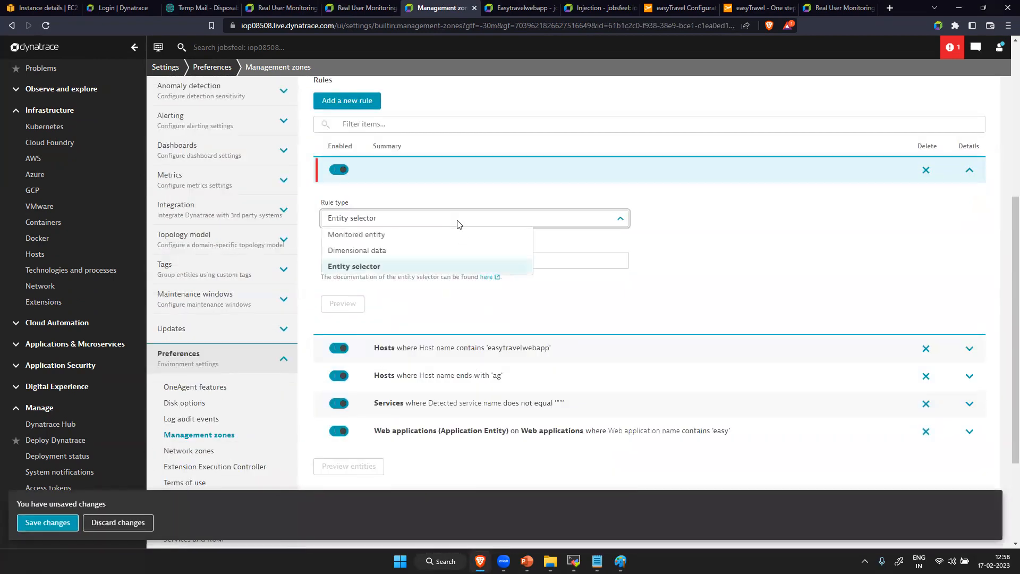
{"action": "left_click", "coordinate": [434, 236]}
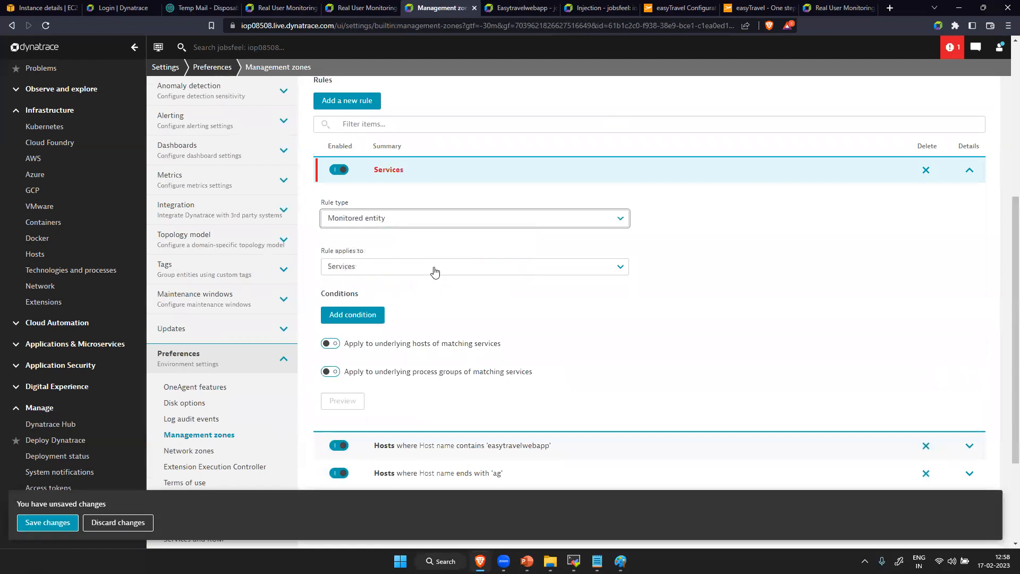
{"action": "left_click", "coordinate": [435, 267]}
{"action": "left_click", "coordinate": [433, 299]}
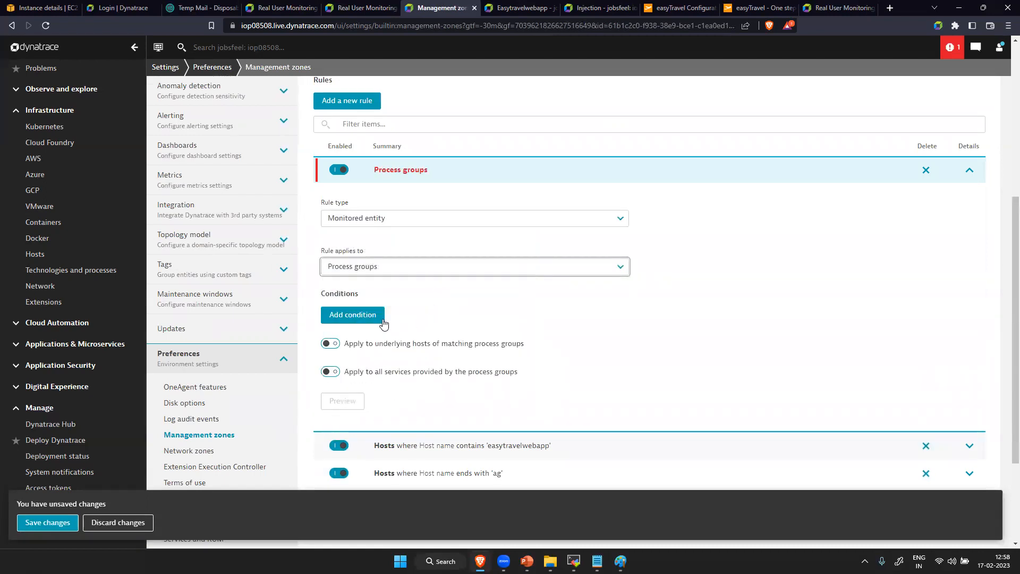
{"action": "left_click", "coordinate": [330, 343]}
{"action": "left_click", "coordinate": [330, 372]}
- Add a condition to the process groups rule where Detected process group name does not equal ""
{"action": "left_click", "coordinate": [368, 314]}
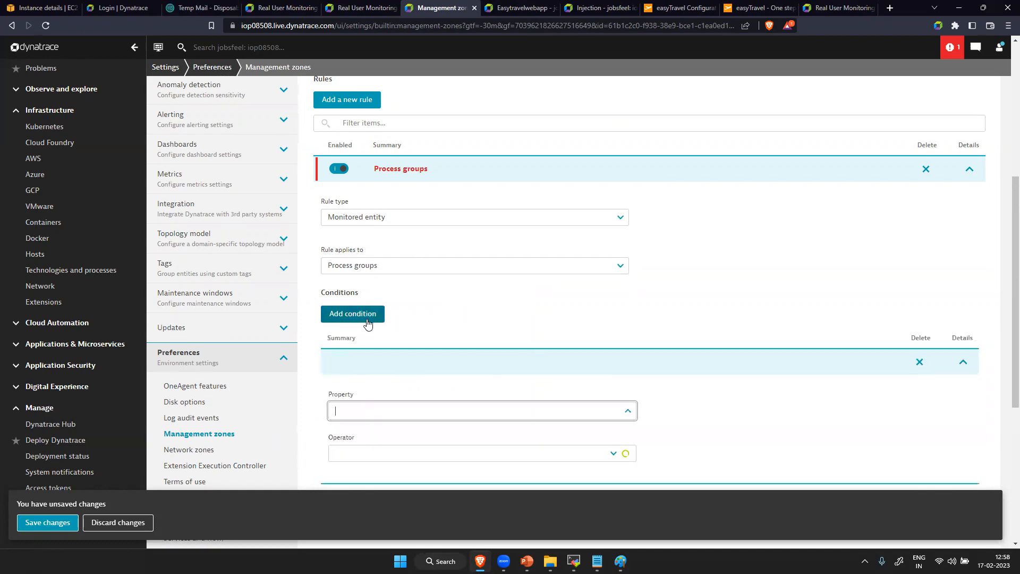
{"action": "left_click", "coordinate": [384, 409]}
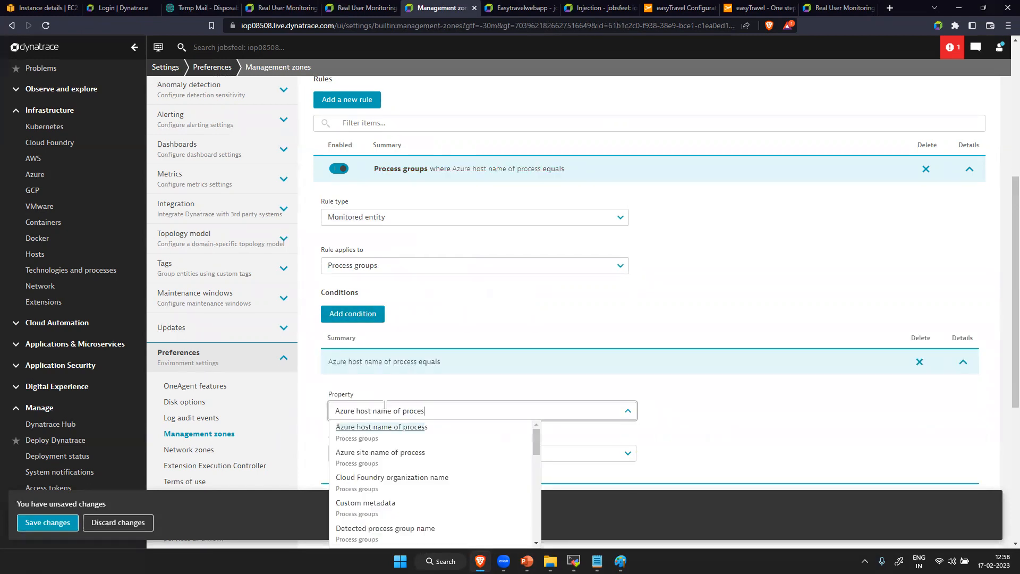
{"action": "left_click", "coordinate": [385, 405]}
{"action": "key", "text": "BackSpace"}
{"action": "key", "text": "BackSpace"}
{"action": "key", "text": "BackSpace"}
{"action": "key", "text": "BackSpace"}
{"action": "key", "text": "BackSpace"}
{"action": "key", "text": "BackSpace"}
{"action": "key", "text": "BackSpace"}
{"action": "key", "text": "BackSpace"}
{"action": "key", "text": "BackSpace"}
{"action": "key", "text": "BackSpace"}
{"action": "key", "text": "BackSpace"}
{"action": "key", "text": "BackSpace"}
{"action": "key", "text": "BackSpace"}
{"action": "key", "text": "BackSpace"}
{"action": "key", "text": "BackSpace"}
{"action": "key", "text": "BackSpace"}
{"action": "key", "text": "BackSpace"}
{"action": "key", "text": "BackSpace"}
{"action": "key", "text": "BackSpace"}
{"action": "key", "text": "BackSpace"}
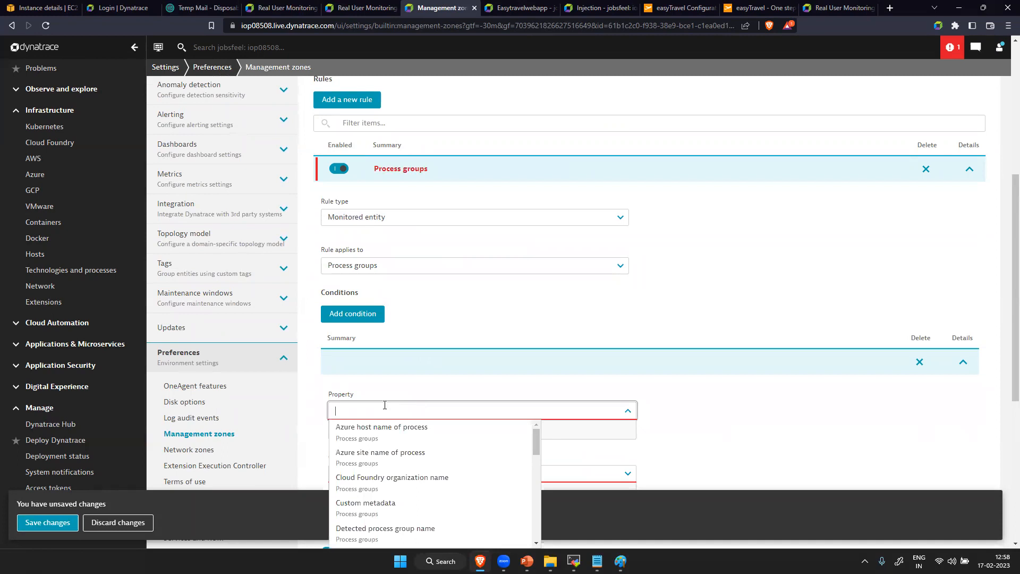
{"action": "type", "text": "proce"}
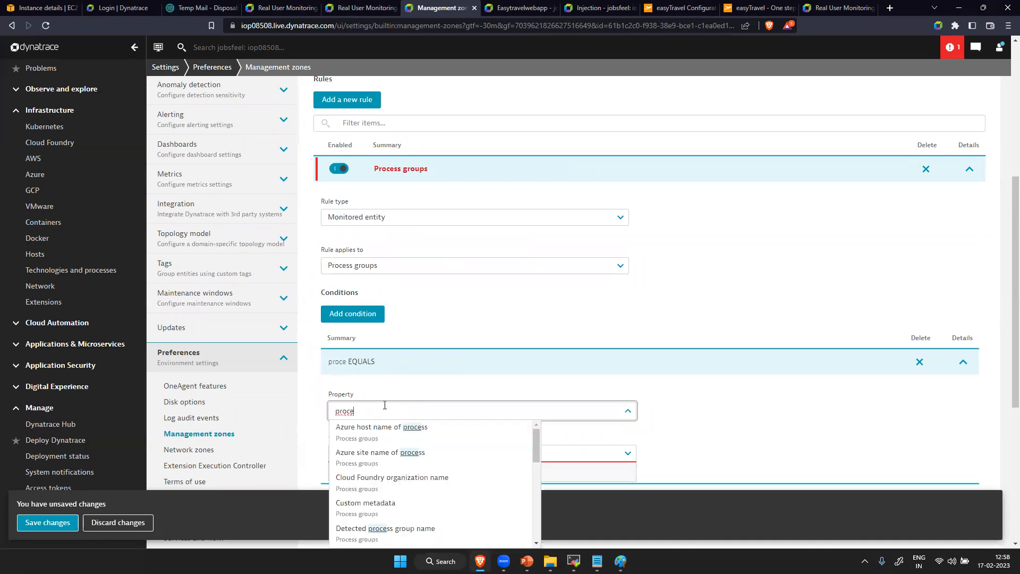
{"action": "left_click", "coordinate": [424, 528]}
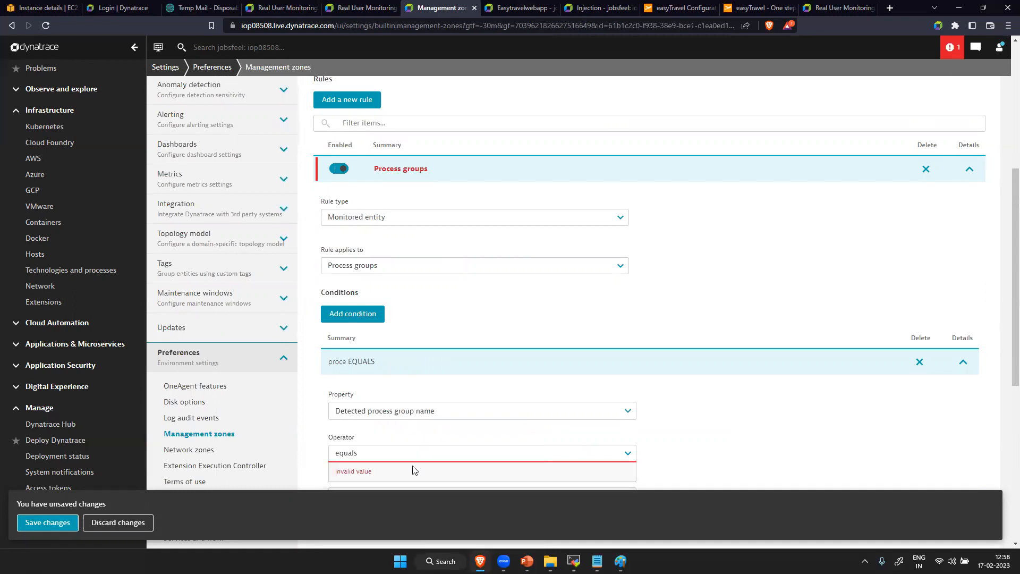
{"action": "scroll", "coordinate": [414, 458], "scroll_direction": "down", "scroll_amount": 5}
{"action": "left_click", "coordinate": [407, 171]}
{"action": "left_click", "coordinate": [386, 268]}
{"action": "left_click", "coordinate": [385, 211]}
{"action": "type", "text": "\"\""}
- Preview the process groups rule's matching entities and save the management zone changes
{"action": "left_click", "coordinate": [342, 349]}
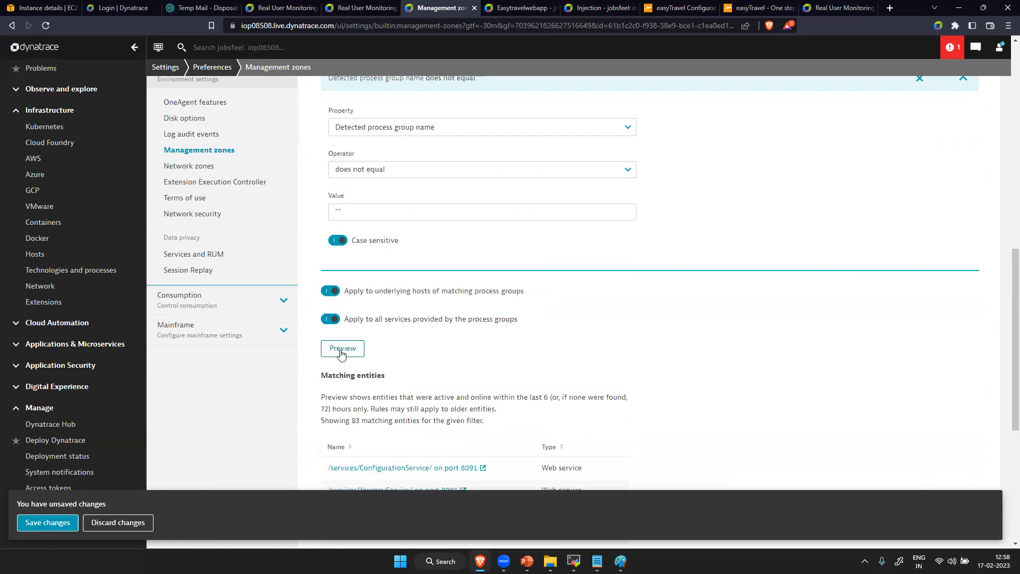
{"action": "scroll", "coordinate": [380, 481], "scroll_direction": "down", "scroll_amount": 5}
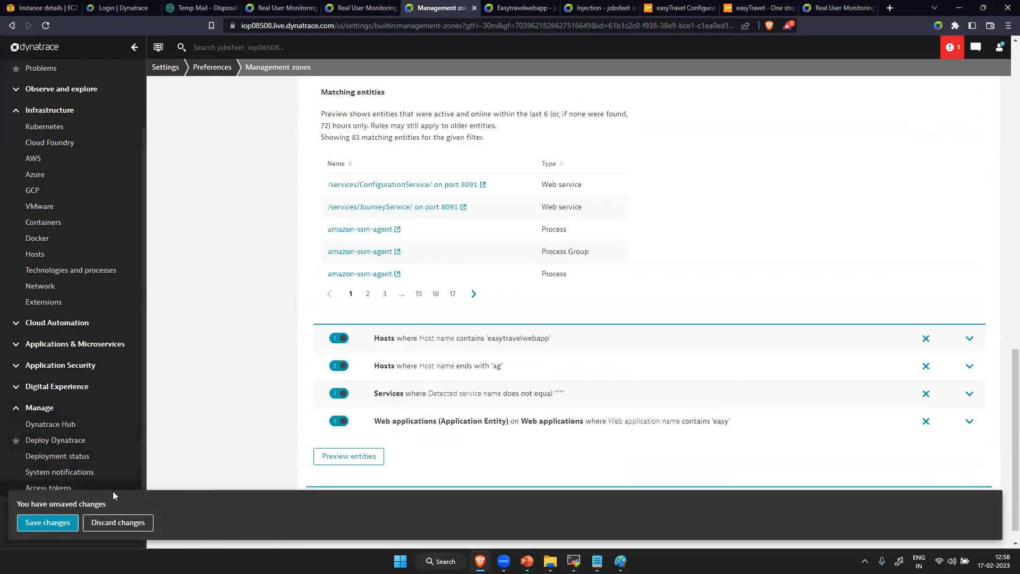
{"action": "left_click", "coordinate": [47, 522]}
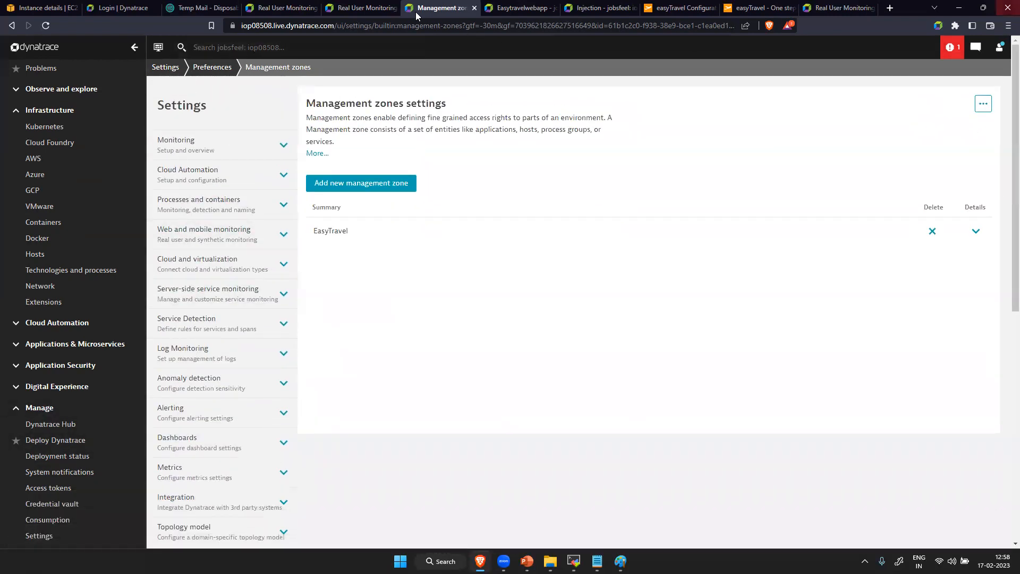
- Find Technologies and processes by searching for 'tec' and view the technology overview for the EasyTravel zone
{"action": "scroll", "coordinate": [80, 170], "scroll_direction": "up", "scroll_amount": 2}
{"action": "left_click", "coordinate": [39, 74]}
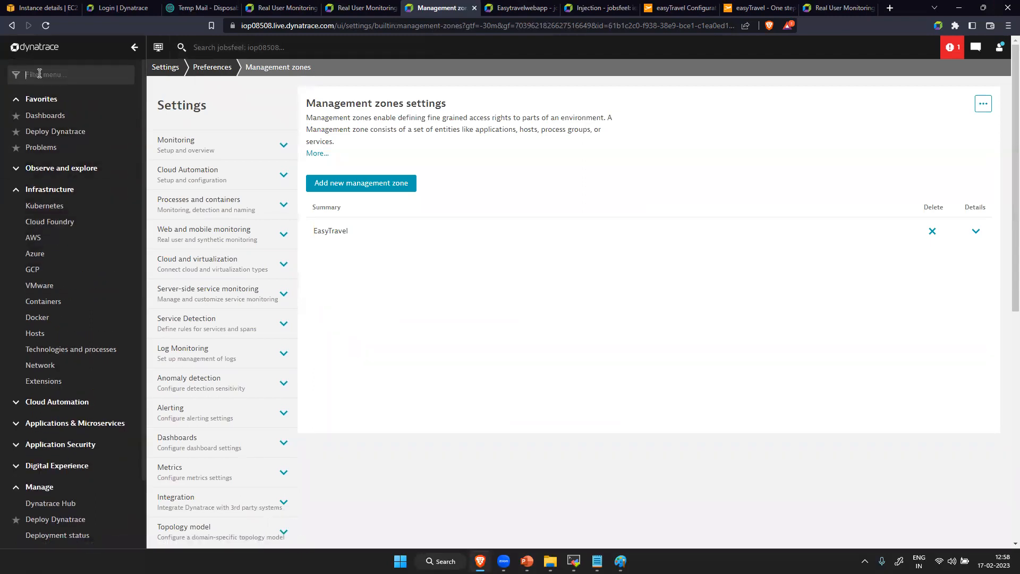
{"action": "type", "text": "tec"}
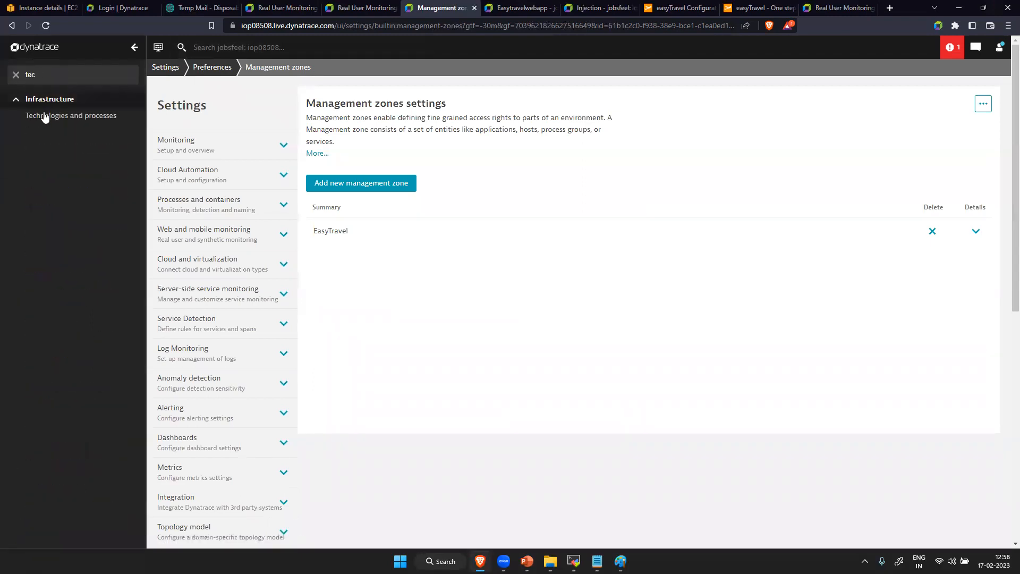
{"action": "left_click", "coordinate": [45, 116]}
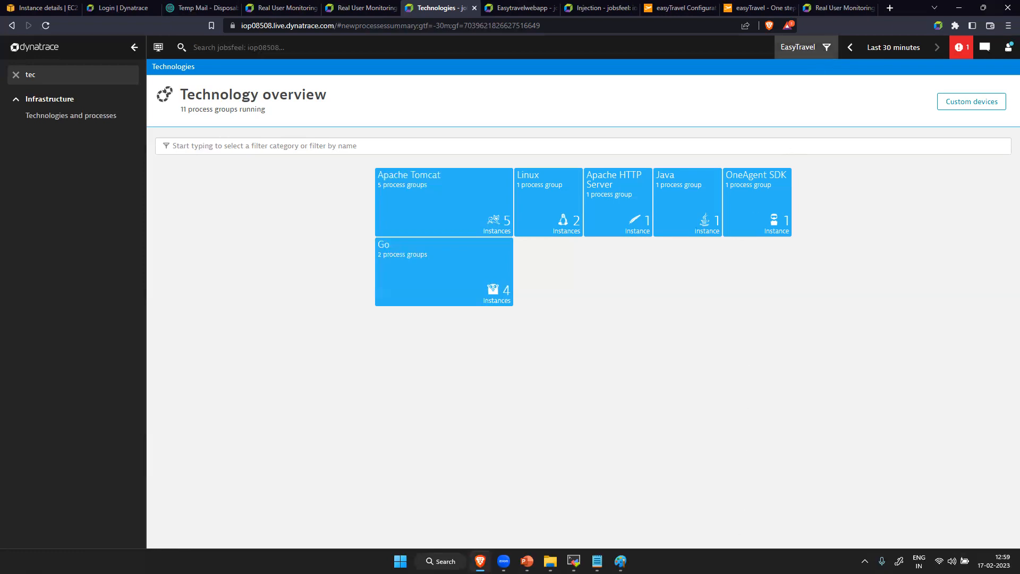
- Launch Postman and open the saved POST request in the dynatrace slo collection
{"action": "left_click", "coordinate": [441, 561]}
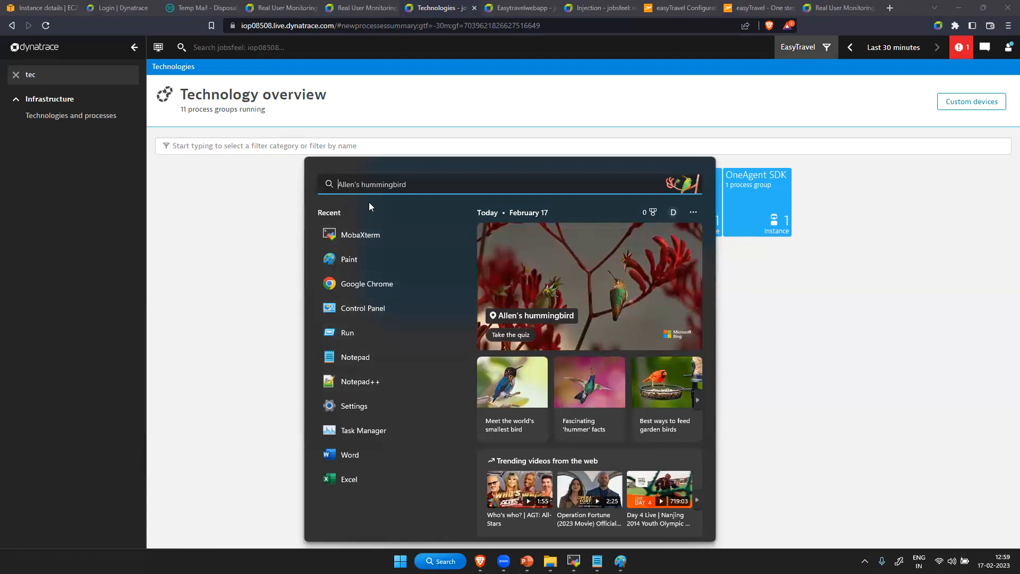
{"action": "type", "text": "post"}
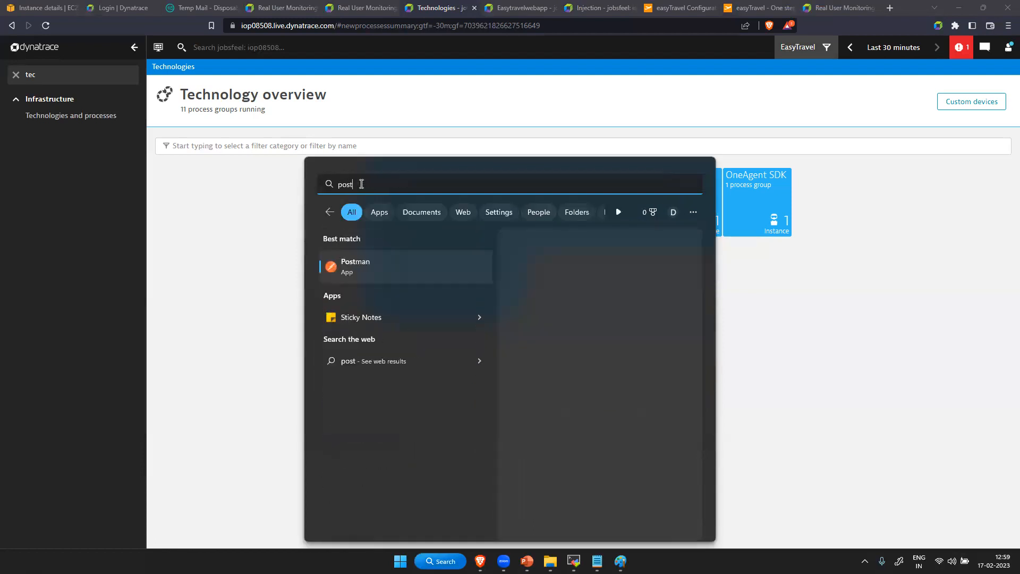
{"action": "left_click", "coordinate": [366, 280]}
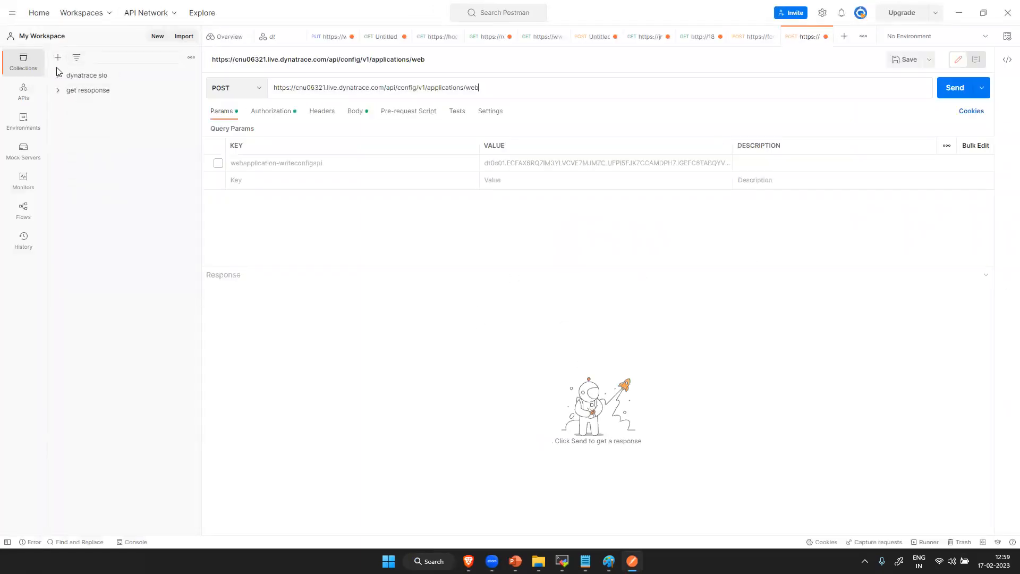
{"action": "left_click", "coordinate": [59, 79]}
{"action": "left_click", "coordinate": [136, 90]}
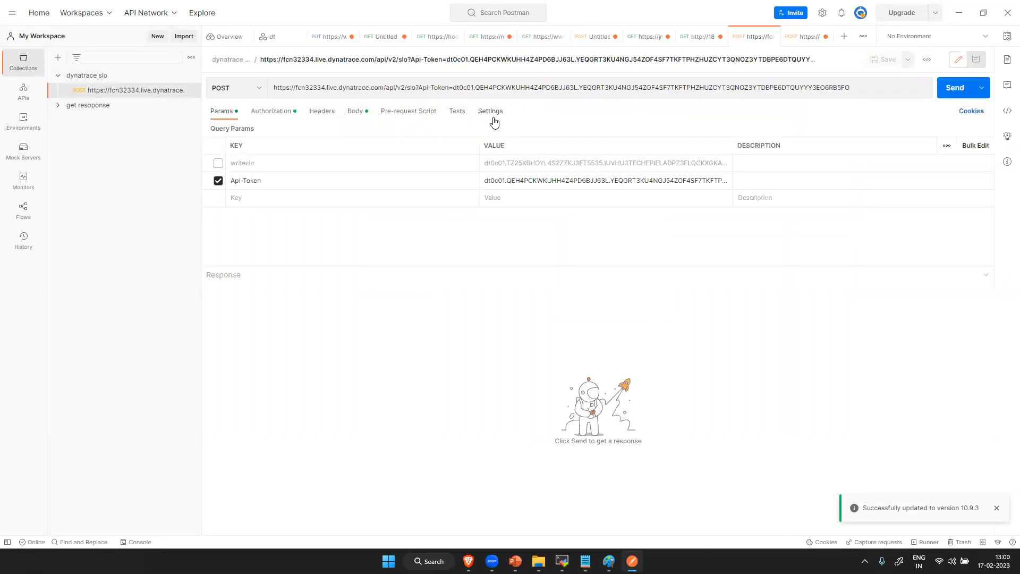
- Examine the SLO request's JSON body and the available HTTP methods, and expand the 'get resoponse' collection
{"action": "left_click", "coordinate": [369, 113]}
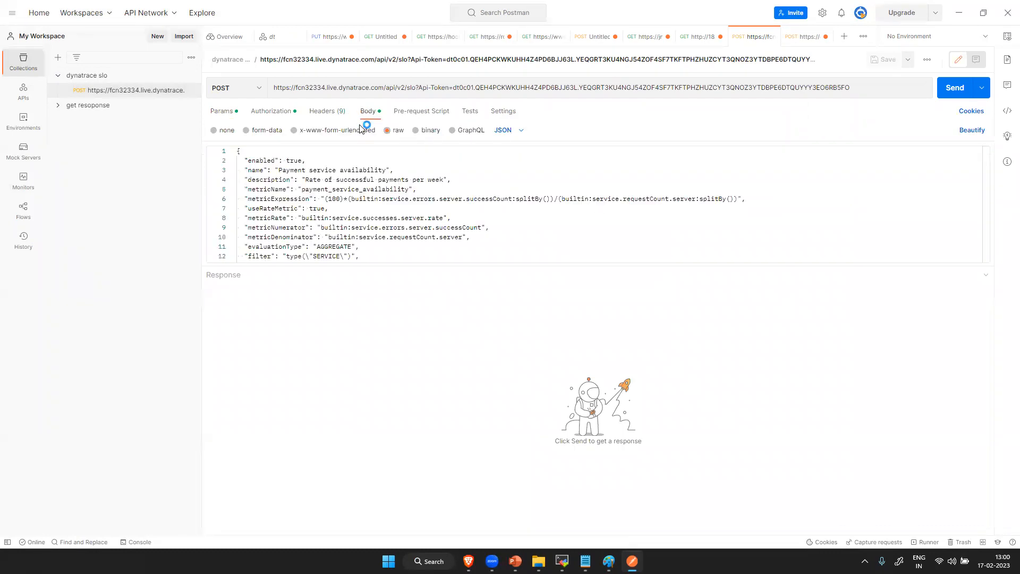
{"action": "left_click_drag", "start_coordinate": [542, 266], "coordinate": [504, 445]}
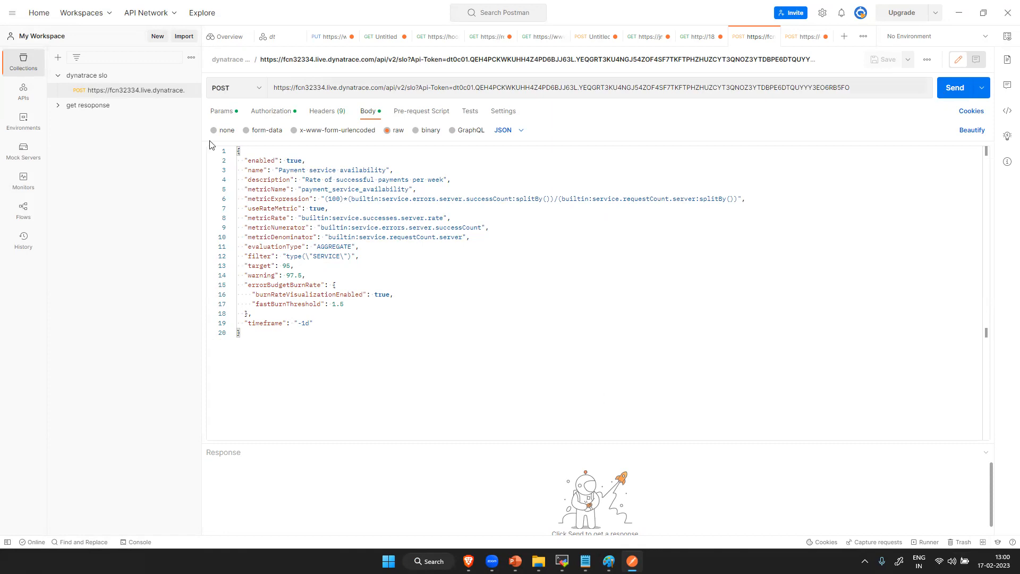
{"action": "left_click", "coordinate": [254, 94]}
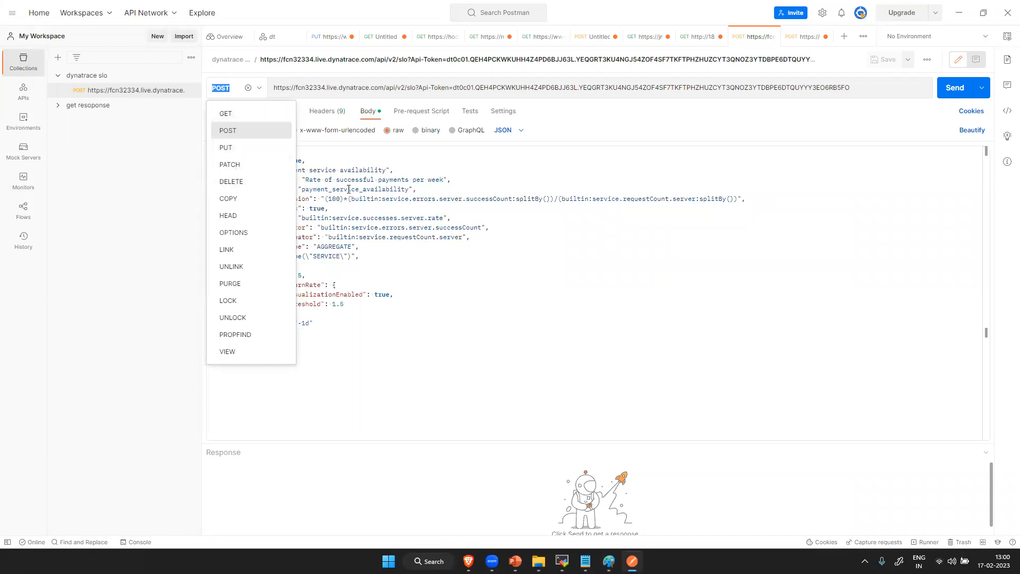
{"action": "left_click", "coordinate": [527, 301]}
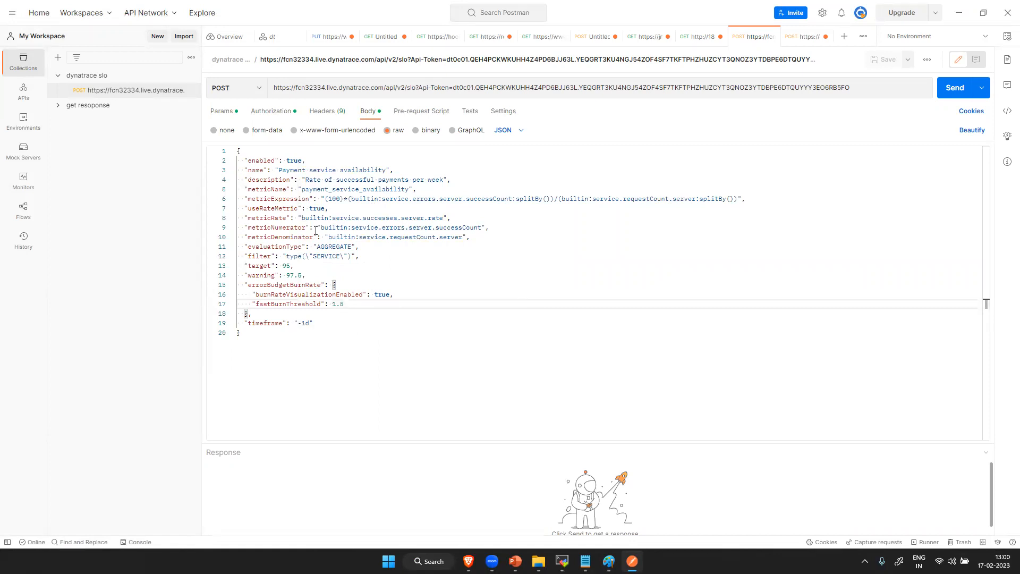
{"action": "left_click", "coordinate": [55, 109]}
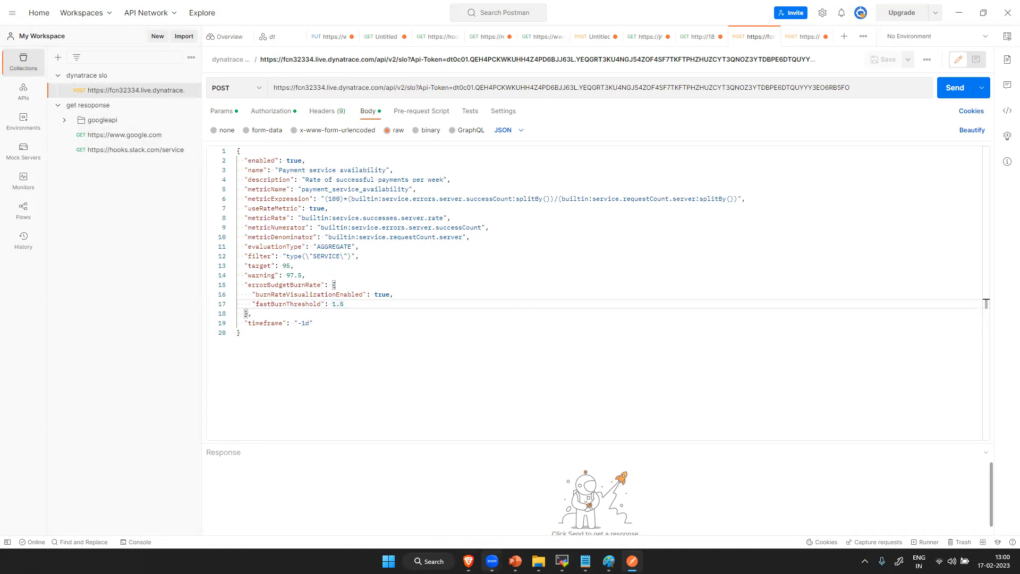
- Switch back to Dynatrace in the browser and open the Hosts overview by searching for 'ho'
{"action": "left_click", "coordinate": [468, 561]}
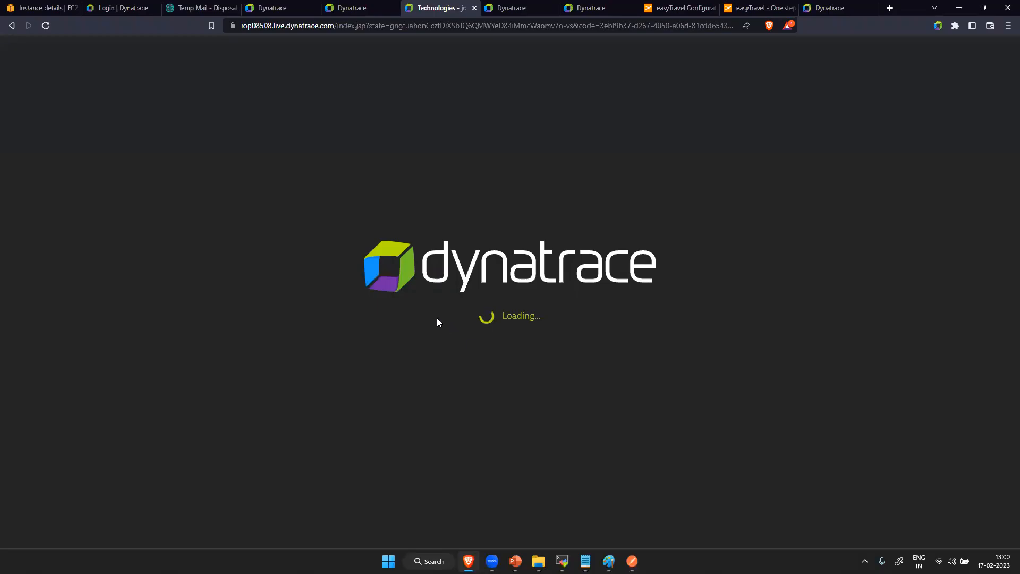
{"action": "left_click", "coordinate": [59, 77]}
{"action": "key", "text": "BackSpace"}
{"action": "key", "text": "BackSpace"}
{"action": "key", "text": "BackSpace"}
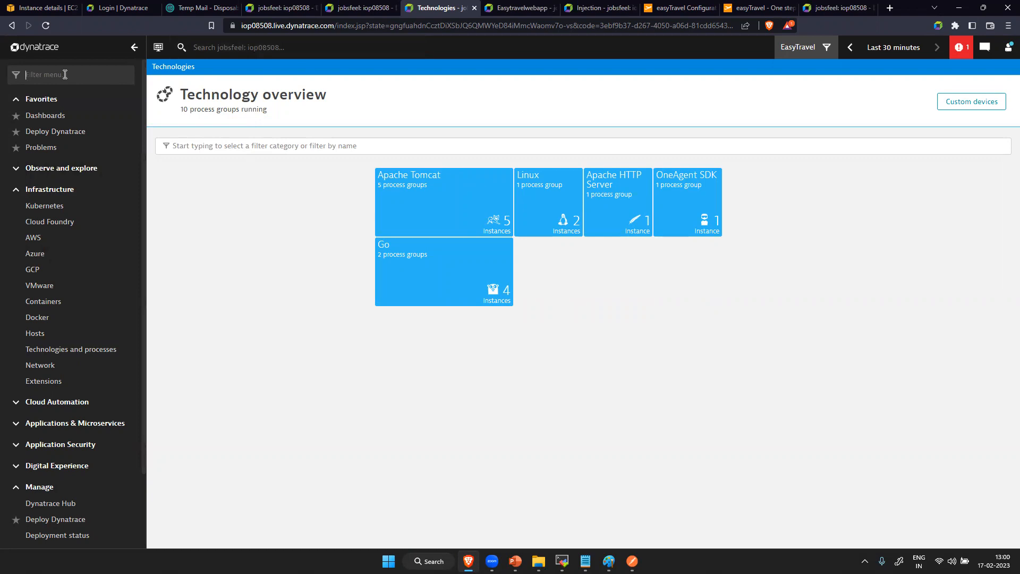
{"action": "type", "text": "hs"}
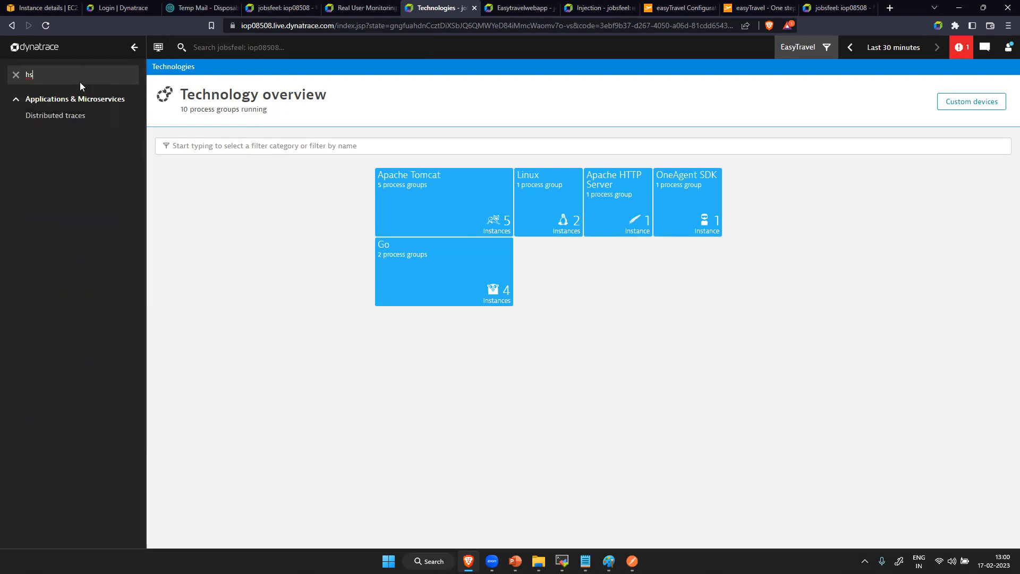
{"action": "key", "text": "BackSpace"}
{"action": "type", "text": "o"}
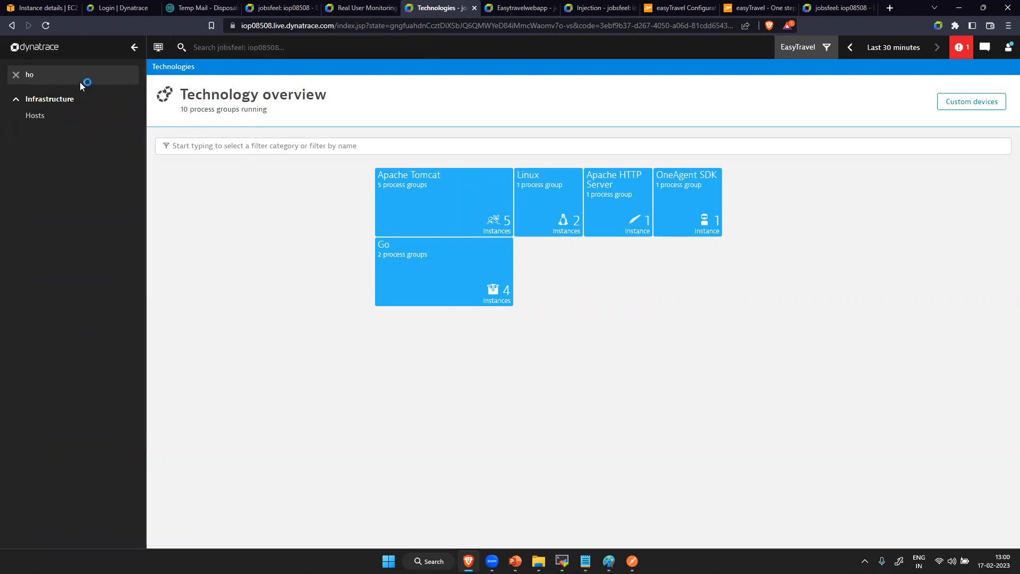
{"action": "left_click", "coordinate": [76, 123]}
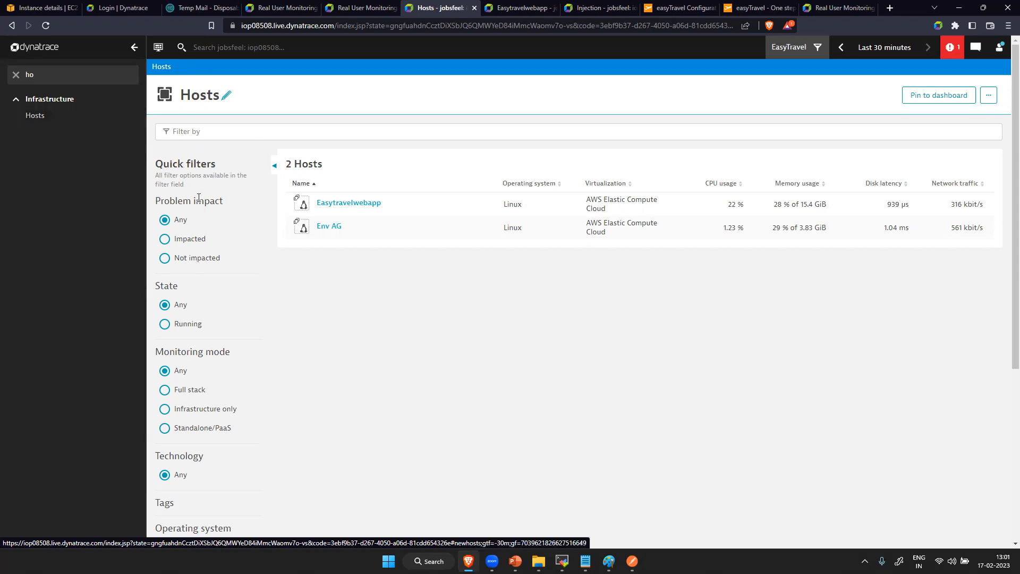
- Check the available host filters, try the Full stack and Infrastructure only monitoring modes, and reset the mode to Any
{"action": "left_click", "coordinate": [262, 132]}
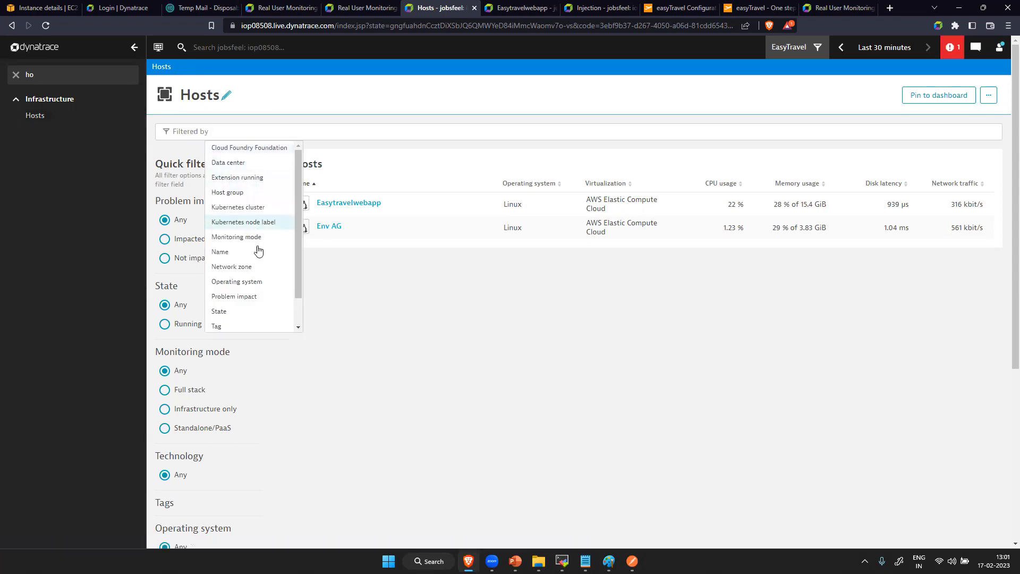
{"action": "left_click", "coordinate": [503, 401]}
{"action": "scroll", "coordinate": [295, 364], "scroll_direction": "down", "scroll_amount": 5}
{"action": "scroll", "coordinate": [296, 365], "scroll_direction": "up", "scroll_amount": 5}
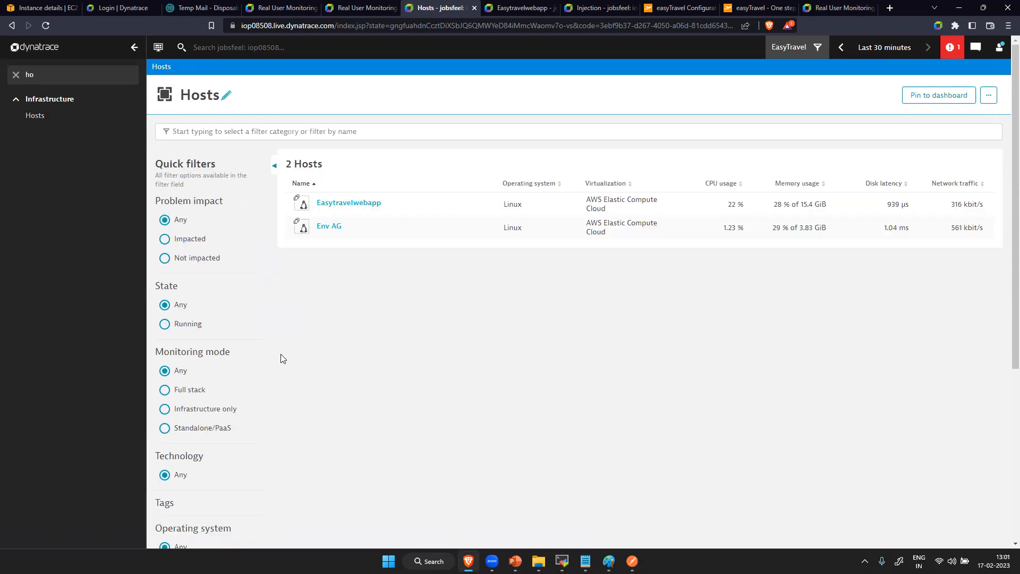
{"action": "left_click", "coordinate": [165, 392]}
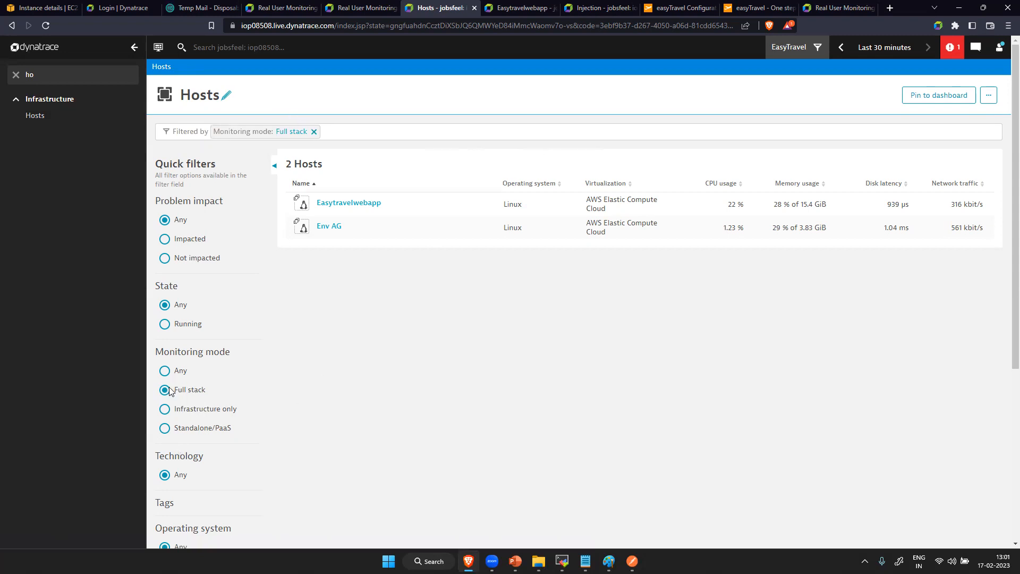
{"action": "left_click", "coordinate": [165, 409]}
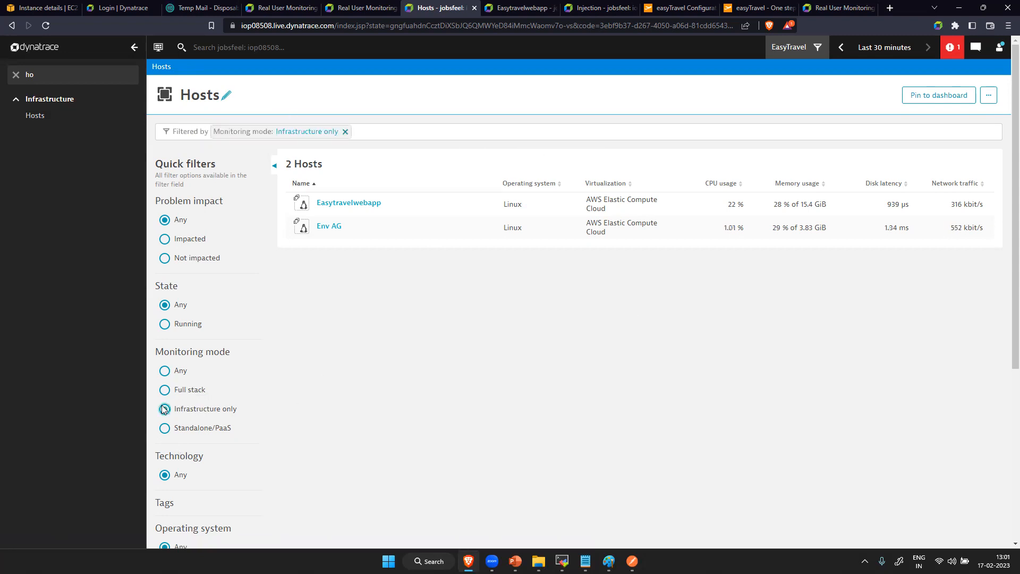
{"action": "left_click", "coordinate": [165, 372]}
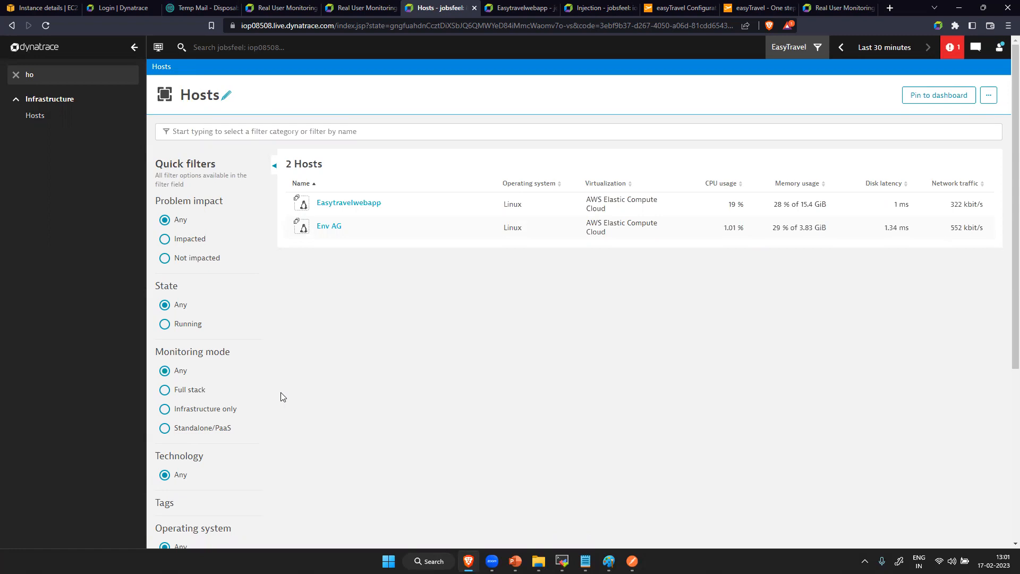
- Open the Easytravelwebapp host's details
{"action": "left_click", "coordinate": [359, 210]}
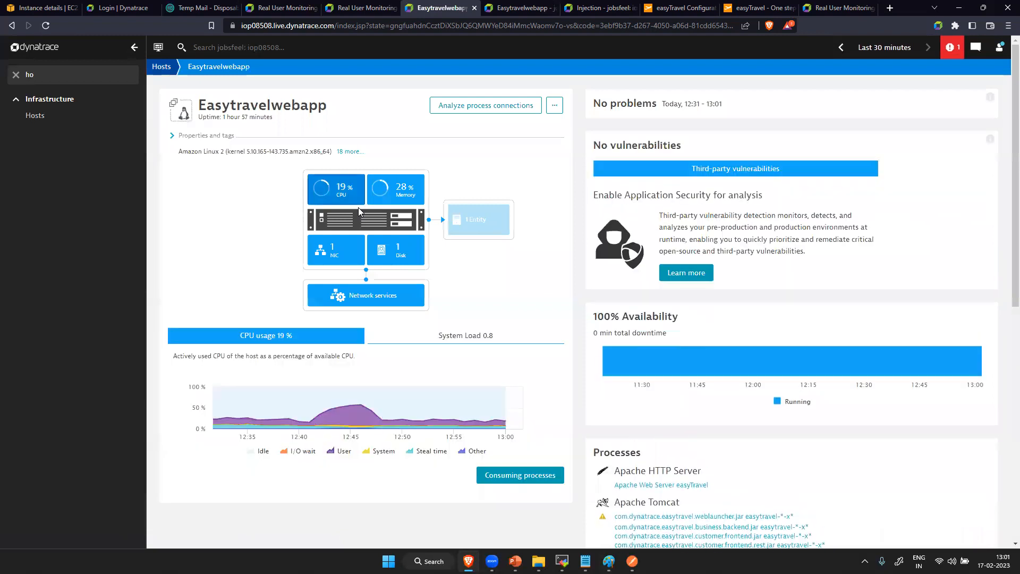
- Examine the Easytravelwebapp host's CPU usage, system load, memory, page faults, swap usage, network interface and disk metrics
{"action": "left_click", "coordinate": [328, 197]}
{"action": "left_click", "coordinate": [326, 200]}
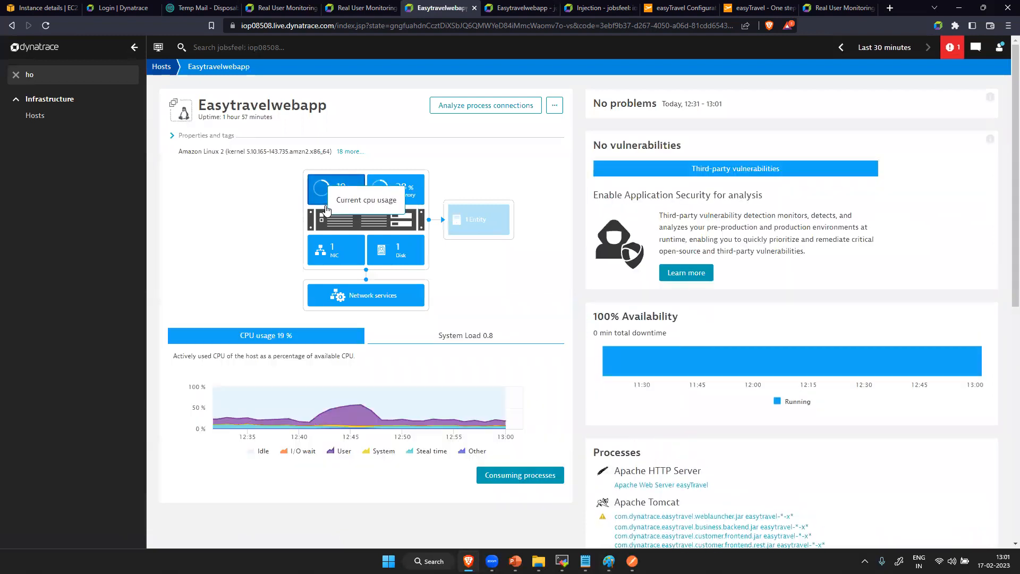
{"action": "left_click", "coordinate": [456, 335]}
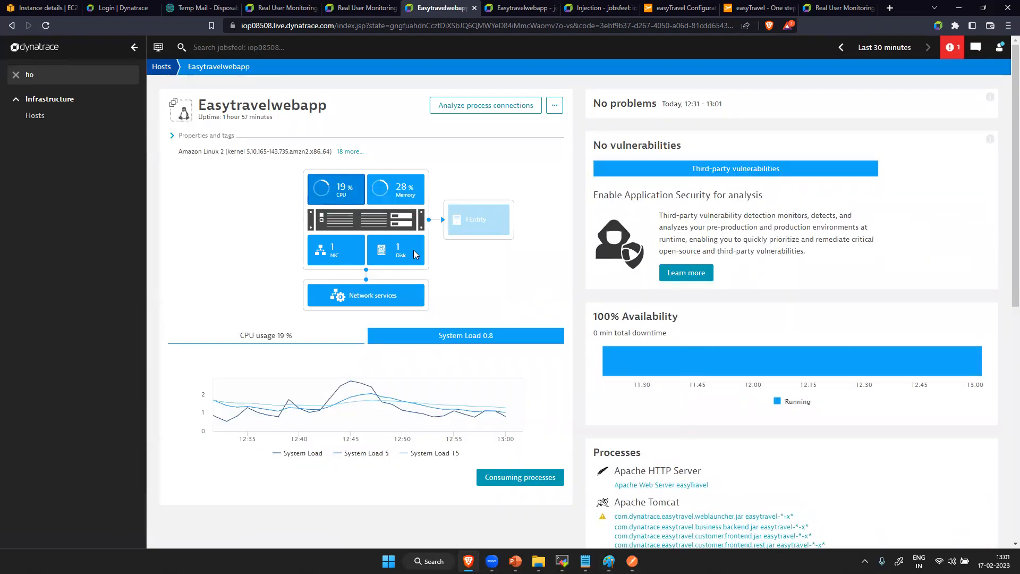
{"action": "left_click", "coordinate": [400, 190]}
{"action": "left_click", "coordinate": [351, 336]}
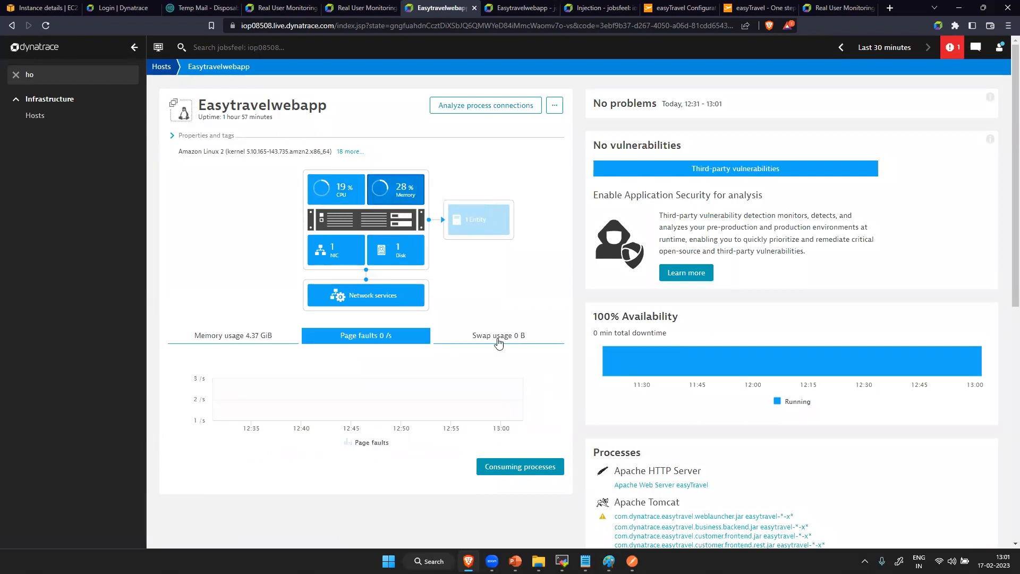
{"action": "left_click", "coordinate": [519, 337]}
{"action": "left_click", "coordinate": [334, 250]}
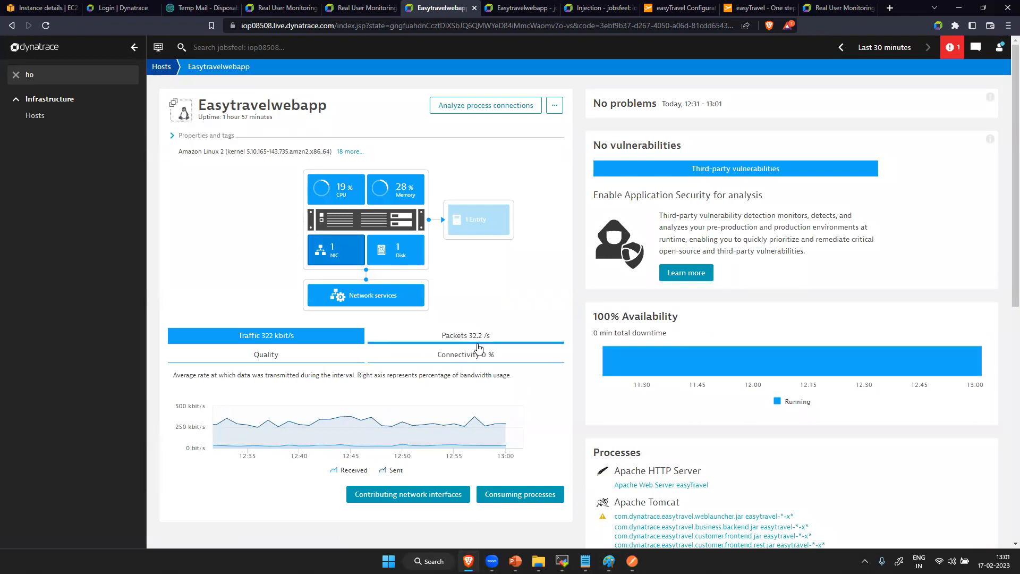
{"action": "left_click", "coordinate": [398, 250]}
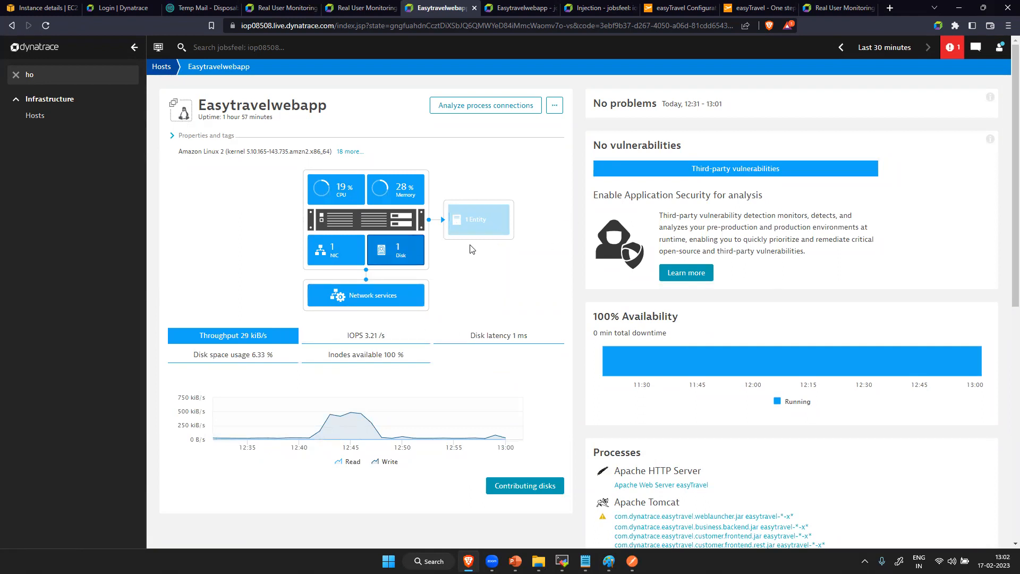
- Open the full list of processes running on the Easytravelwebapp host and look through it
{"action": "scroll", "coordinate": [610, 312], "scroll_direction": "down", "scroll_amount": 5}
{"action": "scroll", "coordinate": [683, 266], "scroll_direction": "up", "scroll_amount": 5}
{"action": "scroll", "coordinate": [651, 332], "scroll_direction": "down", "scroll_amount": 5}
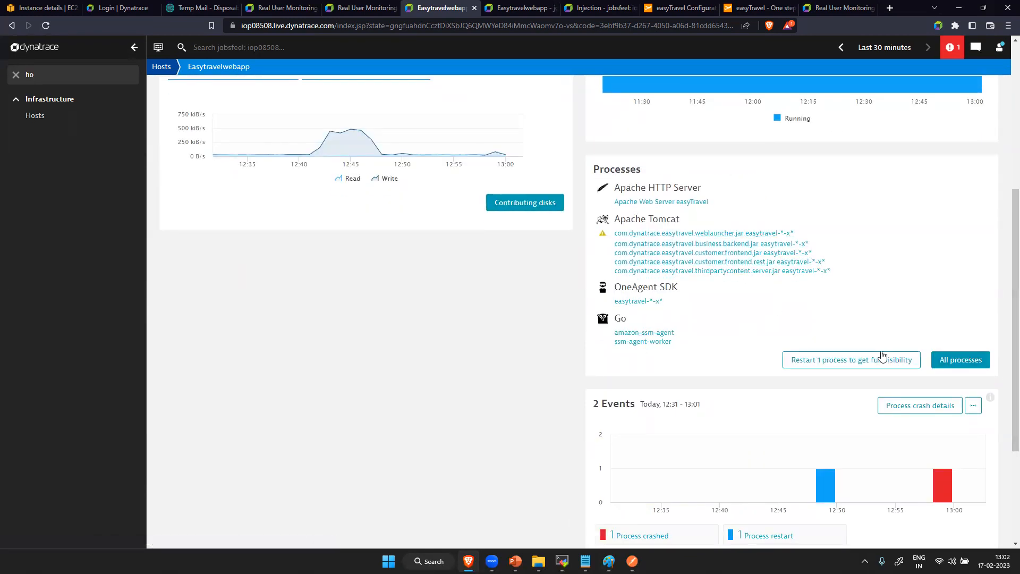
{"action": "left_click", "coordinate": [973, 359]}
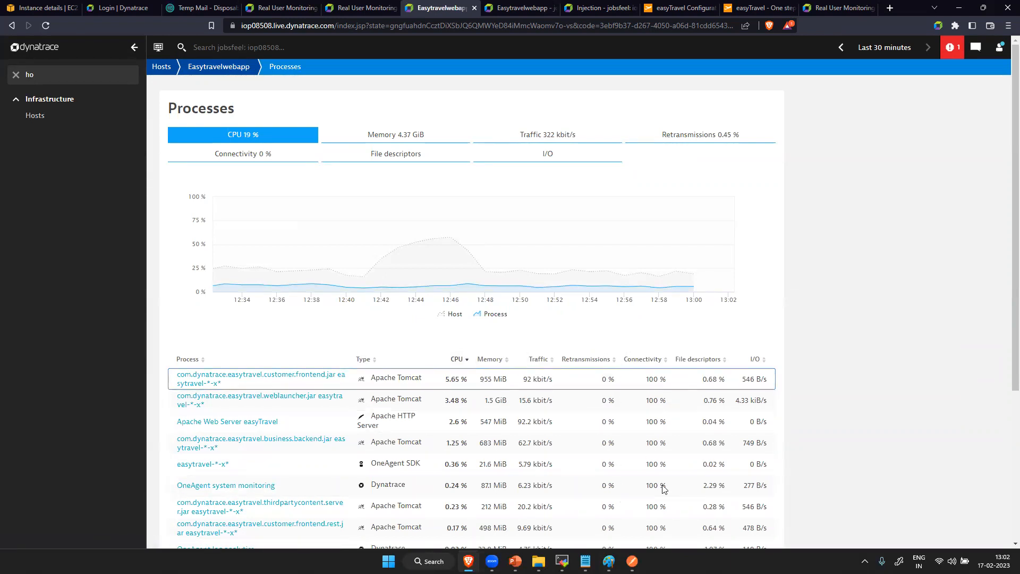
{"action": "scroll", "coordinate": [728, 403], "scroll_direction": "down", "scroll_amount": 4}
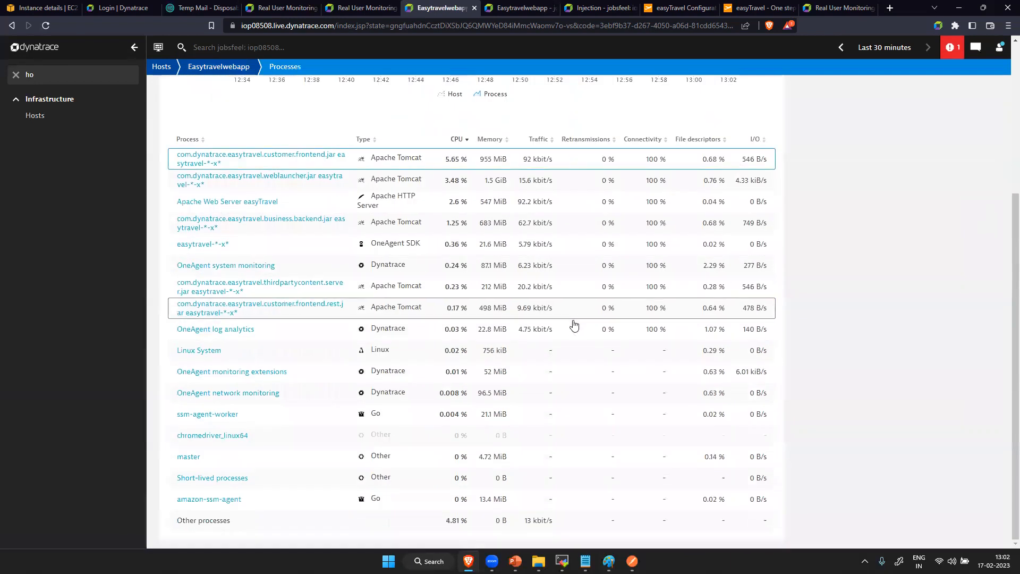
{"action": "scroll", "coordinate": [568, 333], "scroll_direction": "up", "scroll_amount": 4}
{"action": "scroll", "coordinate": [388, 346], "scroll_direction": "down", "scroll_amount": 4}
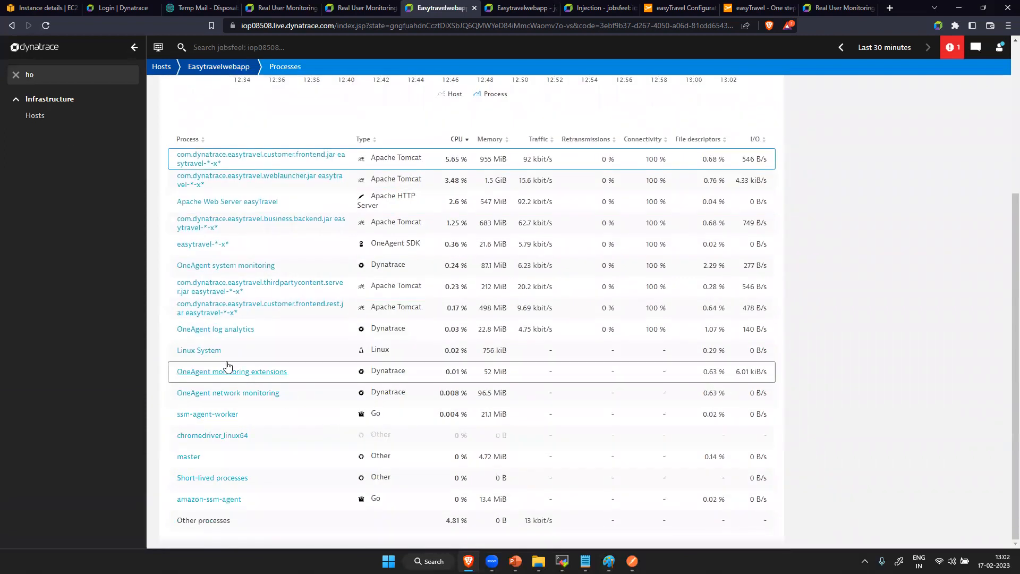
- Open the easytravel business backend process and examine its provided services, calling processes, called processes and log section
{"action": "left_click", "coordinate": [259, 223]}
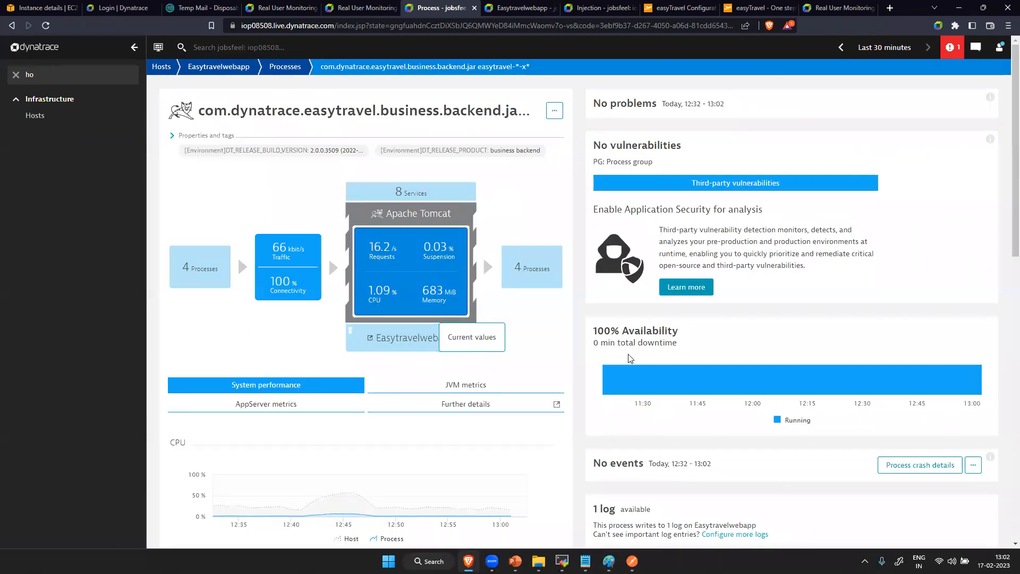
{"action": "left_click", "coordinate": [436, 197]}
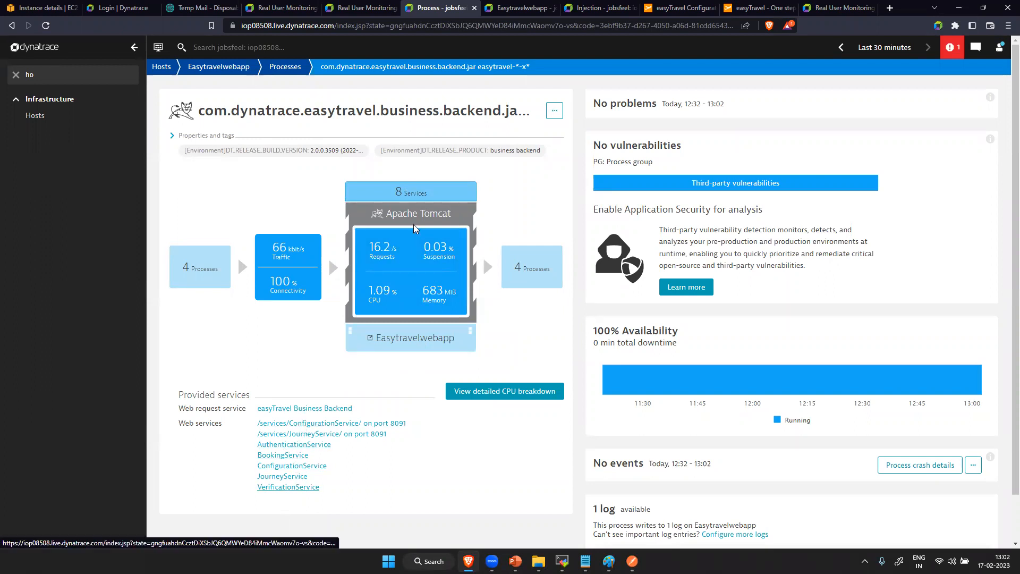
{"action": "left_click", "coordinate": [188, 268]}
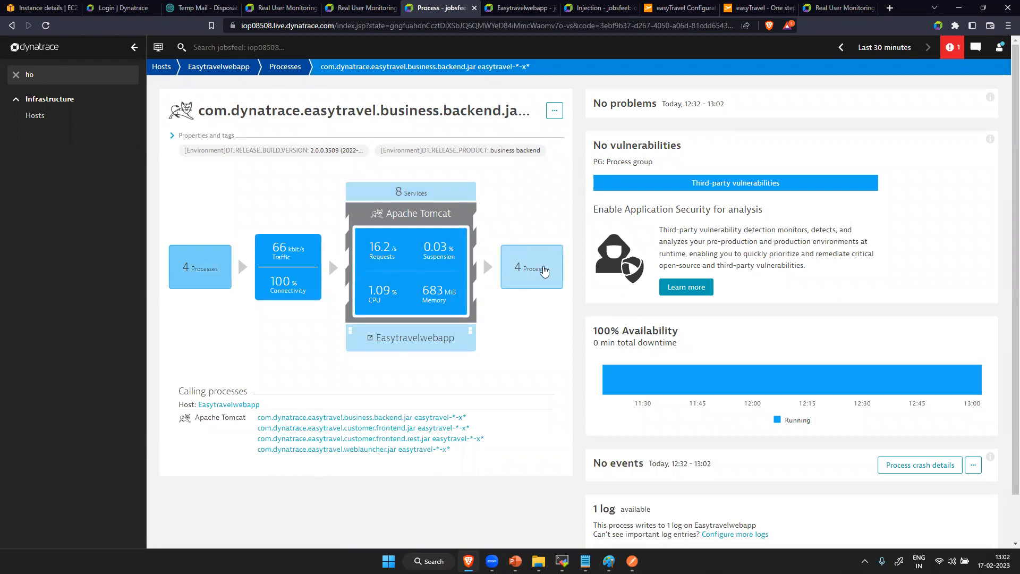
{"action": "left_click", "coordinate": [543, 271]}
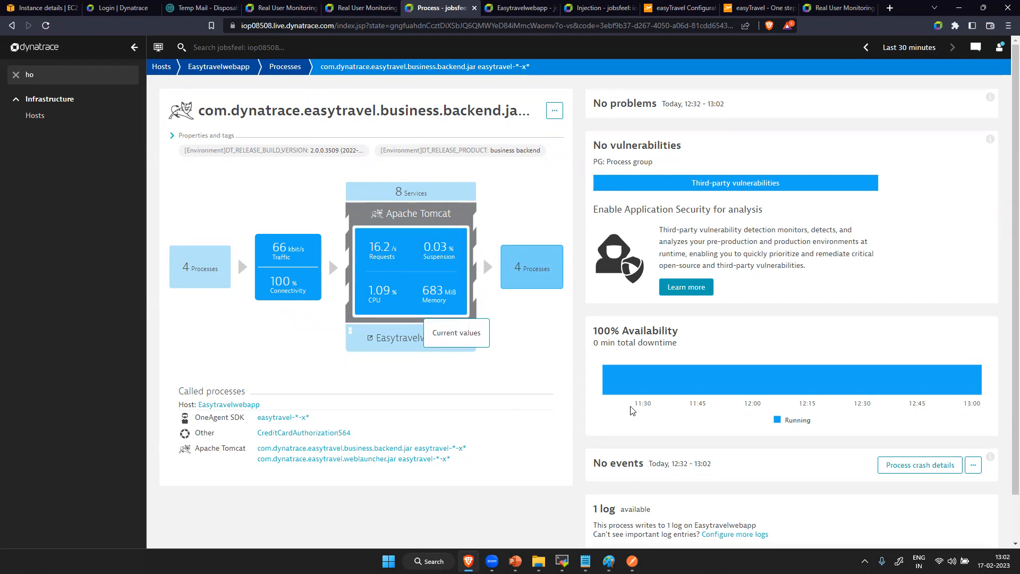
{"action": "scroll", "coordinate": [633, 407], "scroll_direction": "down", "scroll_amount": 1}
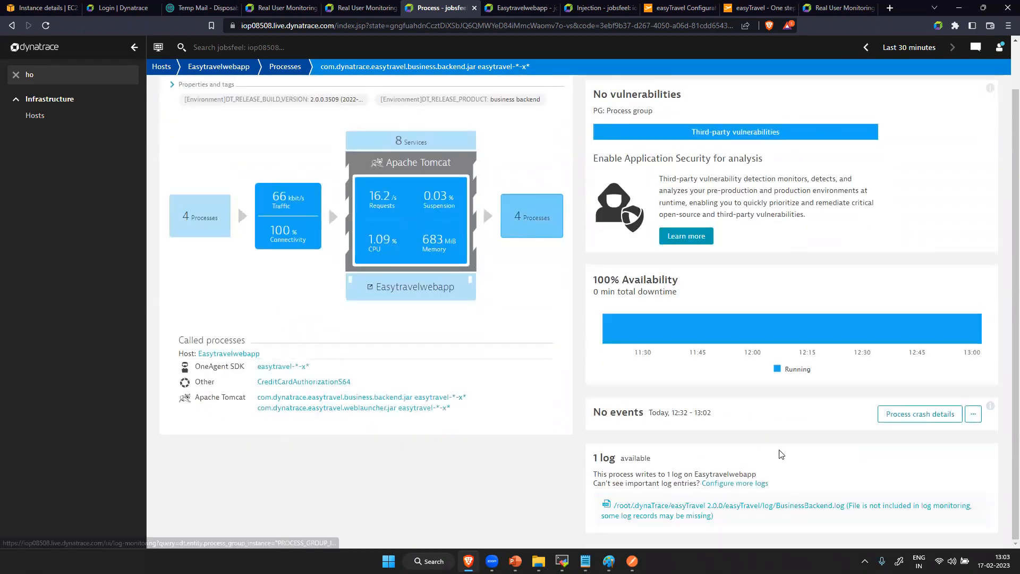
{"action": "scroll", "coordinate": [497, 335], "scroll_direction": "up", "scroll_amount": 1}
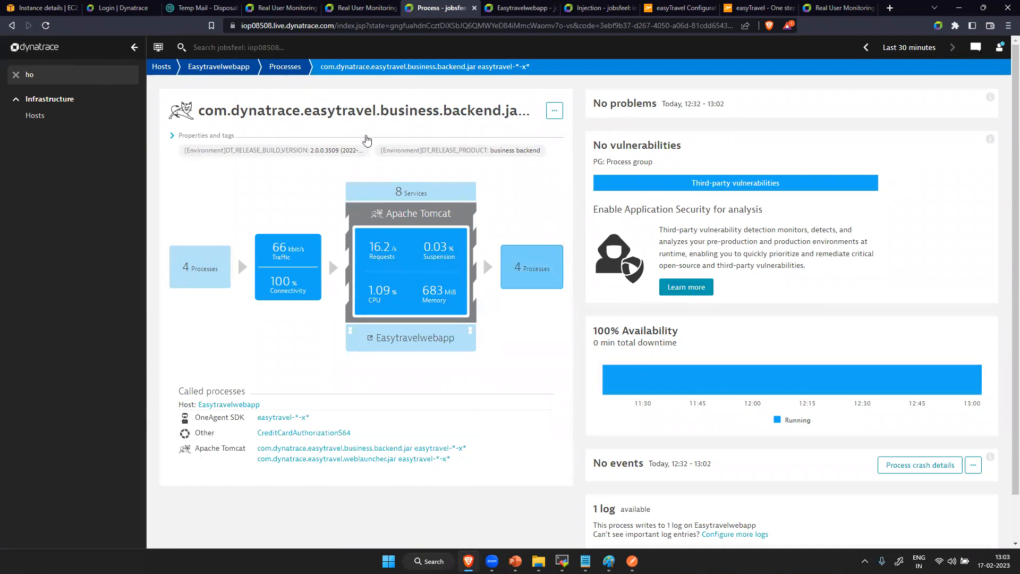
- Return to the process list, view the memory chart, and open the easytravel weblauncher process
{"action": "left_click", "coordinate": [12, 26]}
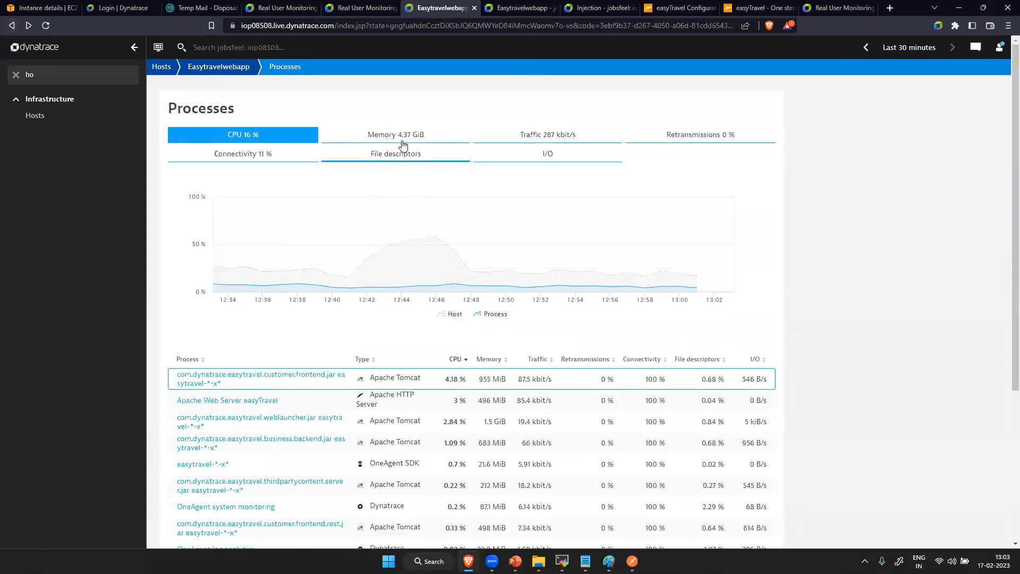
{"action": "left_click", "coordinate": [404, 139]}
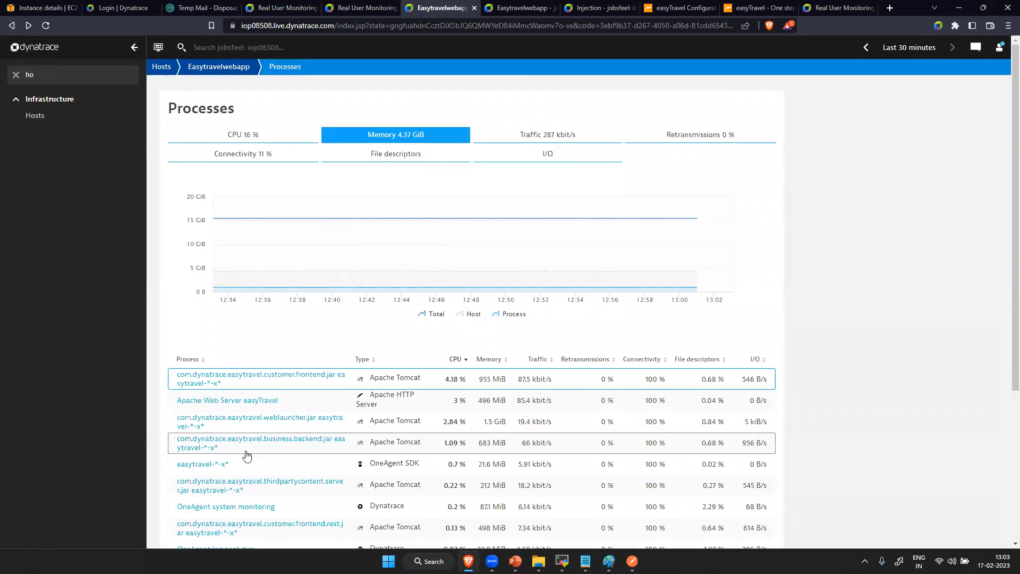
{"action": "left_click", "coordinate": [271, 424]}
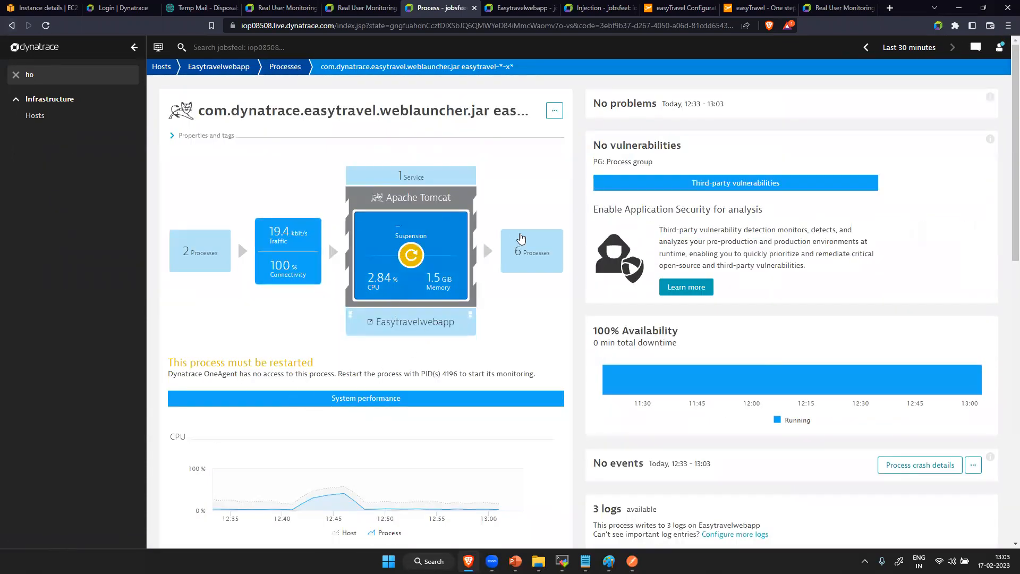
- Return to the process list, review the processes' CPU usage, and reopen the Easytravelwebapp host overview
{"action": "left_click", "coordinate": [11, 27]}
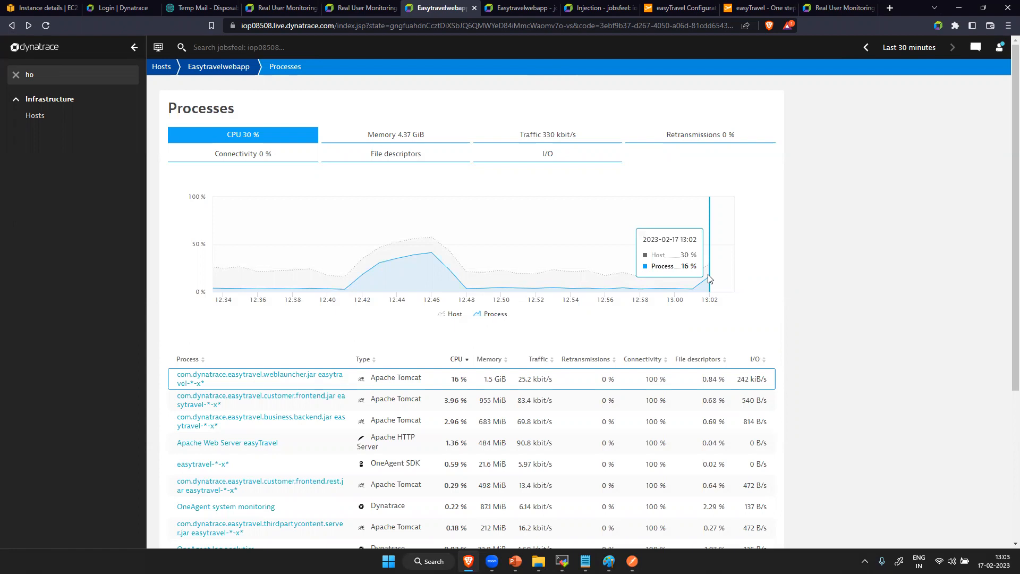
{"action": "scroll", "coordinate": [340, 382], "scroll_direction": "down", "scroll_amount": 4}
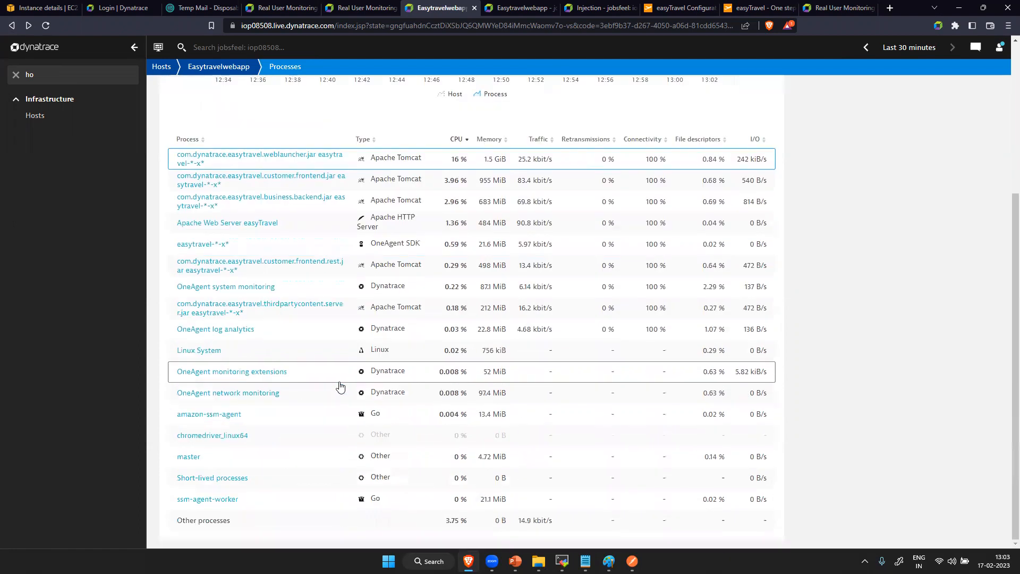
{"action": "scroll", "coordinate": [340, 385], "scroll_direction": "up", "scroll_amount": 4}
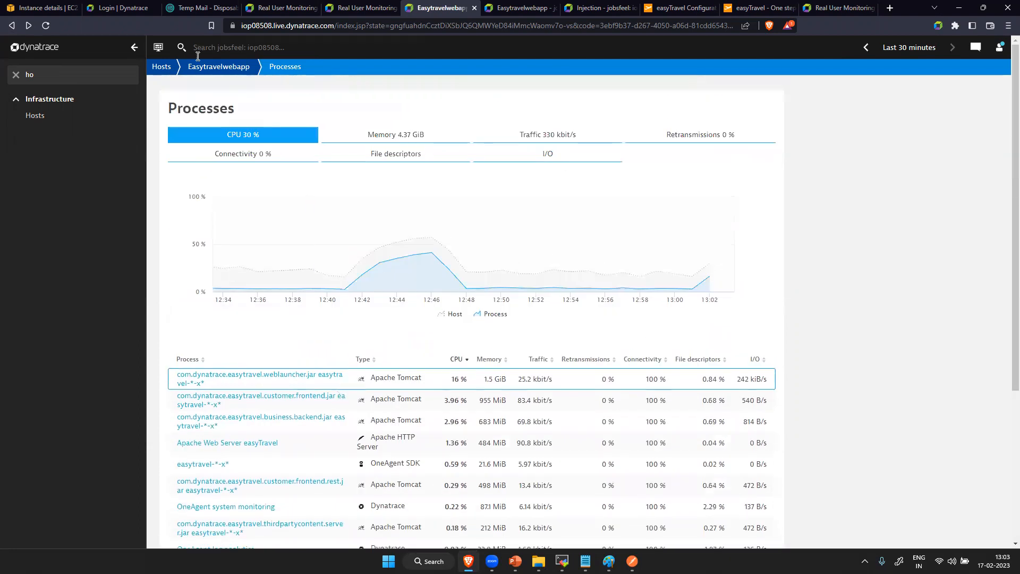
{"action": "left_click", "coordinate": [204, 73]}
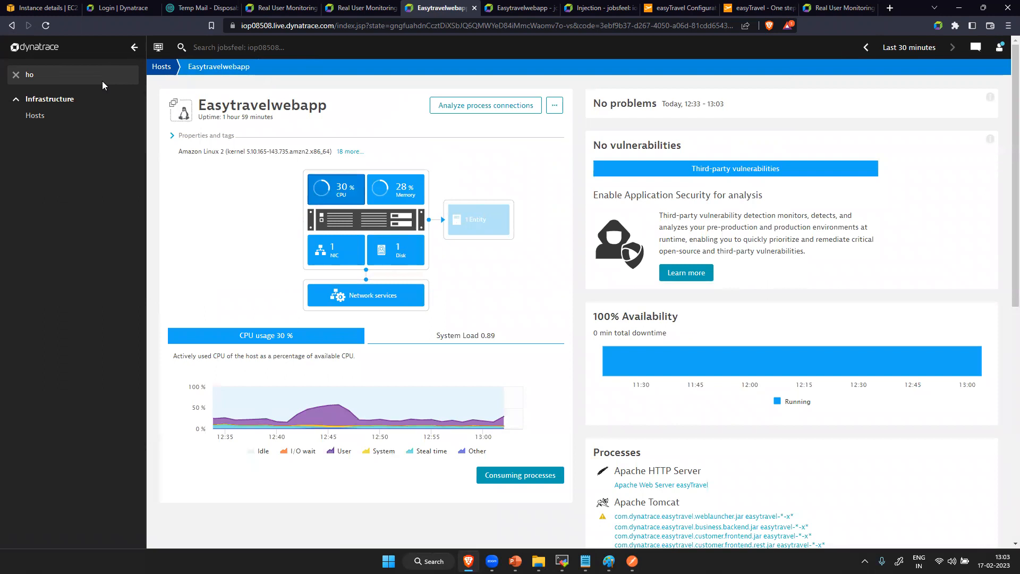
- Clear the 'ho' navigation filter and check the additional actions available for the Easytravelwebapp host
{"action": "key", "text": "BackSpace"}
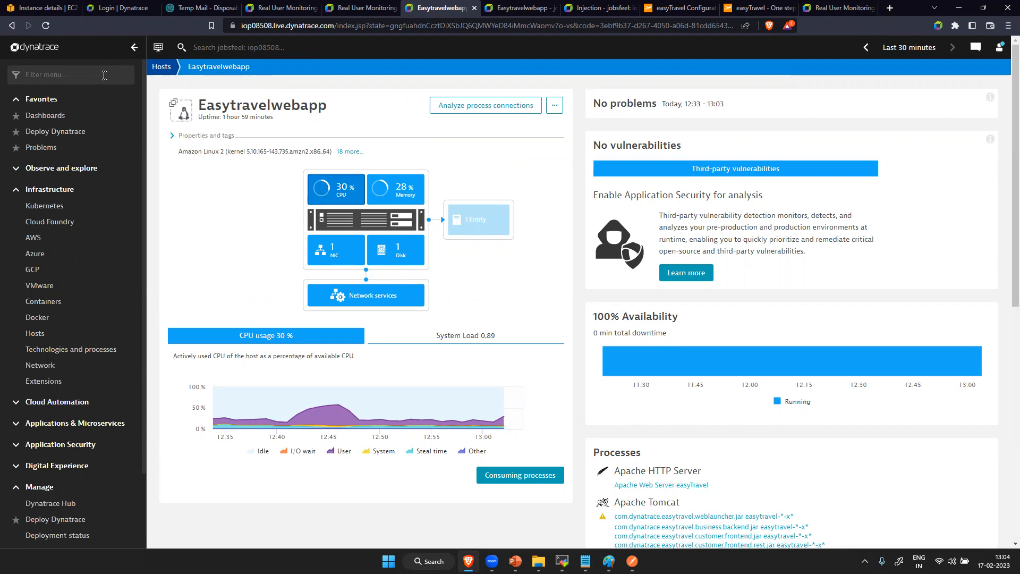
{"action": "left_click", "coordinate": [105, 75]}
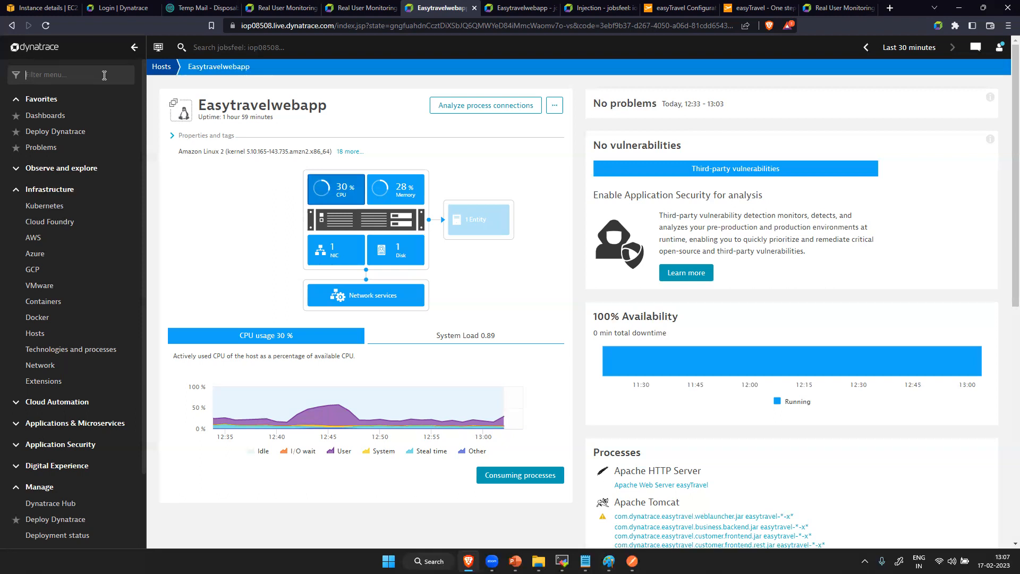
{"action": "left_click", "coordinate": [556, 107]}
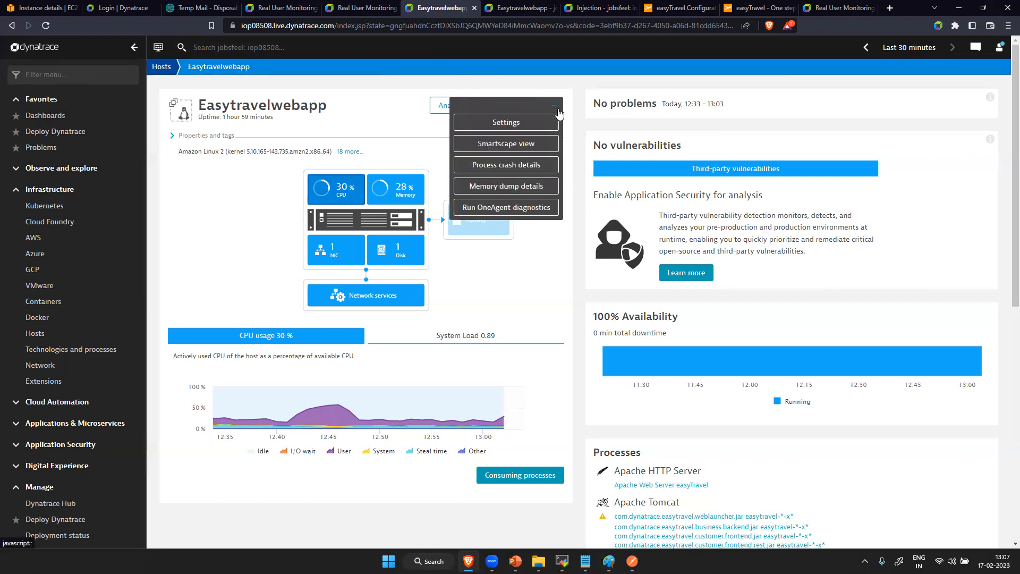
{"action": "left_click", "coordinate": [528, 265]}
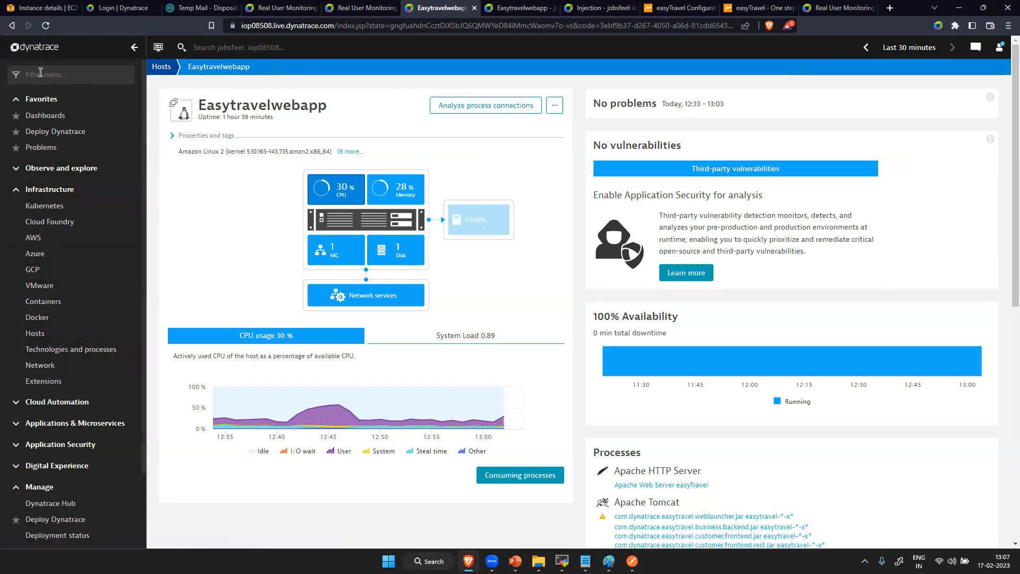
- Find the Services overview by searching for 'ser', open AuthenticationService, and view its distributed traces
{"action": "type", "text": "ser"}
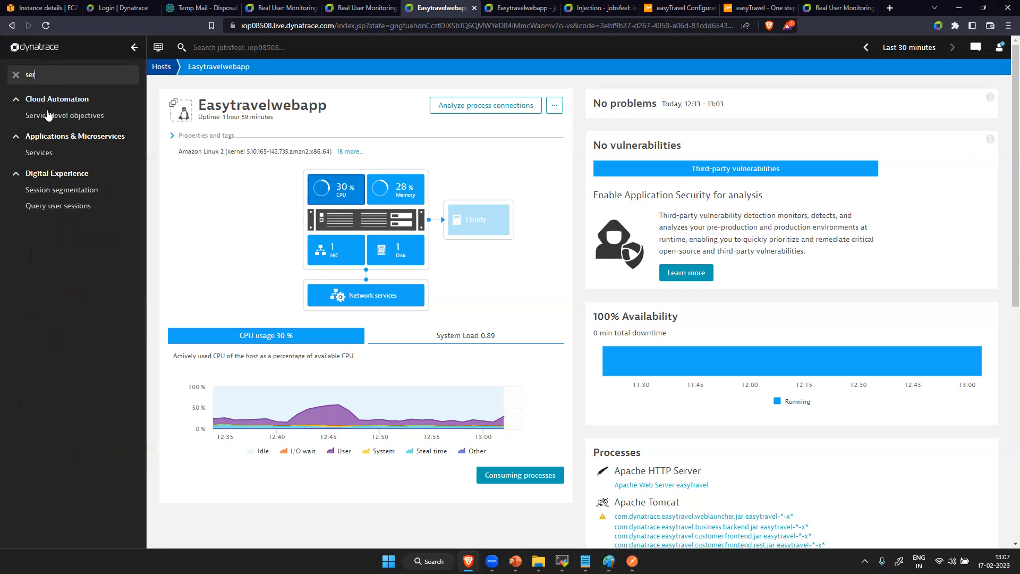
{"action": "left_click", "coordinate": [73, 158]}
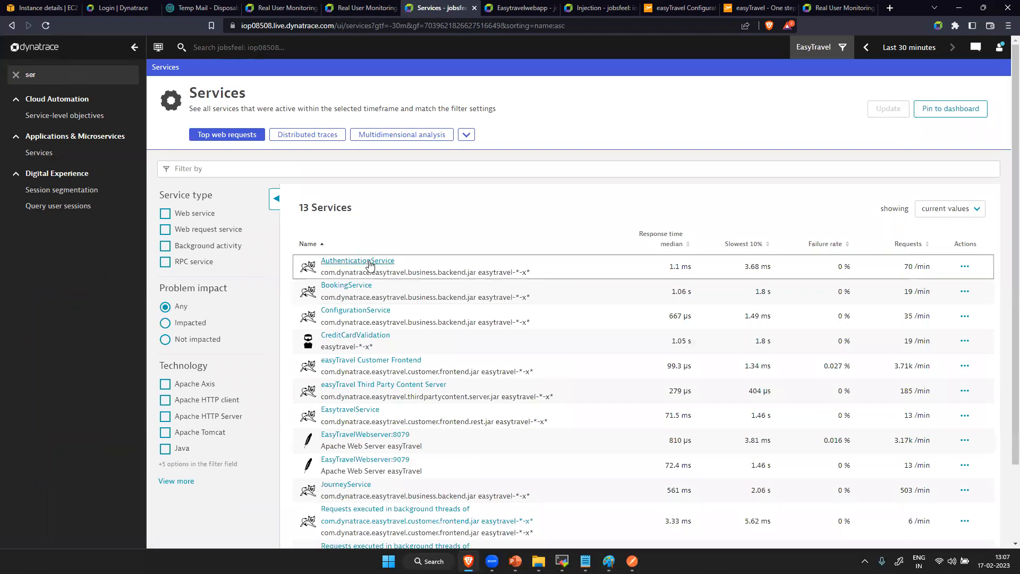
{"action": "left_click", "coordinate": [370, 263]}
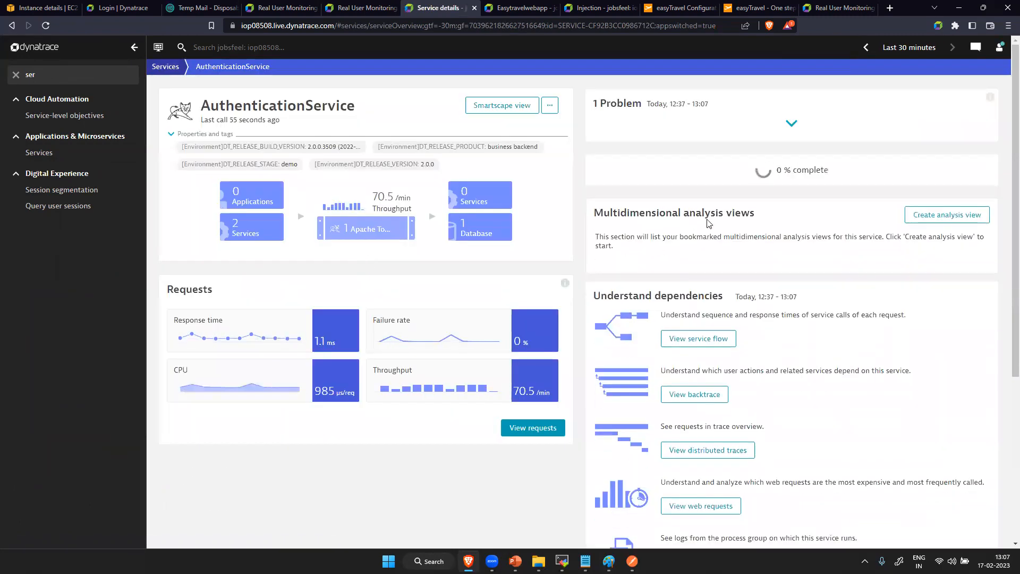
{"action": "left_click", "coordinate": [549, 110]}
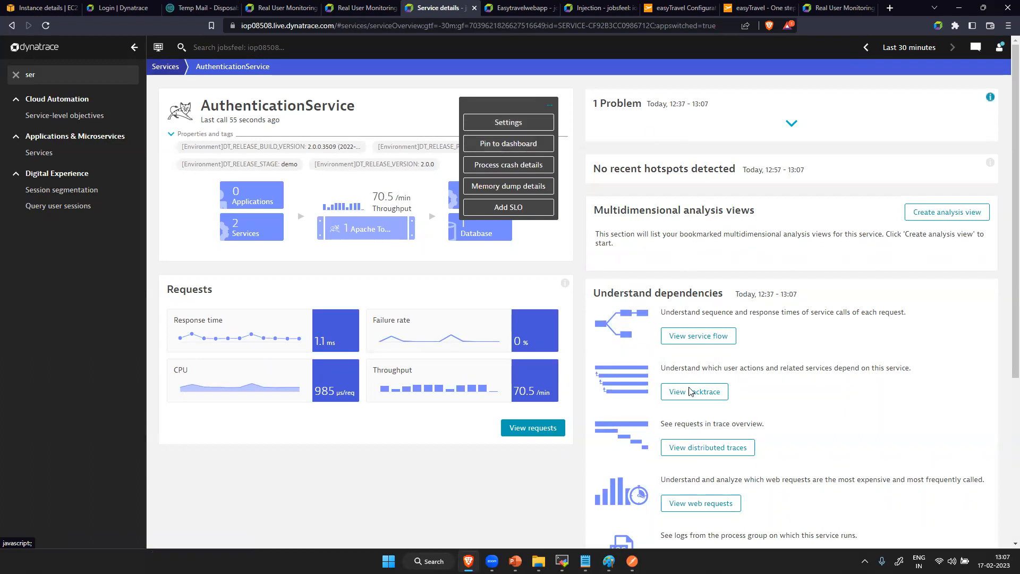
{"action": "left_click", "coordinate": [720, 451]}
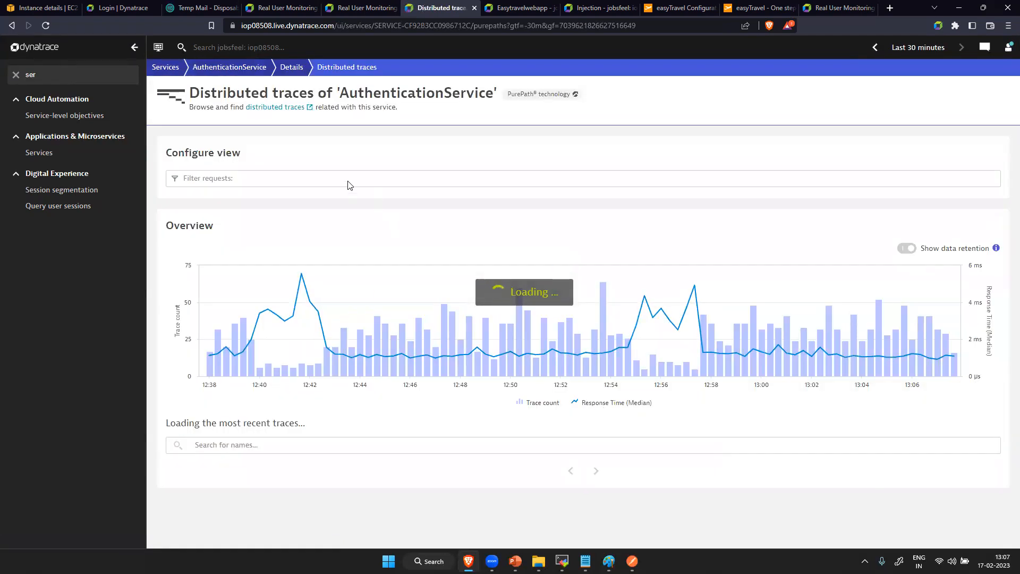
- Try filtering the AuthenticationService traces by HTTP response code 4xx, and remove the filter
{"action": "left_click", "coordinate": [349, 177]}
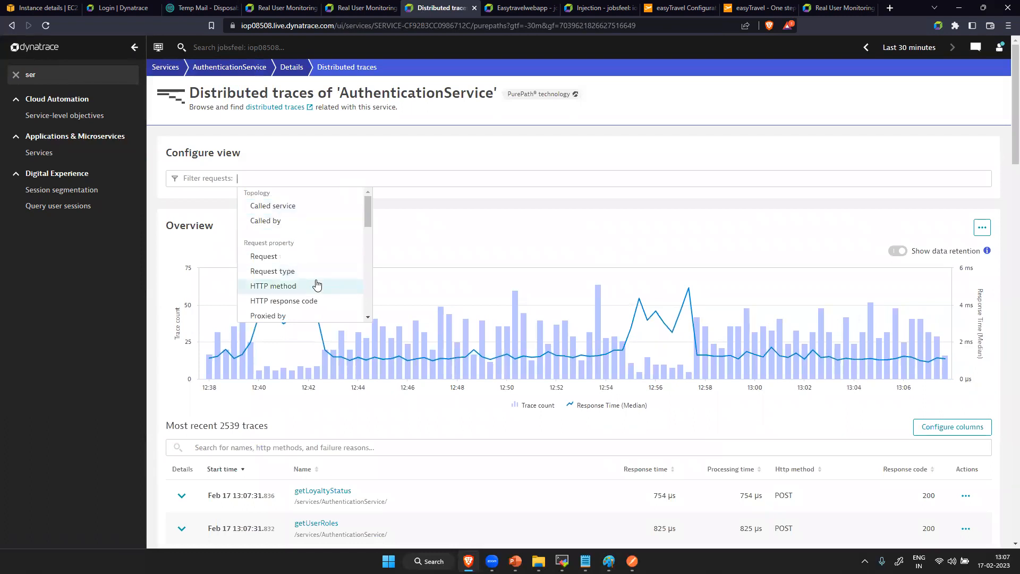
{"action": "left_click", "coordinate": [312, 302]}
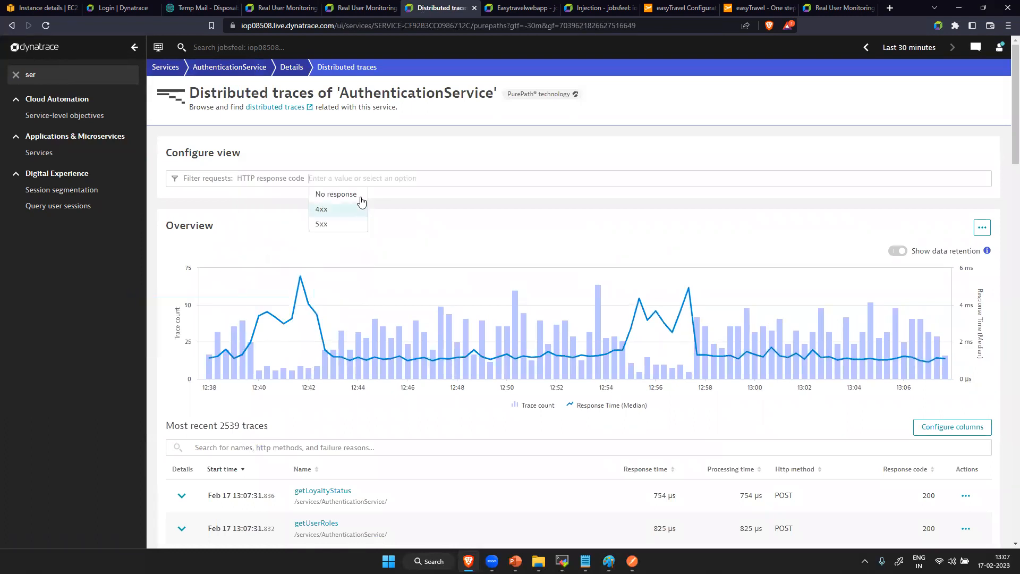
{"action": "left_click", "coordinate": [345, 210]}
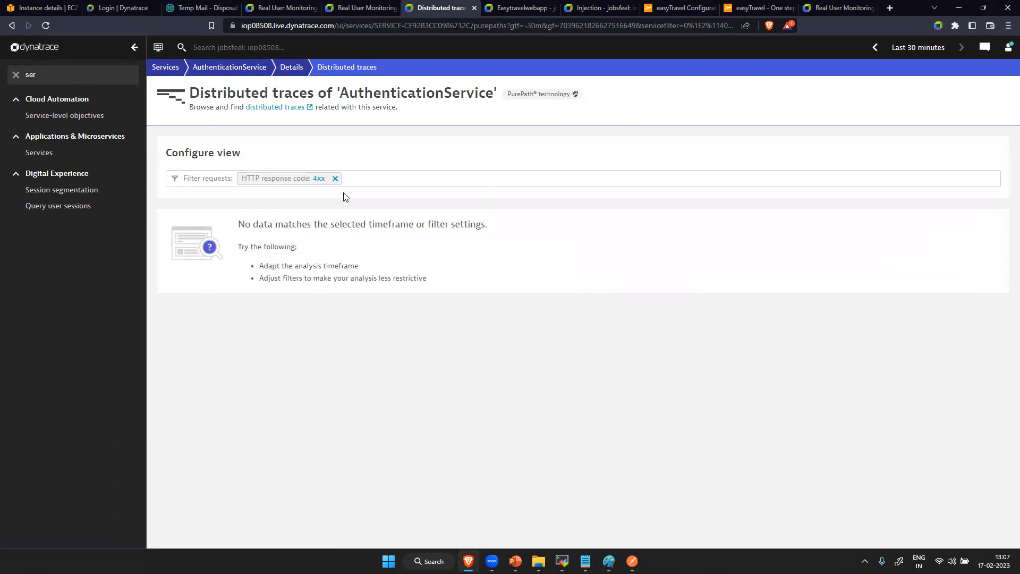
{"action": "left_click", "coordinate": [335, 178]}
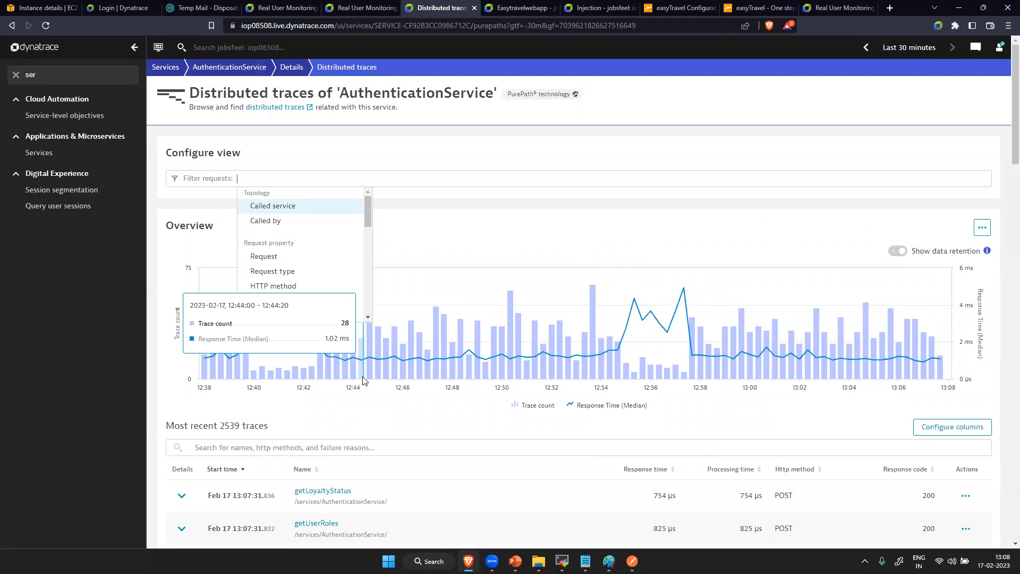
- Dismiss the request filter suggestions and zoom the AuthenticationService trace chart to the 12:53 to 12:57 timeframe
{"action": "left_click", "coordinate": [517, 156]}
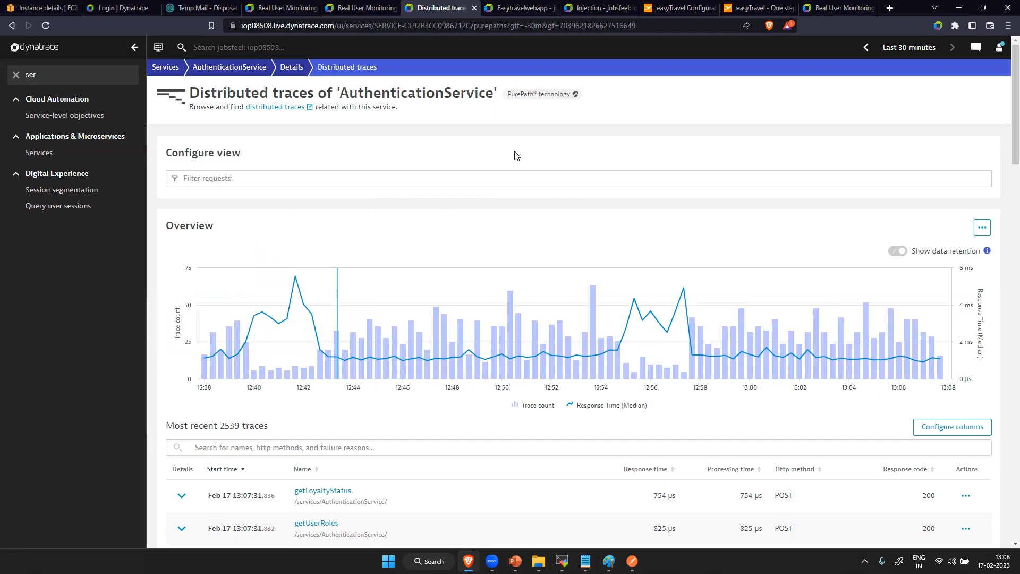
{"action": "left_click", "coordinate": [570, 26]}
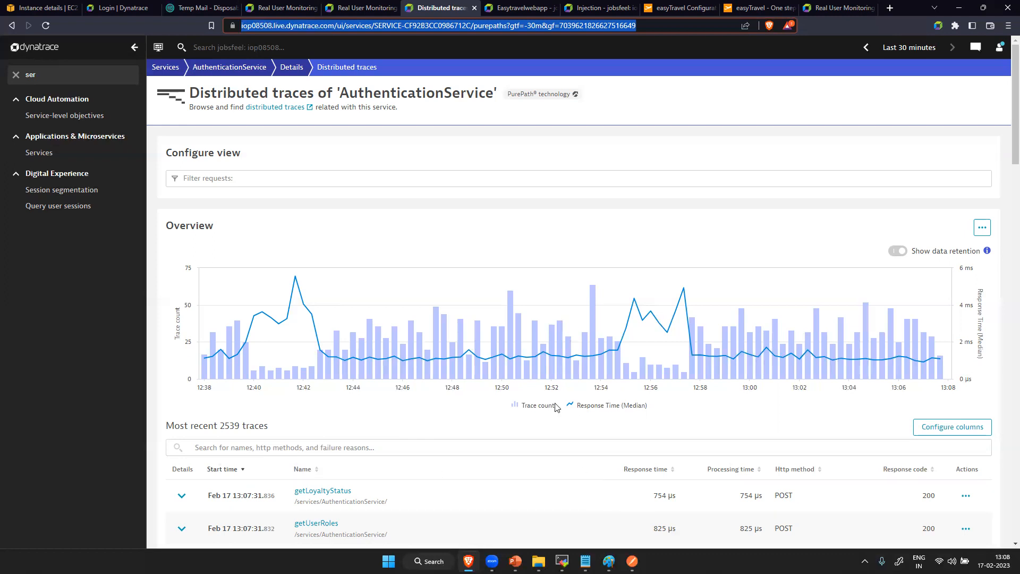
{"action": "left_click_drag", "start_coordinate": [586, 360], "coordinate": [689, 372]}
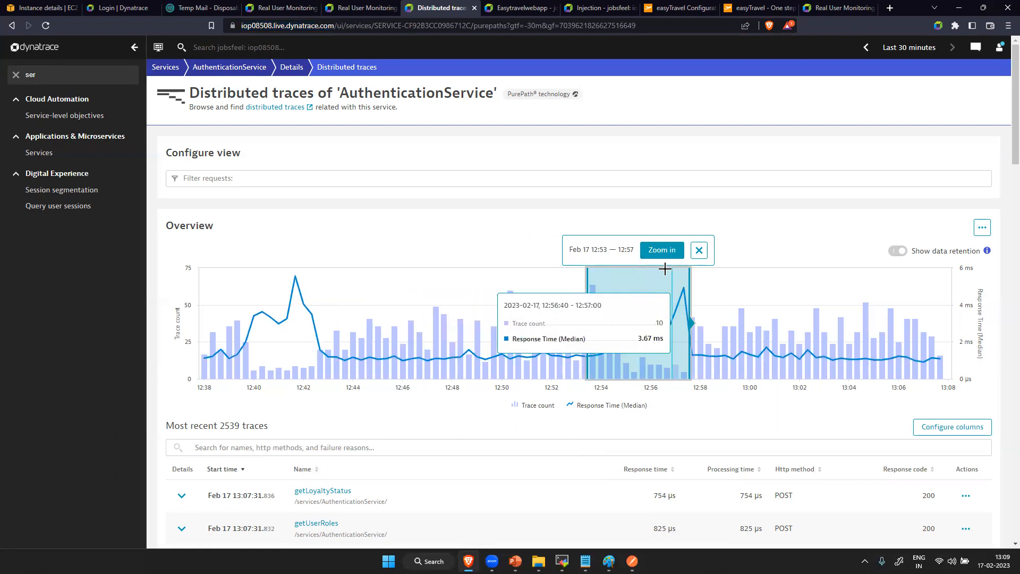
{"action": "left_click", "coordinate": [662, 251]}
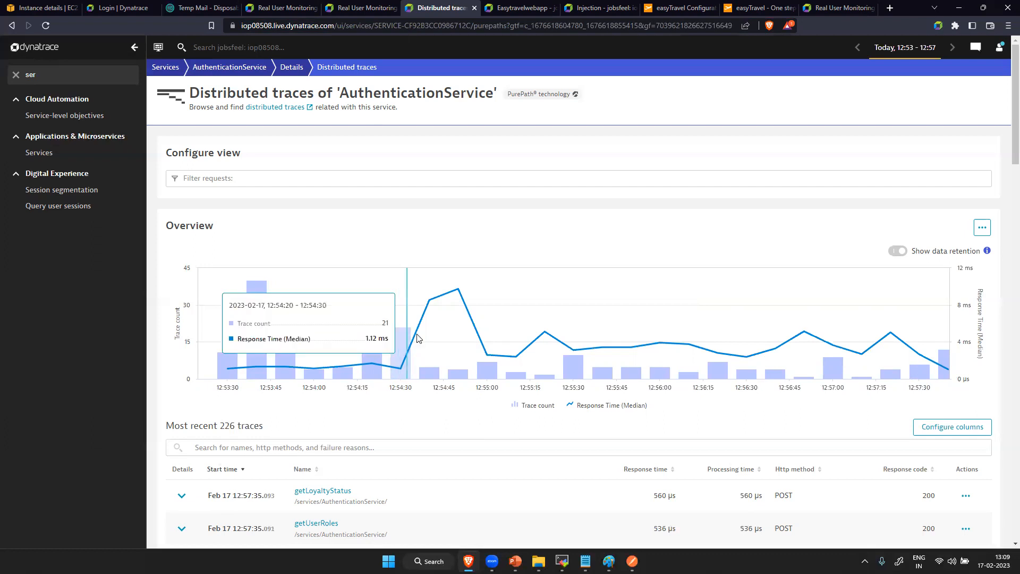
- Open the trace of the failed authenticate request from 12:57:28 and show the summary of its authenticate call
{"action": "mouse_move", "coordinate": [397, 360]}
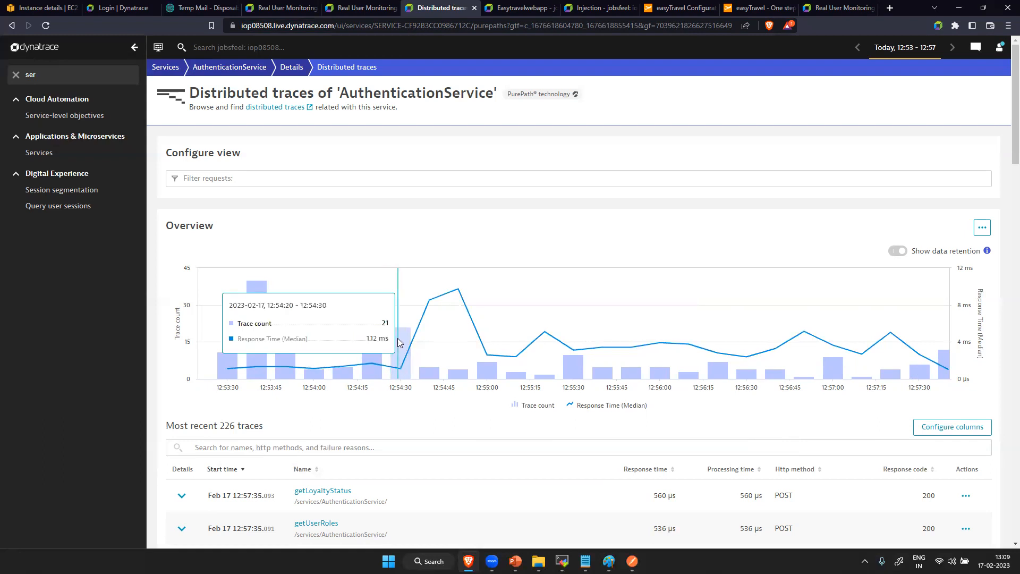
{"action": "scroll", "coordinate": [407, 289], "scroll_direction": "down", "scroll_amount": 10}
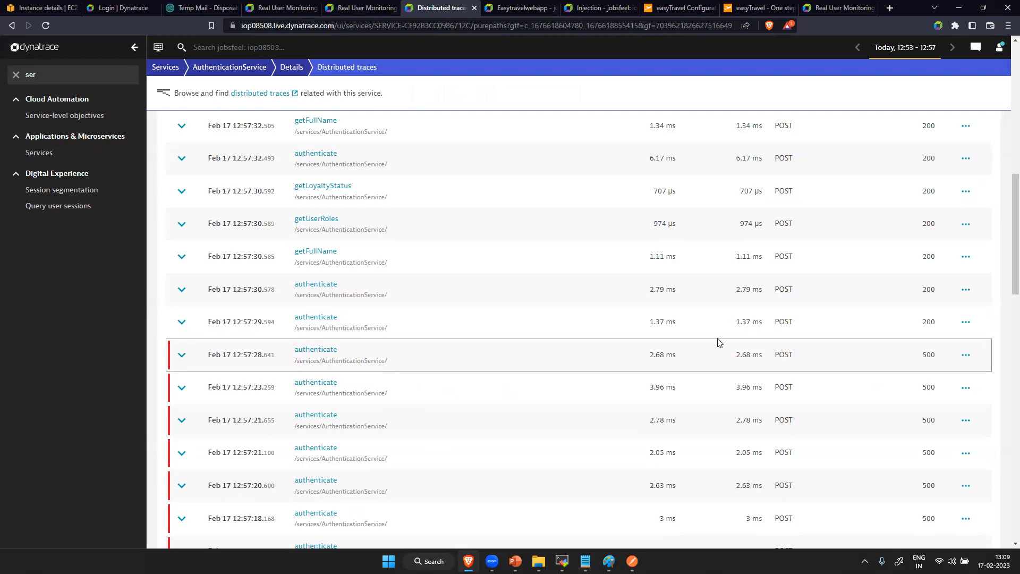
{"action": "left_click", "coordinate": [966, 355]}
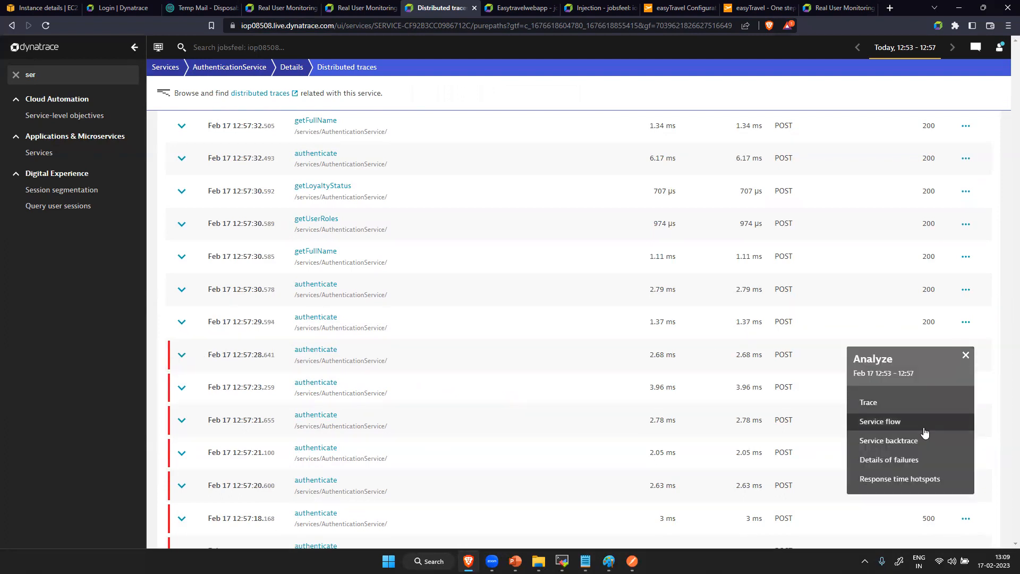
{"action": "left_click", "coordinate": [869, 405]}
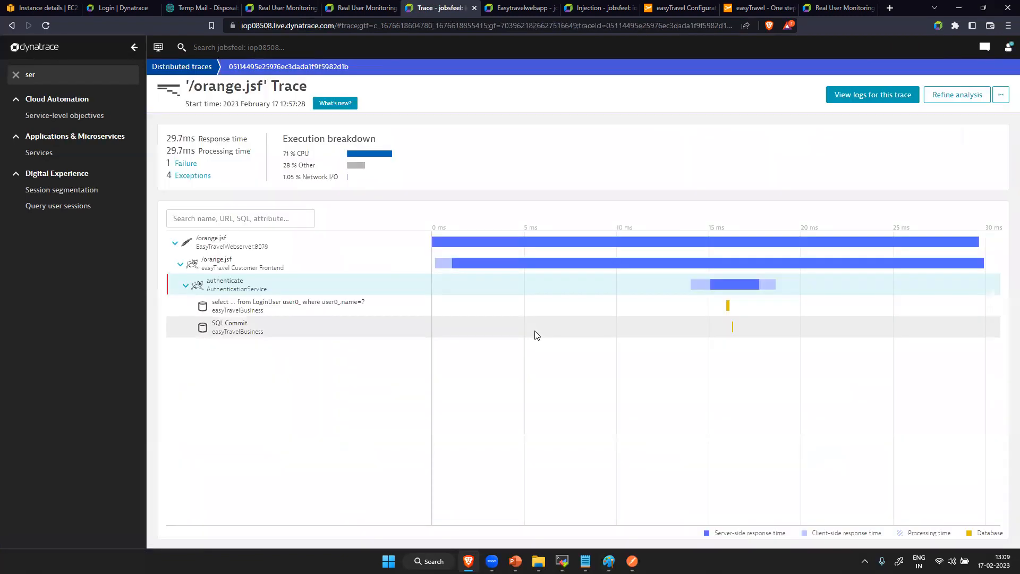
{"action": "left_click", "coordinate": [300, 286]}
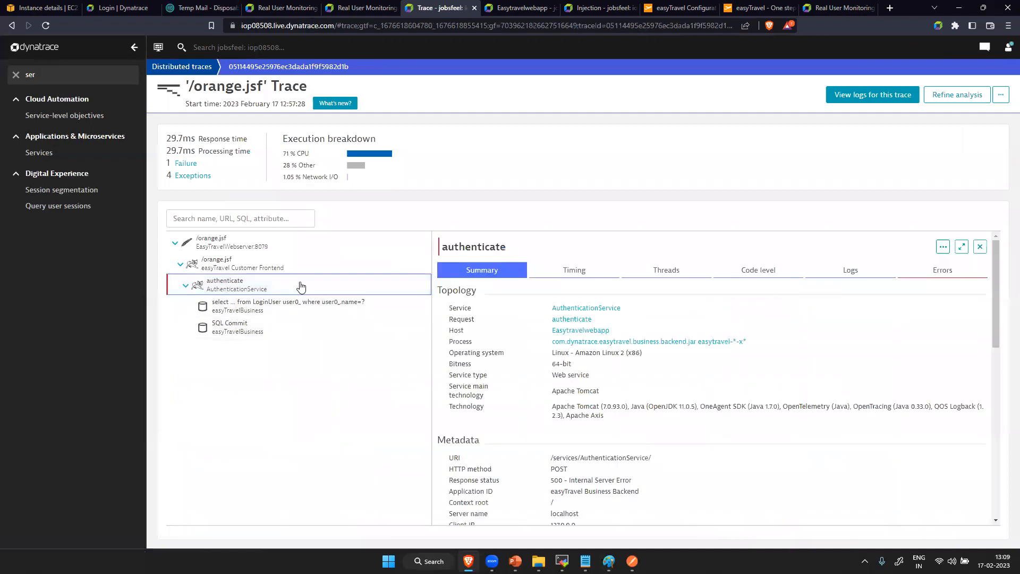
- Check the easyTravel website and its configuration page with the running Baselining Demo scenario, and return to the /orange.jsf trace
{"action": "left_click", "coordinate": [752, 7]}
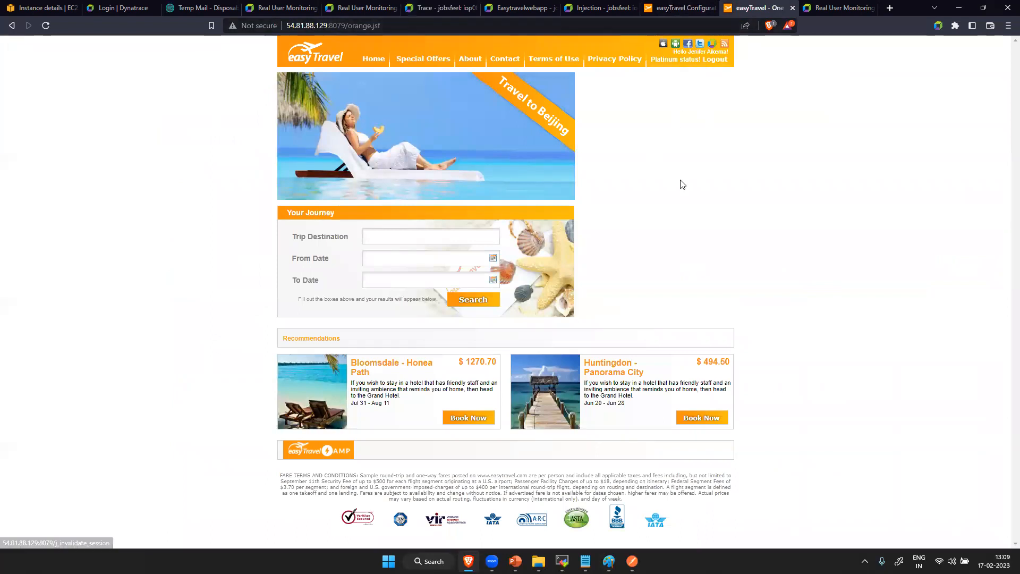
{"action": "left_click", "coordinate": [686, 9]}
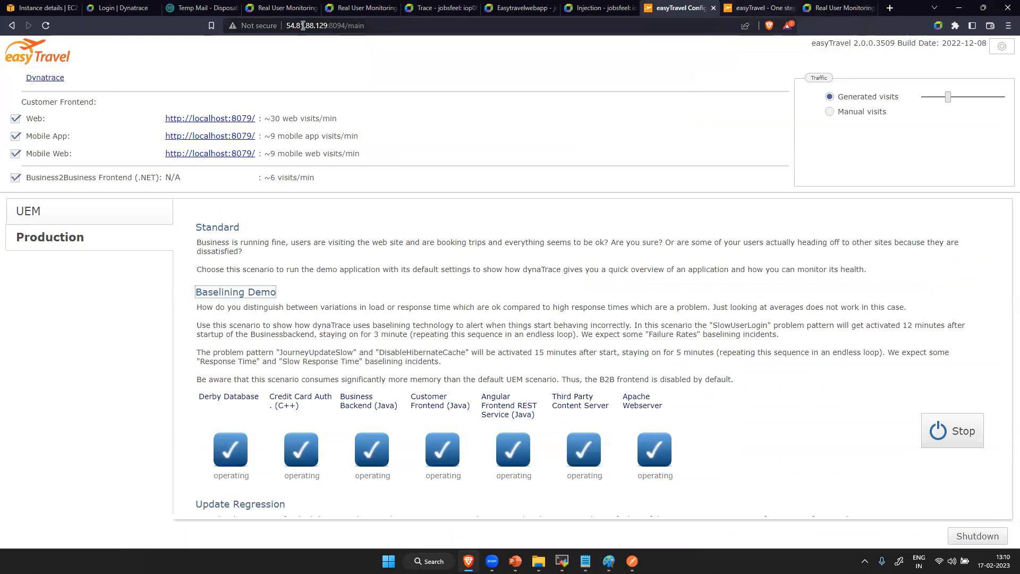
{"action": "left_click", "coordinate": [600, 8]}
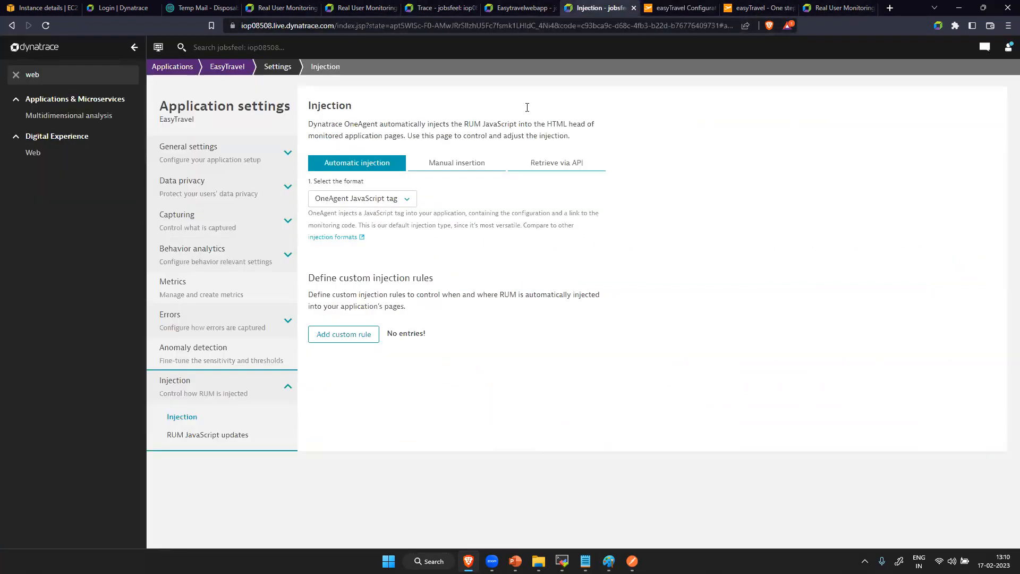
{"action": "left_click", "coordinate": [524, 5]}
{"action": "left_click", "coordinate": [434, 10]}
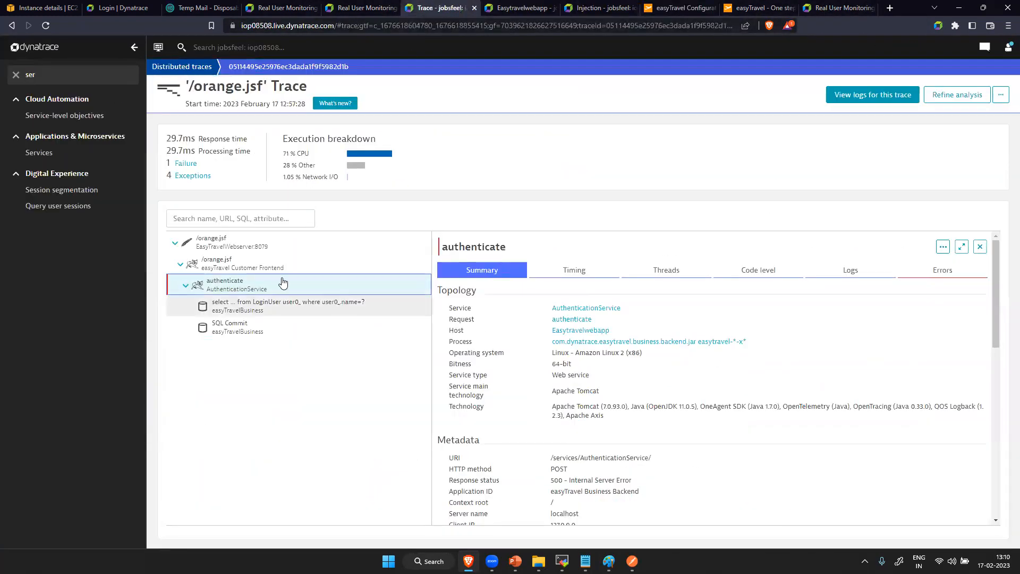
- Examine the summary and timing of the LoginUser select statement in the trace, and go back to the authenticate call
{"action": "left_click", "coordinate": [289, 310]}
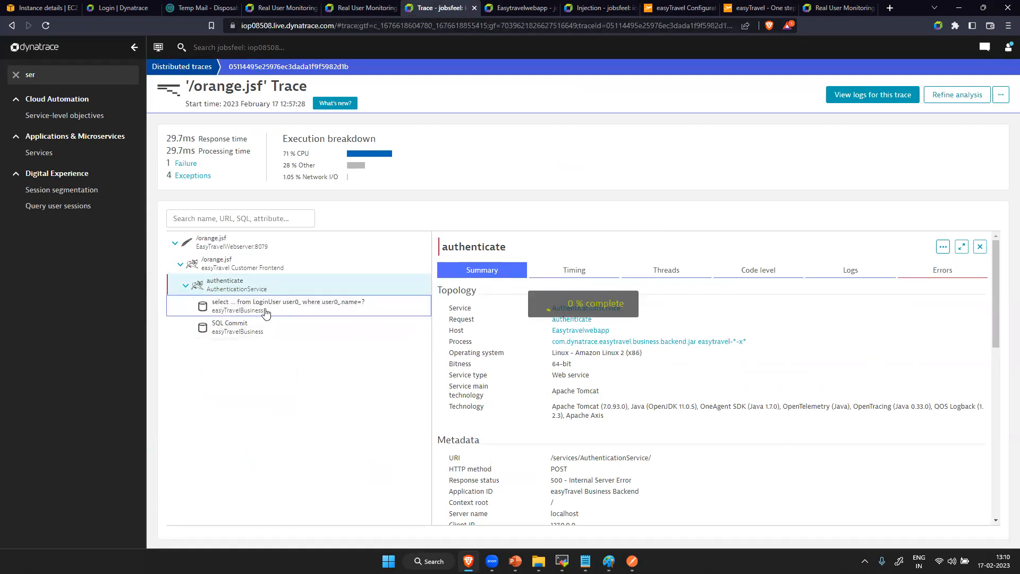
{"action": "scroll", "coordinate": [685, 354], "scroll_direction": "down", "scroll_amount": 1}
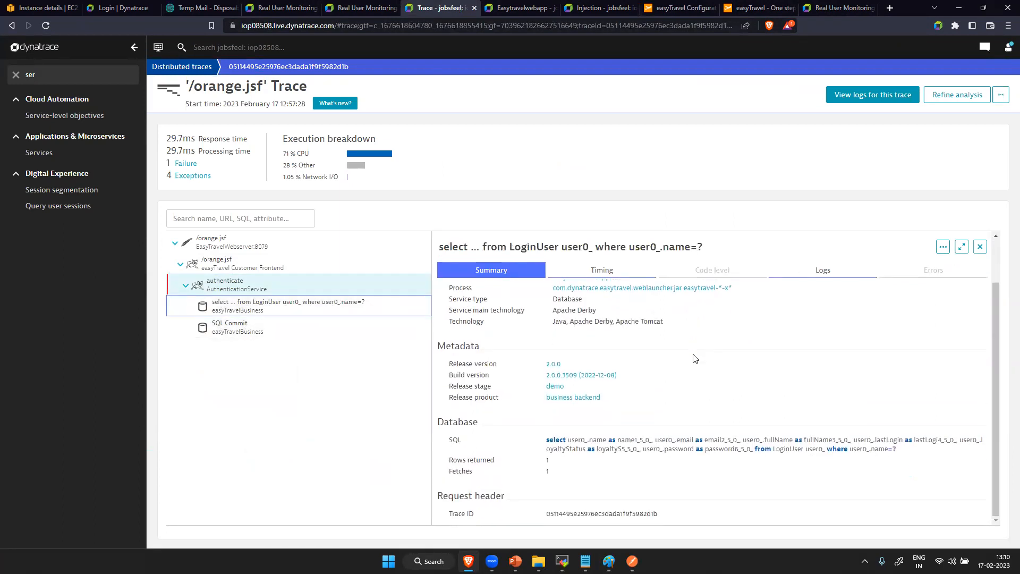
{"action": "left_click", "coordinate": [613, 273]}
{"action": "left_click", "coordinate": [250, 290]}
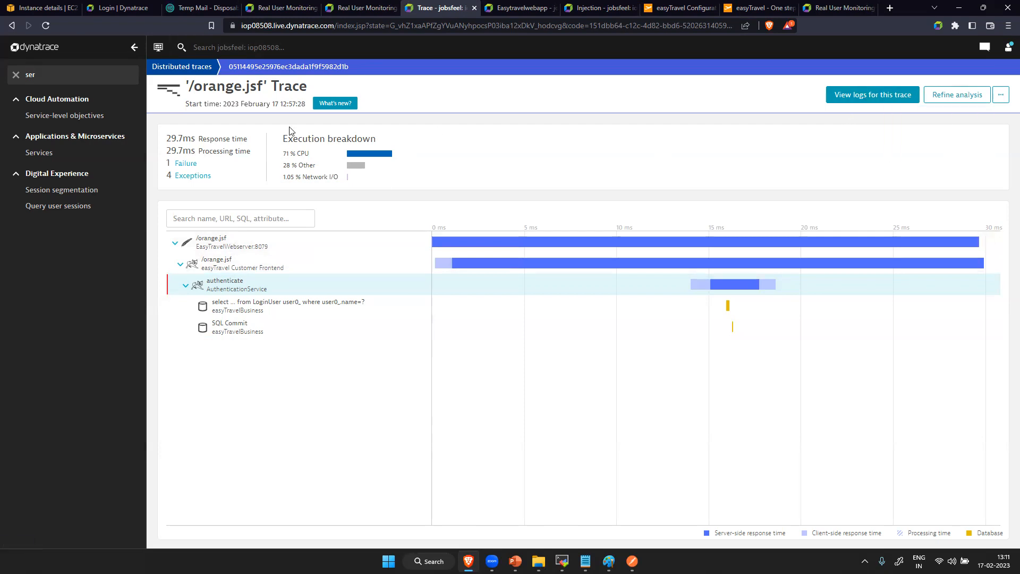
- Leave the /orange.jsf trace and open the distributed traces list
{"action": "left_click", "coordinate": [943, 100]}
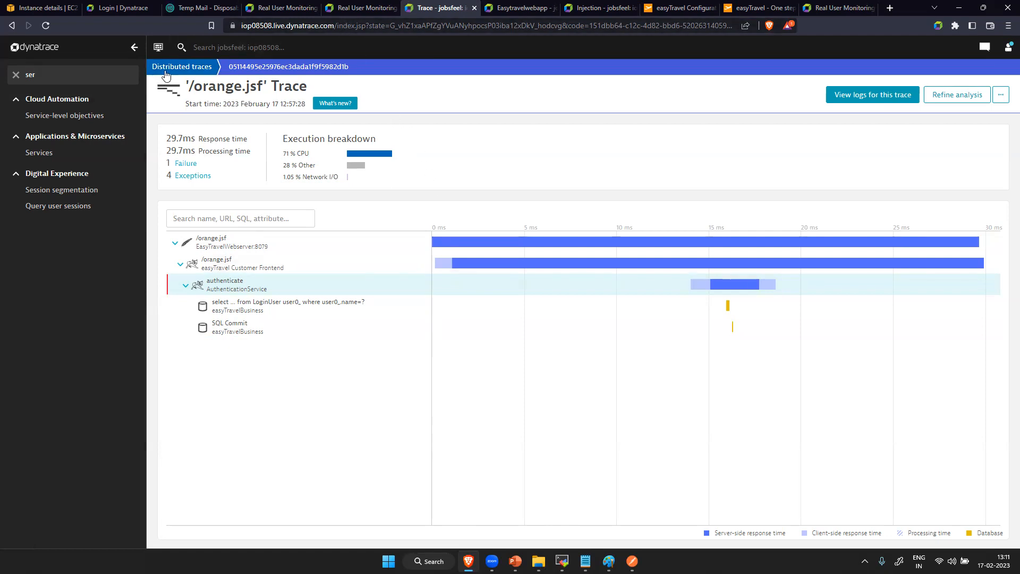
{"action": "left_click", "coordinate": [12, 26]}
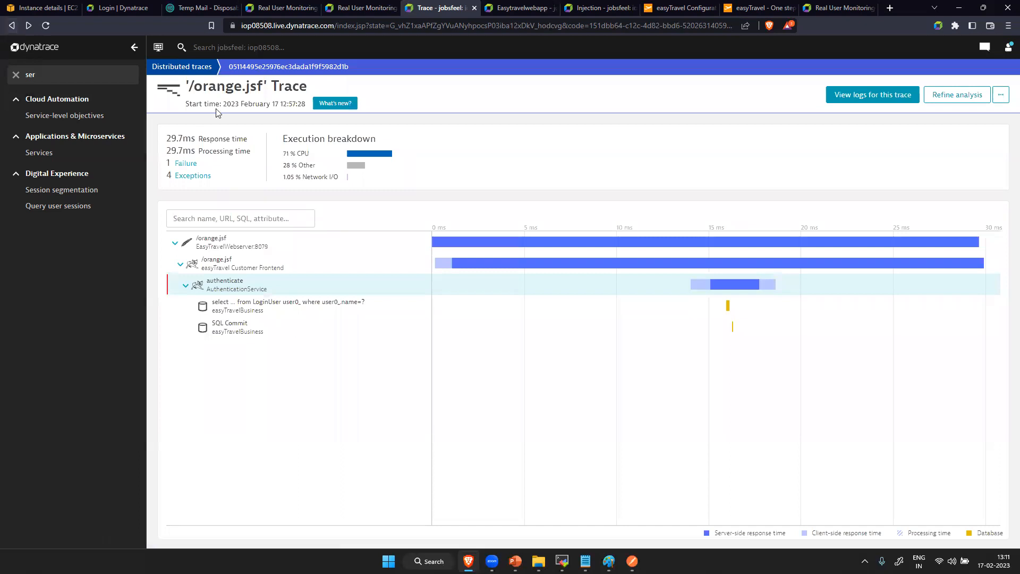
{"action": "left_click", "coordinate": [183, 68]}
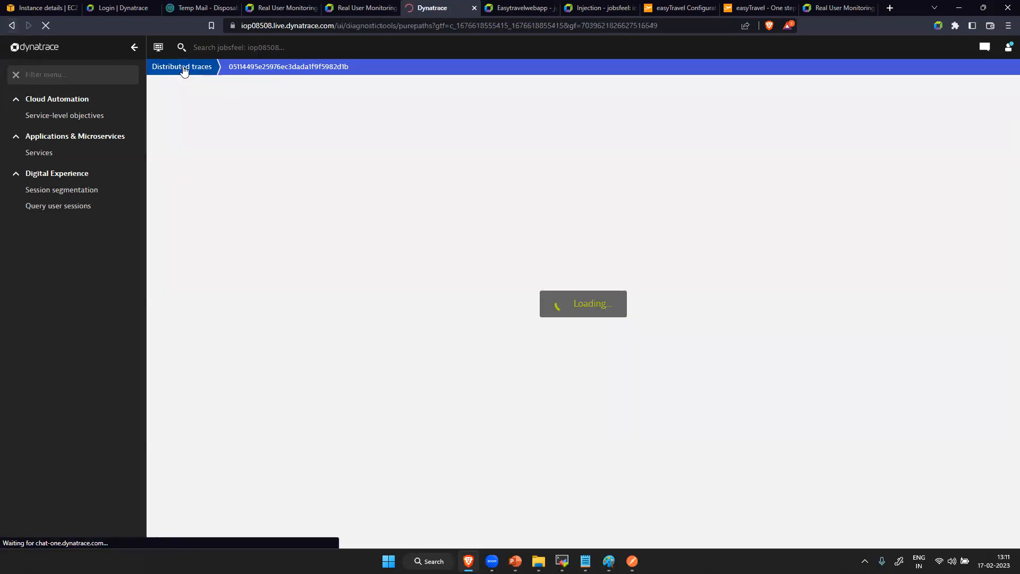